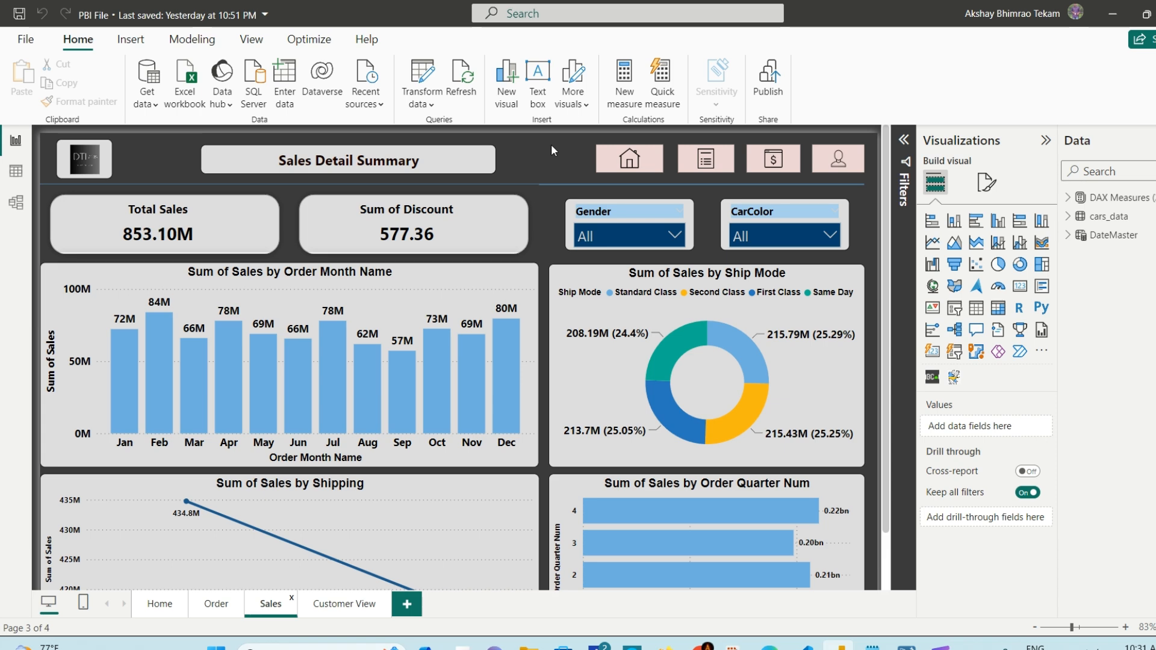
# Step: Check the Gender slicer on the Sales page, and follow the Home page's navigation icon to the Customer View page
pyautogui.click(682, 238)
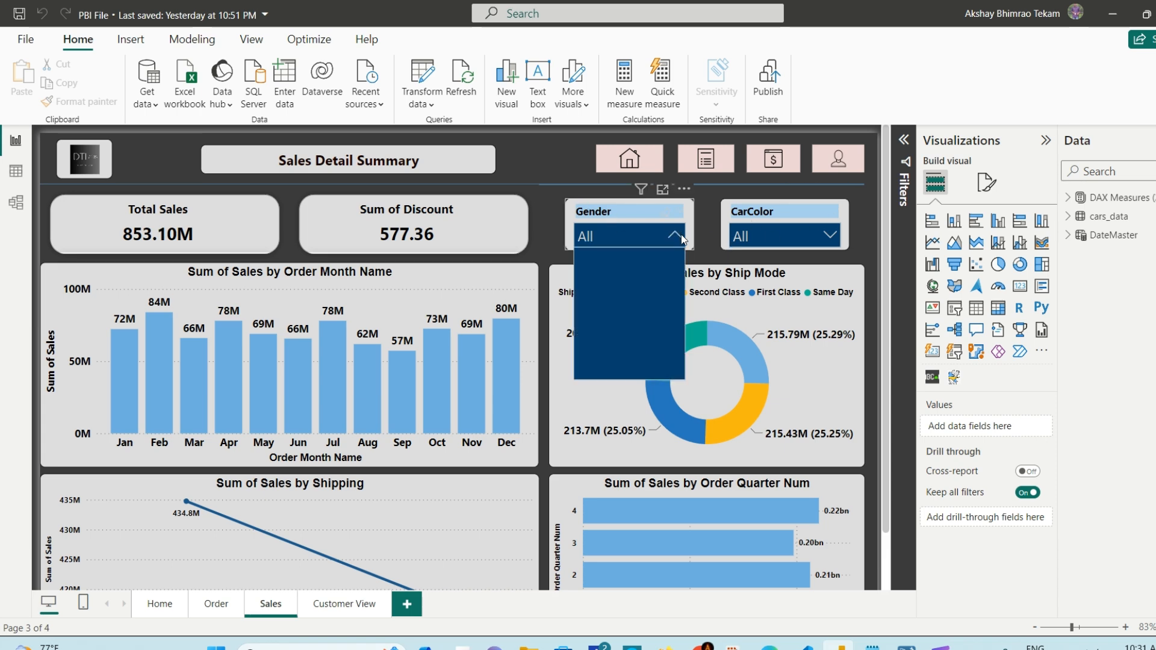
pyautogui.click(560, 148)
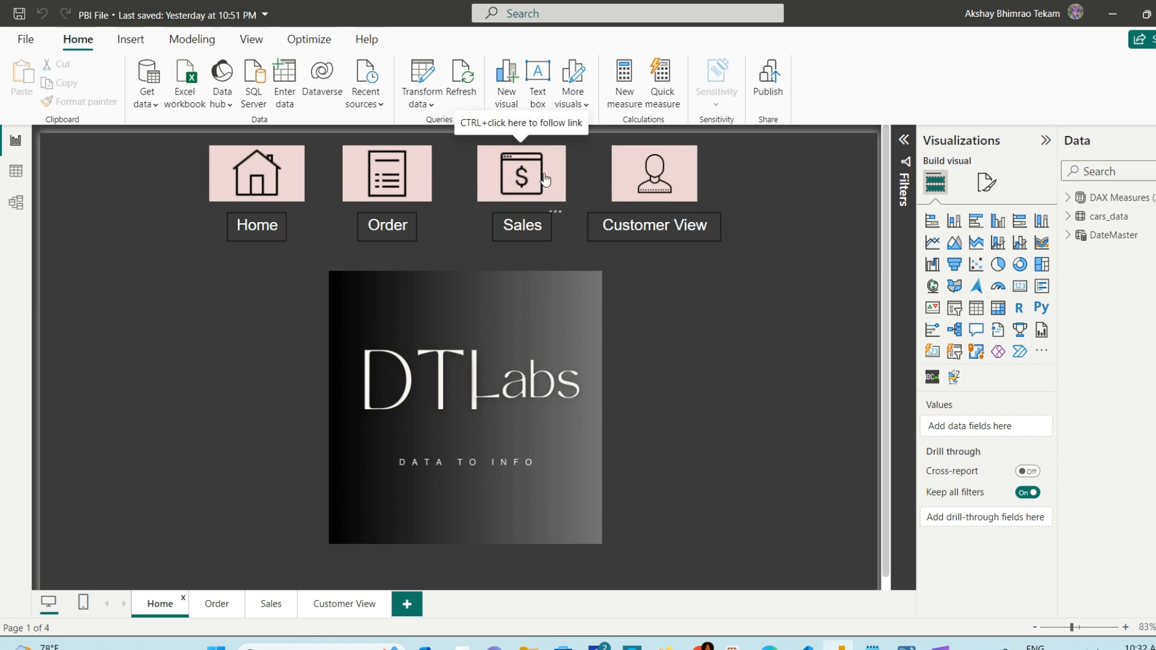
pyautogui.keyDown('ctrl'); pyautogui.click(640, 170); pyautogui.keyUp('ctrl')
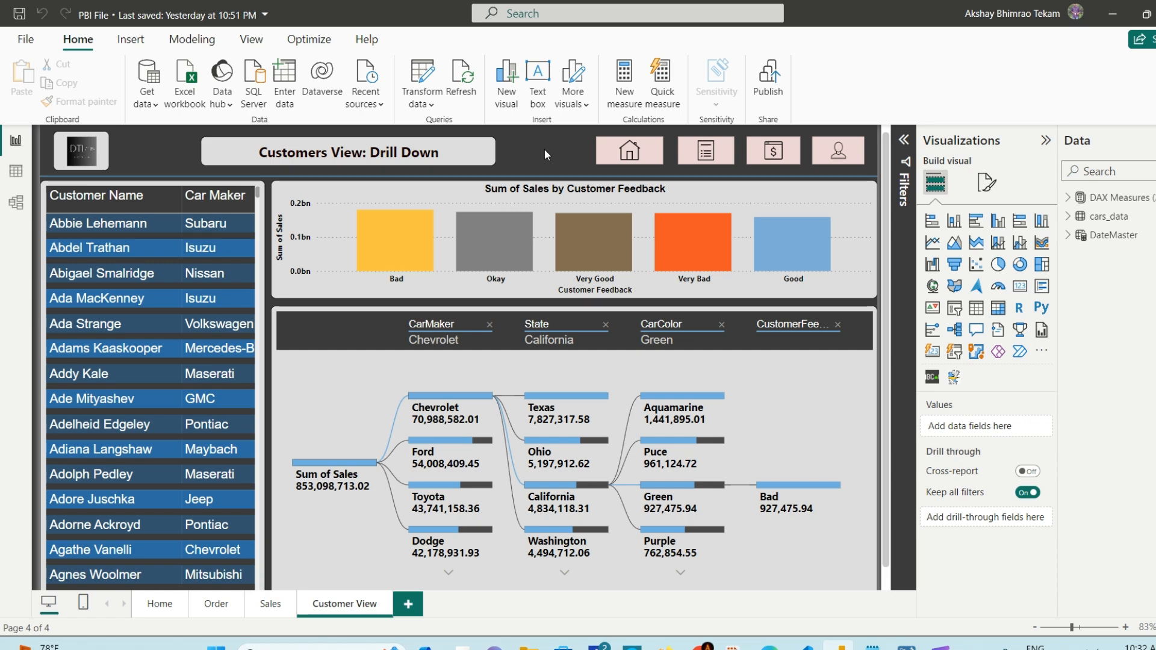
# Step: Switch to Chrome and find the Data Gathering section of the supply chain project article
pyautogui.click(698, 645)
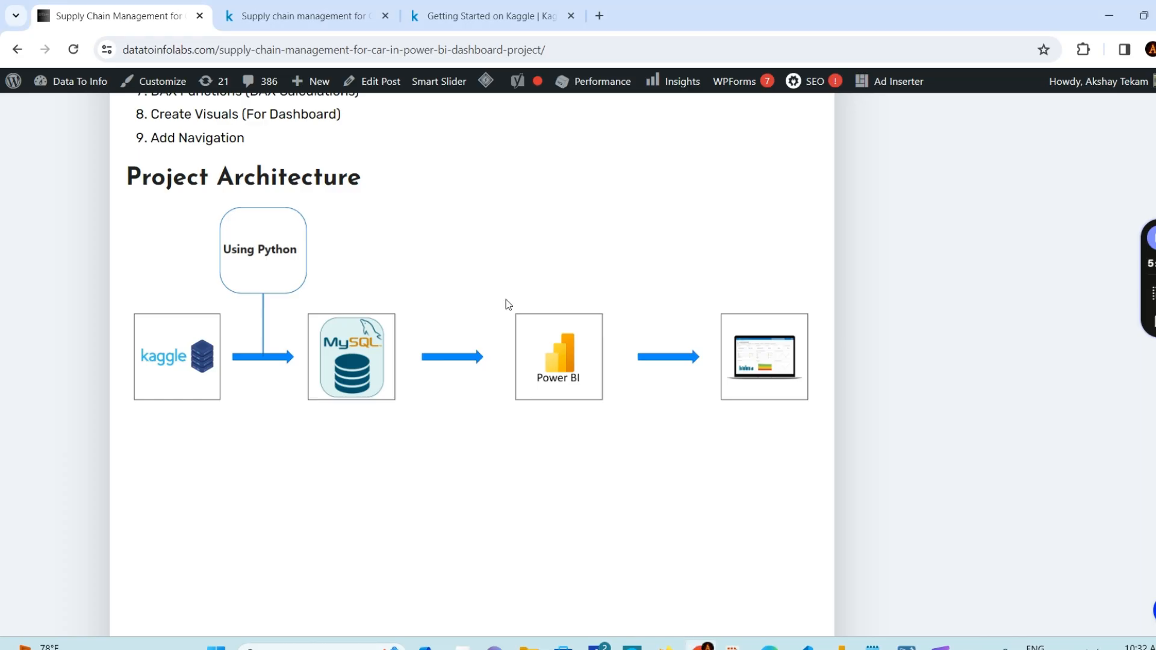
pyautogui.scroll(-5, 505, 305)
pyautogui.scroll(-3, 301, 250)
pyautogui.scroll(3, 173, 235)
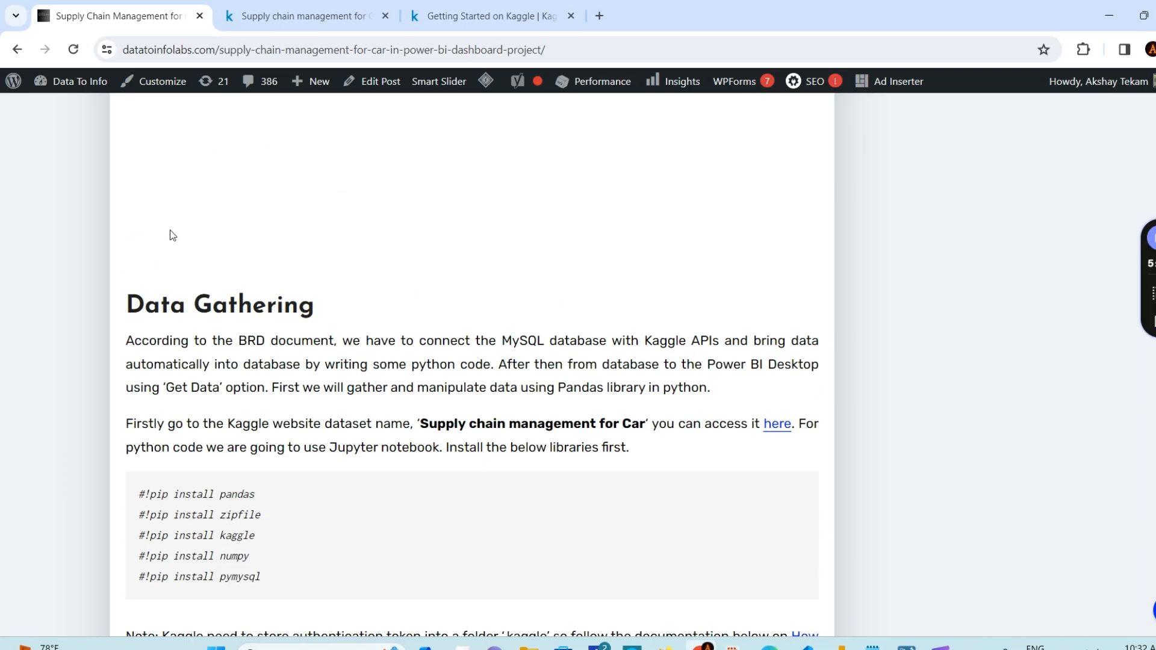
pyautogui.moveTo(124, 304); pyautogui.dragTo(330, 312)
pyautogui.click(401, 305)
# Step: Switch to VS Code and look through Python Script.ipynb from the last cell back up to the library imports
pyautogui.click(806, 644)
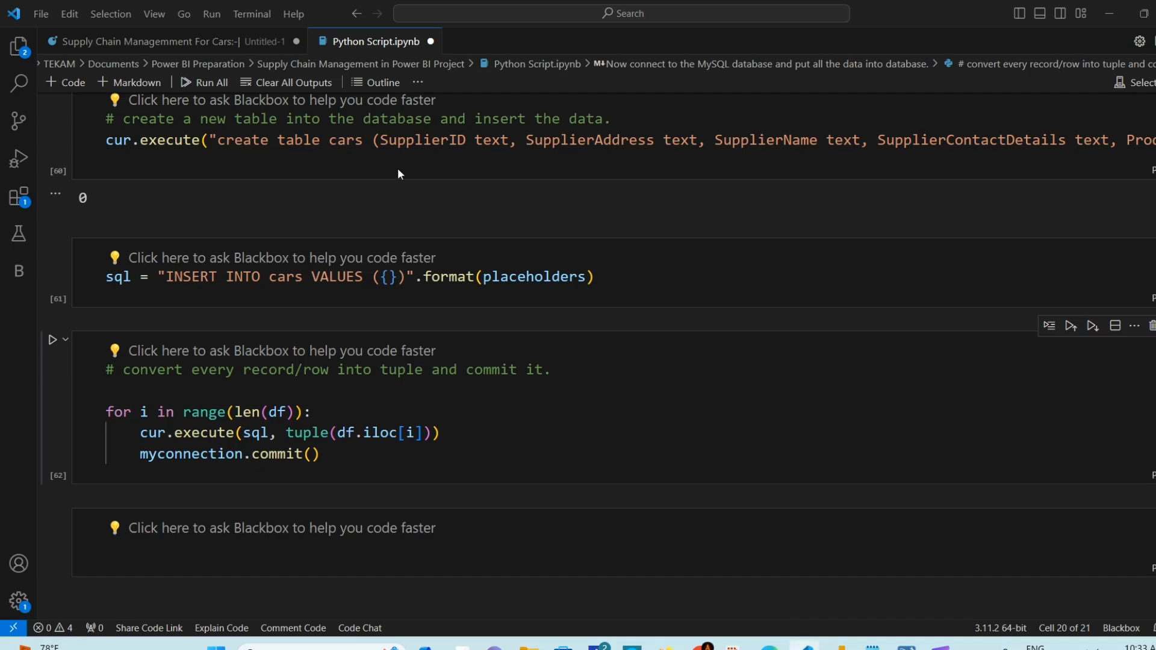
pyautogui.scroll(3, 560, 224)
pyautogui.scroll(10, 326, 150)
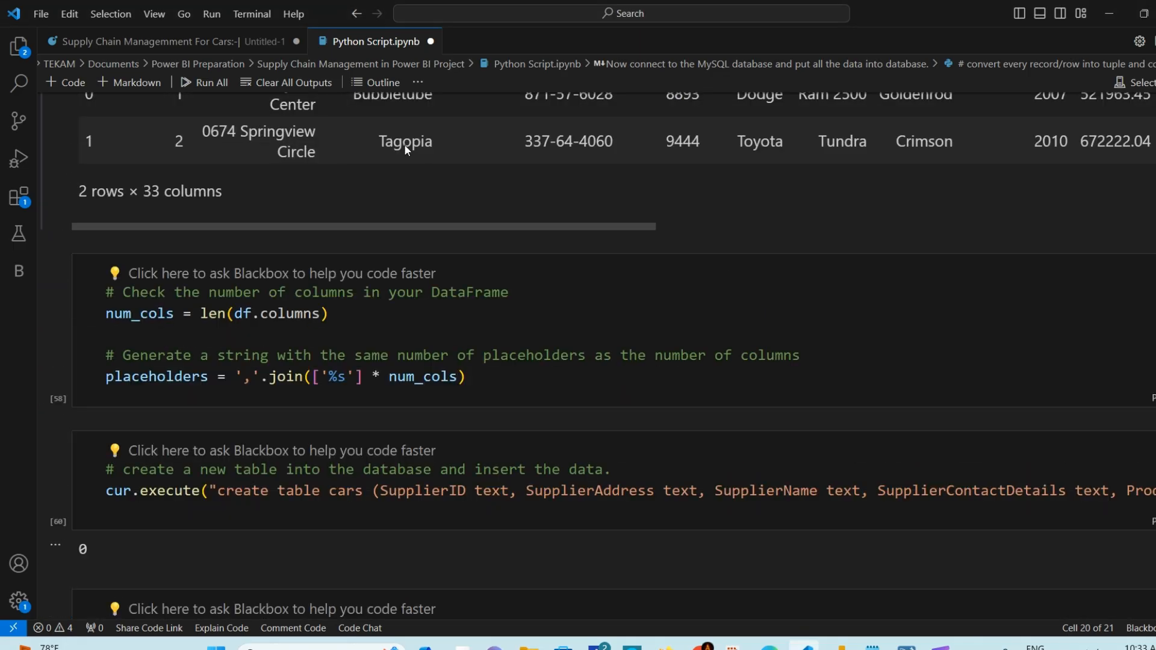
pyautogui.scroll(2, 766, 179)
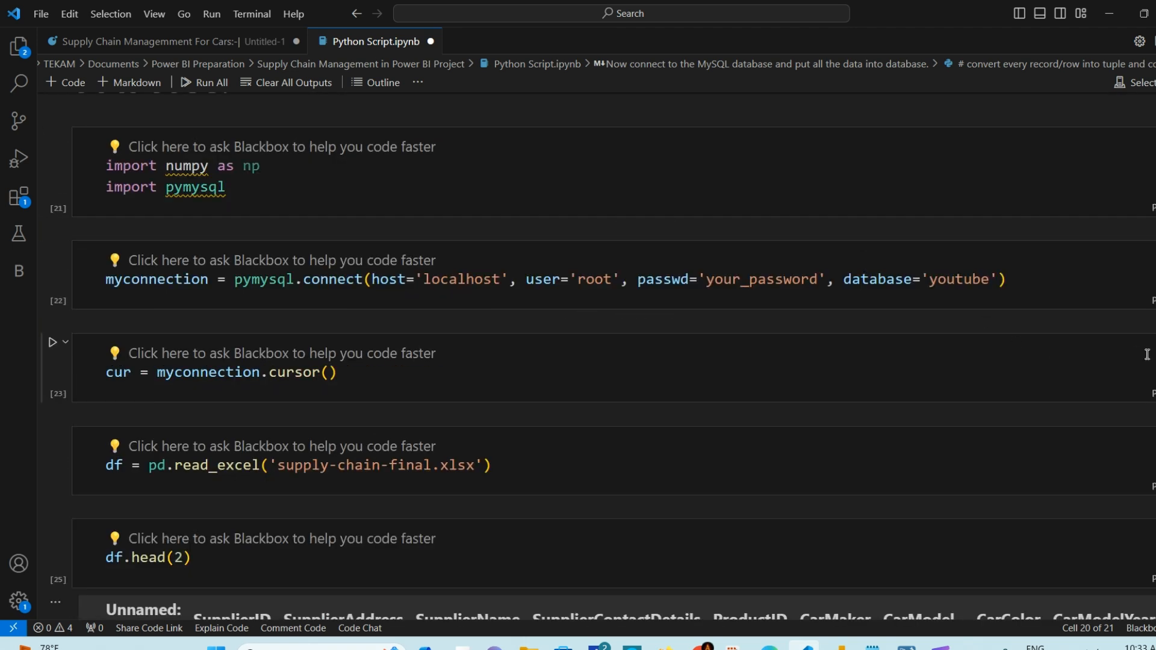
pyautogui.scroll(15, 343, 134)
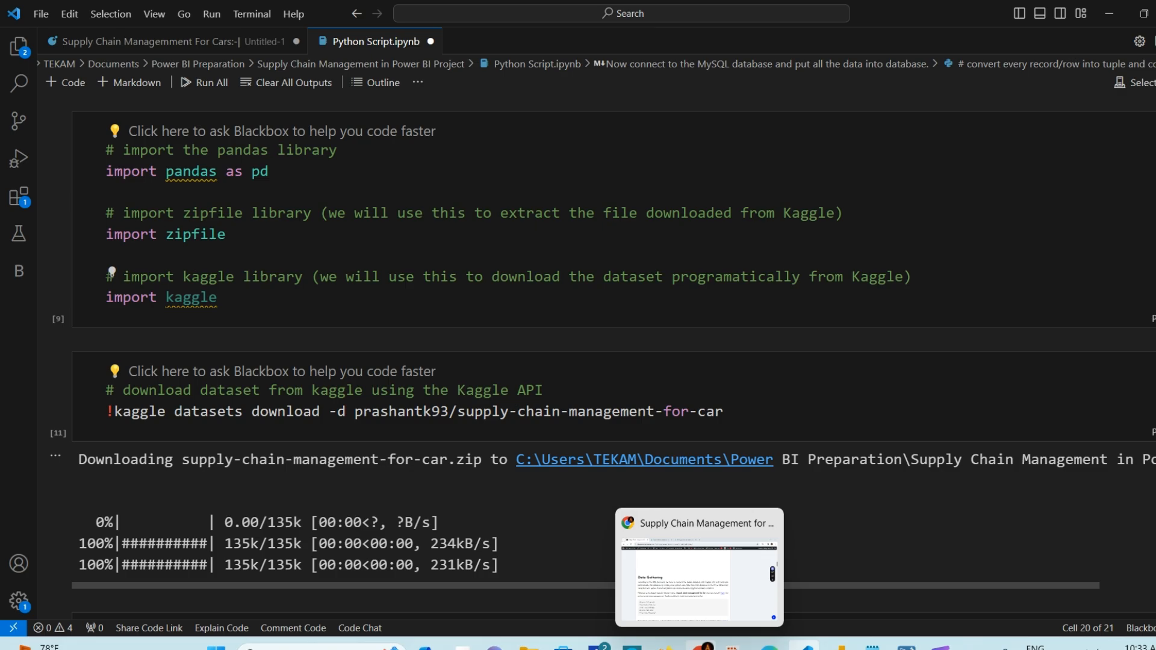
# Step: Switch back to Chrome and highlight the whole block of pip install commands in the Data Gathering section
pyautogui.click(701, 645)
pyautogui.scroll(-3, 297, 425)
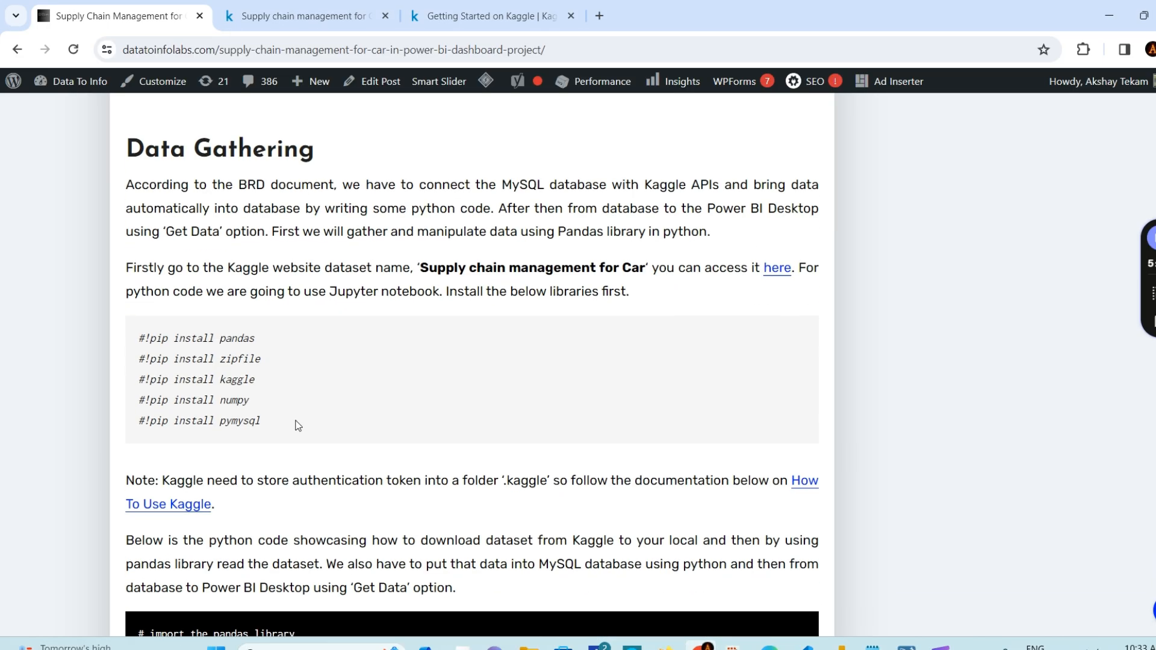
pyautogui.scroll(-1, 136, 349)
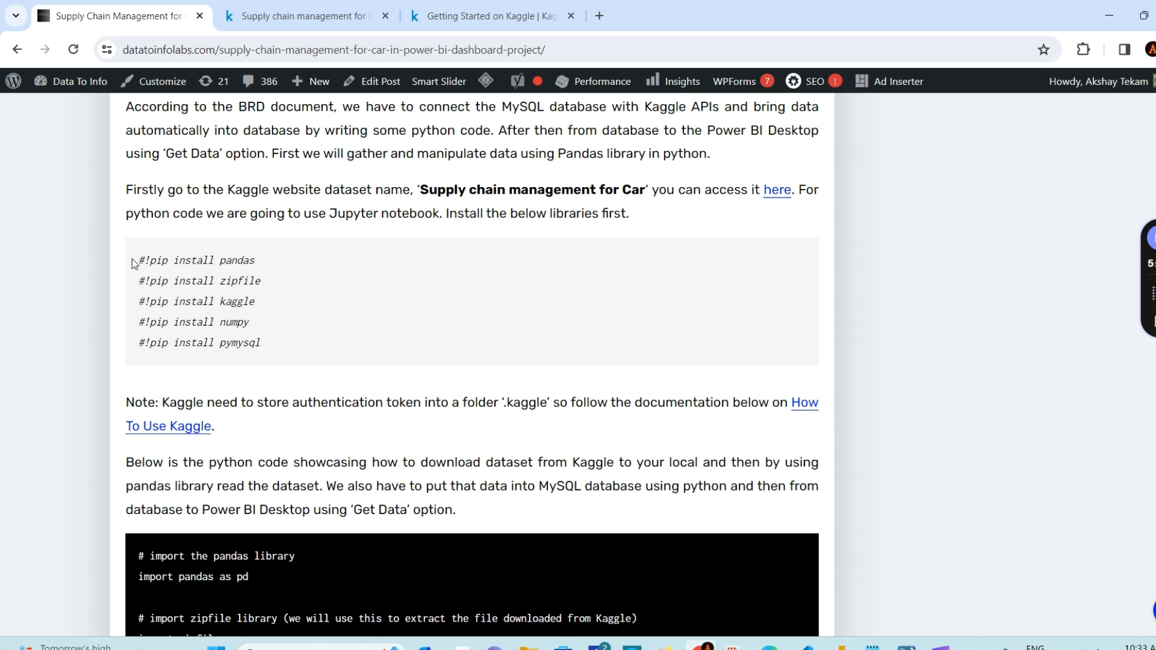
pyautogui.moveTo(136, 259); pyautogui.dragTo(328, 335)
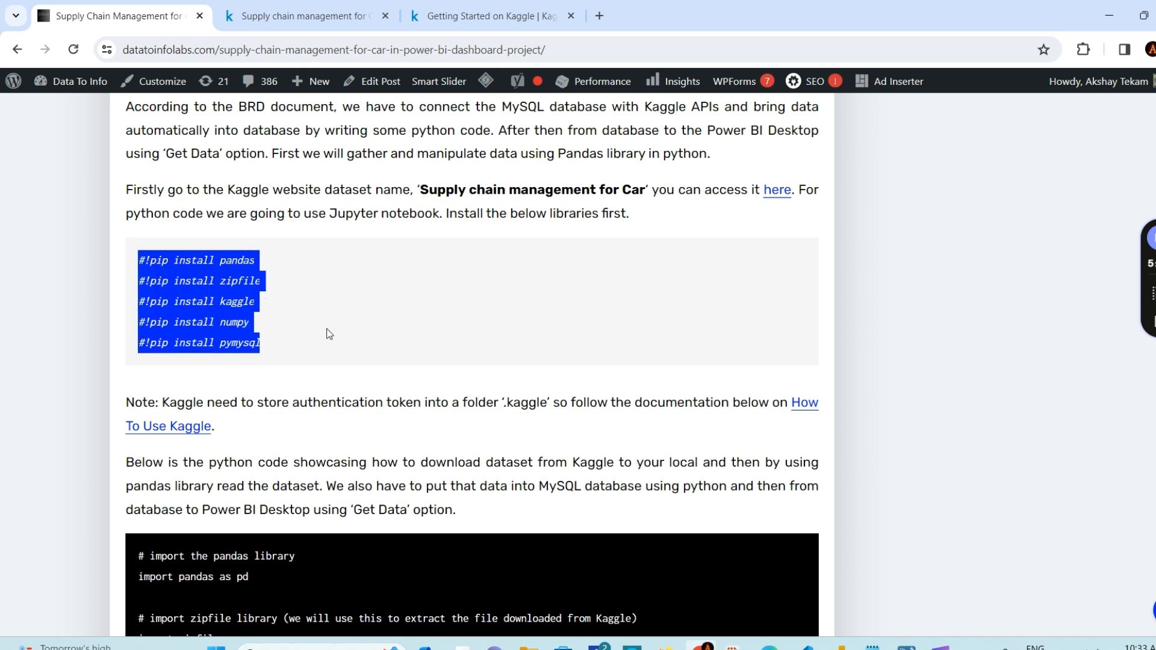
pyautogui.click(314, 265)
# Step: Highlight the pandas and numpy libraries in the article's pip install list
pyautogui.doubleClick(238, 262)
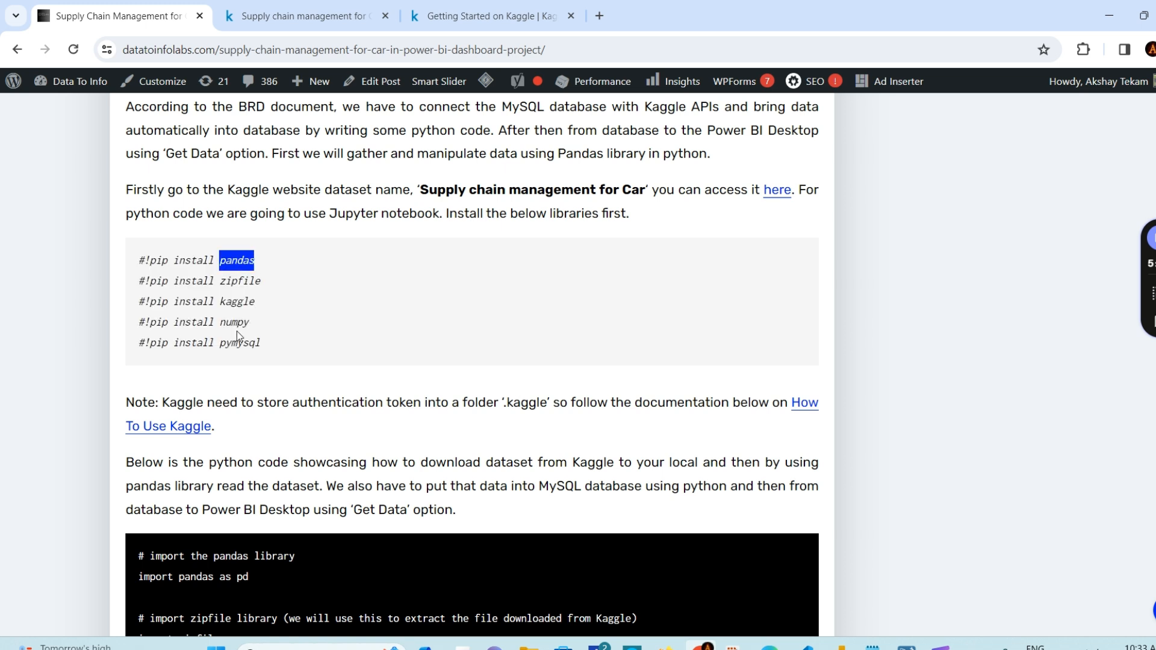
pyautogui.doubleClick(235, 323)
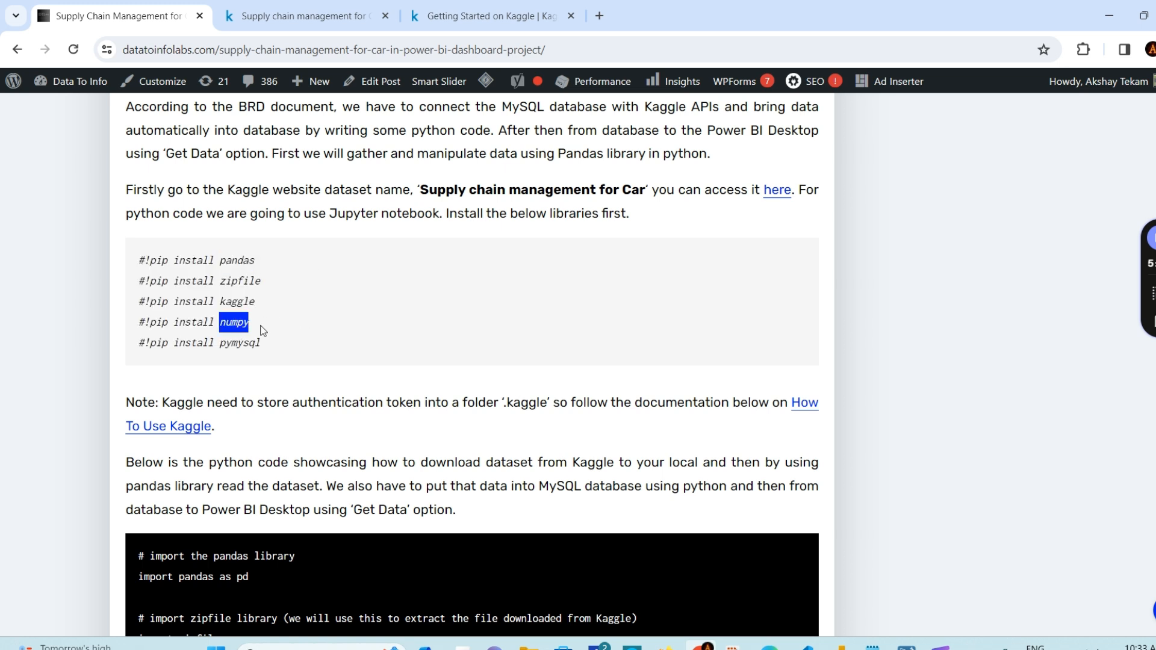
pyautogui.moveTo(260, 329); pyautogui.dragTo(119, 320)
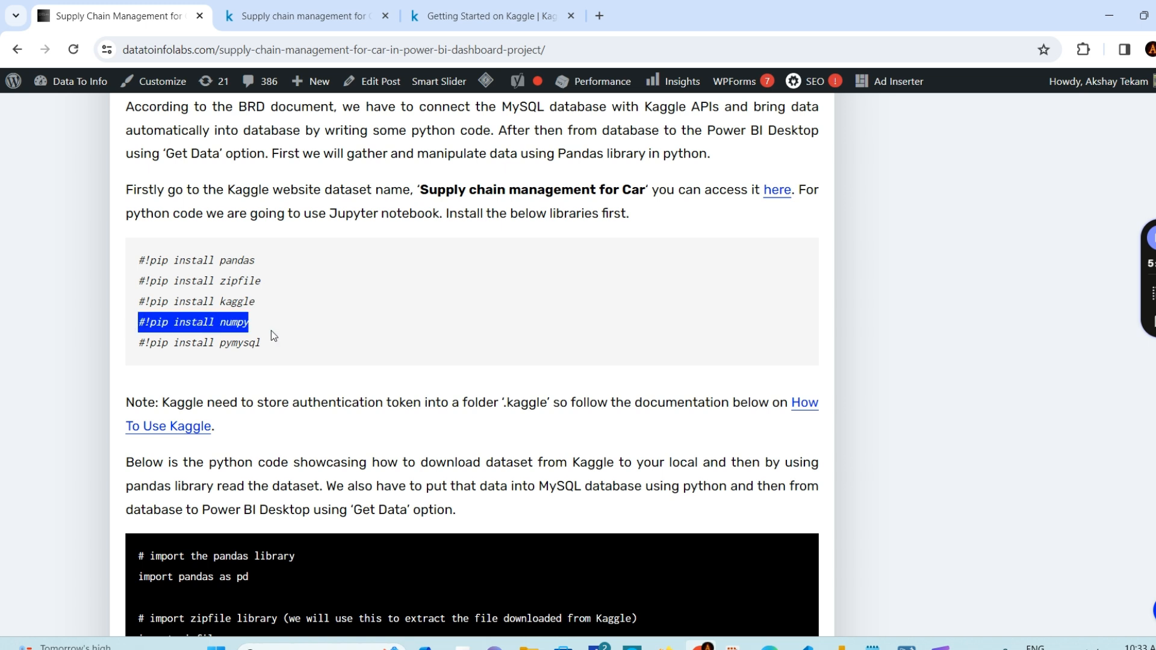
pyautogui.click(239, 324)
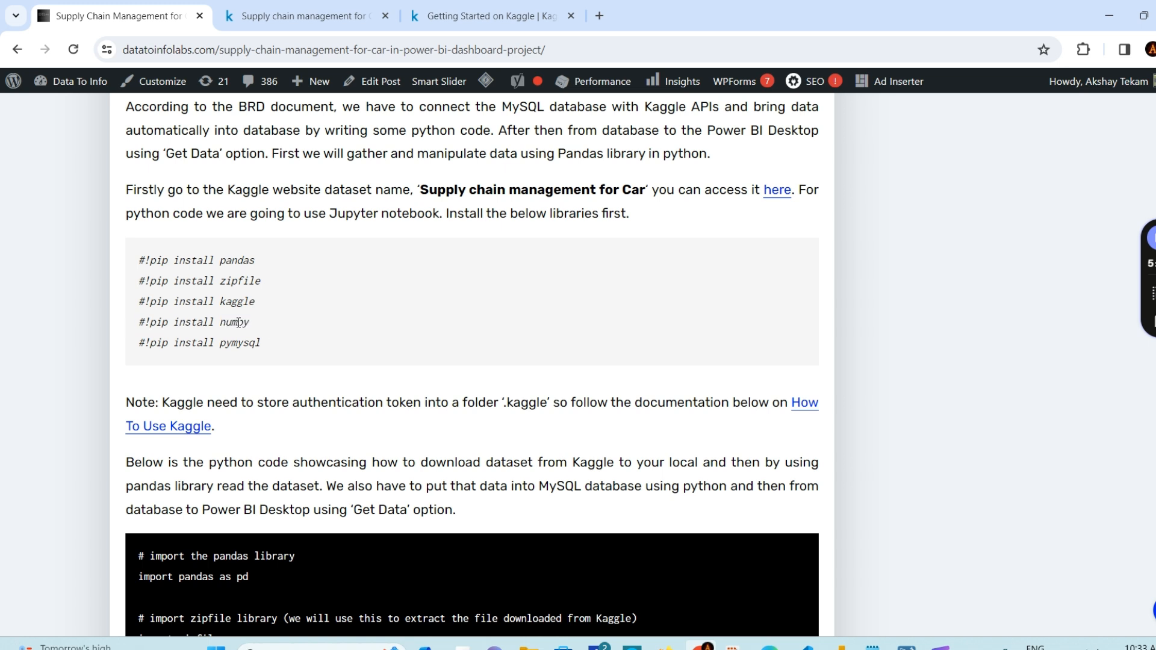
pyautogui.doubleClick(239, 324)
# Step: Point out the zipfile and kaggle libraries in the pip install list
pyautogui.click(254, 290)
pyautogui.moveTo(242, 278); pyautogui.dragTo(262, 313)
pyautogui.click(240, 300)
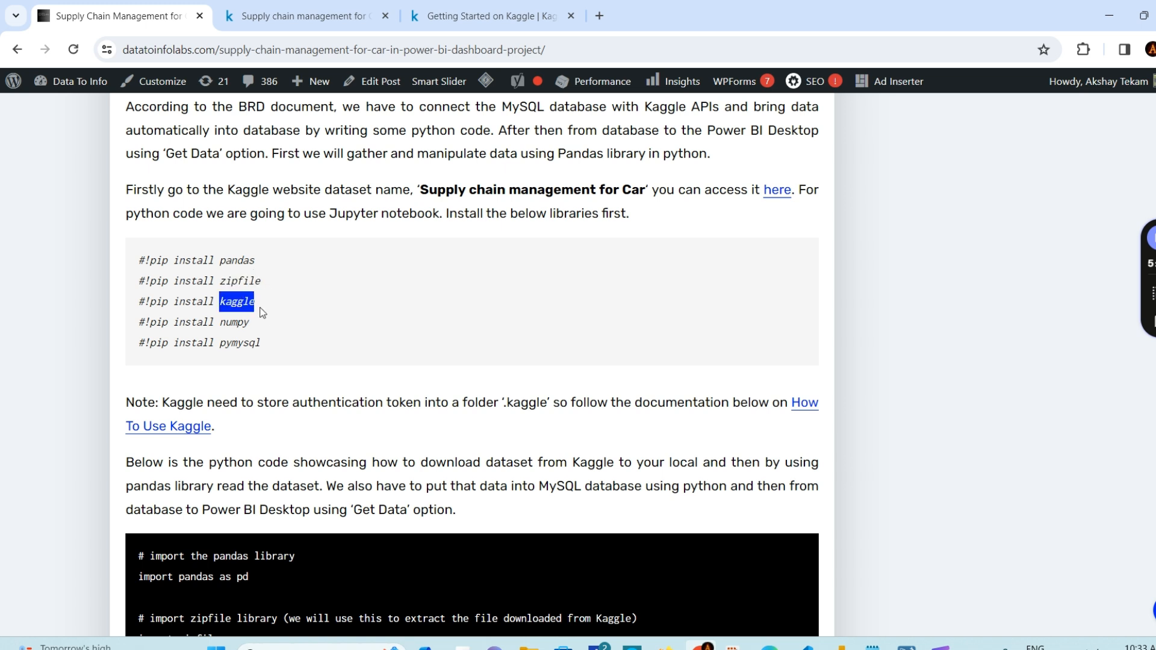
pyautogui.click(263, 318)
pyautogui.doubleClick(238, 302)
pyautogui.click(270, 344)
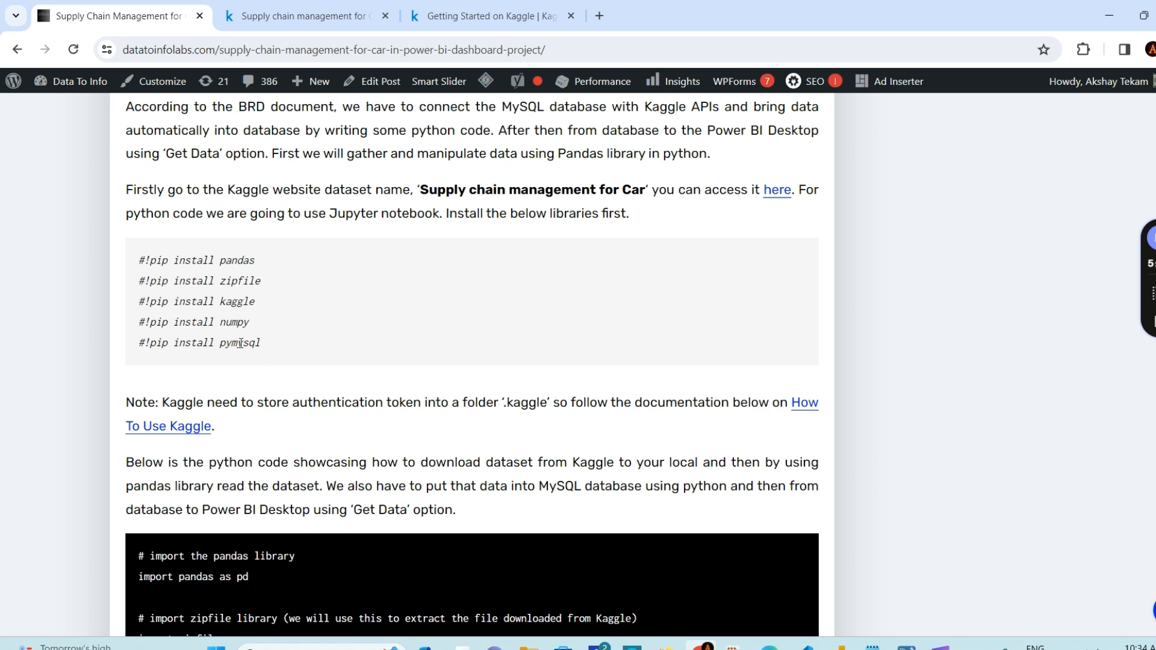
# Step: Highlight the pymysql library and its install command in the list
pyautogui.doubleClick(243, 344)
pyautogui.click(292, 353)
pyautogui.doubleClick(229, 344)
pyautogui.moveTo(150, 343); pyautogui.dragTo(366, 365)
pyautogui.click(367, 365)
# Step: Highlight the kaggle library and its full pip install line
pyautogui.doubleClick(240, 301)
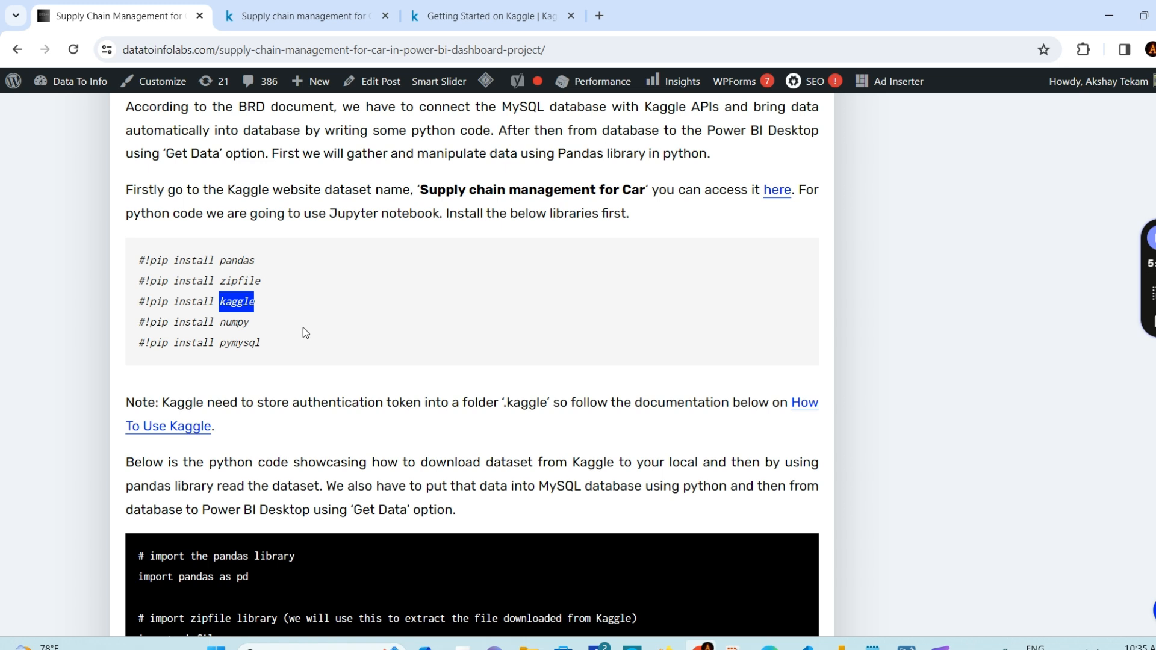
pyautogui.click(235, 304)
pyautogui.doubleClick(239, 302)
pyautogui.click(273, 318)
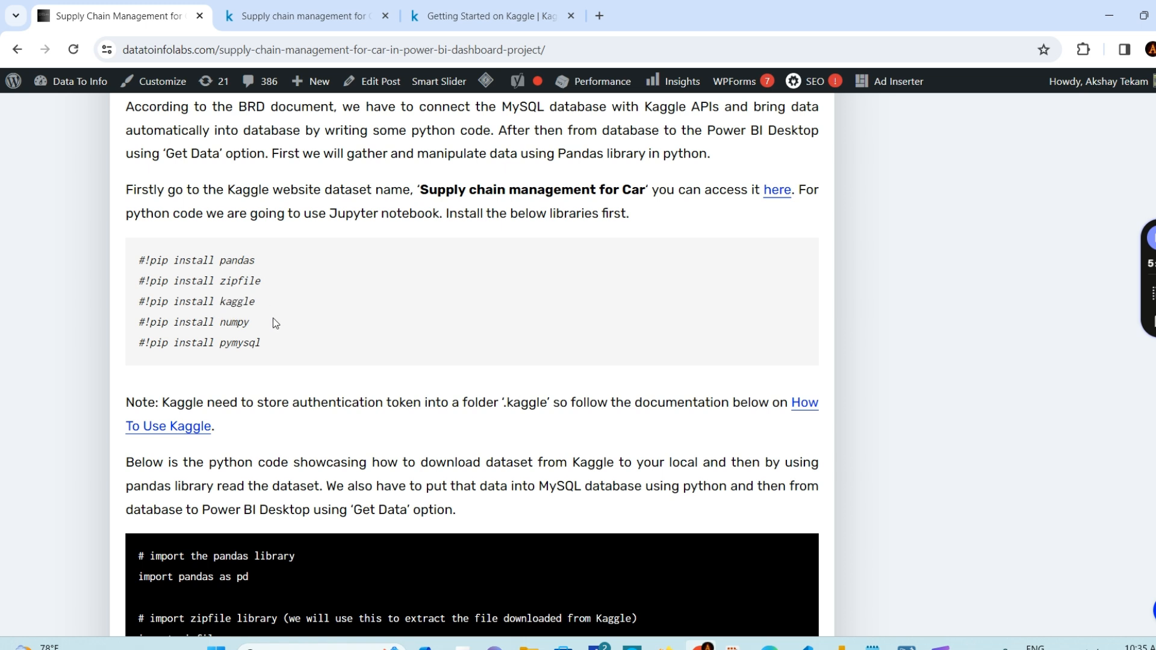
pyautogui.moveTo(263, 305); pyautogui.dragTo(139, 305)
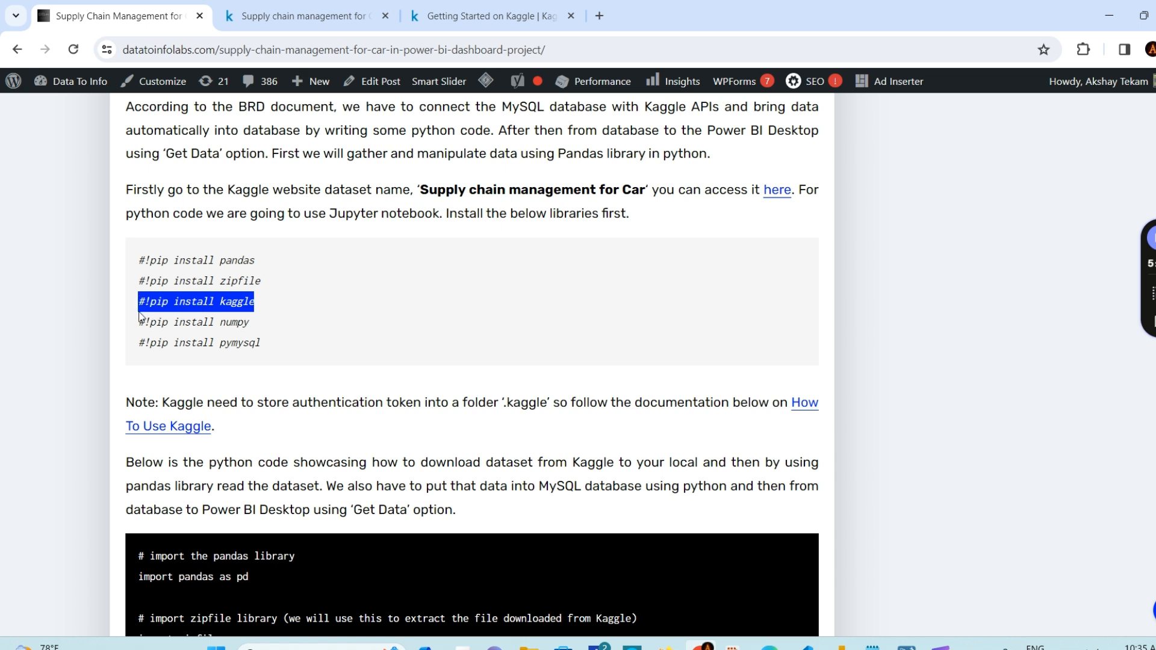
pyautogui.click(301, 309)
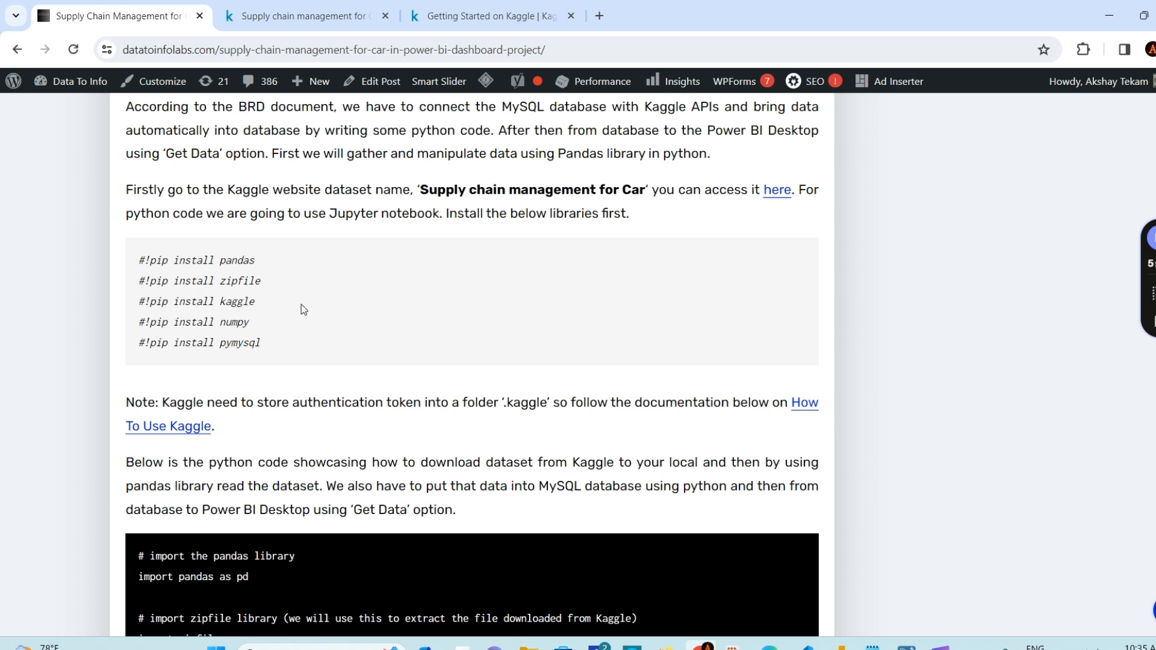
# Step: Read Kaggle's public API installation and authentication documentation, and match it to the article's How To Use Kaggle note
pyautogui.click(498, 5)
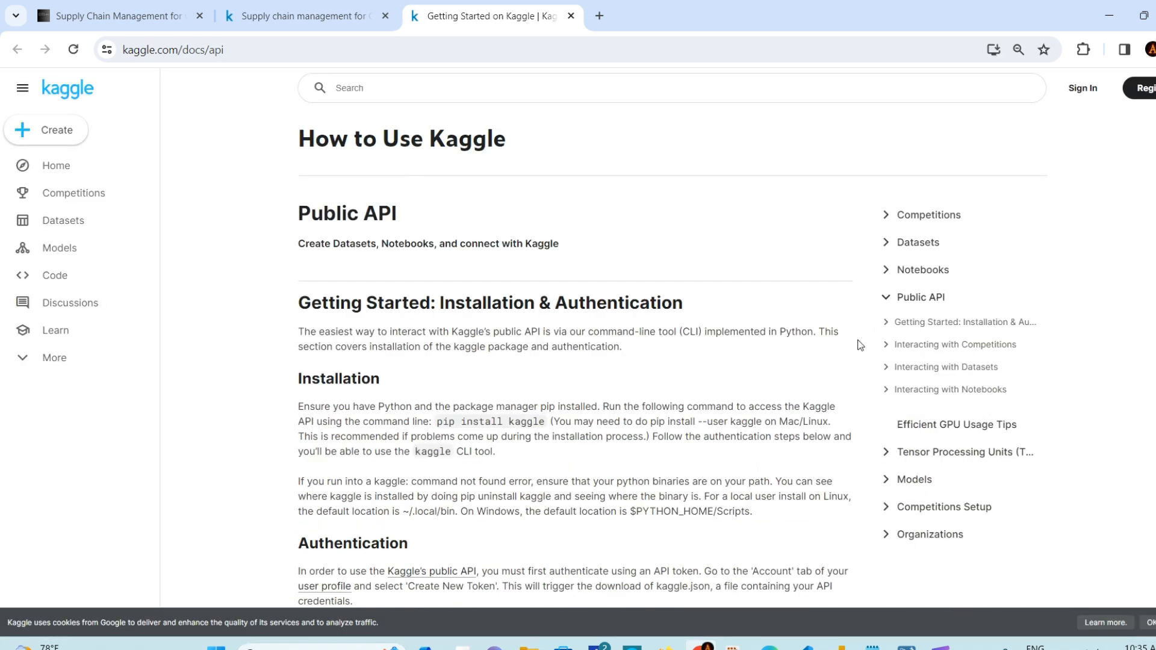
pyautogui.scroll(-8, 735, 364)
pyautogui.scroll(8, 735, 360)
pyautogui.click(139, 16)
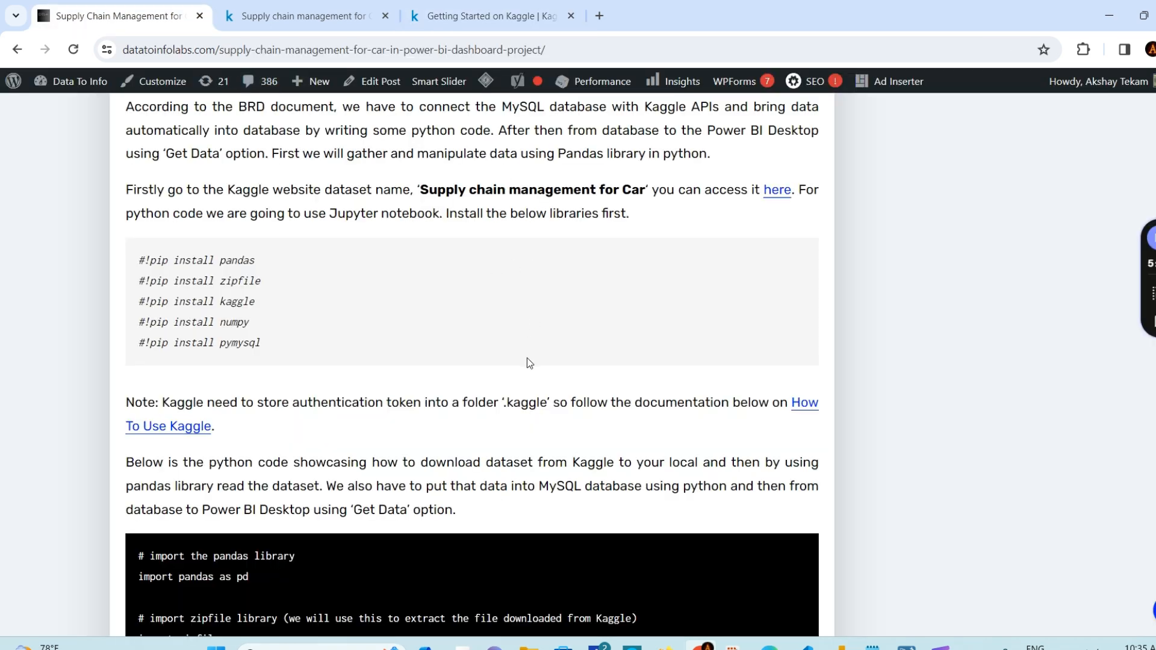
pyautogui.scroll(-2, 673, 344)
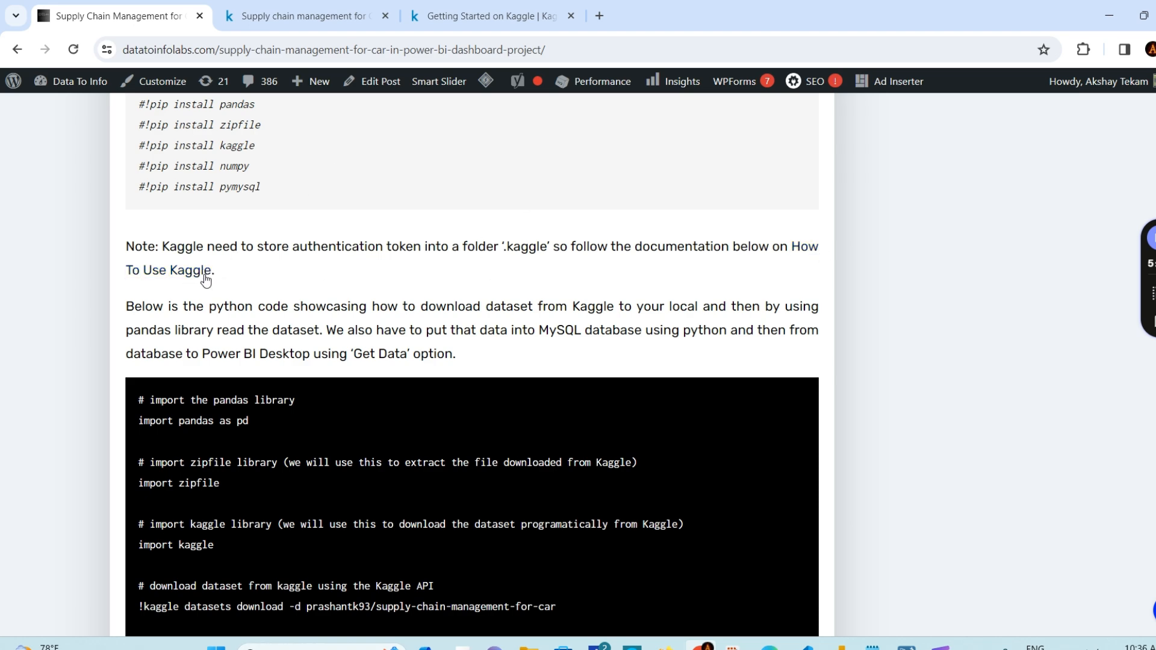
pyautogui.click(442, 8)
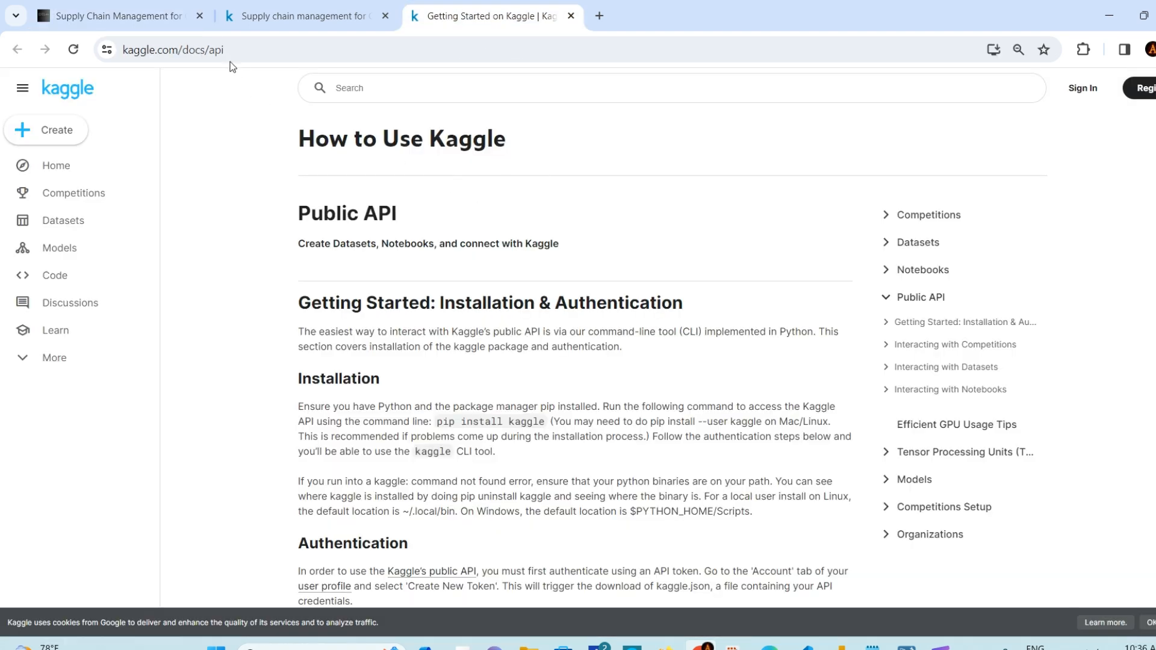
# Step: Return to the project article and review the pip install commands and the note about the Kaggle authentication token
pyautogui.click(118, 4)
pyautogui.scroll(3, 488, 214)
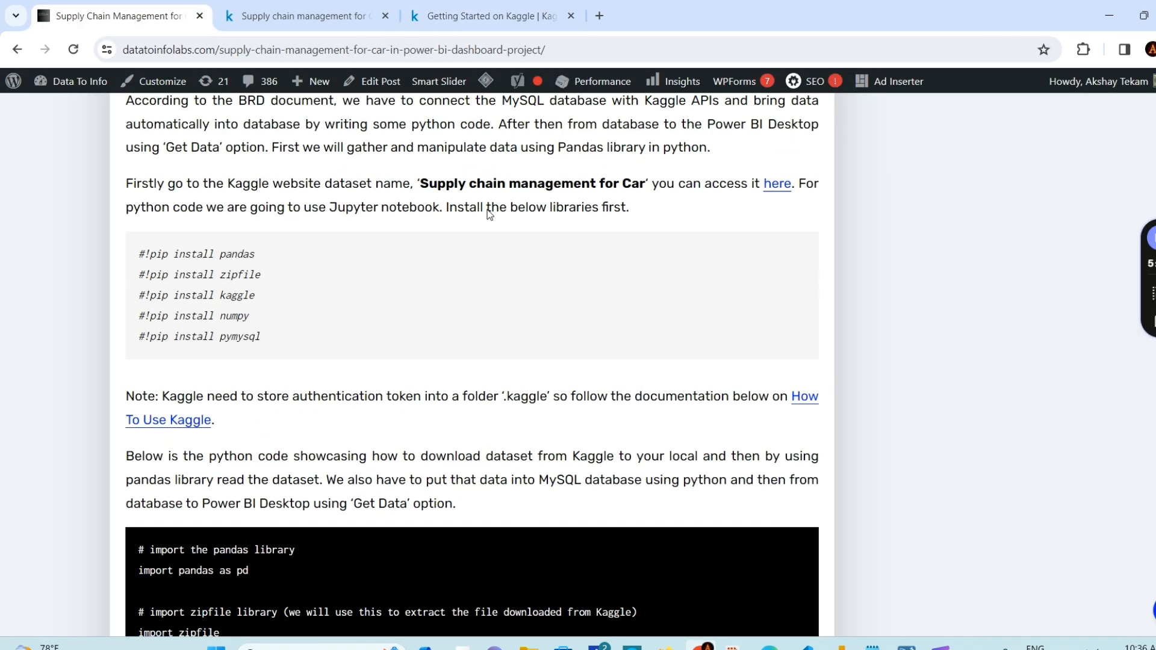
pyautogui.moveTo(144, 259); pyautogui.dragTo(275, 342)
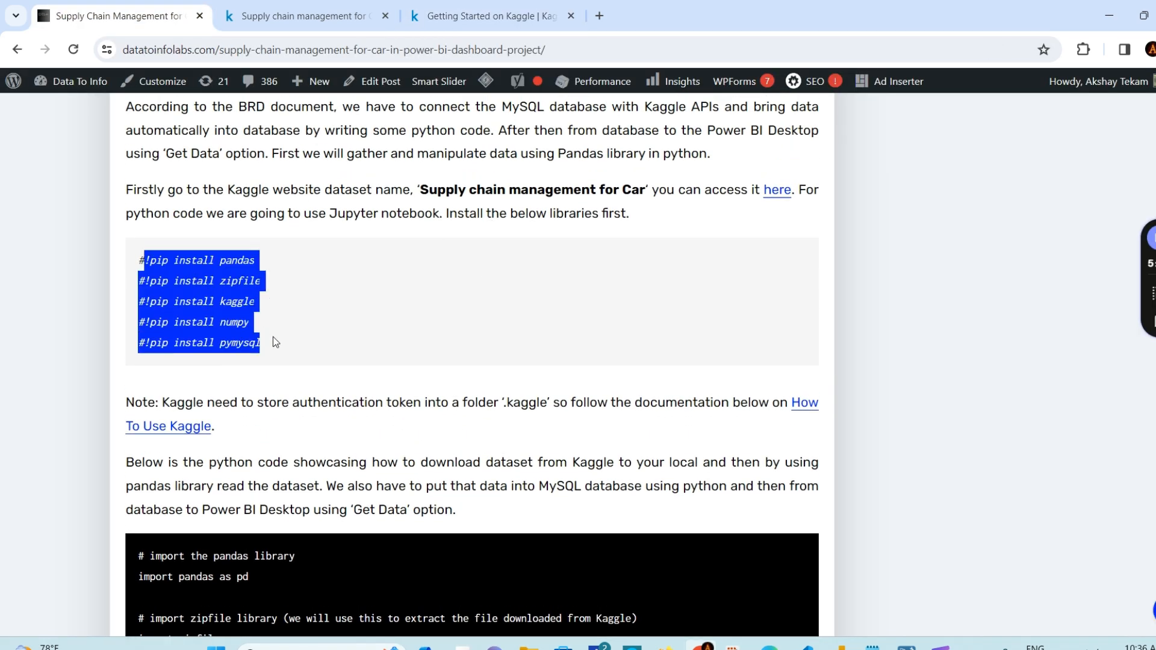
pyautogui.click(403, 355)
pyautogui.scroll(-1, 540, 358)
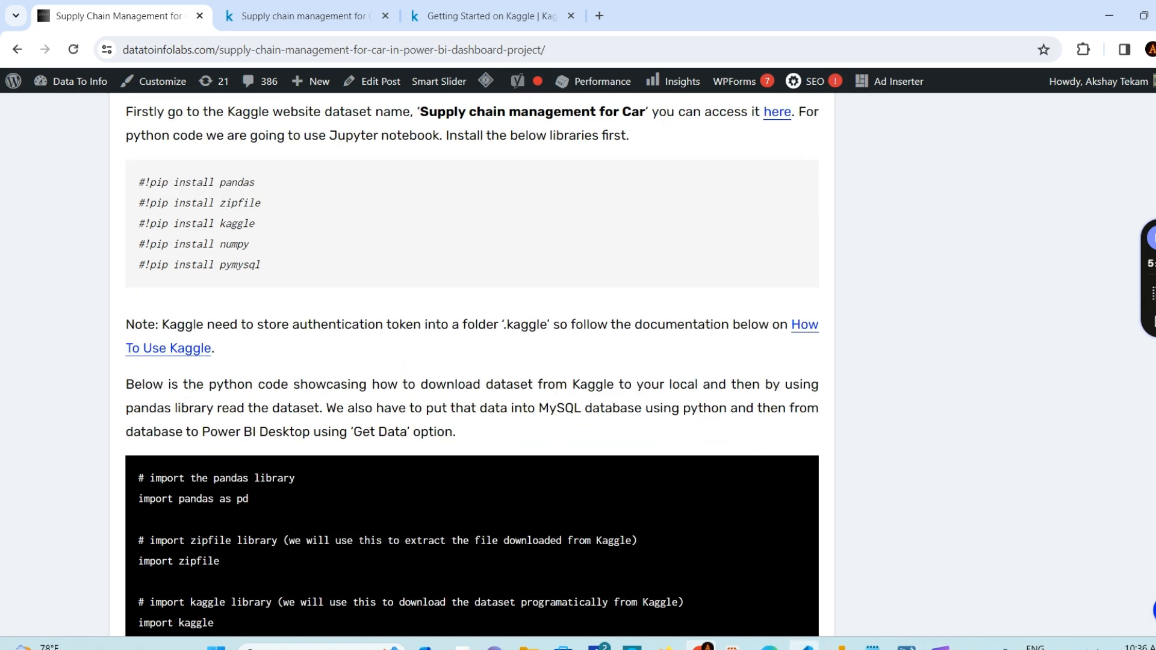
# Step: Switch to VS Code and examine the pandas, zipfile and kaggle imports in the first cell of Python Script.ipynb
pyautogui.click(804, 645)
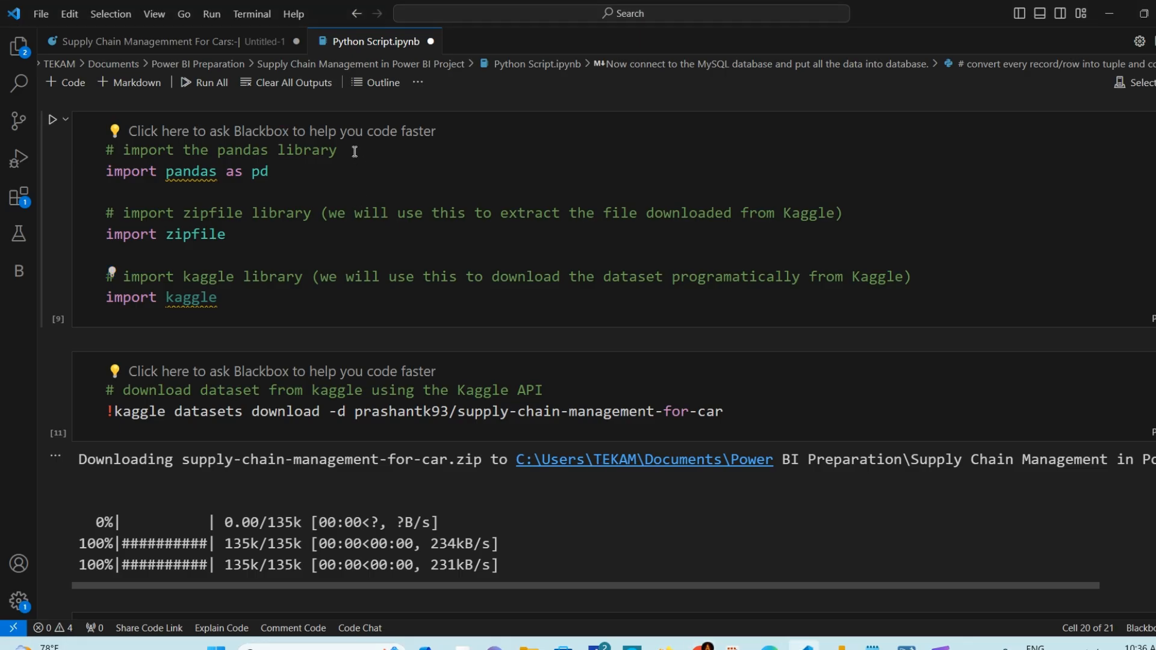
pyautogui.click(404, 163)
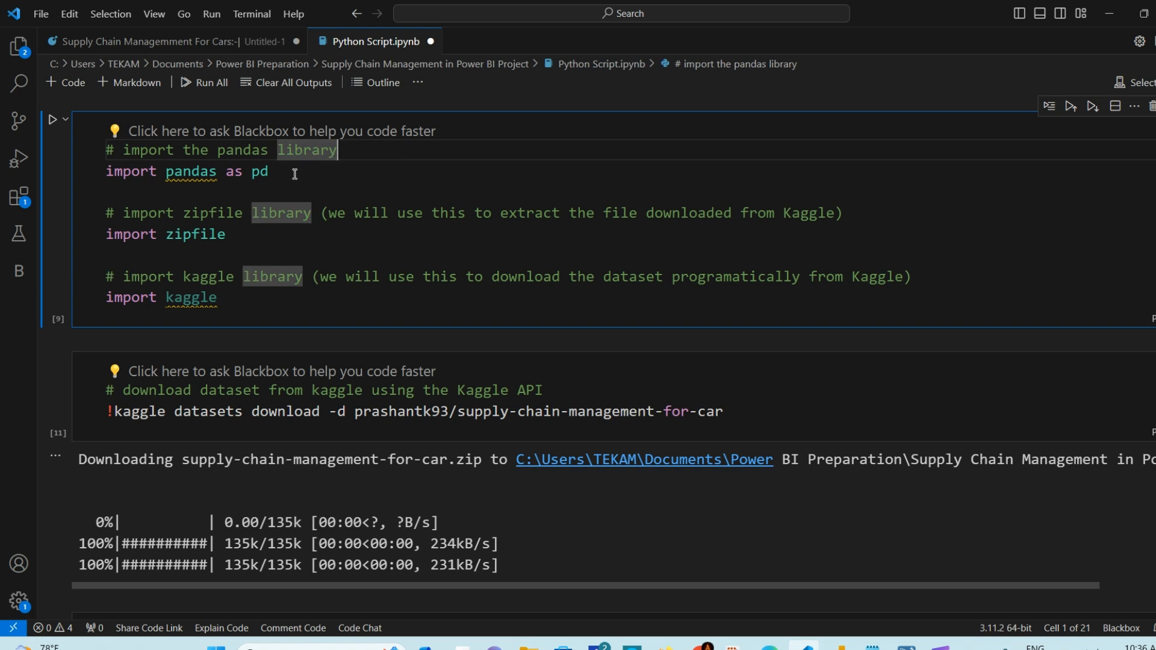
pyautogui.moveTo(289, 169); pyautogui.dragTo(144, 172)
pyautogui.moveTo(266, 237); pyautogui.dragTo(174, 233)
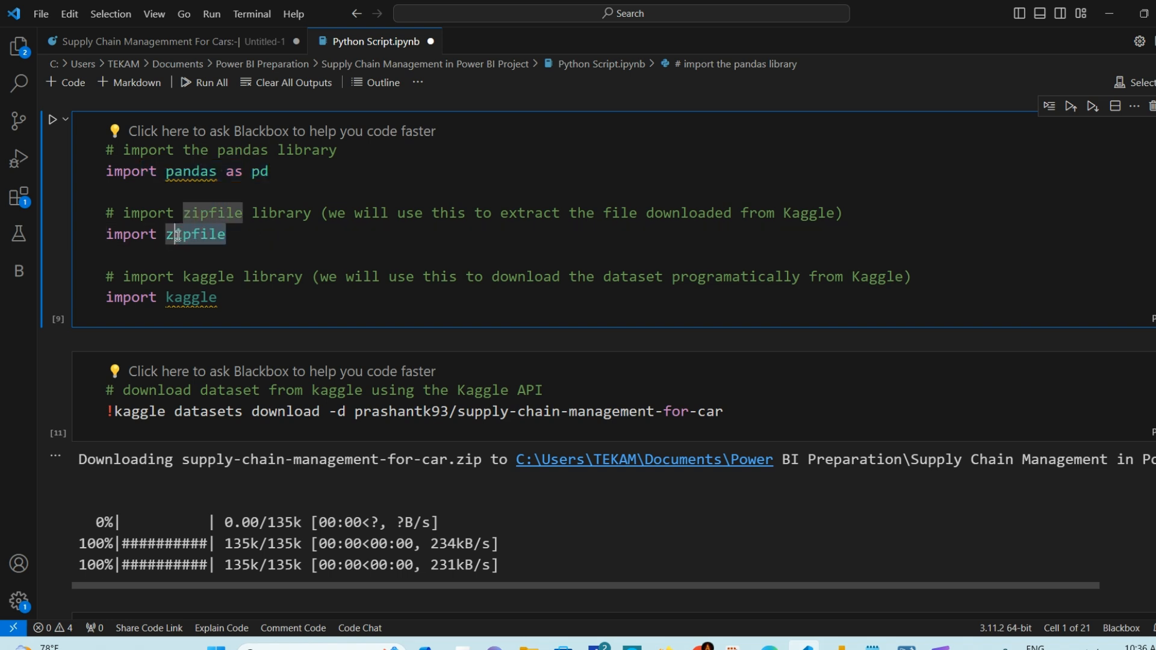
pyautogui.click(303, 235)
pyautogui.scroll(-1, 289, 240)
pyautogui.click(240, 257)
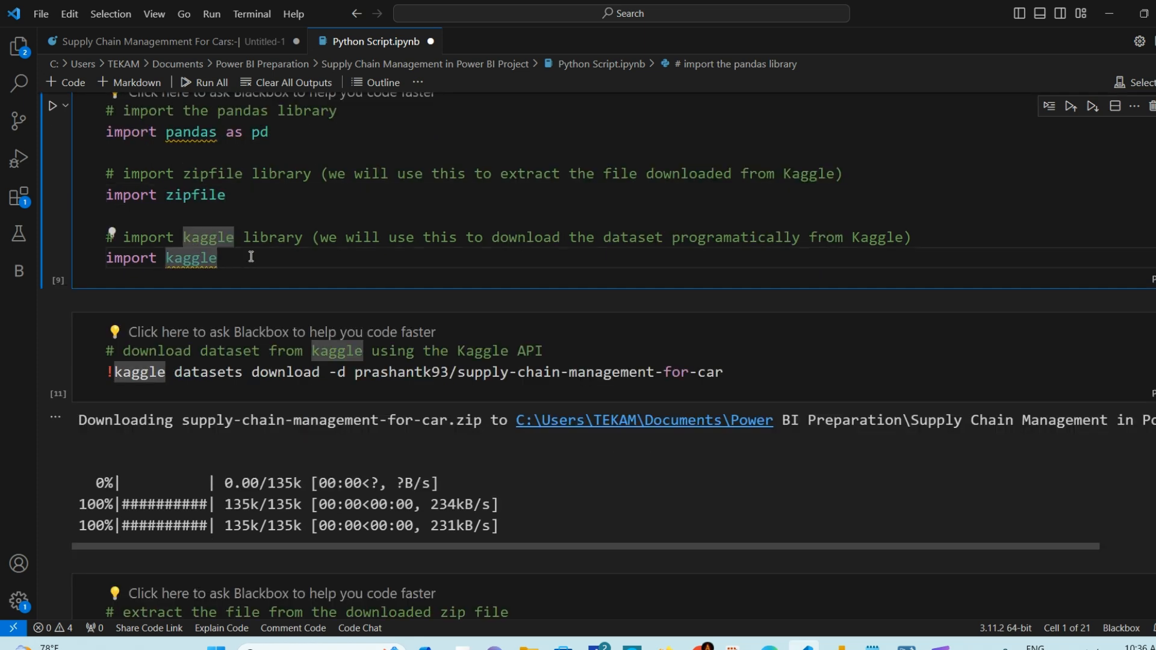
pyautogui.moveTo(248, 257); pyautogui.dragTo(104, 257)
pyautogui.click(243, 258)
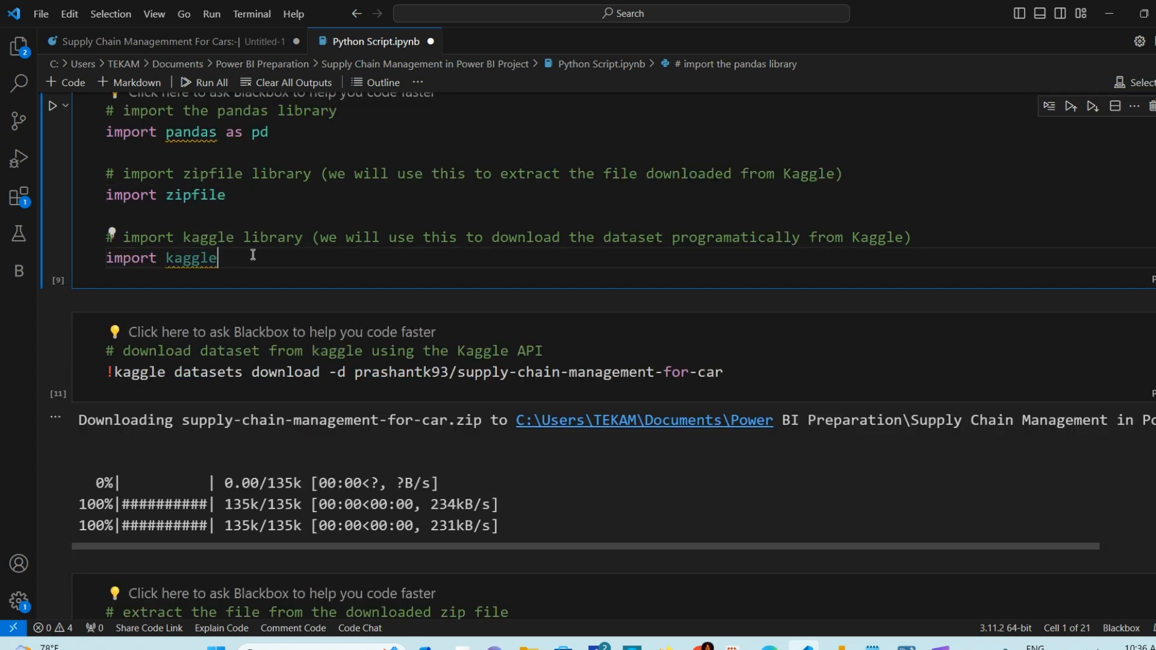
pyautogui.scroll(-1, 262, 247)
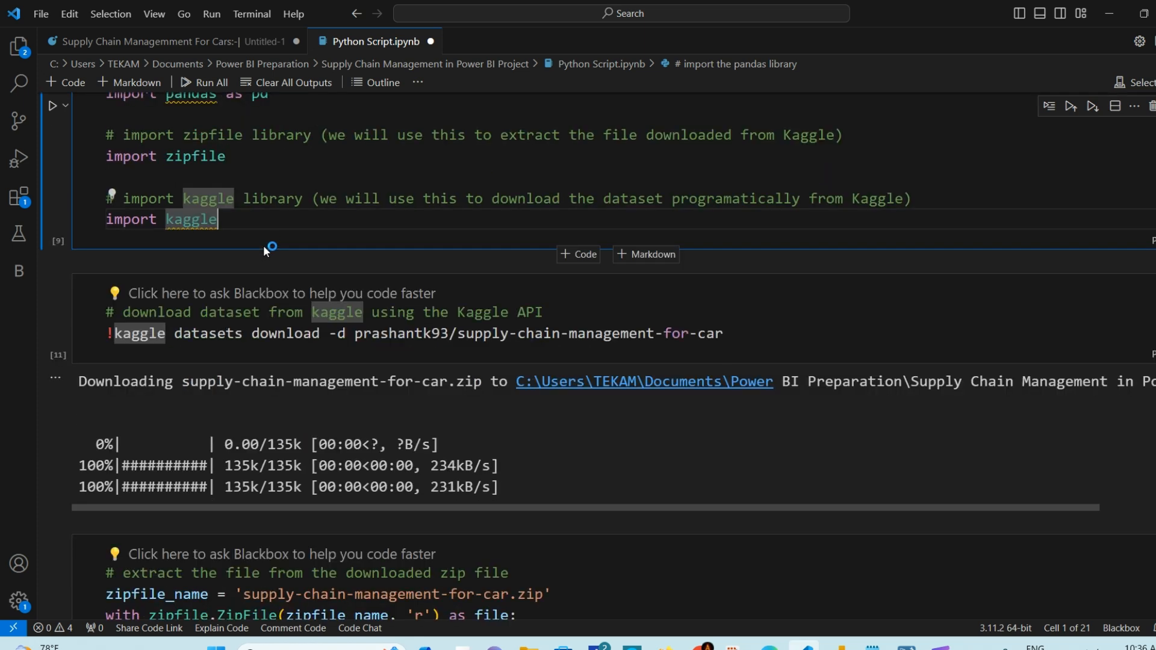
# Step: Review the kaggle library import comment and highlight the Kaggle API dataset download command in the second notebook cell
pyautogui.click(301, 180)
pyautogui.doubleClick(289, 194)
pyautogui.scroll(-2, 306, 240)
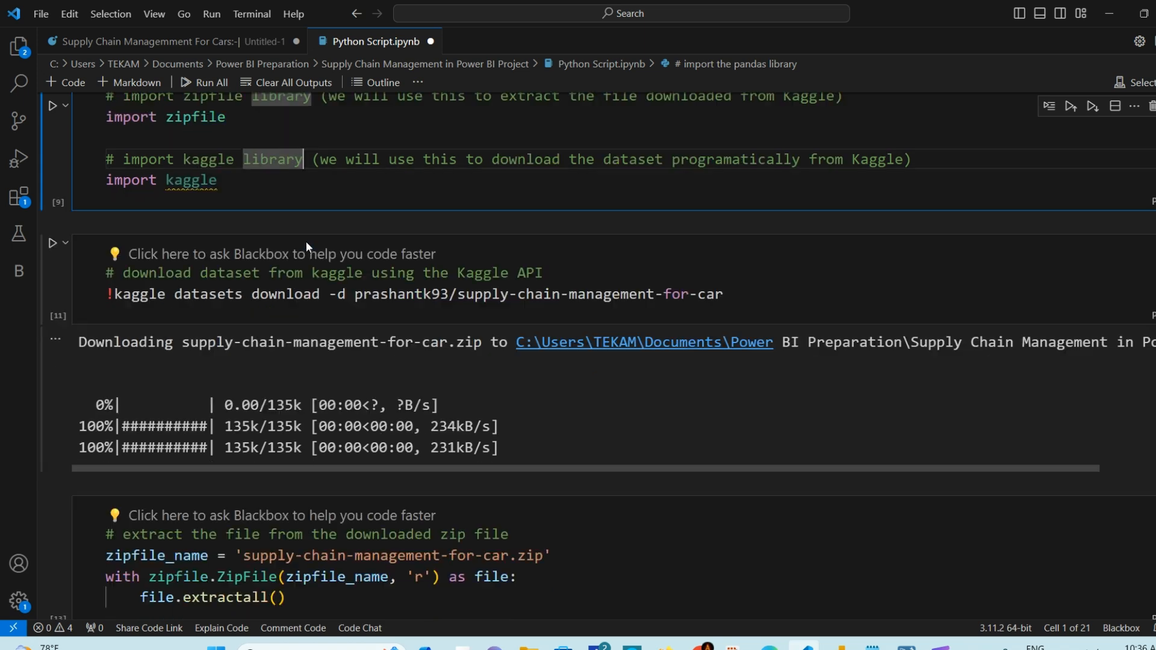
pyautogui.scroll(1, 306, 240)
pyautogui.moveTo(753, 297); pyautogui.dragTo(107, 315)
pyautogui.click(555, 272)
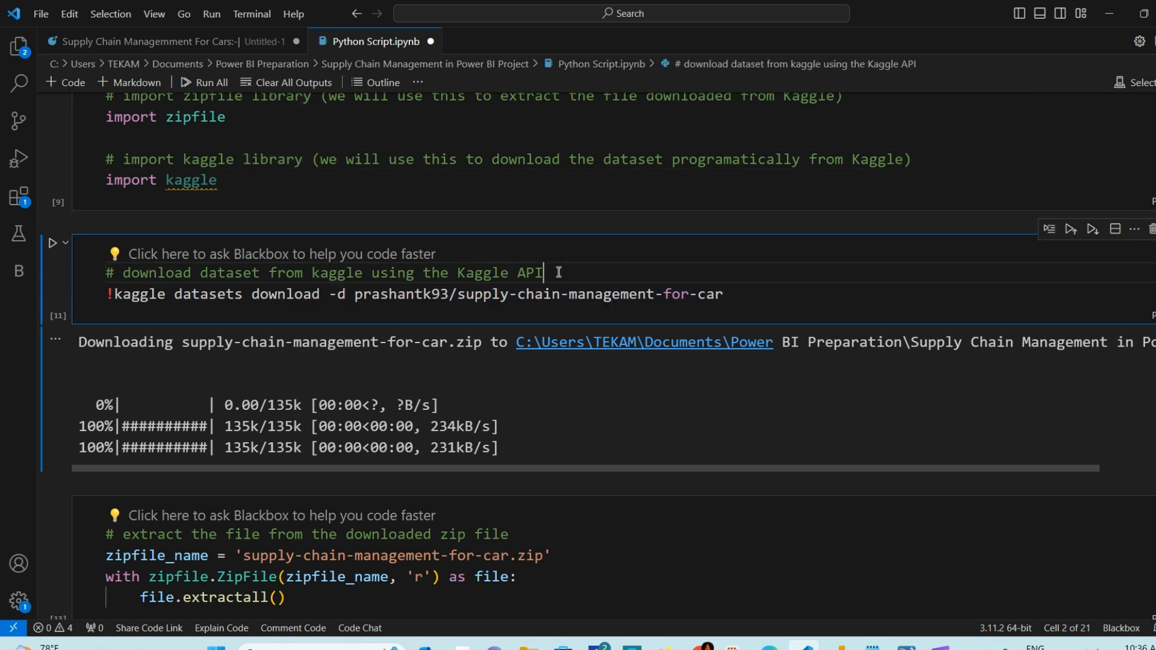
pyautogui.click(765, 293)
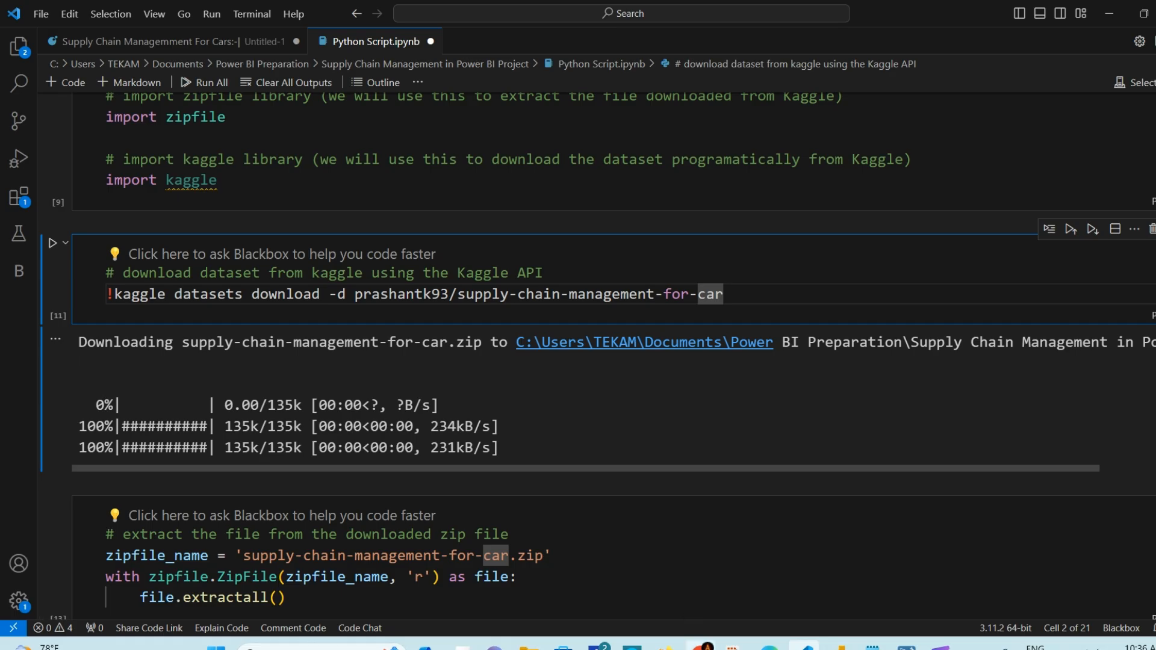
# Step: Switch to Chrome and inspect the Supply chain management for Car dataset page, its URL and its Copy API command option
pyautogui.hotkey('alt', 'Tab')
pyautogui.click(325, 11)
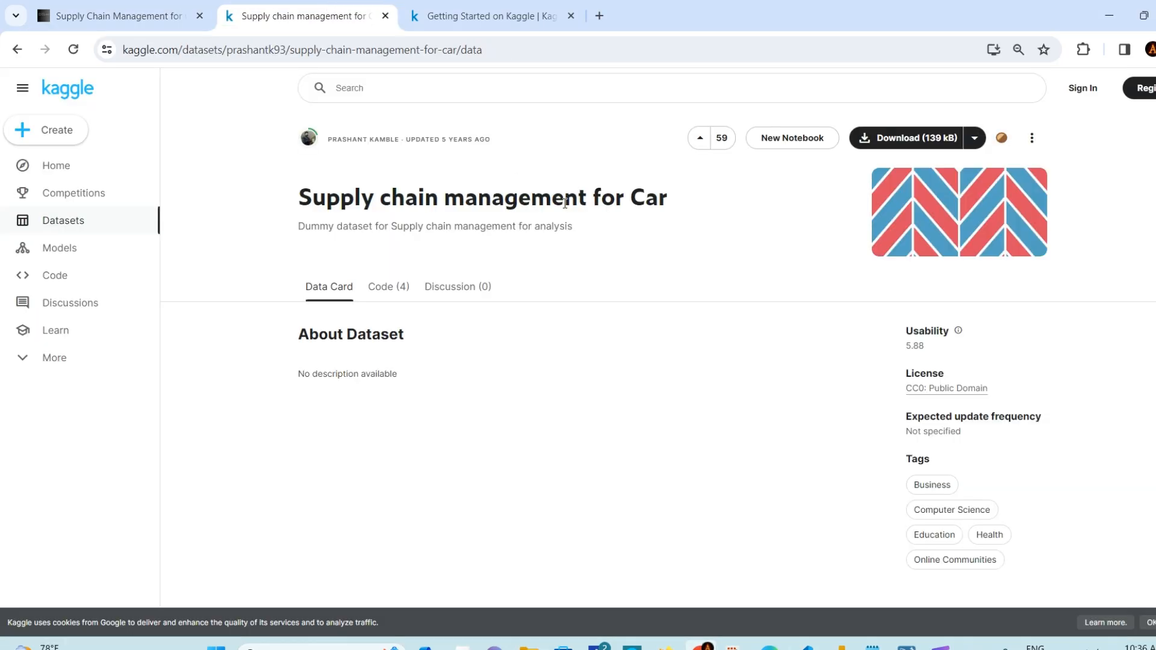
pyautogui.click(512, 49)
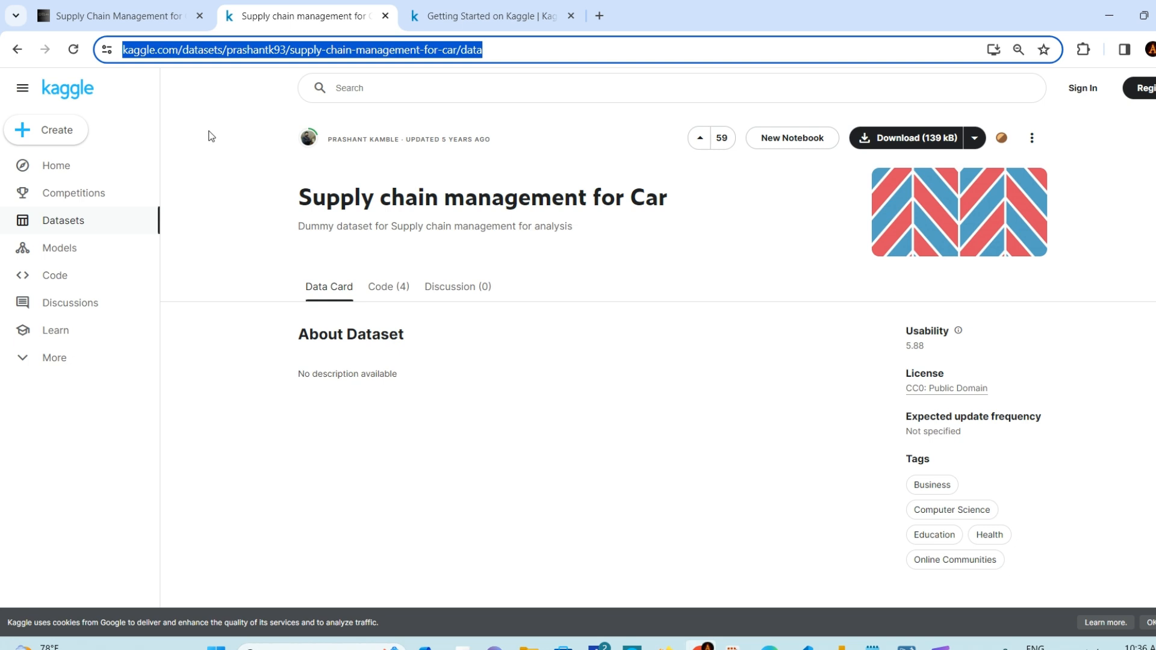
pyautogui.click(222, 100)
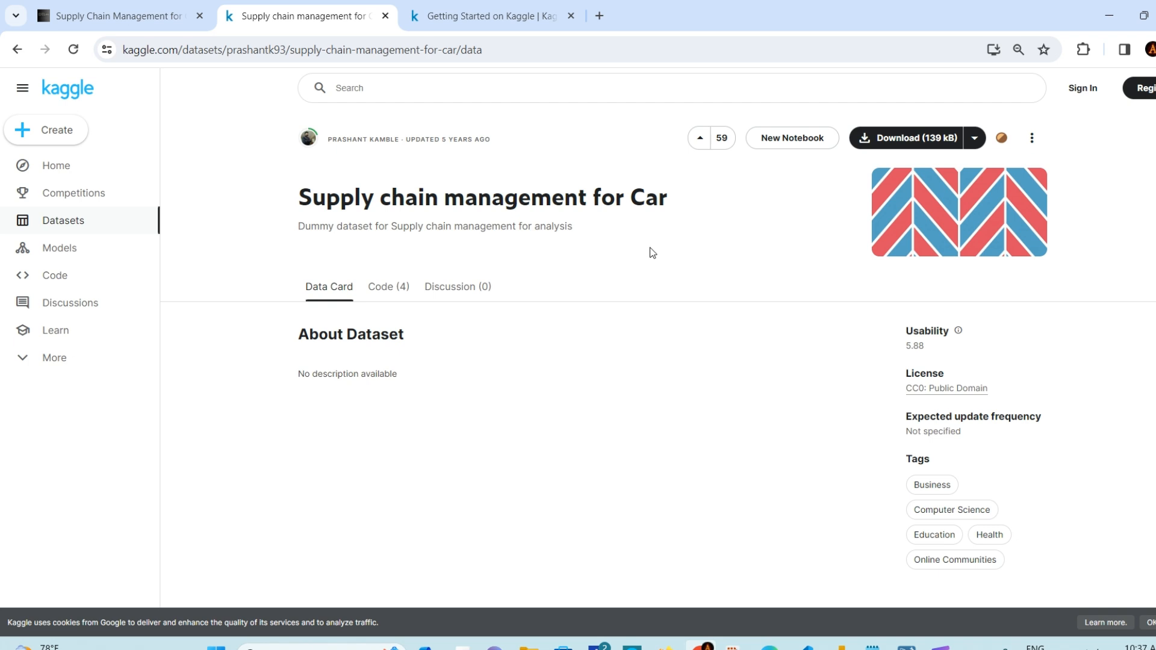
pyautogui.click(1033, 140)
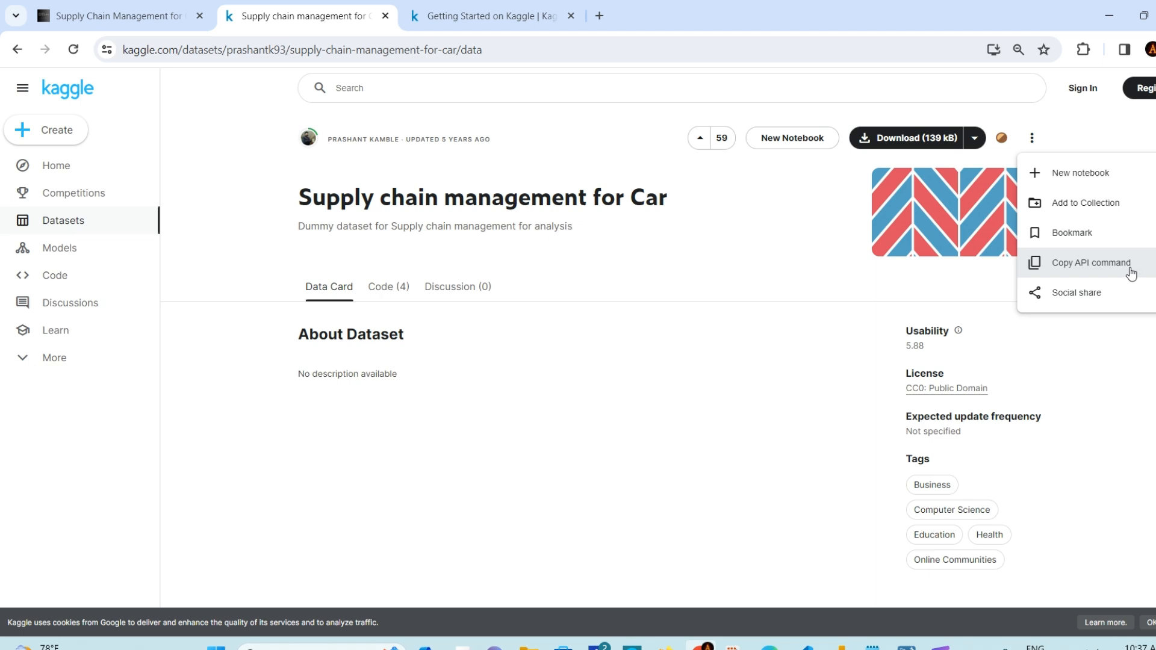
pyautogui.click(799, 357)
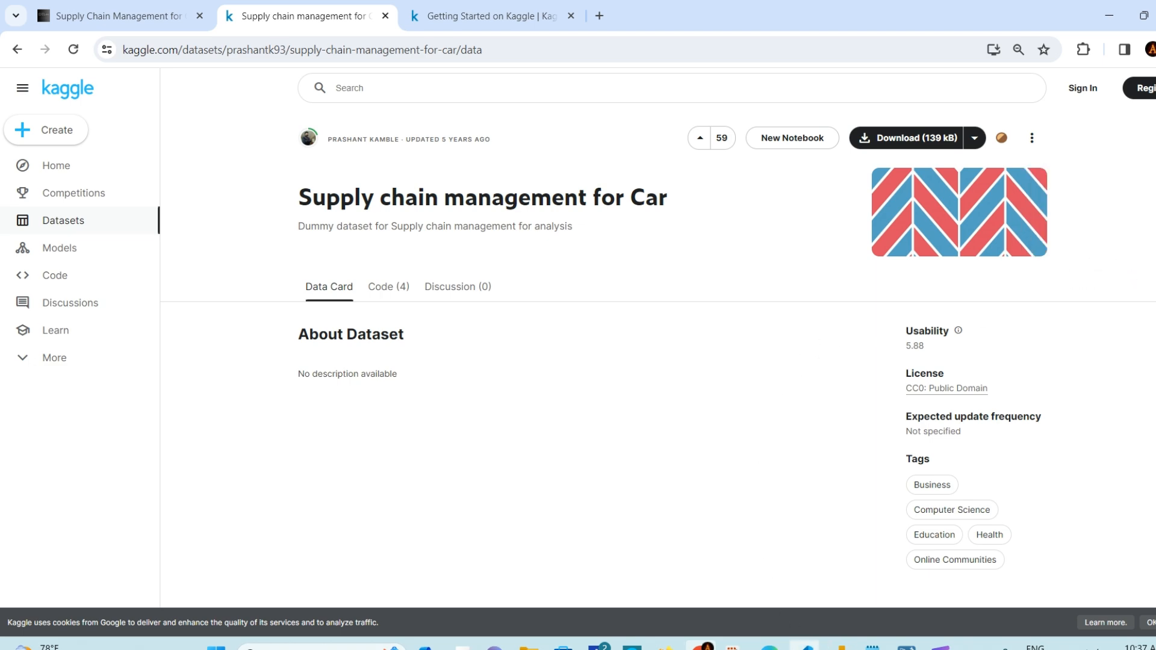
# Step: Return to VS Code and highlight the kaggle datasets download command and the zip file name in its download output
pyautogui.click(807, 645)
pyautogui.moveTo(736, 293); pyautogui.dragTo(47, 294)
pyautogui.click(758, 295)
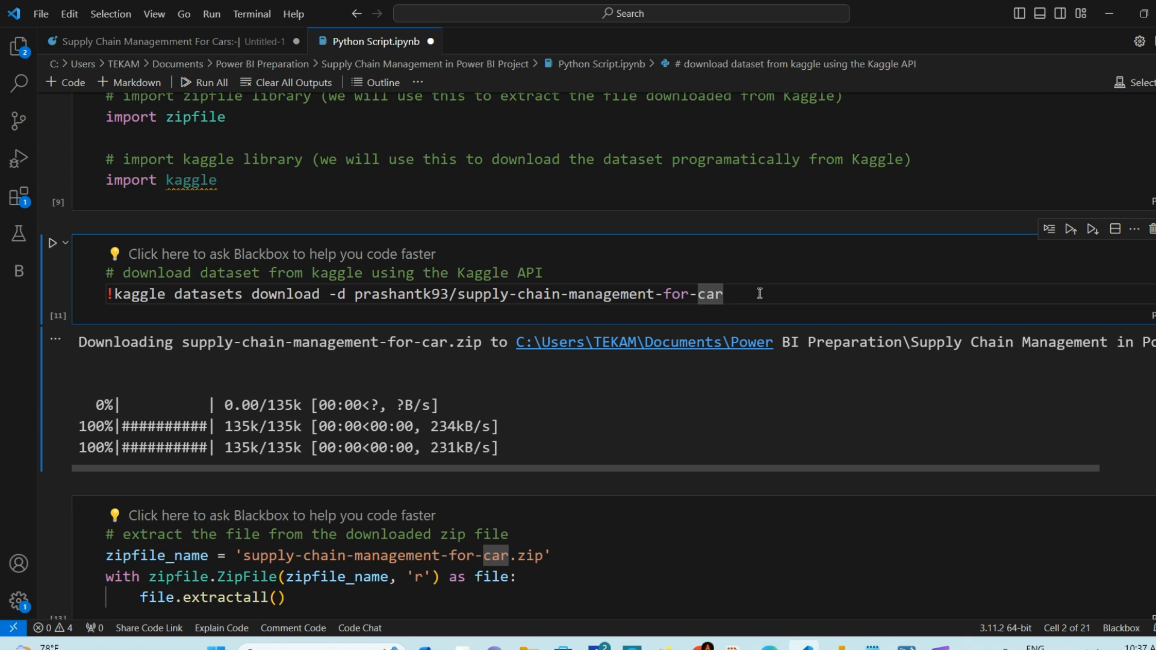
pyautogui.moveTo(482, 343); pyautogui.dragTo(74, 344)
pyautogui.click(333, 350)
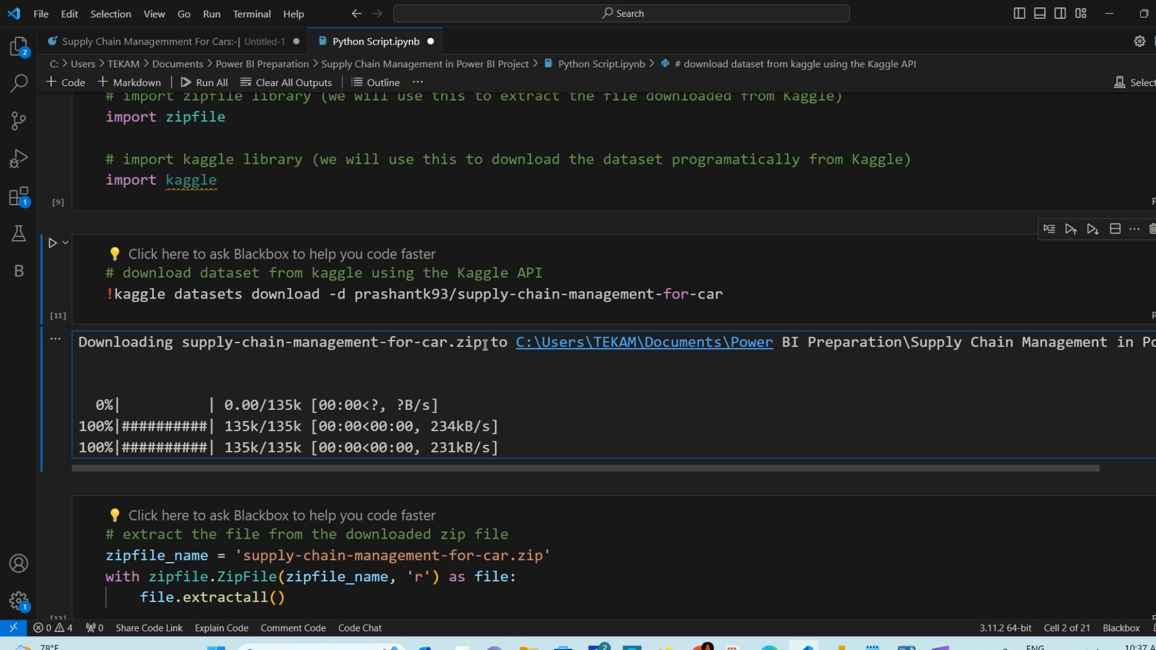
pyautogui.moveTo(481, 345); pyautogui.dragTo(71, 349)
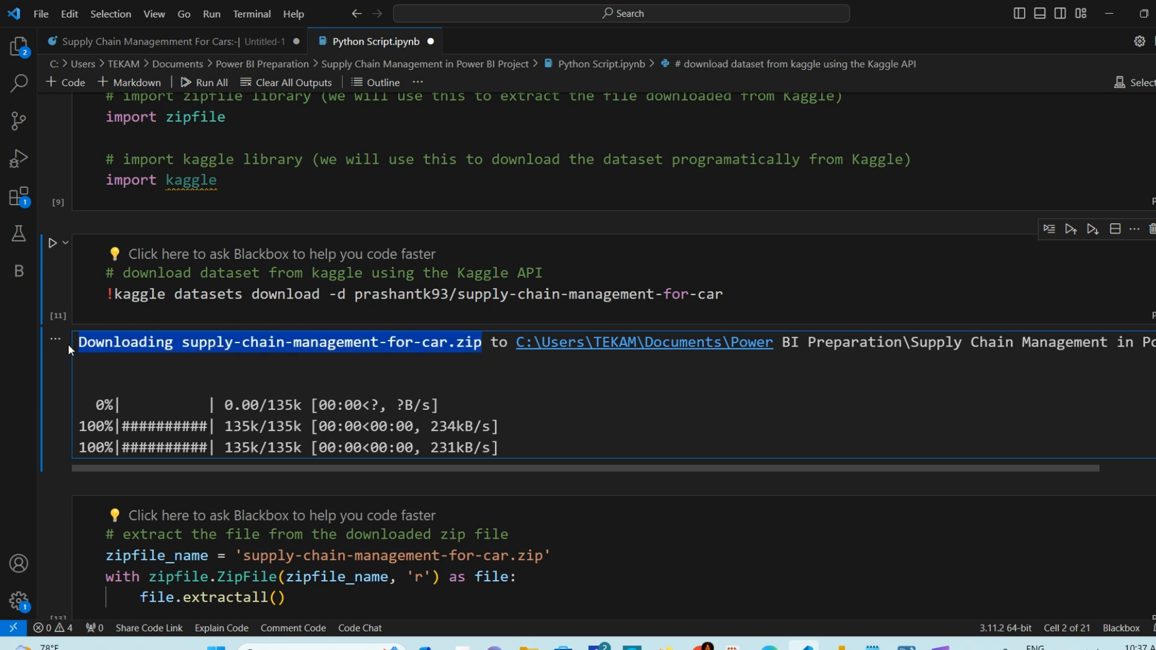
pyautogui.click(403, 347)
# Step: Examine the zip extraction cell, highlighting the whole code, the ZipFile class, its zipfile_name and 'r' arguments, and the file.extractall() call
pyautogui.scroll(-1, 403, 348)
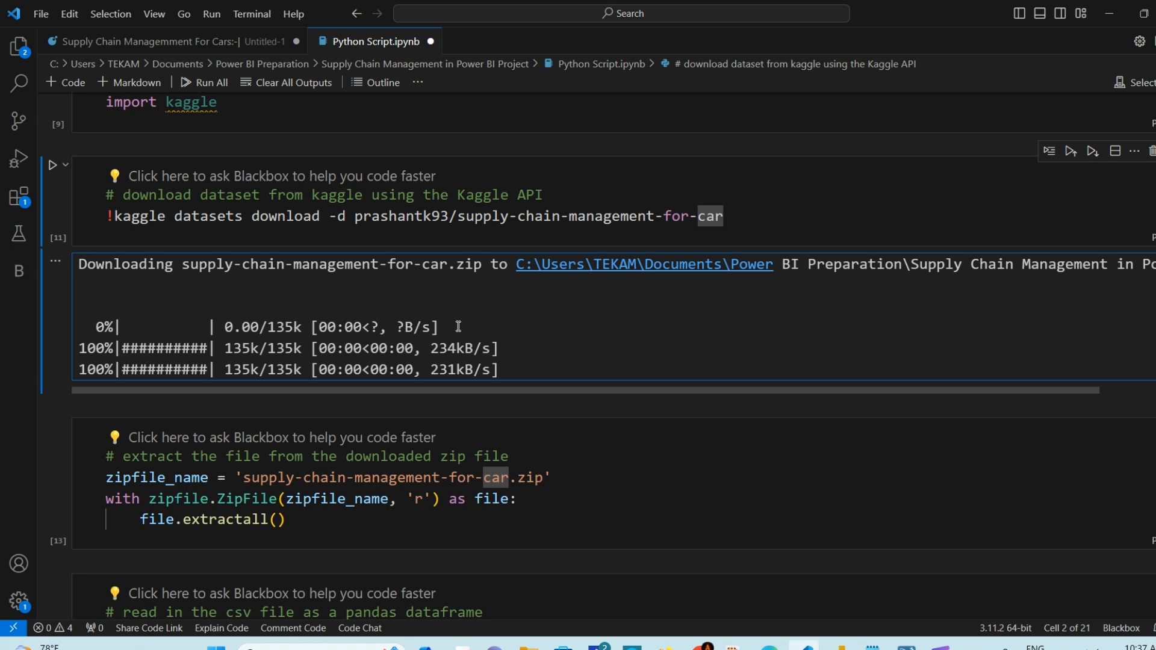
pyautogui.scroll(-1, 362, 391)
pyautogui.click(307, 442)
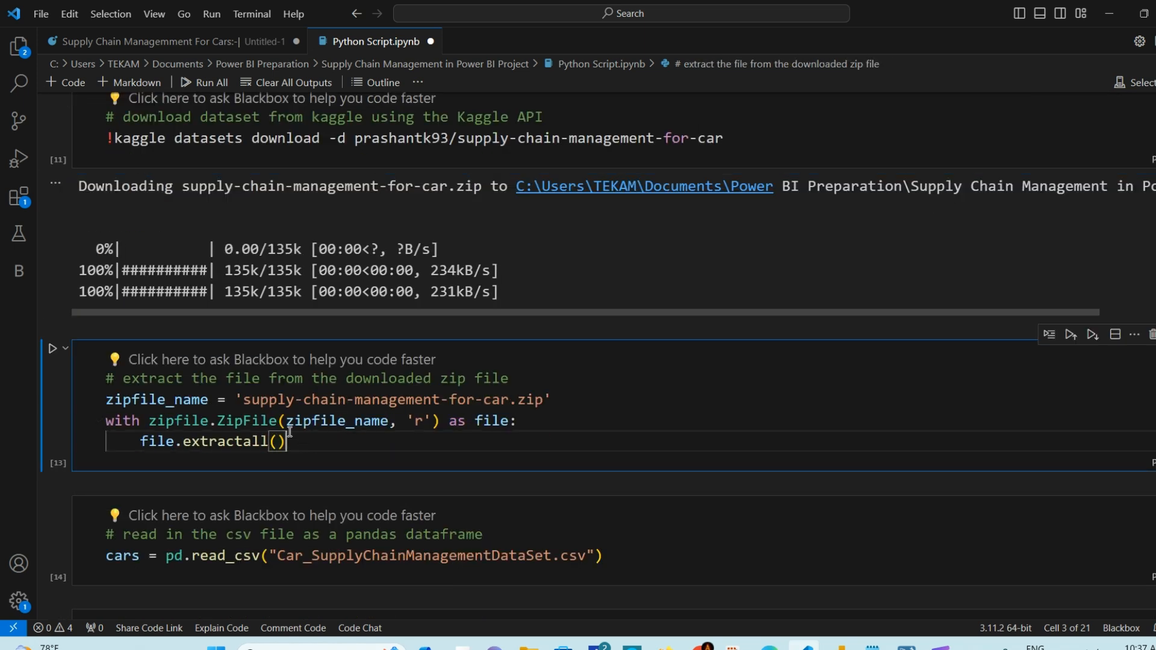
pyautogui.moveTo(289, 442); pyautogui.dragTo(106, 379)
pyautogui.click(348, 444)
pyautogui.click(244, 423)
pyautogui.doubleClick(244, 424)
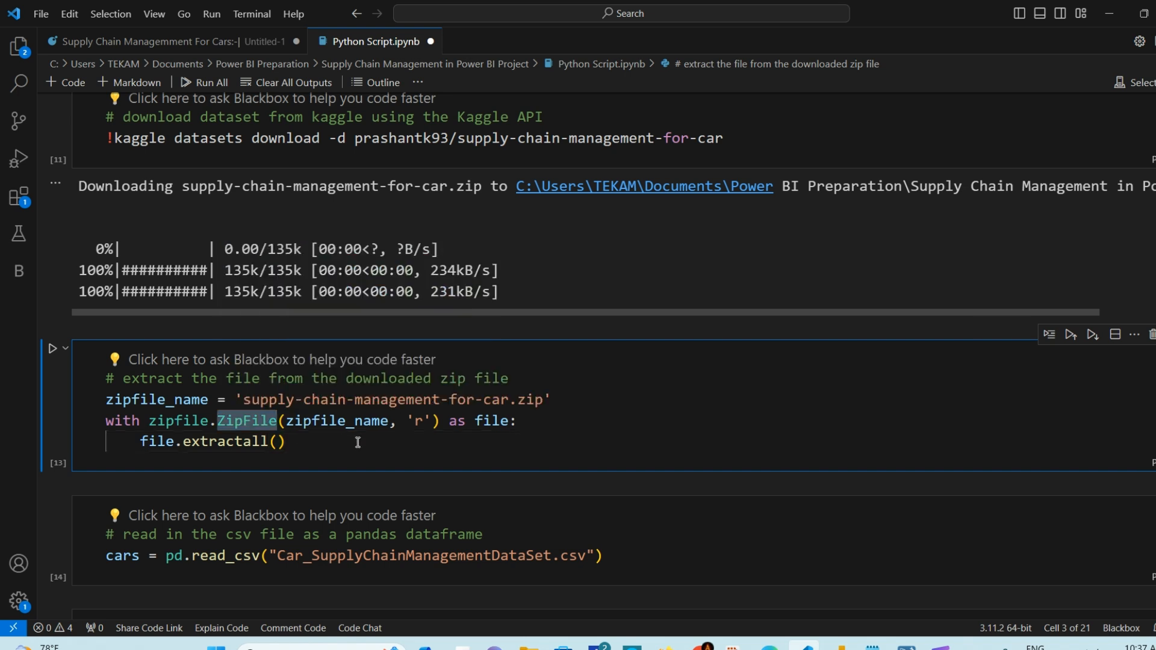
pyautogui.click(316, 443)
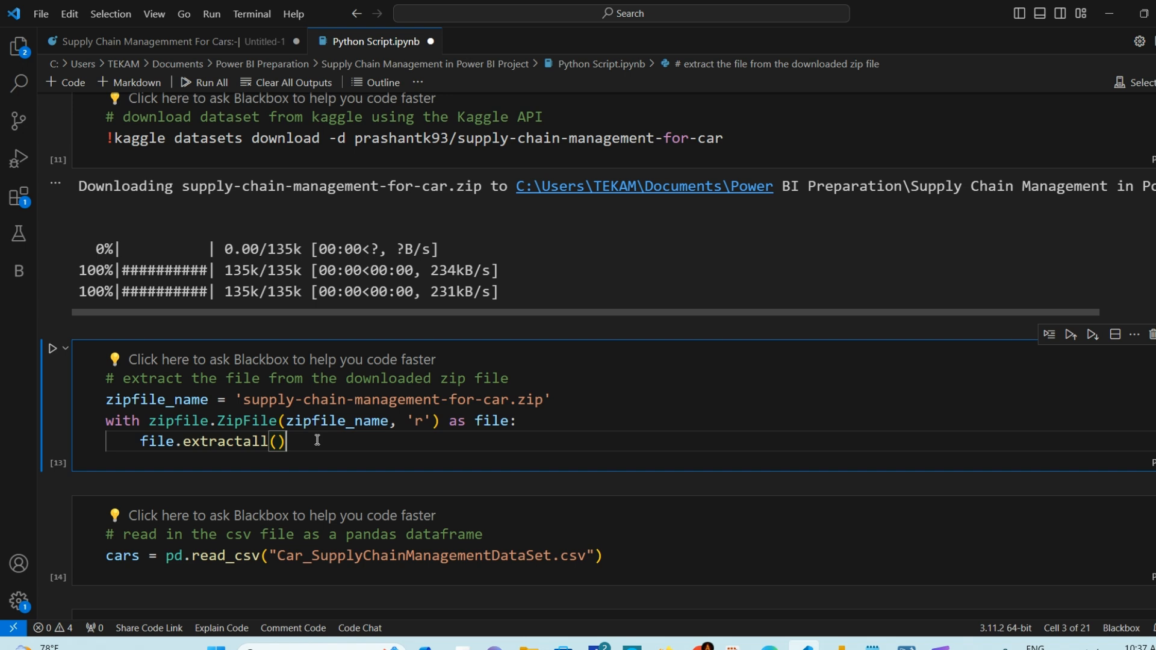
pyautogui.moveTo(433, 421); pyautogui.dragTo(288, 421)
pyautogui.moveTo(303, 441); pyautogui.dragTo(141, 443)
pyautogui.click(310, 441)
# Step: Highlight Car_SupplyChainManagementDataSet.csv in the read_csv call, and look for the extracted file in the project folder in File Explorer
pyautogui.scroll(-2, 322, 441)
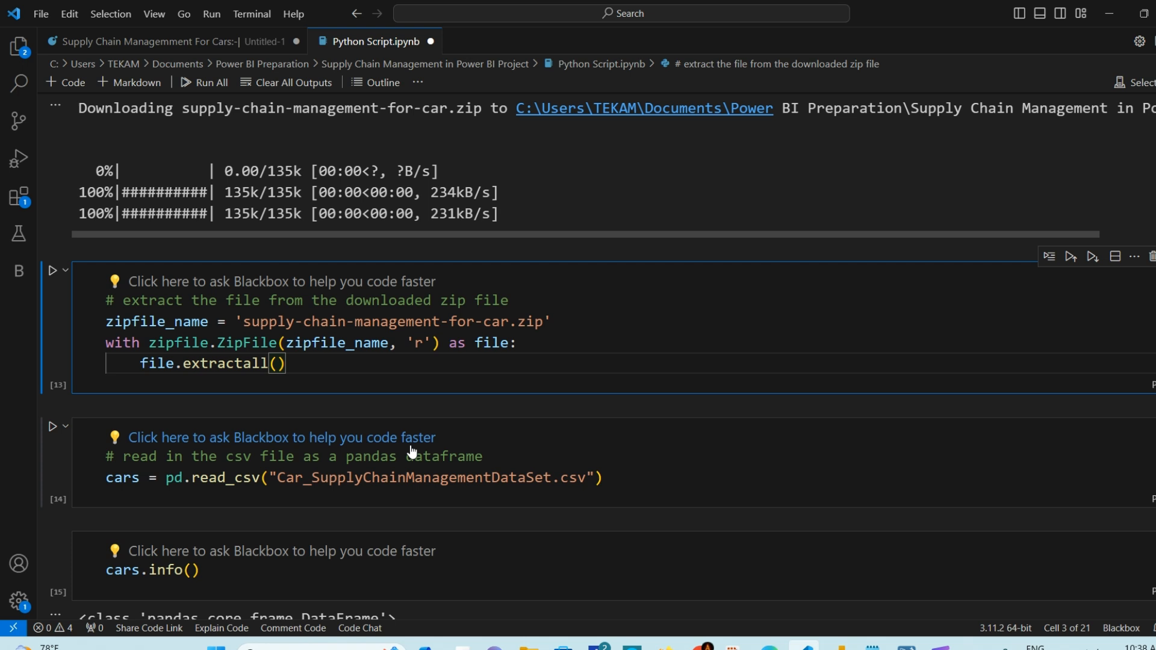
pyautogui.scroll(-1, 412, 451)
pyautogui.moveTo(281, 440); pyautogui.dragTo(587, 439)
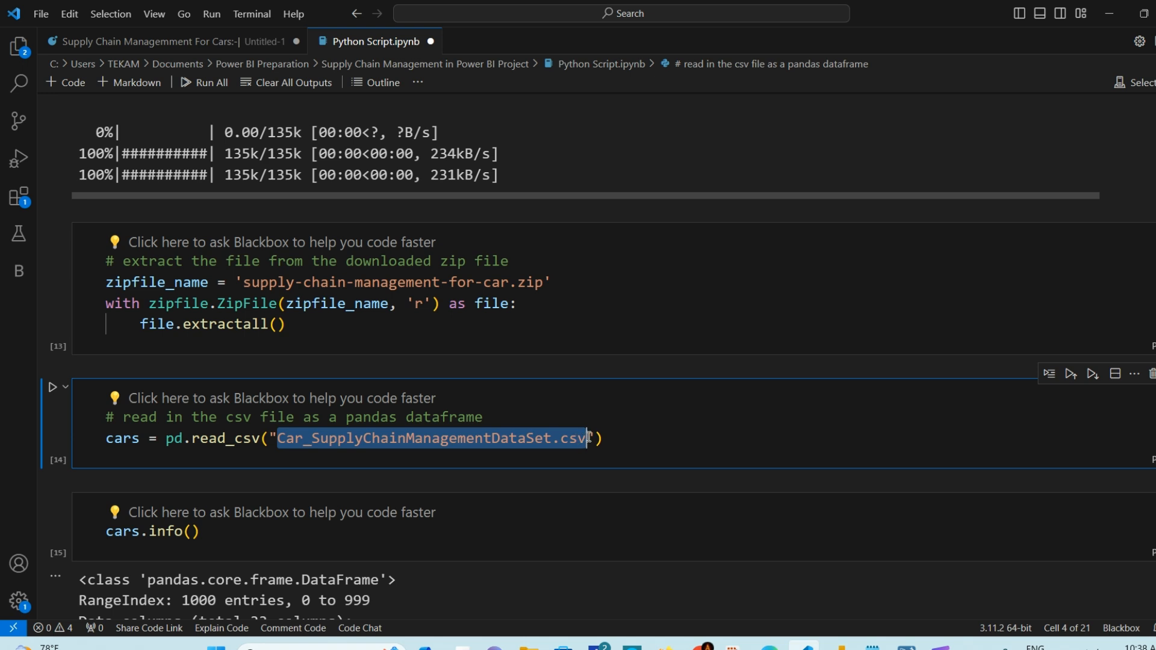
pyautogui.click(565, 444)
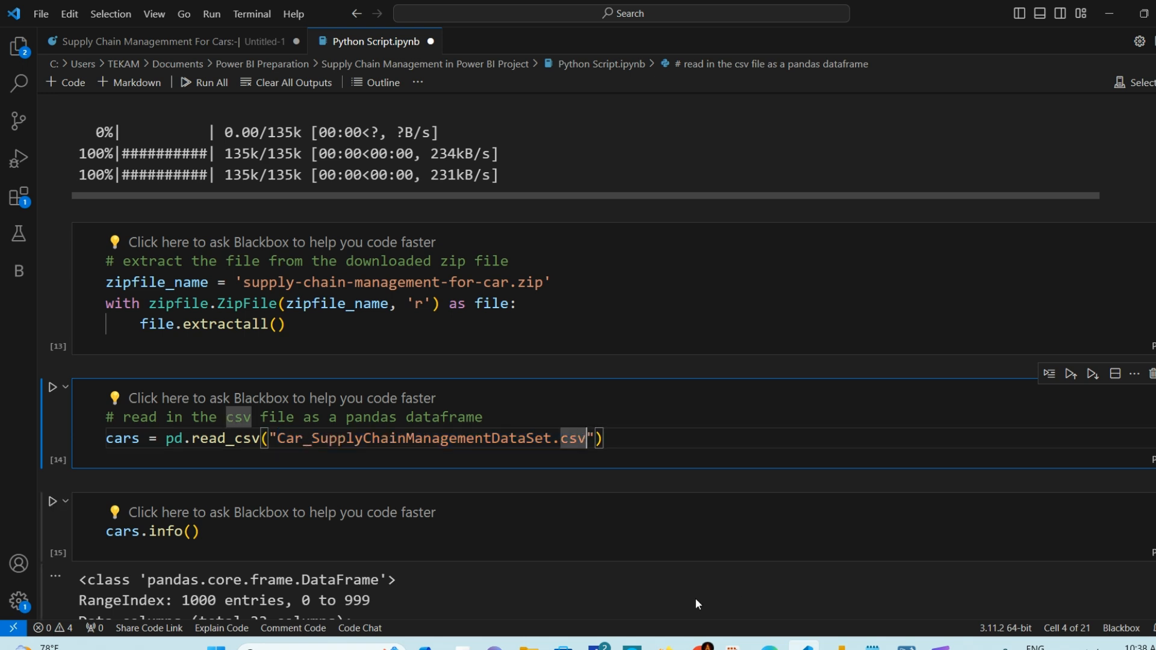
pyautogui.moveTo(529, 645)
pyautogui.click(529, 569)
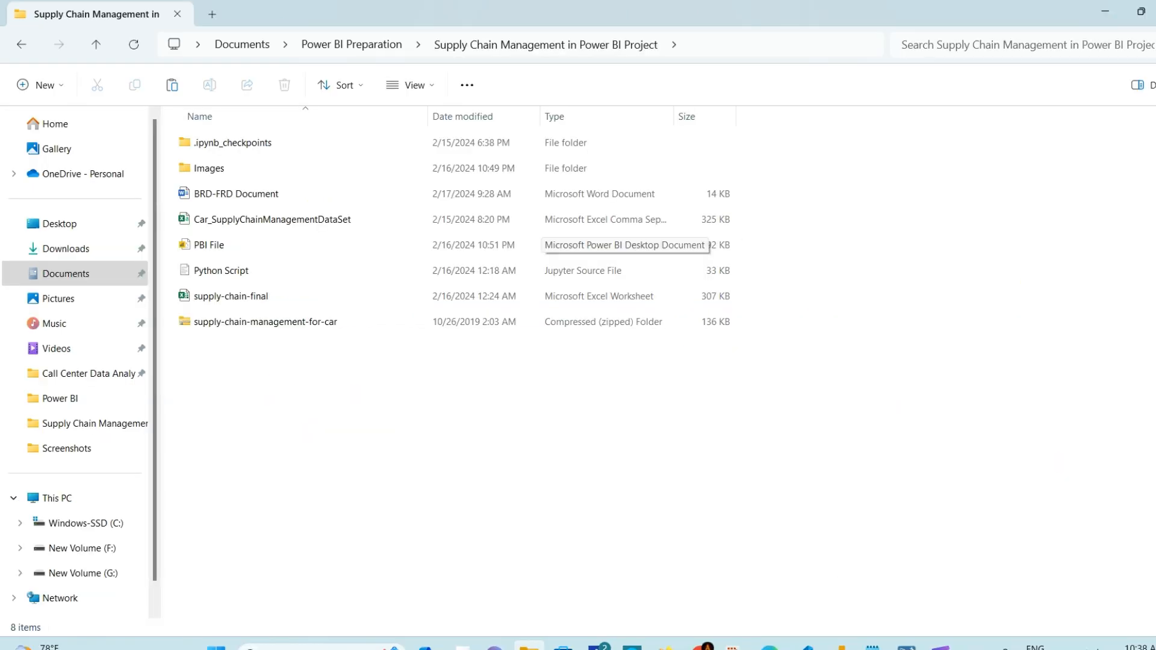
# Step: Return to VS Code and highlight the cars variable that stores the dataframe from read_csv
pyautogui.click(805, 646)
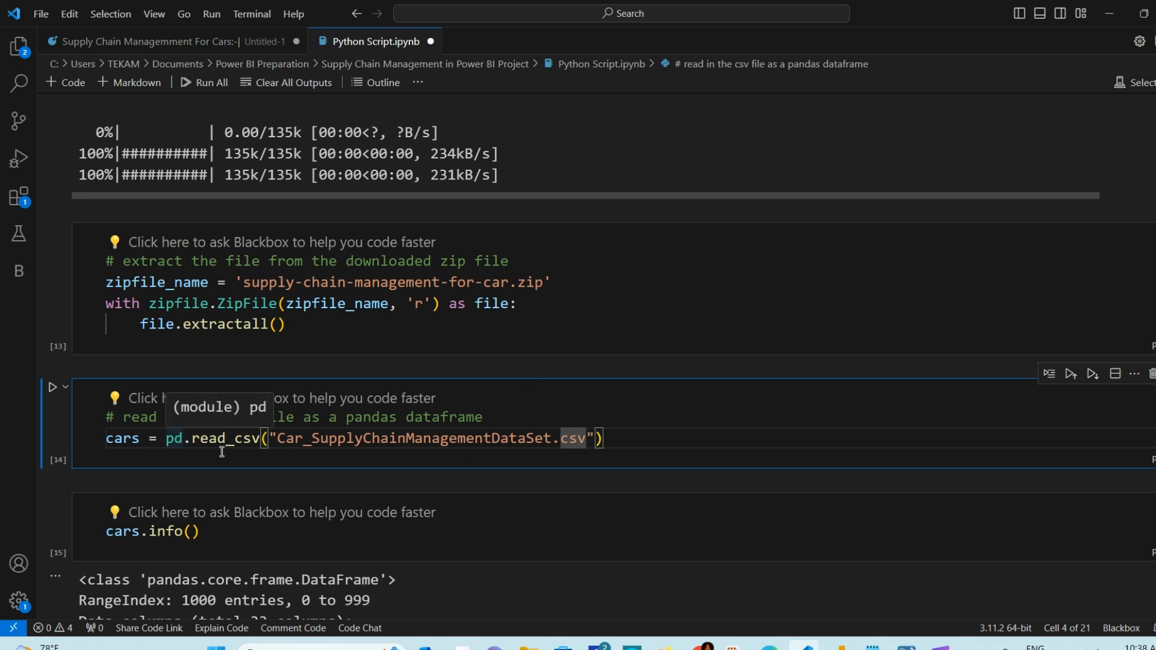
pyautogui.doubleClick(120, 440)
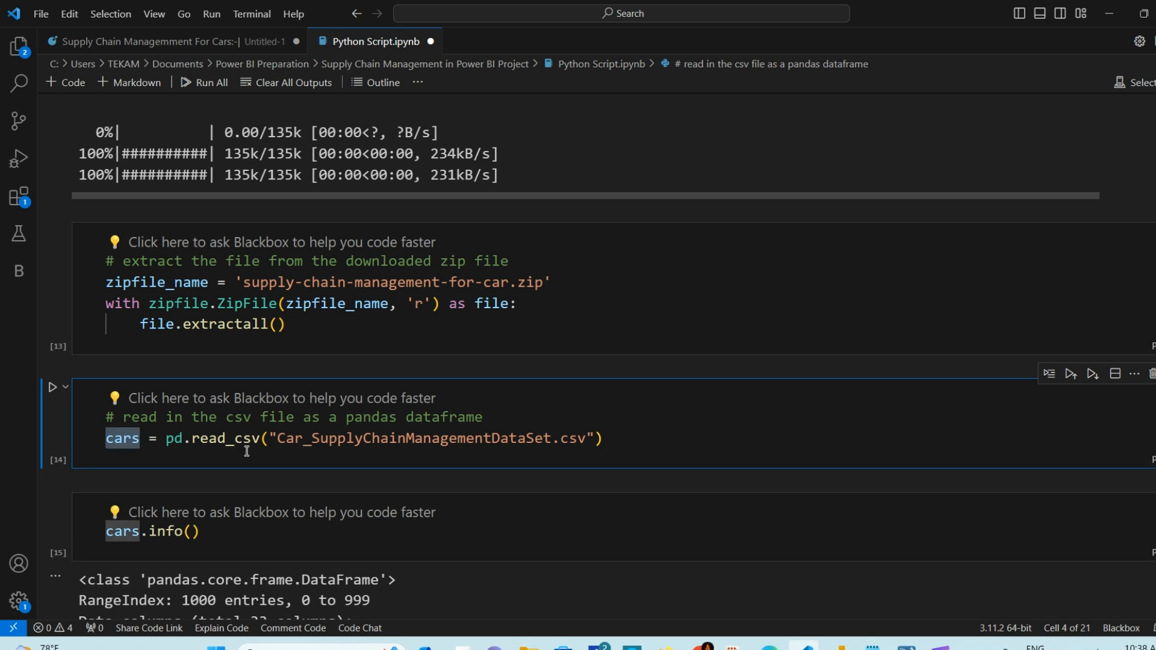
pyautogui.scroll(-1, 271, 439)
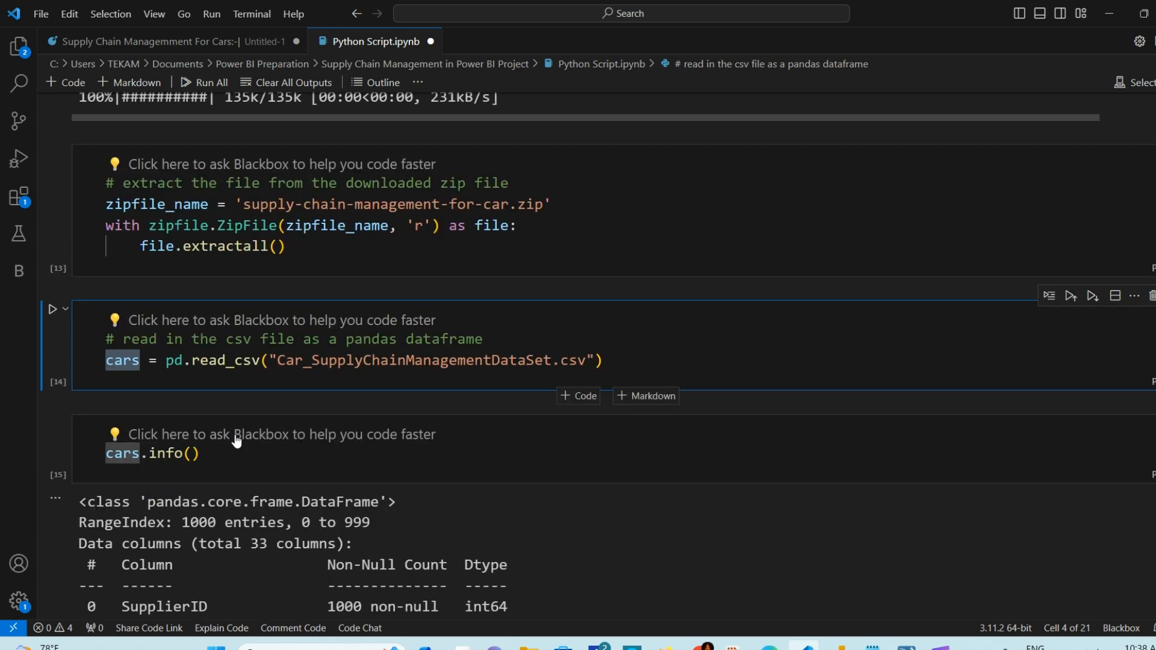
pyautogui.doubleClick(136, 362)
pyautogui.click(143, 363)
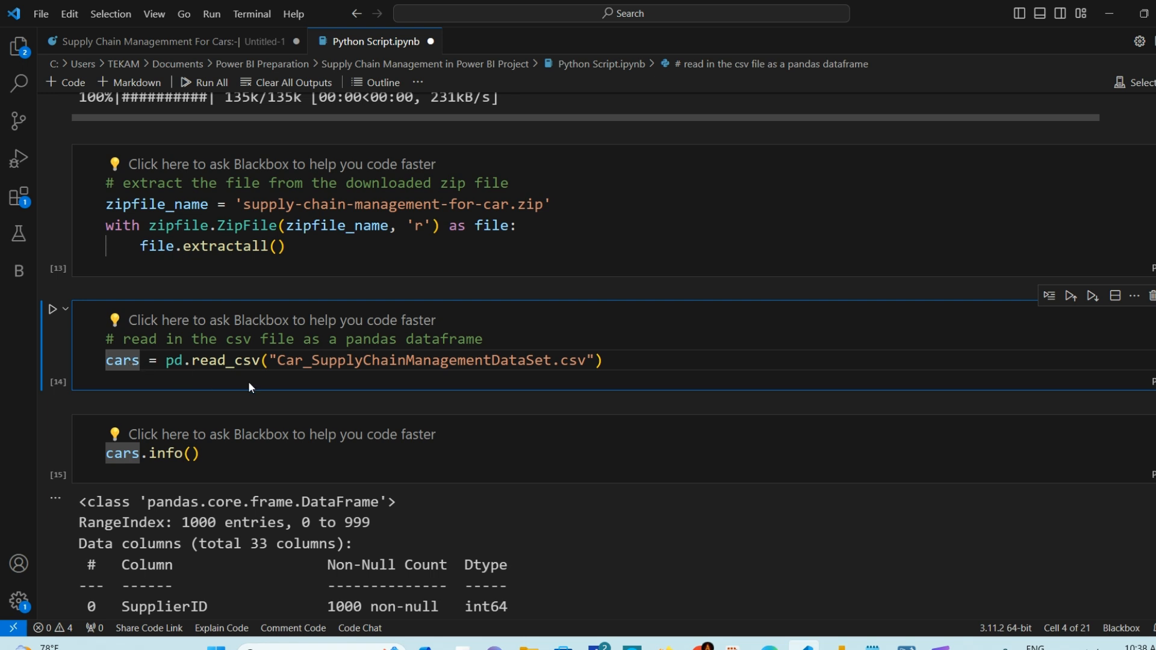
# Step: Highlight the cars.info() call in the cell below the CSV import
pyautogui.scroll(-1, 229, 415)
pyautogui.click(229, 417)
pyautogui.moveTo(228, 417); pyautogui.dragTo(100, 413)
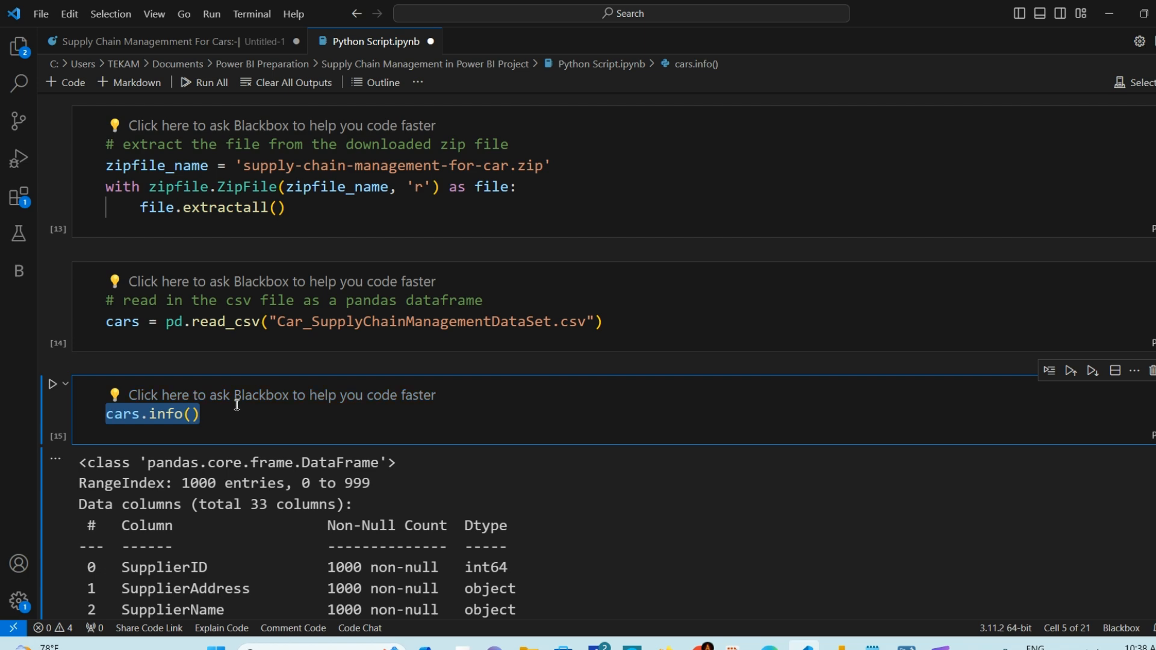
pyautogui.scroll(-3, 235, 404)
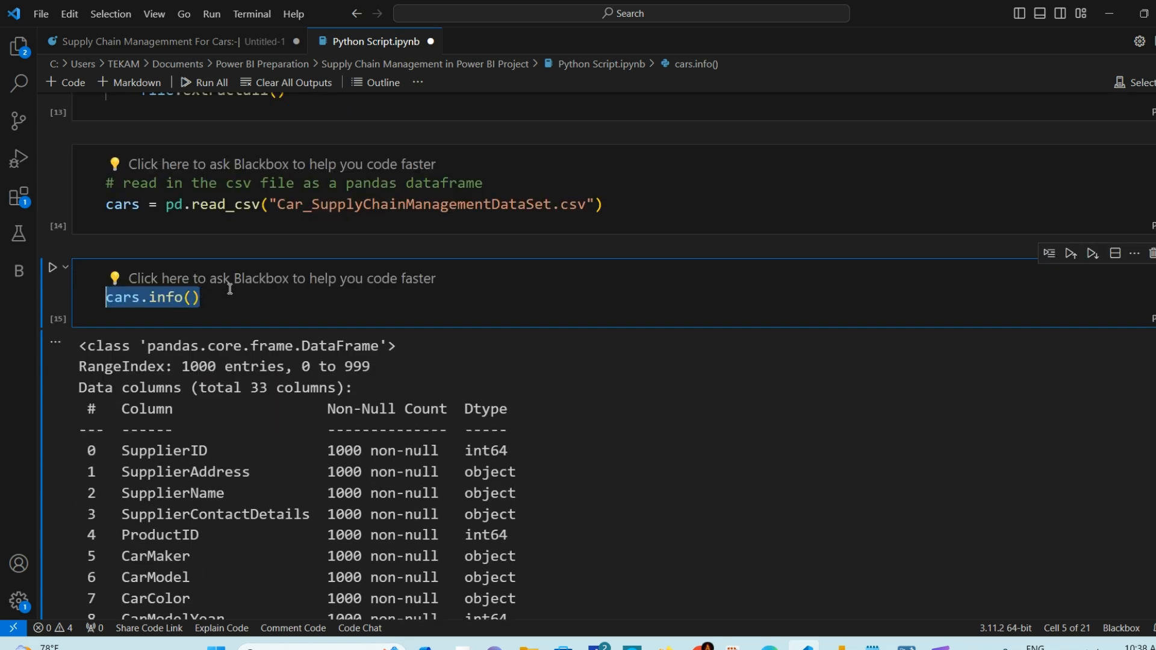
pyautogui.click(237, 304)
# Step: Highlight the total number of columns in the cars.info() output
pyautogui.scroll(-1, 271, 323)
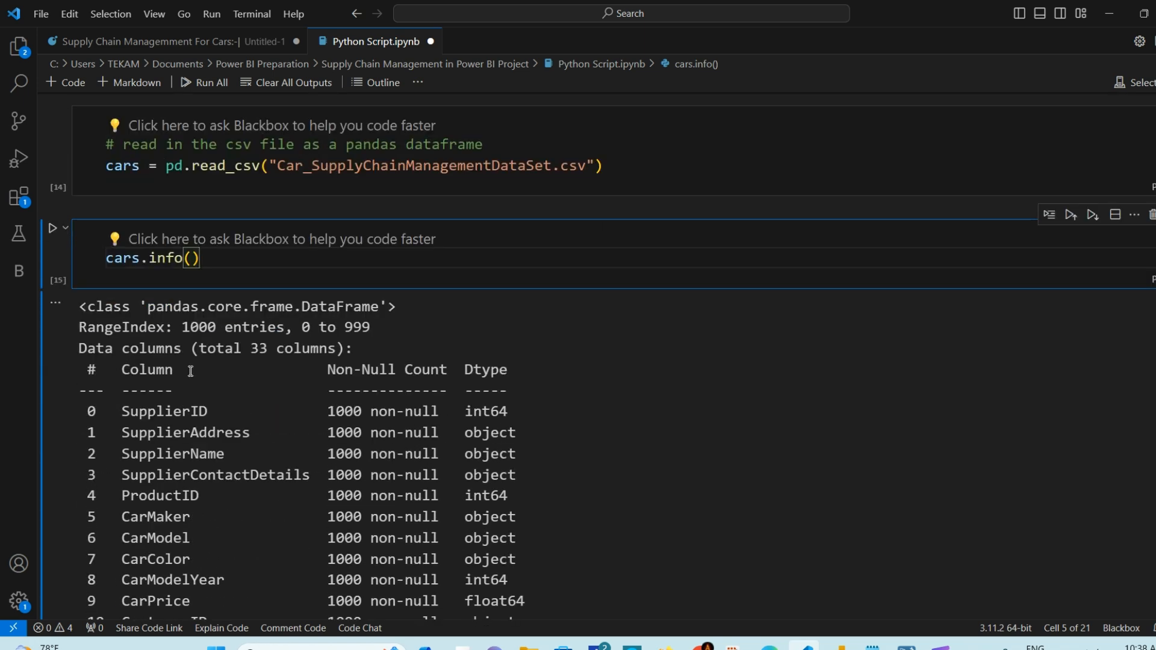
pyautogui.moveTo(199, 349); pyautogui.dragTo(336, 349)
pyautogui.click(250, 354)
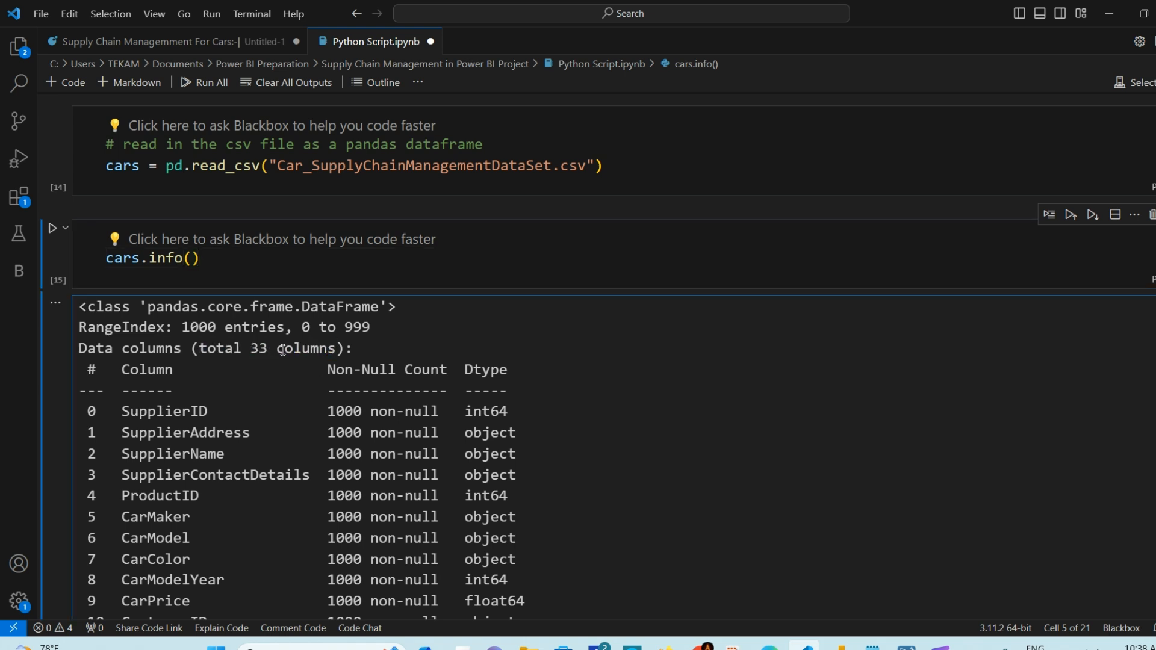
pyautogui.moveTo(251, 352); pyautogui.dragTo(332, 359)
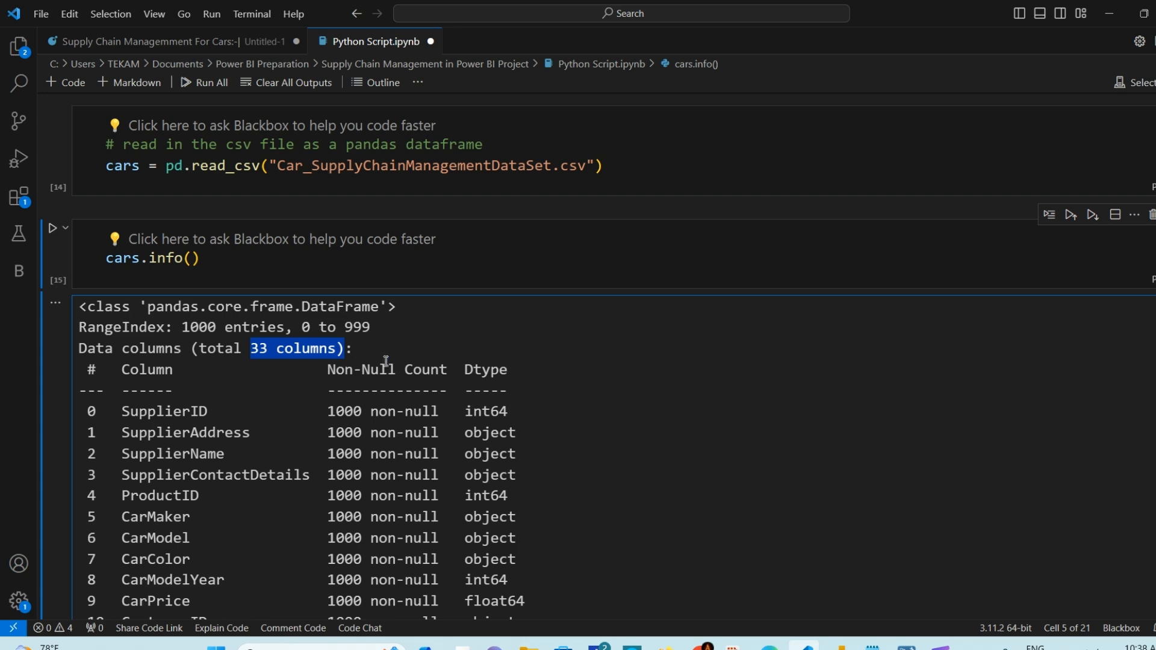
# Step: Examine the column names, non-null counts and data types in the cars.info() output, down to the cars.shape cell
pyautogui.scroll(-5, 368, 340)
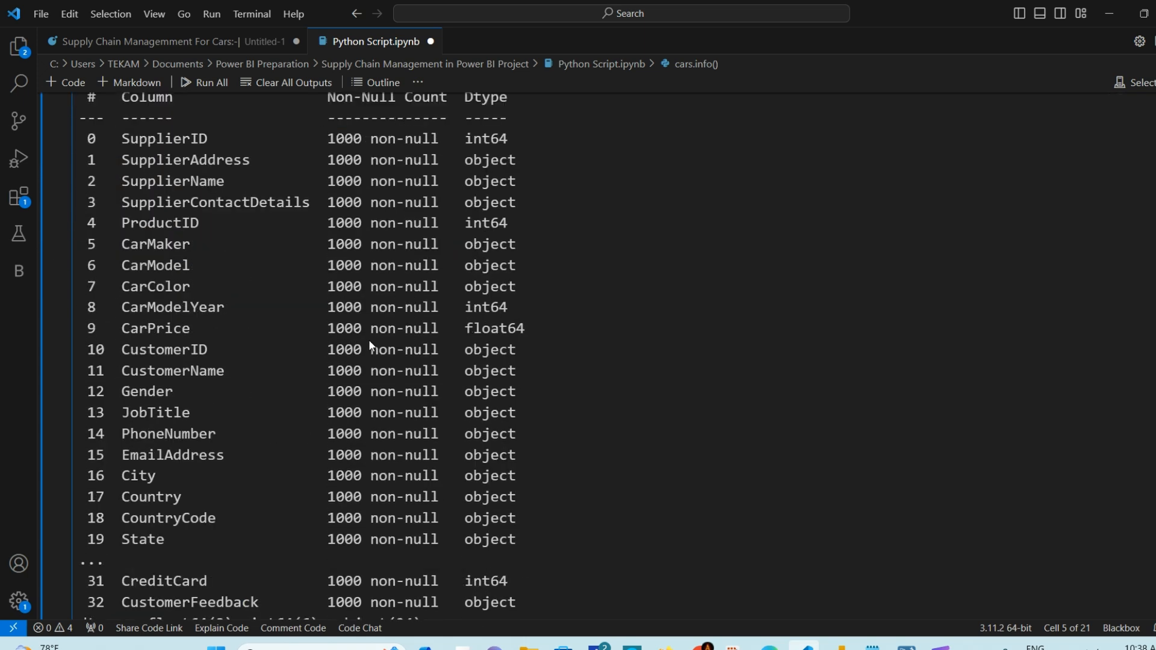
pyautogui.scroll(2, 370, 346)
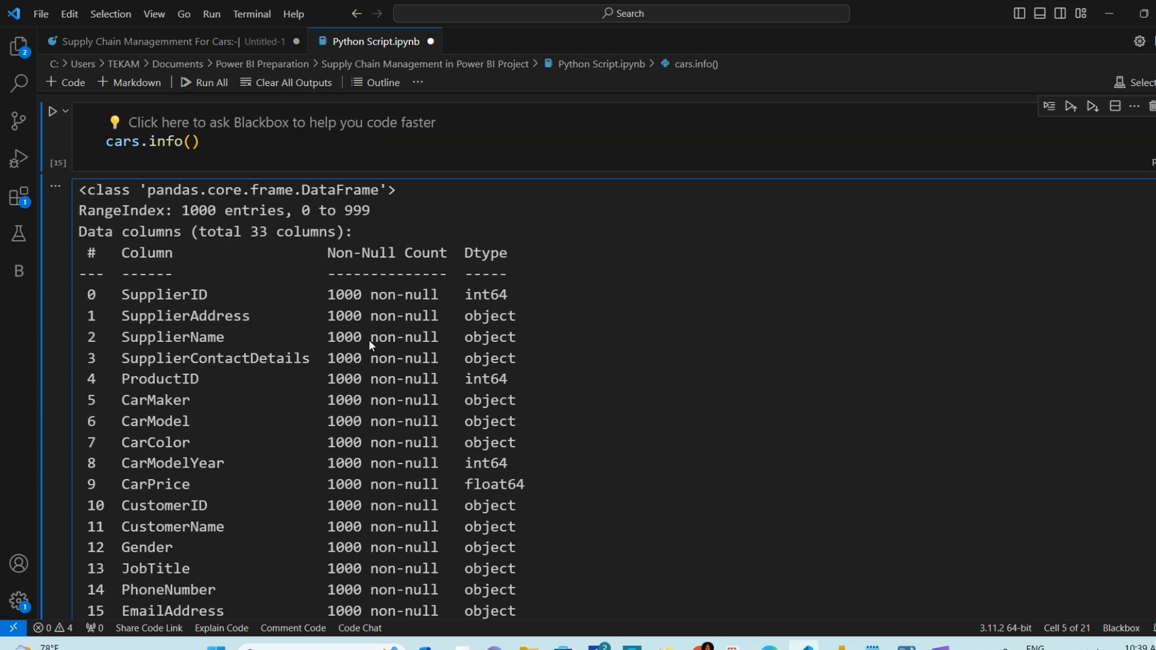
pyautogui.scroll(1, 270, 326)
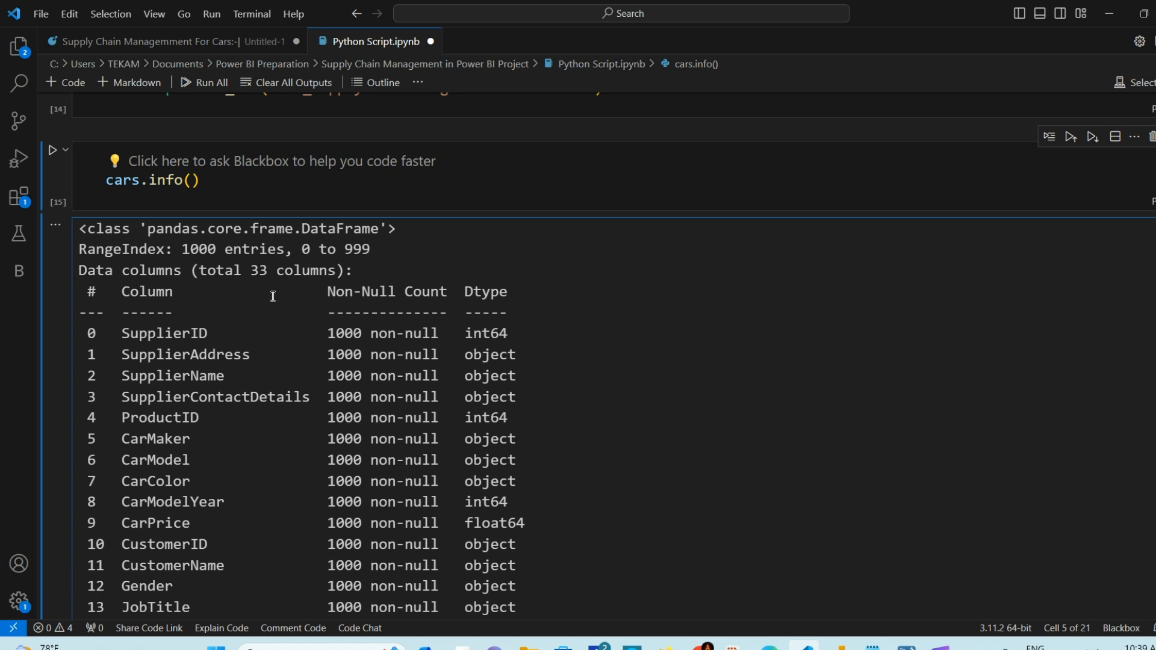
pyautogui.scroll(-1, 273, 296)
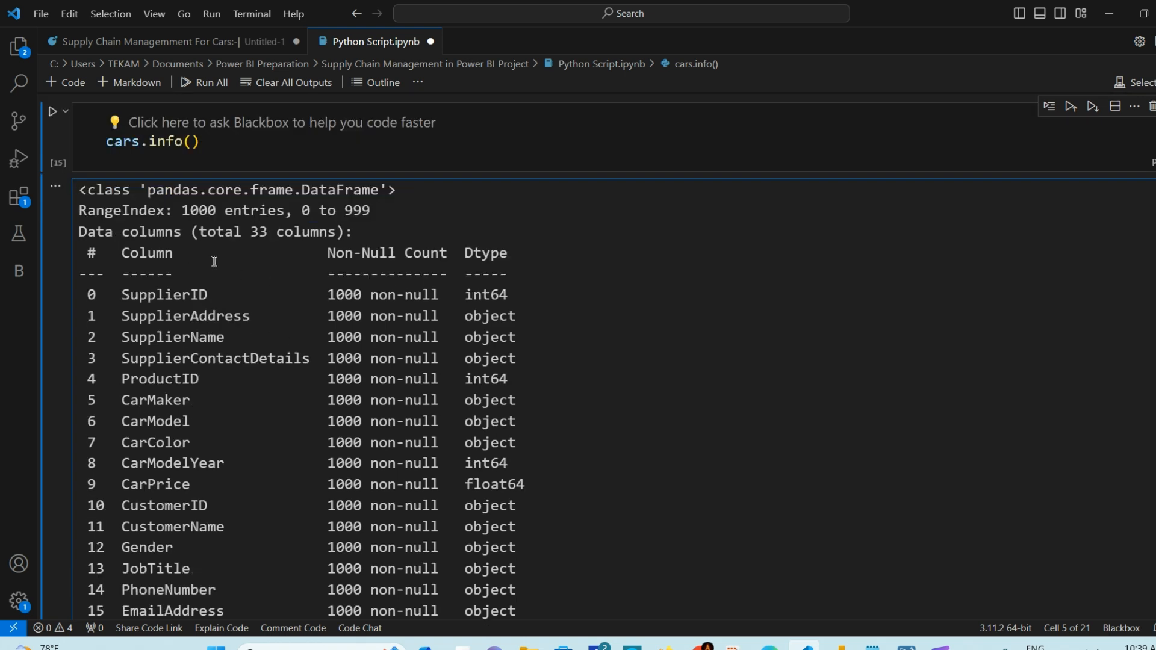
pyautogui.scroll(-5, 282, 352)
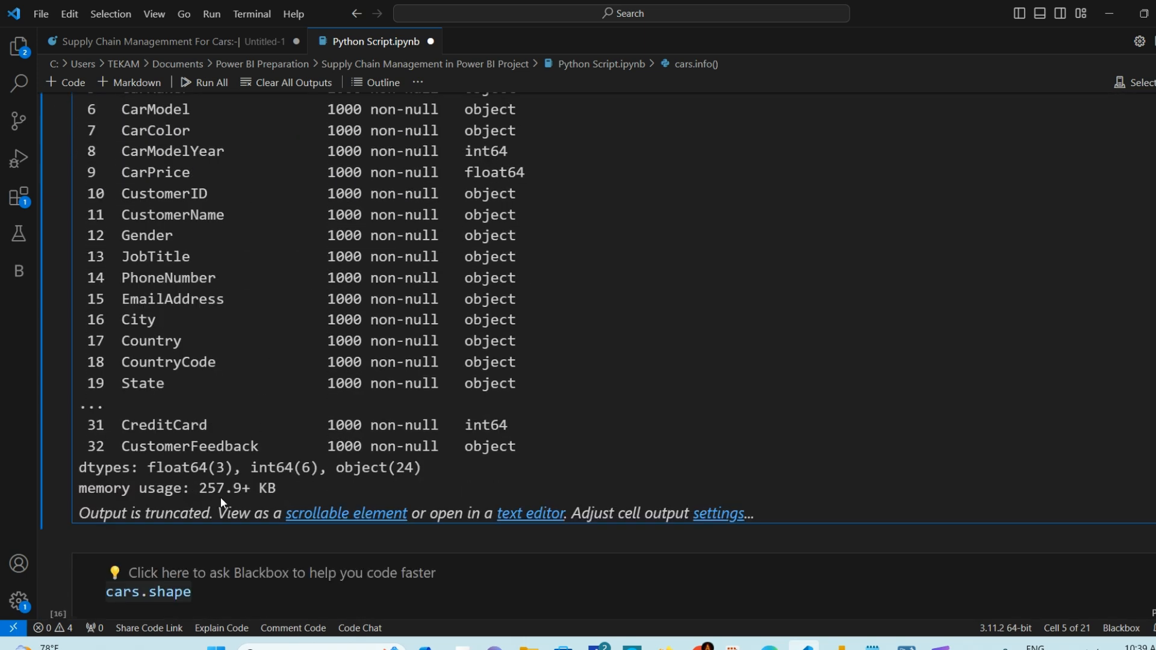
pyautogui.scroll(5, 271, 437)
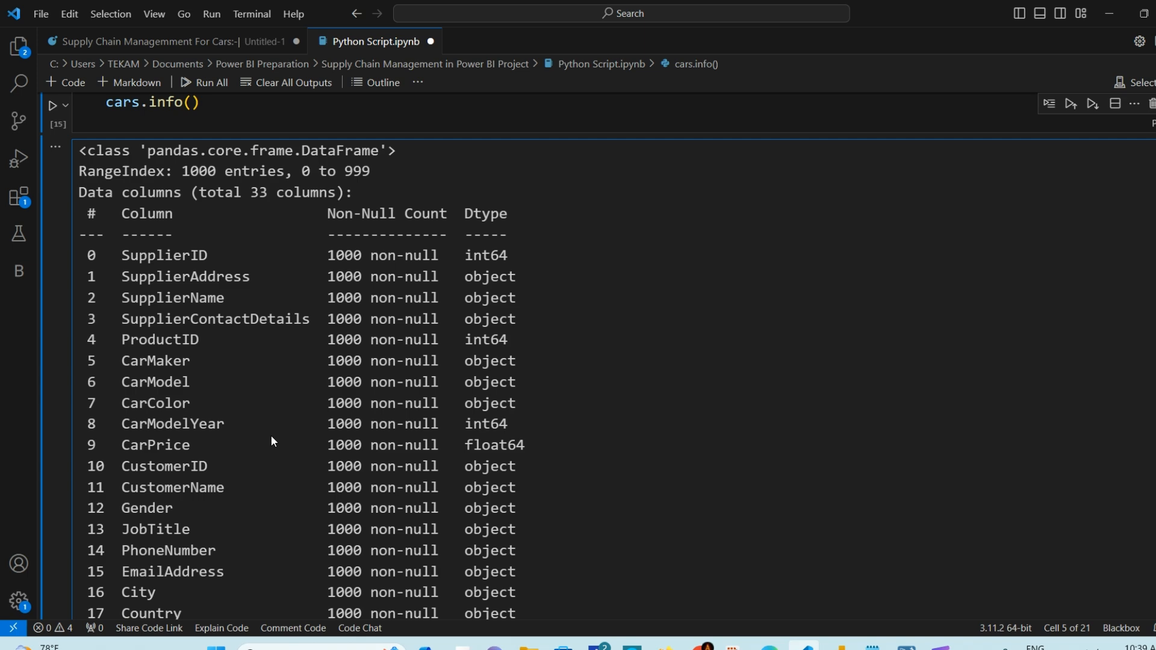
pyautogui.scroll(-6, 271, 442)
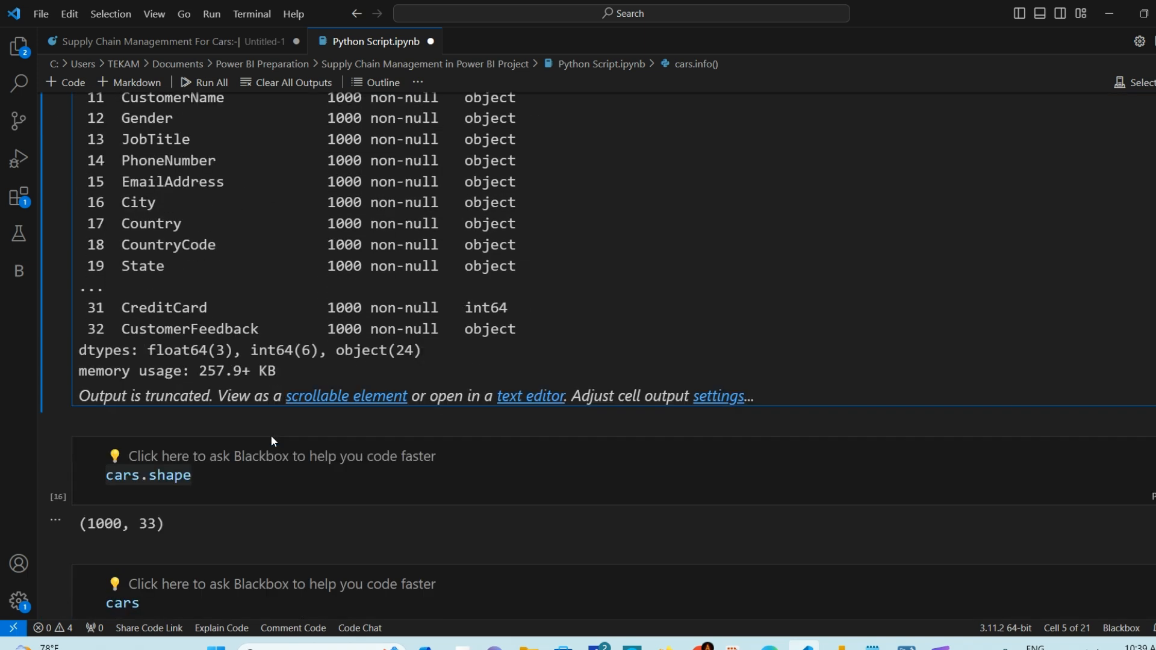
# Step: Highlight the cars.shape output tuple, including its row count and its column count individually
pyautogui.scroll(-1, 272, 442)
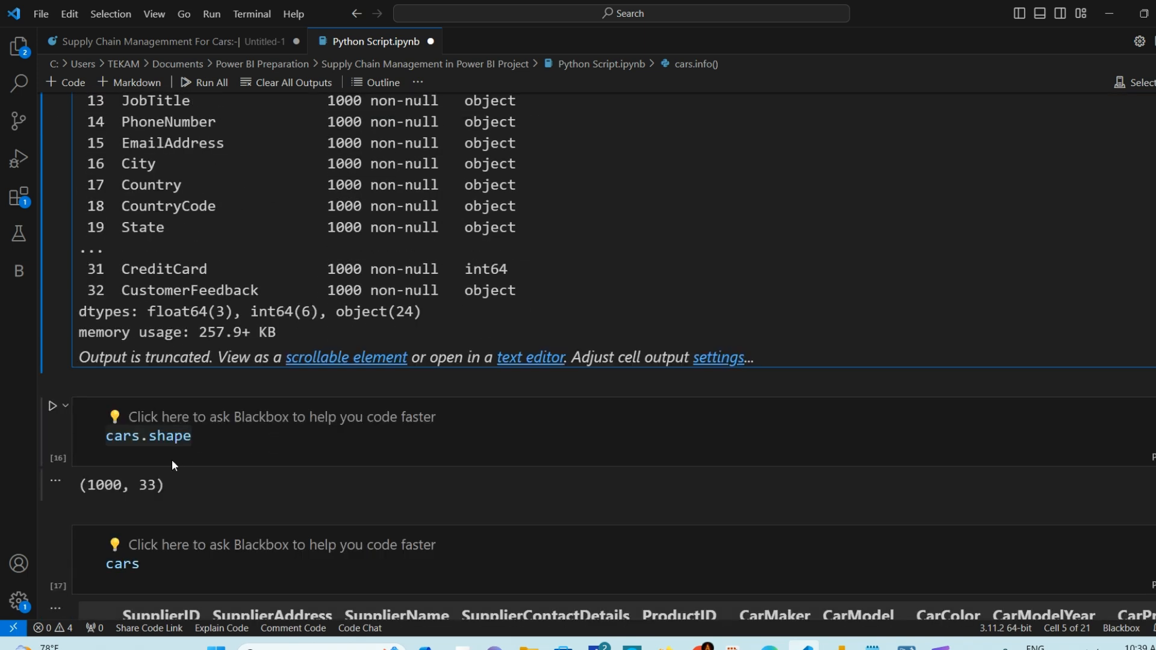
pyautogui.moveTo(207, 441); pyautogui.dragTo(78, 448)
pyautogui.click(211, 442)
pyautogui.scroll(-1, 175, 445)
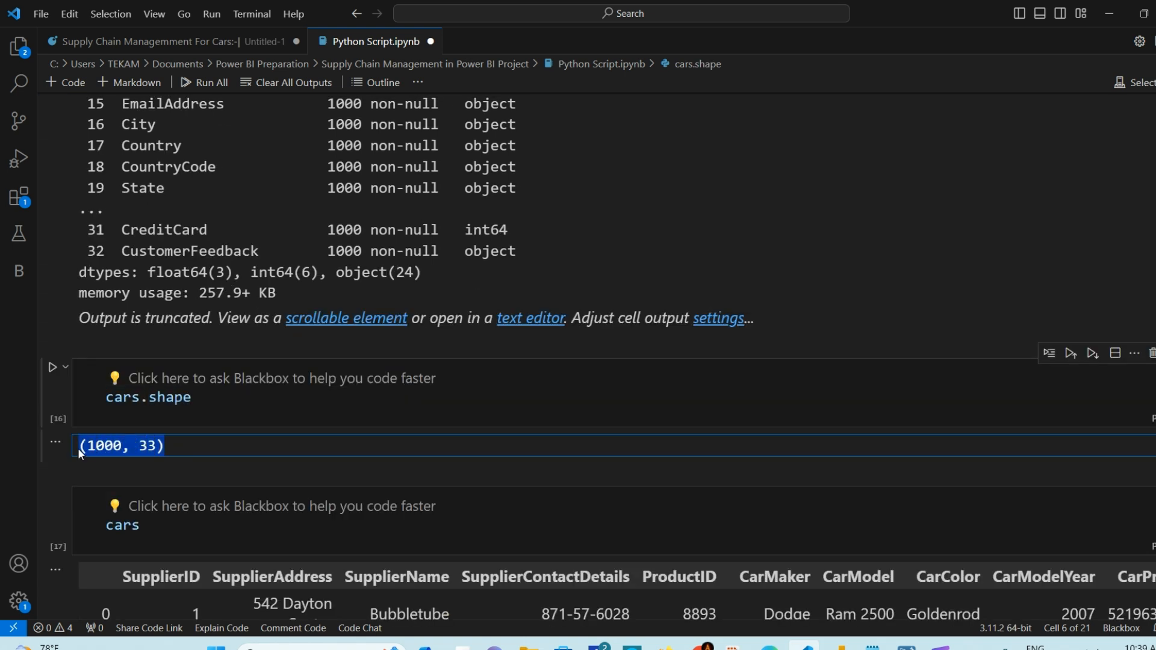
pyautogui.click(80, 448)
pyautogui.doubleClick(105, 446)
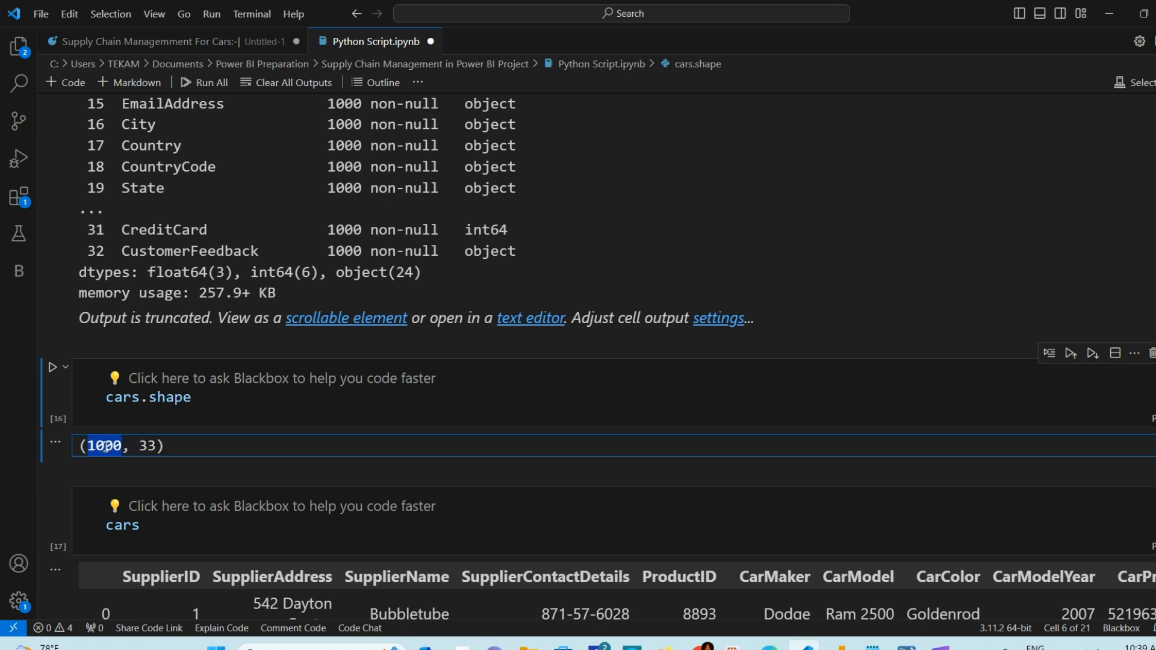
pyautogui.doubleClick(148, 446)
# Step: Examine the cars dataframe output from its first supplier rows to the row and column summary beneath the table
pyautogui.scroll(-3, 211, 443)
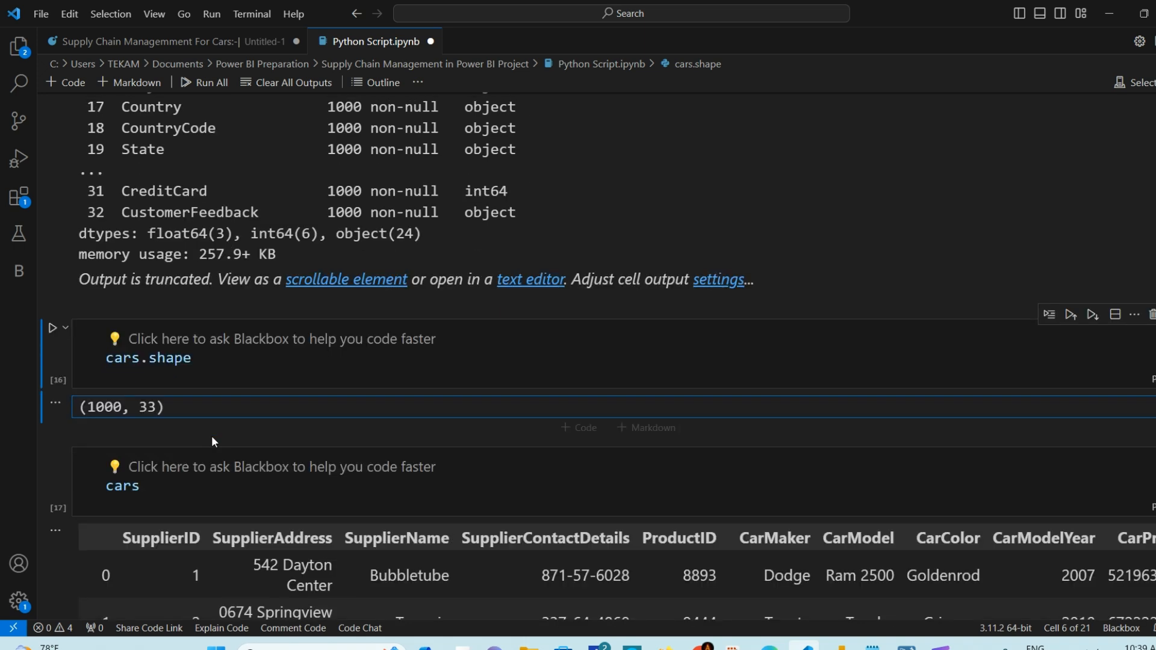
pyautogui.scroll(-2, 142, 414)
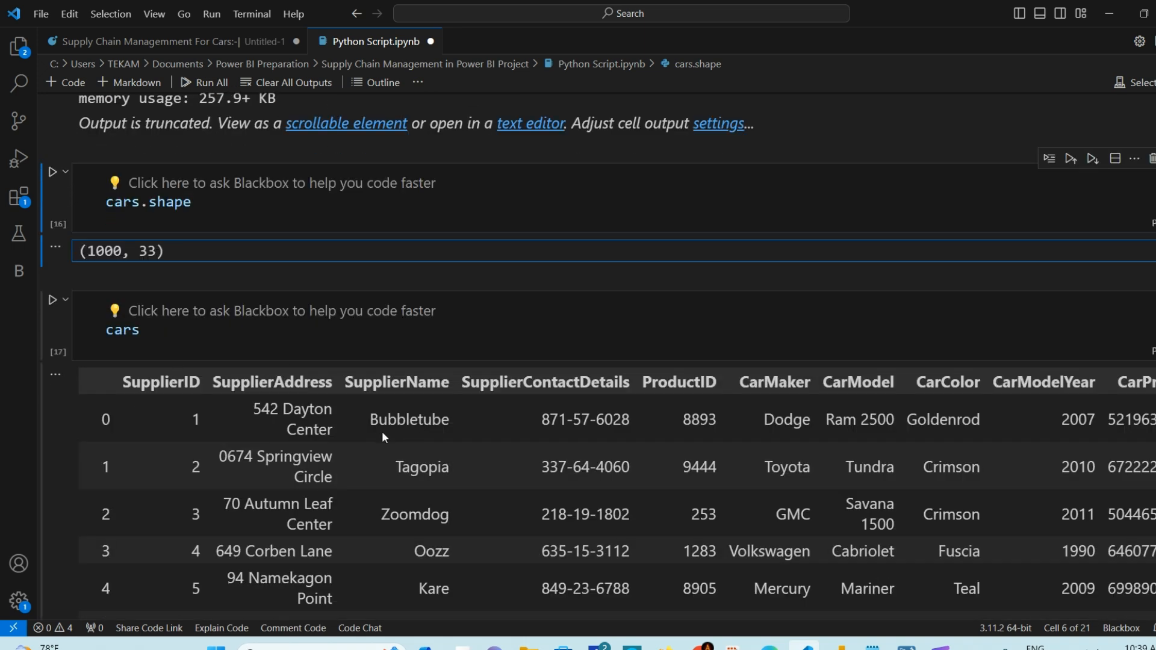
pyautogui.scroll(-1, 545, 409)
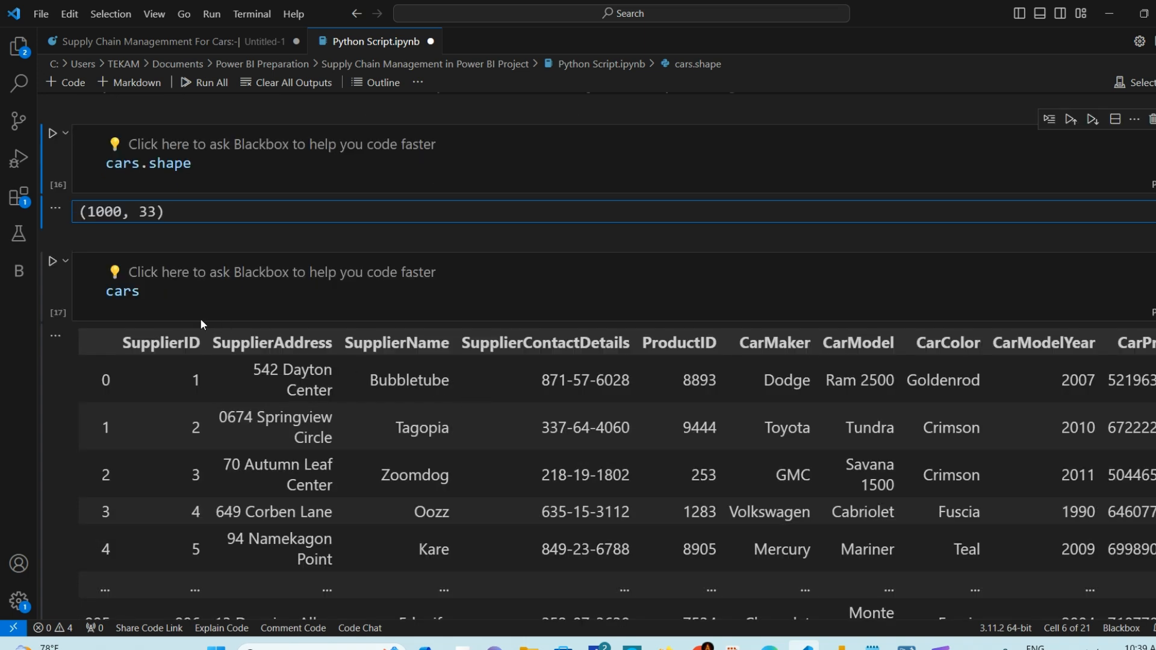
pyautogui.scroll(-5, 202, 322)
pyautogui.scroll(-3, 200, 318)
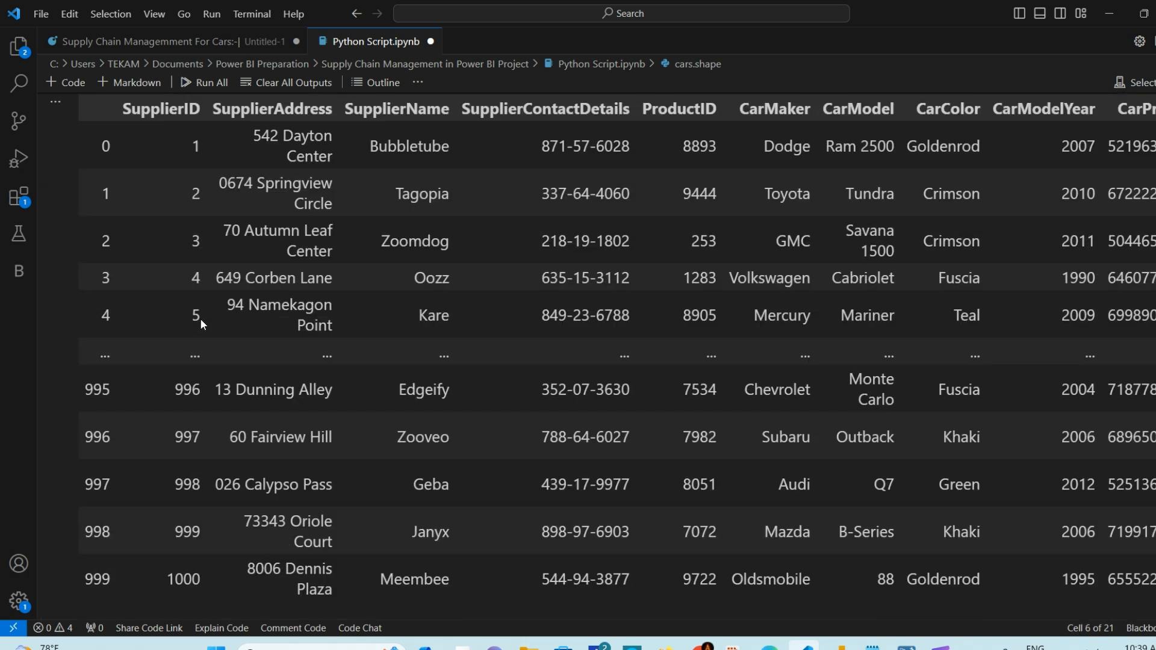
pyautogui.moveTo(358, 586); pyautogui.dragTo(266, 538)
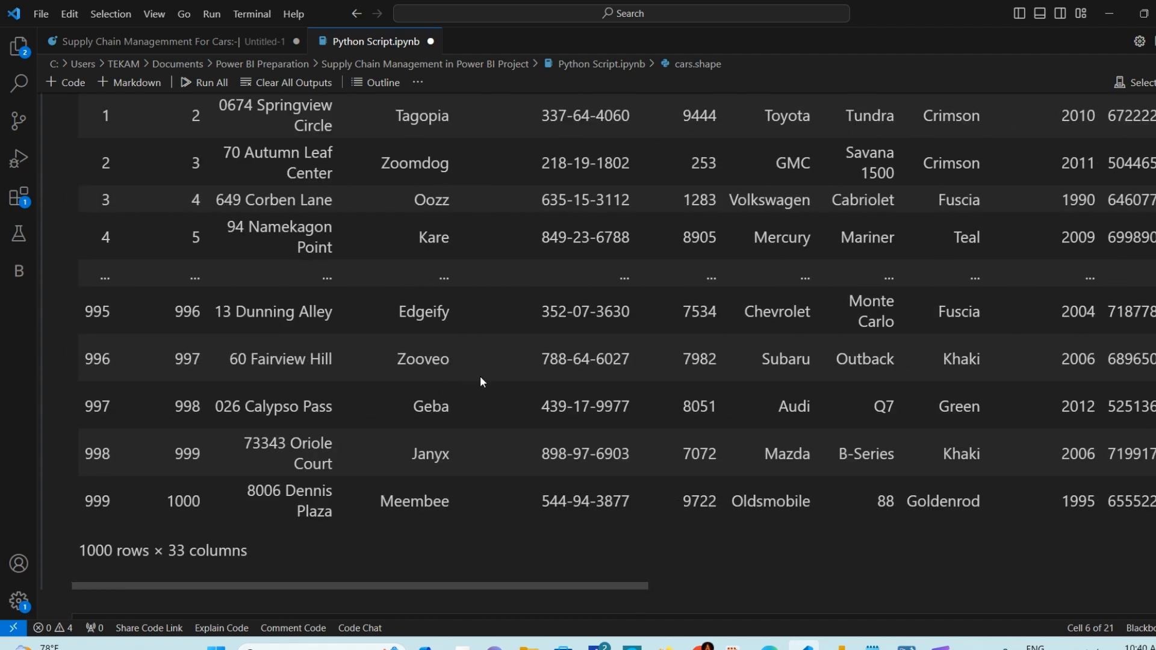
# Step: Highlight the to_excel method and the whole cell that writes the final dataframe to an Excel file
pyautogui.scroll(-4, 480, 381)
pyautogui.scroll(-3, 615, 373)
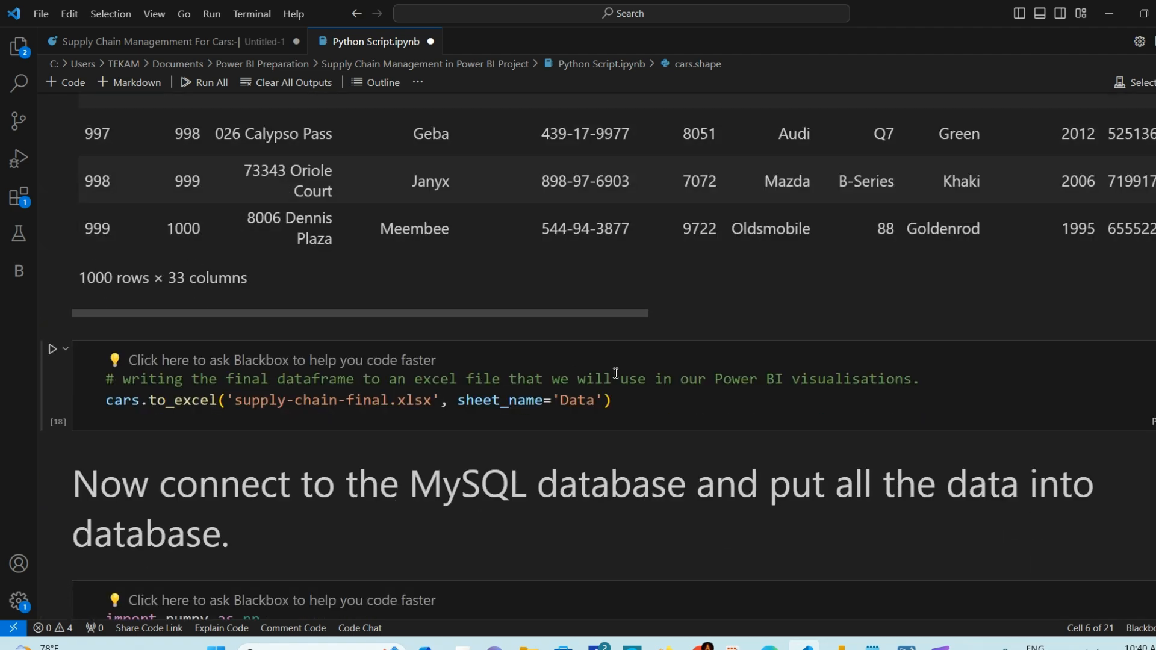
pyautogui.click(625, 401)
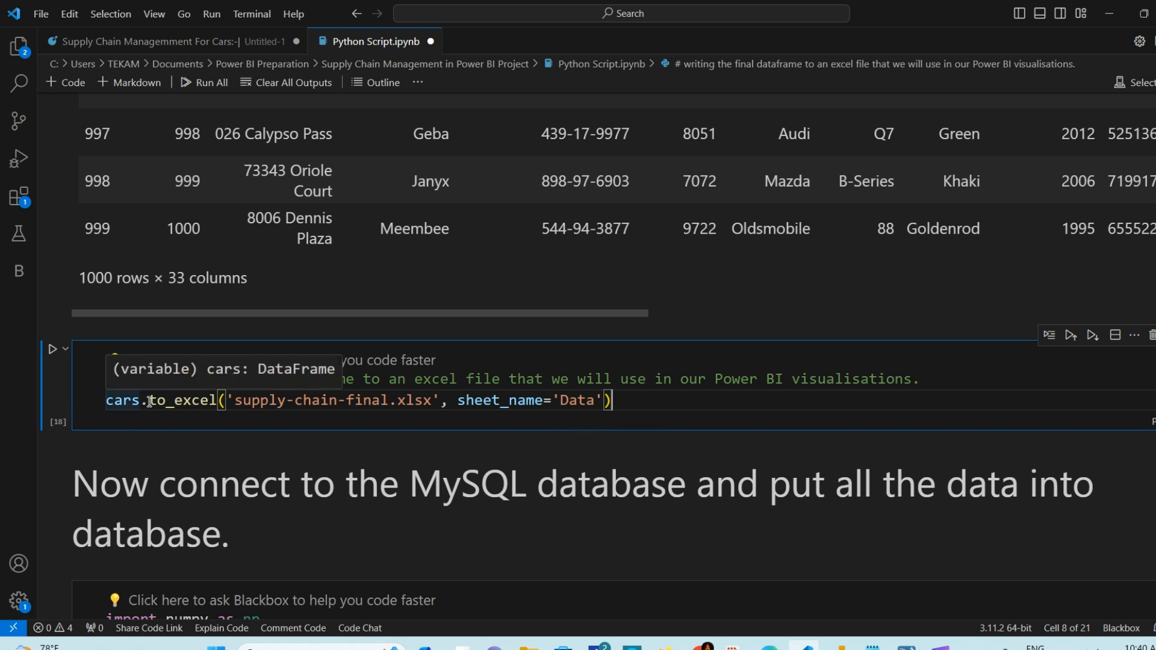
pyautogui.moveTo(149, 401); pyautogui.dragTo(217, 402)
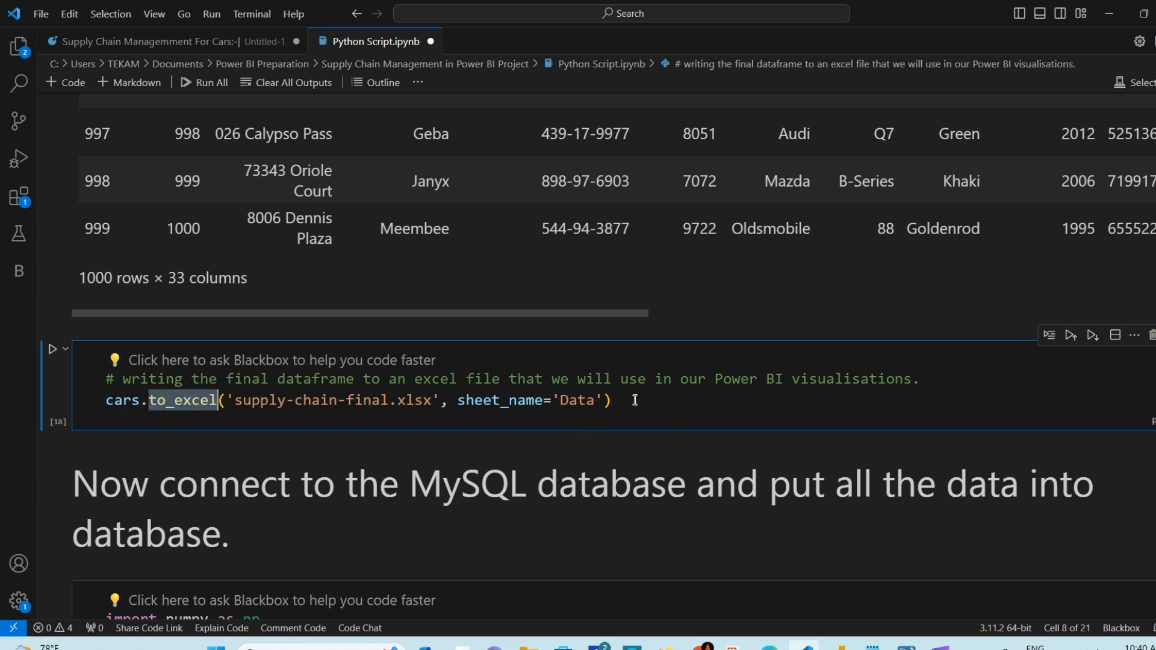
pyautogui.moveTo(639, 400); pyautogui.dragTo(69, 376)
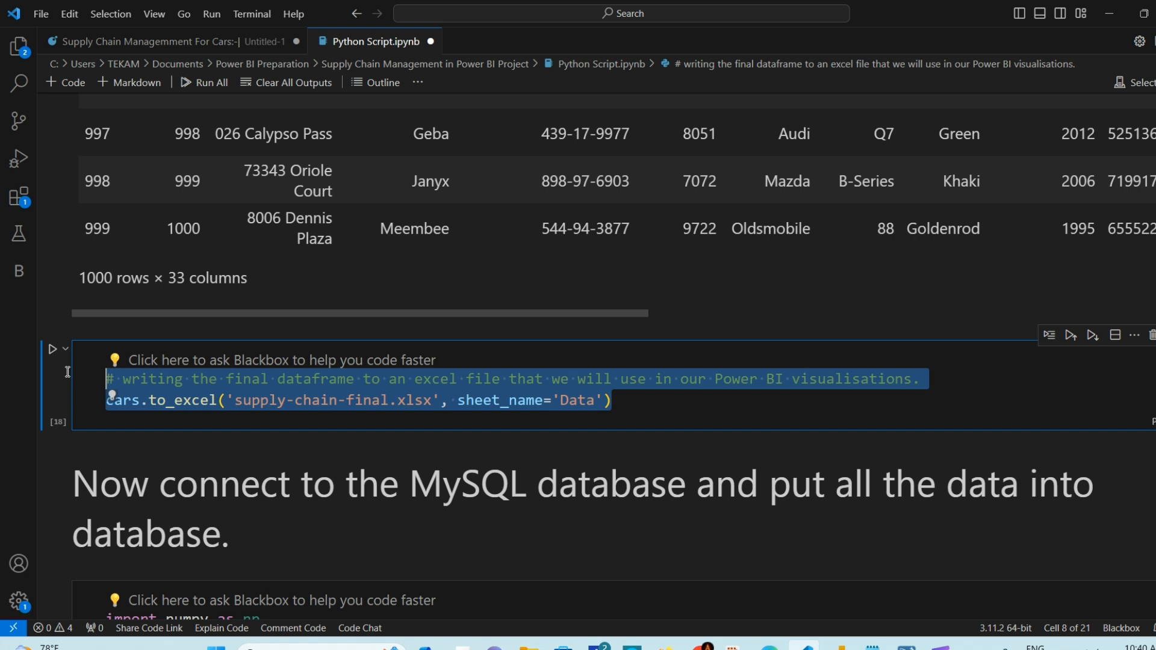
pyautogui.click(628, 401)
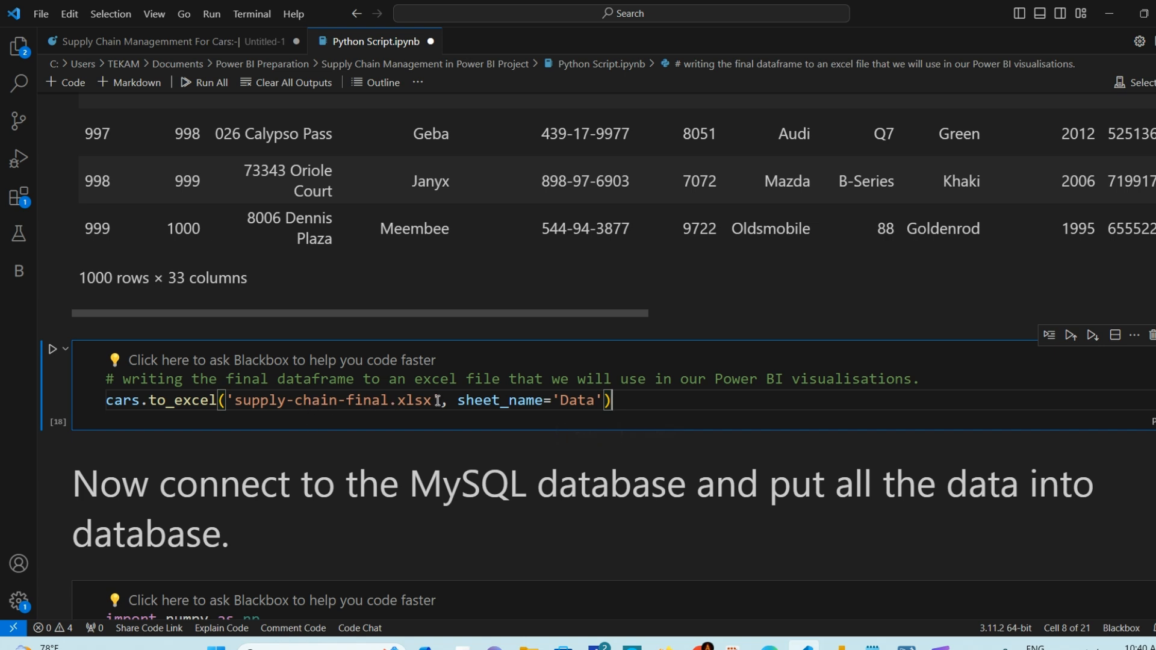
# Step: Highlight the Excel export cell's code again and the supply-chain-final.xlsx file name inside it
pyautogui.moveTo(625, 404); pyautogui.dragTo(76, 380)
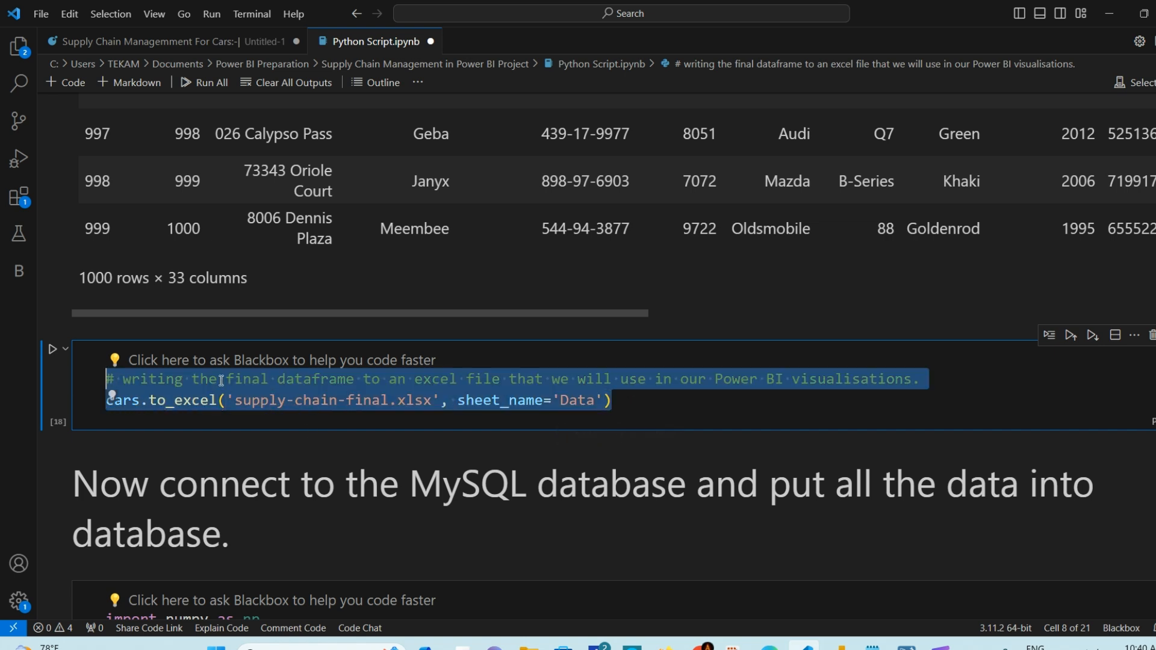
pyautogui.click(663, 401)
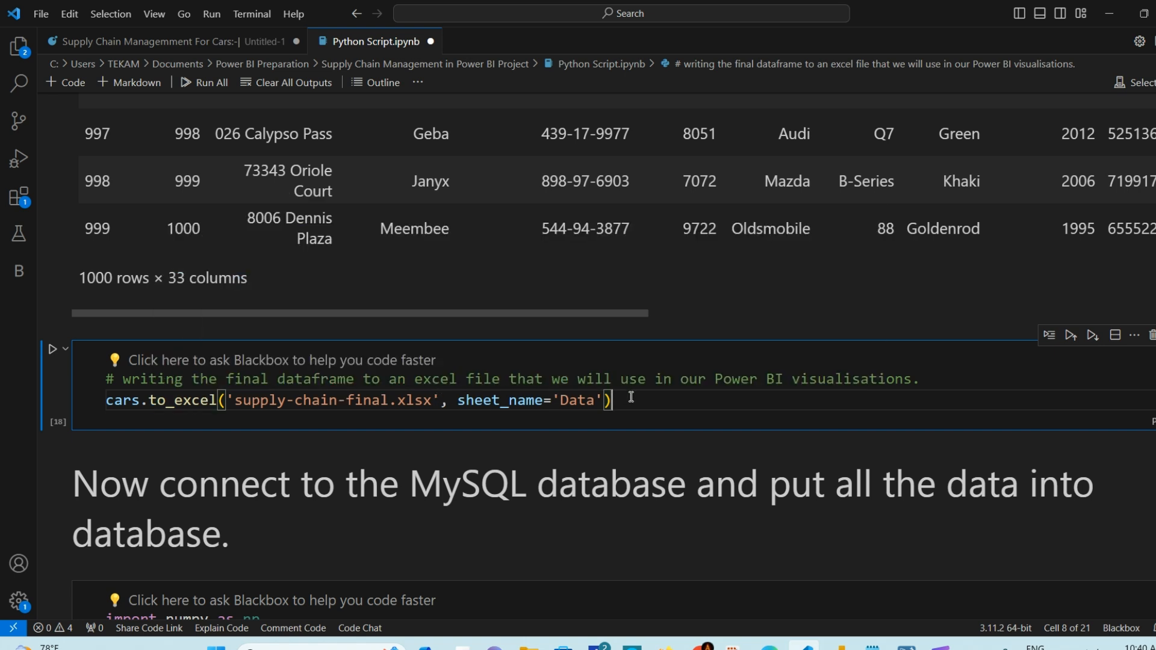
pyautogui.moveTo(233, 400); pyautogui.dragTo(432, 400)
pyautogui.click(689, 386)
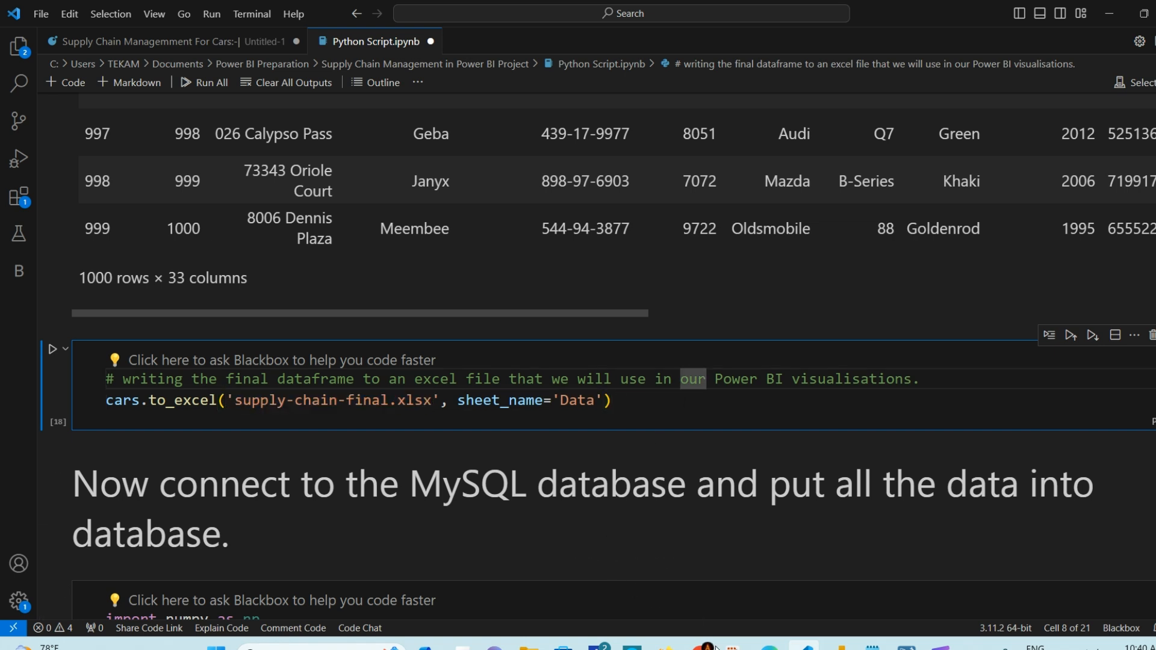
# Step: Switch to File Explorer to view supply-chain-final in the project folder, and return to the to_excel line in VS Code
pyautogui.moveTo(715, 648)
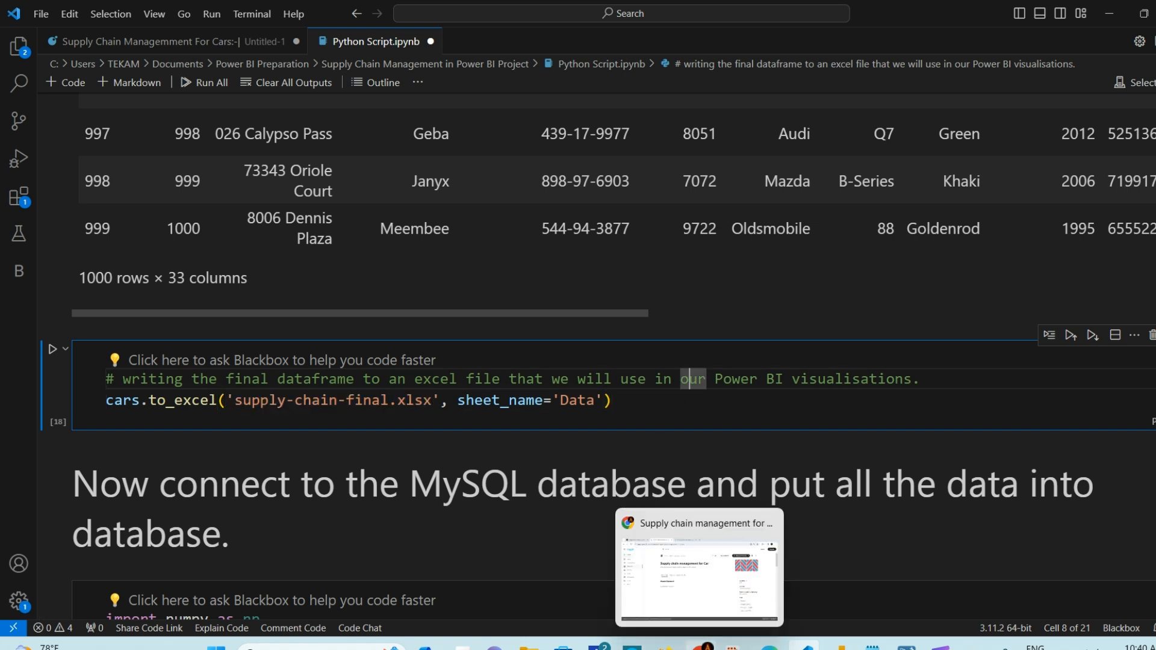
pyautogui.click(529, 647)
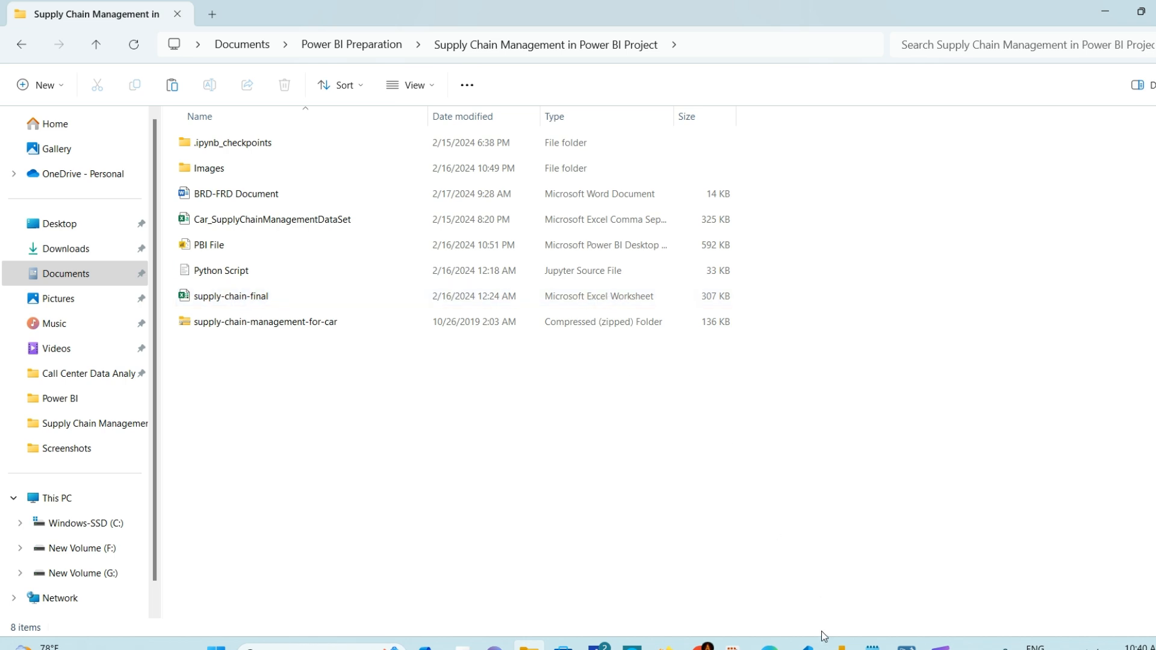
pyautogui.click(805, 645)
pyautogui.click(650, 405)
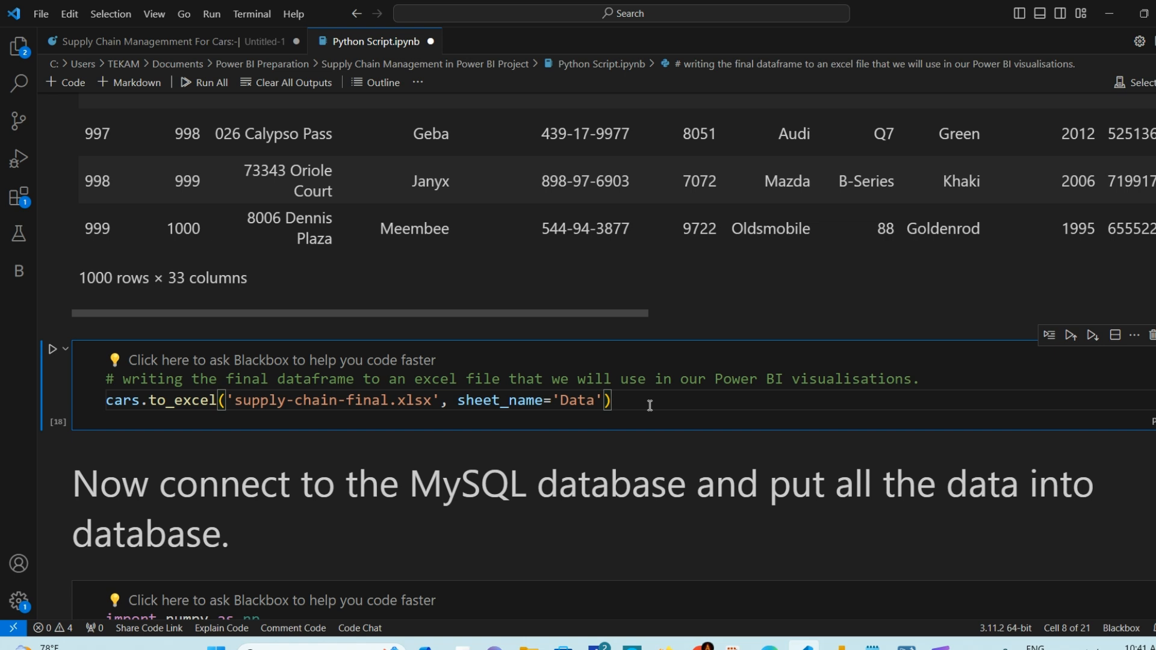
# Step: Switch to MySQL Workbench and highlight the "use youtube;" statement in the Query 1 script
pyautogui.click(907, 646)
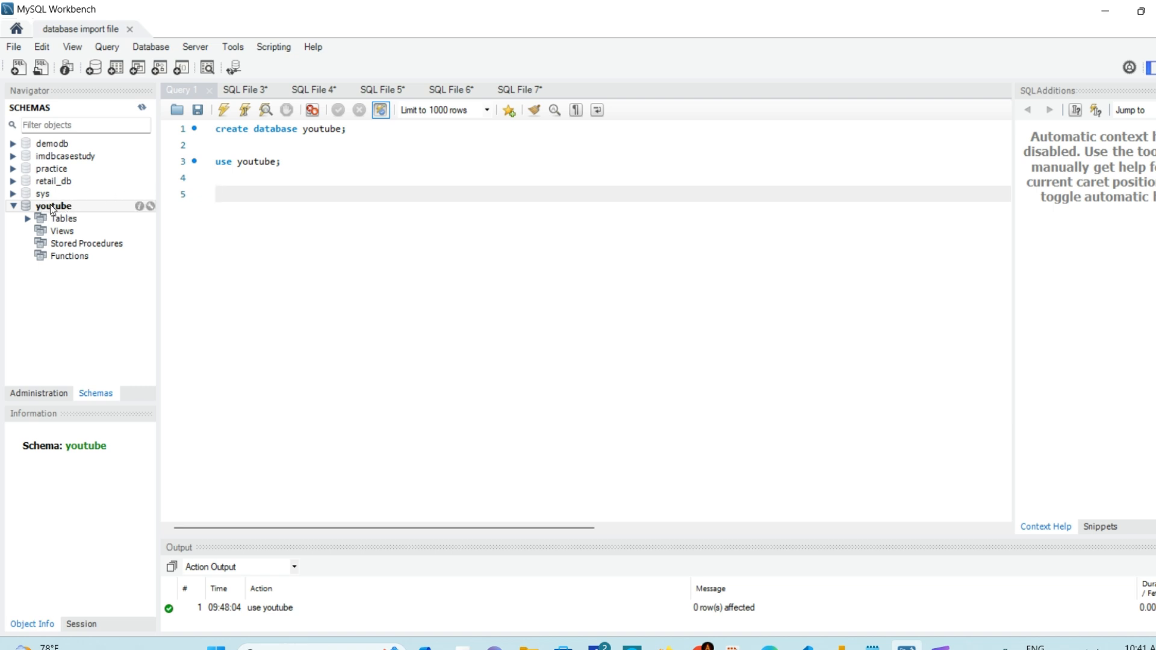
pyautogui.moveTo(293, 161); pyautogui.dragTo(202, 161)
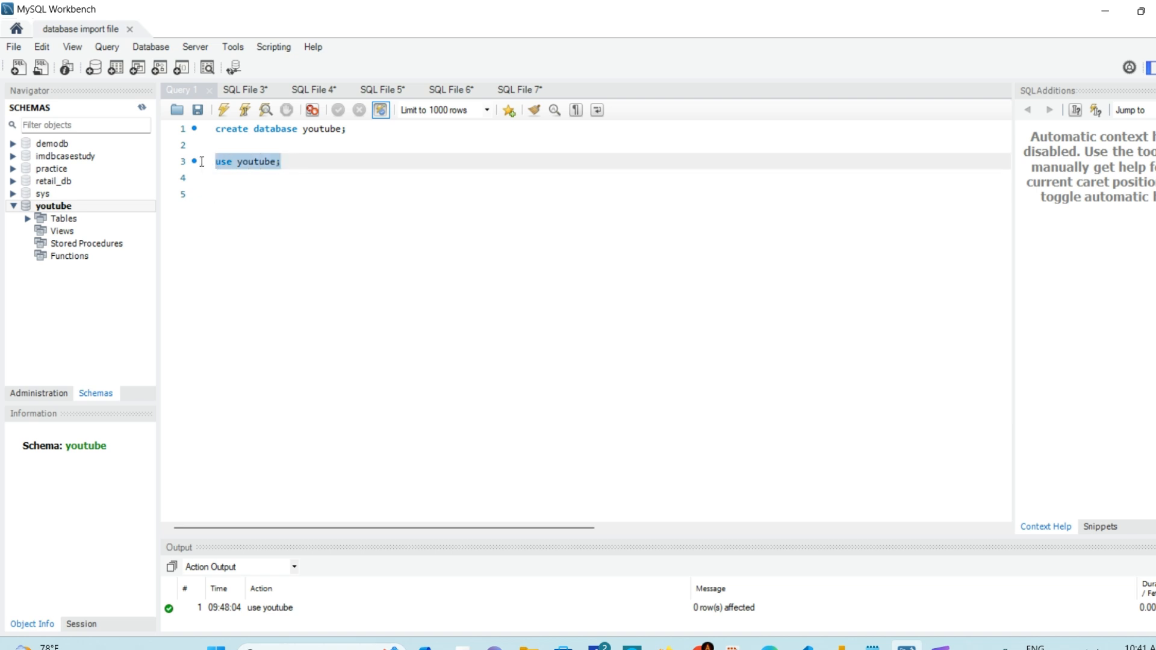
pyautogui.click(287, 163)
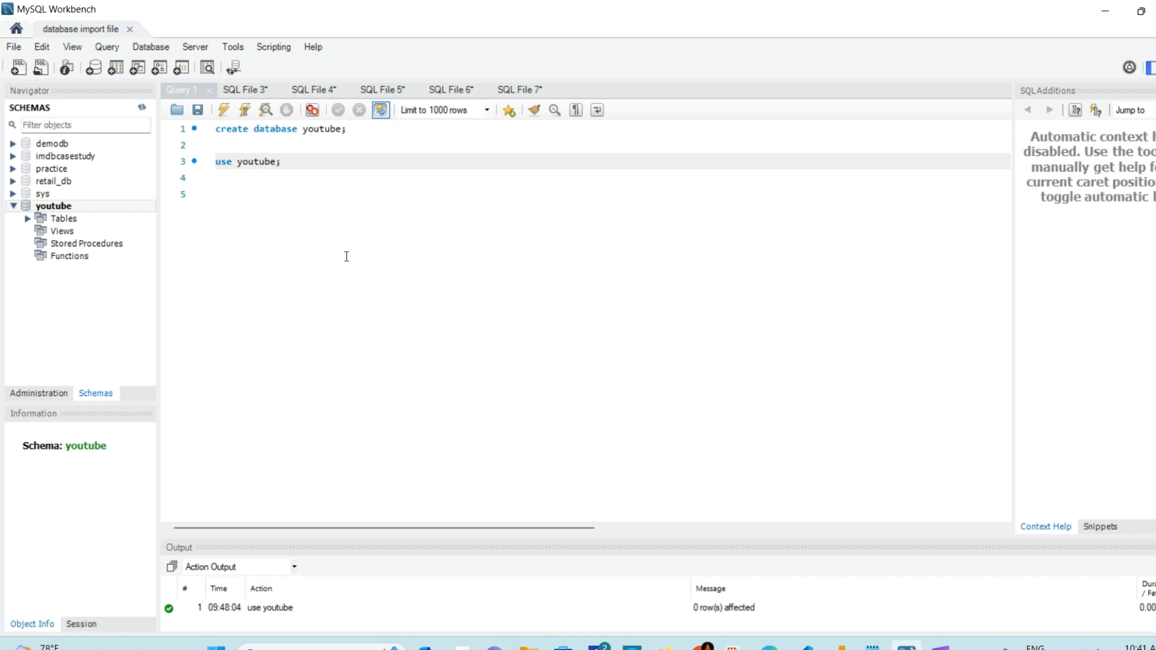
# Step: Open the Connect to Database dialog, inspect the hostname and username of the local connection, and close it without connecting
pyautogui.click(150, 48)
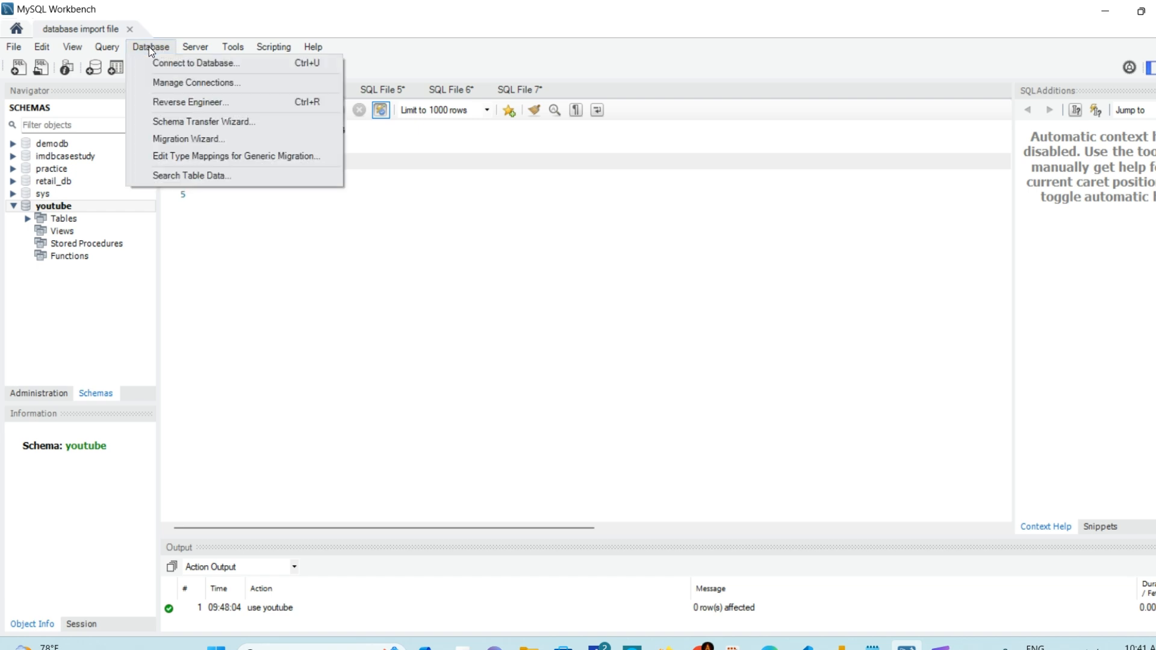
pyautogui.click(178, 64)
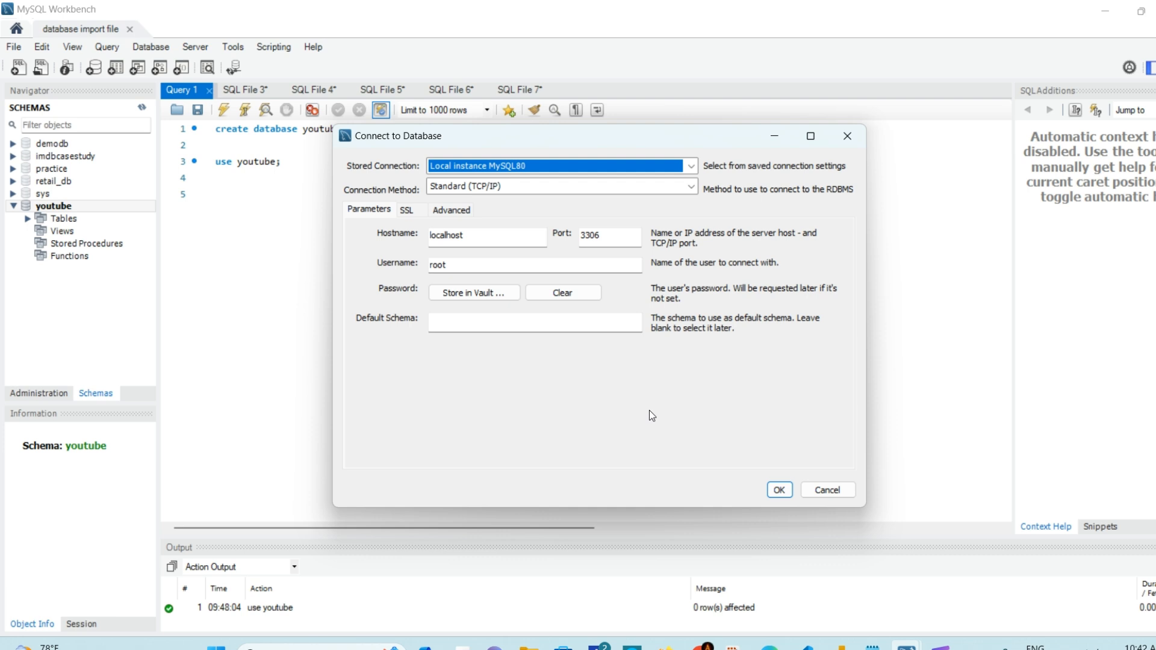
pyautogui.doubleClick(454, 238)
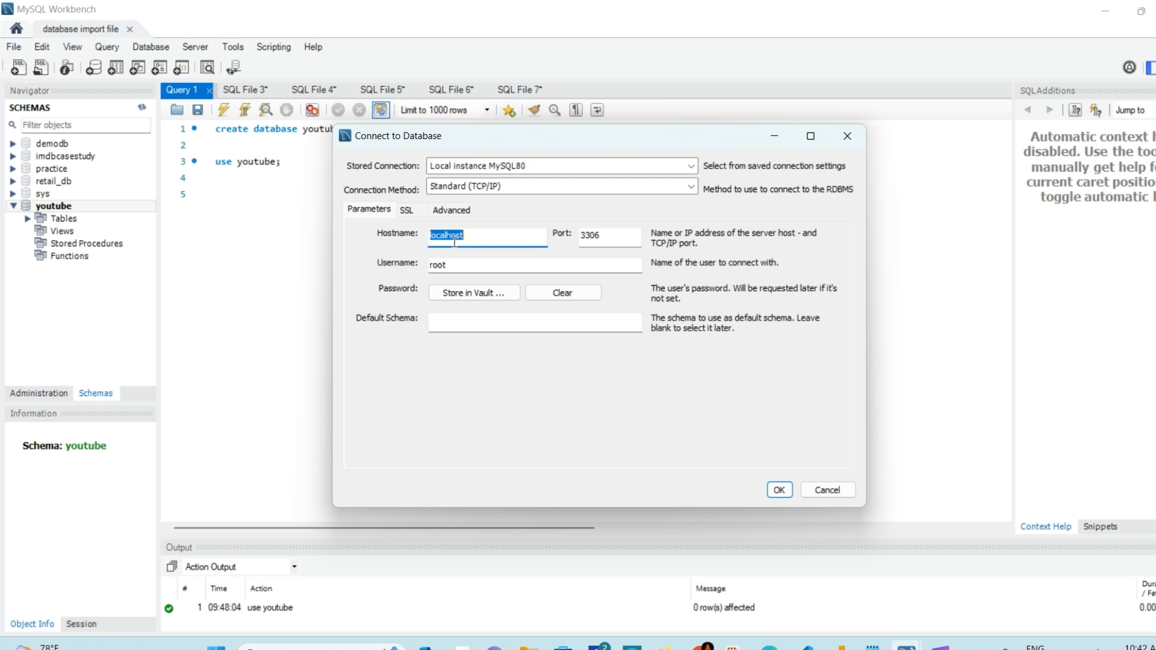
pyautogui.click(487, 236)
pyautogui.click(455, 265)
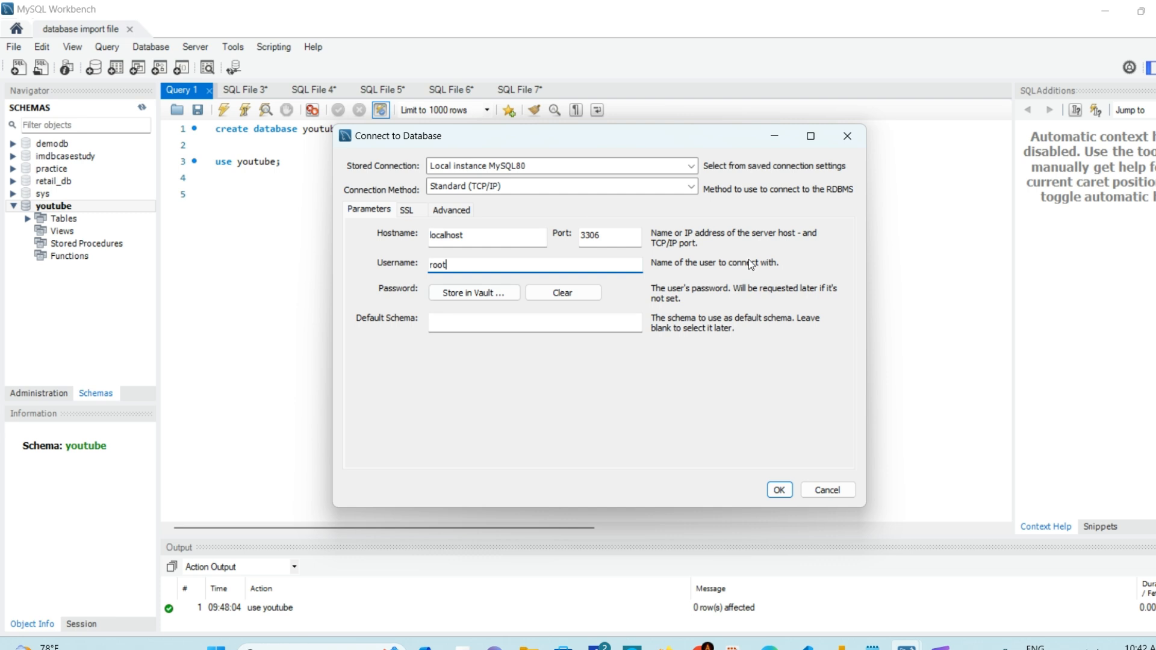
pyautogui.click(849, 136)
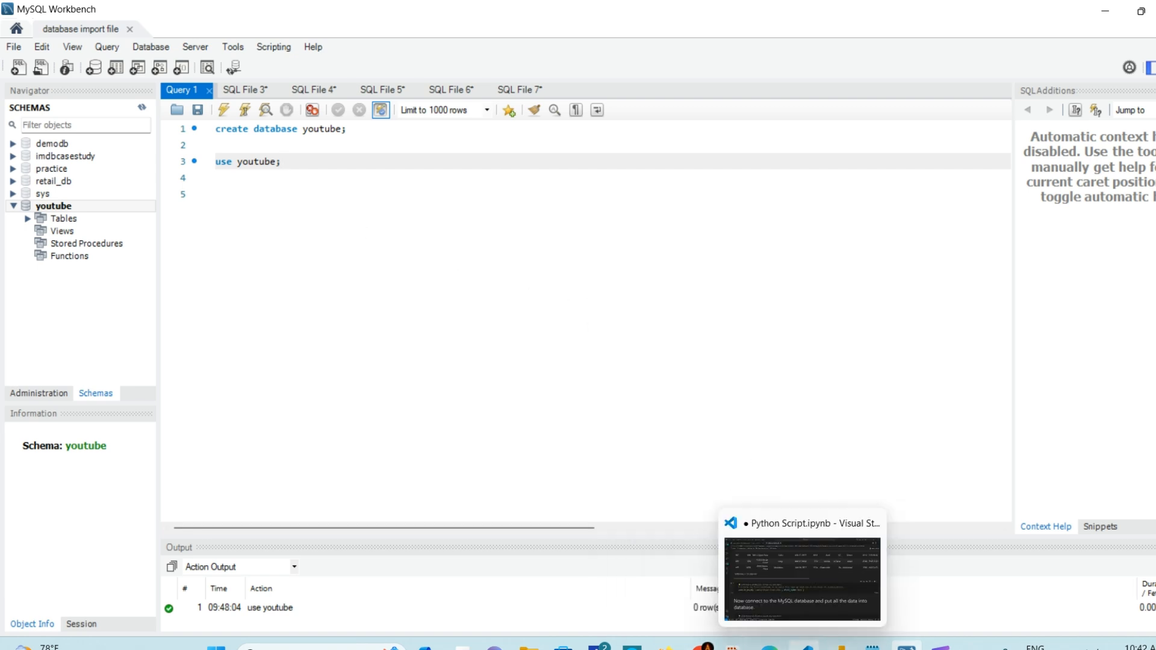
# Step: Return to VS Code and highlight the import pymysql line below the MySQL database connection heading
pyautogui.click(807, 645)
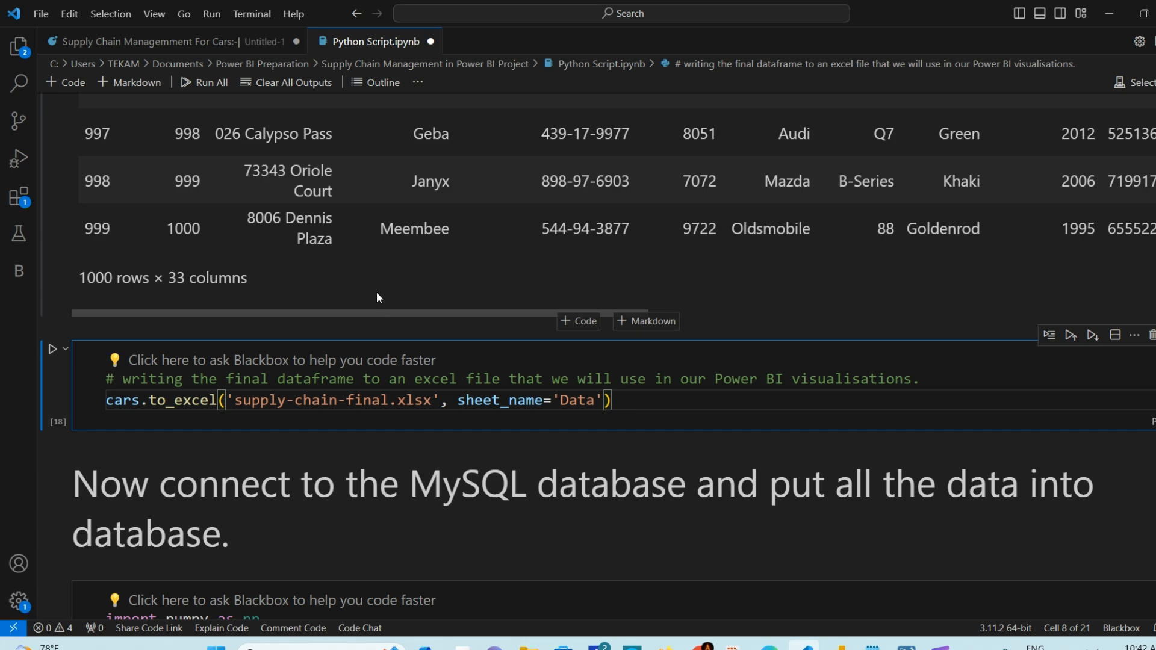
pyautogui.scroll(-2, 241, 463)
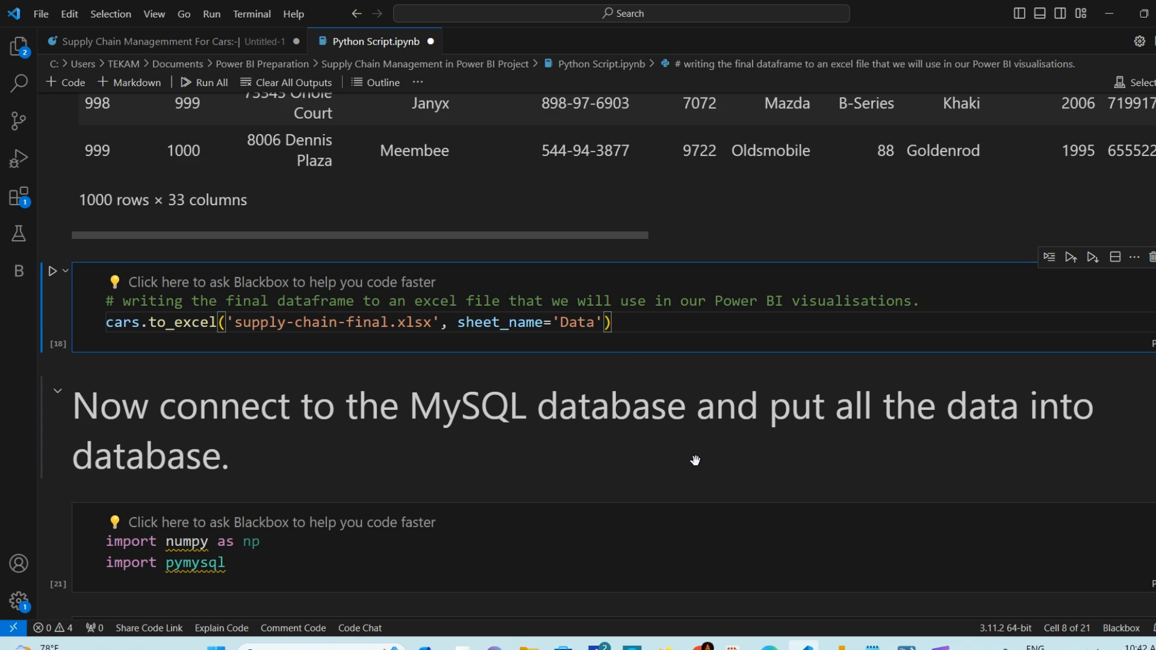
pyautogui.scroll(-3, 524, 431)
pyautogui.scroll(-1, 521, 433)
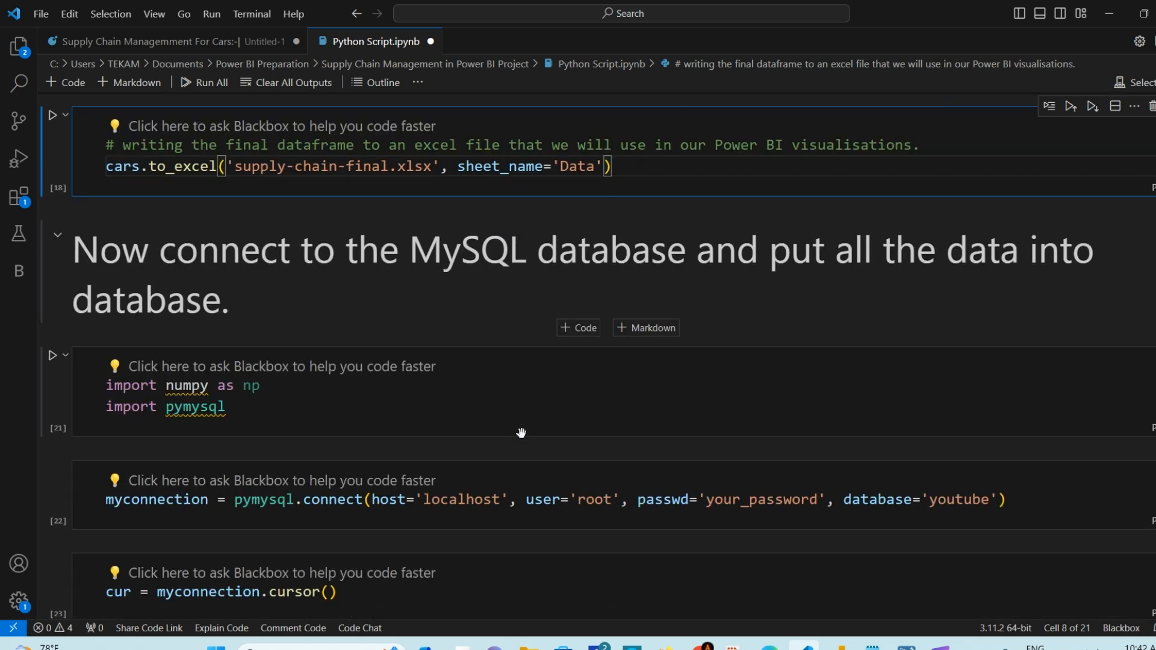
pyautogui.click(295, 407)
pyautogui.scroll(-1, 304, 386)
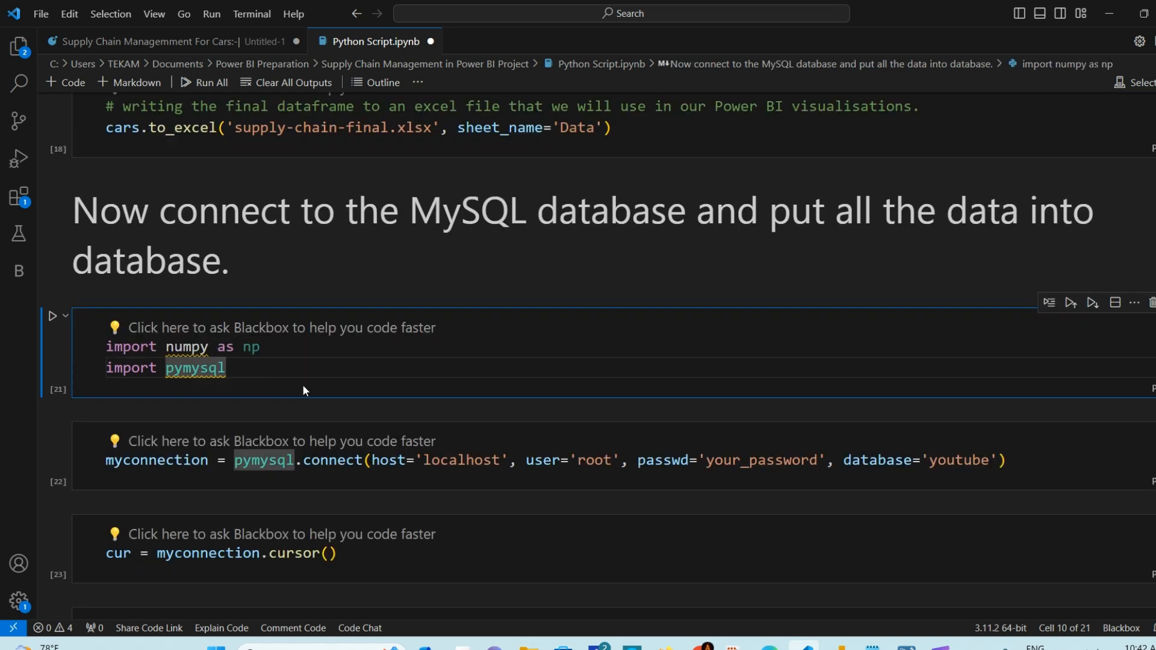
pyautogui.scroll(-1, 262, 381)
pyautogui.moveTo(243, 328); pyautogui.dragTo(95, 326)
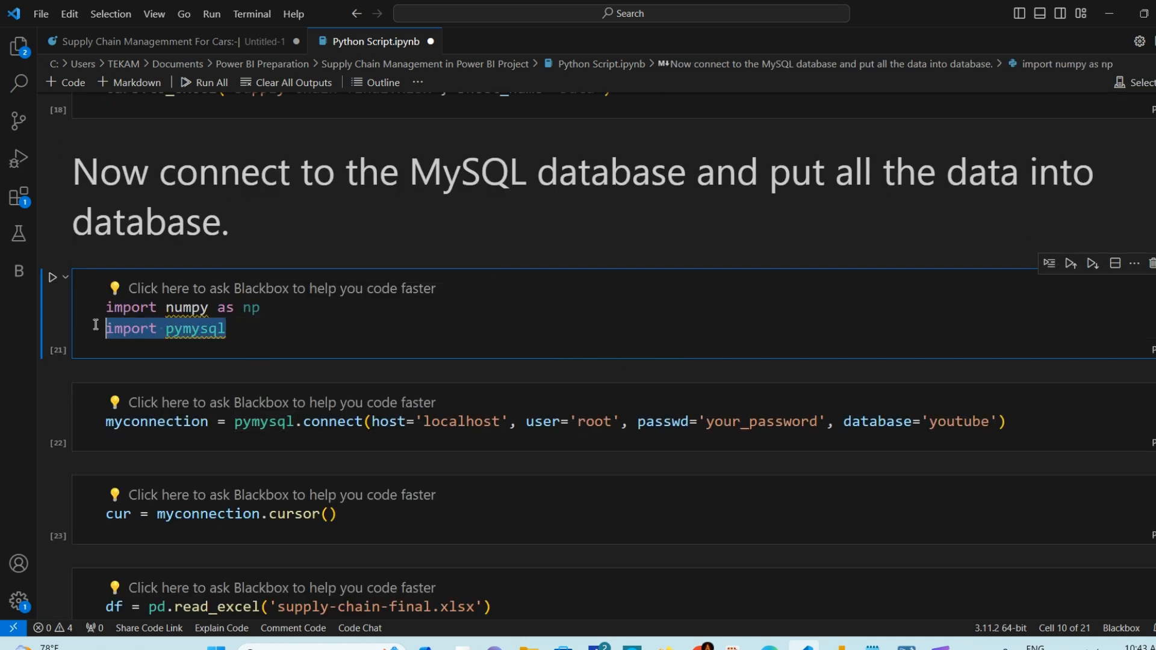
pyautogui.click(245, 328)
# Step: Highlight the import numpy as np line and the import pymysql line, and bring the pymysql.connect cell into view
pyautogui.moveTo(278, 308); pyautogui.dragTo(92, 304)
pyautogui.click(271, 309)
pyautogui.scroll(-1, 238, 348)
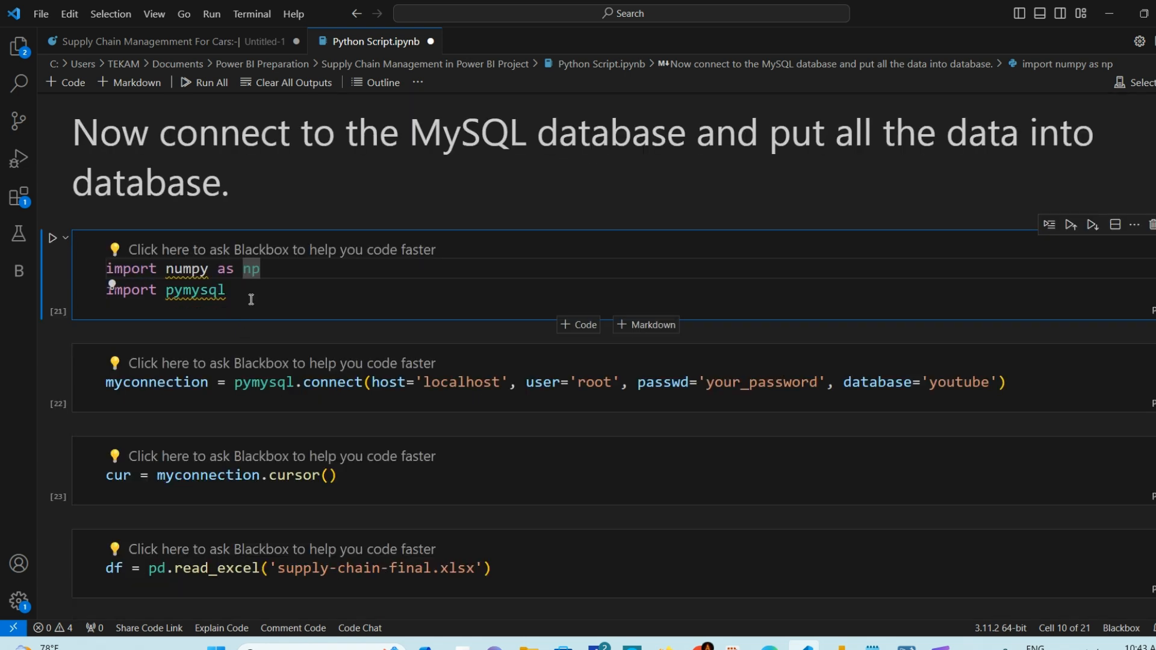
pyautogui.moveTo(250, 290); pyautogui.dragTo(80, 286)
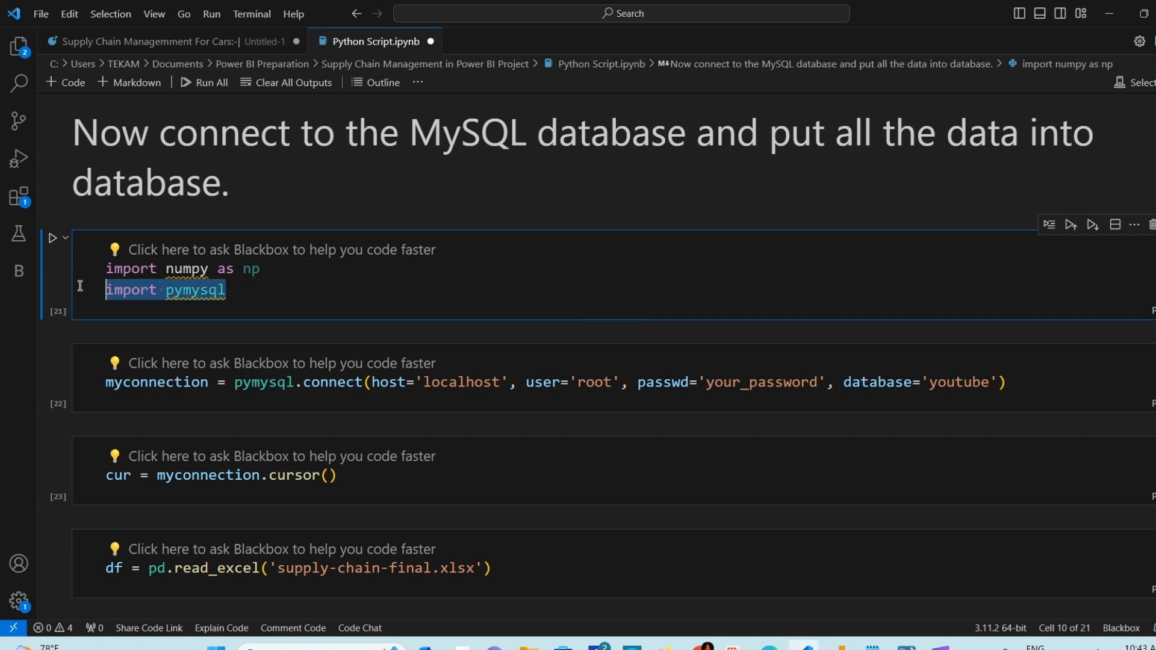
pyautogui.click(253, 292)
pyautogui.scroll(-2, 262, 292)
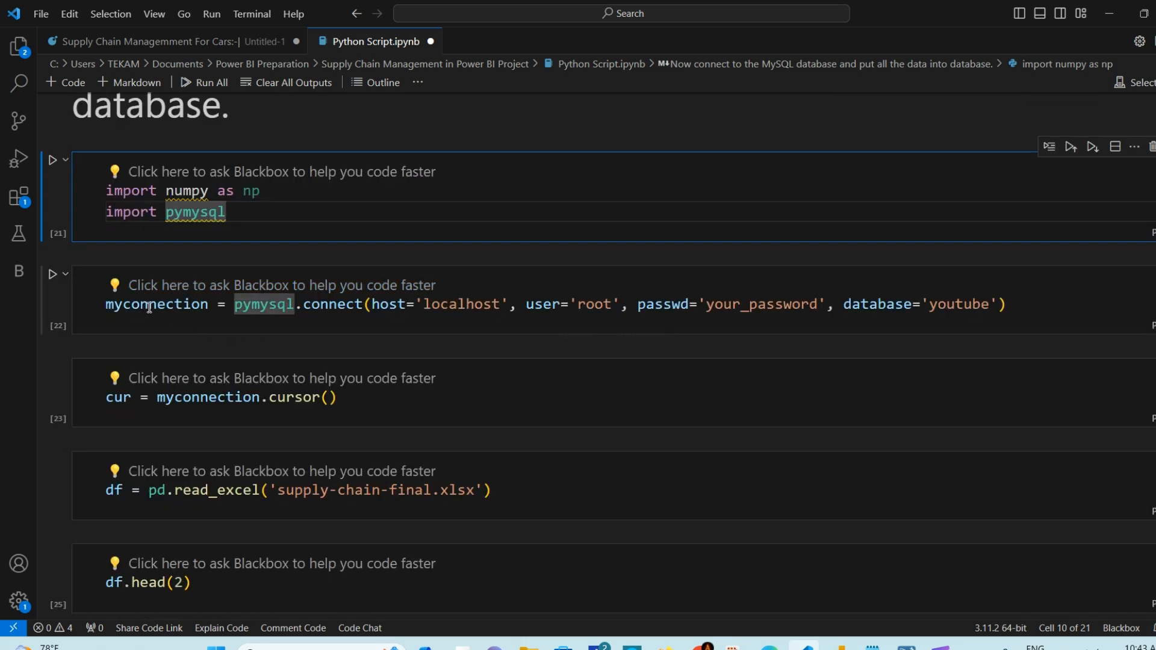
# Step: Highlight the myconnection variable and the full argument list of the pymysql.connect call
pyautogui.click(219, 314)
pyautogui.click(171, 307)
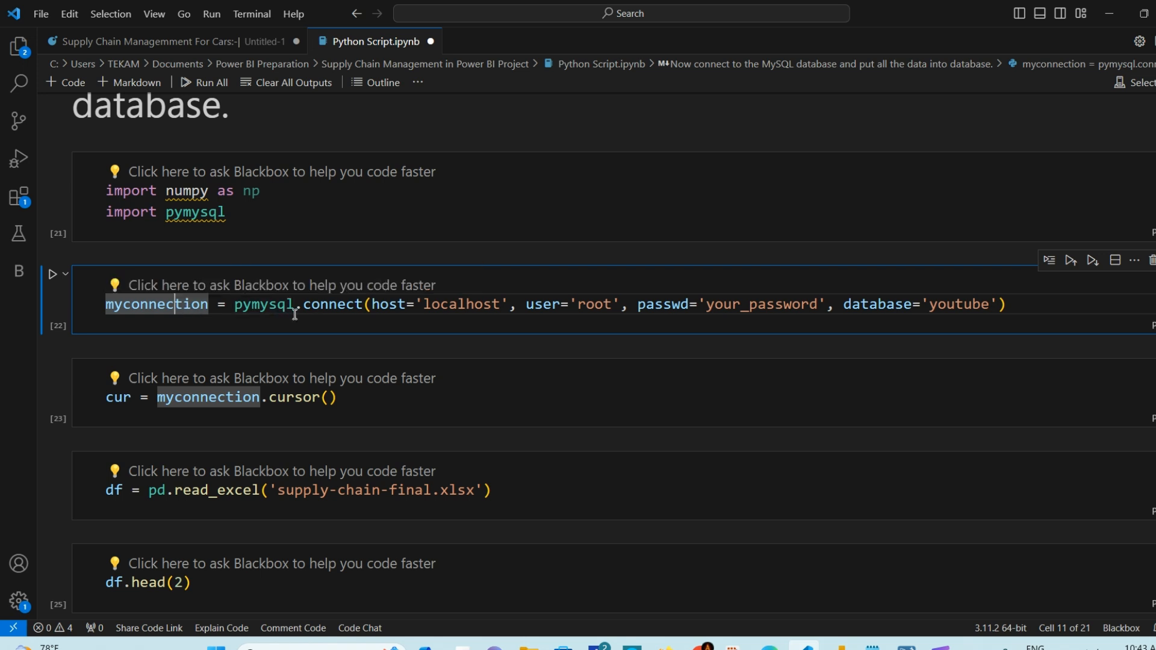
pyautogui.click(333, 306)
pyautogui.moveTo(371, 304); pyautogui.dragTo(1015, 304)
pyautogui.click(1035, 302)
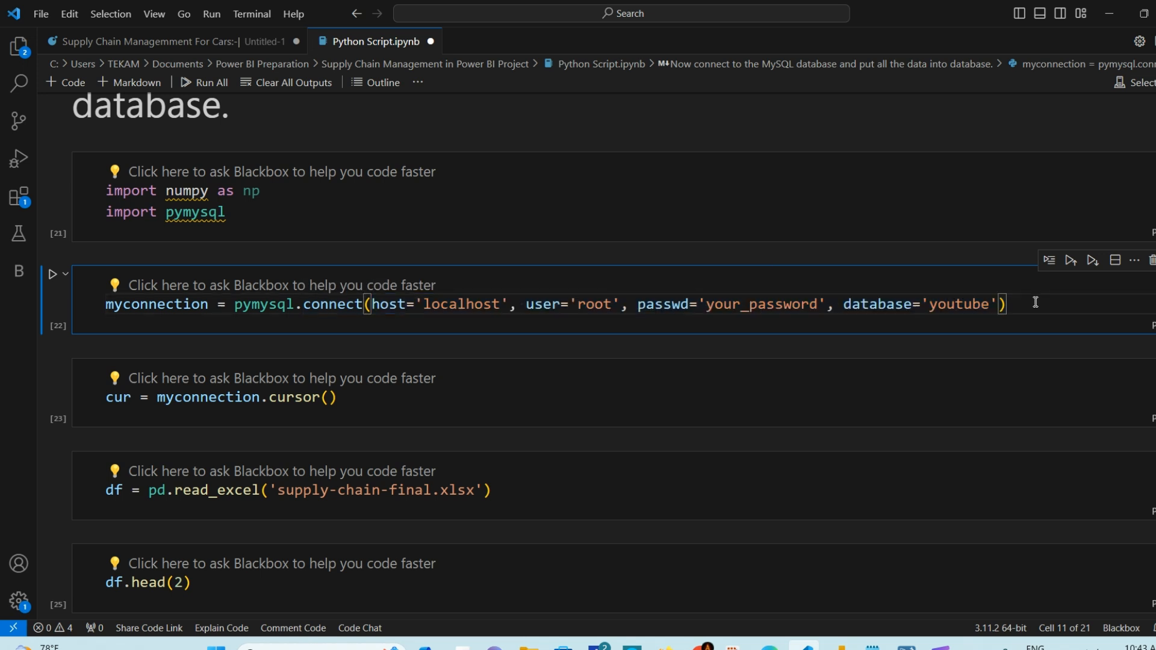
# Step: Highlight the host, user, passwd and database values of the pymysql.connect call one after another
pyautogui.doubleClick(457, 304)
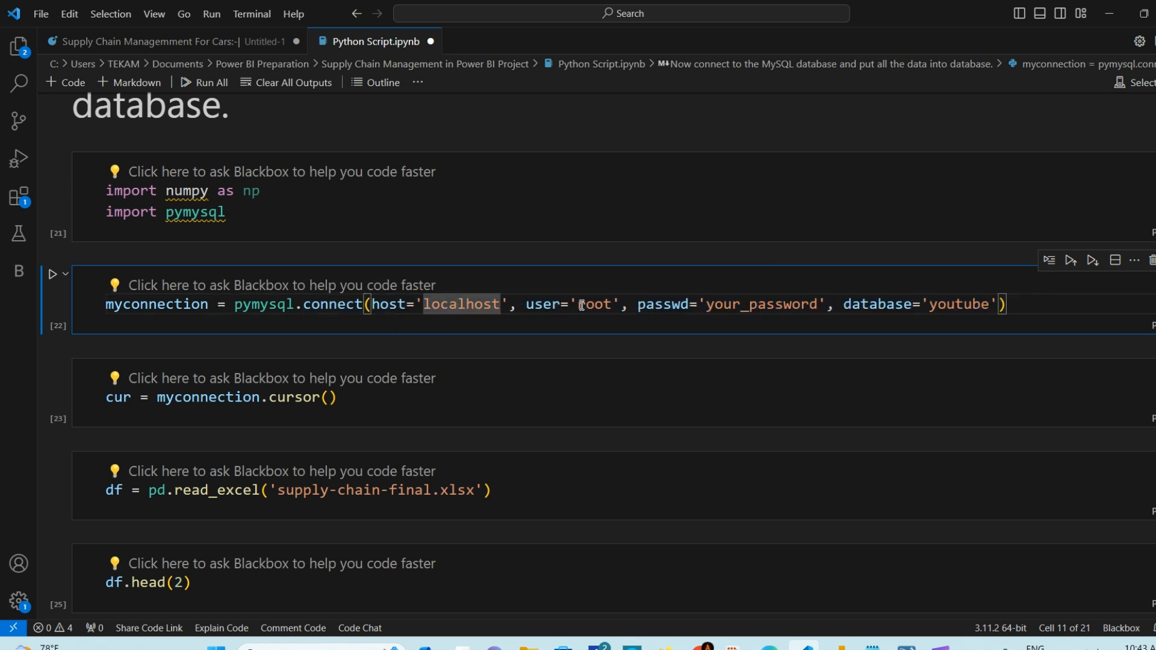
pyautogui.doubleClick(586, 305)
pyautogui.click(767, 303)
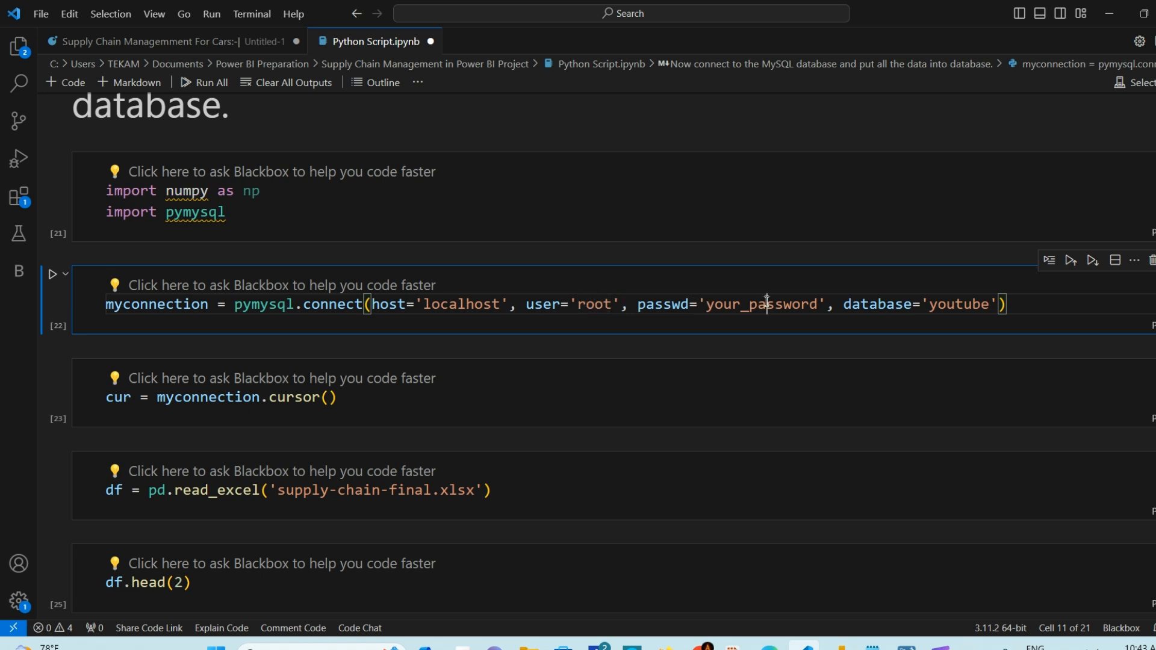
pyautogui.doubleClick(767, 303)
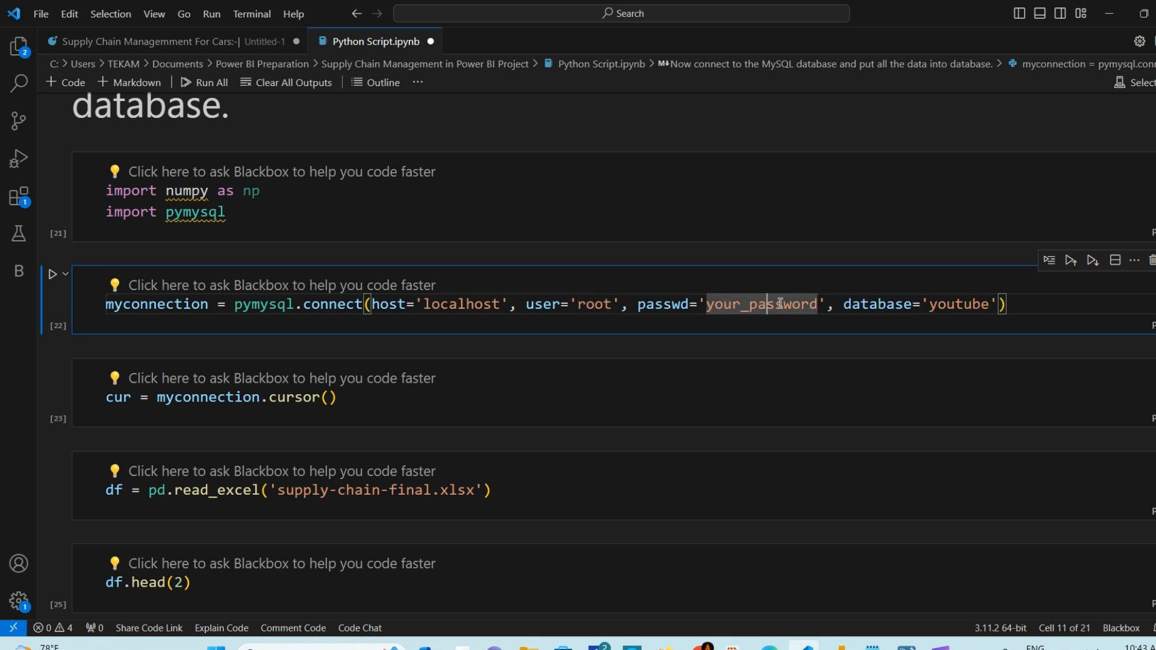
pyautogui.click(959, 304)
pyautogui.doubleClick(959, 304)
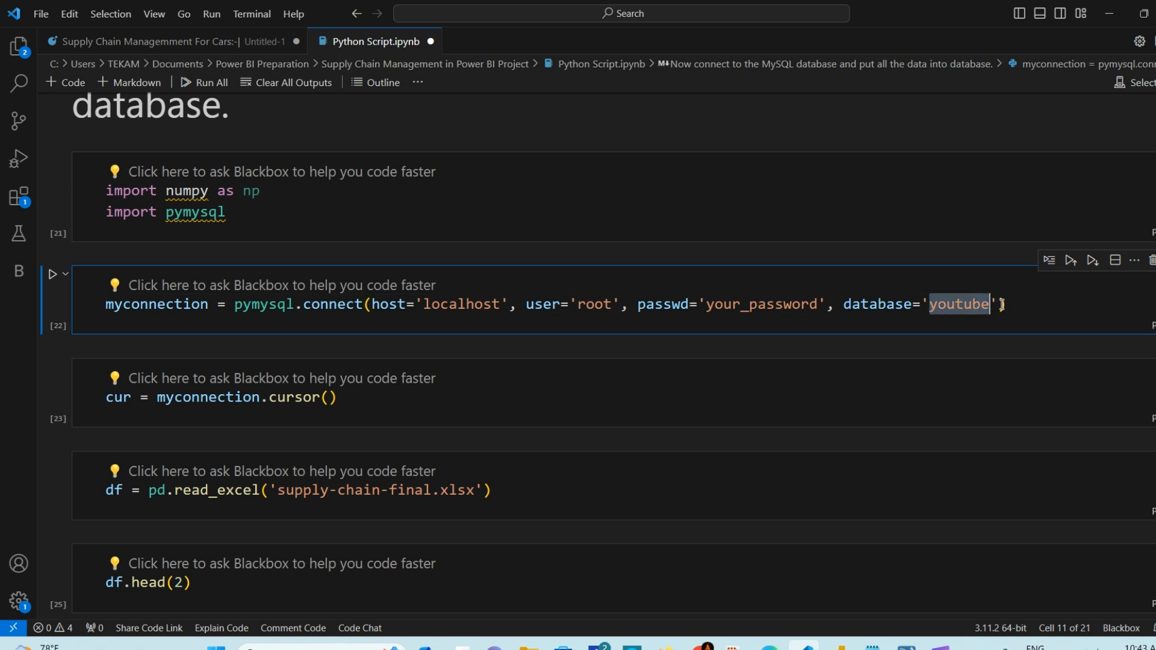
pyautogui.click(1024, 305)
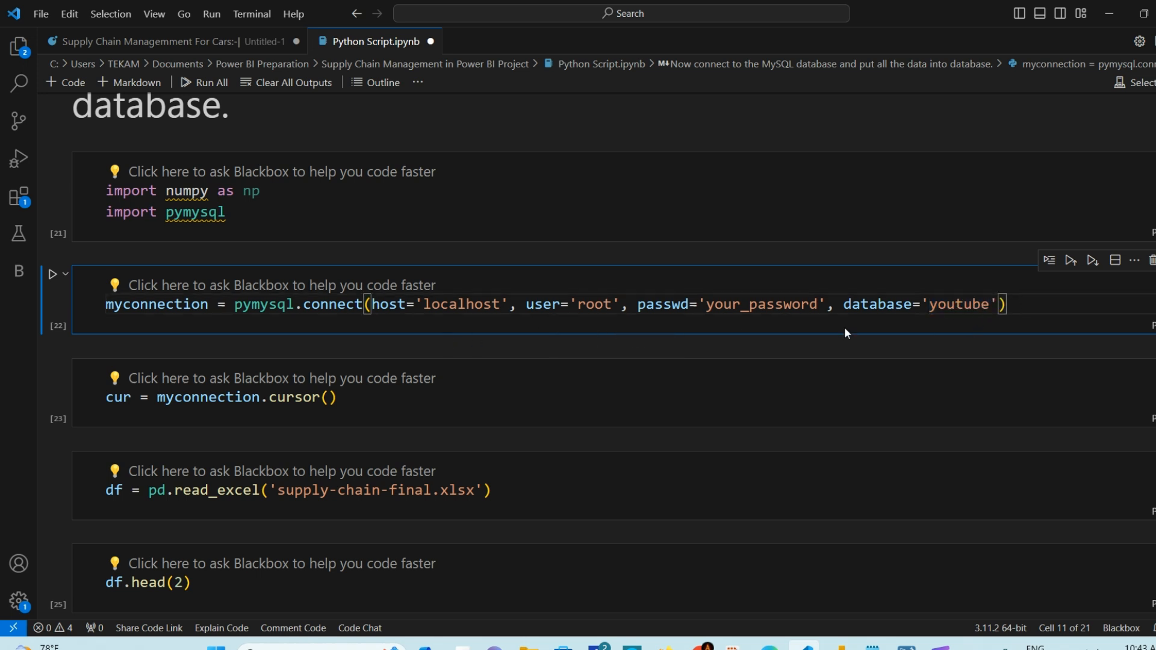
# Step: Select the myconnection variable name at the start of the connection line
pyautogui.doubleClick(165, 306)
pyautogui.moveTo(165, 308); pyautogui.dragTo(108, 316)
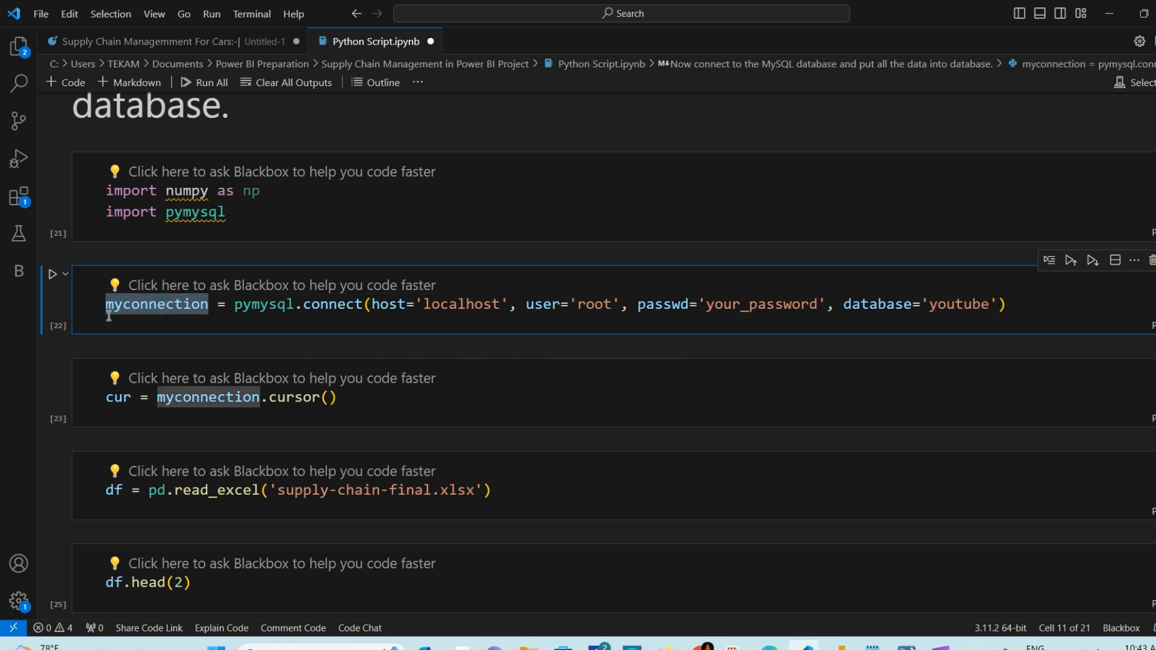
pyautogui.click(157, 303)
# Step: Highlight the cur = myconnection.cursor() line and its cur variable
pyautogui.scroll(-1, 156, 303)
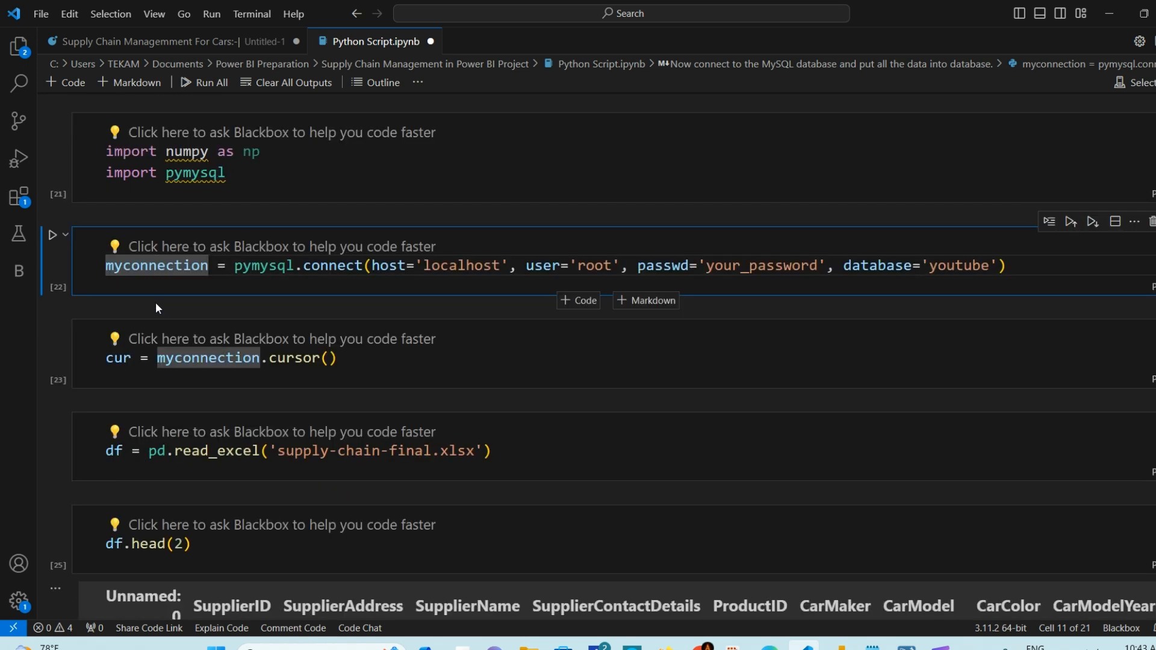
pyautogui.click(413, 366)
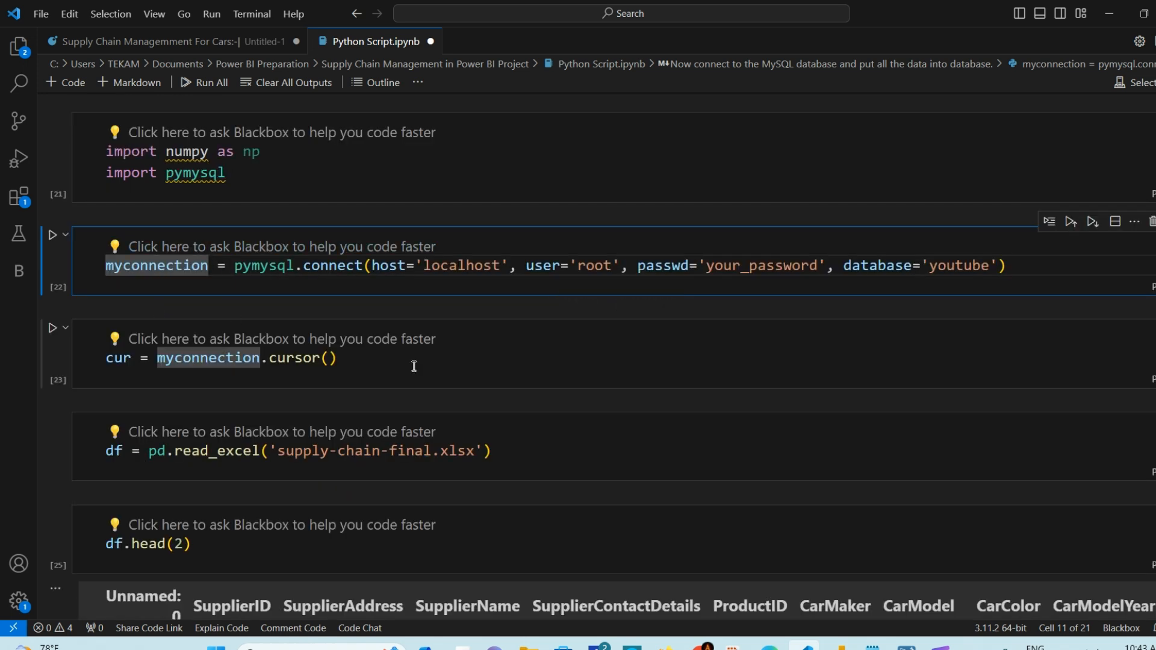
pyautogui.moveTo(364, 360); pyautogui.dragTo(86, 367)
pyautogui.click(346, 363)
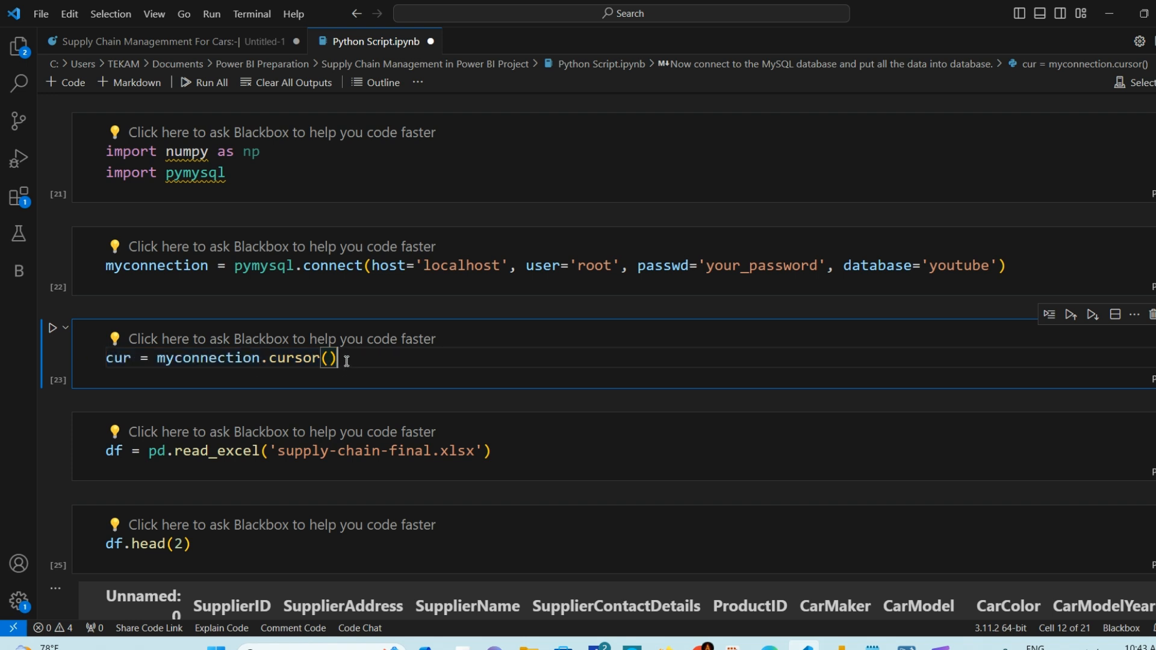
pyautogui.moveTo(353, 359); pyautogui.dragTo(65, 355)
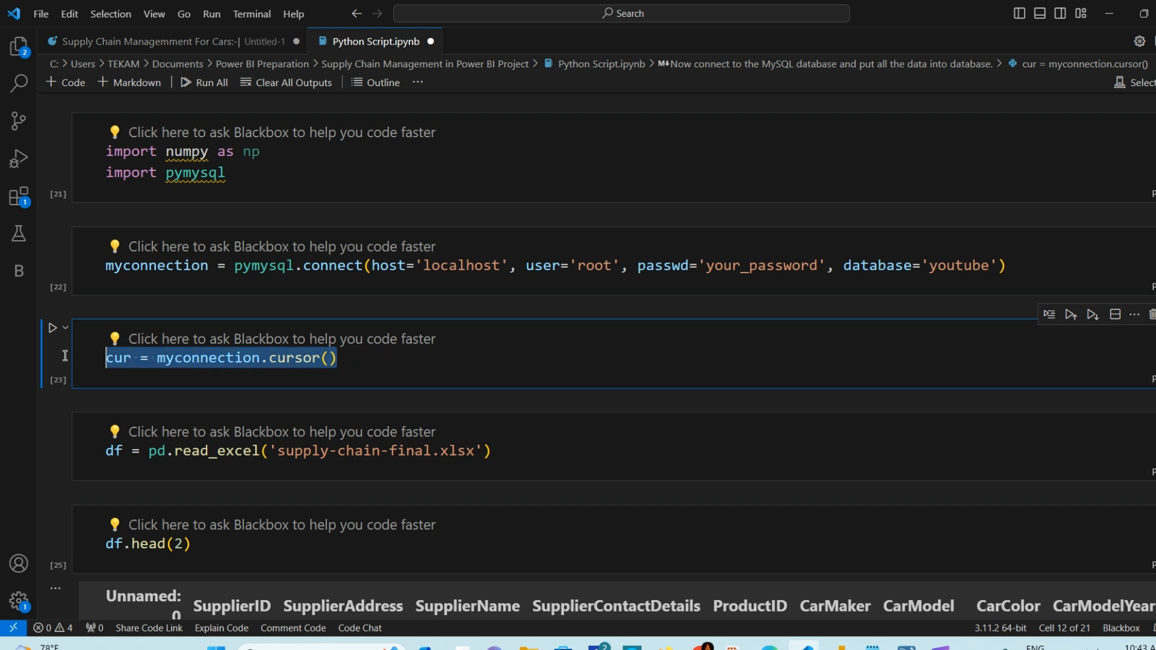
pyautogui.doubleClick(122, 357)
pyautogui.click(351, 360)
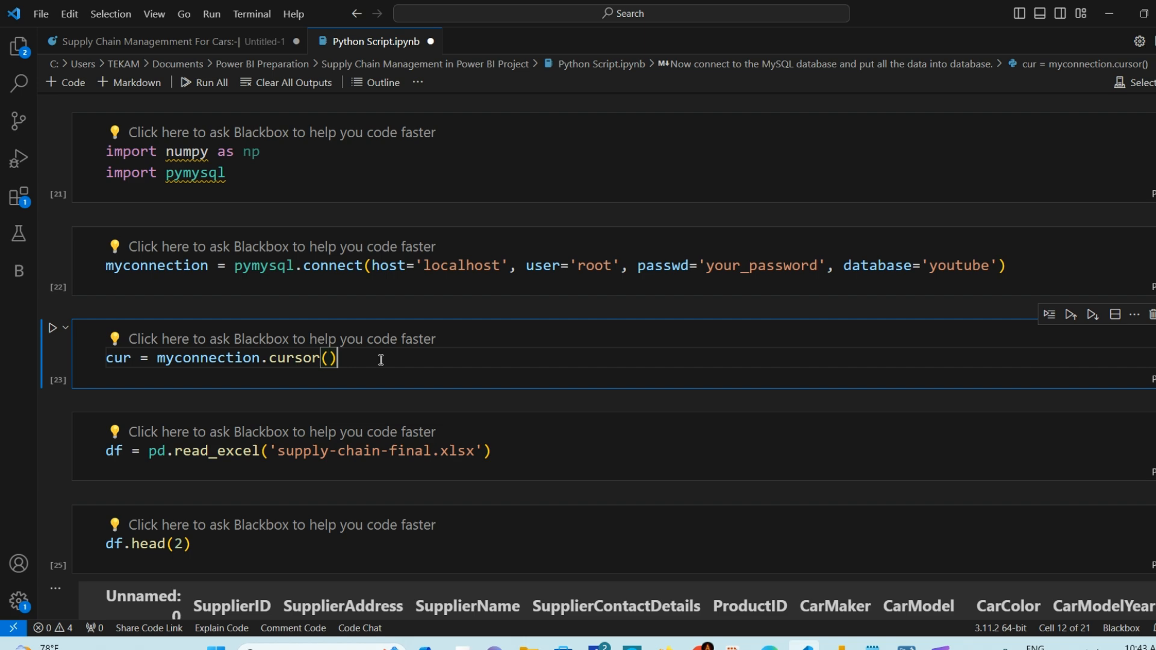
# Step: Highlight the supply-chain-final file name, the whole pd.read_excel line and its df variable
pyautogui.scroll(-2, 376, 361)
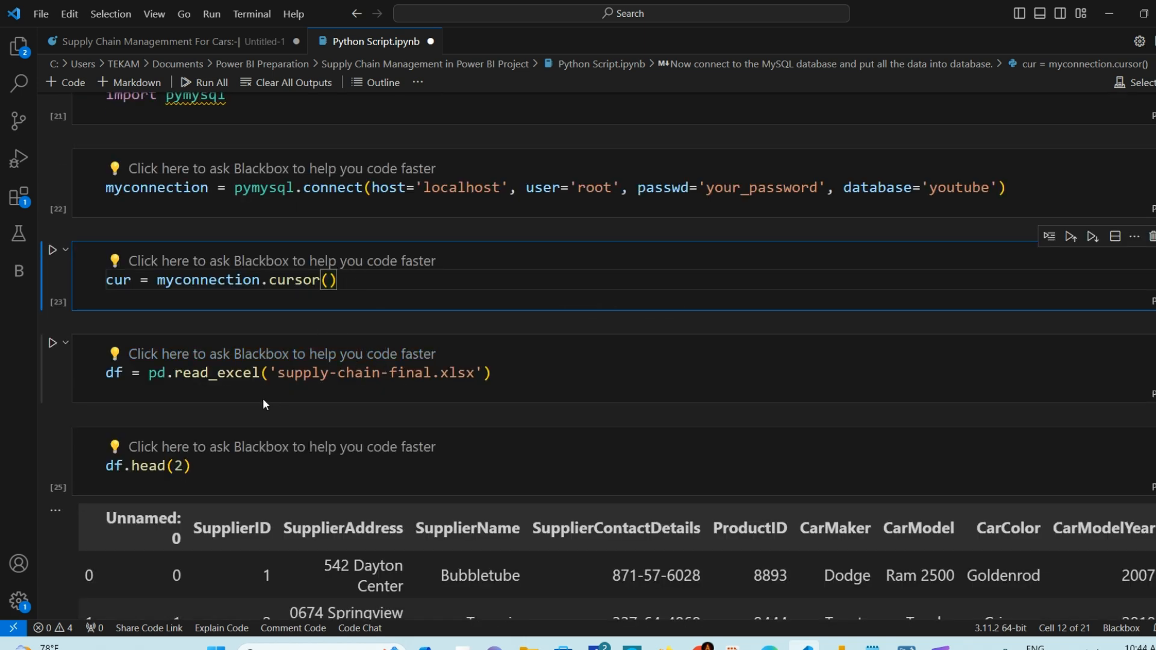
pyautogui.click(512, 372)
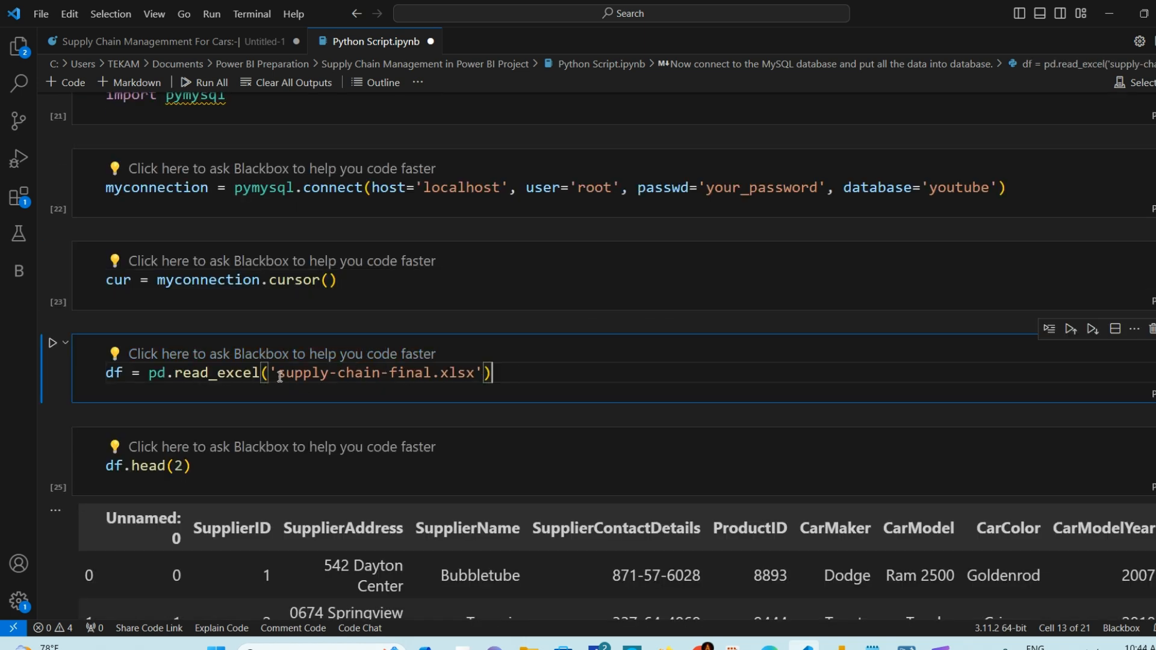
pyautogui.moveTo(277, 374); pyautogui.dragTo(430, 380)
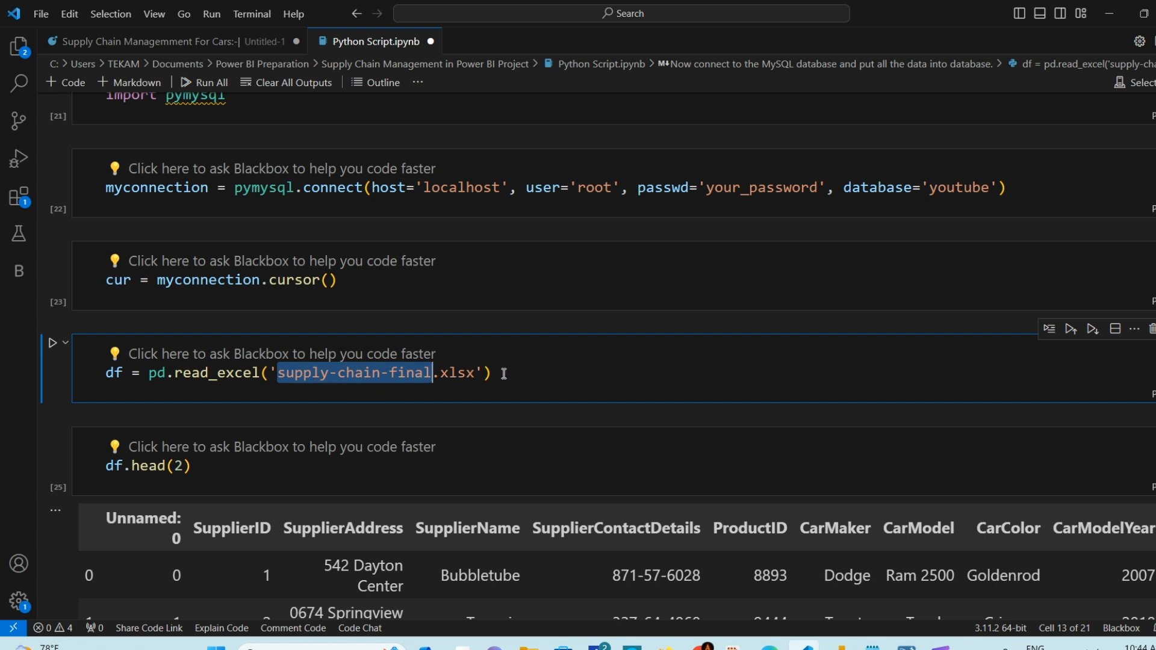
pyautogui.moveTo(505, 376); pyautogui.dragTo(38, 366)
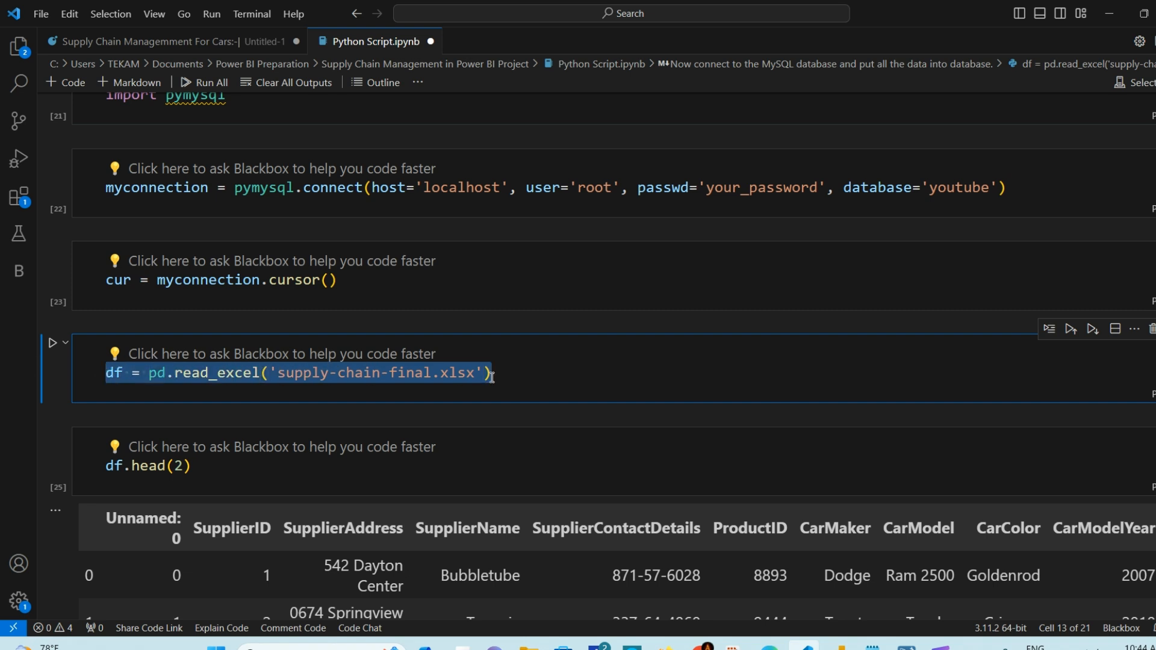
pyautogui.click(517, 369)
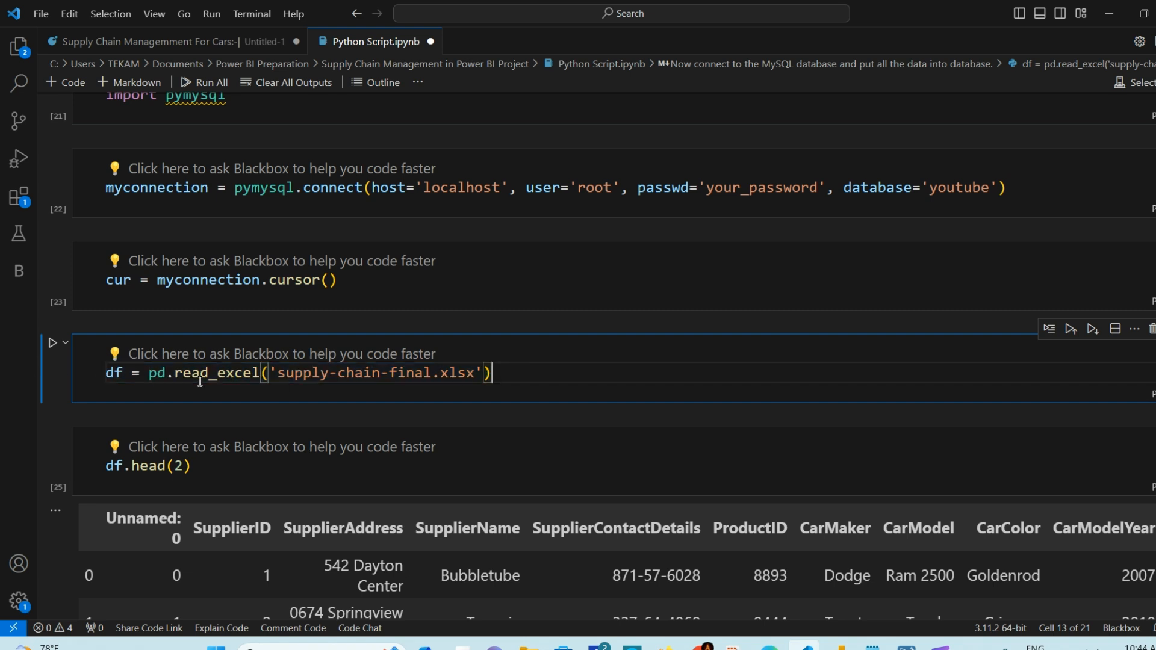
pyautogui.click(126, 373)
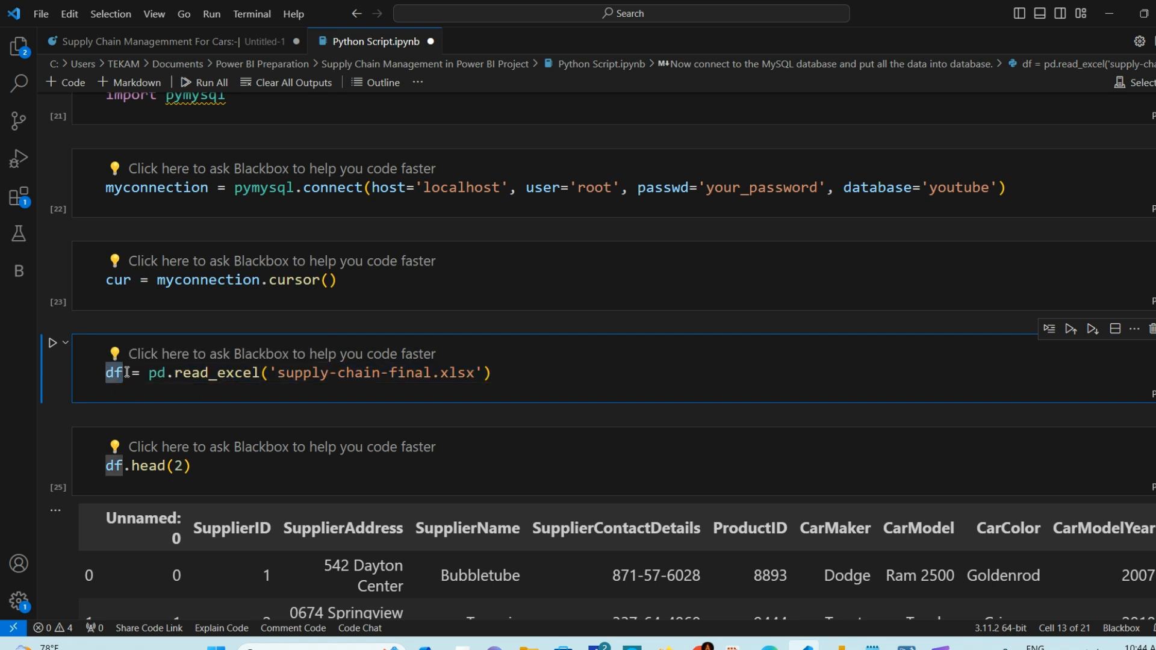
# Step: Highlight the df.head(2) line below the read_excel cell and review its output table
pyautogui.scroll(-2, 444, 384)
pyautogui.tripleClick(212, 395)
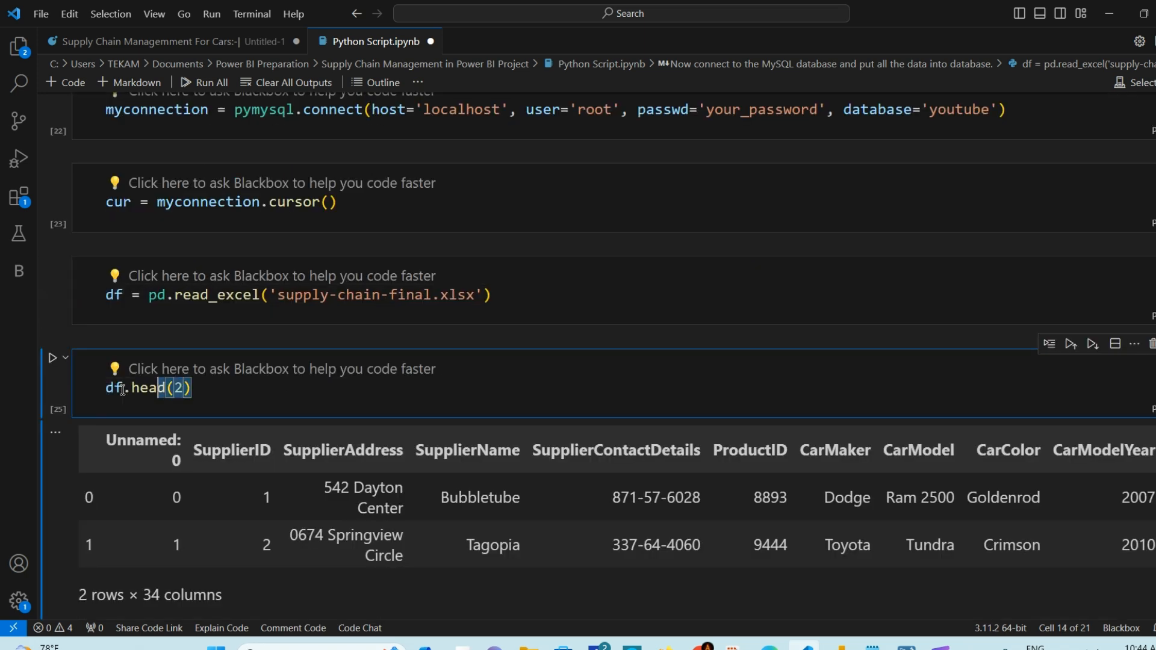
pyautogui.scroll(-2, 289, 399)
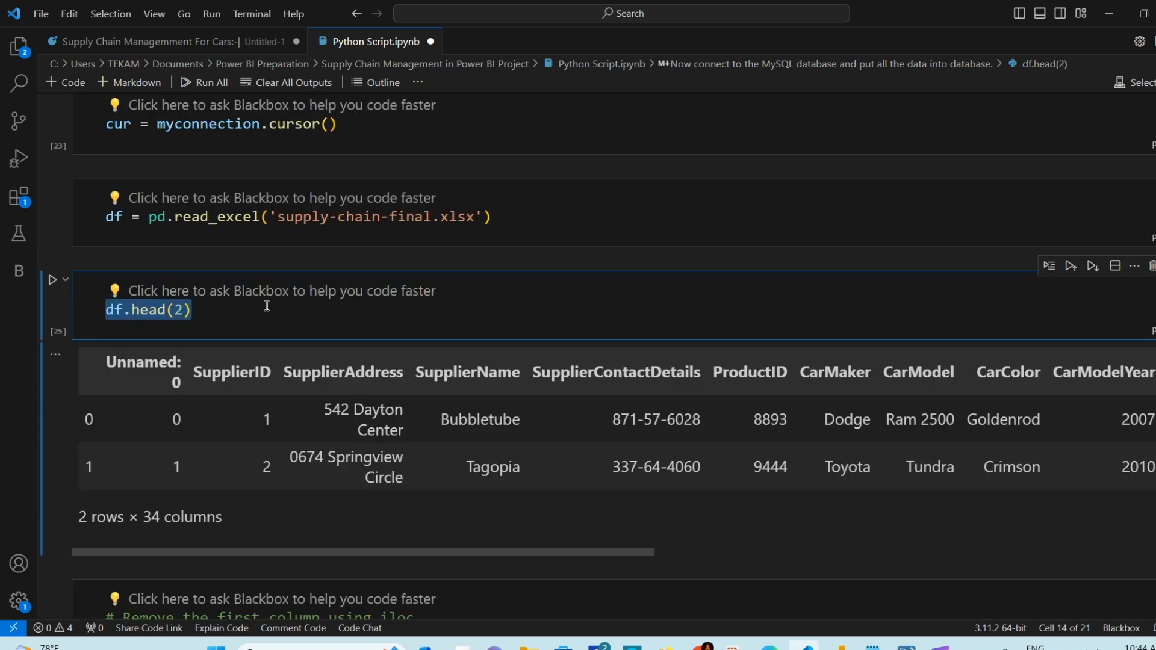
pyautogui.click(229, 307)
pyautogui.scroll(-1, 230, 307)
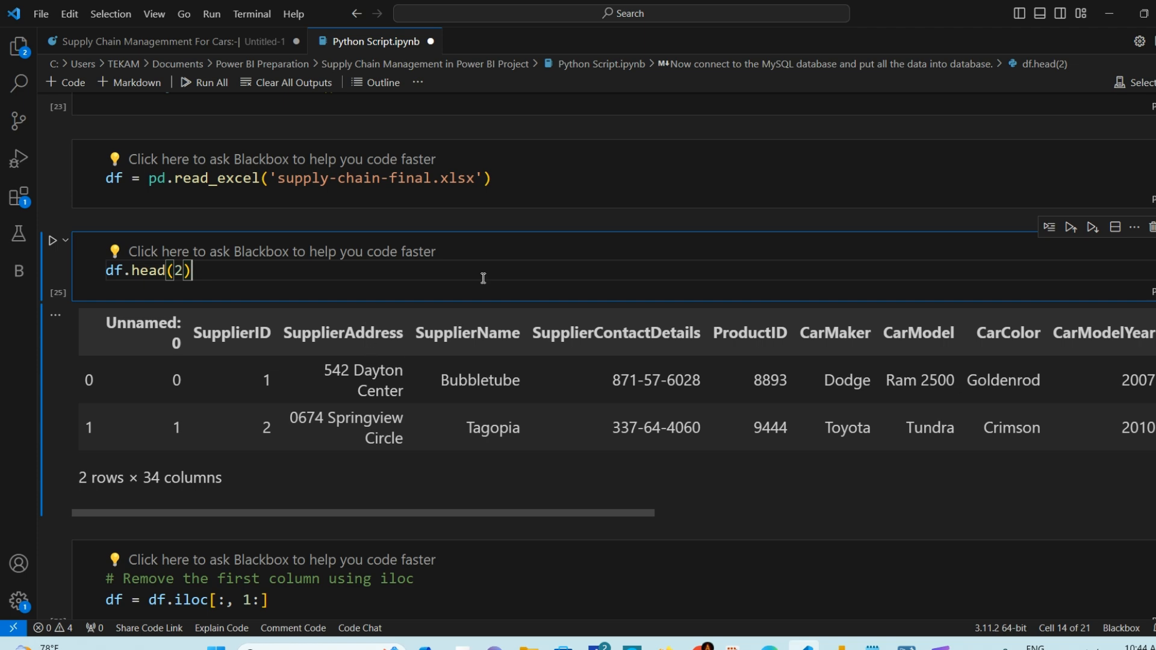
pyautogui.scroll(2, 482, 277)
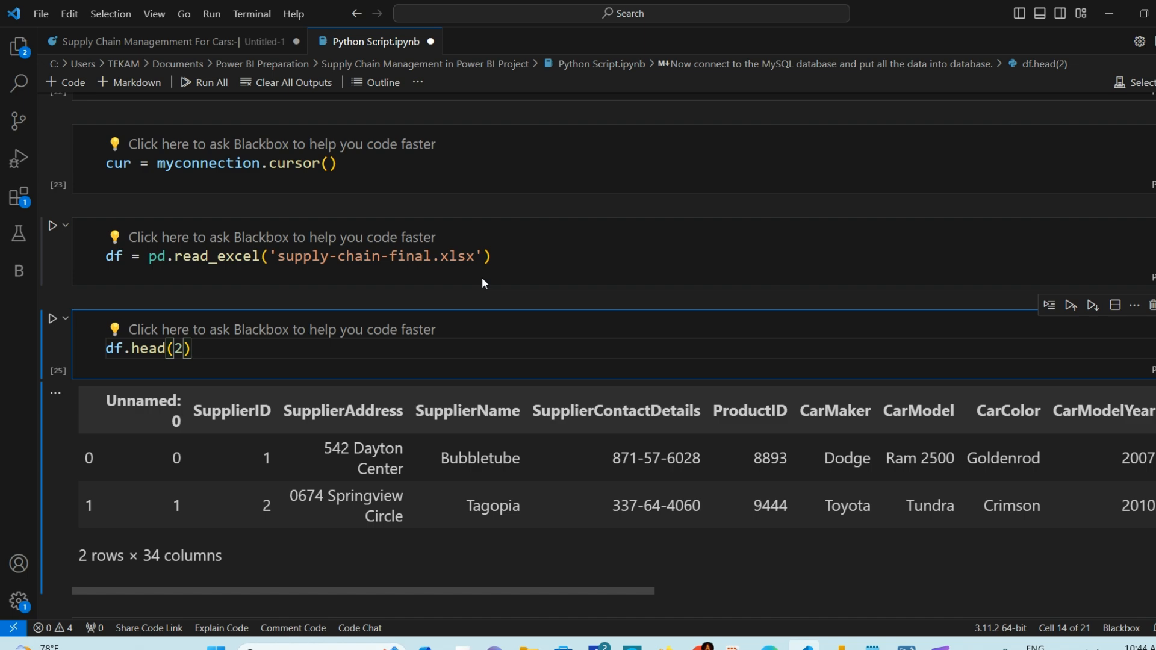
pyautogui.scroll(-2, 240, 342)
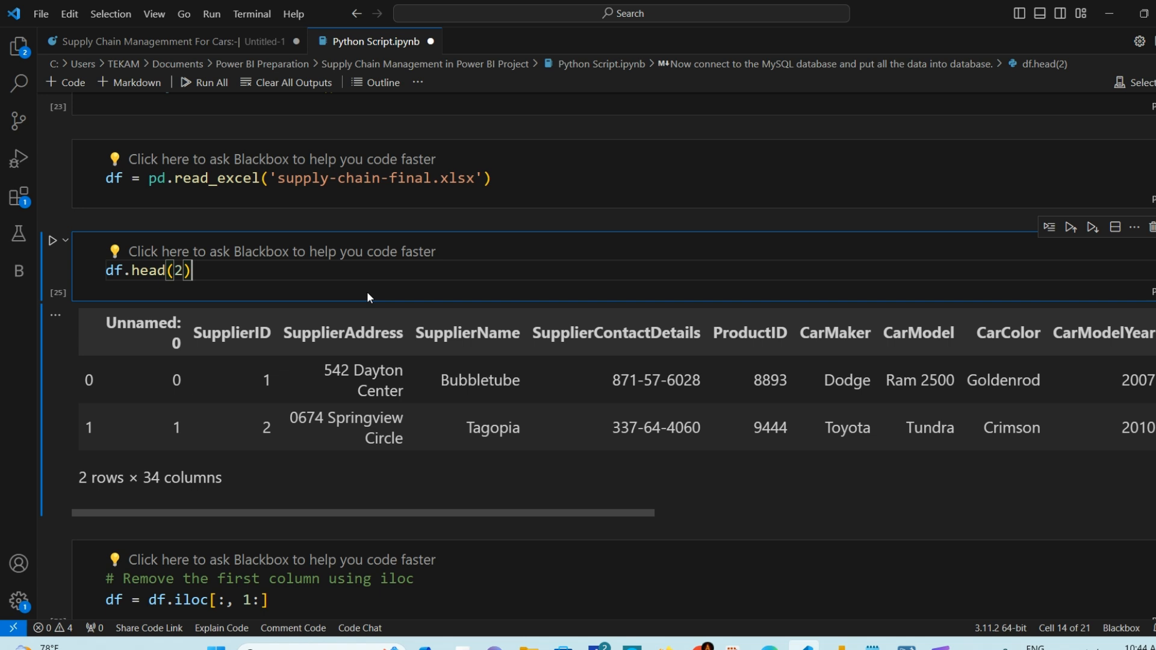
# Step: Highlight df.head(2) again and look through the output's remaining columns, returning to the first ones
pyautogui.moveTo(205, 272); pyautogui.dragTo(101, 271)
pyautogui.click(214, 268)
pyautogui.moveTo(193, 511); pyautogui.dragTo(909, 513)
pyautogui.moveTo(713, 536); pyautogui.dragTo(179, 507)
# Step: Highlight the Unnamed: 0 column header in the df.head(2) output, then clear the selection
pyautogui.moveTo(107, 324); pyautogui.dragTo(179, 325)
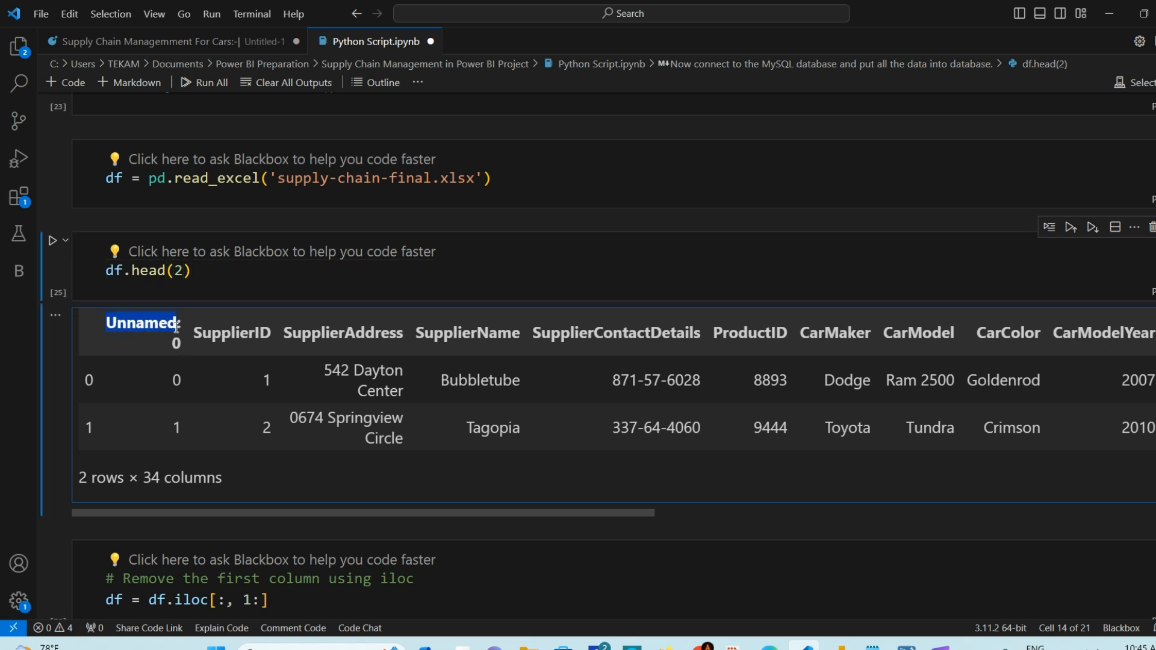
pyautogui.click(180, 417)
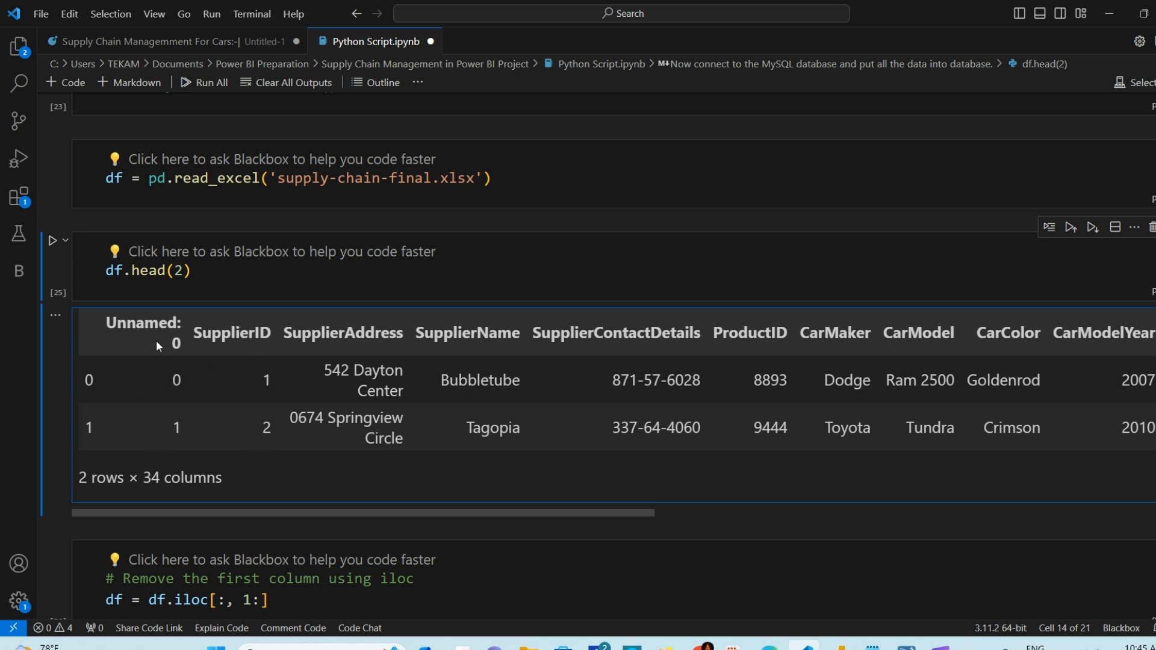
pyautogui.moveTo(108, 324); pyautogui.dragTo(177, 325)
pyautogui.click(217, 295)
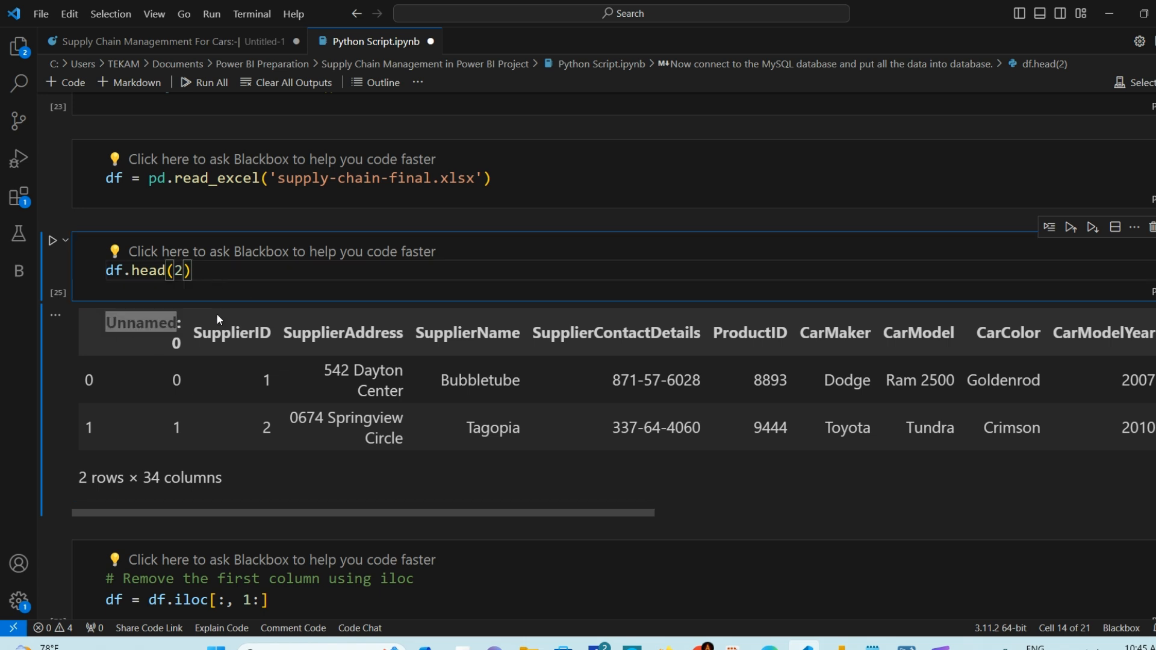
pyautogui.click(199, 322)
# Step: Highlight the df = df.iloc[:, 1:] line with its comment, the column index 1 and the df variable
pyautogui.scroll(-3, 234, 340)
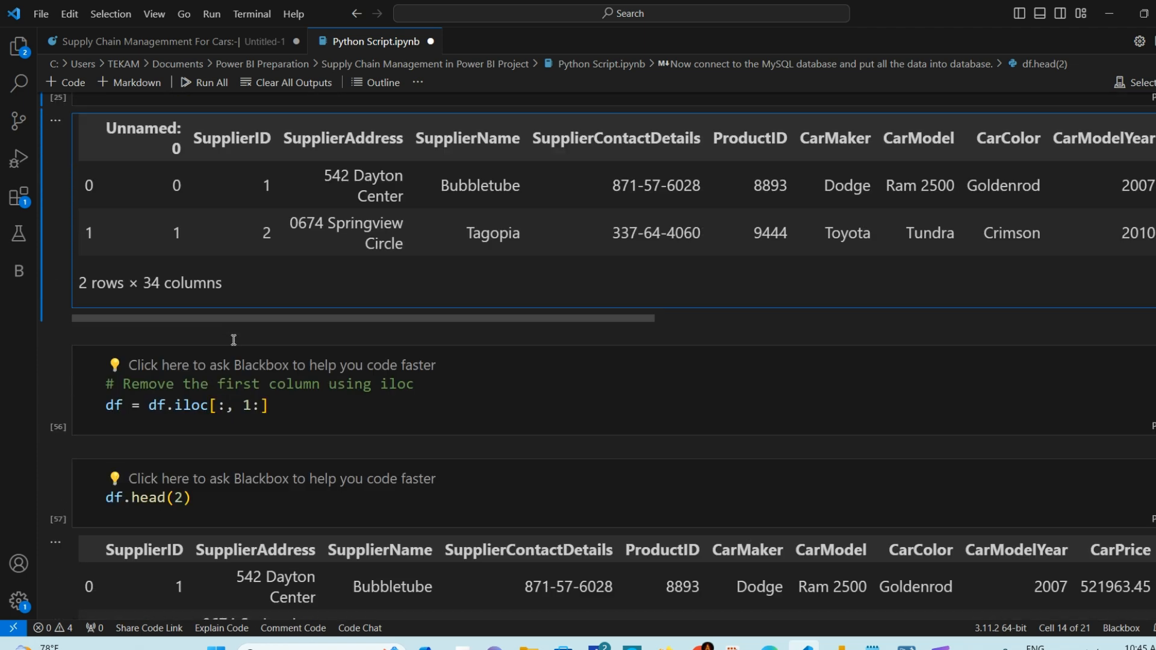
pyautogui.click(286, 409)
pyautogui.moveTo(280, 407); pyautogui.dragTo(106, 385)
pyautogui.click(285, 409)
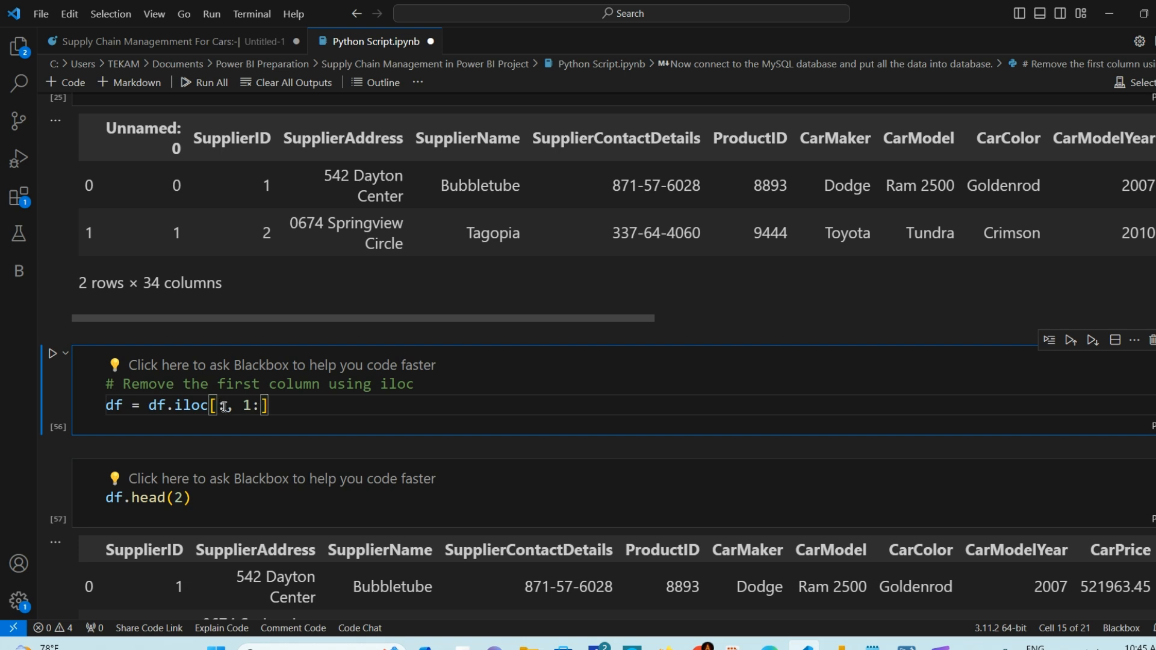
pyautogui.moveTo(243, 407); pyautogui.dragTo(253, 406)
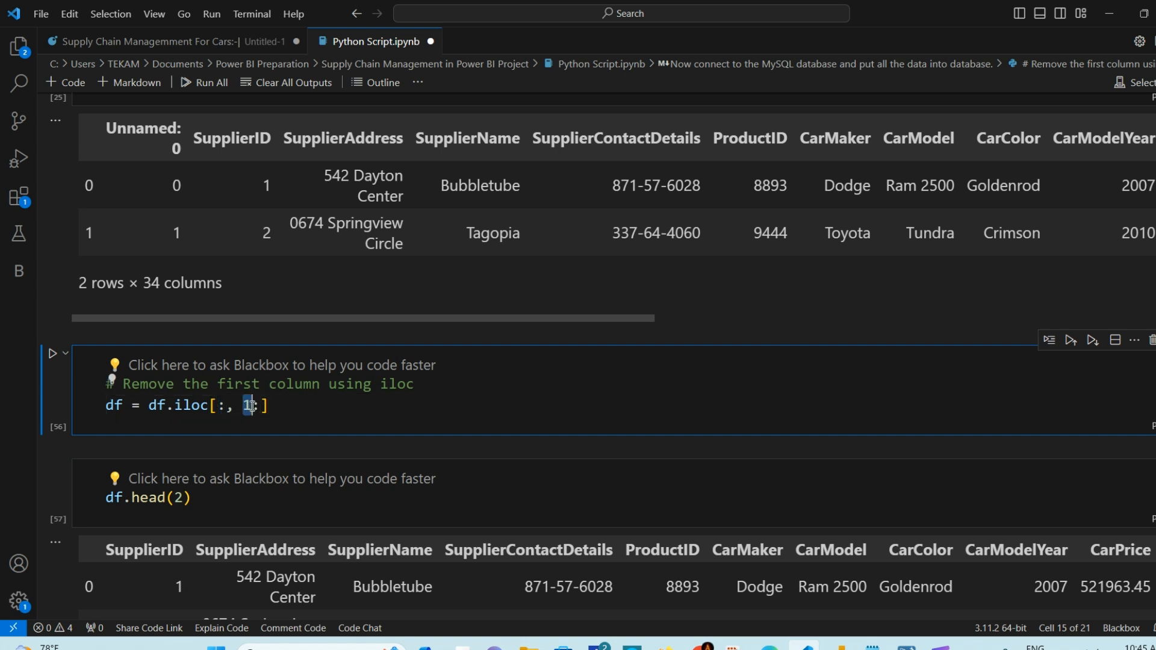
pyautogui.click(283, 405)
pyautogui.scroll(-1, 304, 401)
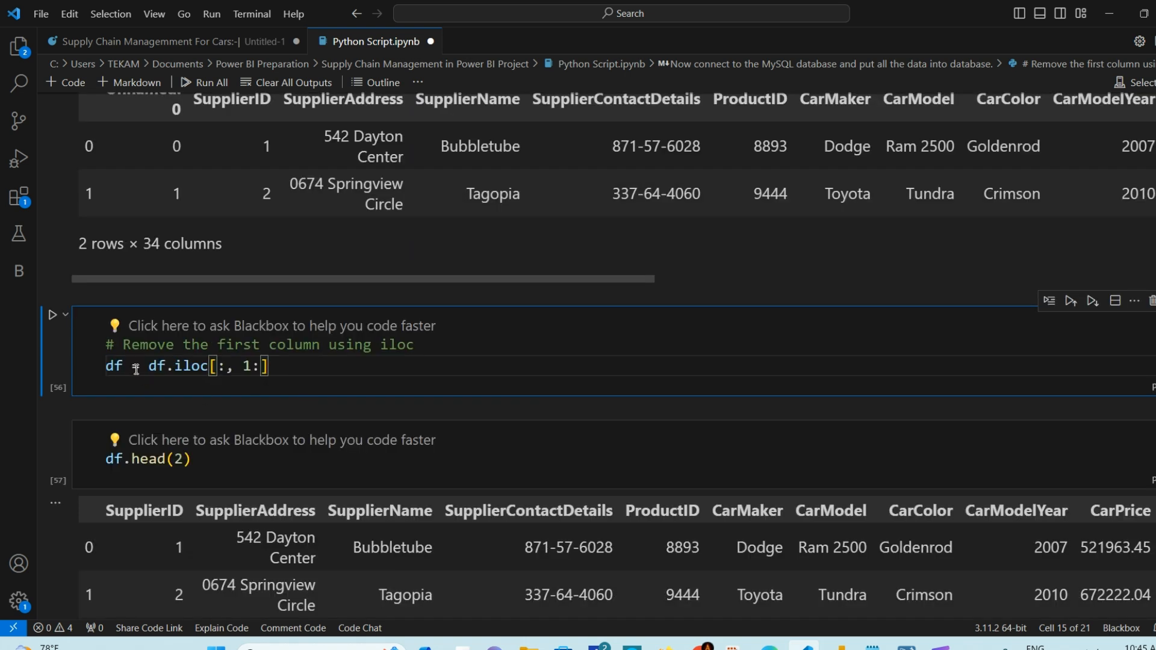
pyautogui.moveTo(133, 369); pyautogui.dragTo(104, 368)
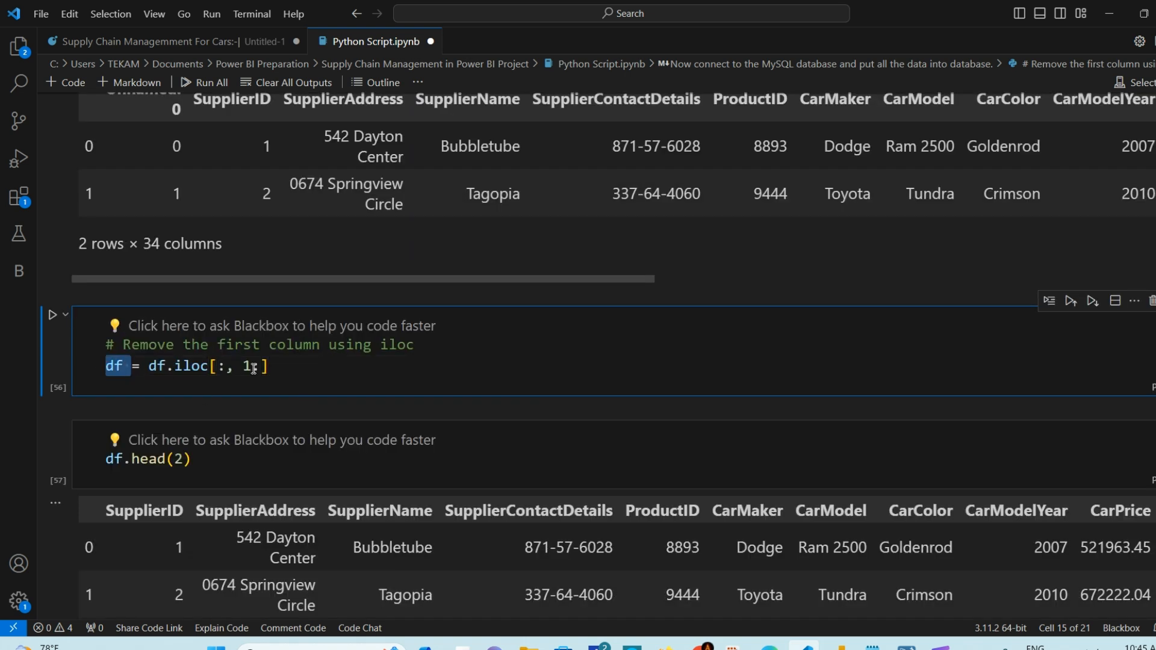
pyautogui.click(283, 364)
# Step: Highlight the df.head(2) line below the iloc cell and bring its output table into view
pyautogui.scroll(-2, 283, 365)
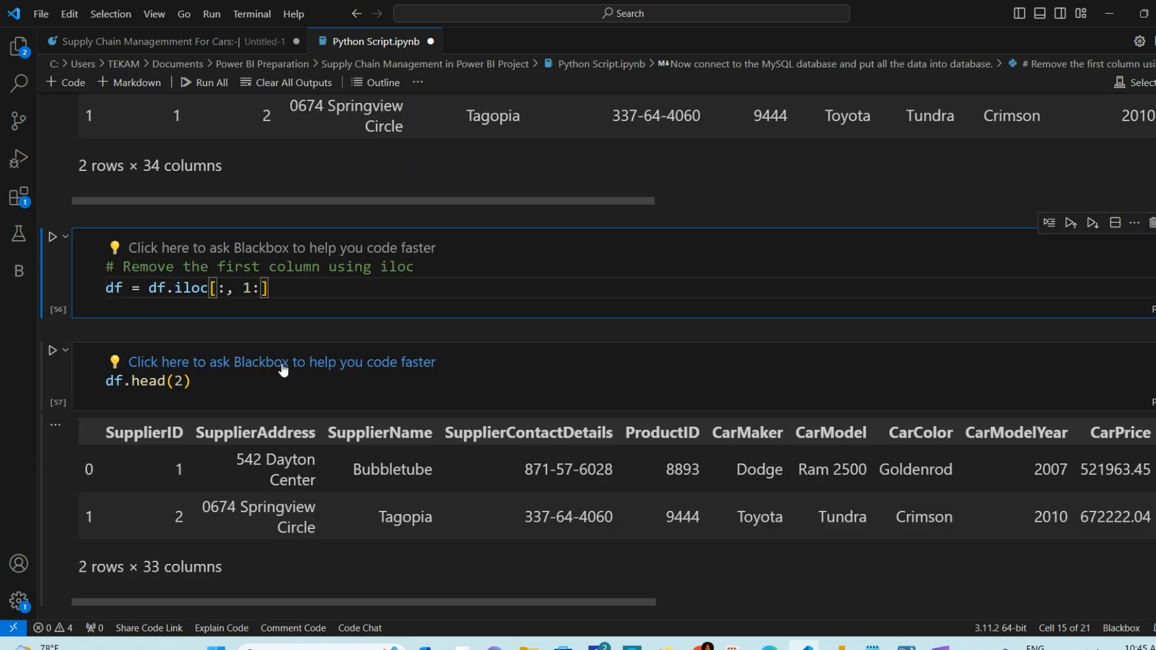
pyautogui.scroll(-2, 281, 368)
pyautogui.moveTo(202, 306); pyautogui.dragTo(71, 298)
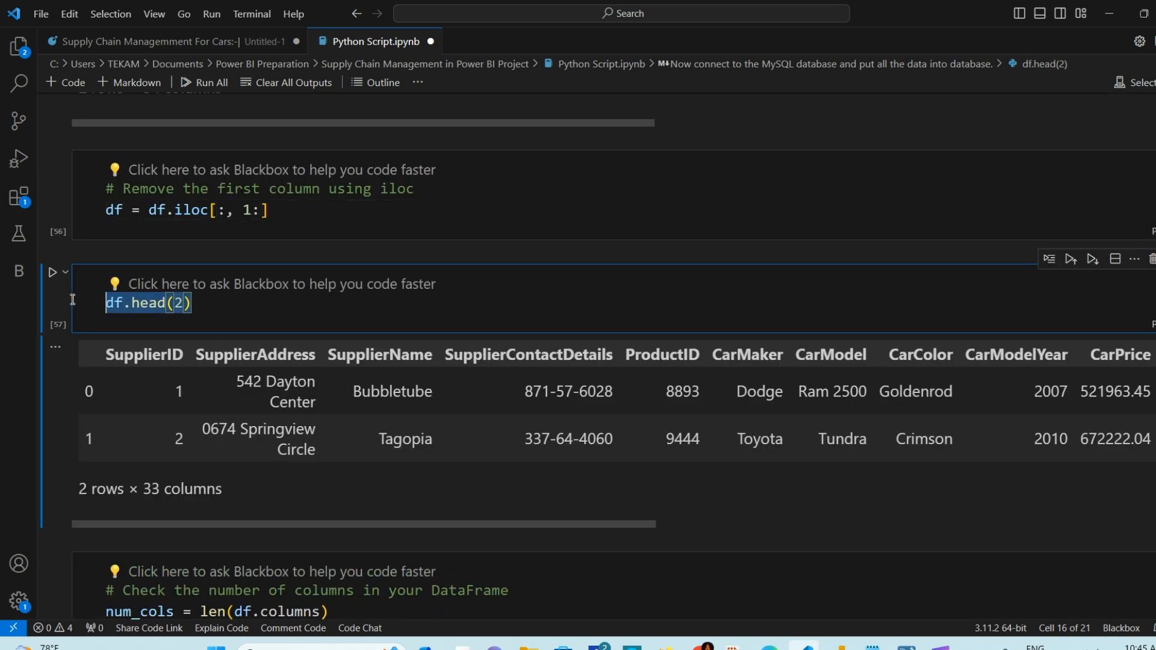
pyautogui.click(233, 307)
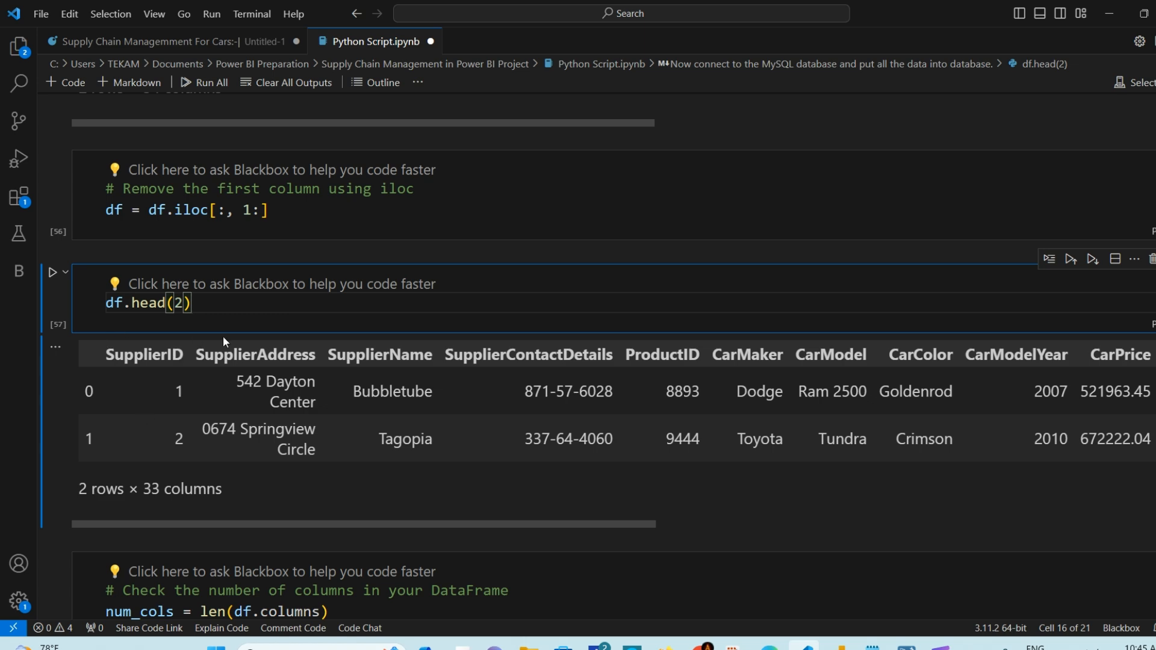
# Step: Bring the table creation cell into view and highlight create table cars in its cur.execute statement
pyautogui.scroll(-1, 223, 337)
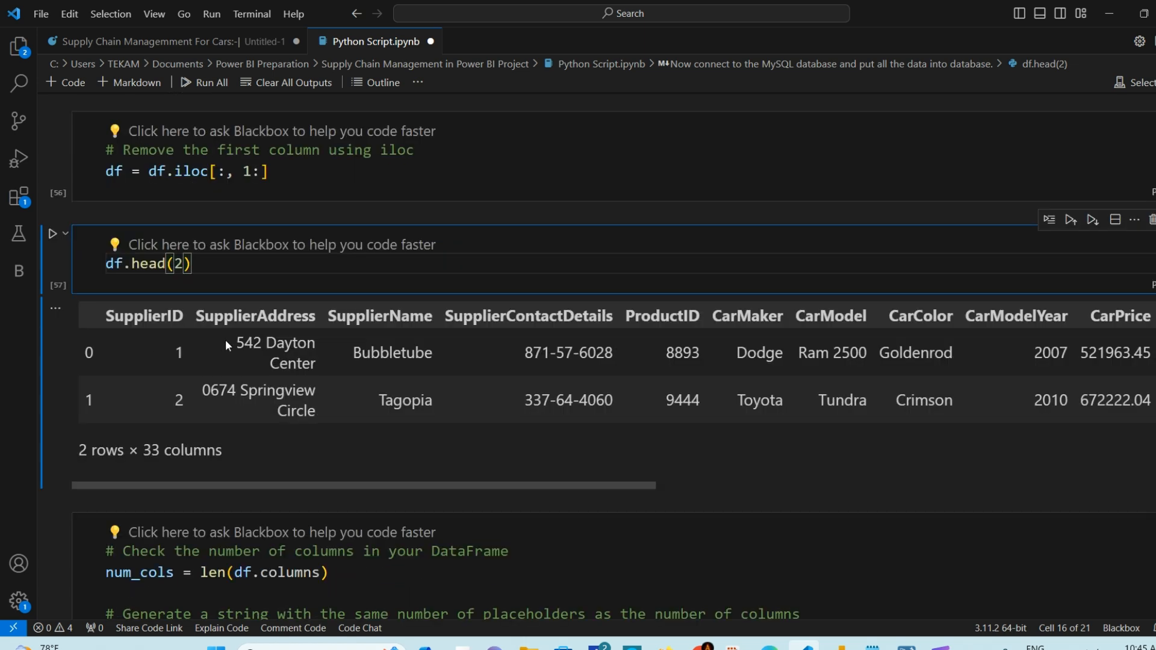
pyautogui.moveTo(276, 484)
pyautogui.mouseDown()
pyautogui.moveTo(735, 492)
pyautogui.moveTo(271, 490)
pyautogui.mouseUp()
pyautogui.scroll(-5, 416, 431)
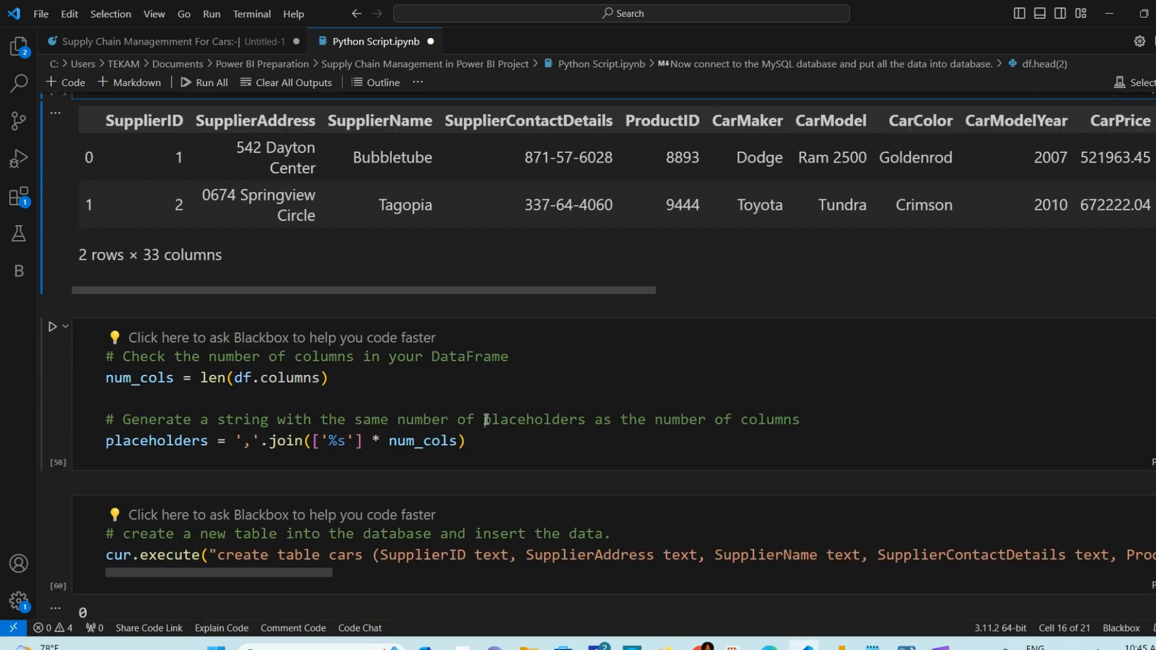
pyautogui.scroll(-1, 493, 349)
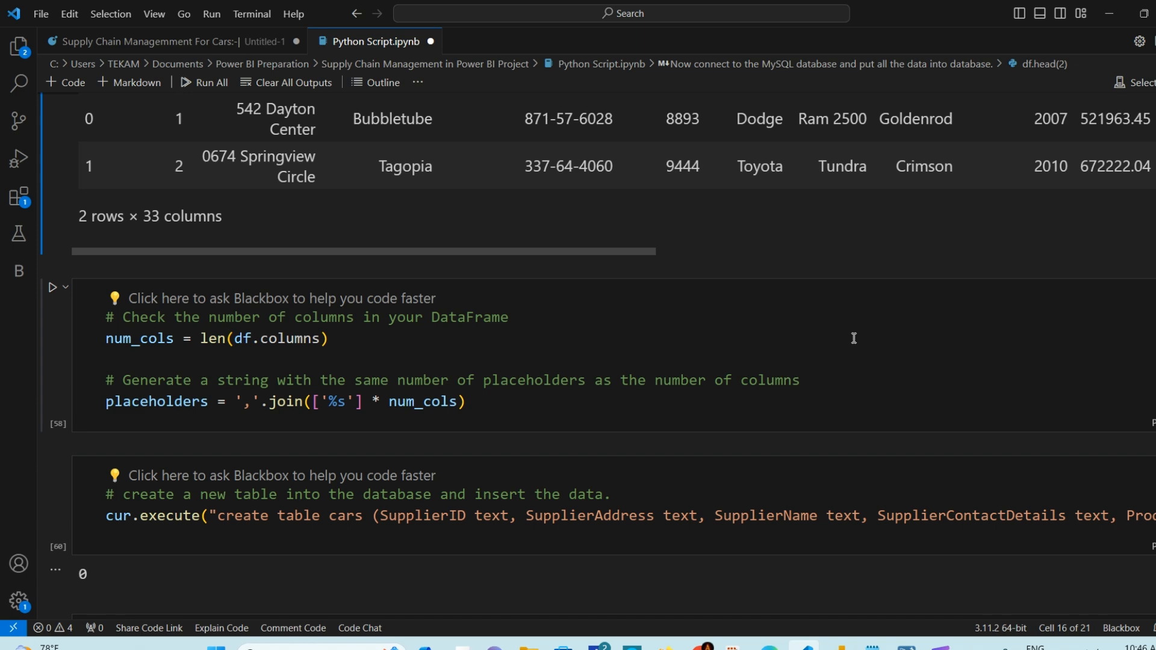
pyautogui.scroll(-1, 854, 338)
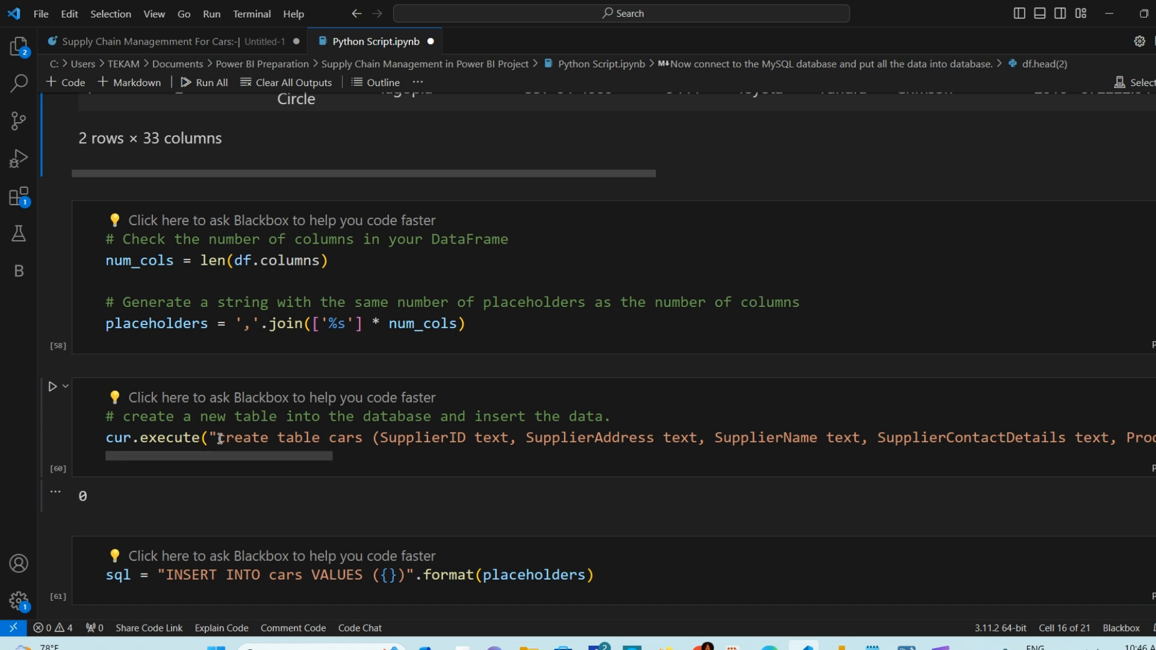
pyautogui.moveTo(219, 439); pyautogui.dragTo(370, 444)
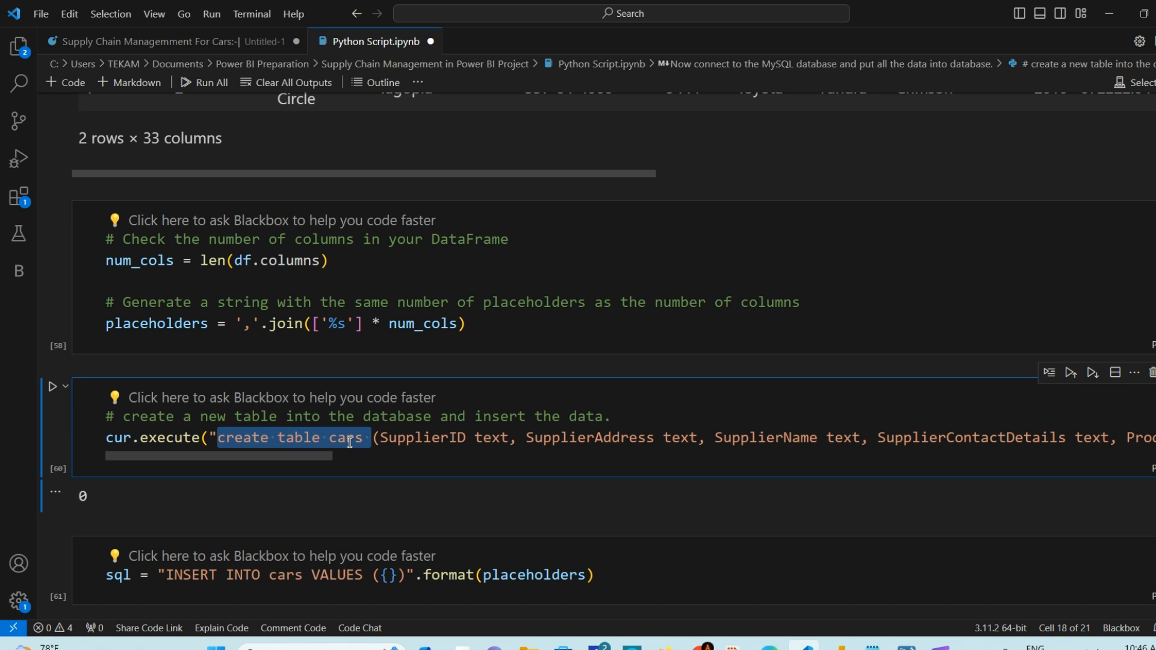
pyautogui.doubleClick(350, 443)
pyautogui.click(373, 440)
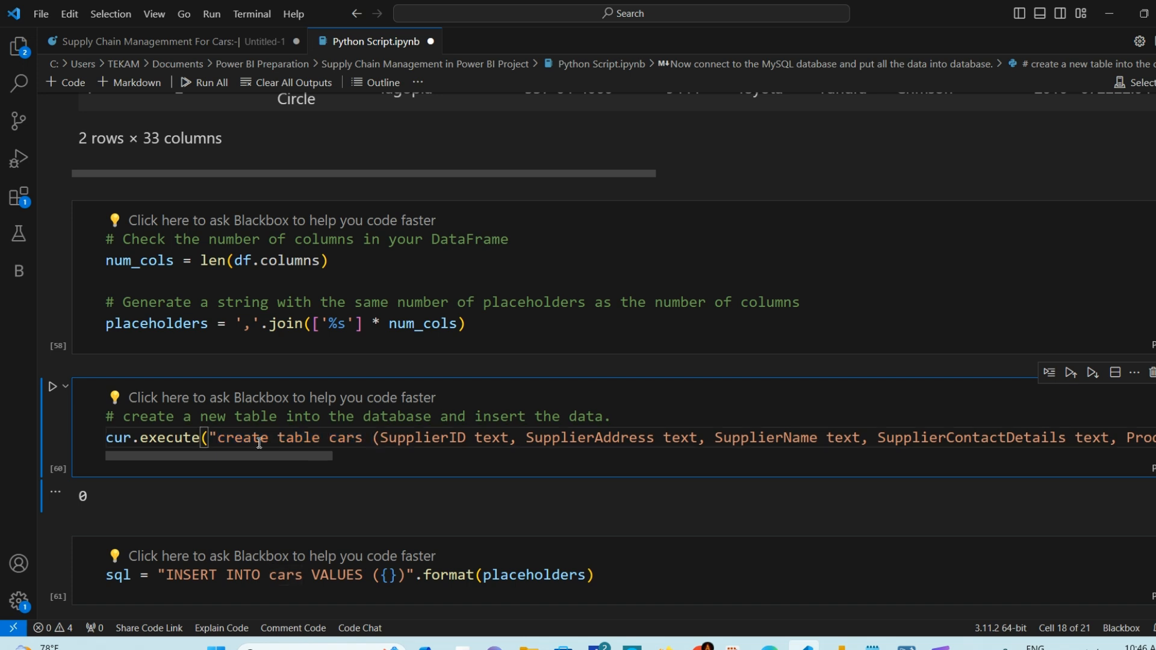
# Step: Highlight the column definitions starting with SupplierID in the create table cars statement, then the text data type
pyautogui.moveTo(219, 439); pyautogui.dragTo(1153, 438)
pyautogui.click(372, 438)
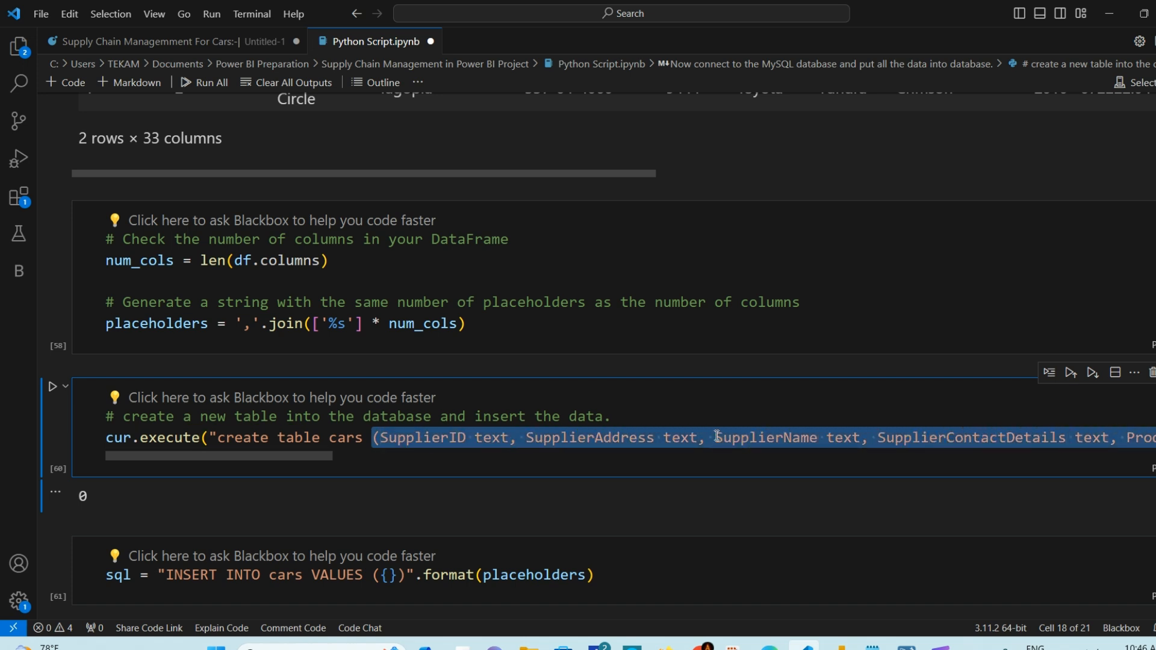
pyautogui.click(445, 446)
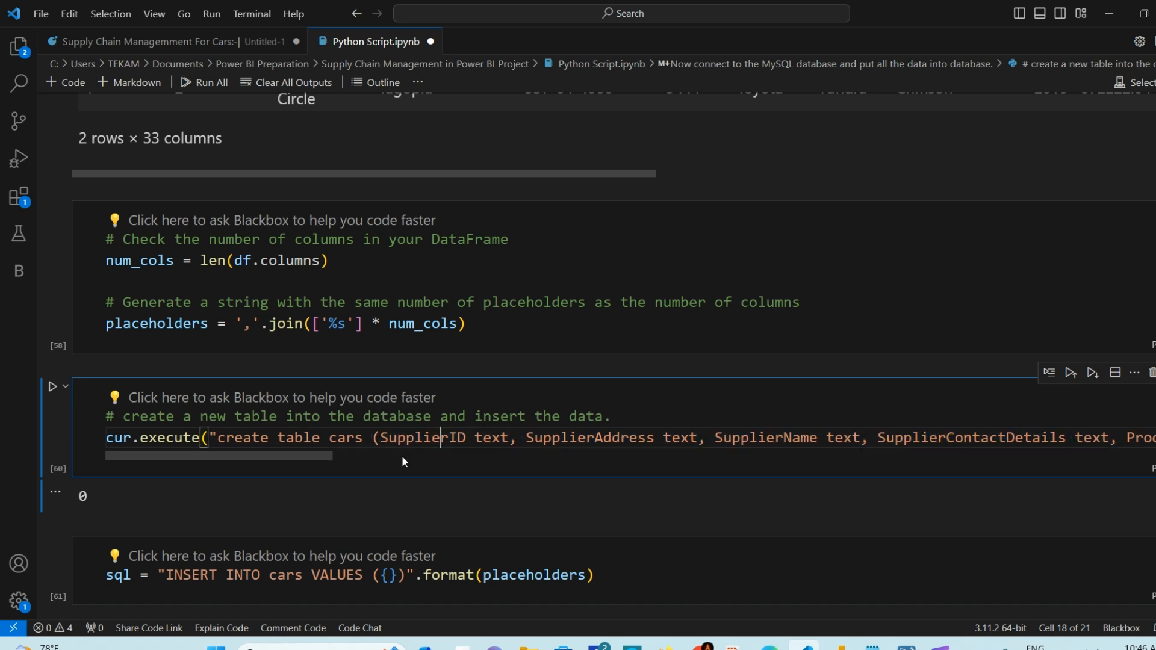
pyautogui.moveTo(320, 456)
pyautogui.mouseDown()
pyautogui.moveTo(1104, 456)
pyautogui.moveTo(297, 458)
pyautogui.mouseUp()
pyautogui.click(493, 437)
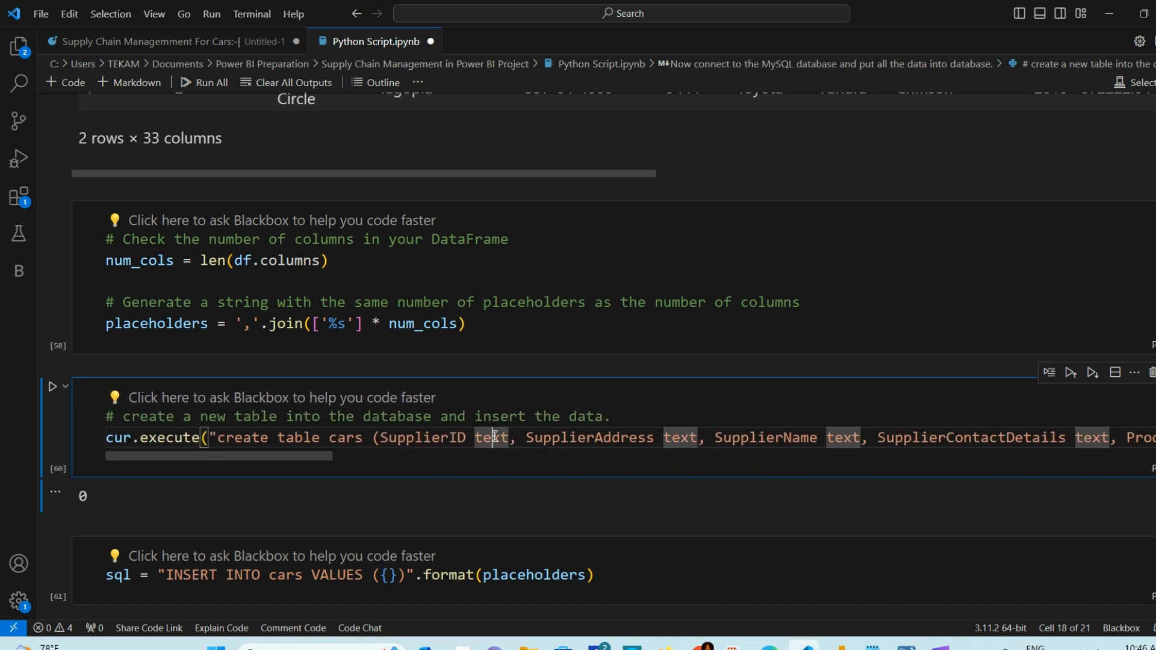
# Step: Highlight the INSERT INTO cars VALUES expression in the sql cell, then its placeholders argument and format method
pyautogui.scroll(-1, 360, 305)
pyautogui.scroll(-1, 360, 306)
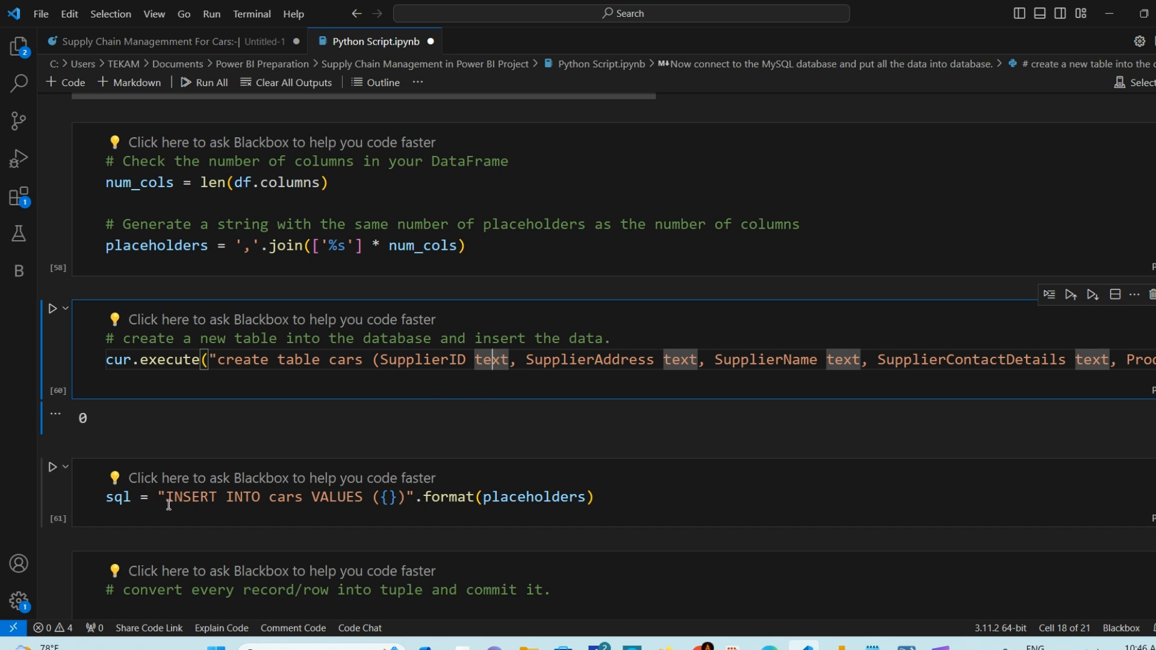
pyautogui.moveTo(166, 497); pyautogui.dragTo(644, 505)
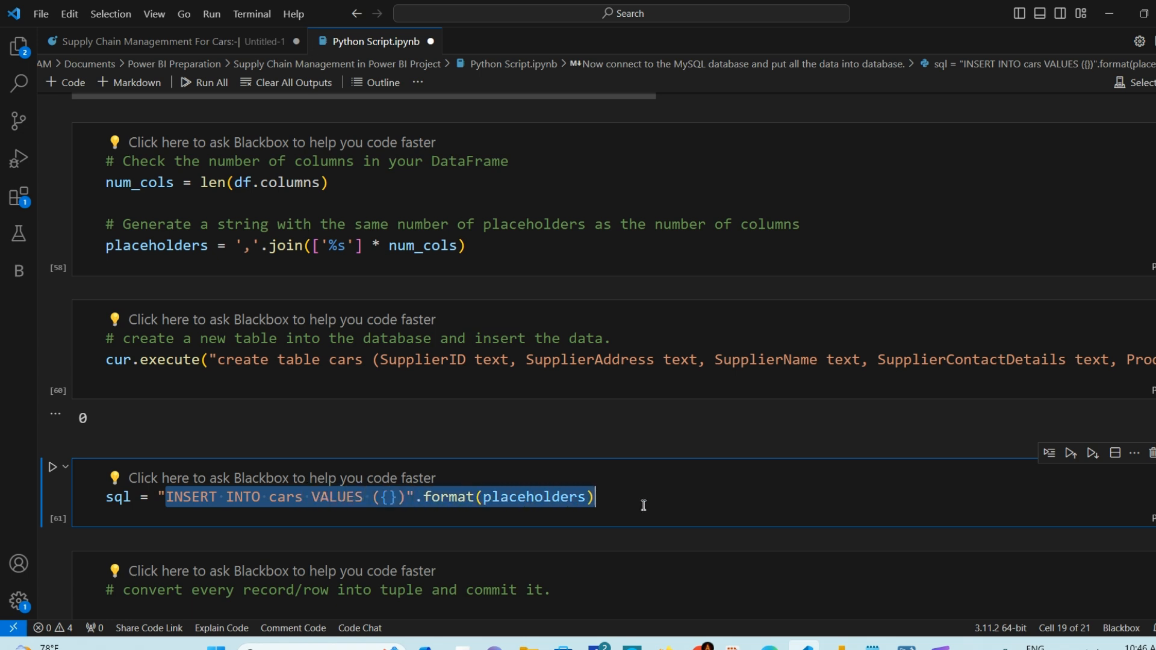
pyautogui.click(614, 493)
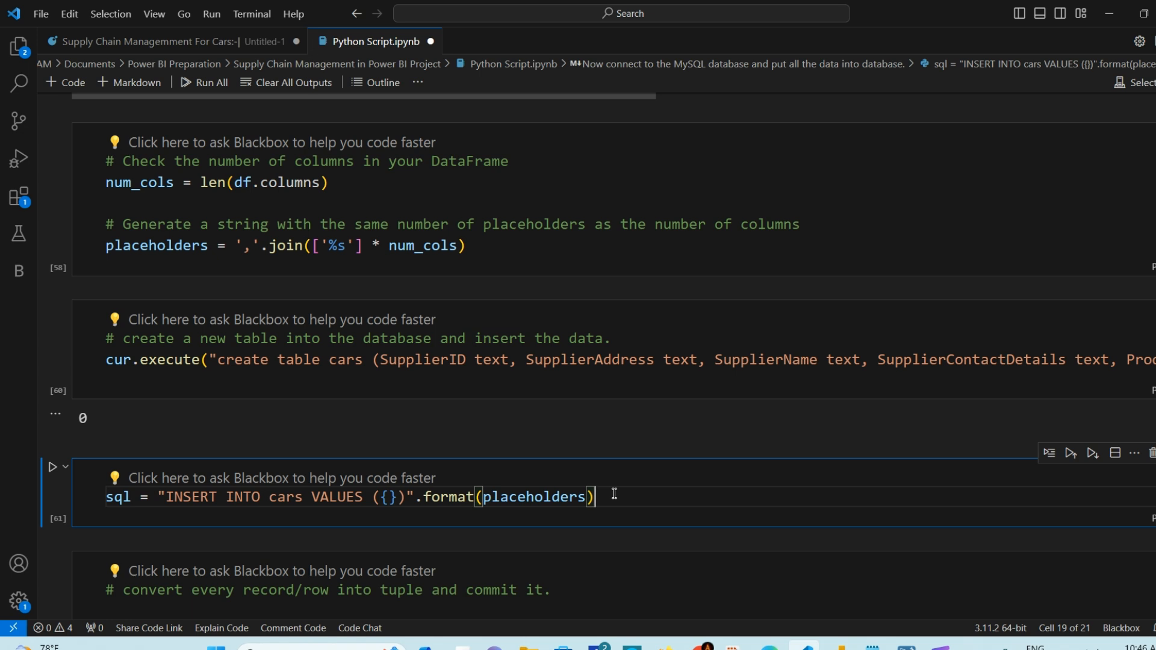
pyautogui.doubleClick(491, 506)
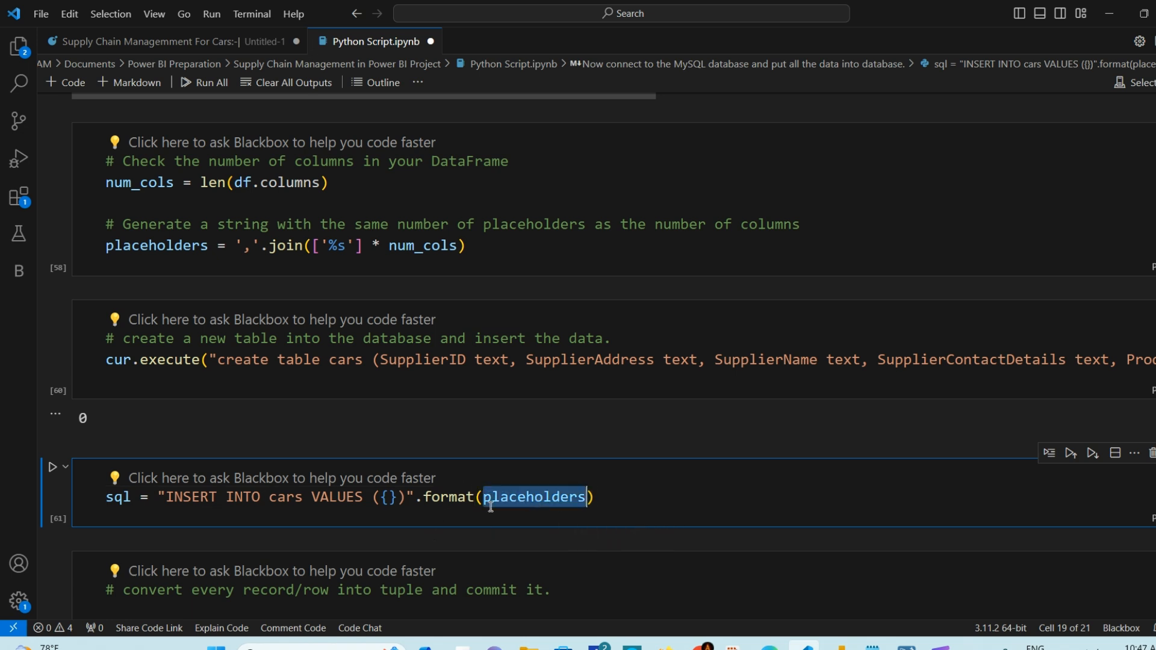
pyautogui.doubleClick(429, 495)
pyautogui.click(650, 501)
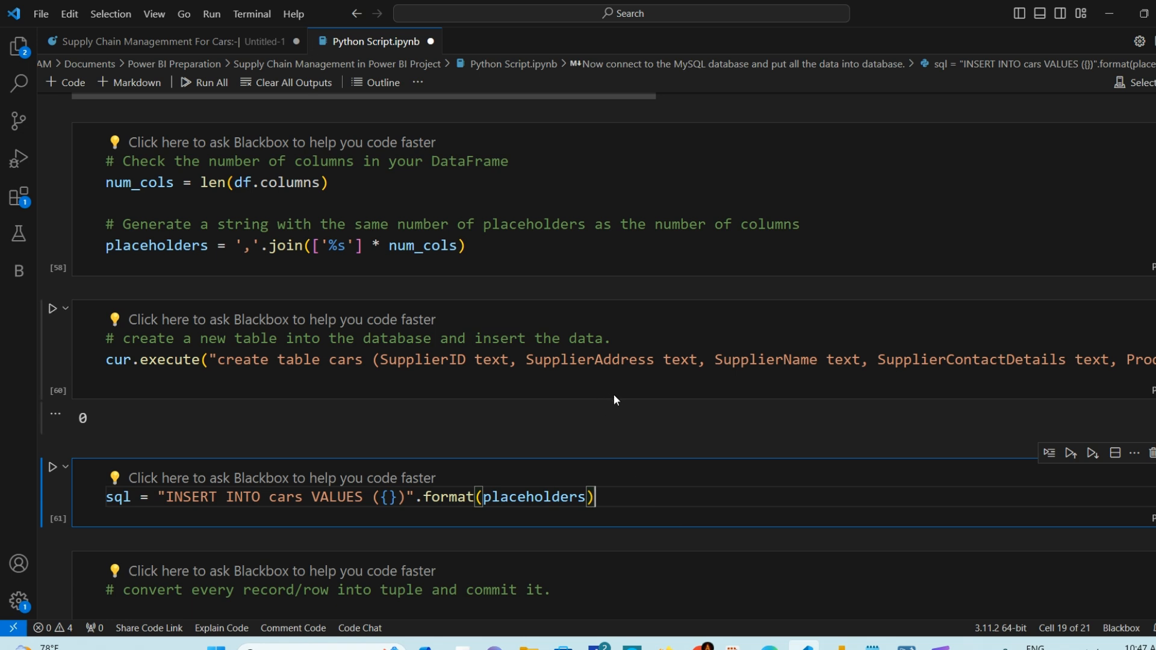
# Step: Highlight the whole column-count and placeholders cell, then its num_cols = len(df.columns) line and the num_cols variable
pyautogui.moveTo(333, 378); pyautogui.dragTo(231, 400)
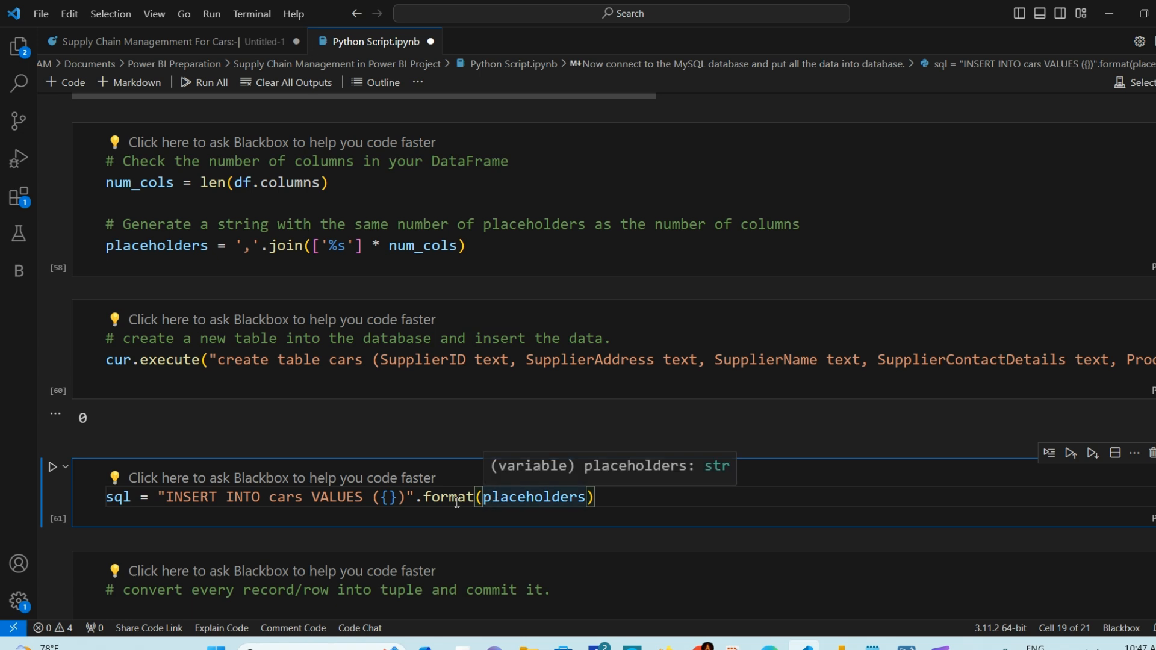
pyautogui.click(483, 244)
pyautogui.moveTo(481, 243); pyautogui.dragTo(107, 157)
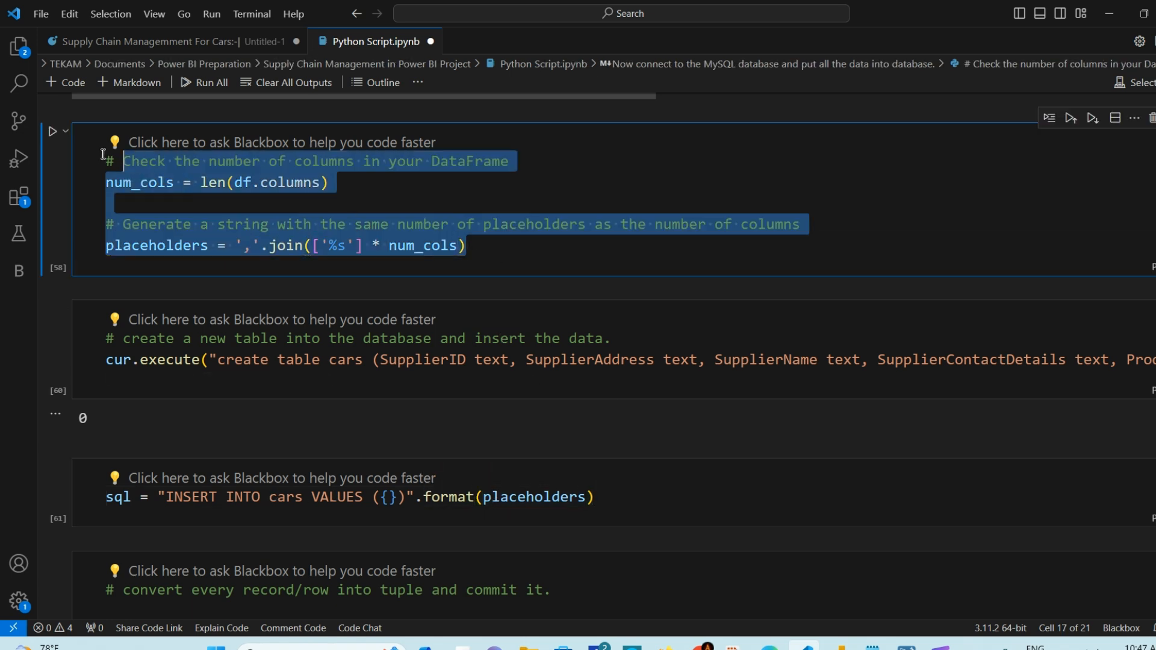
pyautogui.click(350, 181)
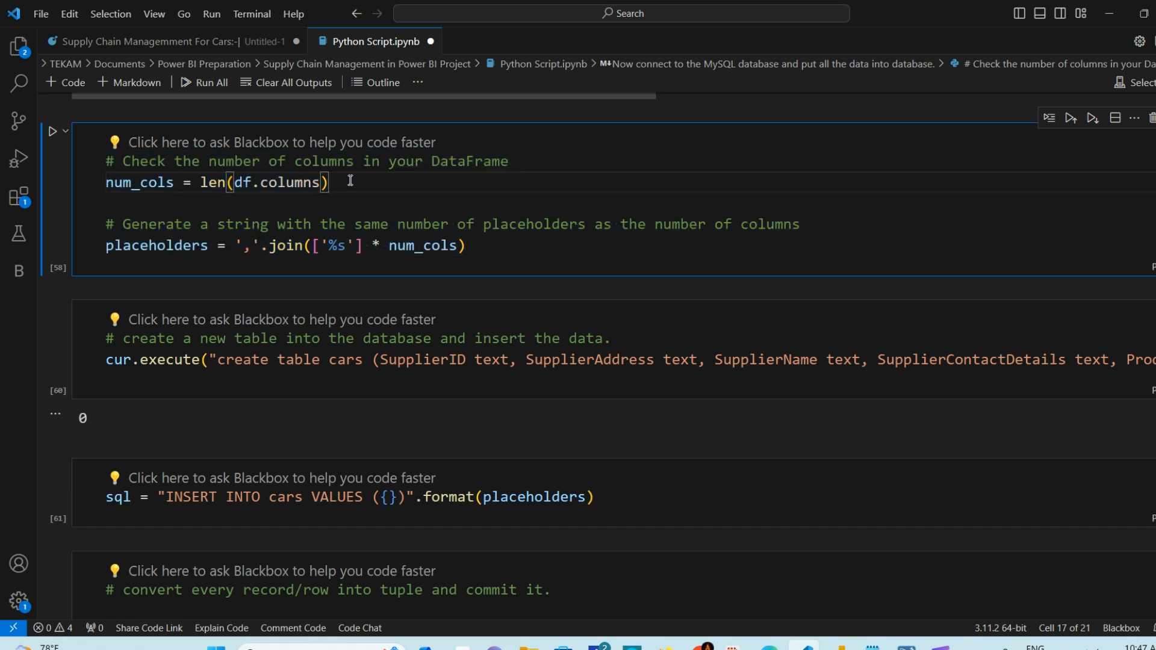
pyautogui.moveTo(349, 181); pyautogui.dragTo(99, 181)
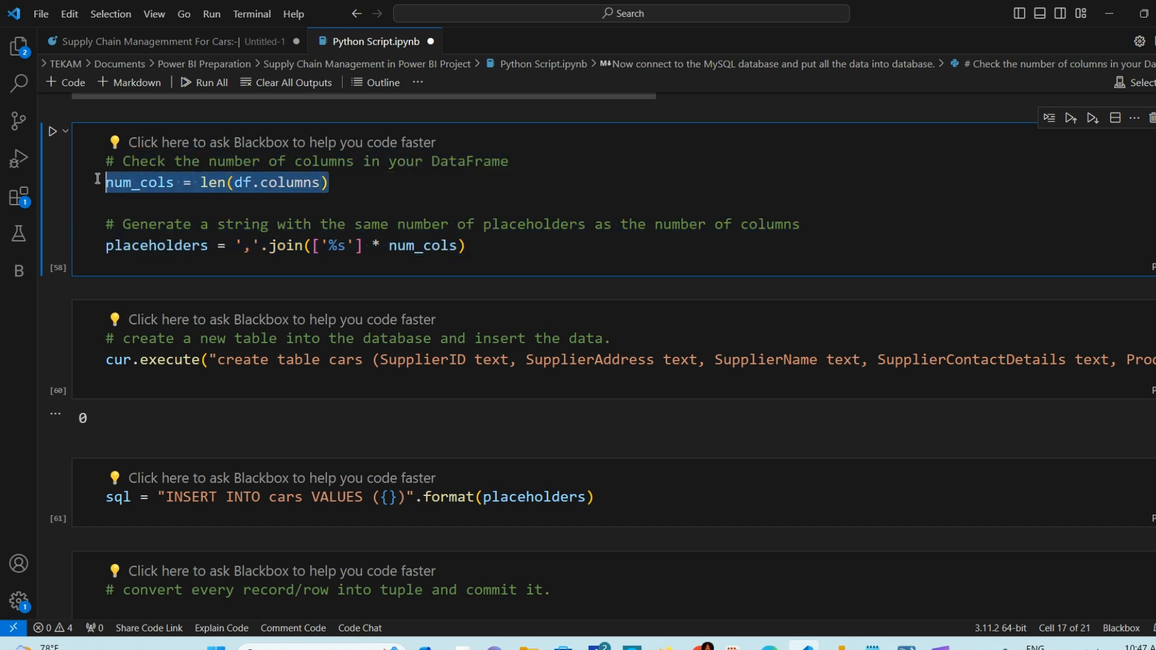
pyautogui.click(347, 183)
pyautogui.click(149, 181)
pyautogui.doubleClick(149, 181)
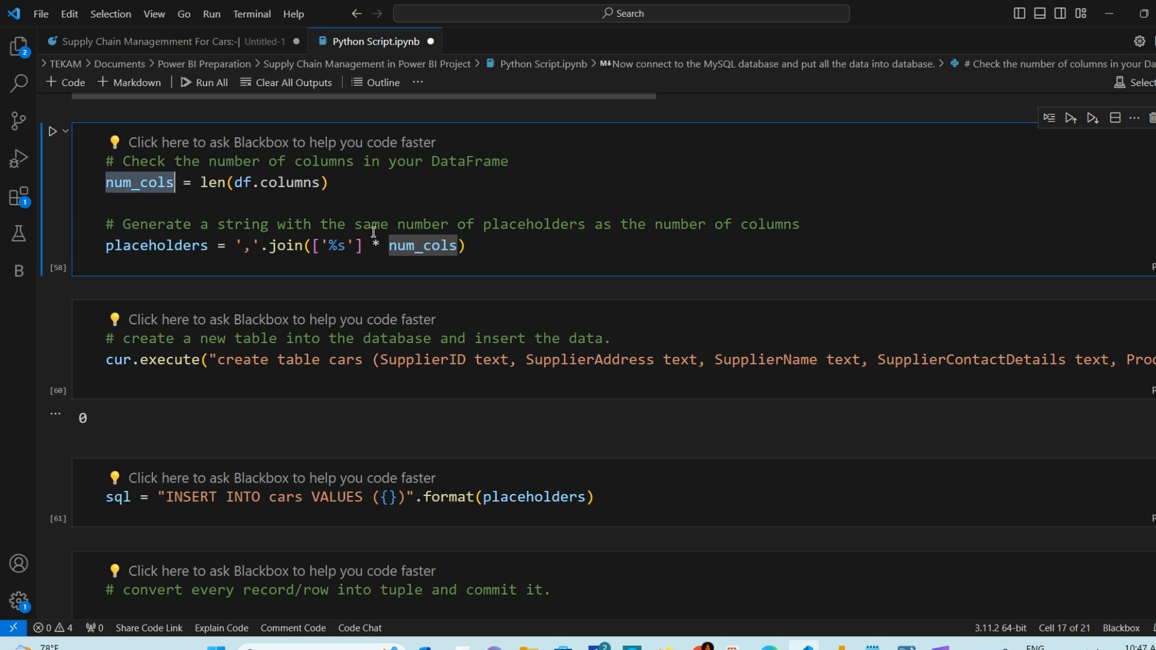
# Step: Highlight the placeholders = ','.join(['%s'] * num_cols) line, then mark the placeholders variable
pyautogui.click(507, 248)
pyautogui.moveTo(491, 243); pyautogui.dragTo(103, 242)
pyautogui.click(168, 245)
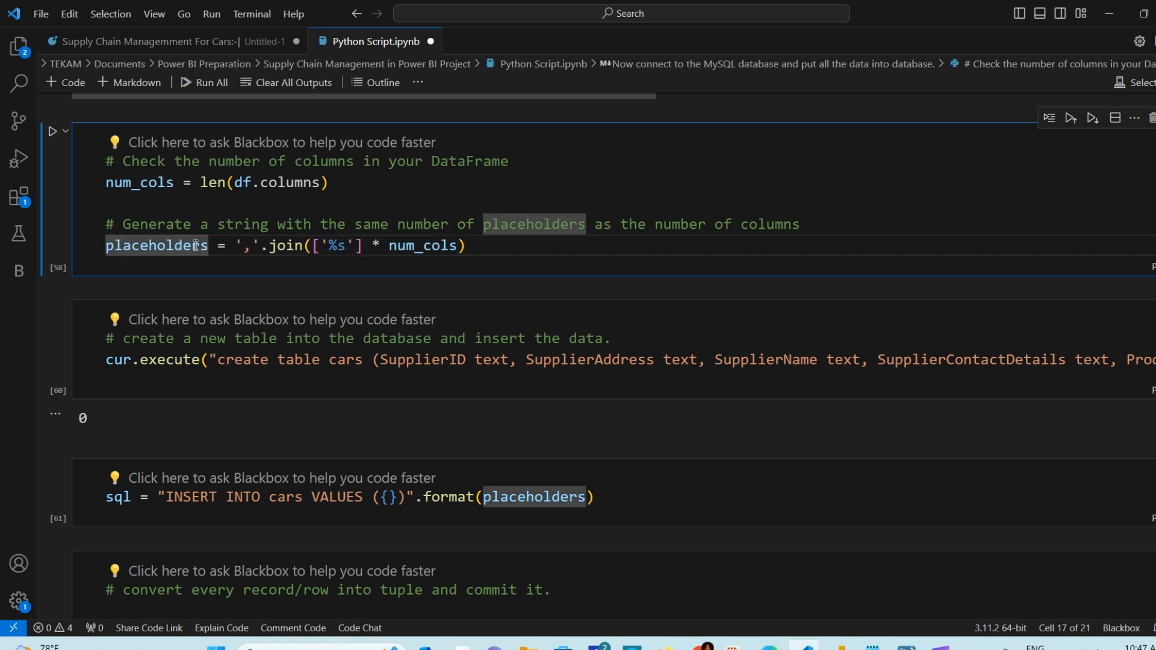
# Step: Highlight the full sql = "INSERT INTO cars VALUES ({})" line, its {} braces and the sql variable
pyautogui.click(624, 492)
pyautogui.moveTo(624, 492); pyautogui.dragTo(72, 493)
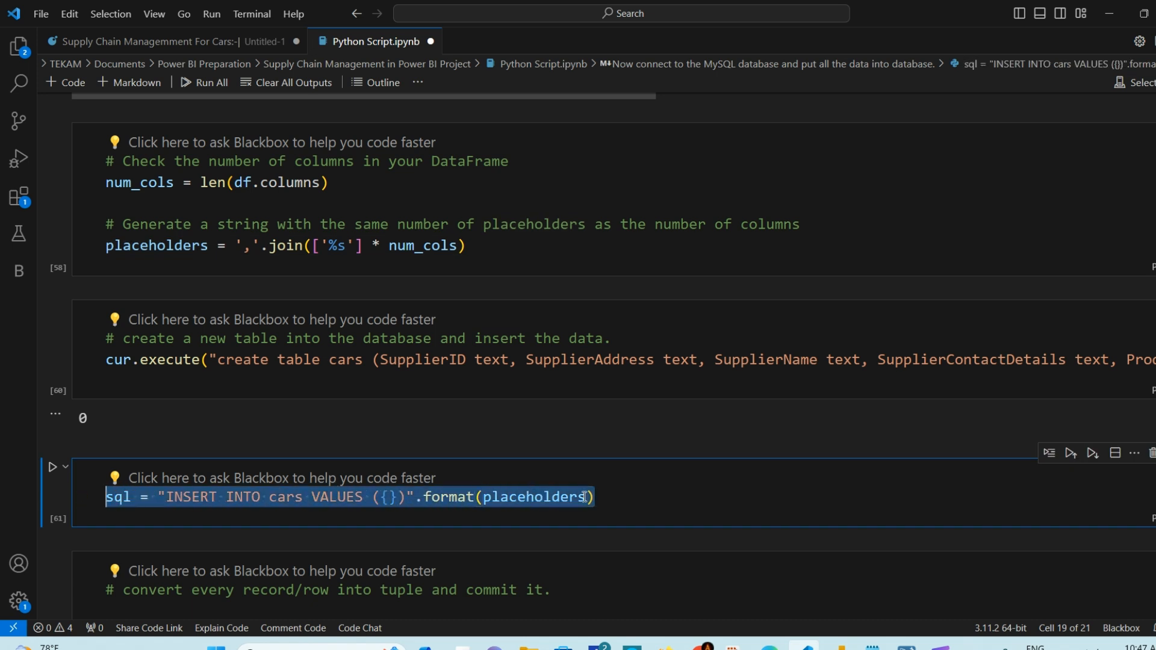
pyautogui.click(640, 493)
pyautogui.click(391, 498)
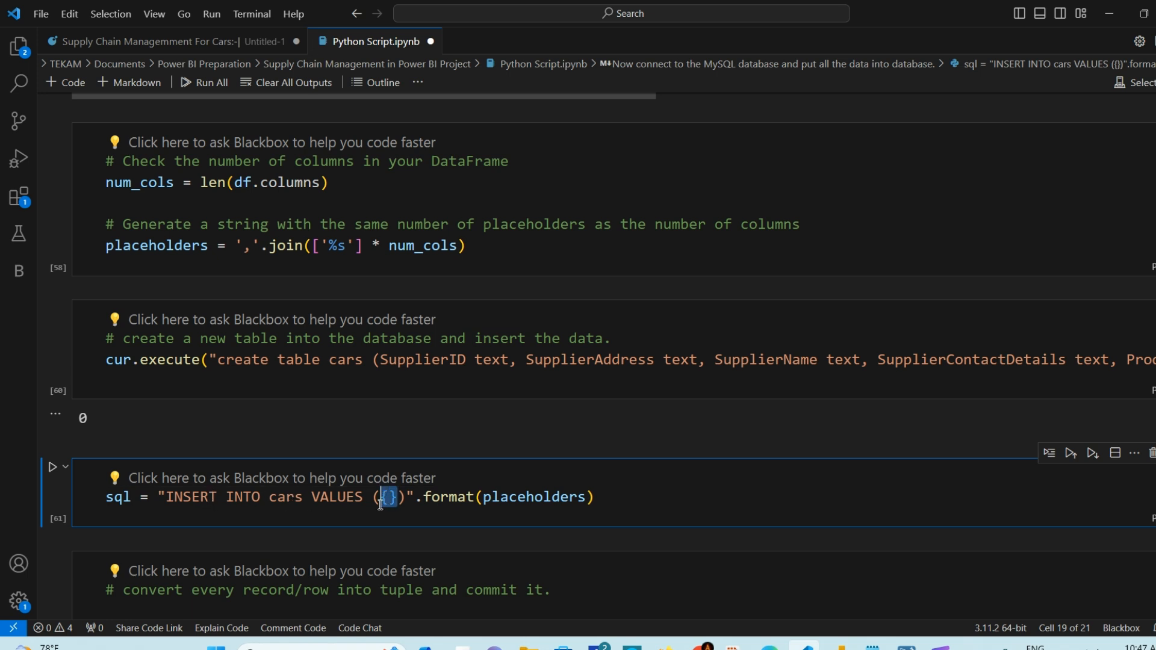
pyautogui.click(607, 495)
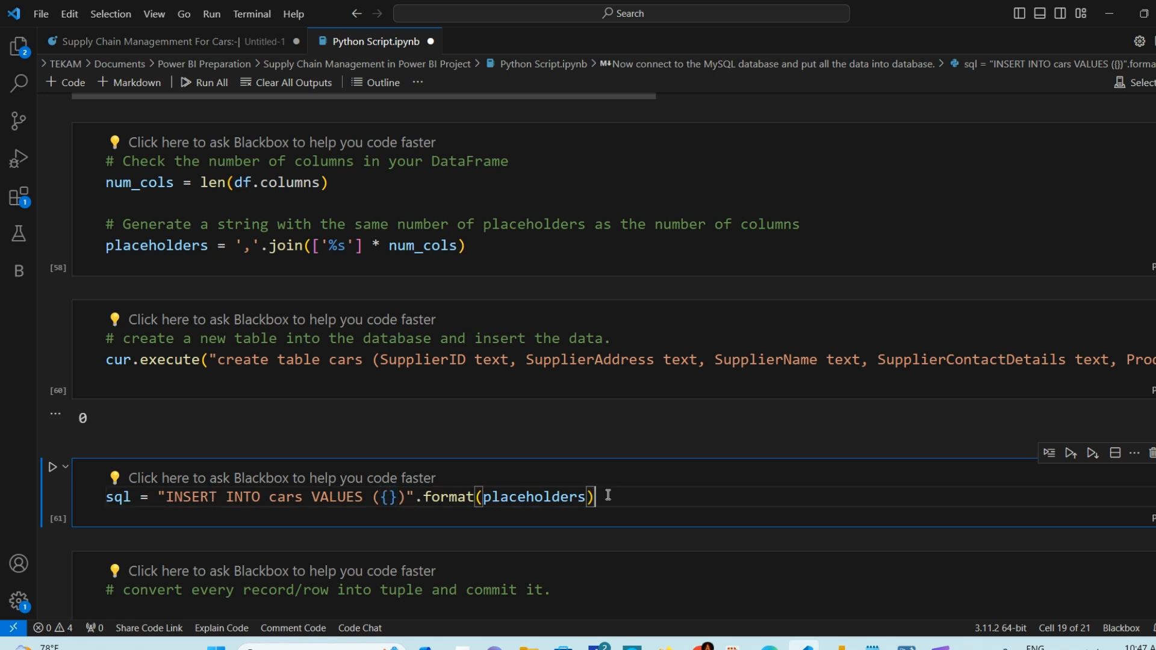
pyautogui.doubleClick(120, 498)
pyautogui.click(606, 501)
# Step: Highlight the entire for i in range(len(df)) loop in the tuple conversion cell, then clear the selection
pyautogui.scroll(-4, 606, 502)
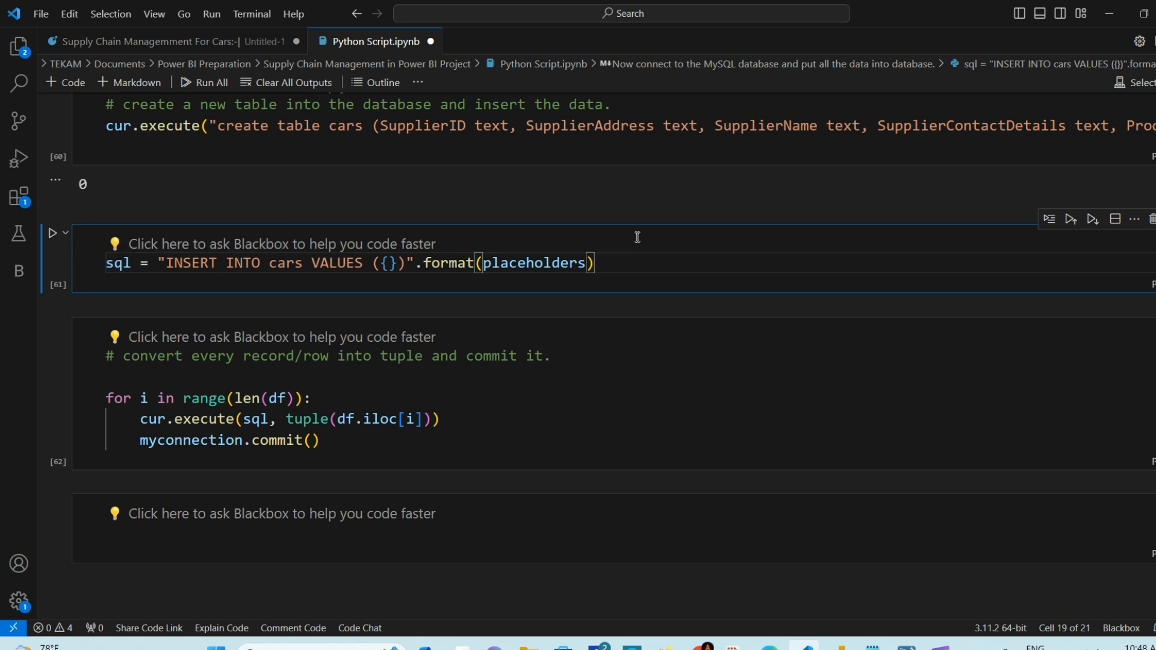
pyautogui.scroll(-1, 476, 381)
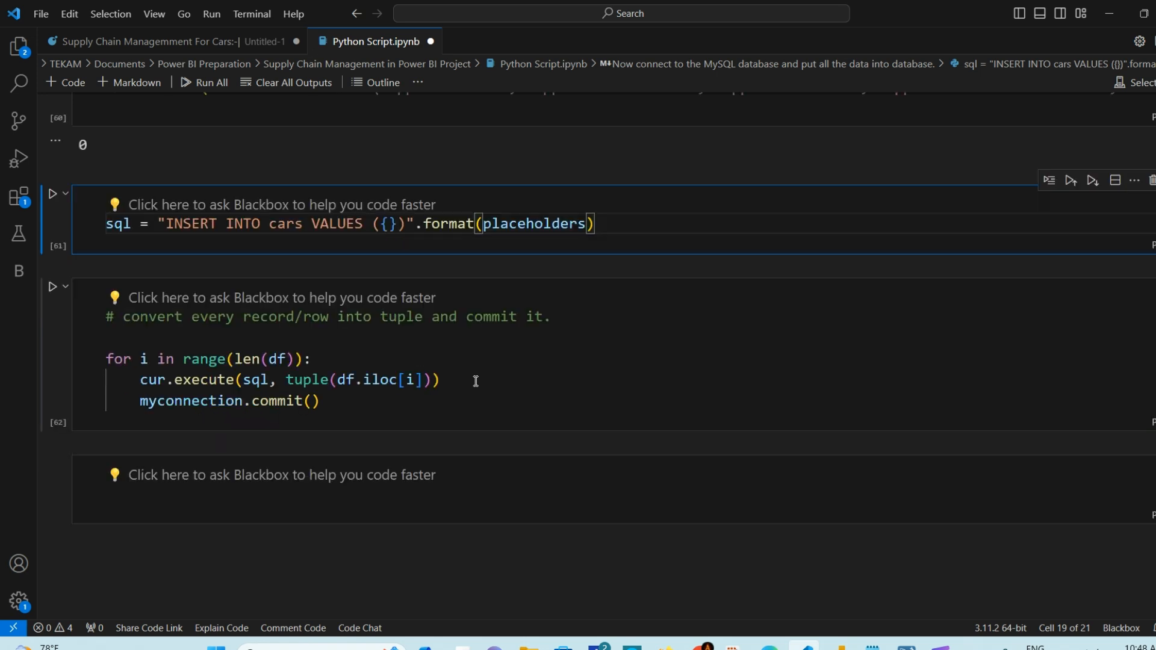
pyautogui.click(332, 402)
pyautogui.hotkey('shift', 'Up')
pyautogui.hotkey('shift', 'Up')
pyautogui.hotkey('shift', 'Home')
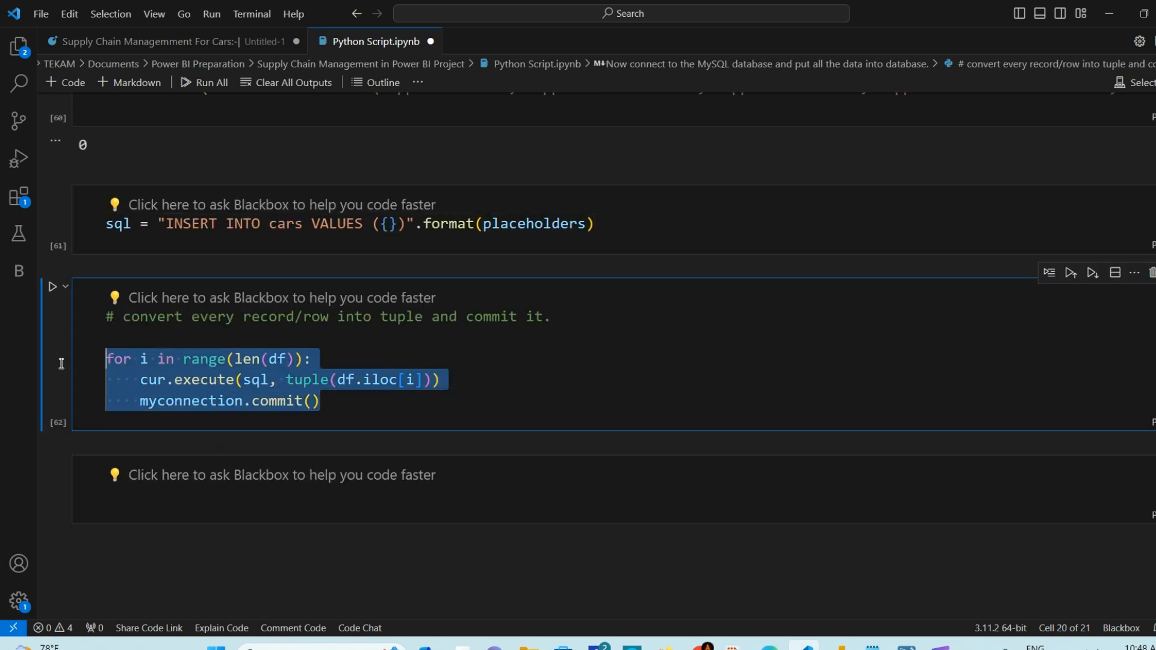
pyautogui.click(347, 408)
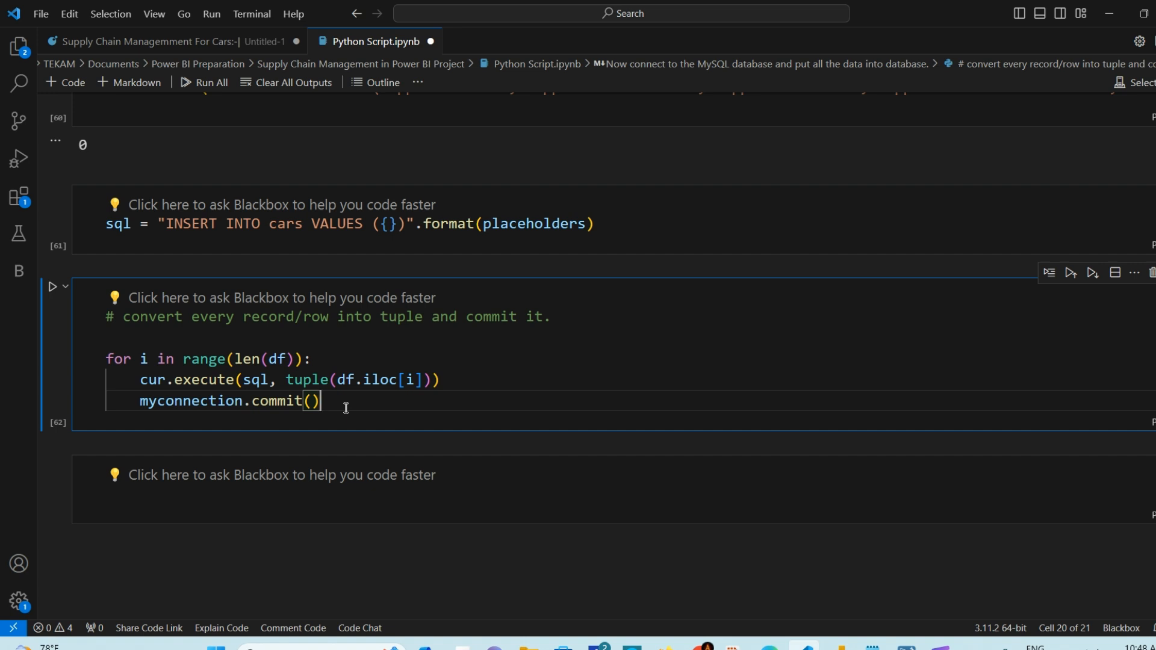
# Step: Highlight the cur.execute(sql, tuple(df.iloc[i])) line inside the loop, then clear the selection
pyautogui.click(440, 380)
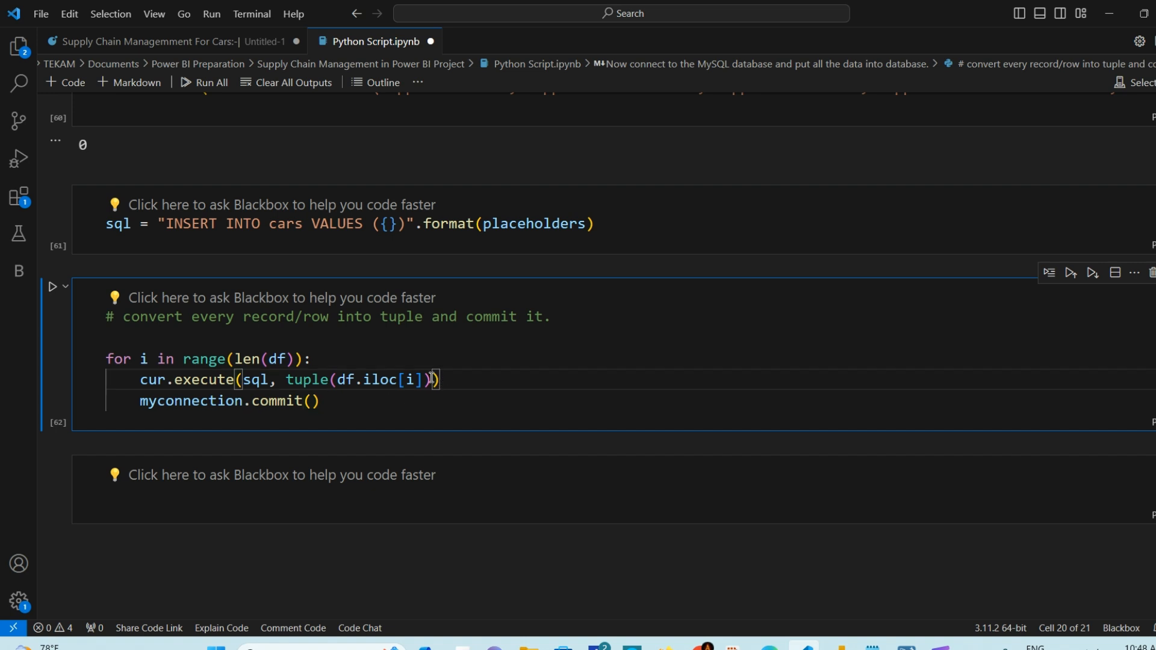
pyautogui.moveTo(441, 379); pyautogui.dragTo(131, 380)
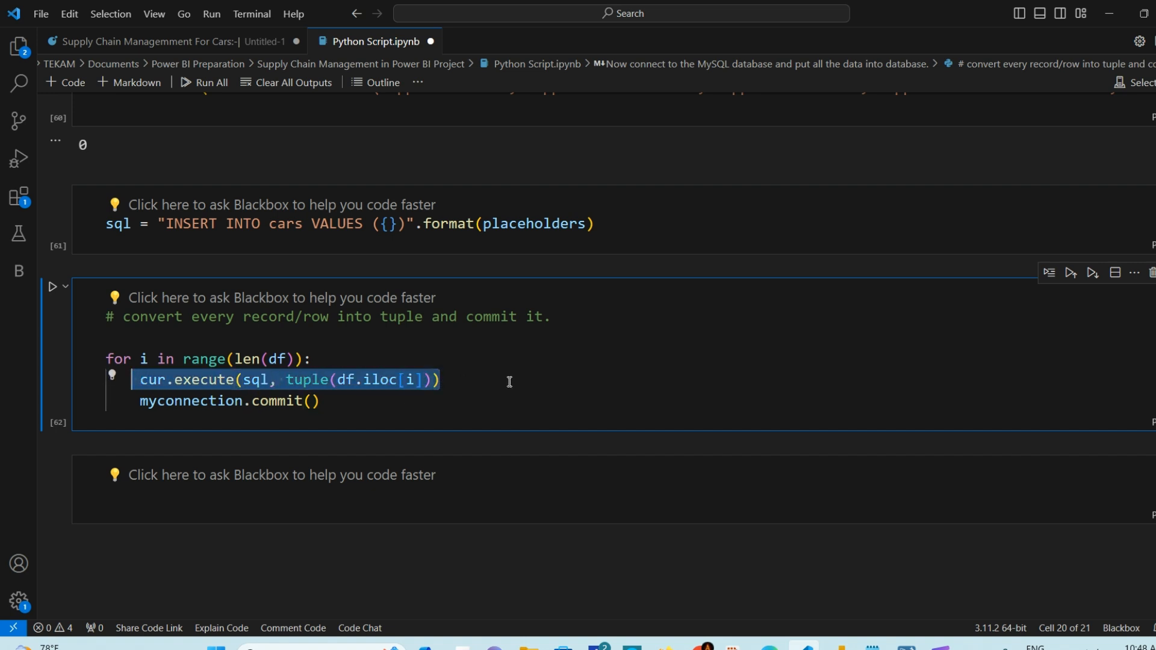
pyautogui.click(449, 380)
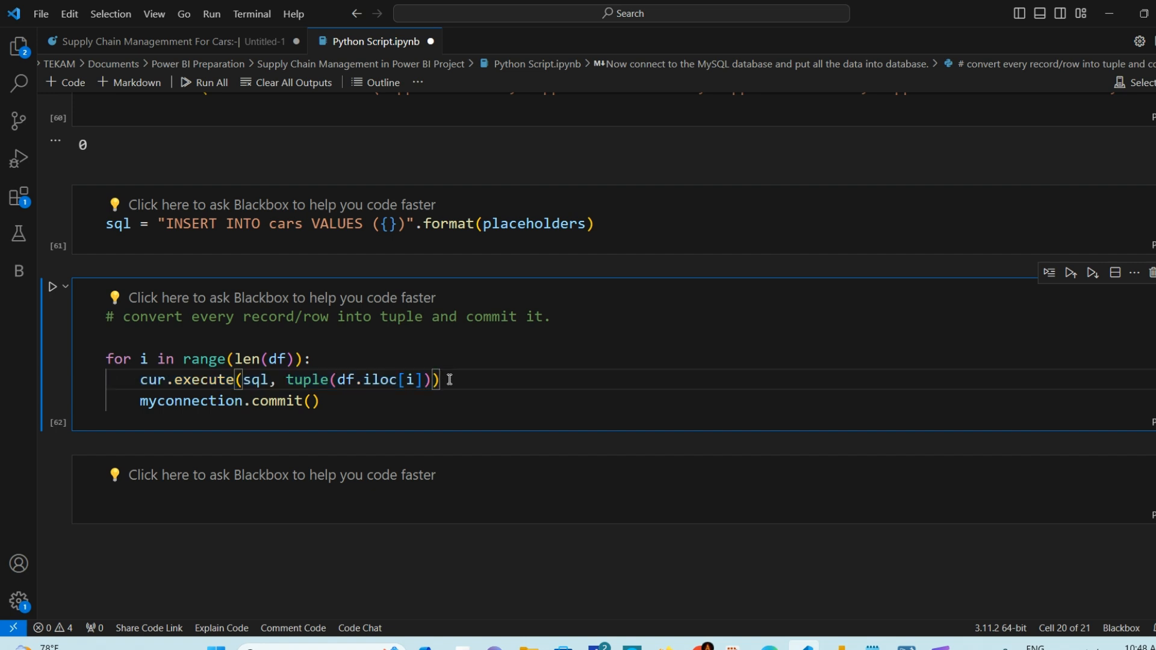
# Step: Highlight the myconnection.commit() line in the loop twice, then switch to MySQL Workbench
pyautogui.click(345, 401)
pyautogui.moveTo(346, 401); pyautogui.dragTo(143, 400)
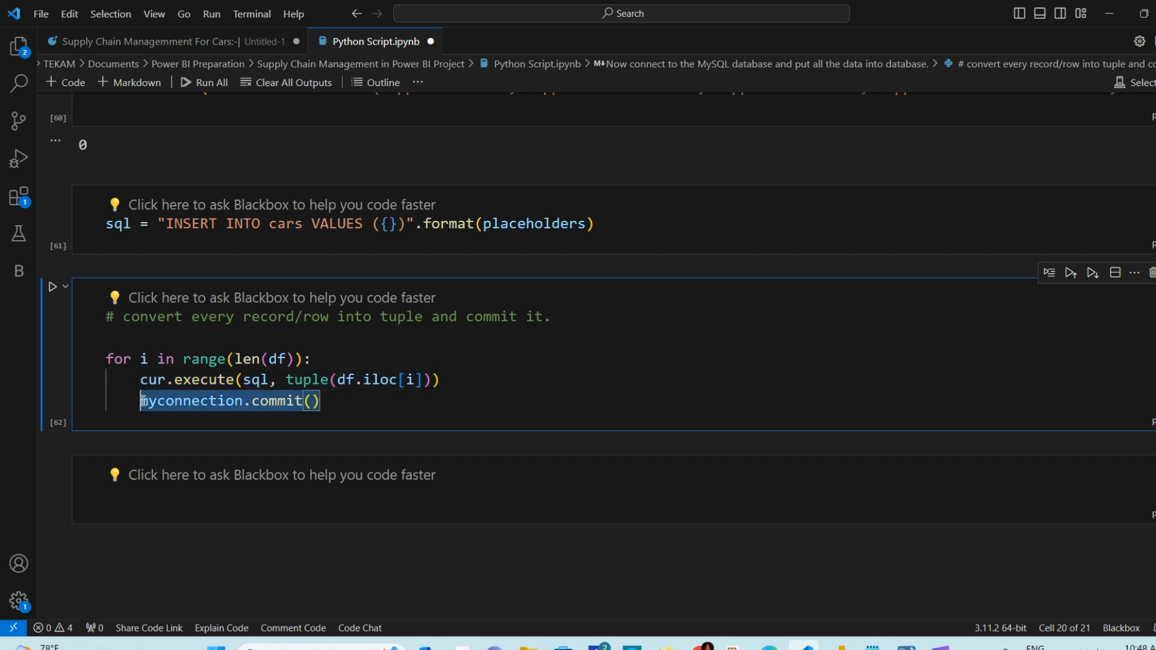
pyautogui.click(353, 401)
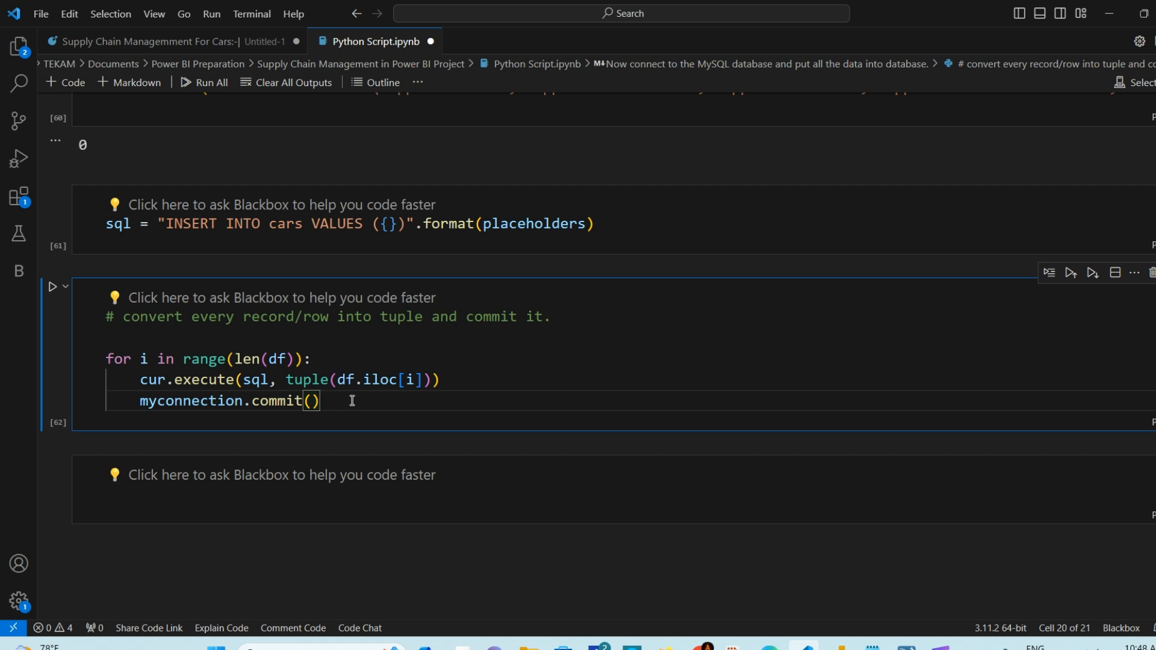
pyautogui.moveTo(340, 401); pyautogui.dragTo(132, 406)
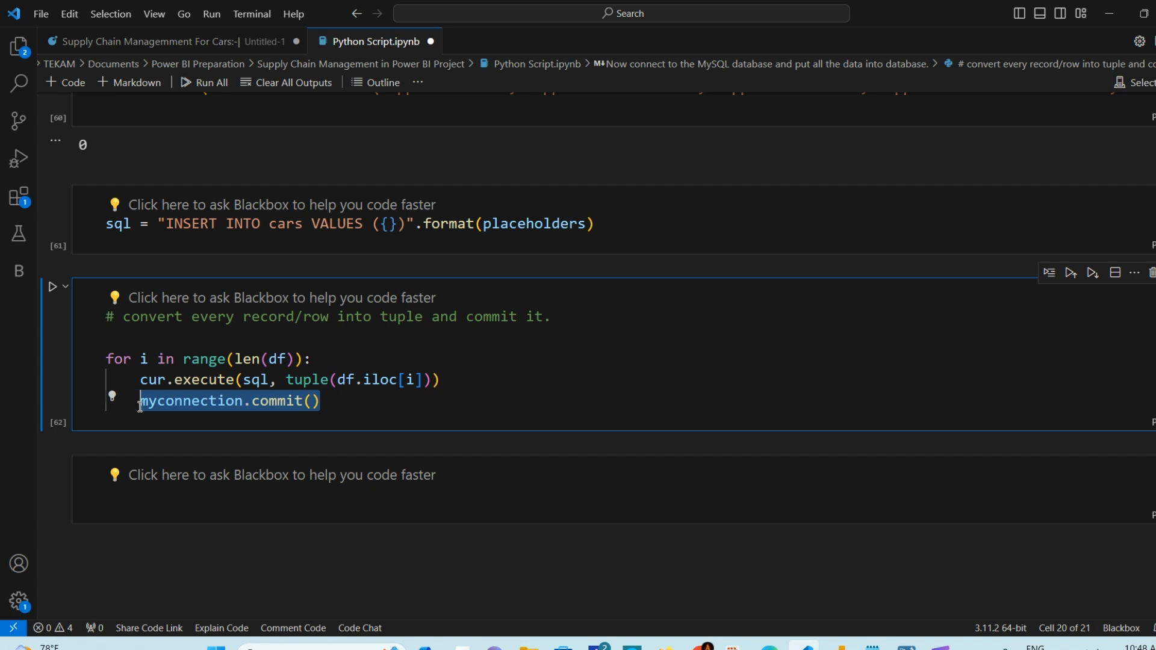
pyautogui.click(395, 412)
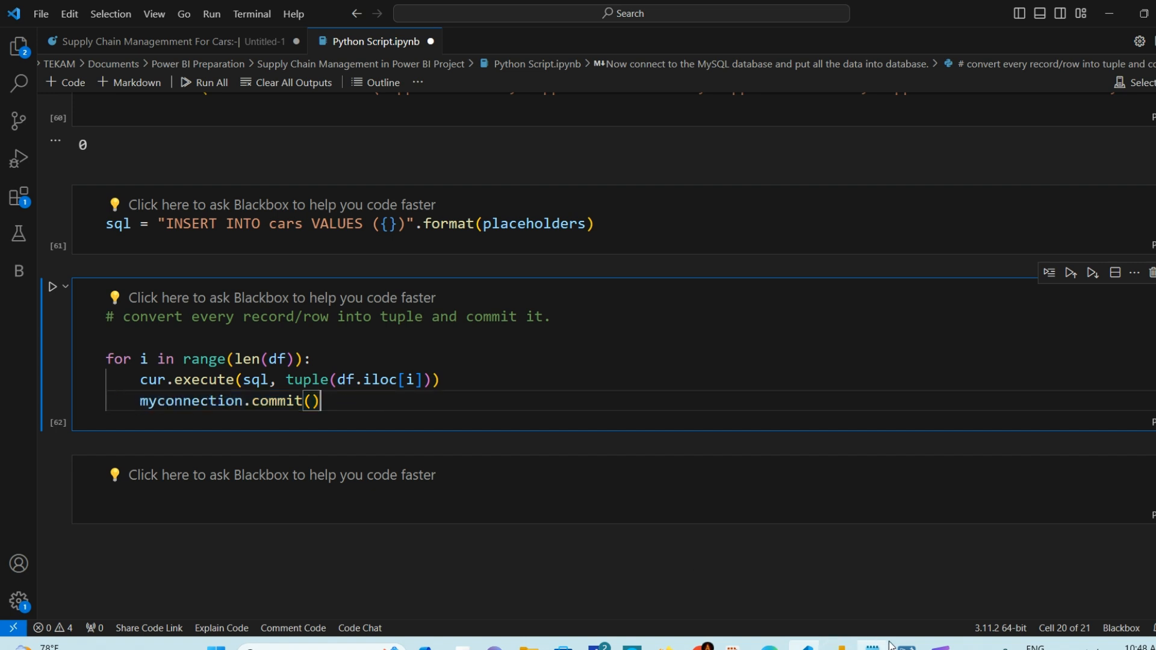
pyautogui.moveTo(906, 645)
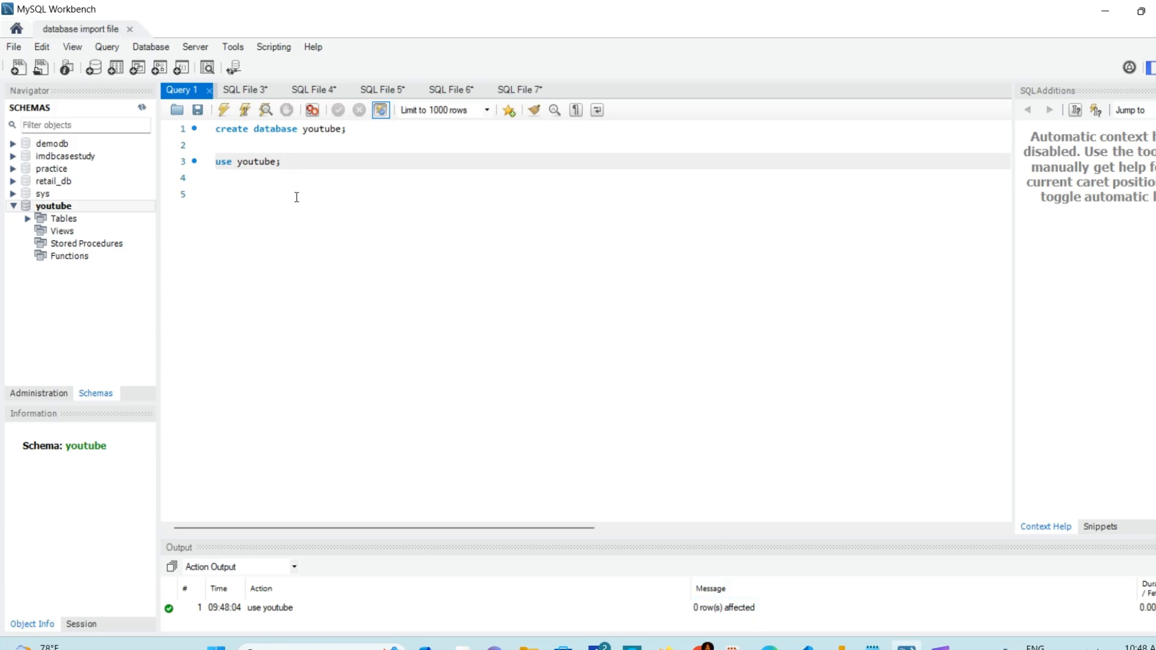
# Step: Refresh the schemas list, expand the youtube database's tables, and select the cars table to view its columns
pyautogui.click(143, 109)
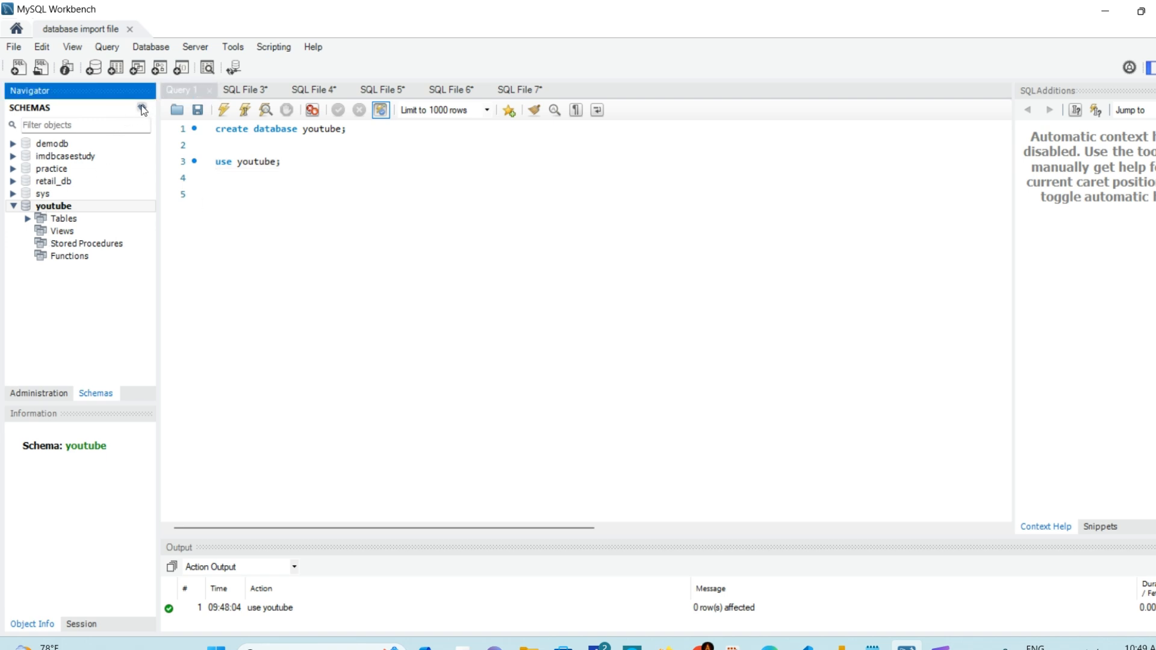
pyautogui.click(27, 219)
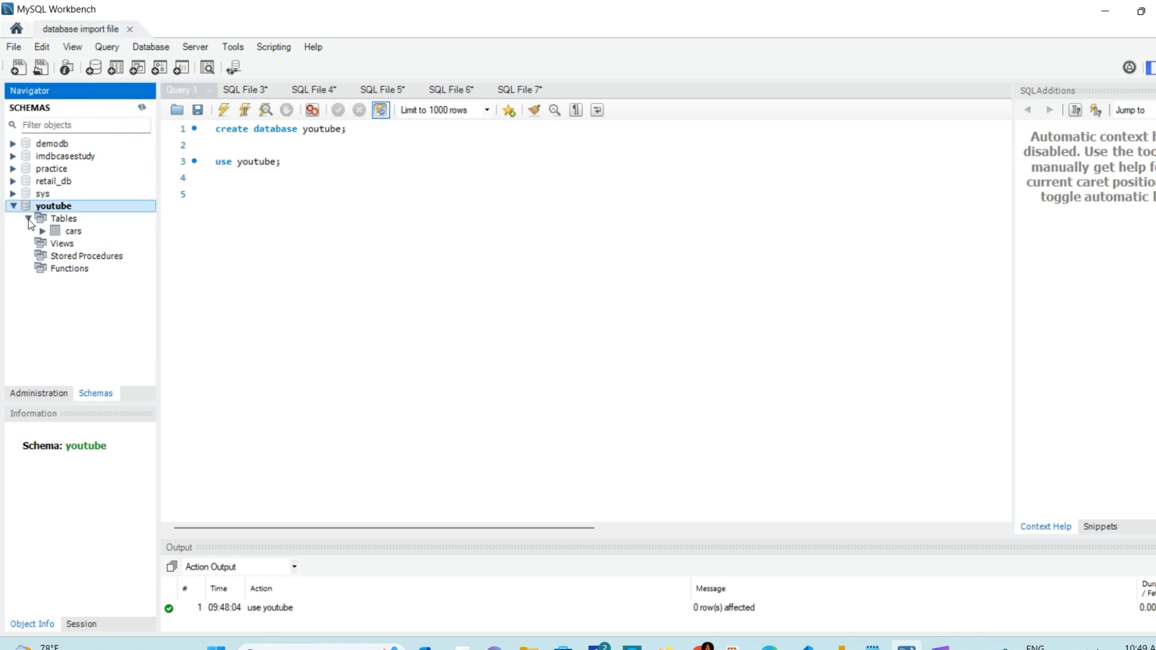
pyautogui.click(76, 233)
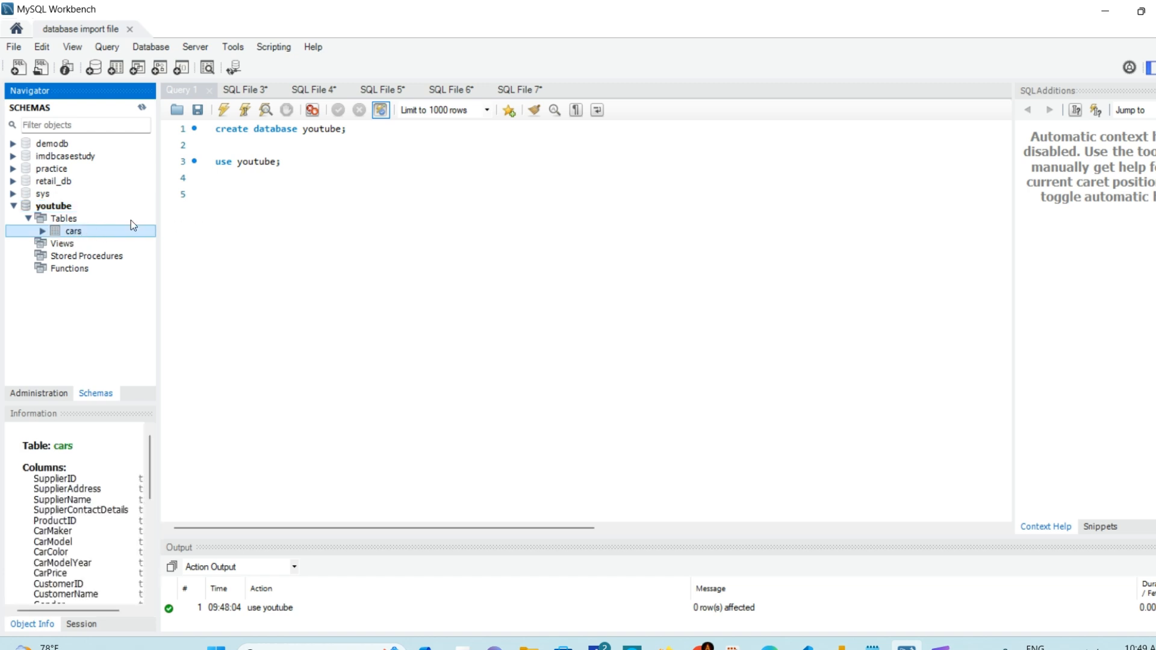
# Step: Run the query select * from cars; on line 5 of Query 1 and enlarge the result grid
pyautogui.click(222, 203)
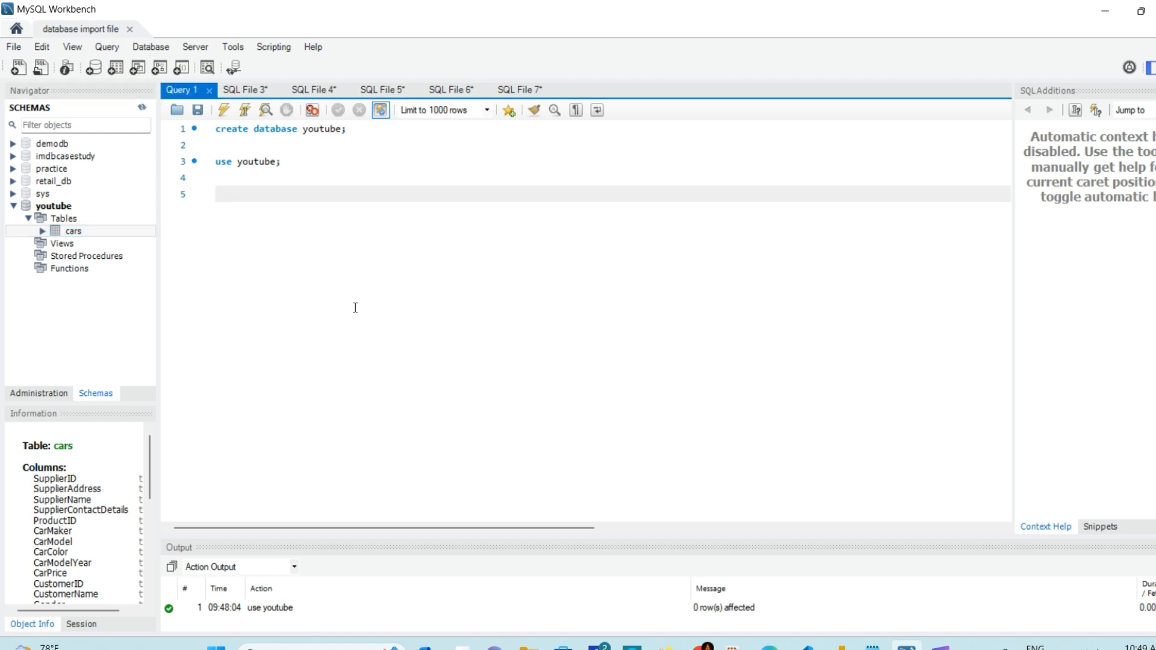
pyautogui.write('select * from cars;')
pyautogui.moveTo(349, 194); pyautogui.dragTo(186, 191)
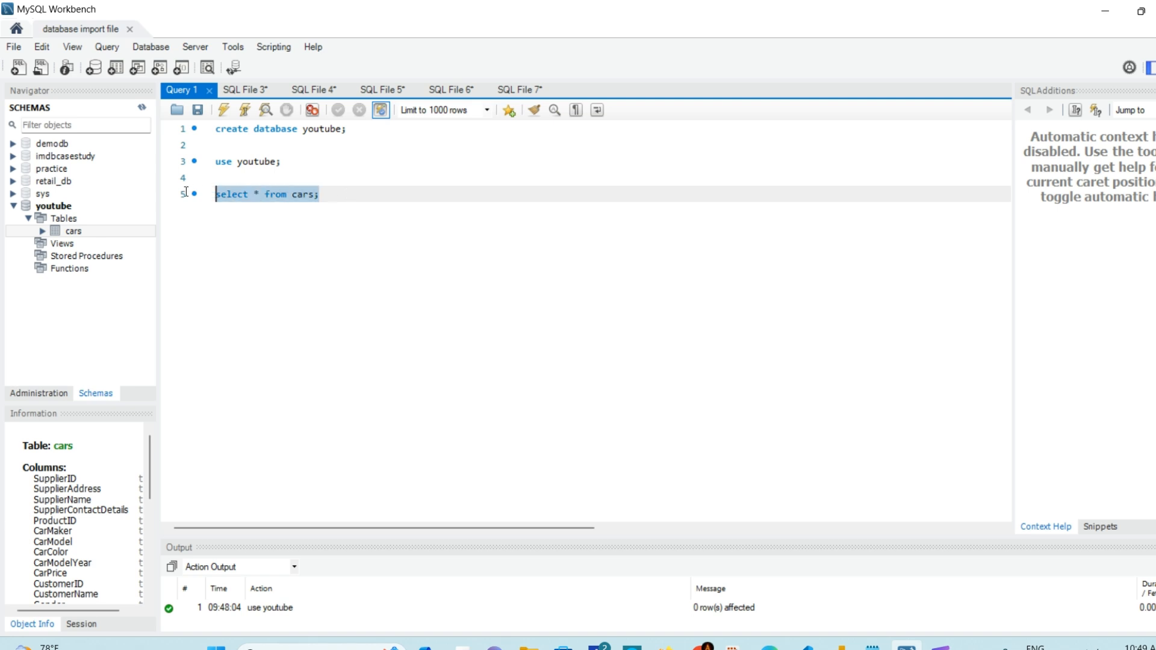
pyautogui.click(222, 112)
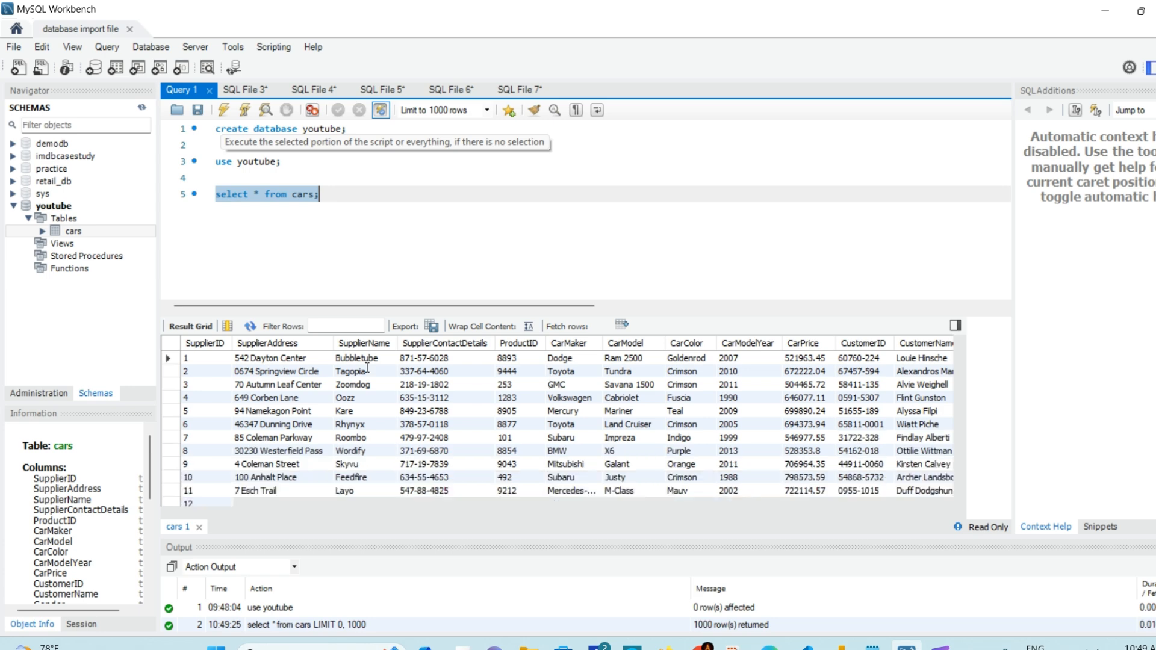
pyautogui.click(719, 271)
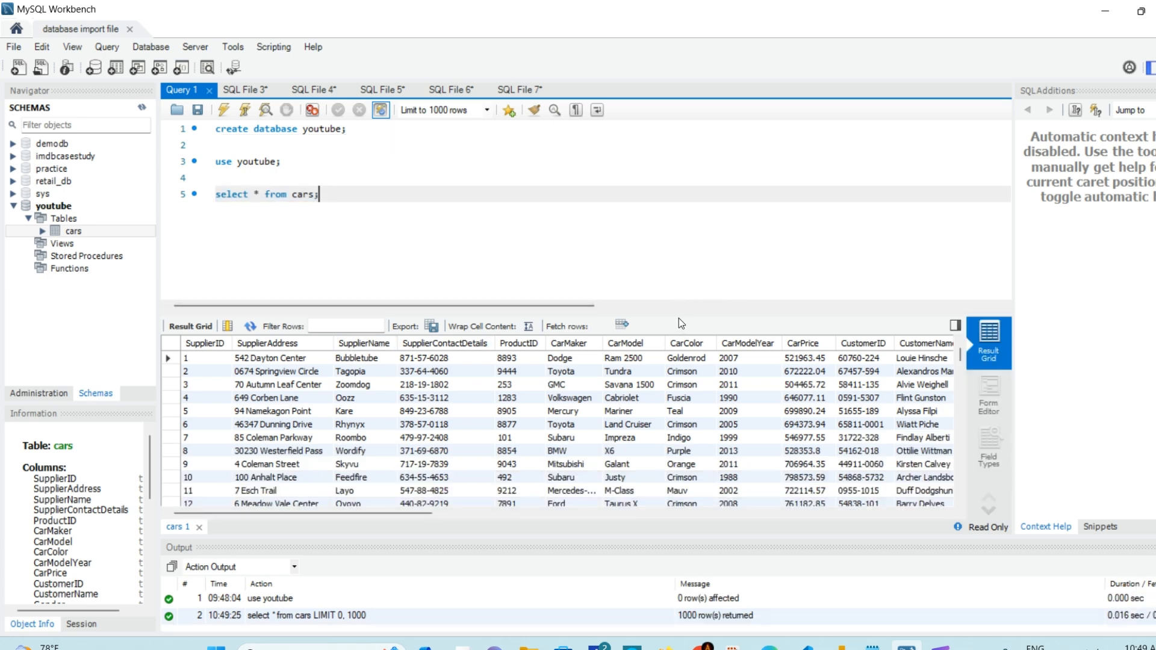
pyautogui.moveTo(678, 315); pyautogui.dragTo(682, 260)
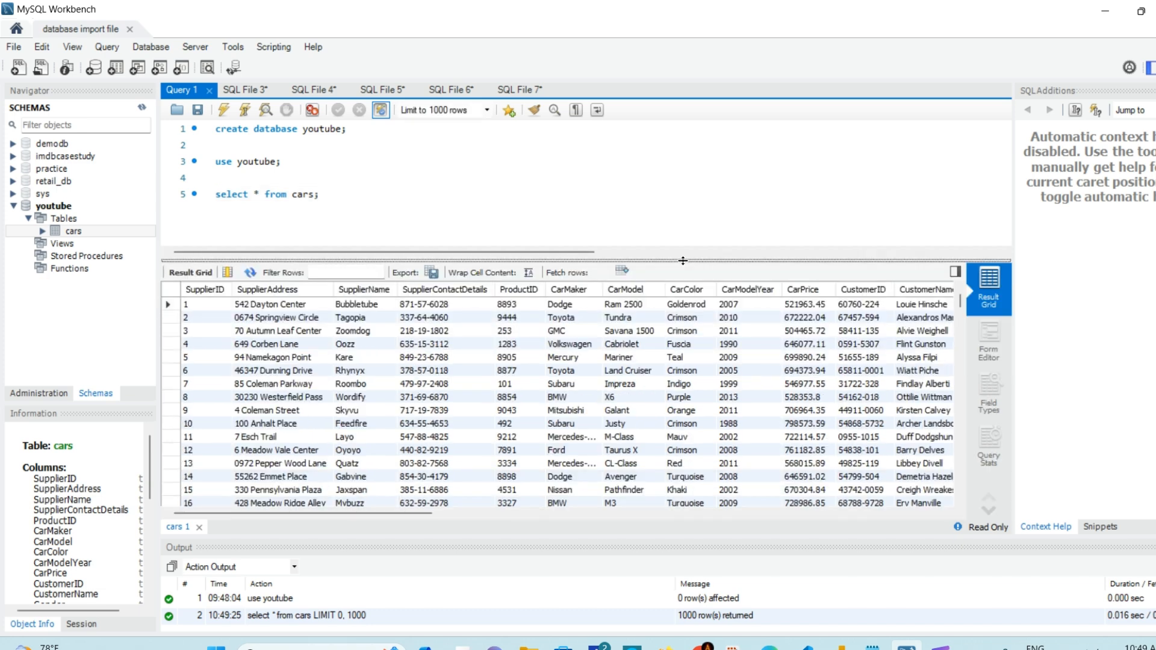
pyautogui.click(400, 195)
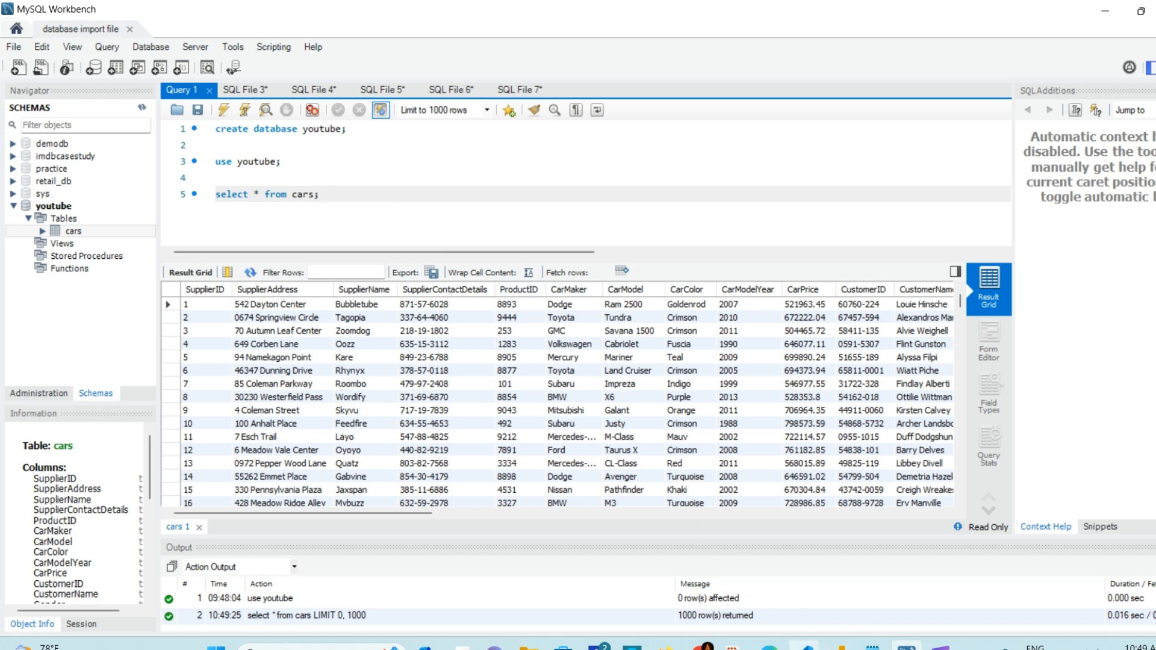
# Step: Switch to Visual Studio Code, review the notebook cells from the df.head(2) previews to the insert loop, and return to MySQL Workbench
pyautogui.click(807, 646)
pyautogui.scroll(-1, 725, 435)
pyautogui.scroll(3, 725, 436)
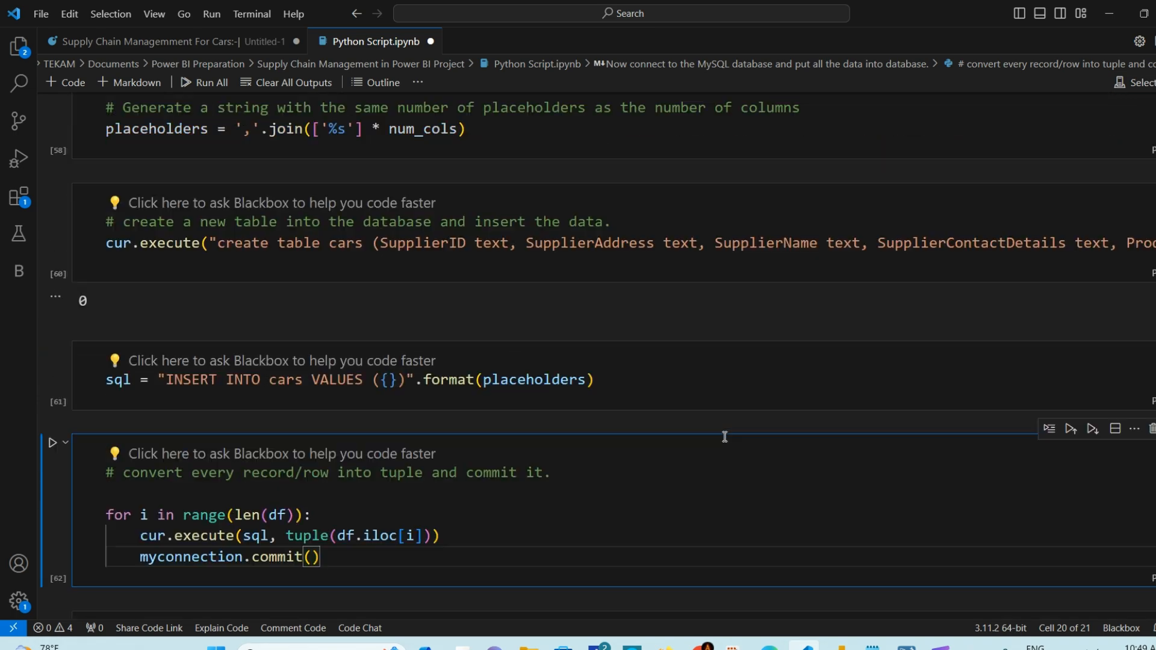
pyautogui.scroll(10, 725, 436)
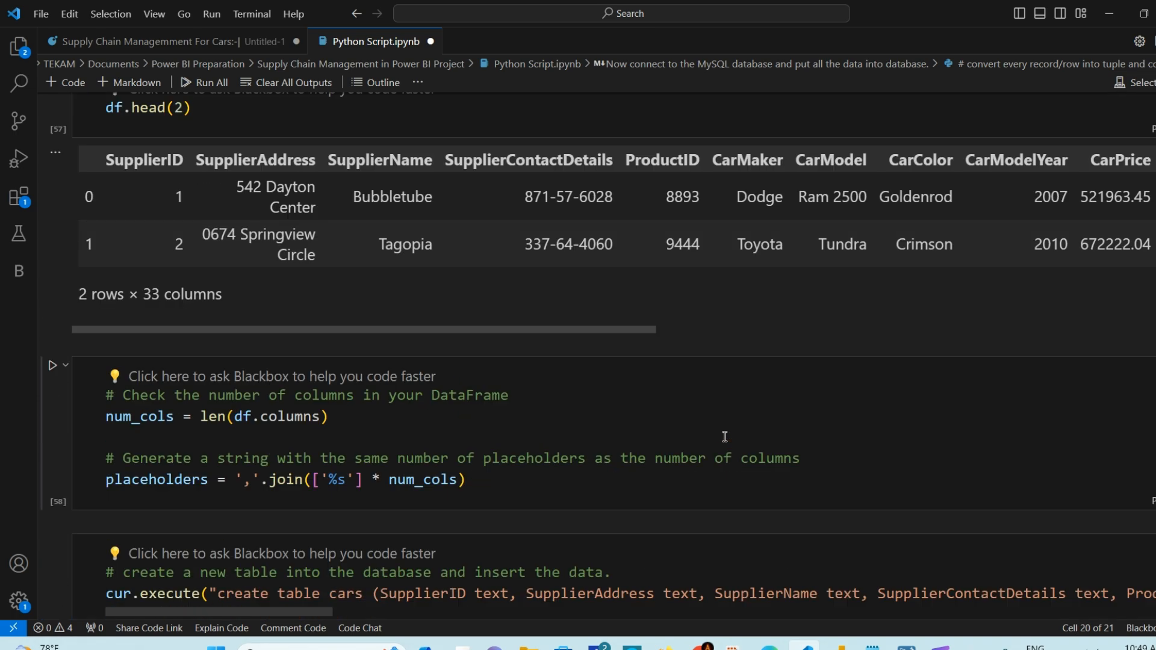
pyautogui.scroll(3, 752, 311)
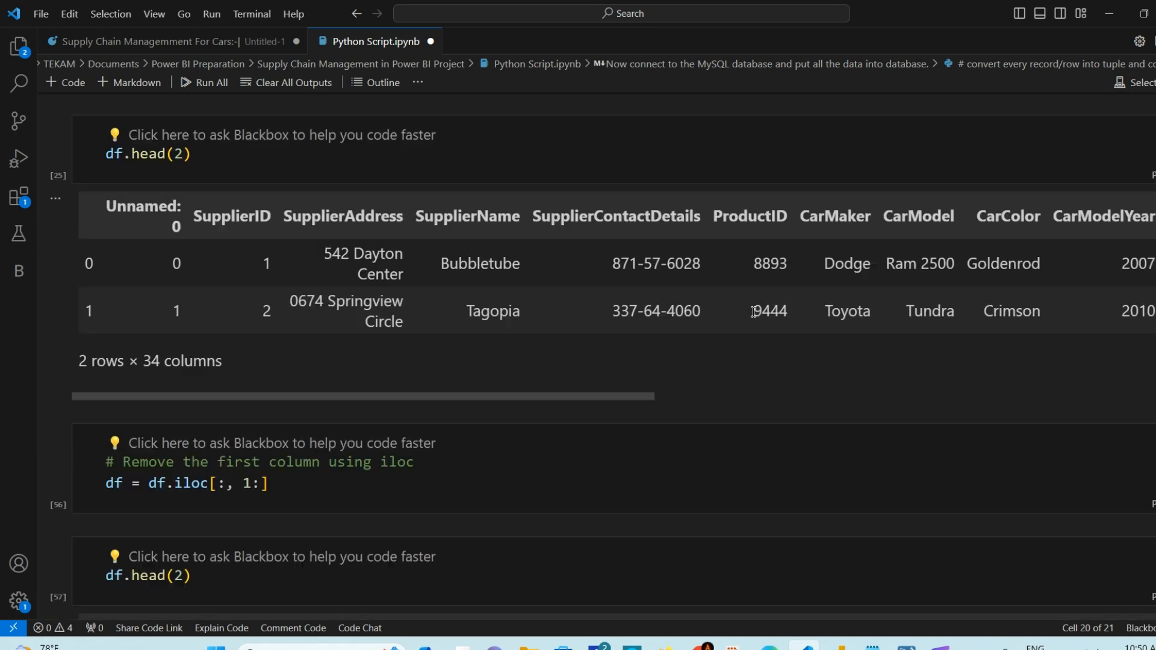
pyautogui.scroll(-8, 752, 311)
pyautogui.scroll(-10, 752, 312)
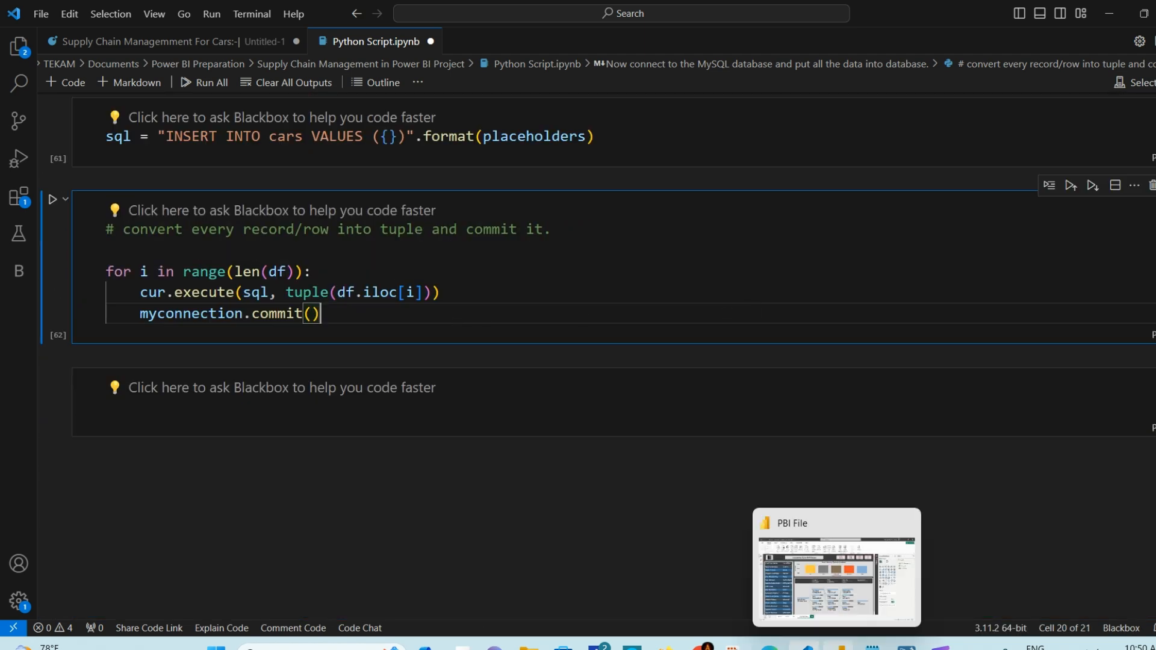
pyautogui.click(907, 646)
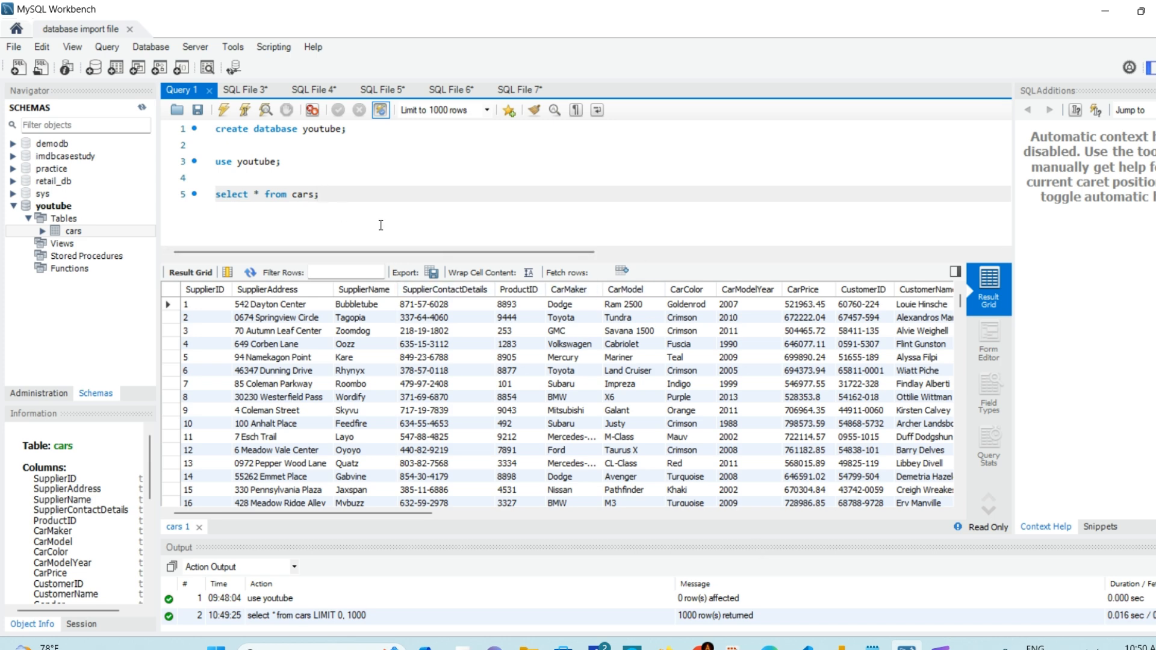
# Step: Switch to the PBI File report in Power BI Desktop, start a new report, and show the existing report's Home page
pyautogui.click(838, 646)
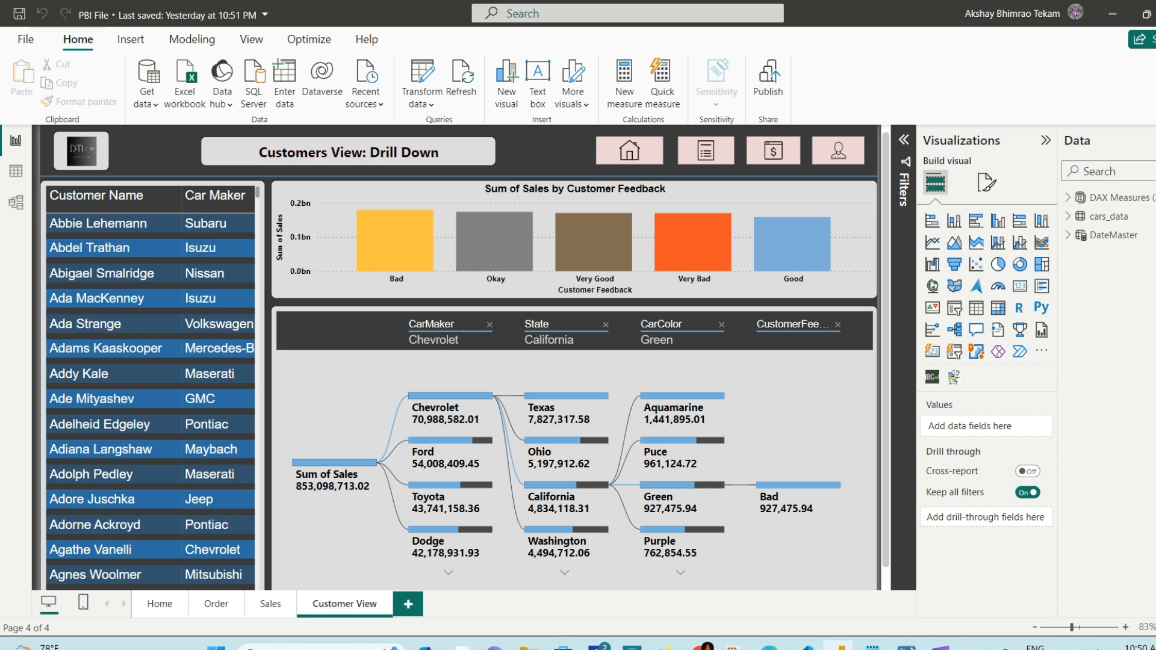
pyautogui.click(25, 40)
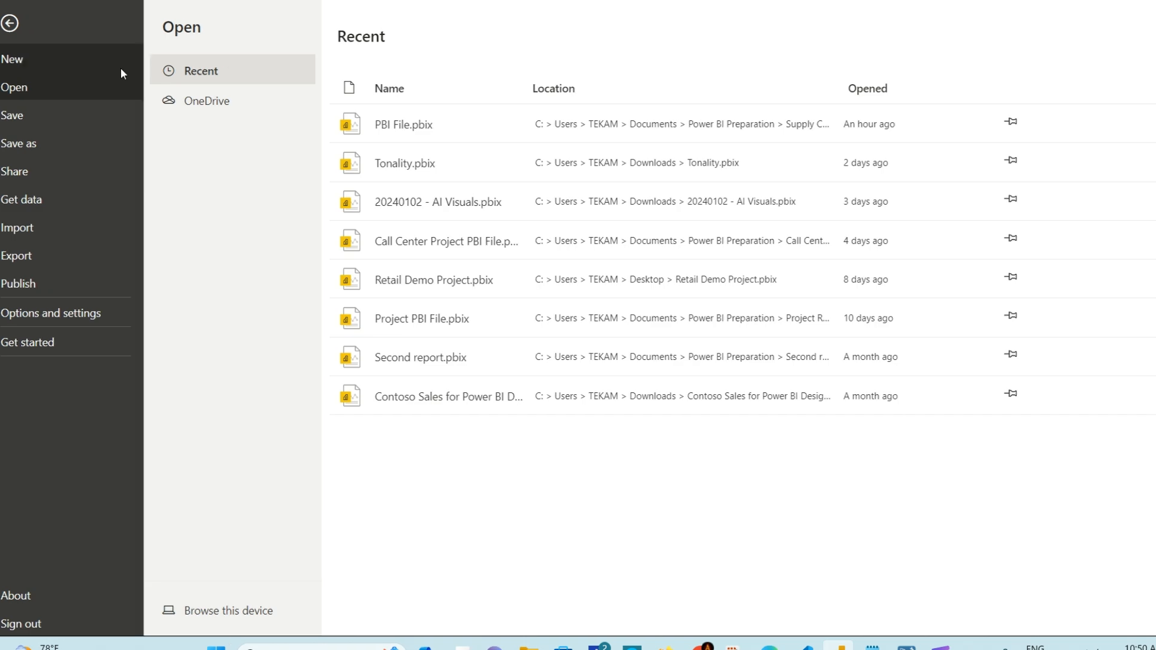
pyautogui.press('Escape')
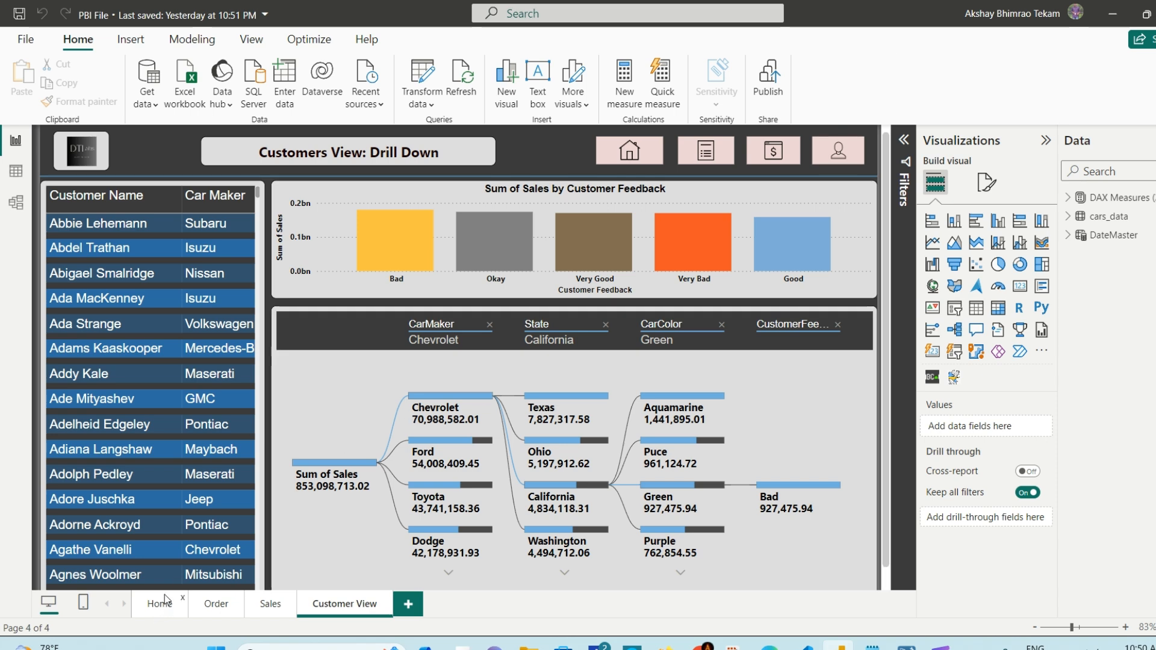
pyautogui.keyDown('ctrl'); pyautogui.click(838, 145); pyautogui.keyUp('ctrl')
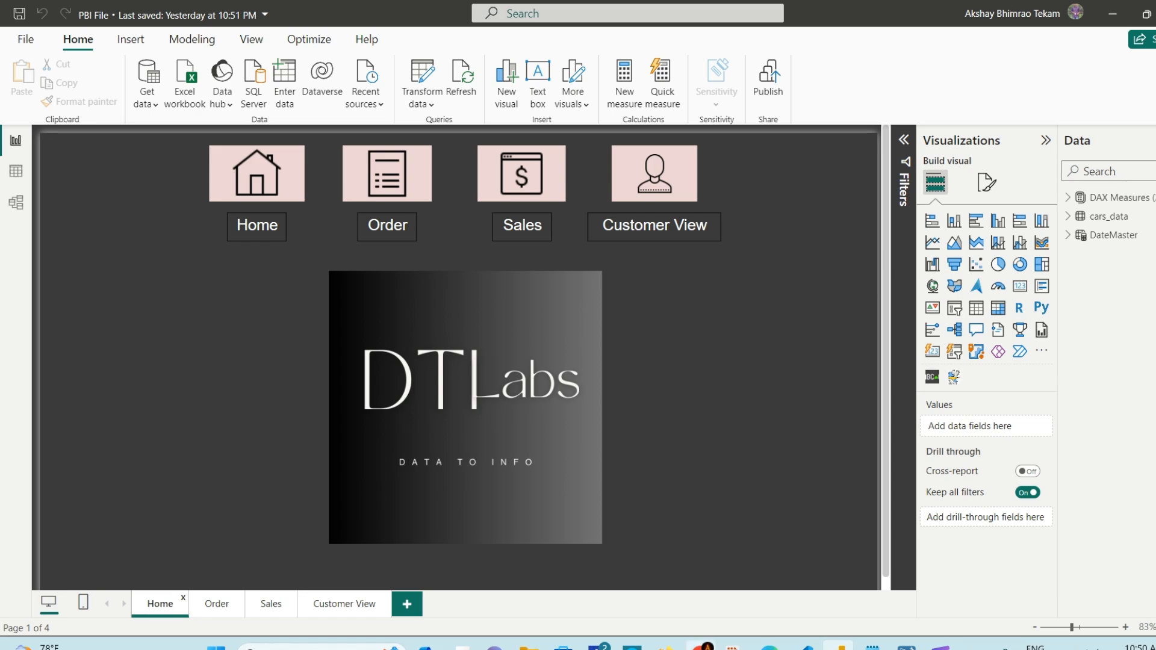
# Step: Switch to Chrome and review the project article from the Flow of the Project through the Python code, MySQL import and Data Cleaning sections
pyautogui.click(696, 644)
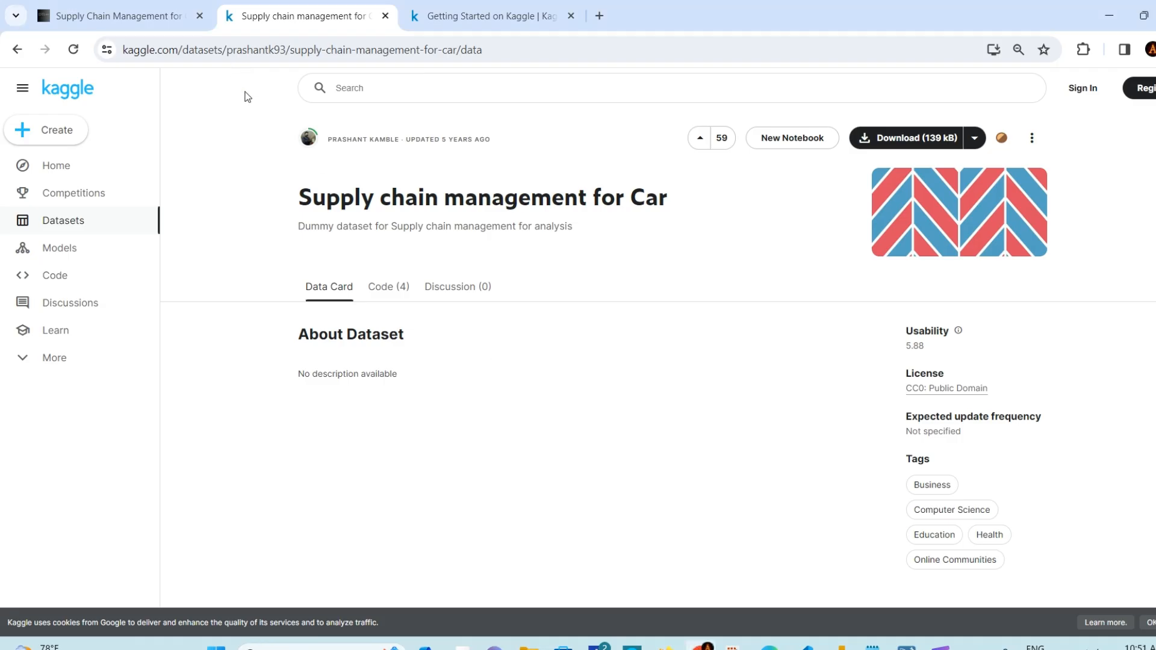
pyautogui.click(116, 1)
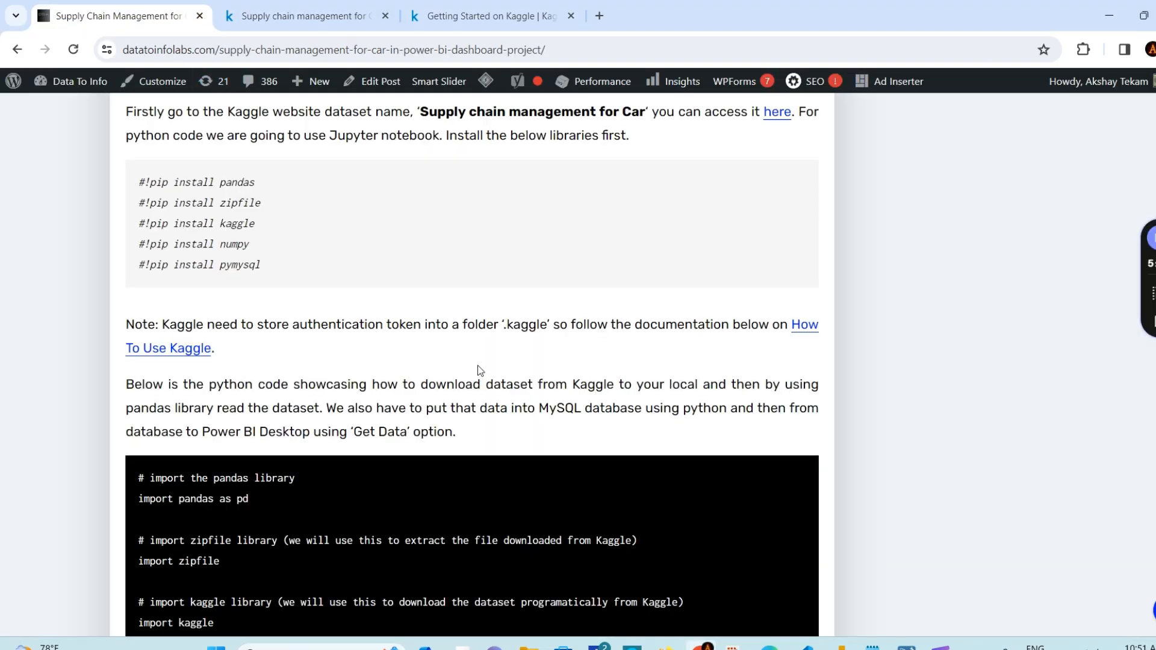
pyautogui.scroll(5, 583, 369)
pyautogui.scroll(10, 584, 369)
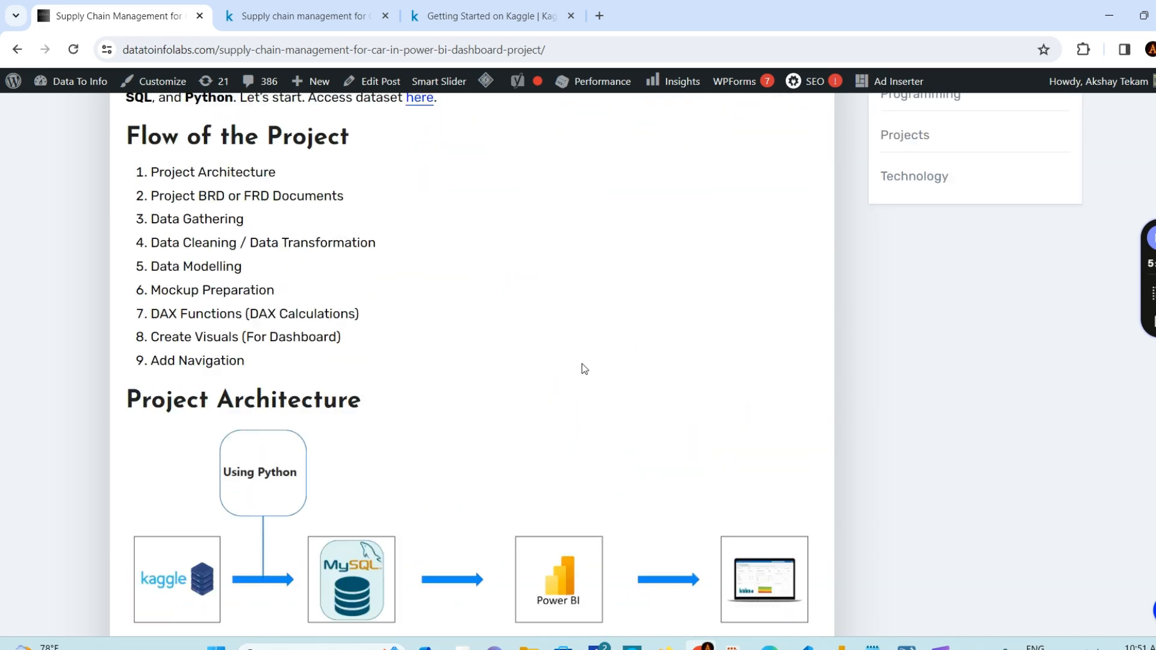
pyautogui.scroll(-15, 584, 369)
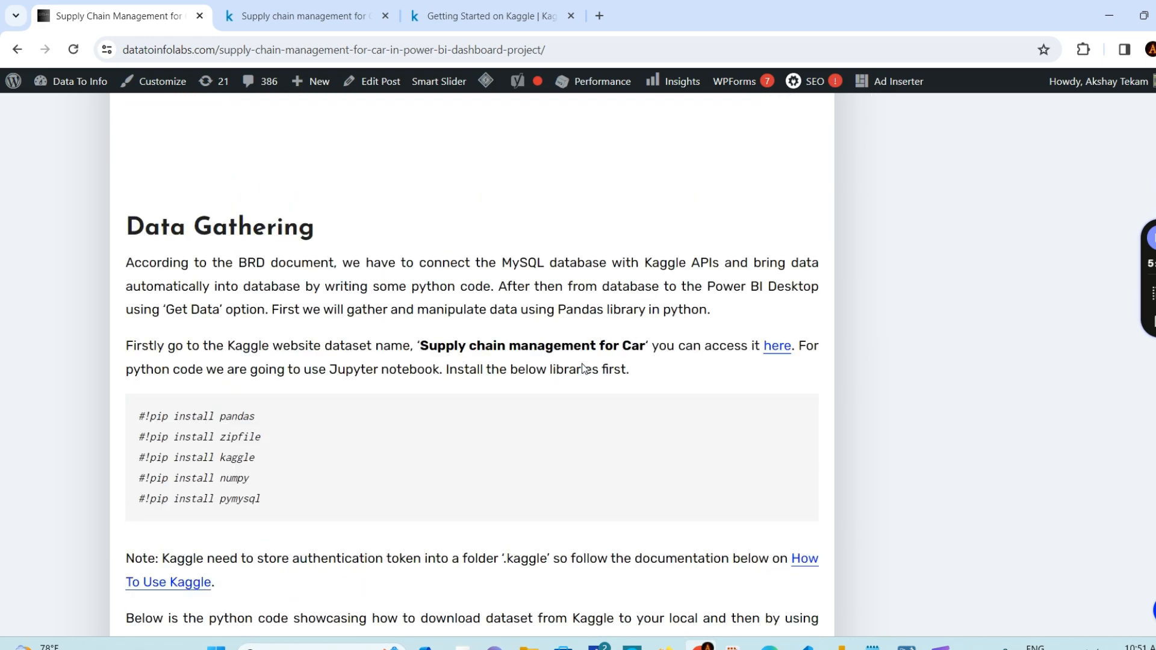
pyautogui.scroll(-13, 584, 369)
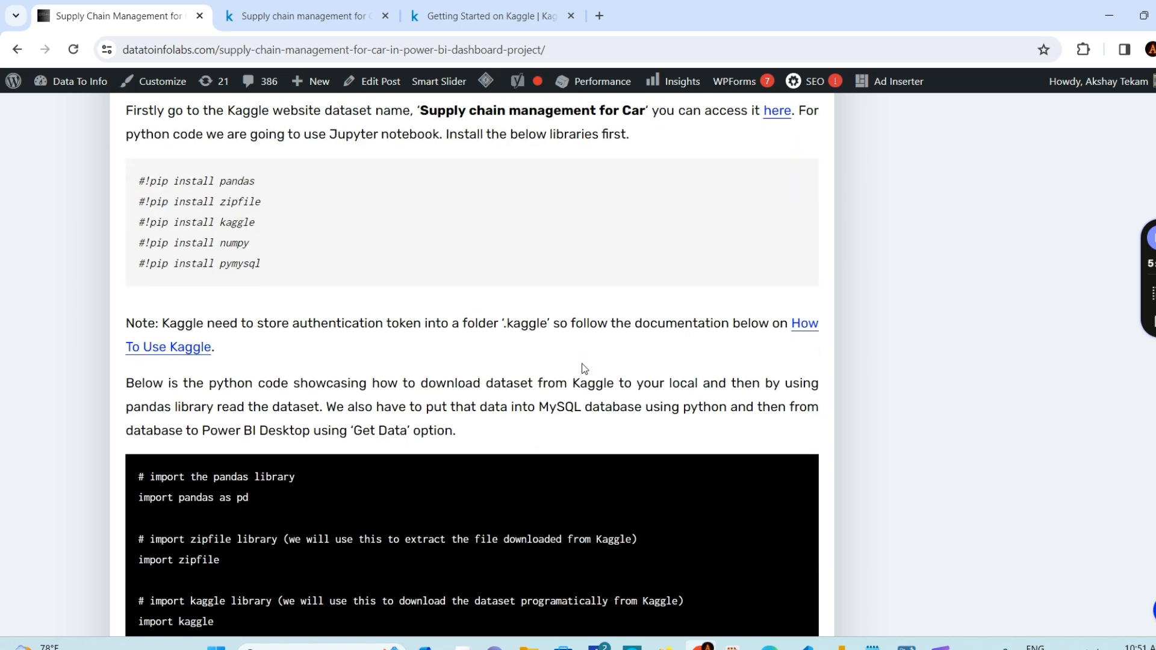
pyautogui.scroll(-6, 584, 369)
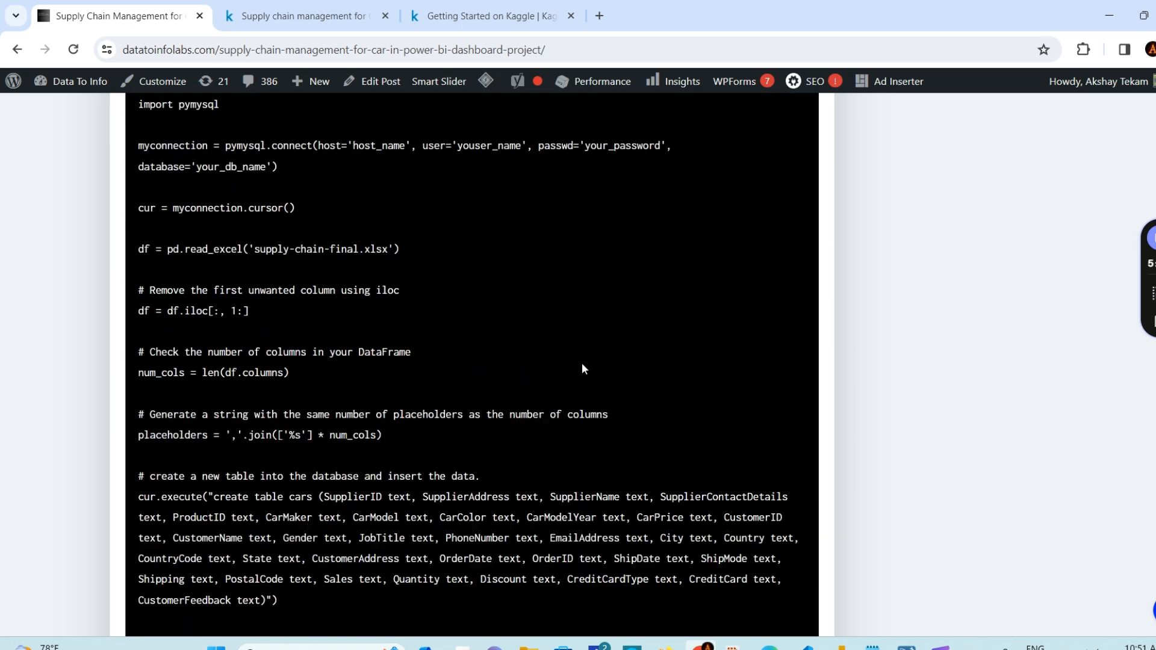
pyautogui.scroll(-8, 584, 369)
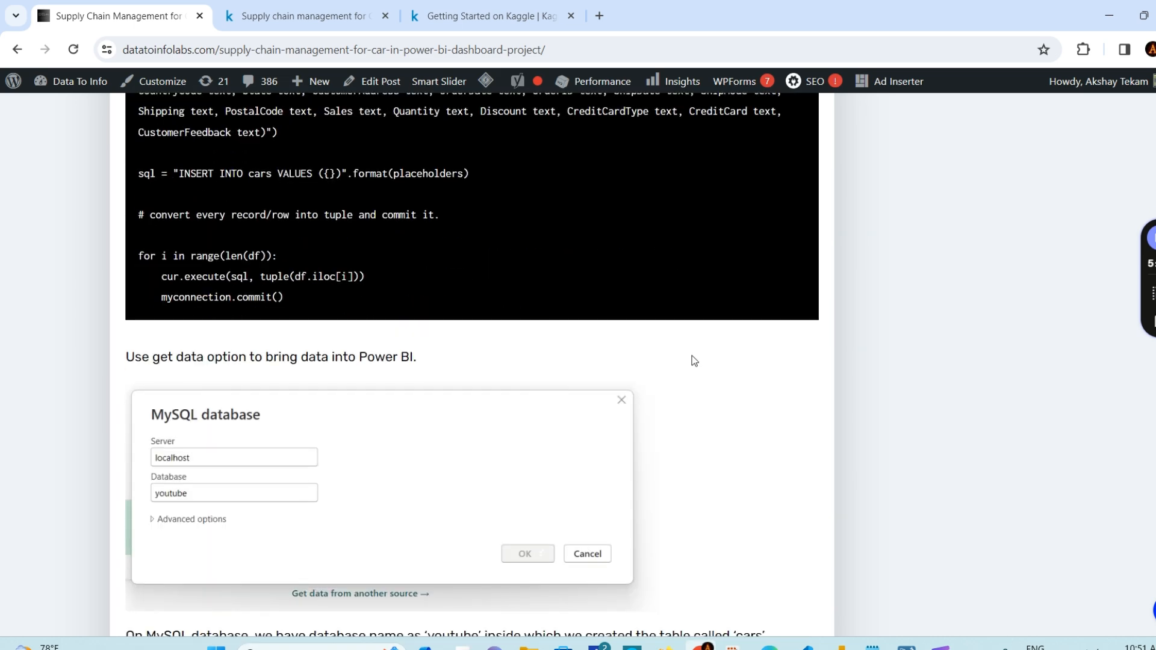
pyautogui.scroll(-14, 694, 361)
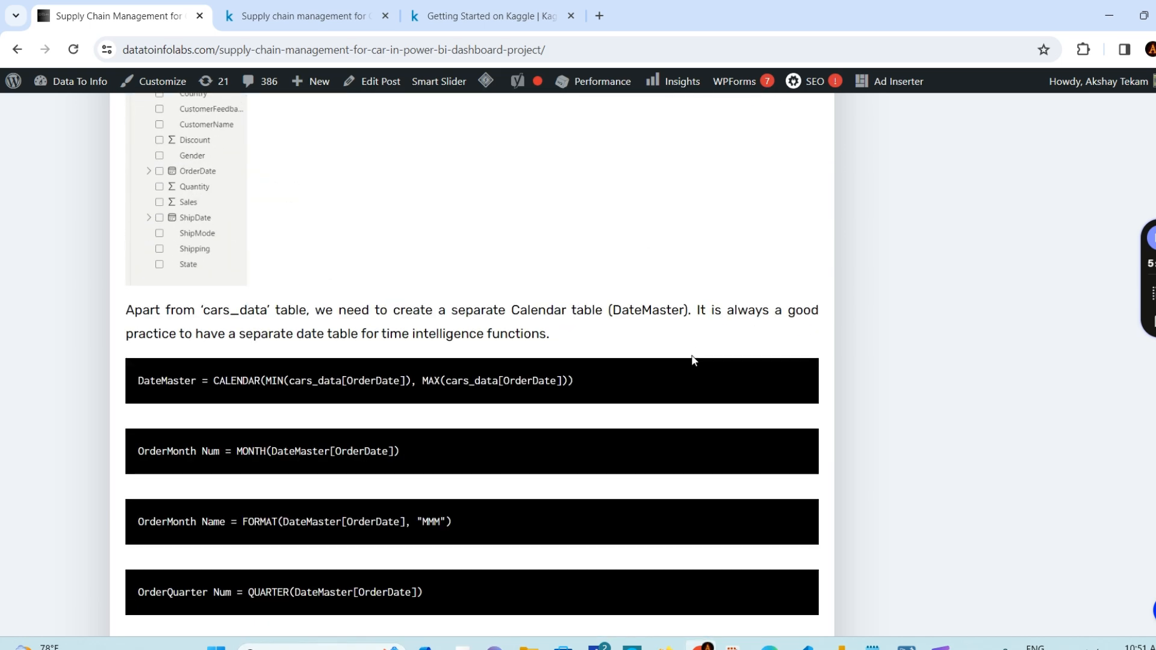
pyautogui.scroll(10, 694, 361)
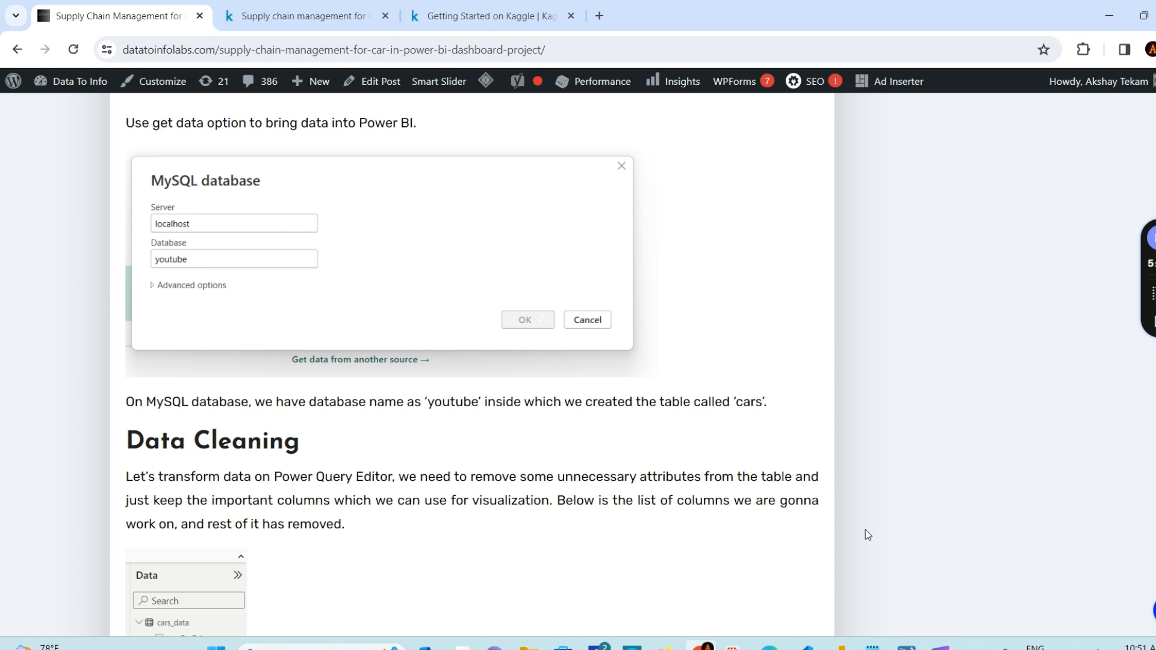
# Step: Switch to the new untitled Power BI Desktop report and close its start screen
pyautogui.moveTo(838, 646)
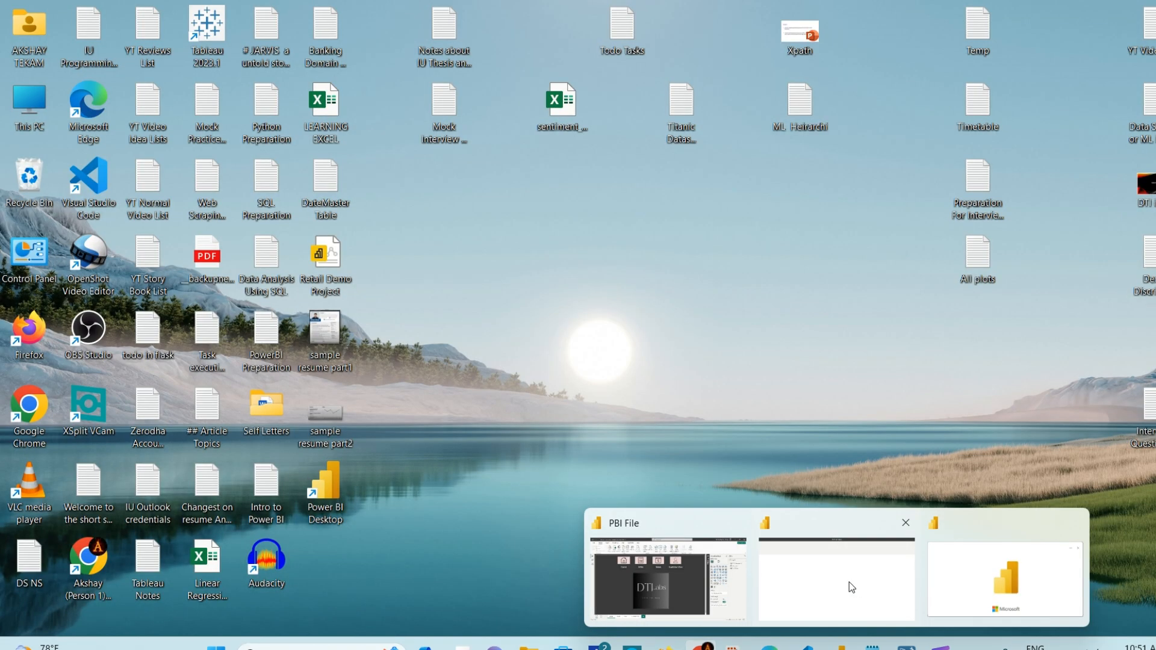
pyautogui.click(849, 582)
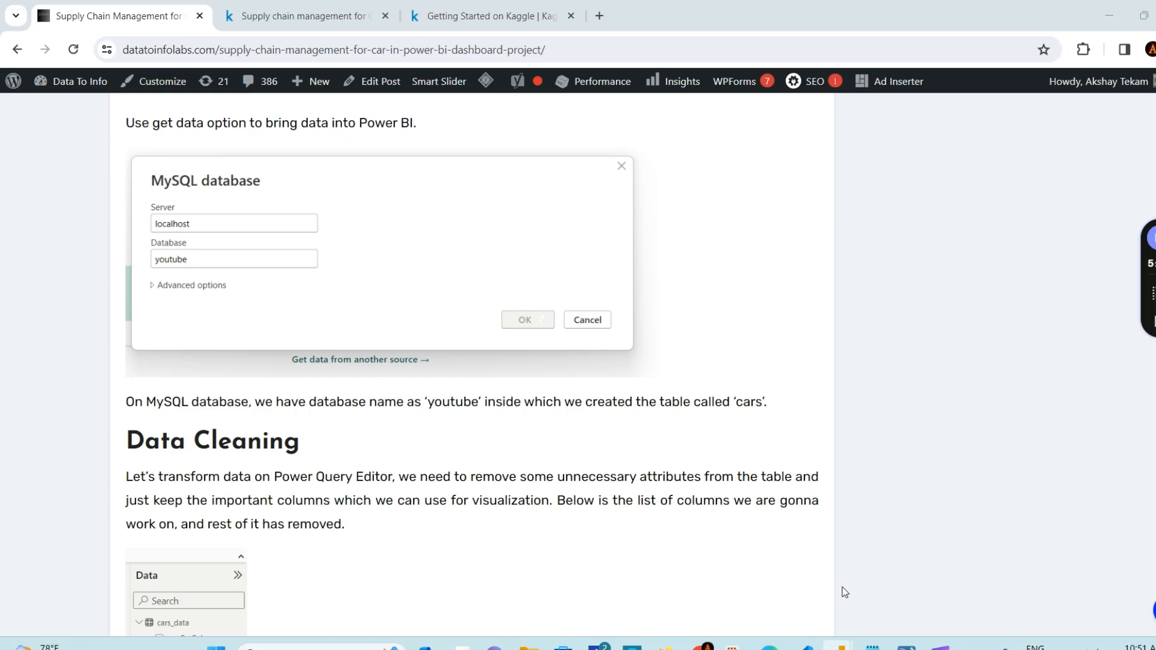
pyautogui.moveTo(838, 646)
pyautogui.click(745, 578)
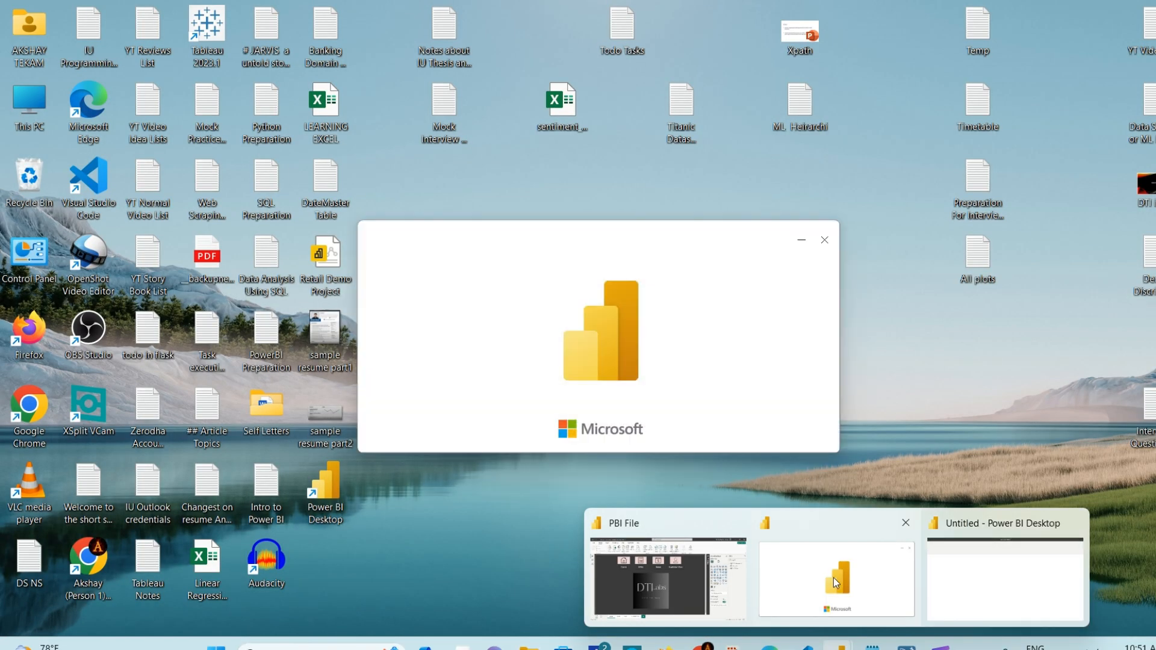
pyautogui.click(833, 577)
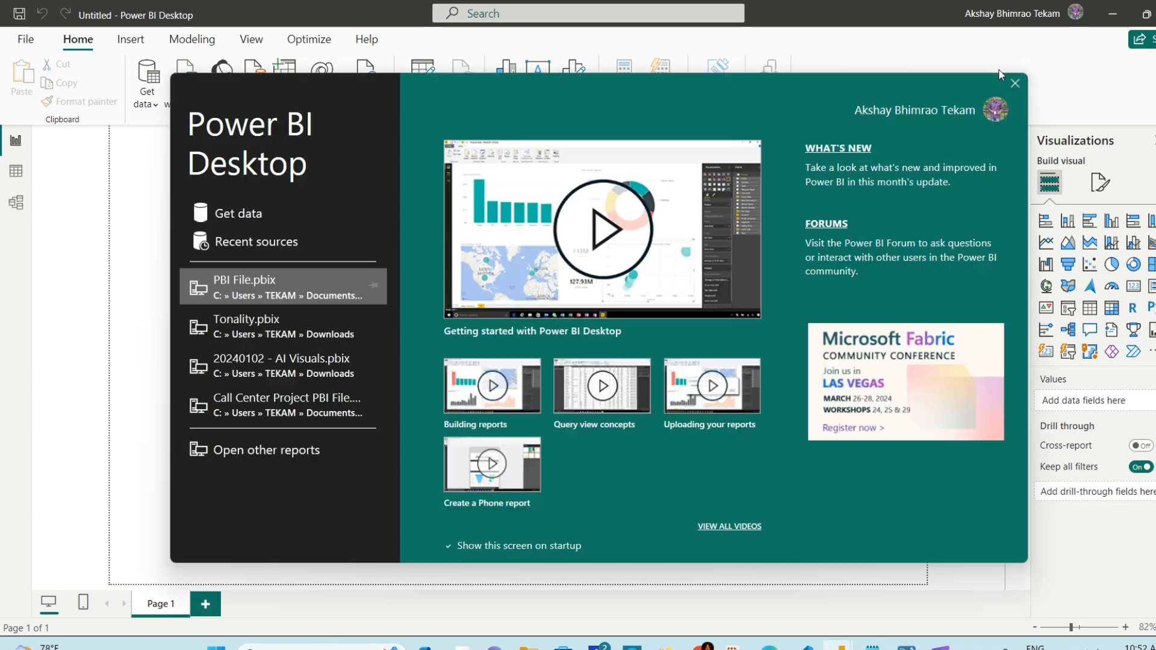
pyautogui.click(1015, 84)
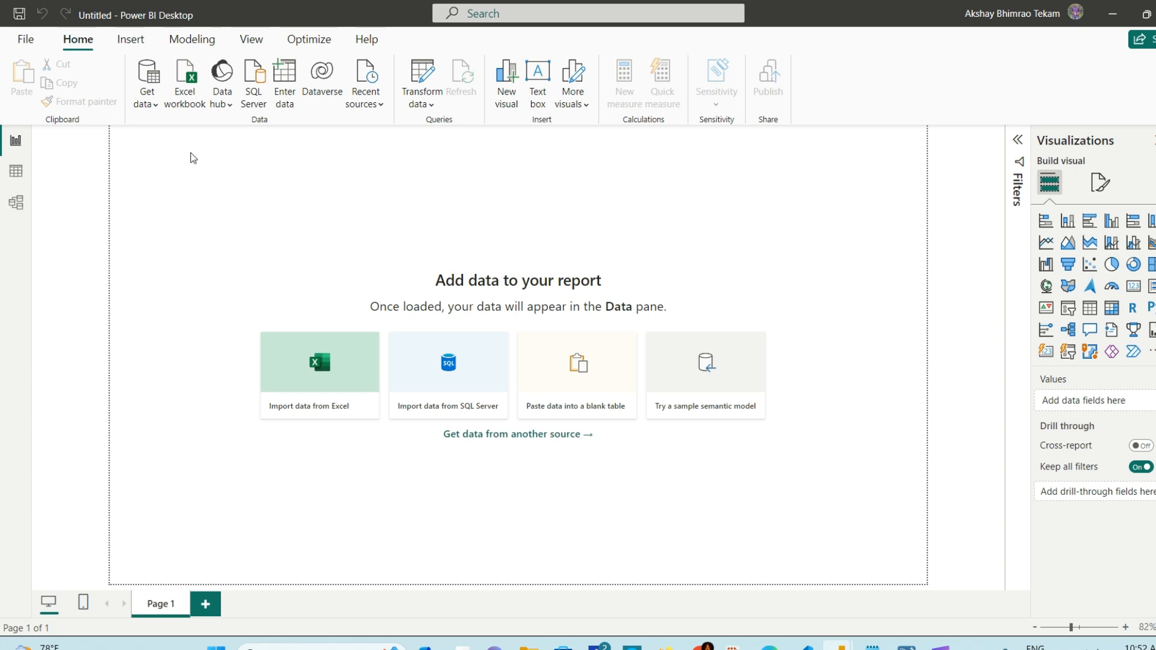
# Step: Start a new data import using the MySQL database connector from the Database category
pyautogui.click(156, 110)
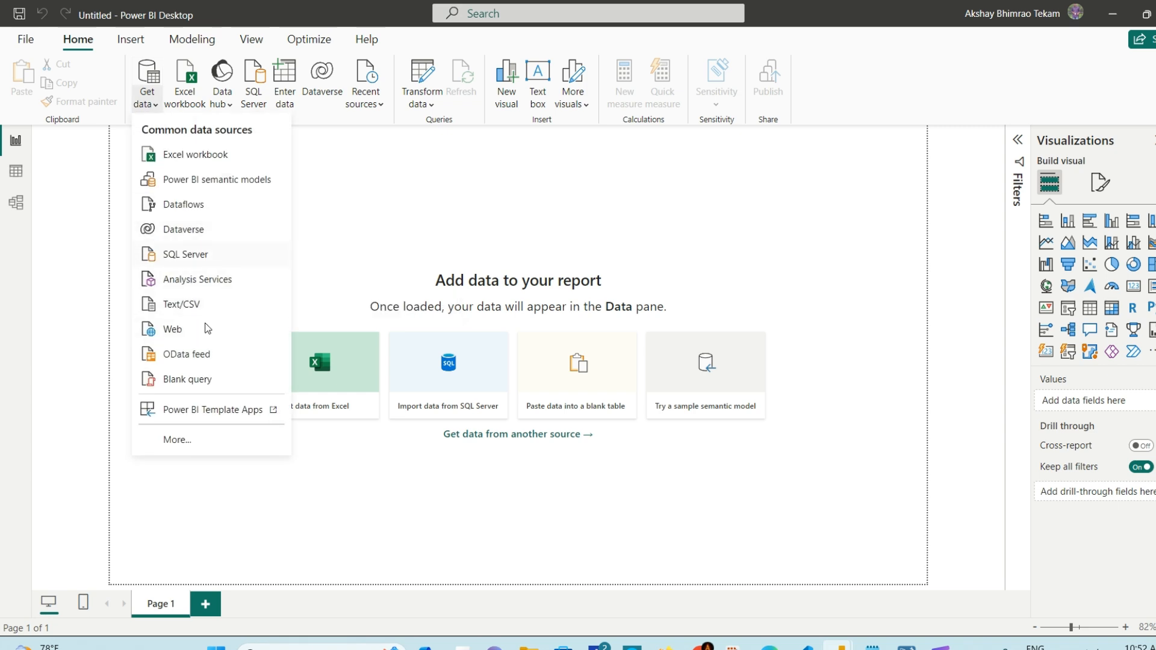
pyautogui.click(178, 440)
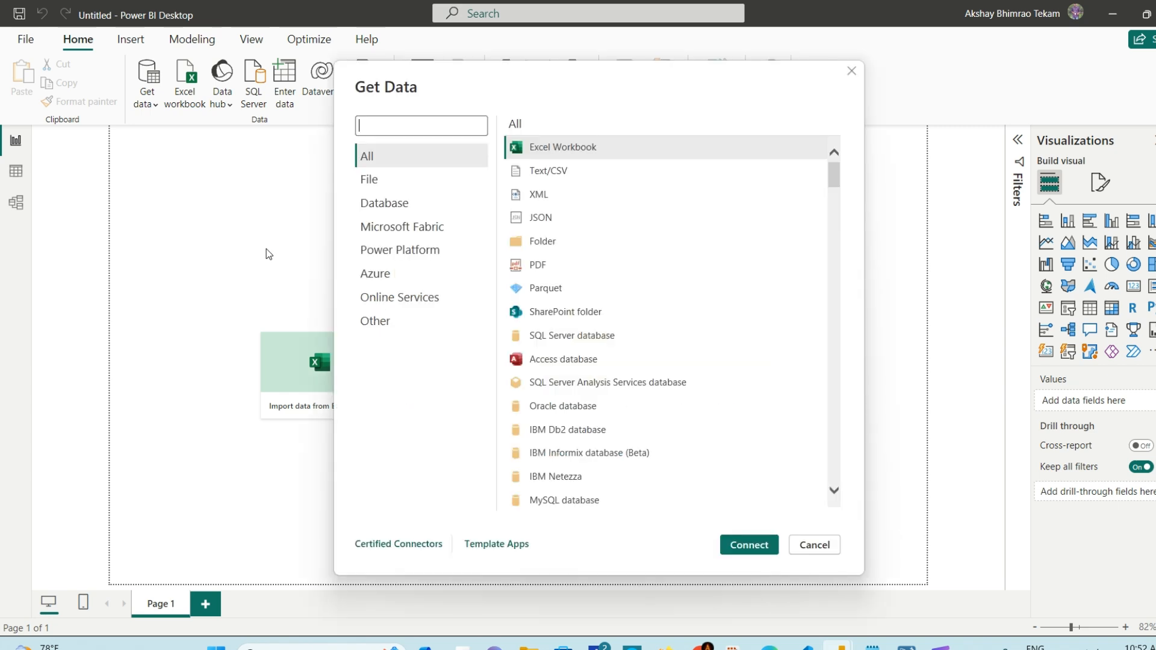
pyautogui.click(395, 205)
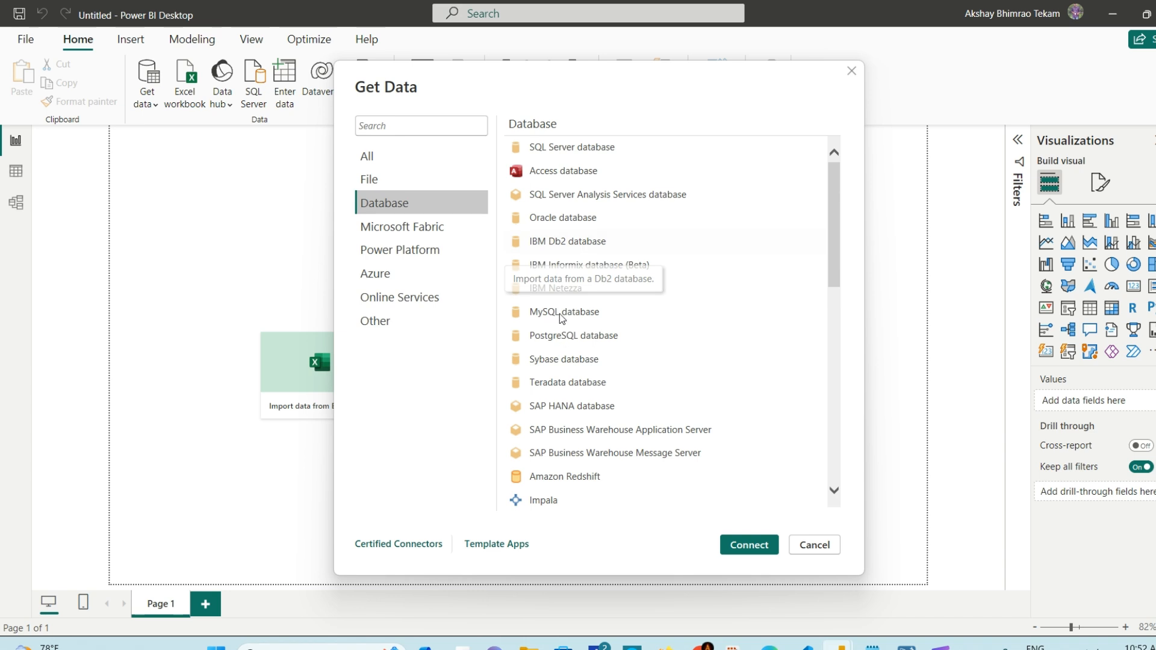
pyautogui.click(624, 311)
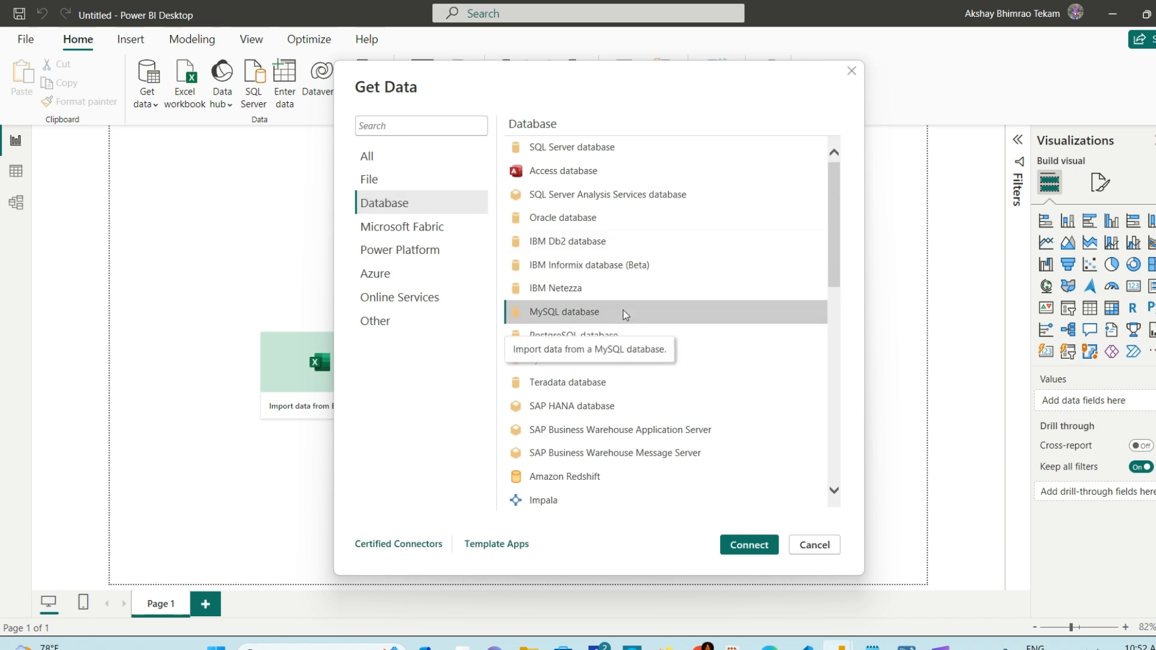
pyautogui.click(750, 546)
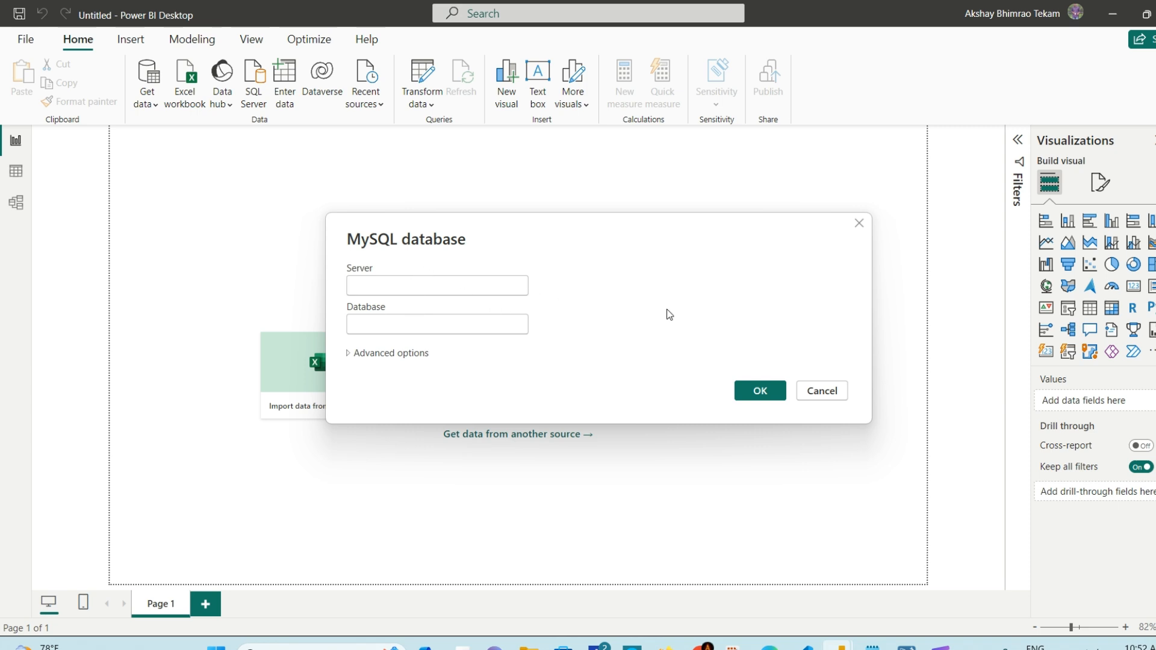
# Step: Connect to the MySQL server localhost with the database youtube
pyautogui.write('lo')
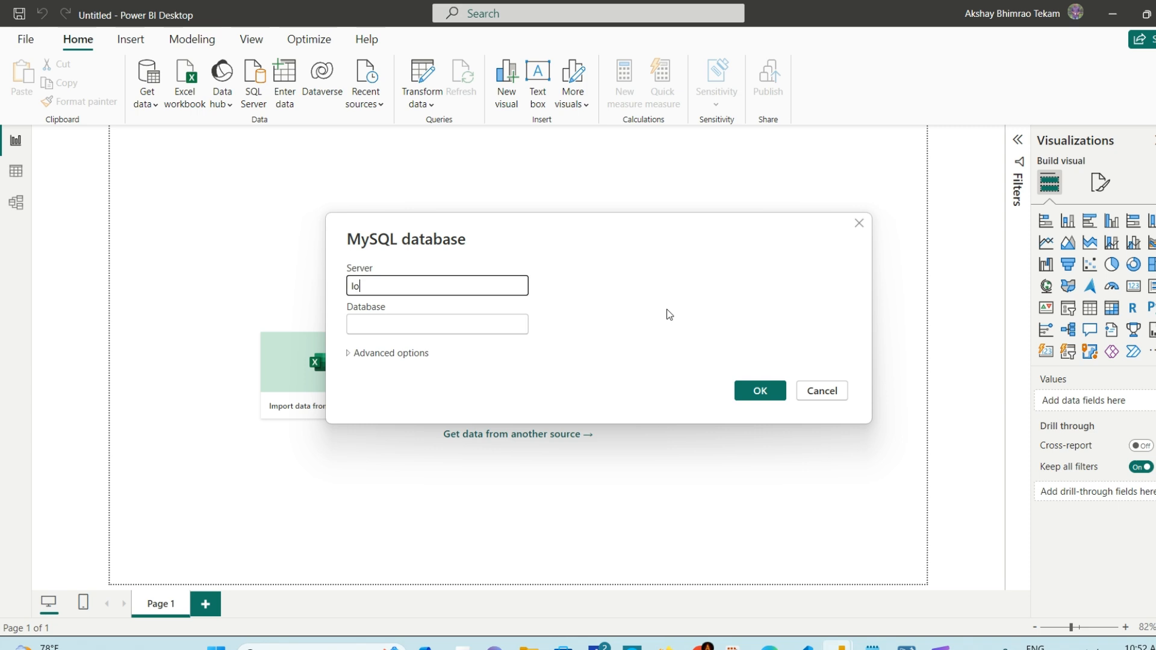
pyautogui.write('calhost')
pyautogui.click(446, 325)
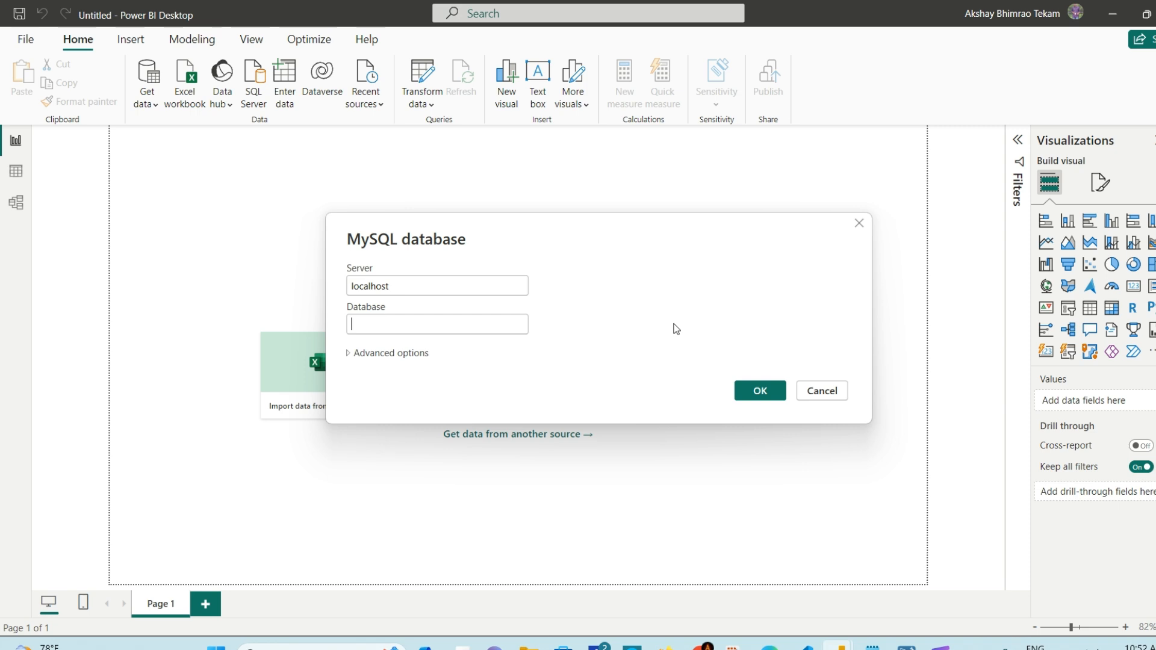
pyautogui.write('youtube')
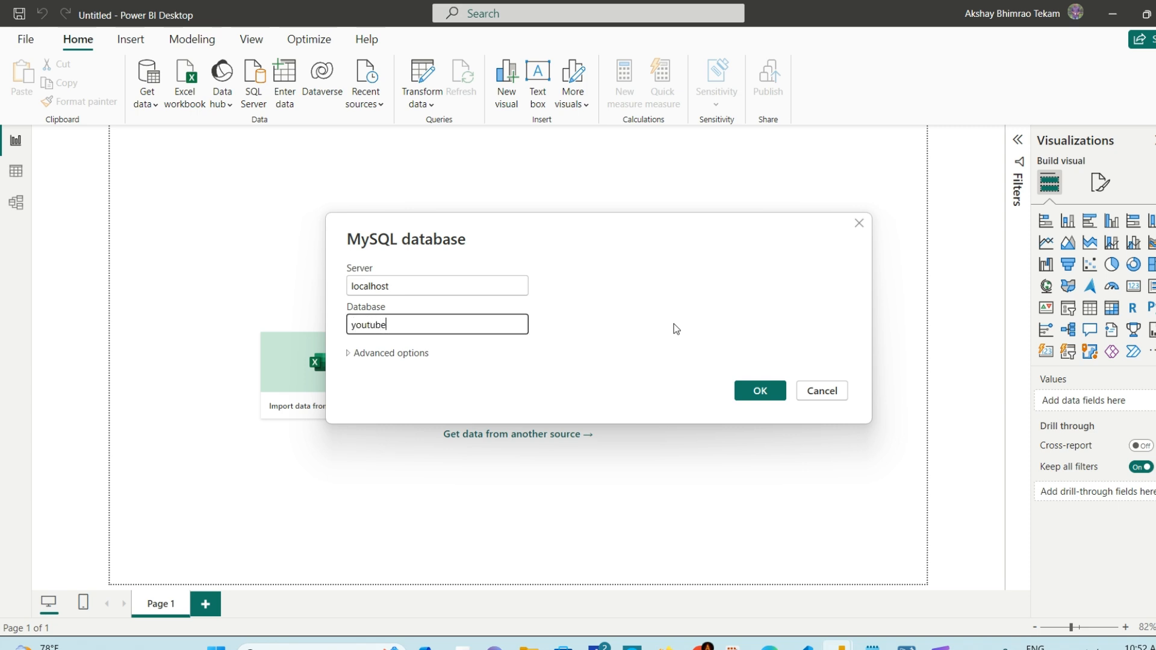
pyautogui.click(706, 271)
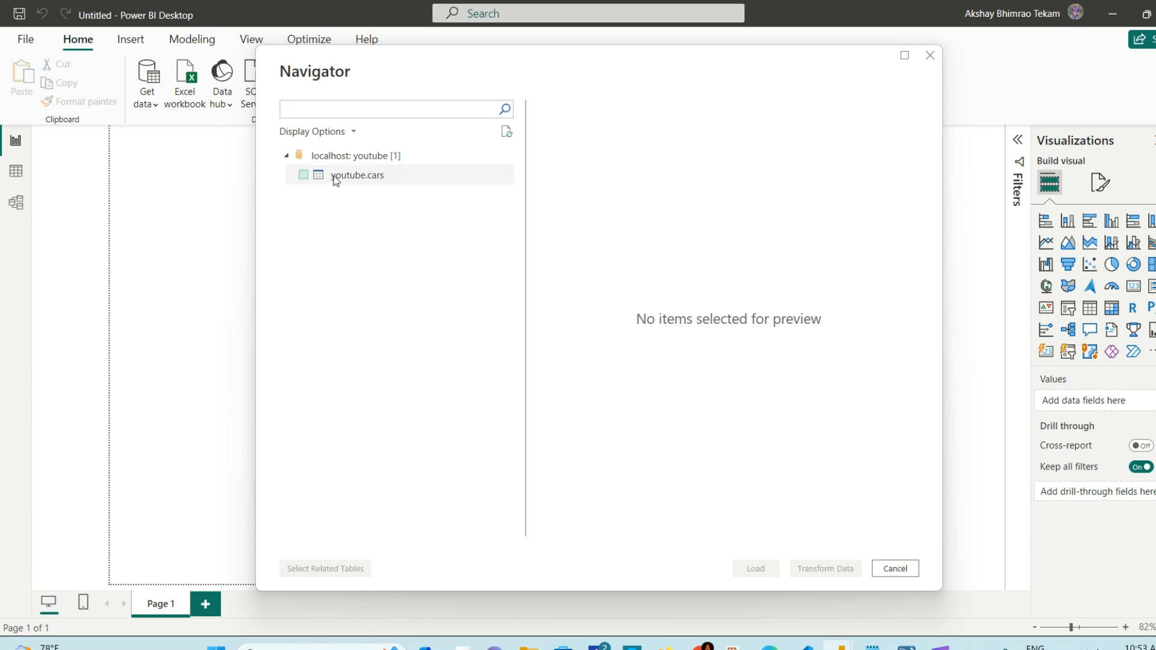
# Step: Select the youtube.cars table, check its preview, and load it into the report
pyautogui.click(317, 177)
pyautogui.click(303, 175)
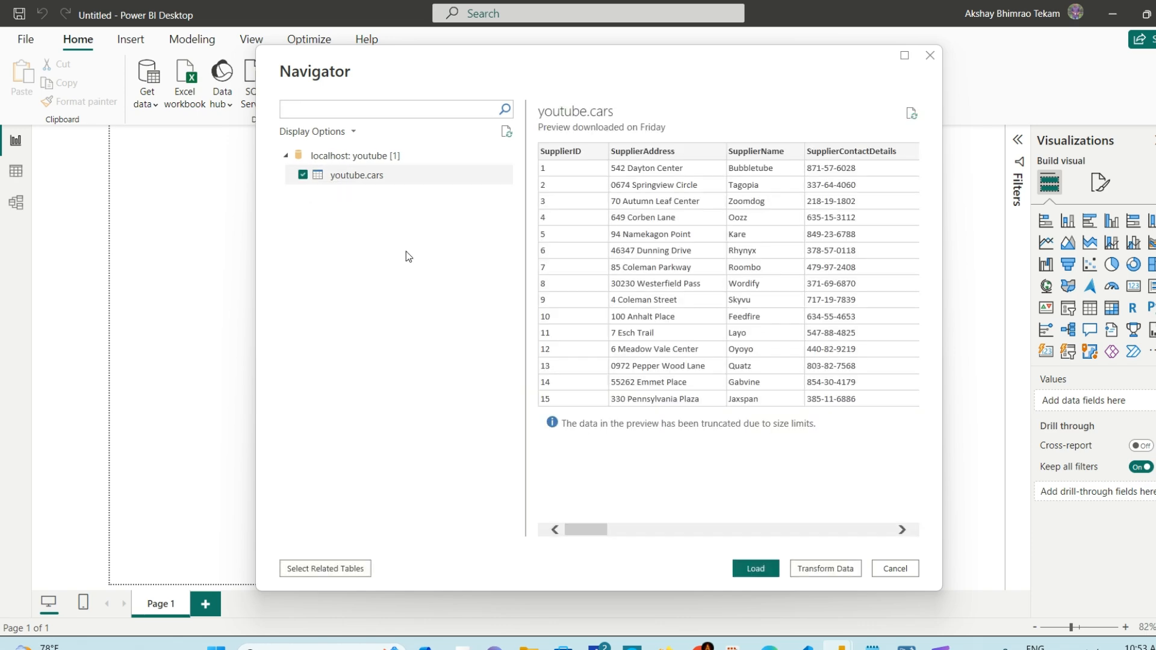
pyautogui.moveTo(584, 531); pyautogui.dragTo(557, 527)
pyautogui.click(757, 572)
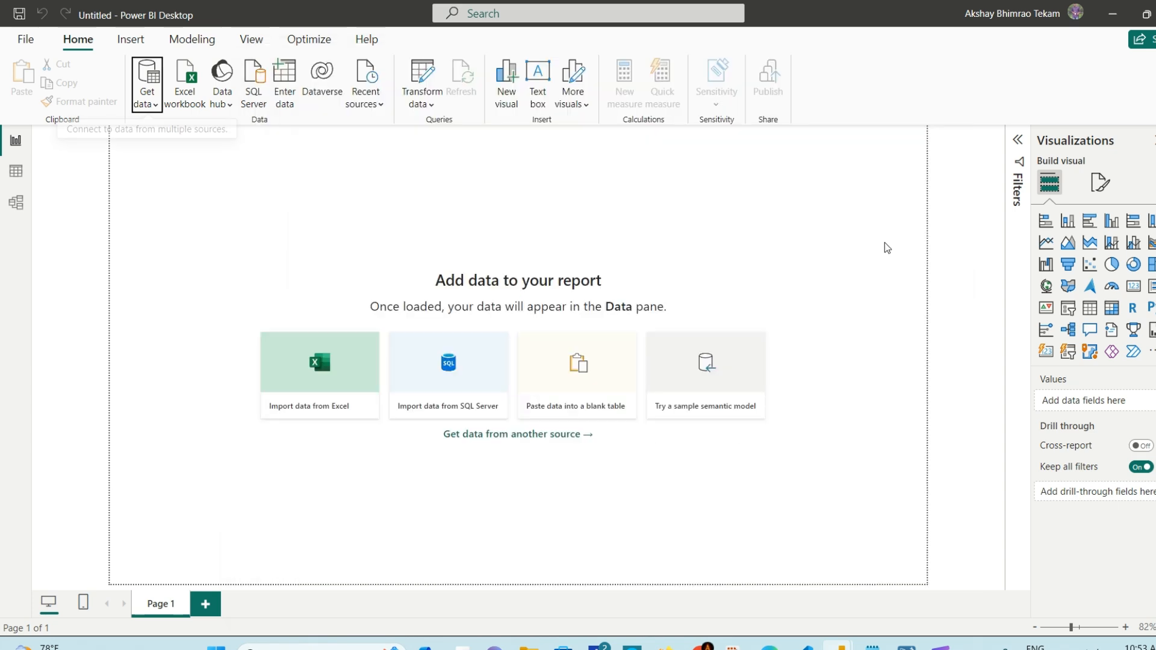
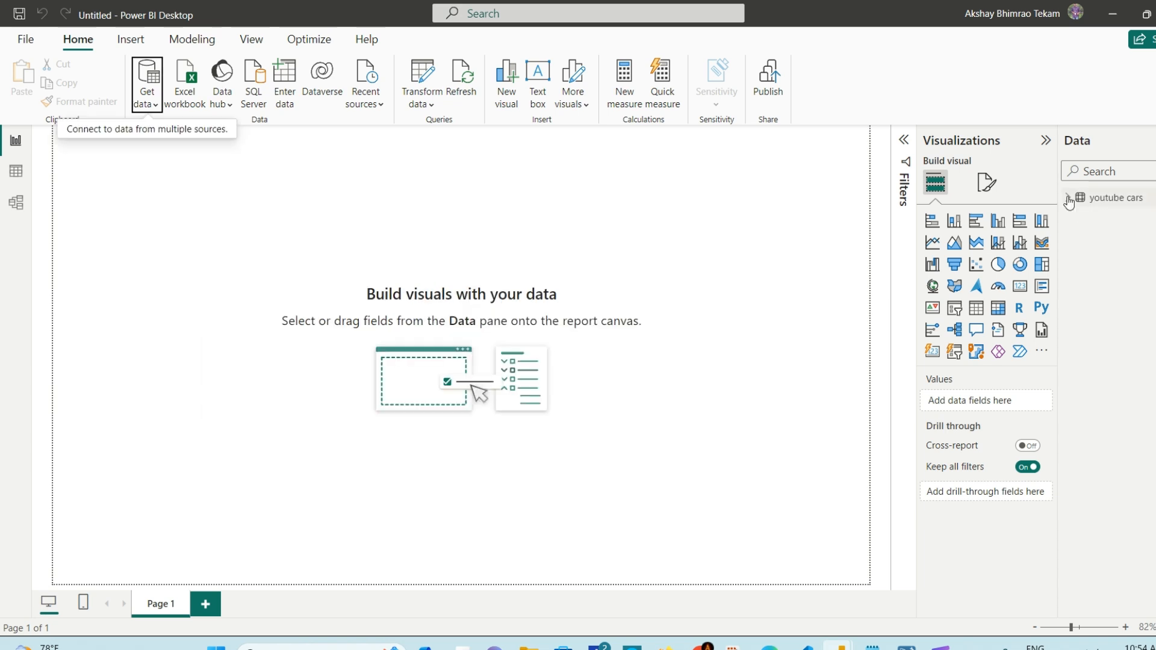
# Step: Inspect the youtube cars fields and rows in Table view, then return to Report view
pyautogui.click(1068, 199)
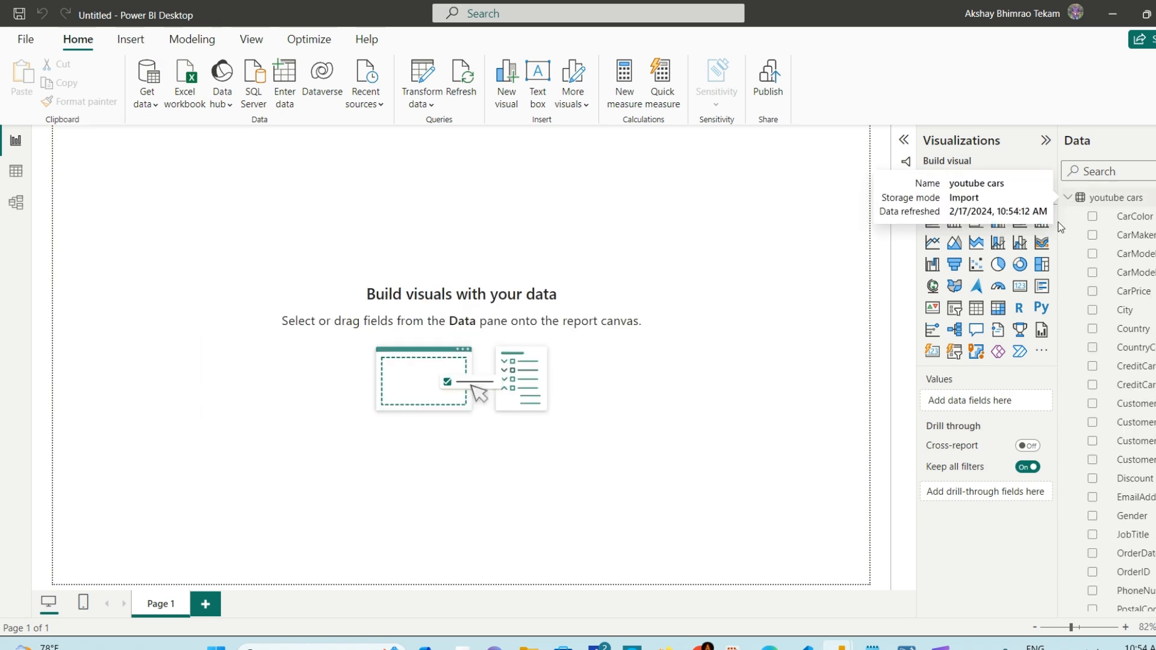
pyautogui.click(16, 172)
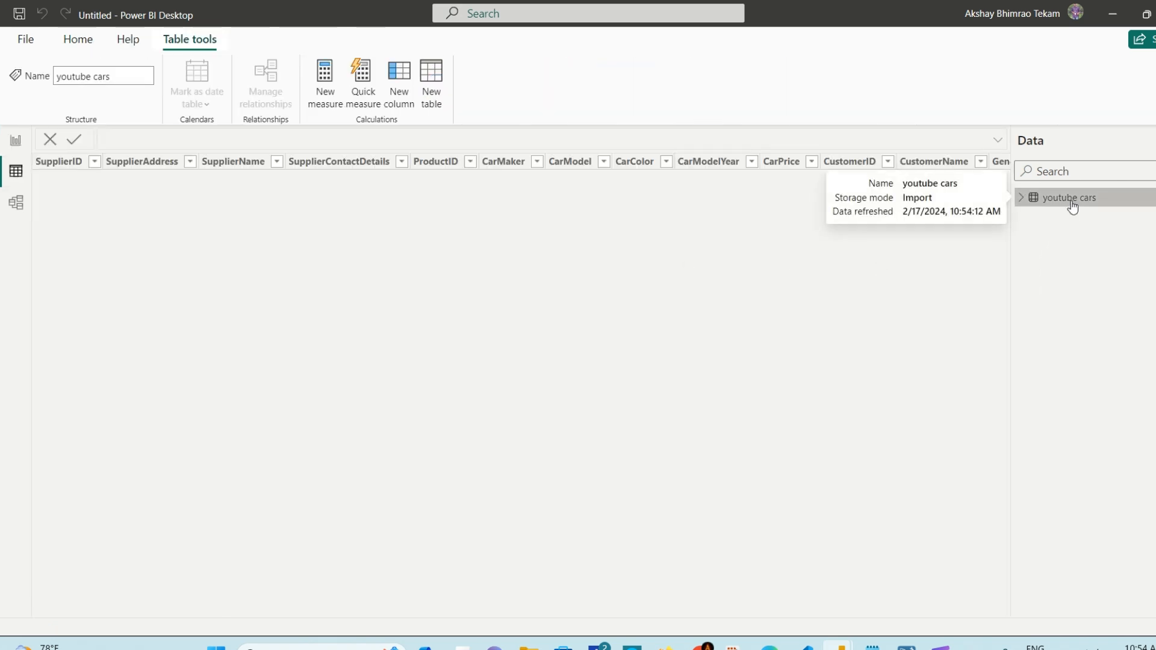
pyautogui.click(1023, 199)
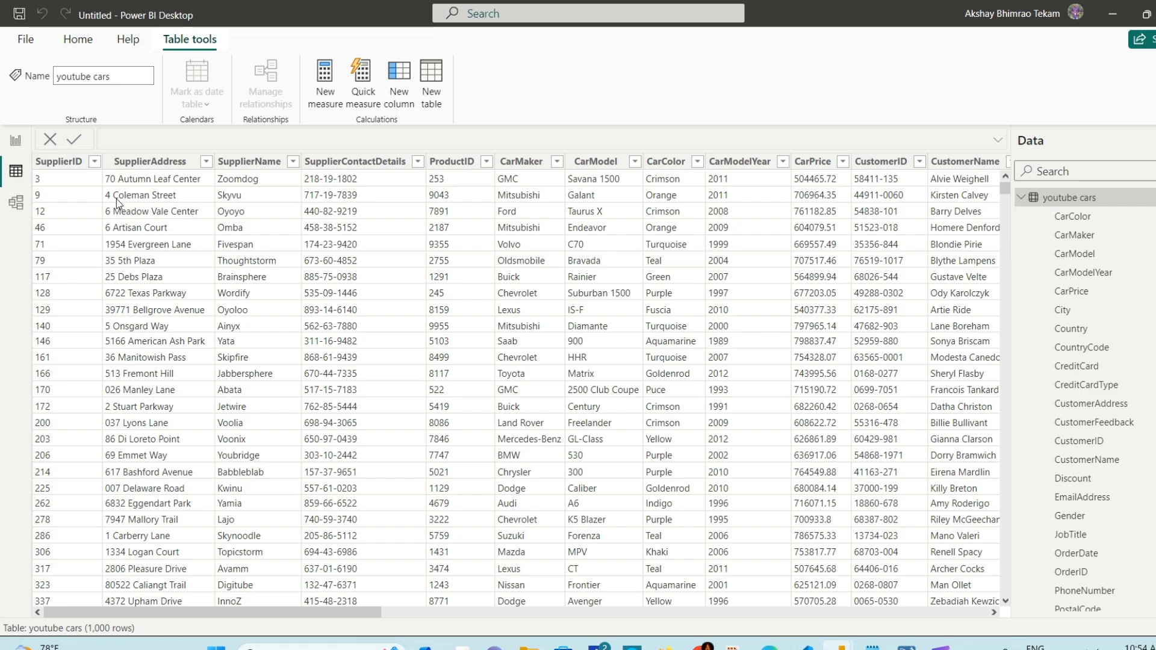
pyautogui.click(26, 146)
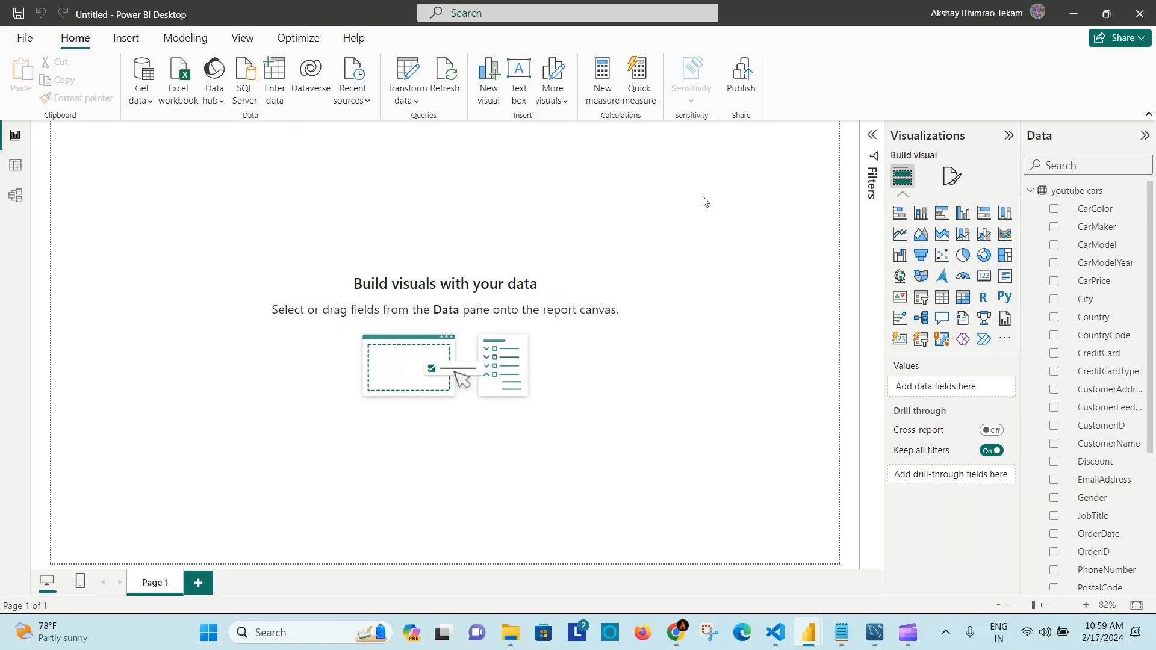
# Step: Open the youtube cars query in Power Query Editor for transforming the data
pyautogui.click(1031, 191)
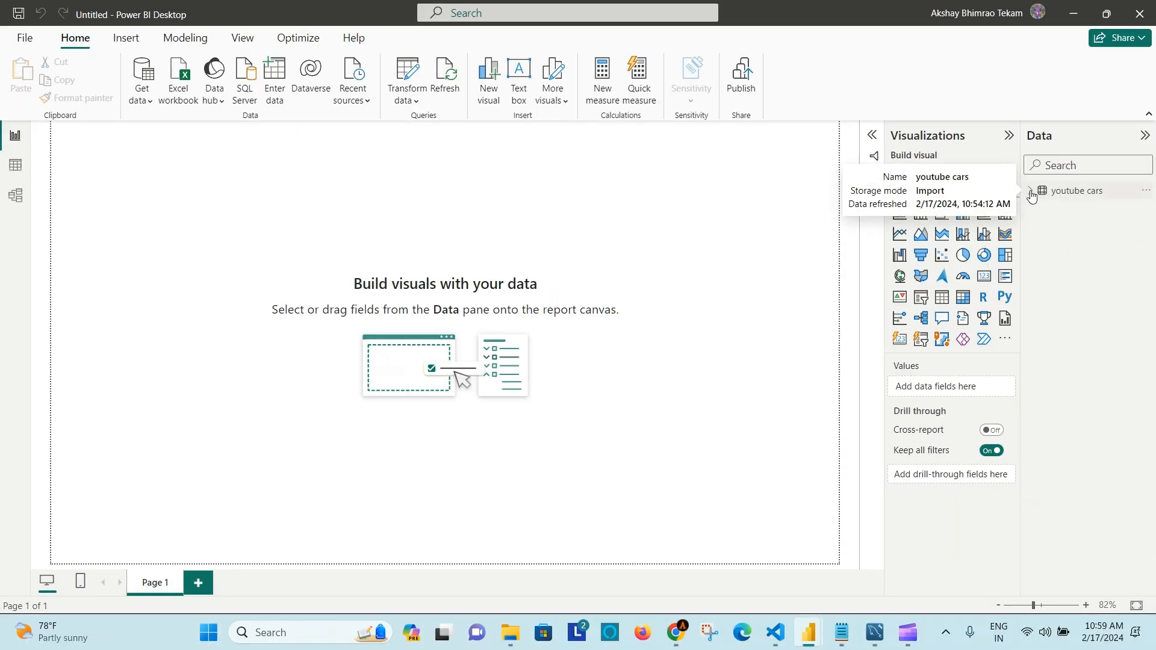
pyautogui.click(414, 102)
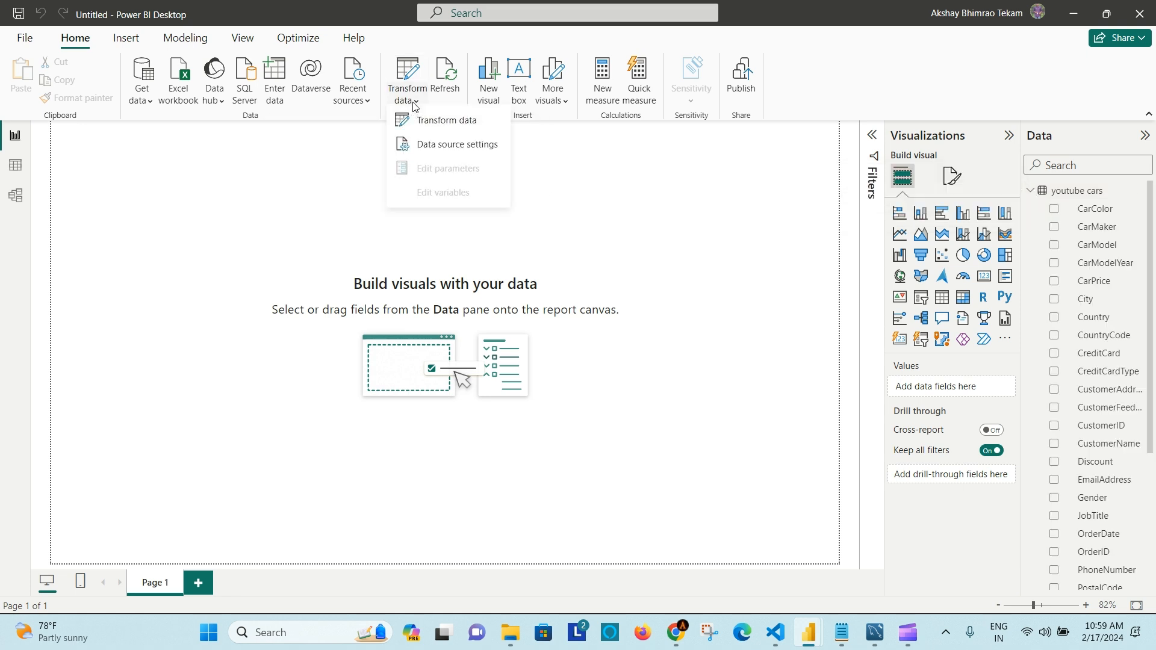
pyautogui.click(465, 129)
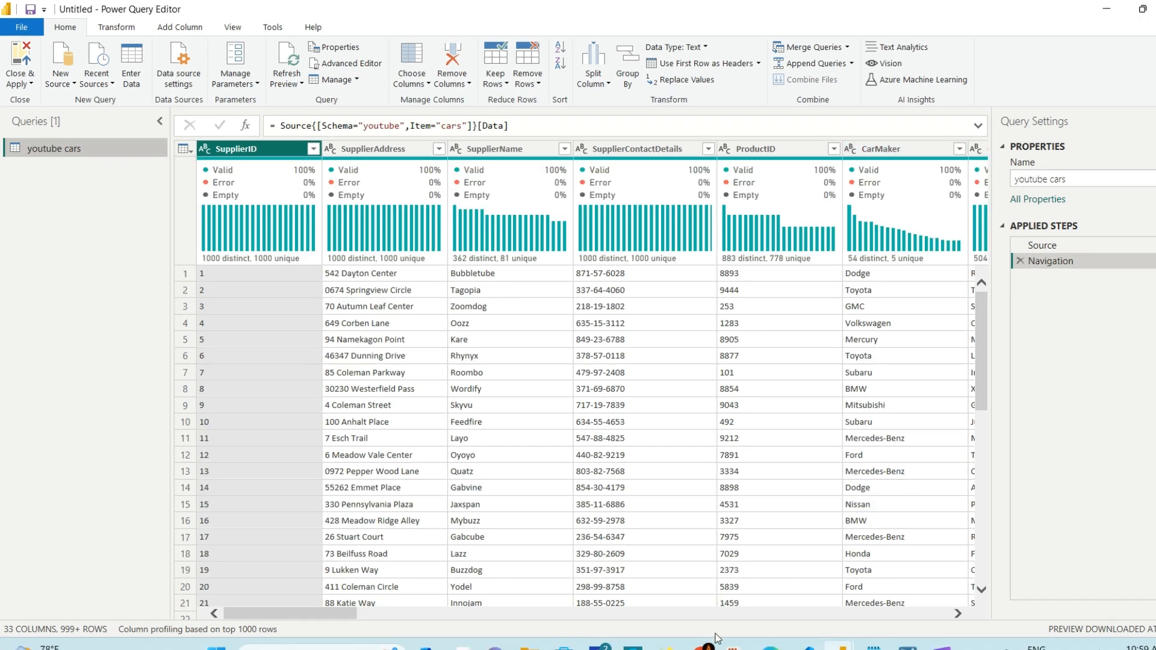
# Step: Switch to File Explorer and open BRD-FRD Document from the Supply Chain Management in Power BI Project folder
pyautogui.moveTo(530, 645)
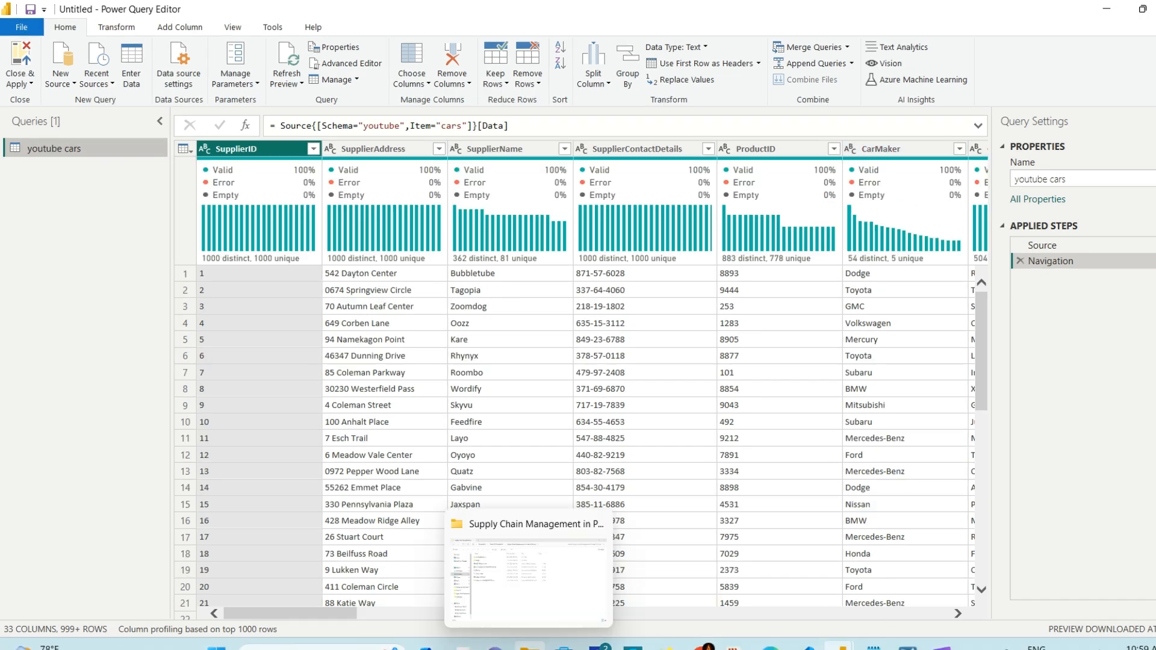
pyautogui.click(519, 579)
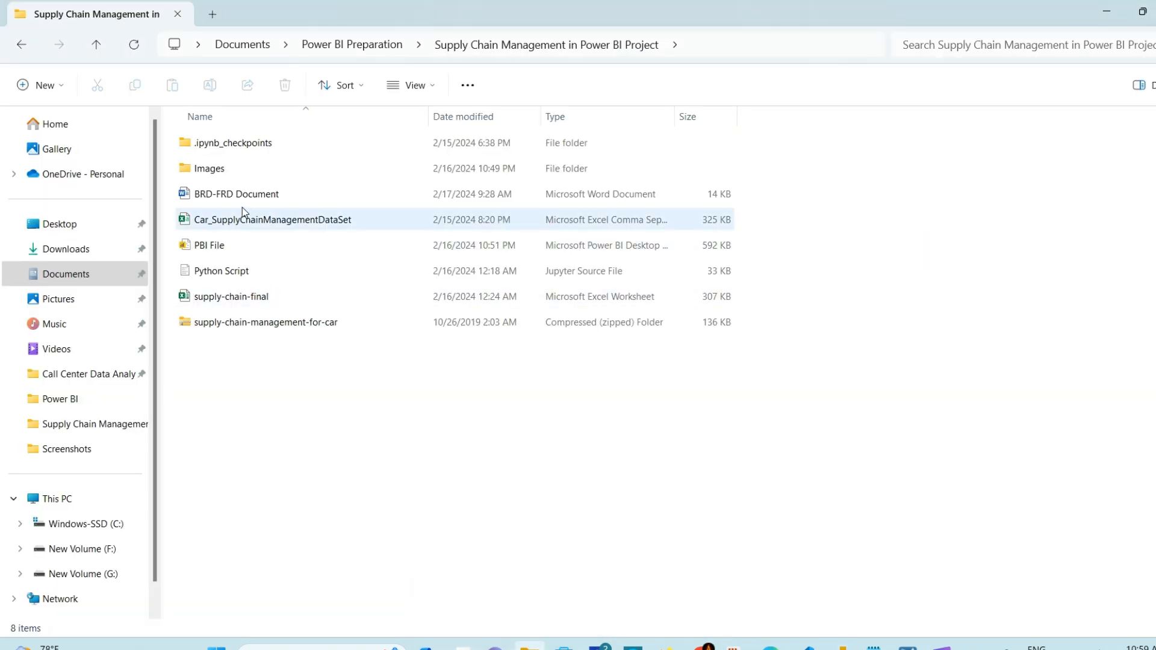
pyautogui.doubleClick(257, 201)
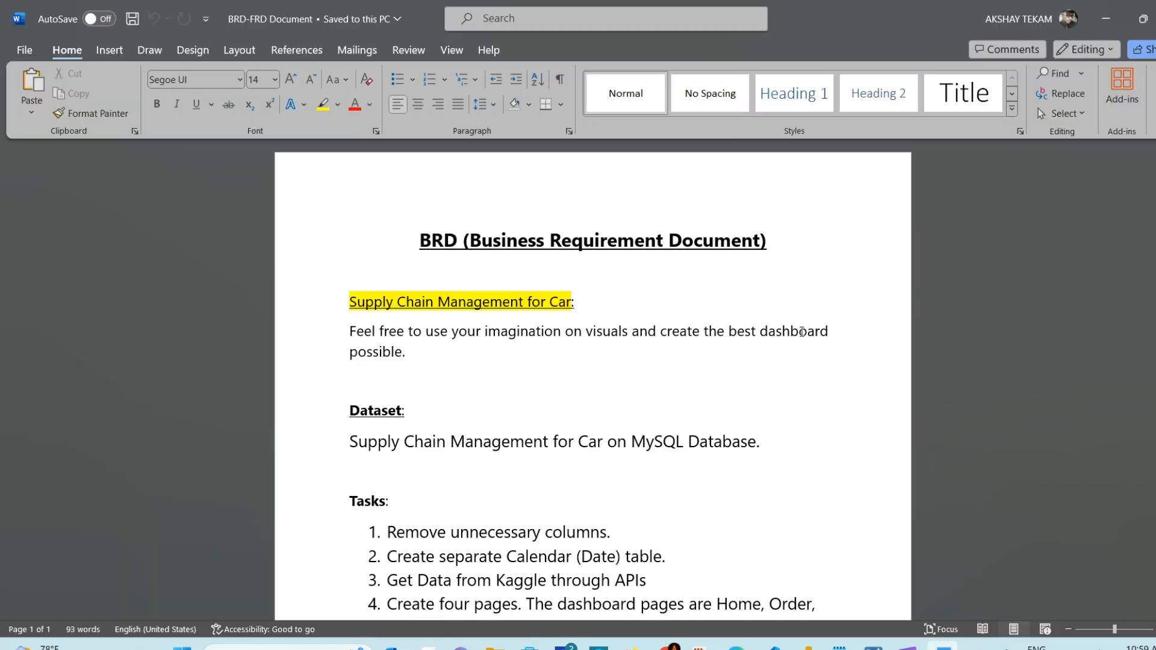
# Step: Review the Dataset section and the eight listed Tasks in the business requirement document, and close it
pyautogui.click(534, 349)
pyautogui.scroll(-3, 536, 336)
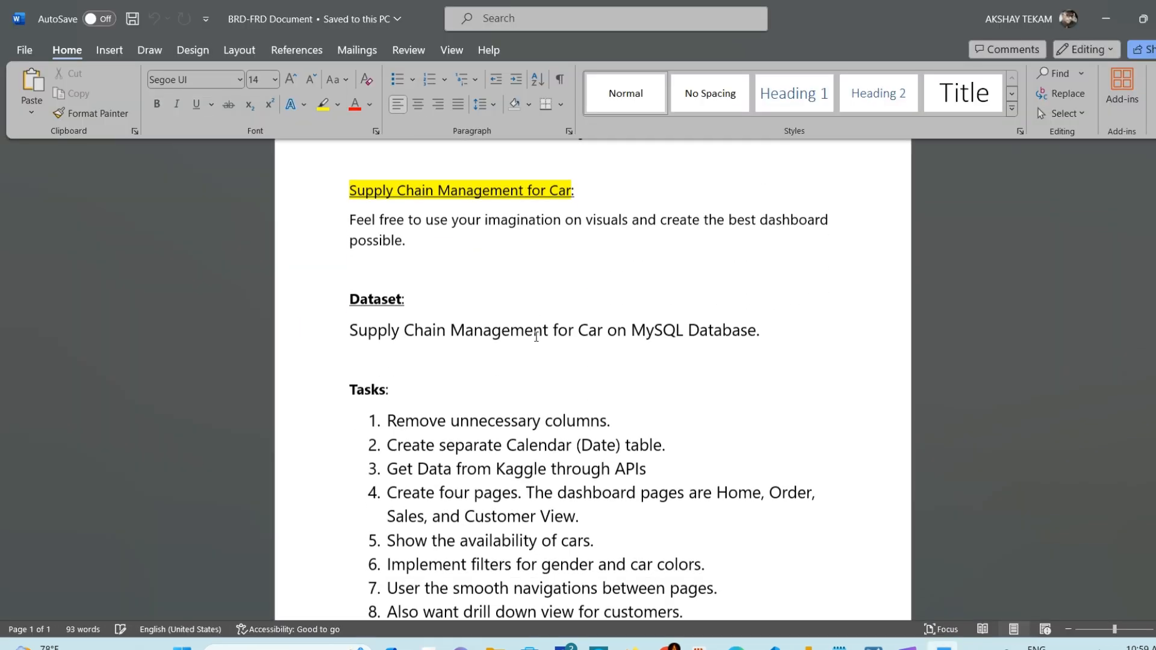
pyautogui.moveTo(390, 419); pyautogui.dragTo(708, 605)
pyautogui.click(699, 524)
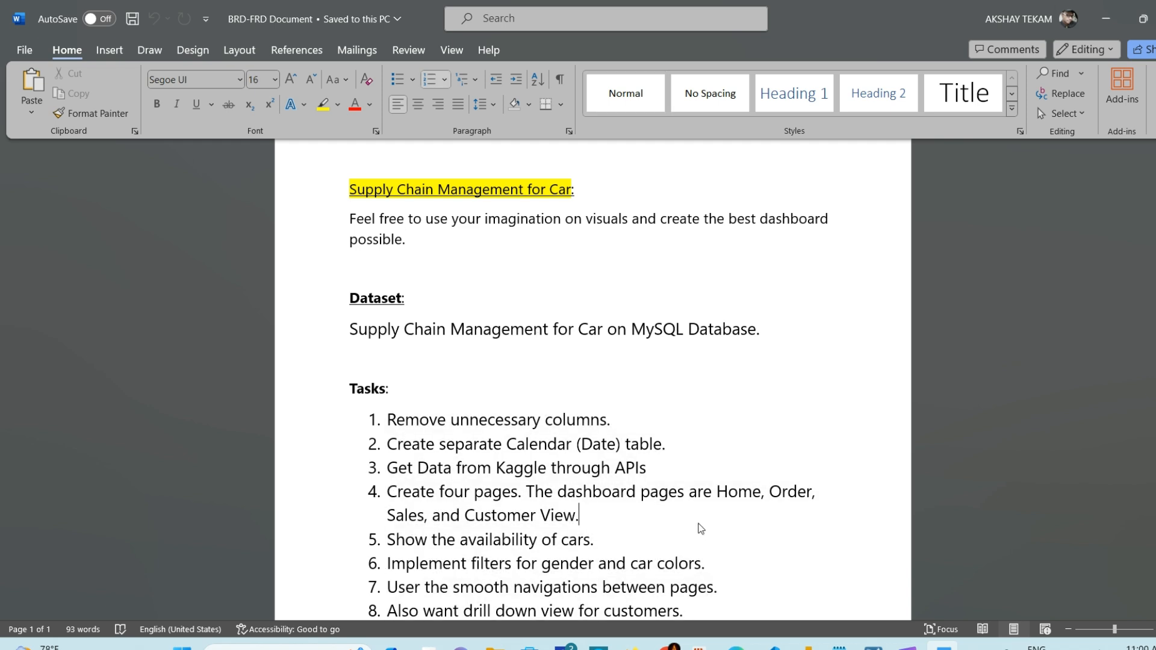
pyautogui.click(676, 465)
pyautogui.click(682, 441)
pyautogui.click(649, 420)
pyautogui.click(686, 451)
pyautogui.click(675, 468)
pyautogui.click(601, 512)
pyautogui.click(620, 538)
pyautogui.scroll(2, 626, 535)
pyautogui.scroll(1, 625, 535)
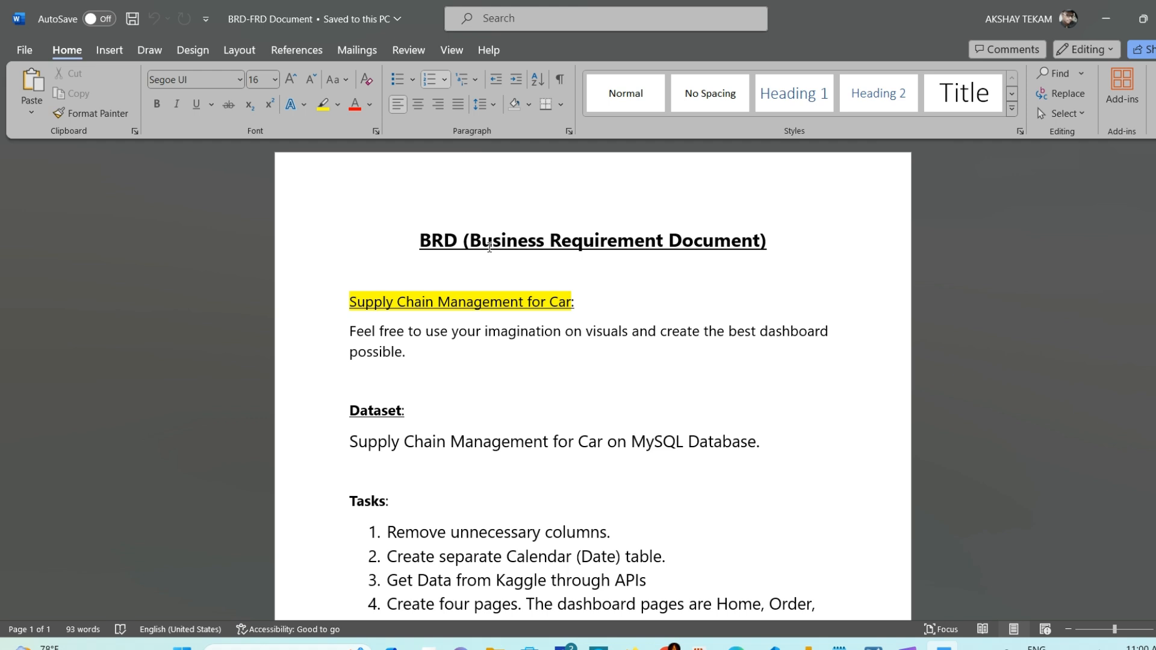
pyautogui.scroll(-3, 489, 246)
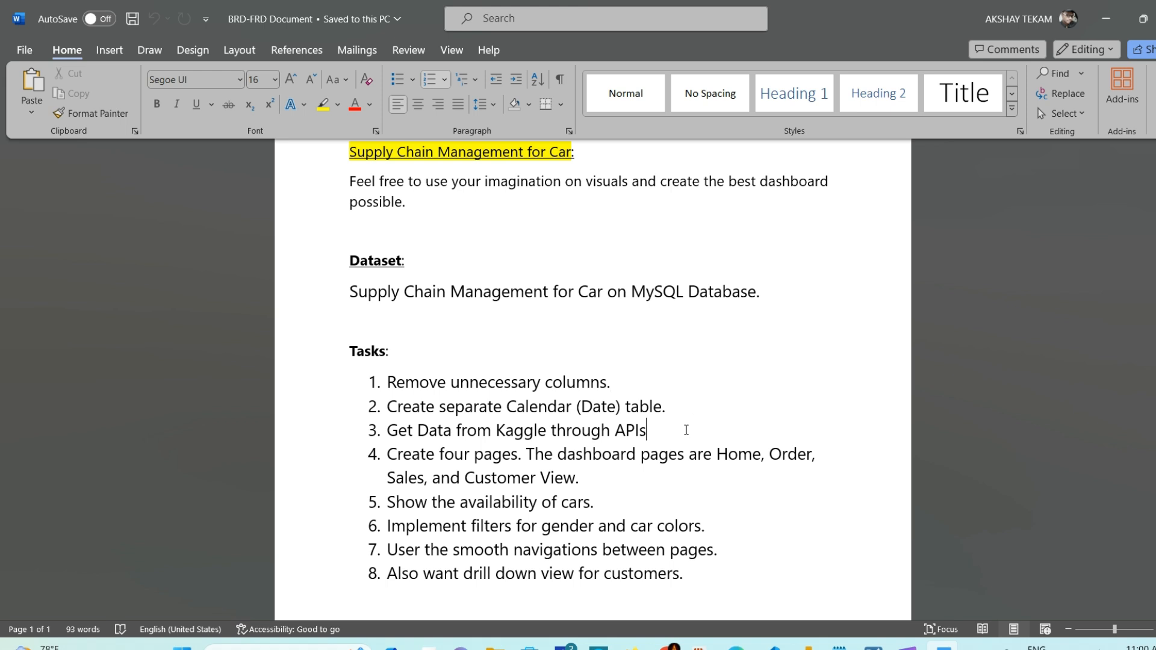
pyautogui.scroll(3, 686, 430)
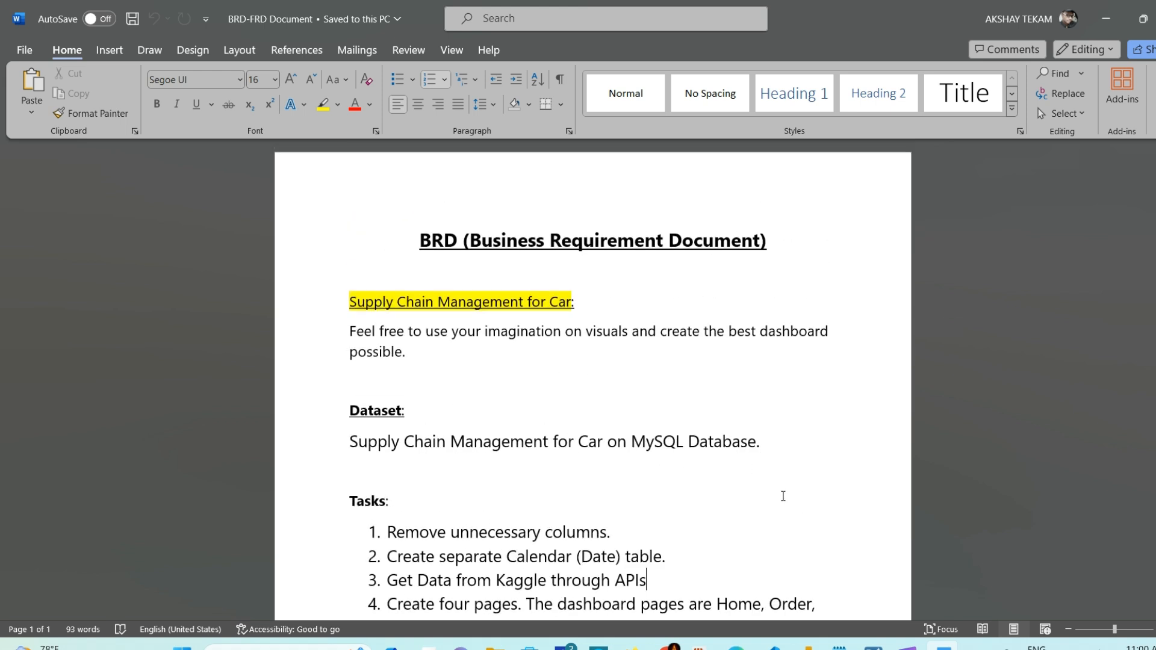
pyautogui.click(776, 445)
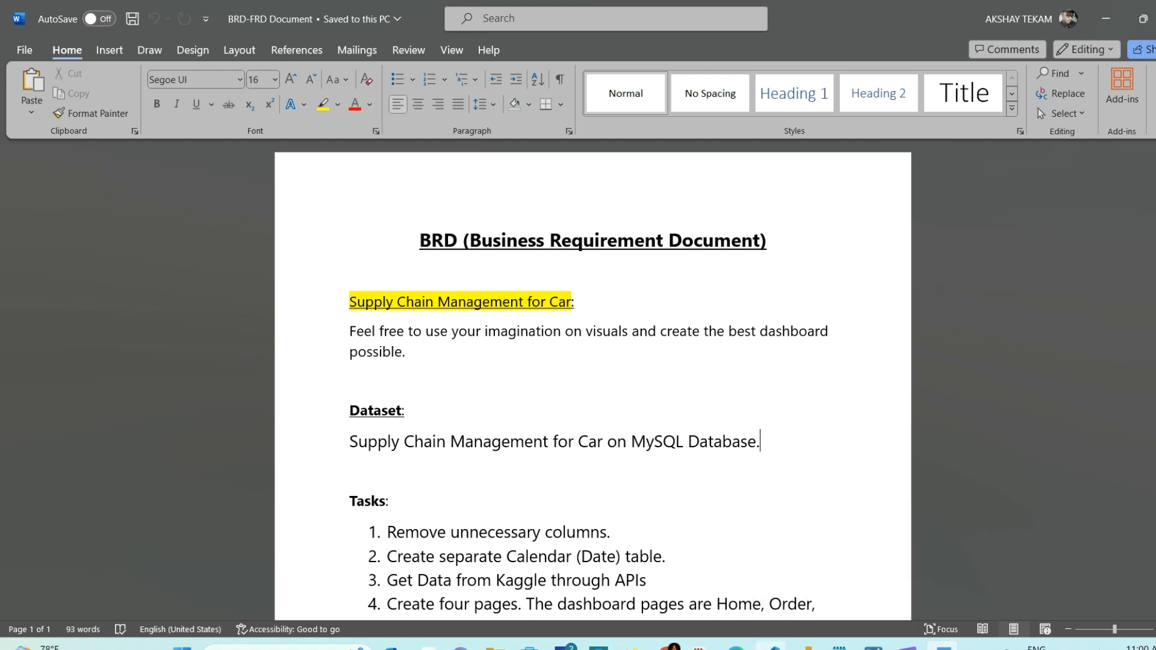
pyautogui.hotkey('ctrl', 'w')
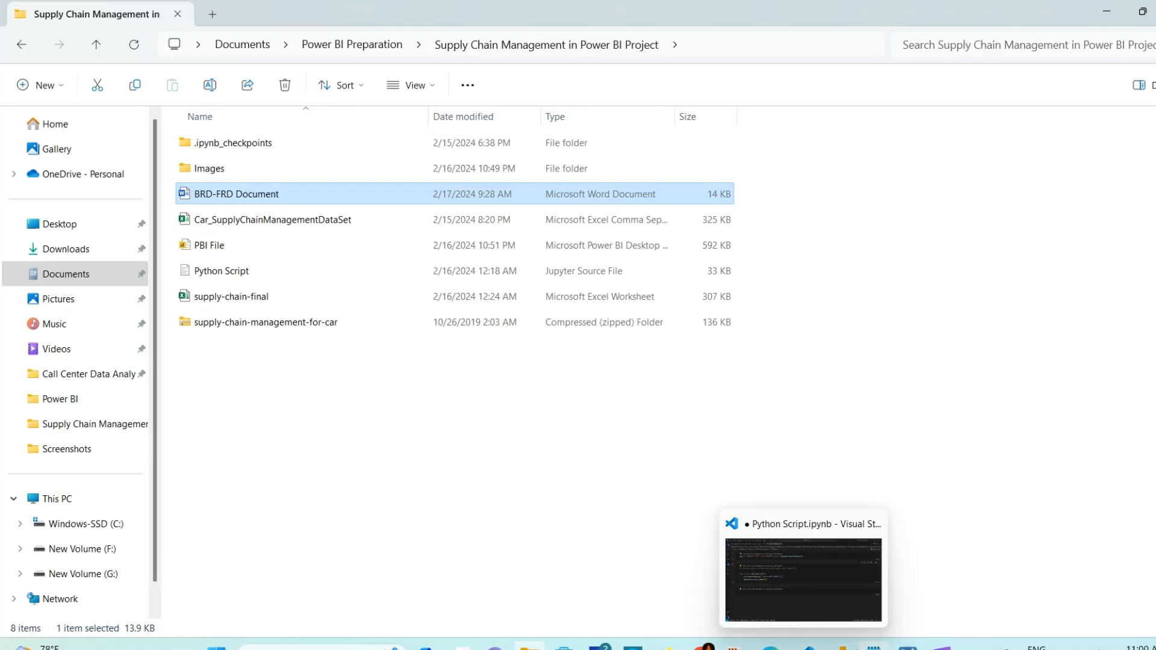
# Step: Switch back to Power Query Editor and look through the youtube cars columns from SupplierID to CustomerFeedback
pyautogui.moveTo(843, 648)
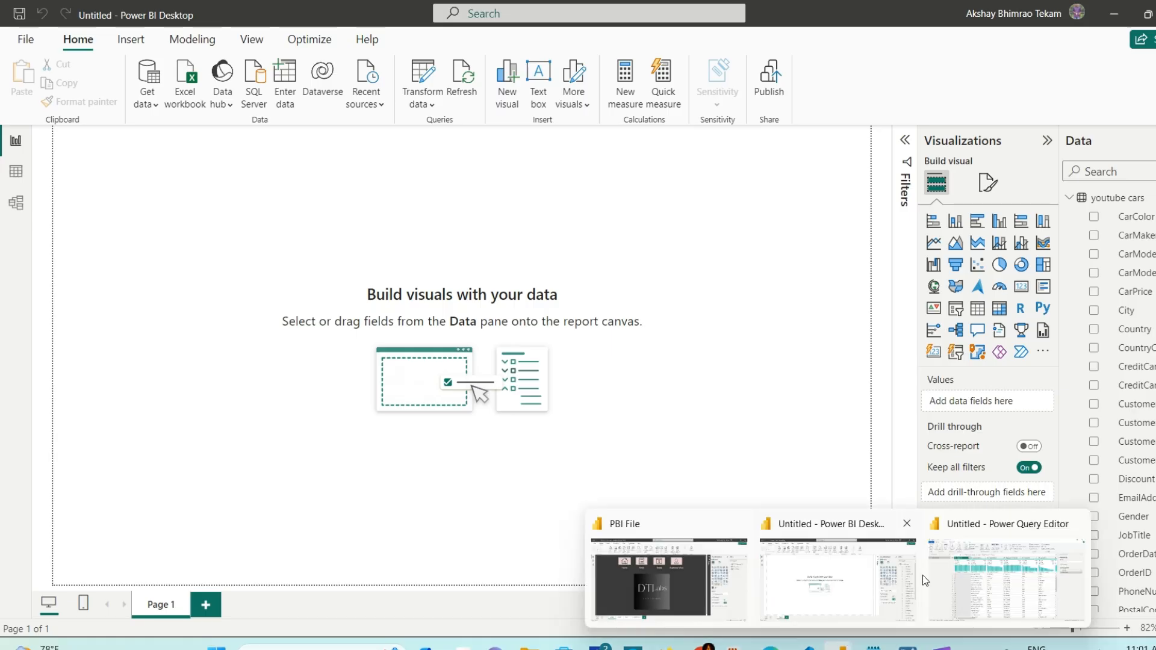
pyautogui.click(927, 577)
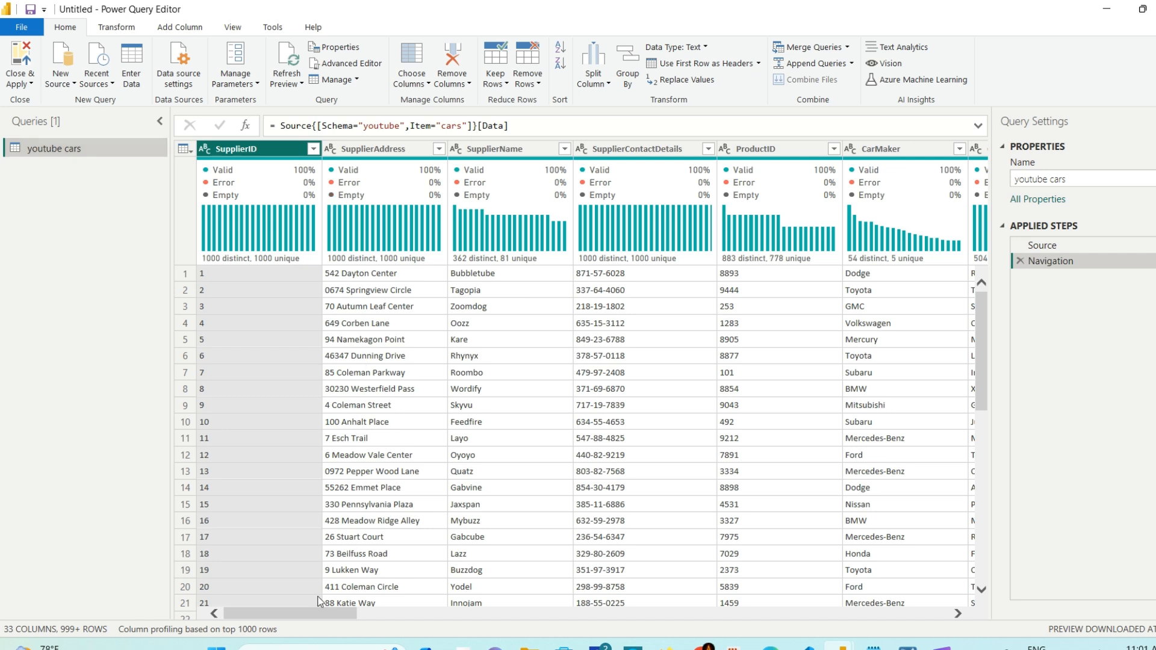
pyautogui.moveTo(320, 615); pyautogui.dragTo(960, 625)
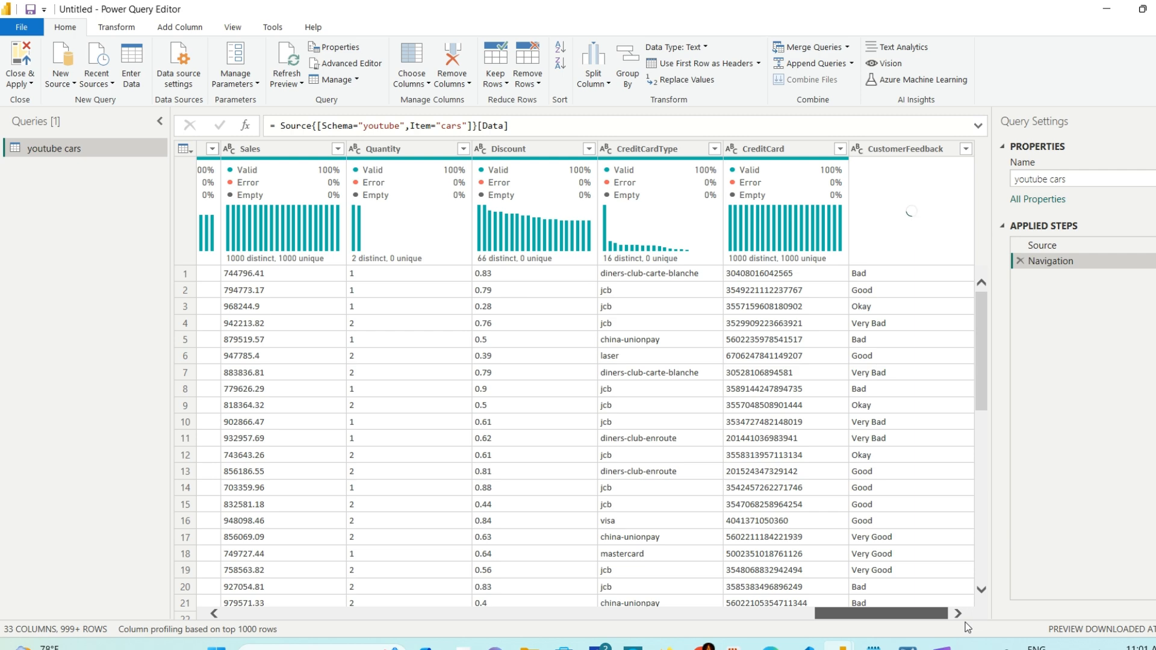
pyautogui.moveTo(881, 615); pyautogui.dragTo(370, 622)
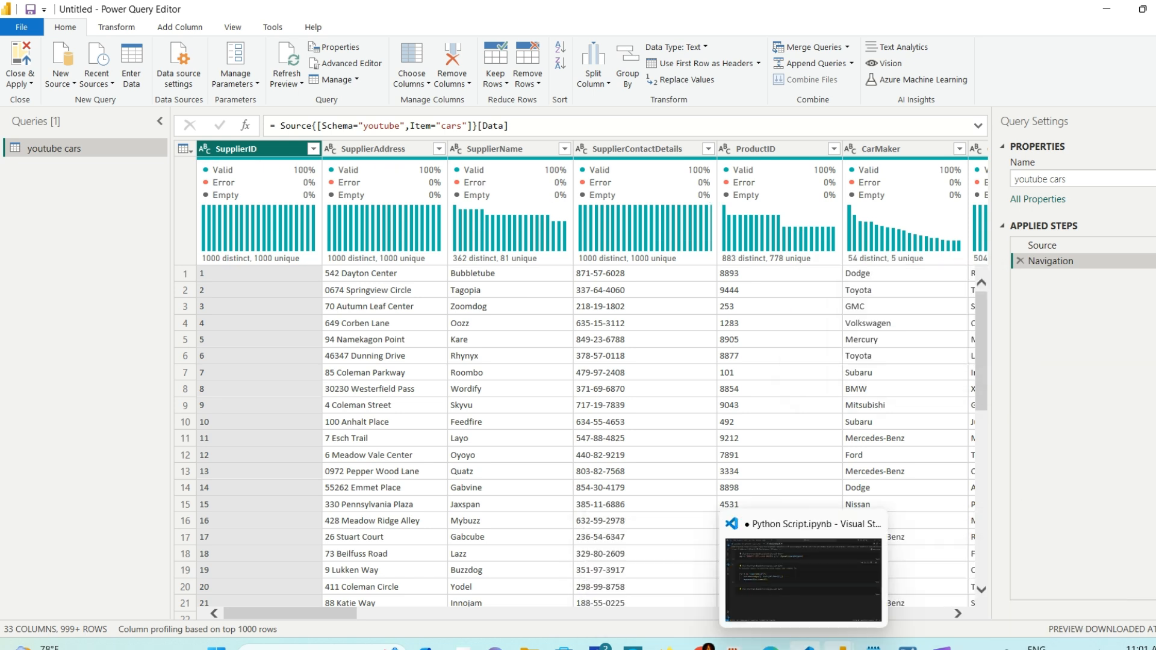
# Step: Switch to Visual Studio Code and examine the column data types in the create table cars statement of Python Script.ipynb
pyautogui.click(808, 647)
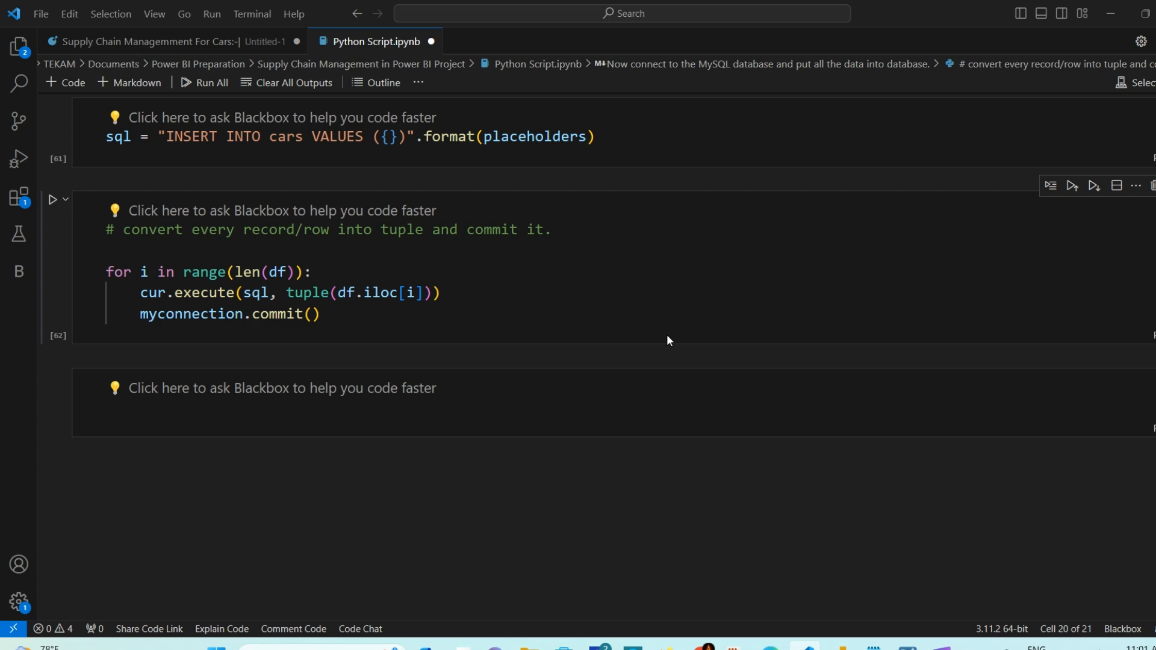
pyautogui.click(612, 278)
pyautogui.scroll(3, 611, 278)
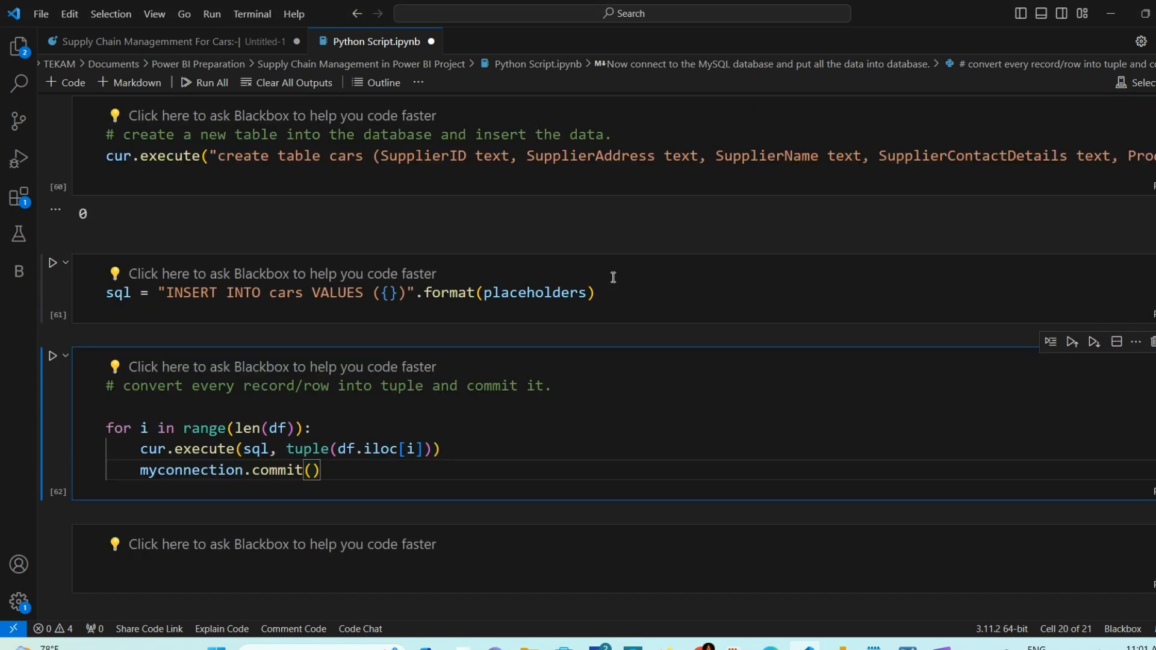
pyautogui.scroll(3, 422, 253)
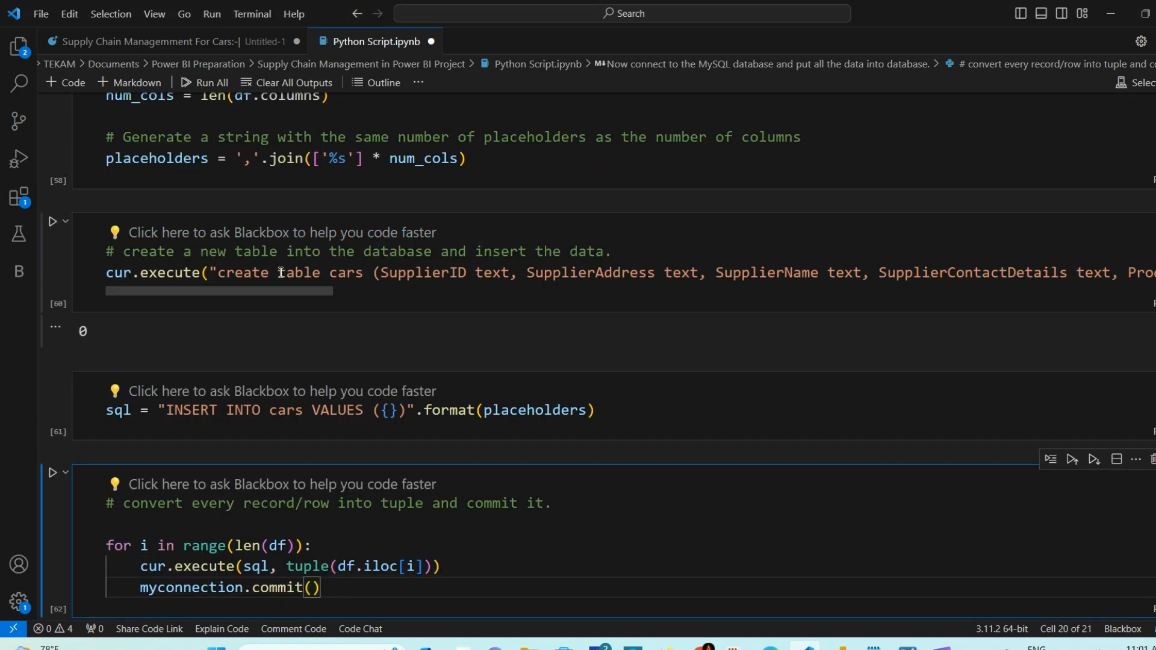
pyautogui.doubleClick(223, 272)
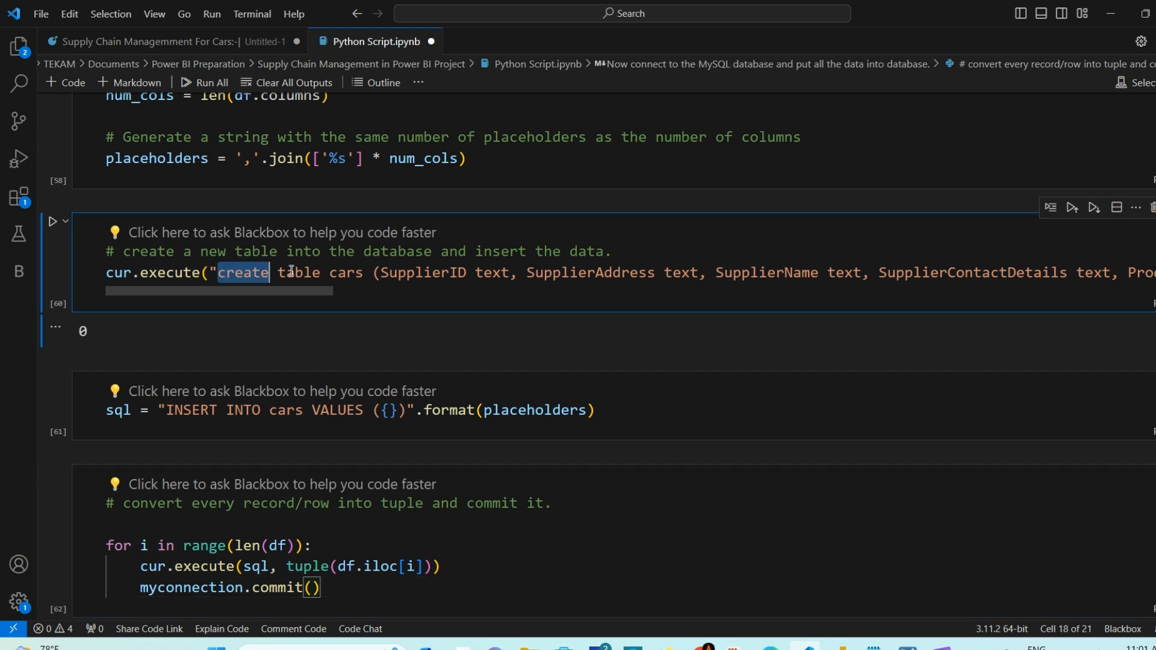
pyautogui.moveTo(292, 273); pyautogui.dragTo(355, 272)
pyautogui.click(423, 274)
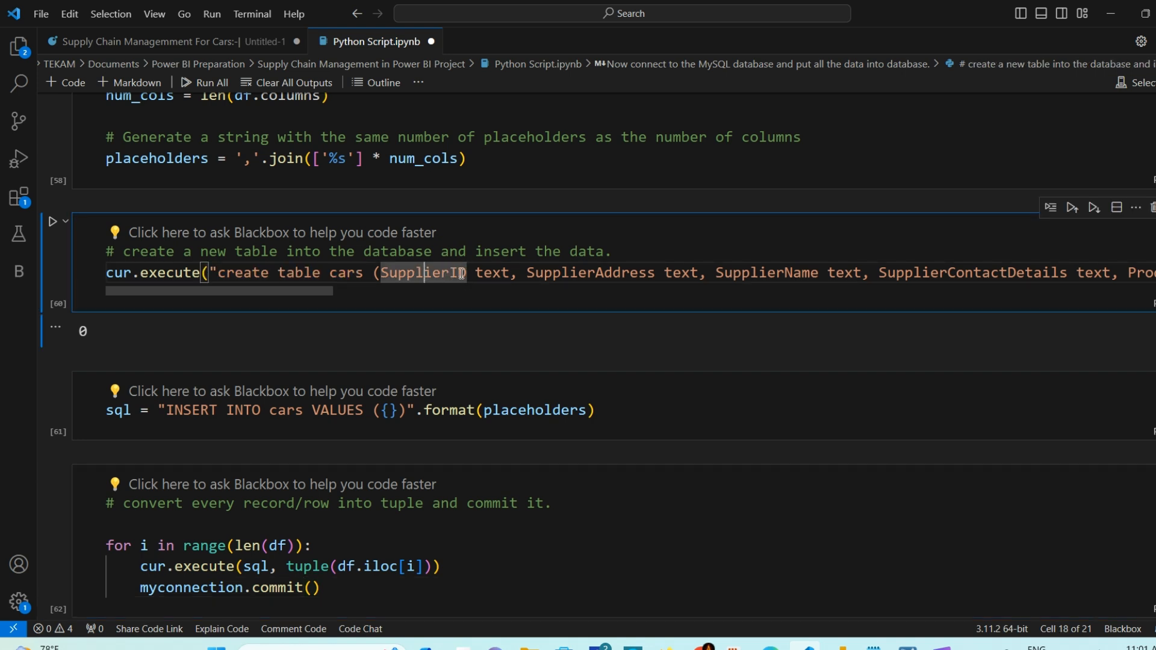
pyautogui.doubleClick(493, 274)
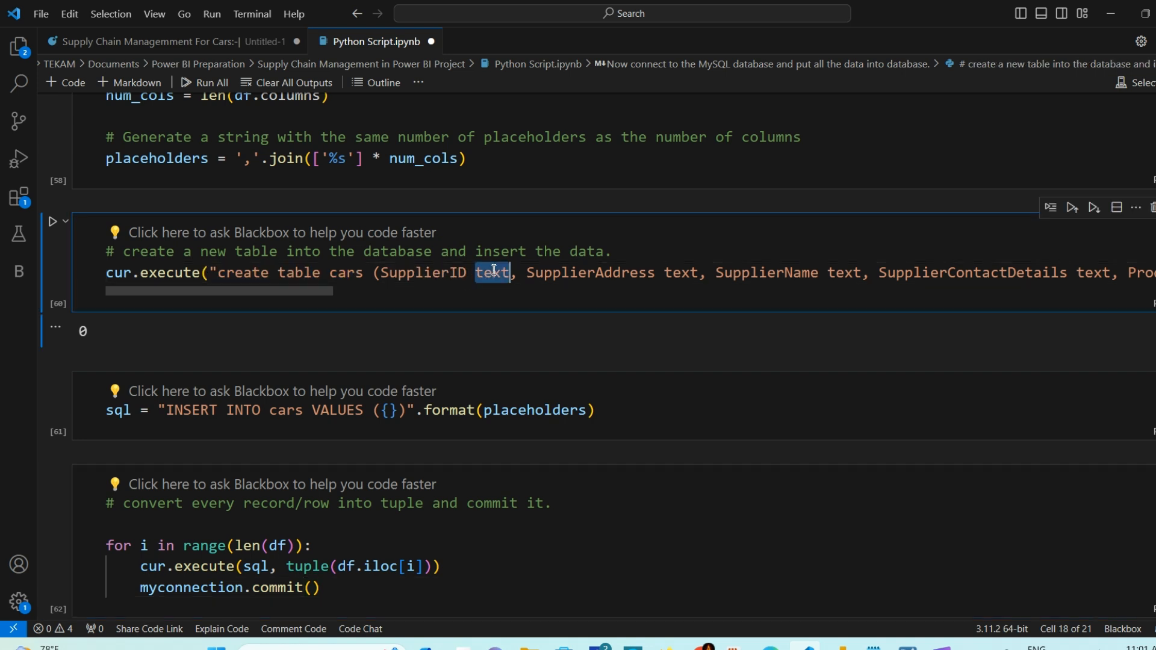
pyautogui.doubleClick(683, 273)
pyautogui.doubleClick(843, 272)
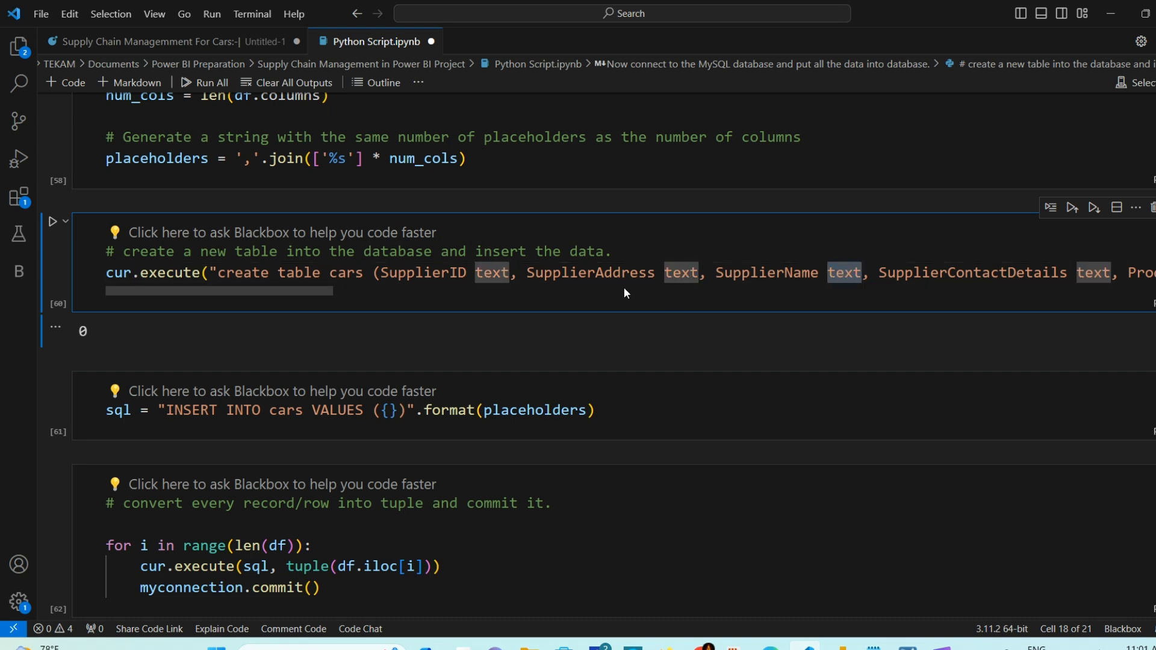
pyautogui.doubleClick(684, 274)
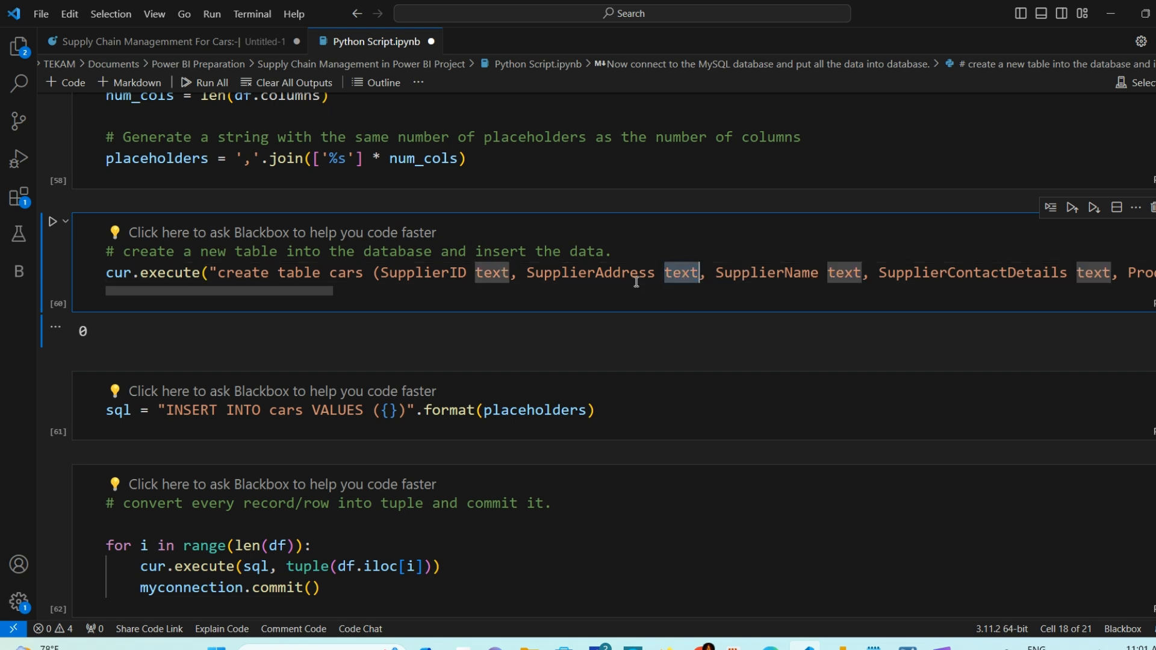
pyautogui.doubleClick(493, 272)
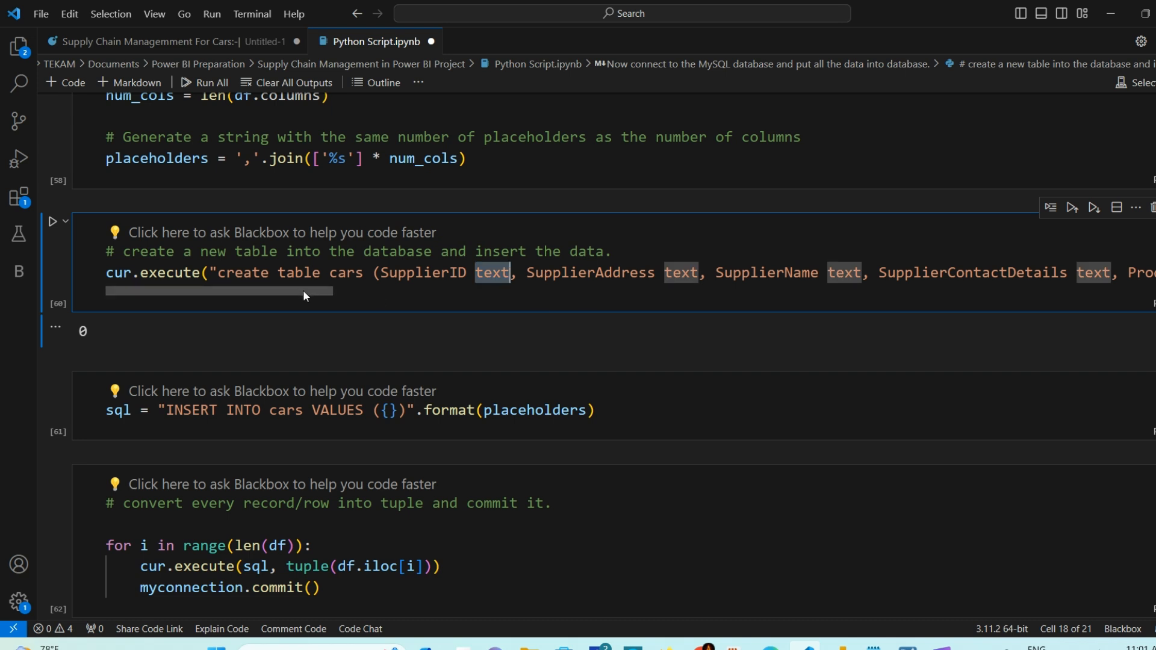
# Step: Examine the text data types given to the supplier columns in the create table cars statement
pyautogui.moveTo(302, 290); pyautogui.dragTo(269, 295)
pyautogui.click(855, 273)
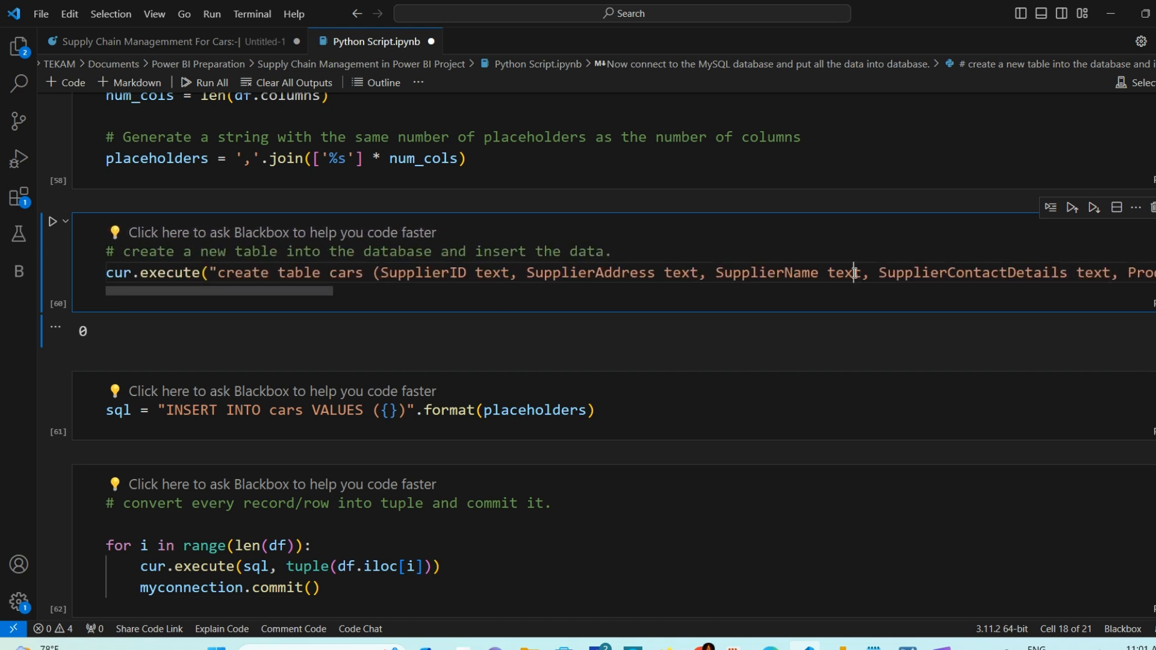
pyautogui.doubleClick(855, 272)
pyautogui.doubleClick(692, 274)
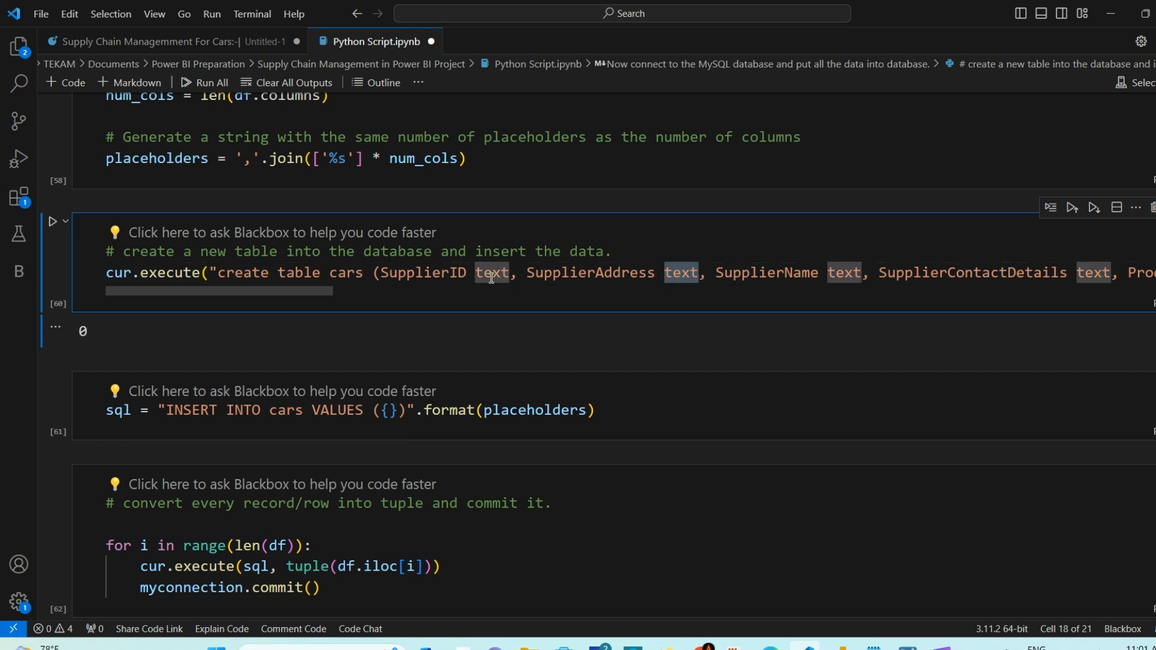
pyautogui.click(491, 274)
pyautogui.click(701, 275)
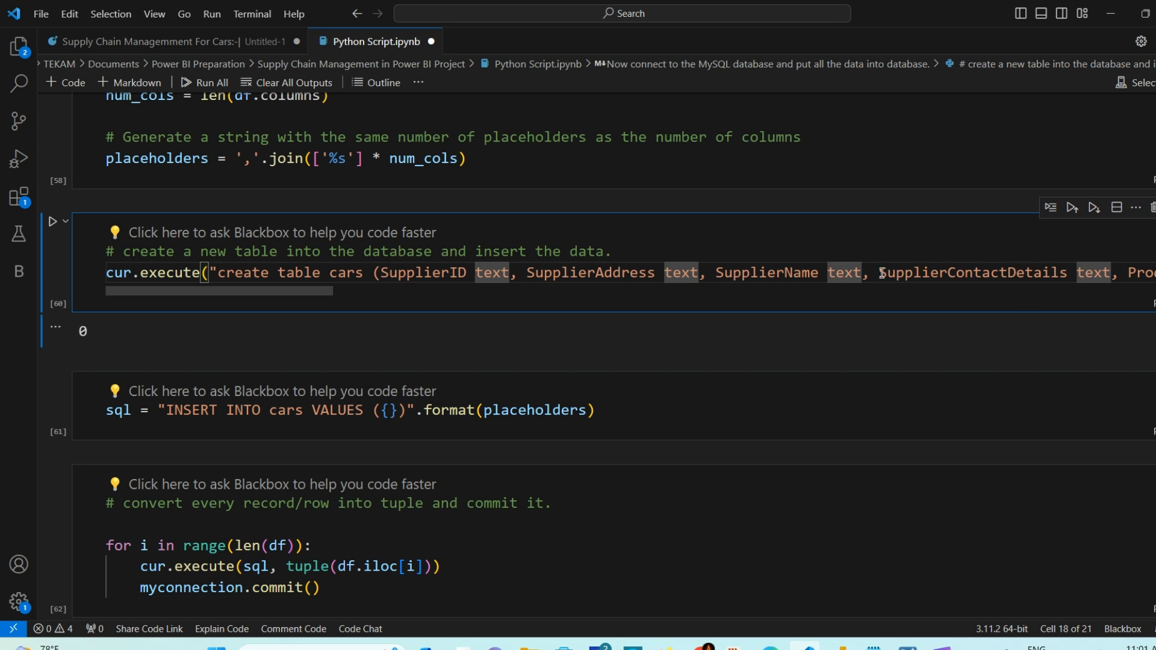
pyautogui.click(862, 276)
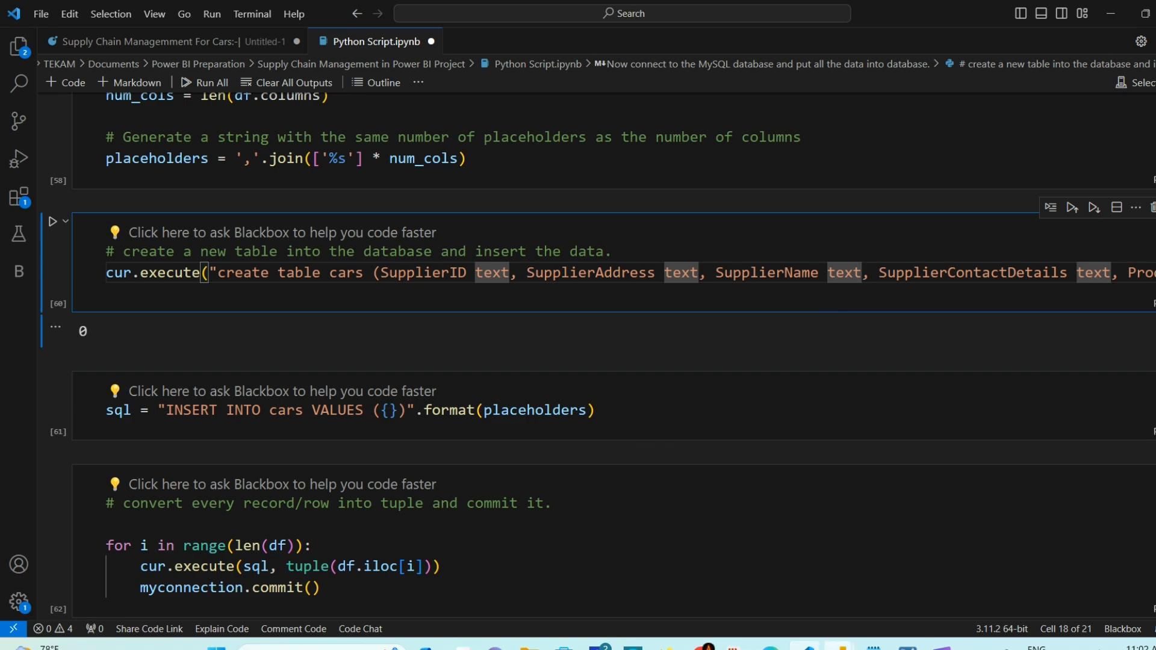
# Step: Switch to the Power Query Editor and select the SupplierID column of the youtube cars query
pyautogui.moveTo(885, 640)
pyautogui.click(1003, 563)
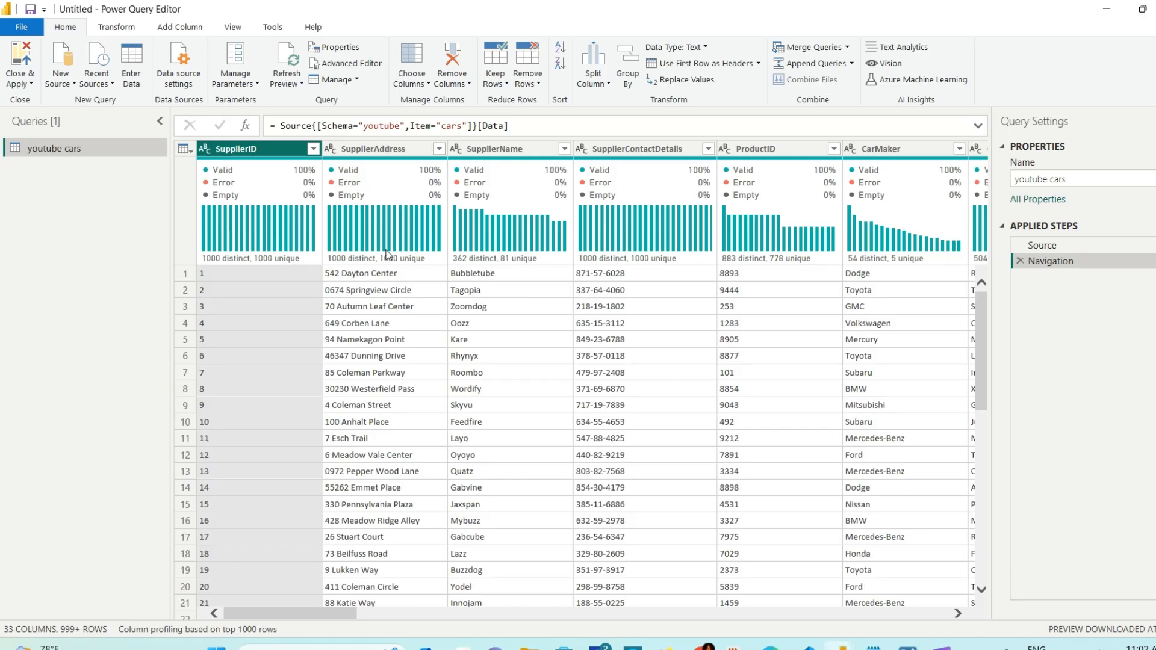
pyautogui.click(220, 150)
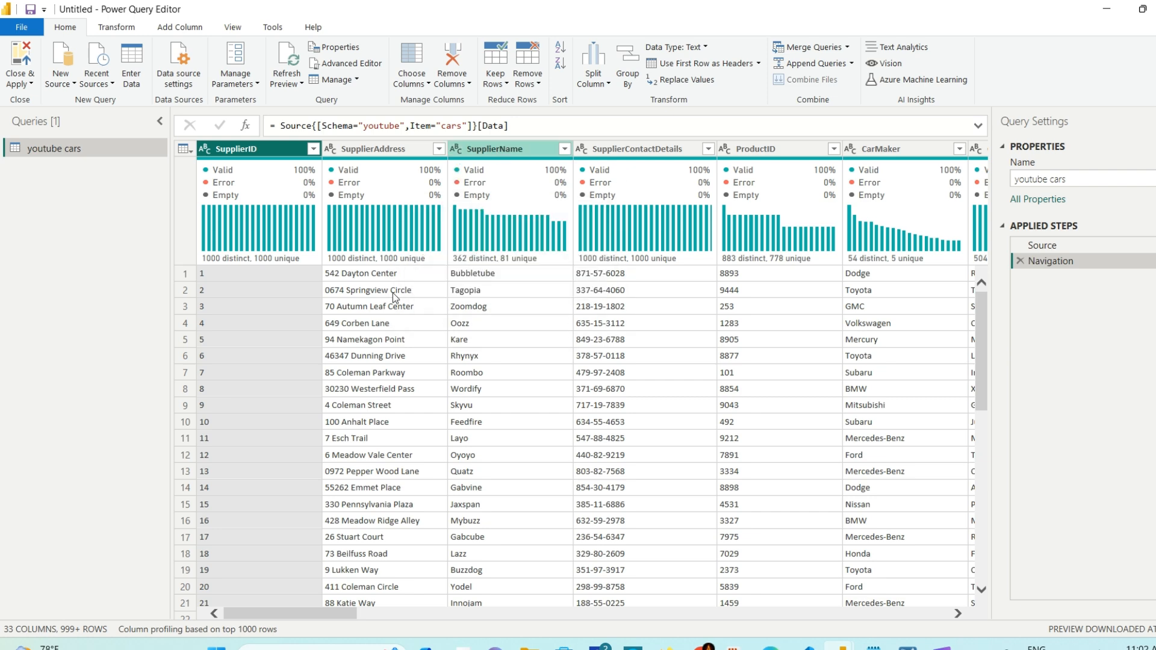
# Step: Switch to the Supply Chain Management notes in VS Code and review the Home page and Orders page field lists
pyautogui.click(807, 645)
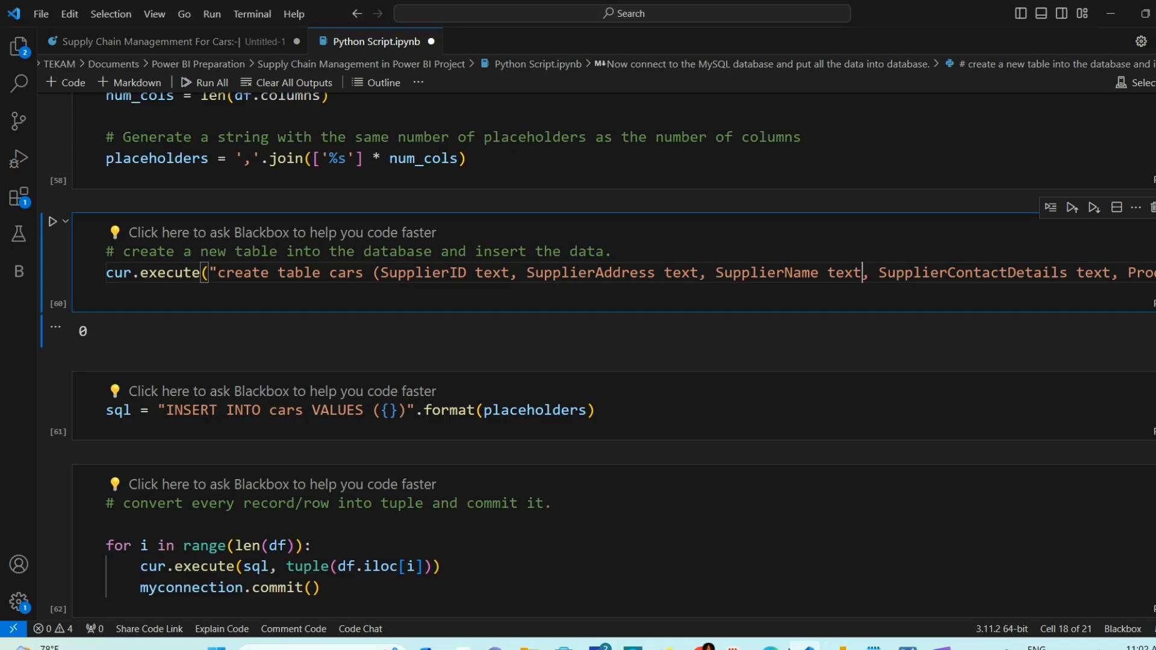
pyautogui.click(136, 42)
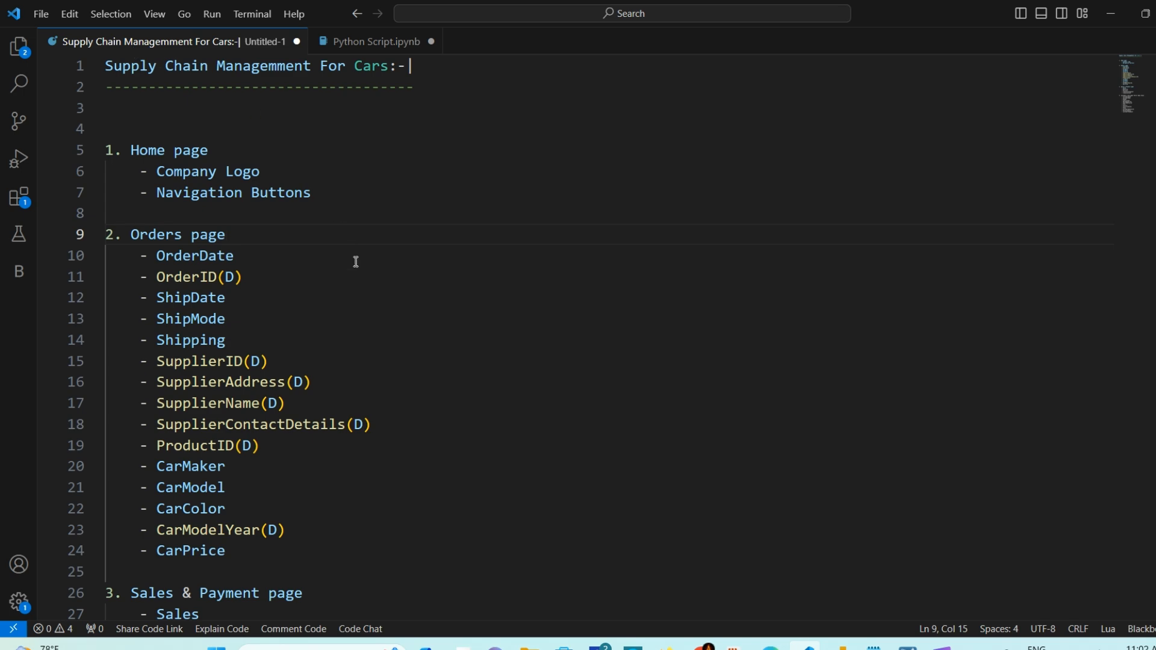
pyautogui.scroll(-8, 344, 258)
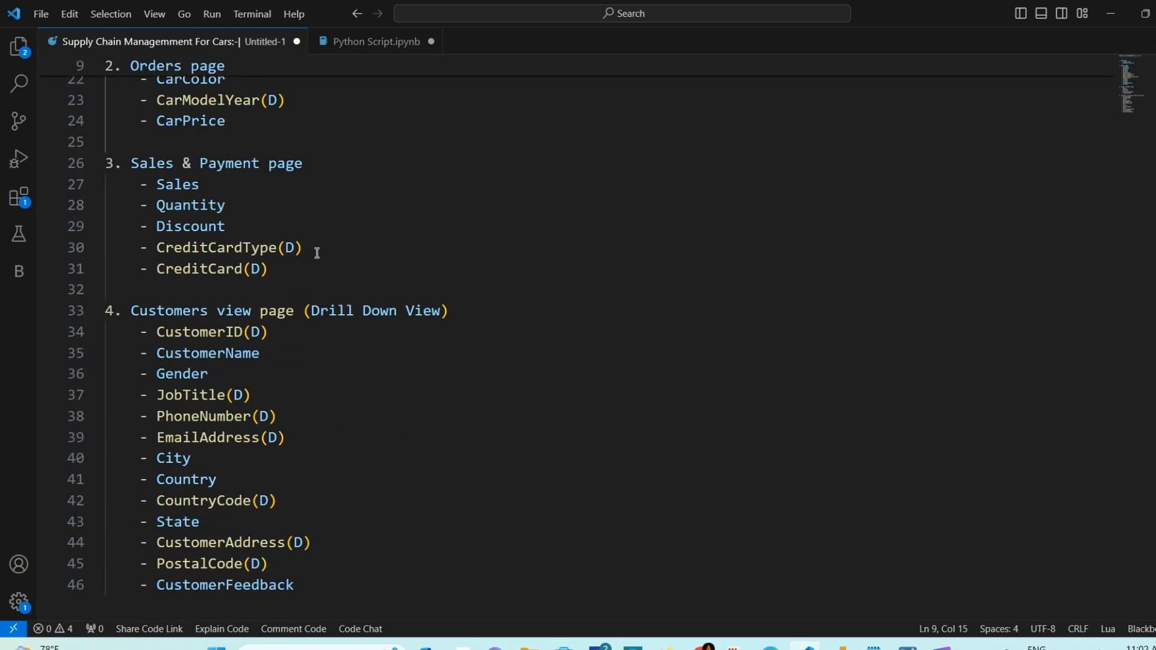
pyautogui.scroll(8, 317, 253)
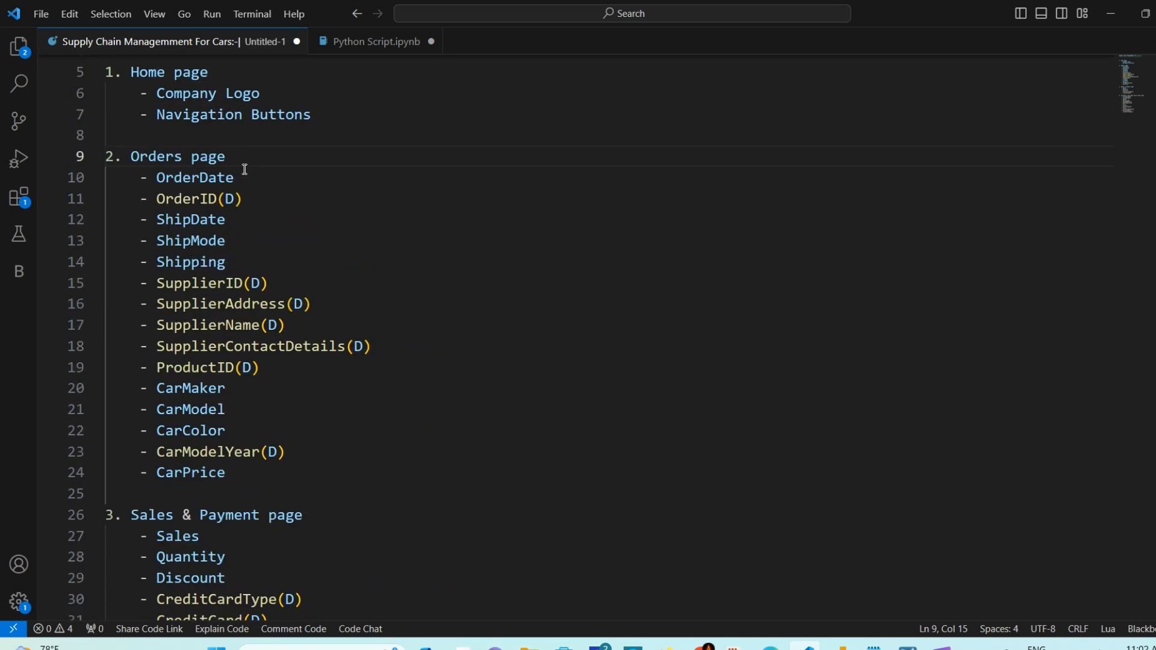
pyautogui.click(230, 150)
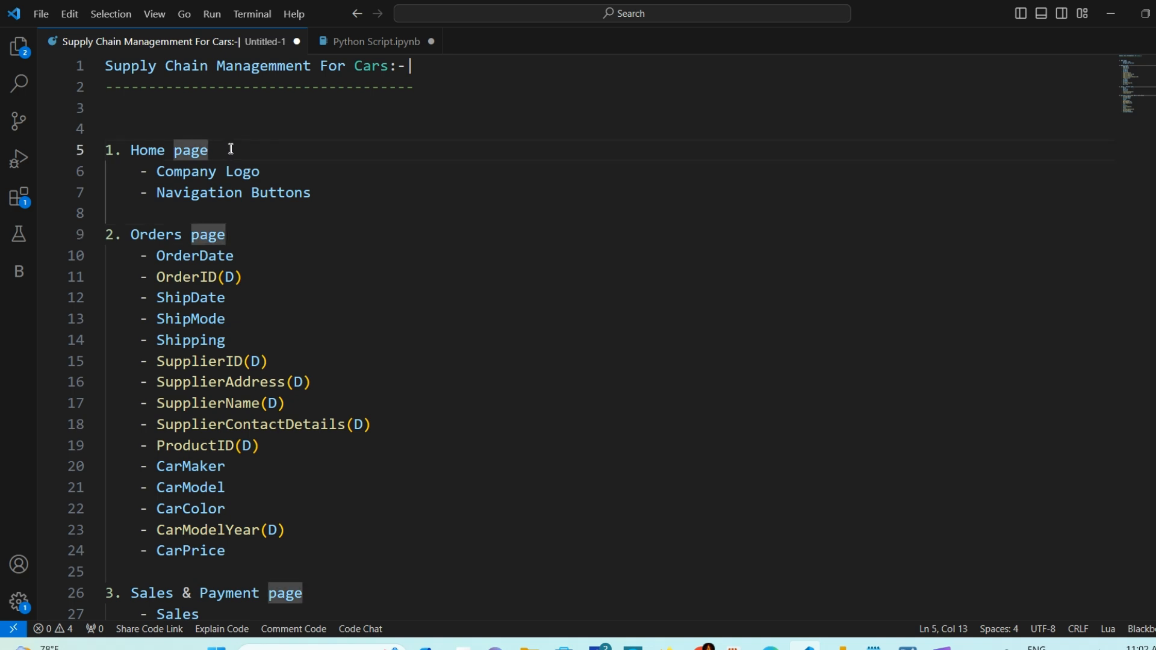
pyautogui.moveTo(230, 150); pyautogui.dragTo(114, 150)
pyautogui.moveTo(252, 230); pyautogui.dragTo(127, 229)
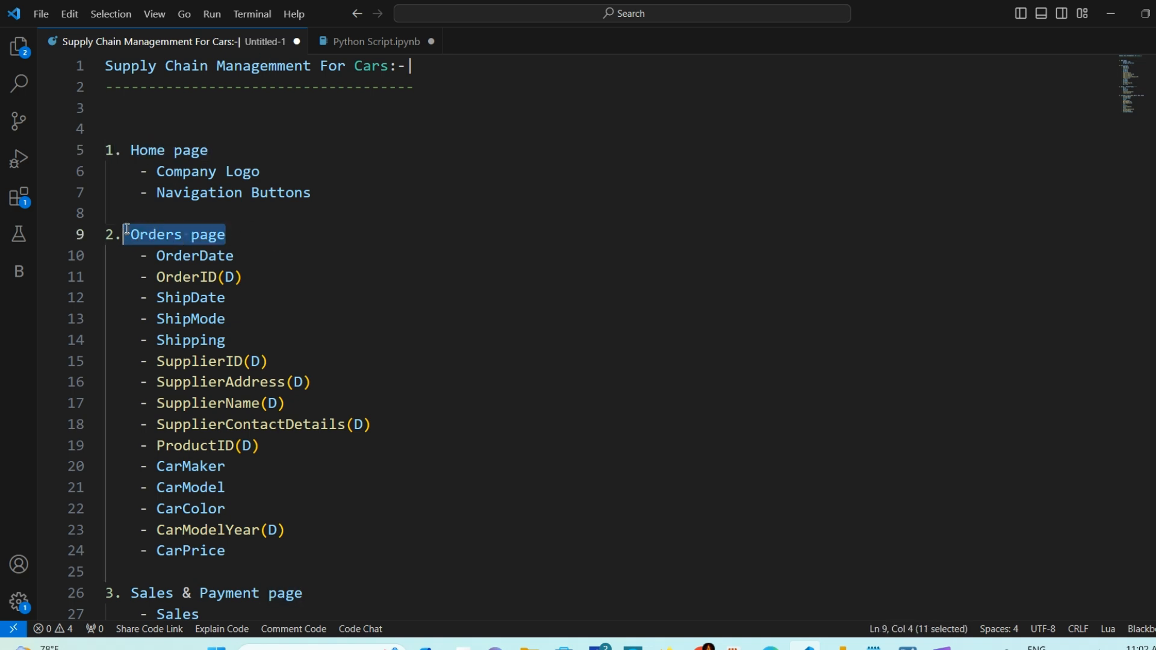
pyautogui.click(248, 236)
pyautogui.scroll(-1, 198, 232)
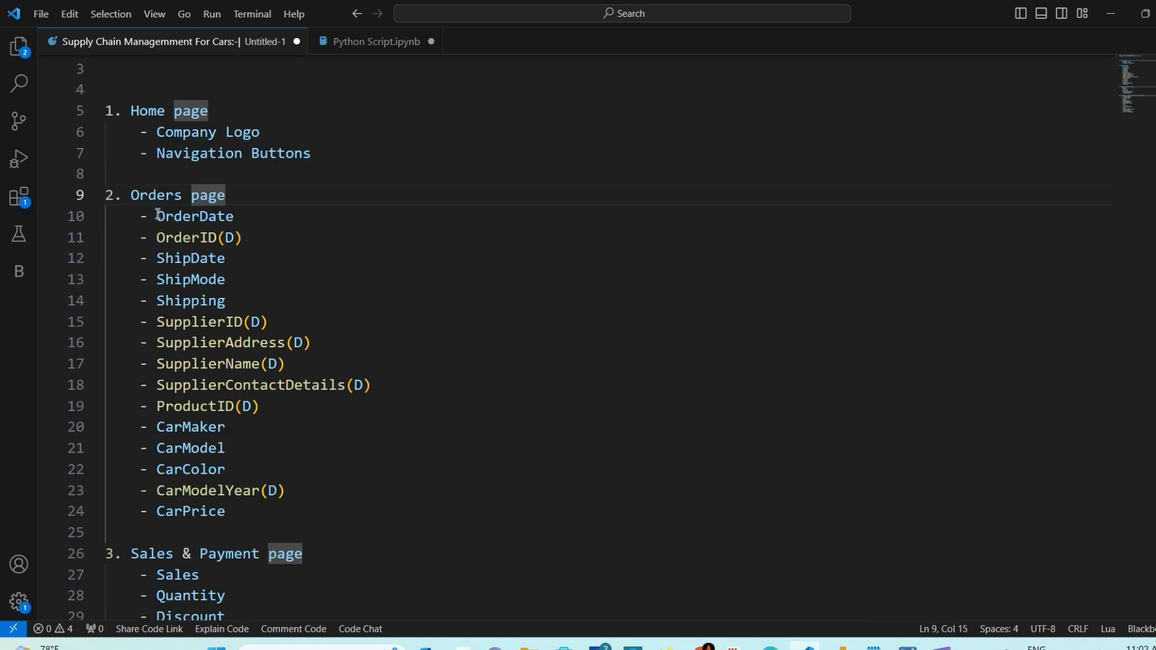
pyautogui.moveTo(156, 216); pyautogui.dragTo(281, 511)
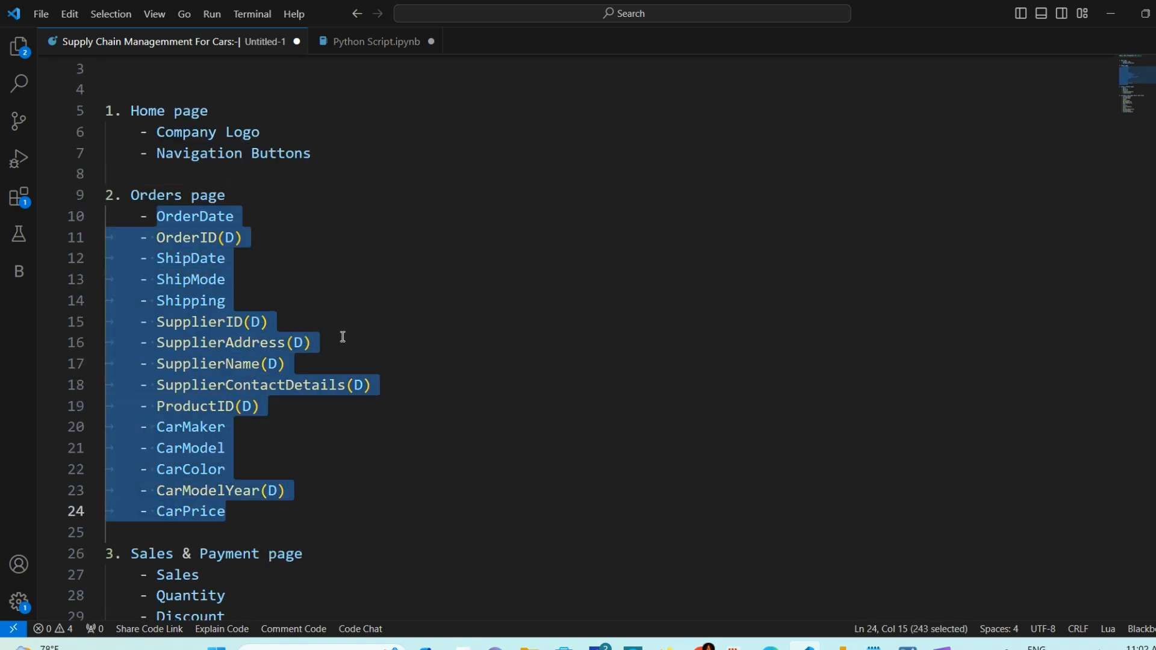
pyautogui.click(339, 291)
# Step: Review the fields planned for the Sales & Payment page and compare them with the Orders page list
pyautogui.scroll(-3, 346, 319)
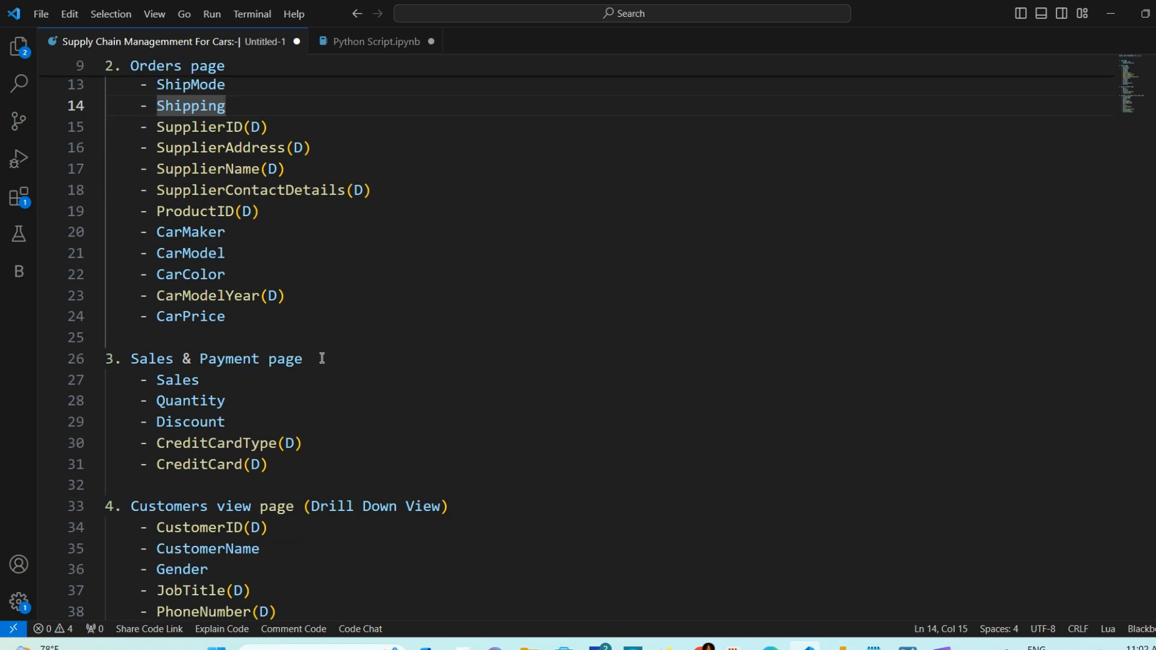
pyautogui.moveTo(320, 359); pyautogui.dragTo(131, 360)
pyautogui.scroll(-1, 287, 395)
pyautogui.click(306, 405)
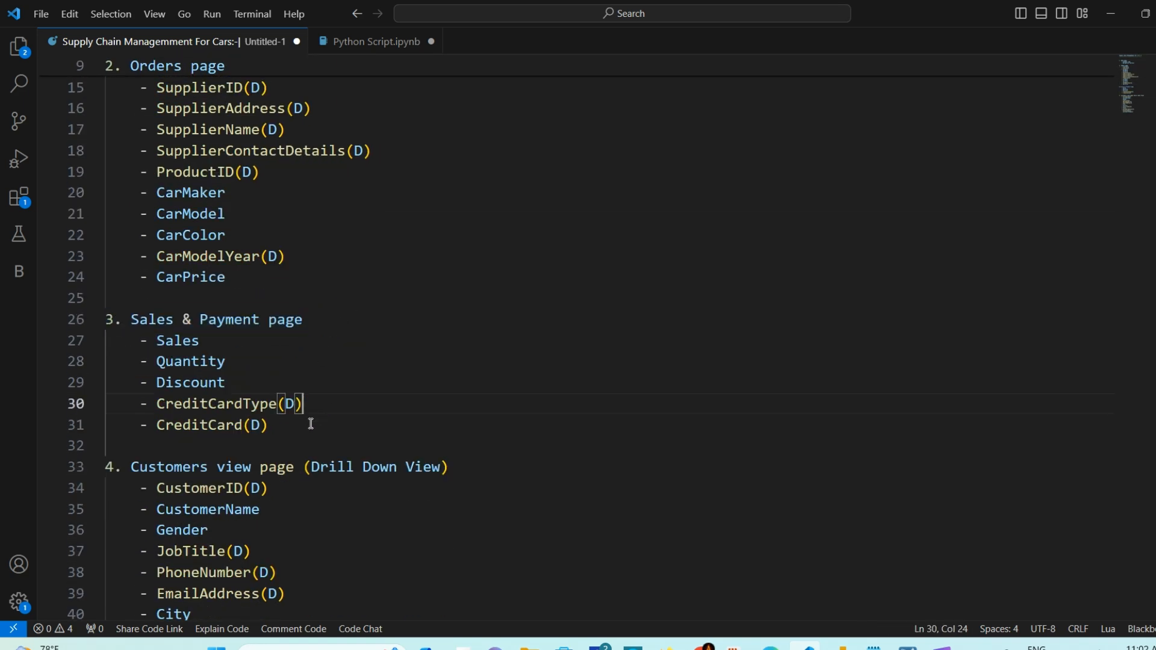
pyautogui.moveTo(294, 426); pyautogui.dragTo(157, 340)
pyautogui.click(340, 355)
pyautogui.scroll(2, 349, 227)
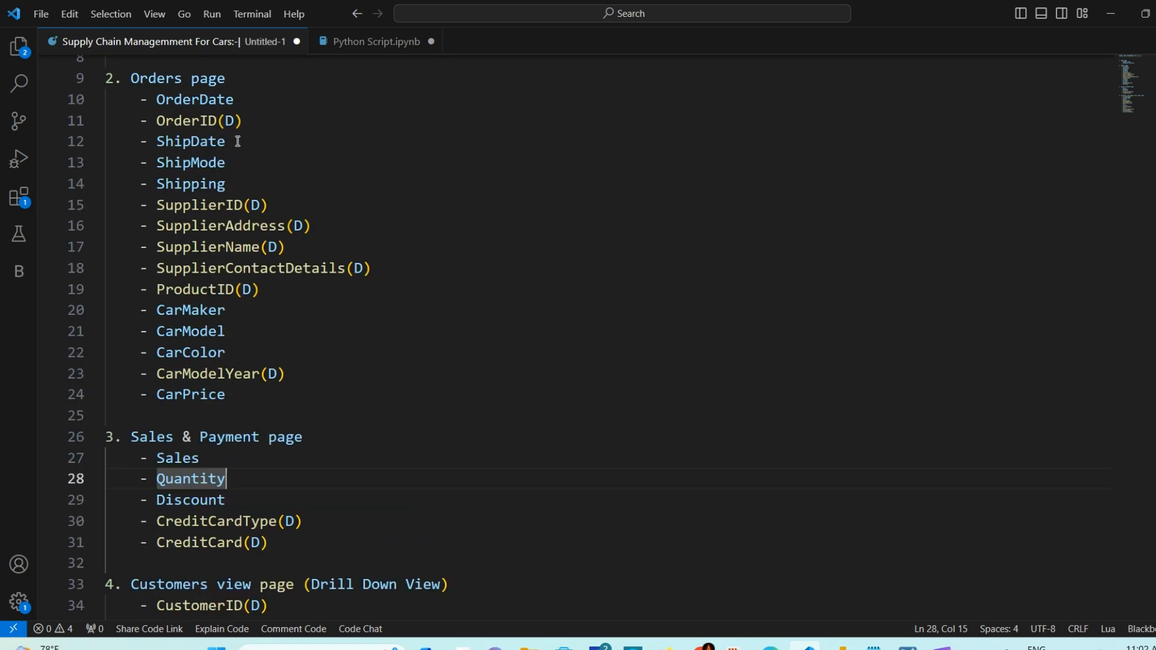
pyautogui.click(292, 167)
pyautogui.scroll(-2, 361, 333)
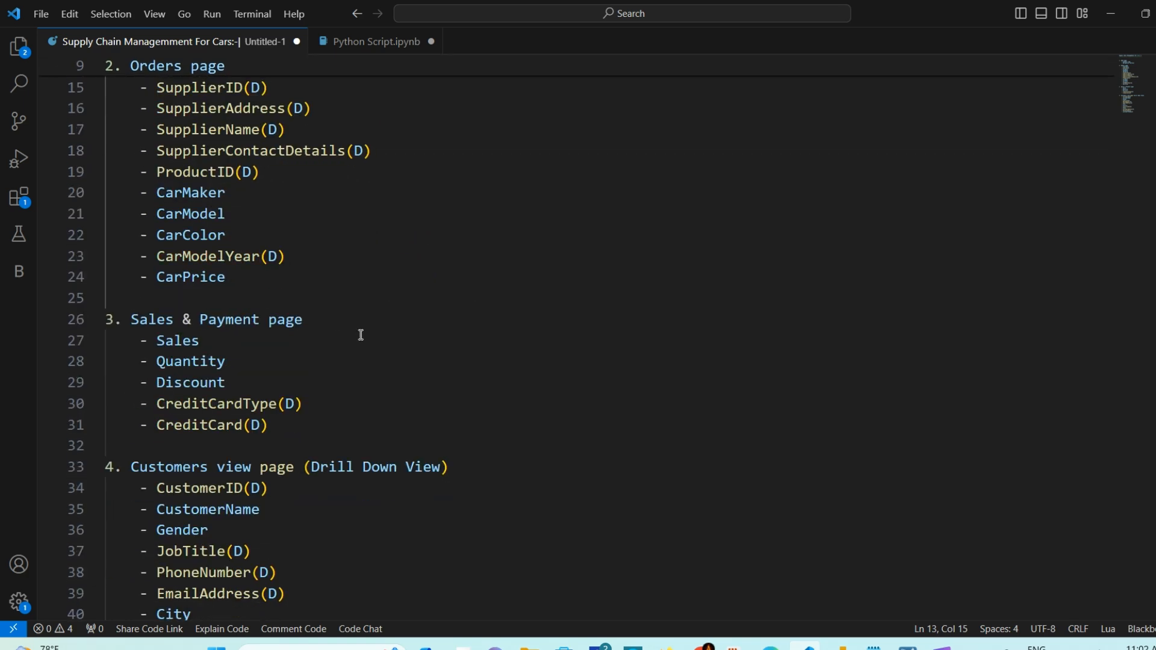
# Step: Review the Customers view page (Drill Down View) section and its fields from CustomerID to CustomerFeedback
pyautogui.scroll(-2, 330, 310)
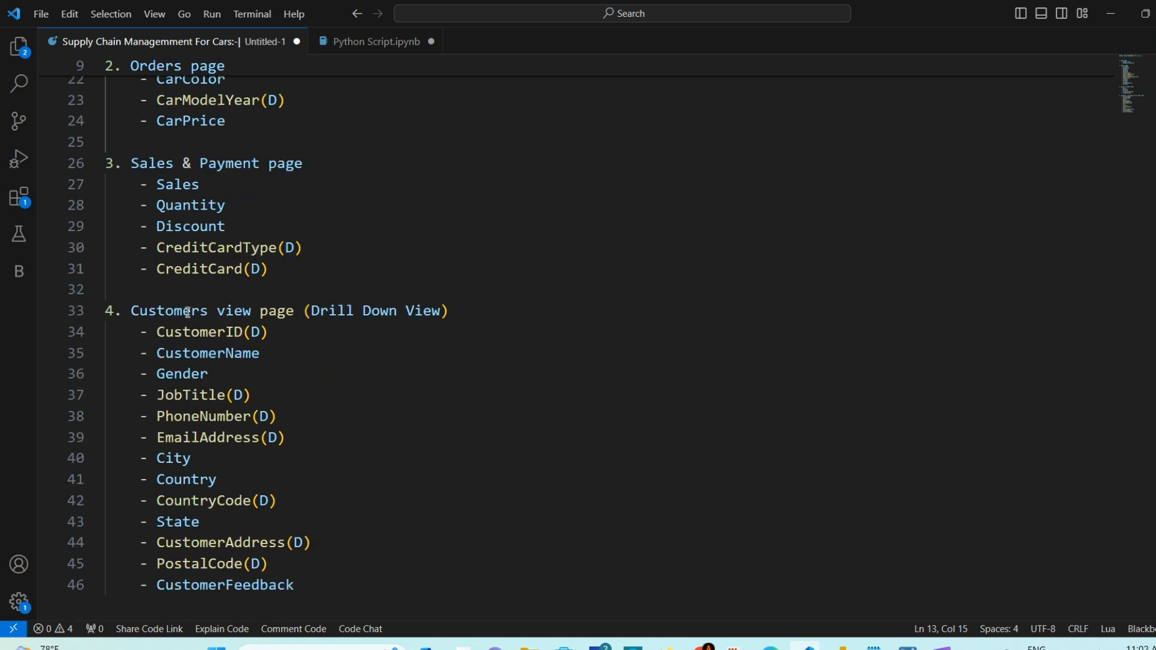
pyautogui.moveTo(133, 309); pyautogui.dragTo(451, 309)
pyautogui.press('Down')
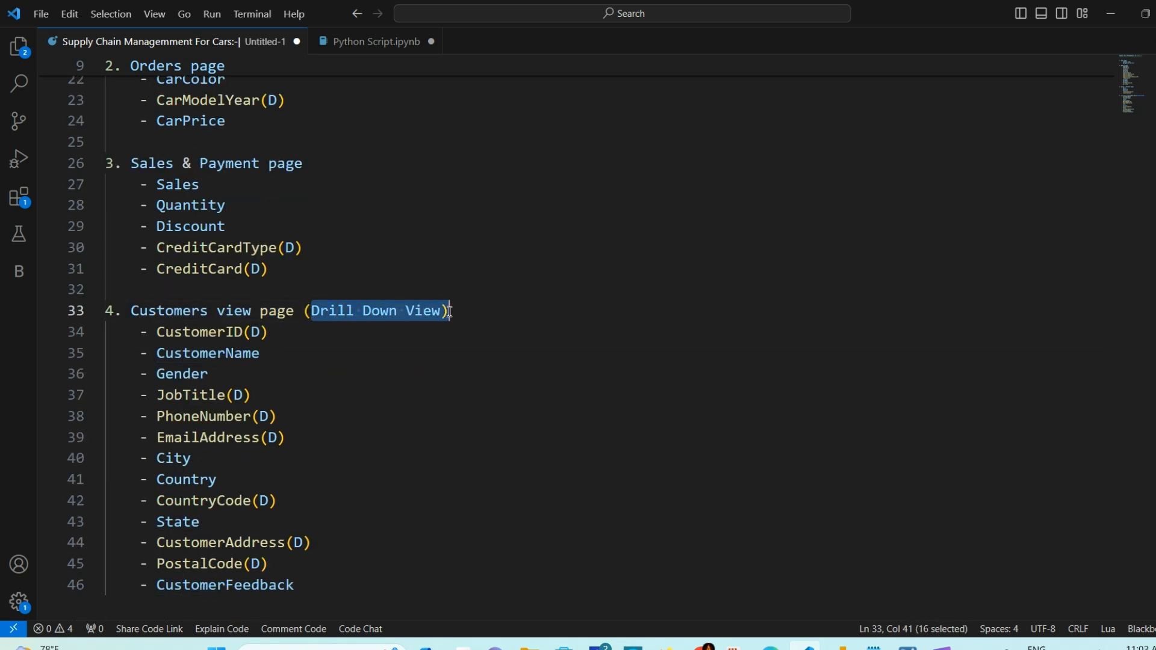
pyautogui.click(492, 307)
pyautogui.scroll(-1, 220, 342)
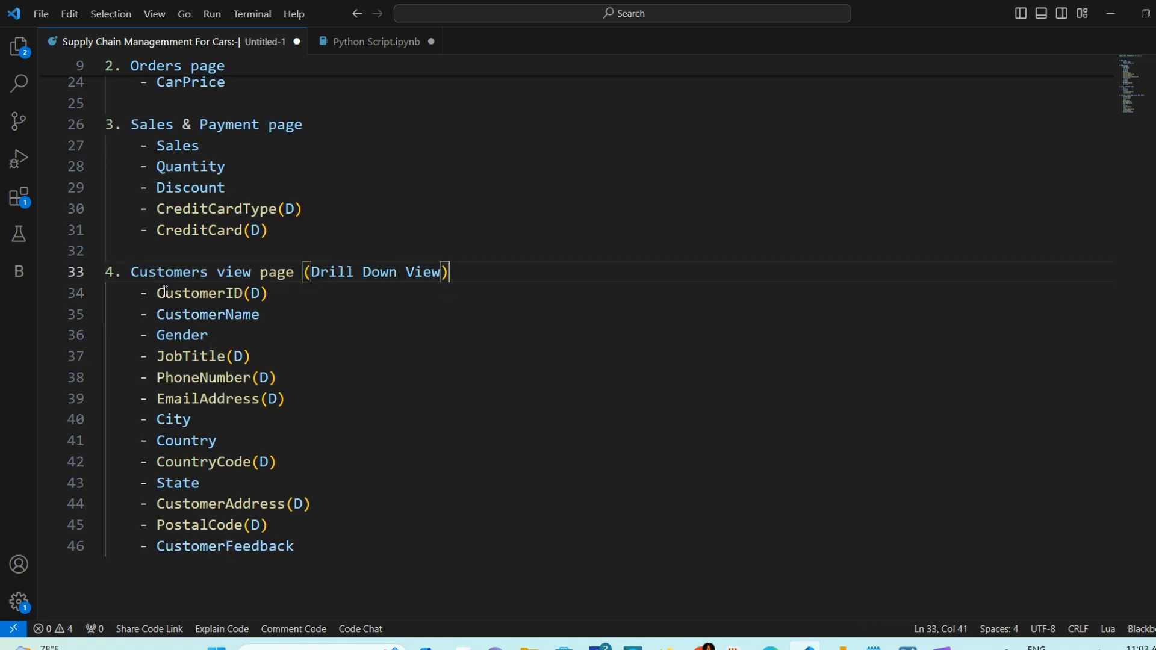
pyautogui.moveTo(159, 293); pyautogui.dragTo(323, 544)
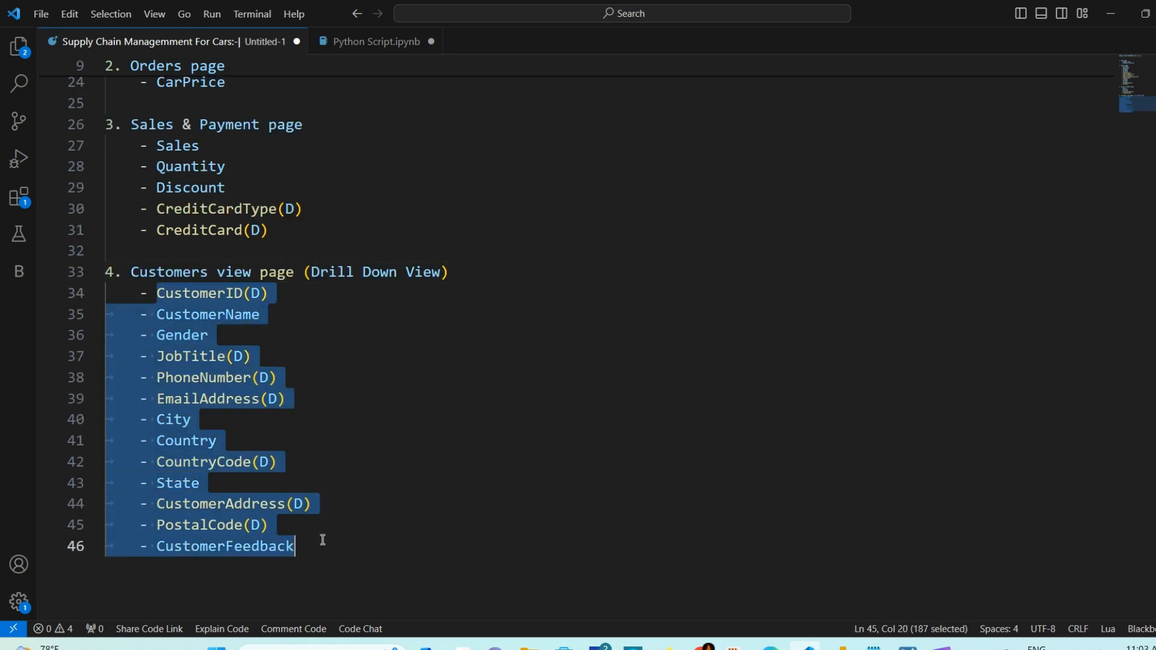
pyautogui.click(315, 368)
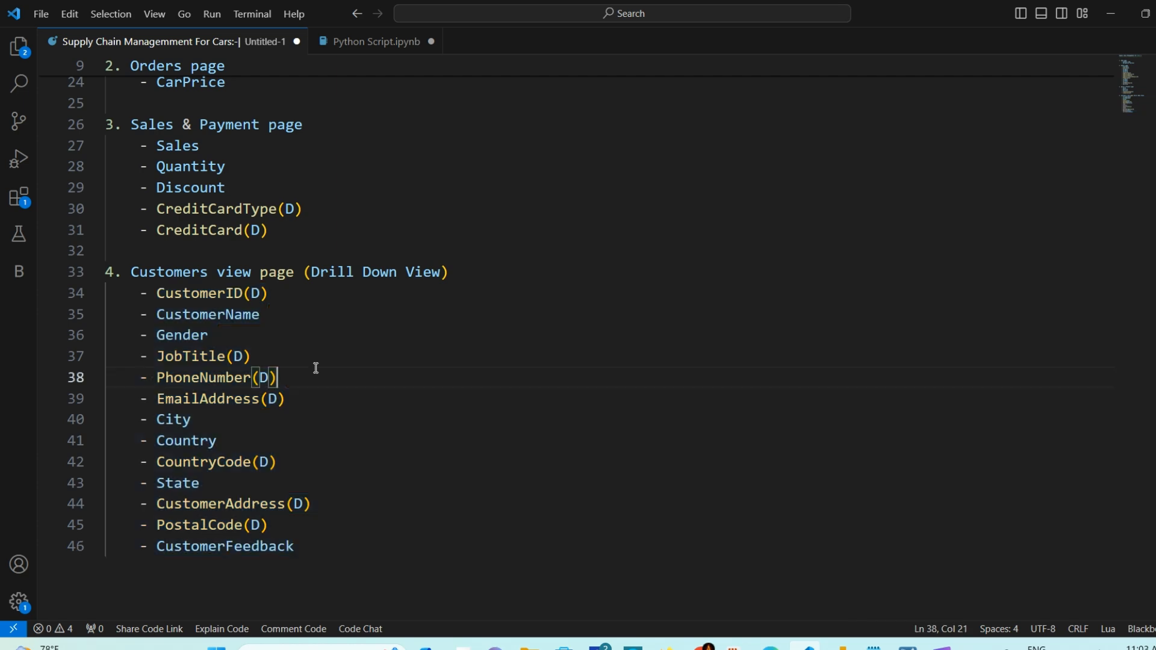
# Step: Check which fields across the planned pages carry the (D) mark, such as OrderID, SupplierID and SupplierName
pyautogui.scroll(7, 316, 368)
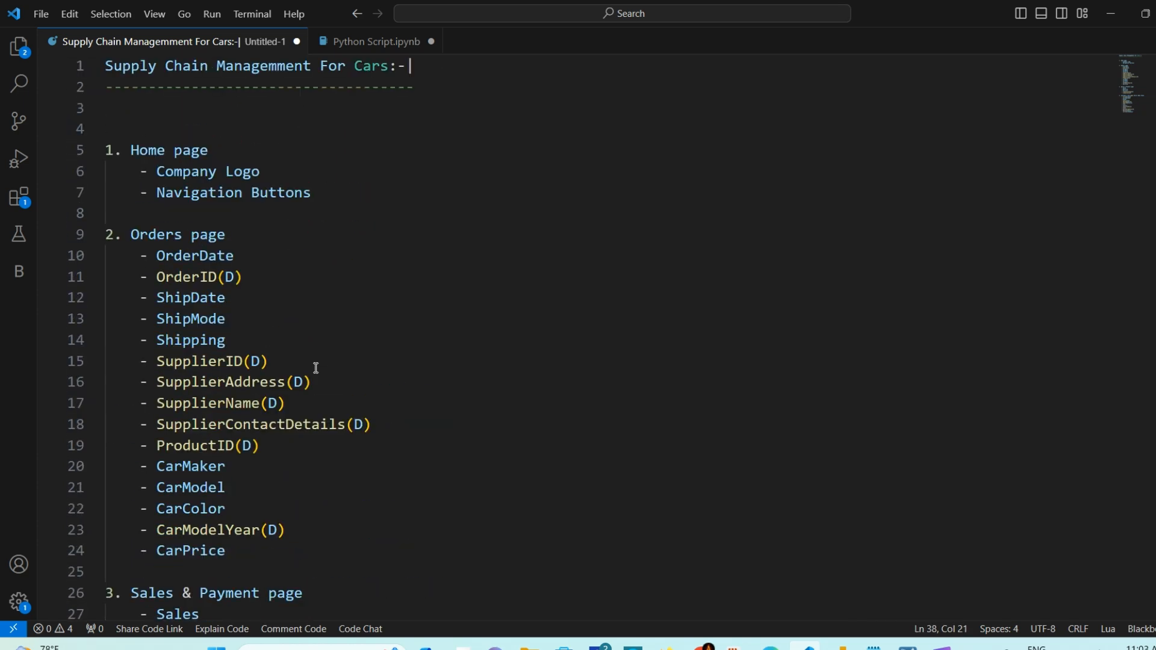
pyautogui.scroll(-1, 315, 368)
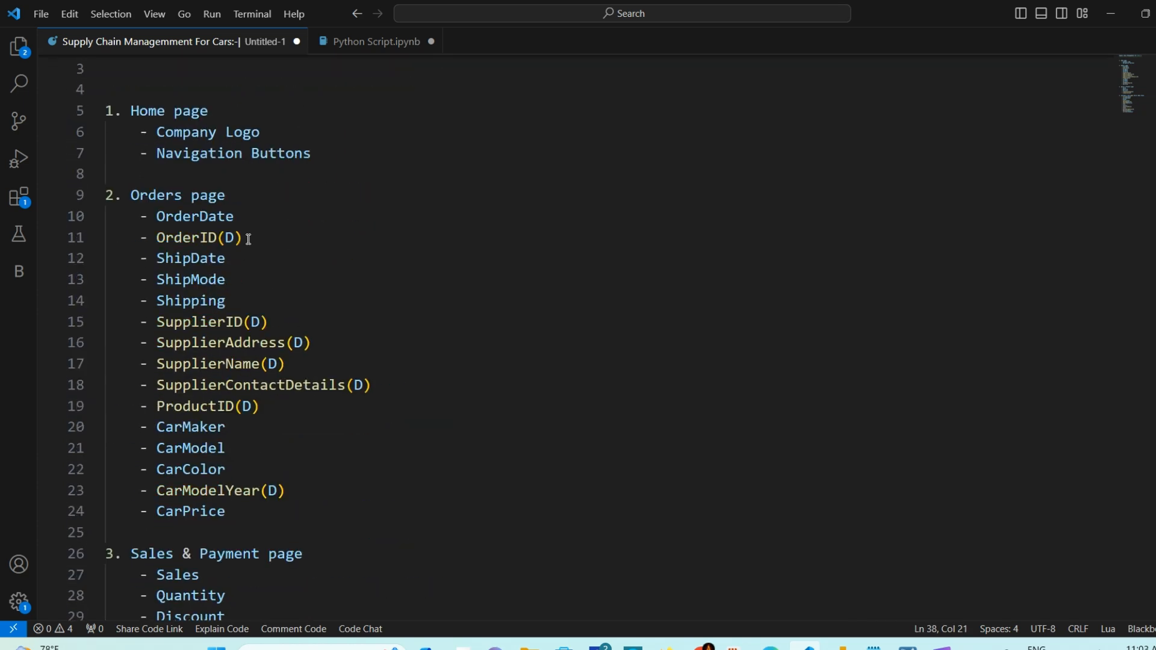
pyautogui.moveTo(248, 239); pyautogui.dragTo(220, 238)
pyautogui.click(288, 328)
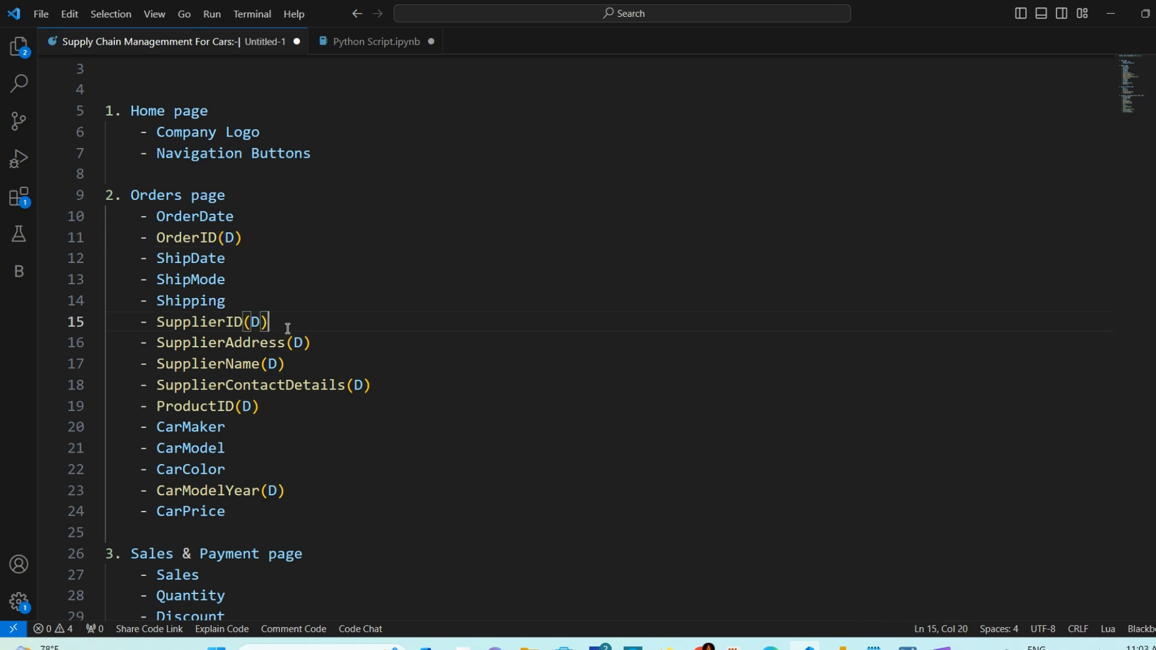
pyautogui.moveTo(270, 322); pyautogui.dragTo(244, 323)
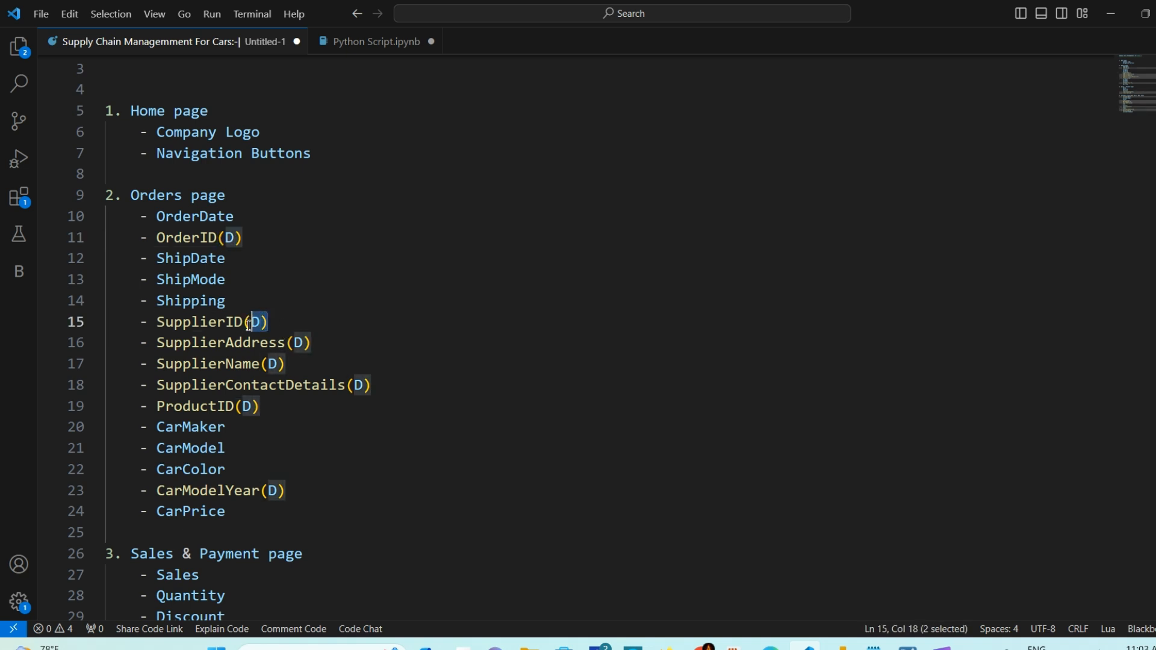
pyautogui.click(331, 351)
pyautogui.moveTo(287, 365); pyautogui.dragTo(267, 365)
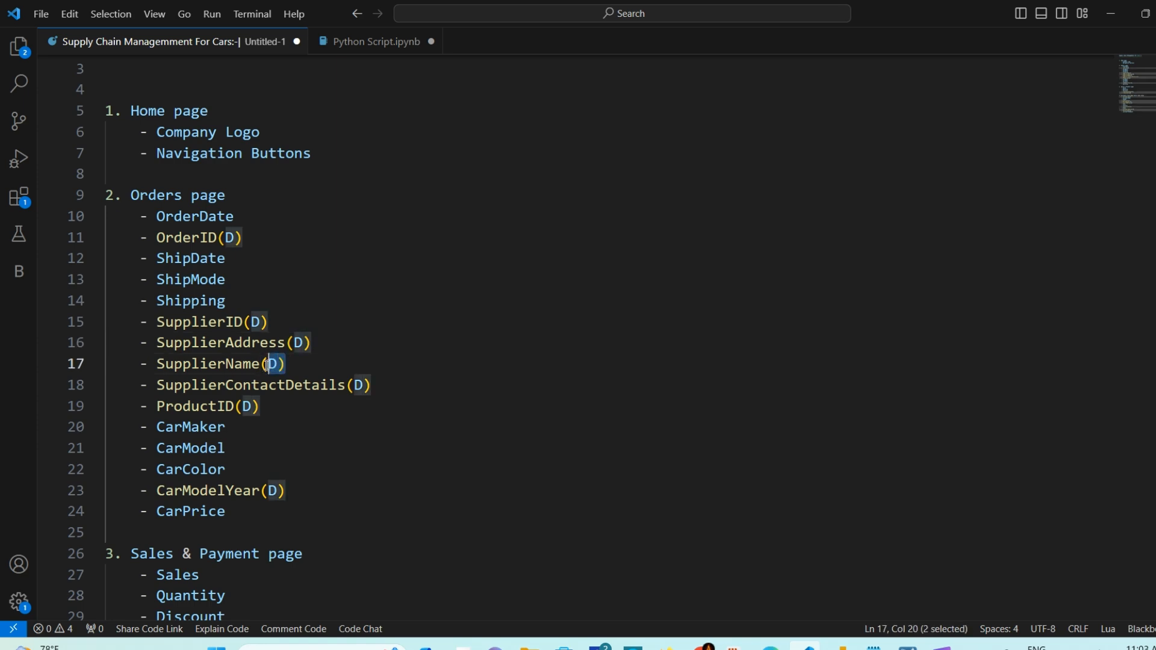
pyautogui.click(271, 408)
pyautogui.scroll(-3, 343, 371)
pyautogui.scroll(-4, 343, 371)
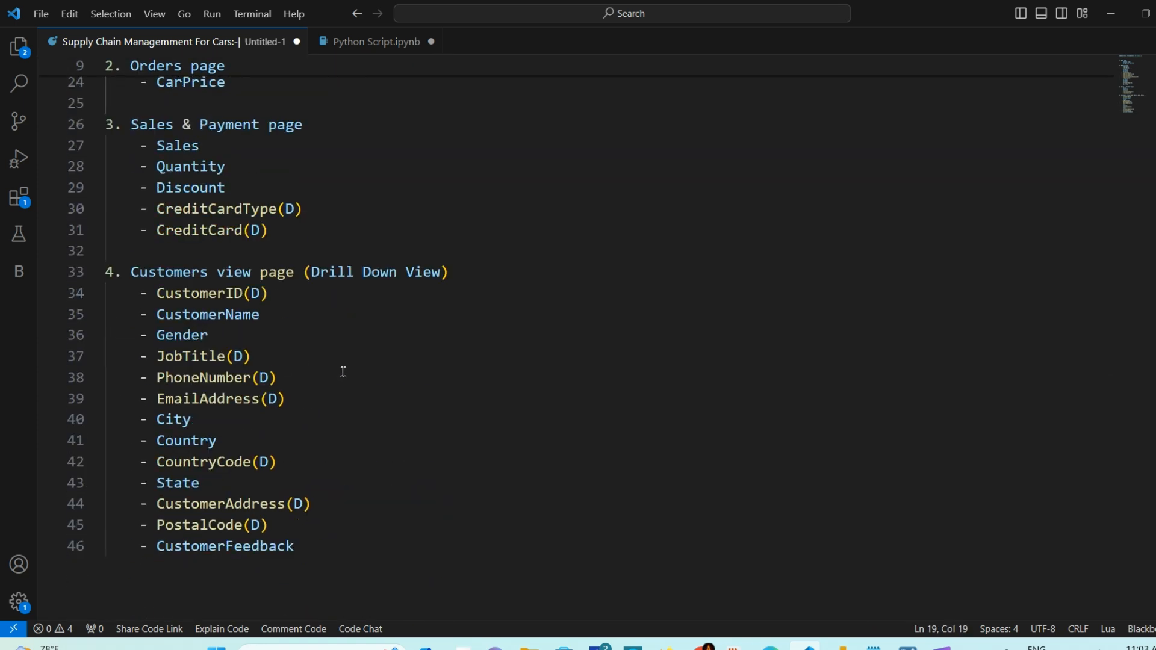
pyautogui.scroll(7, 344, 372)
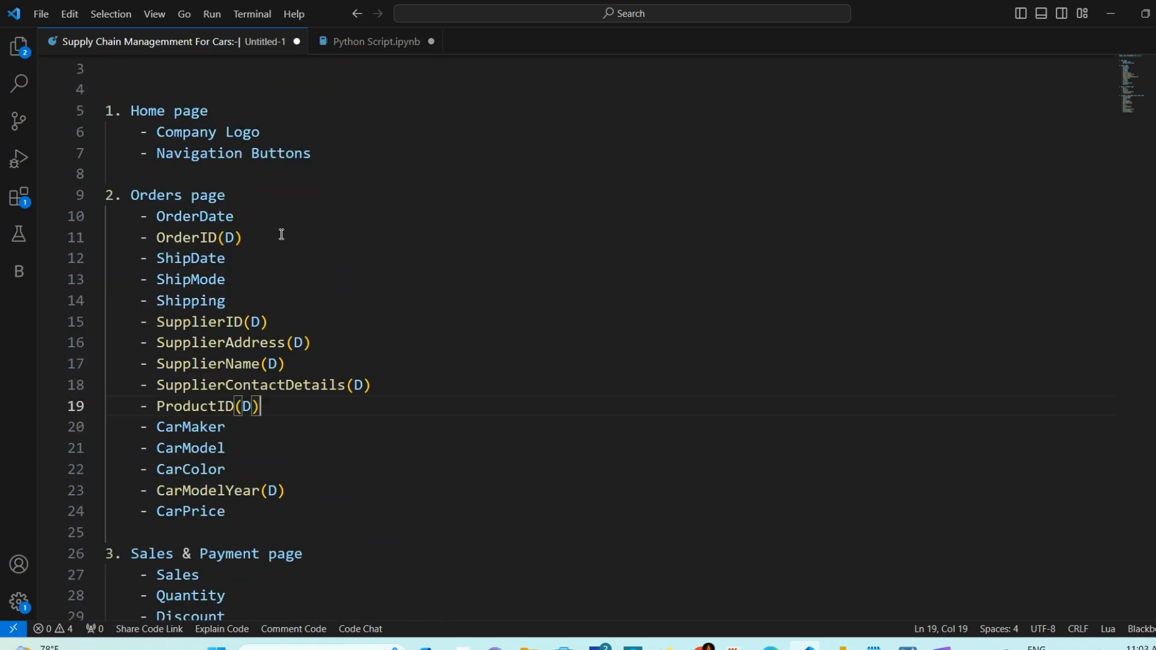
pyautogui.click(281, 235)
# Step: Switch to the Power Query Editor and remove the SupplierID column from the youtube cars query
pyautogui.moveTo(842, 647)
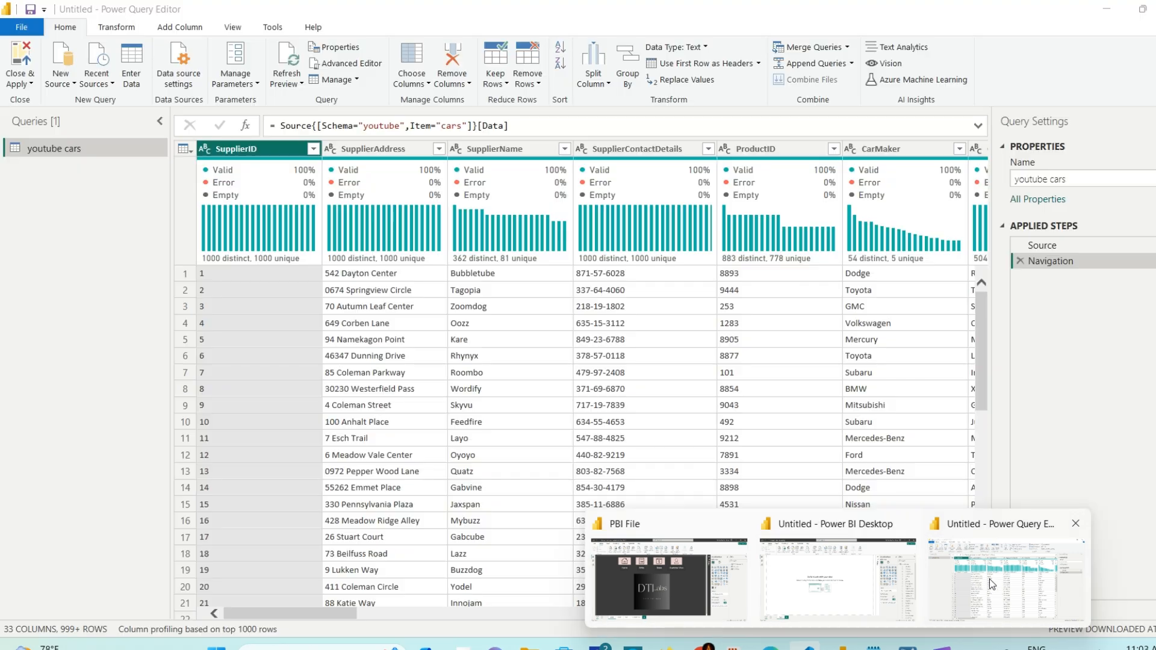
pyautogui.click(989, 579)
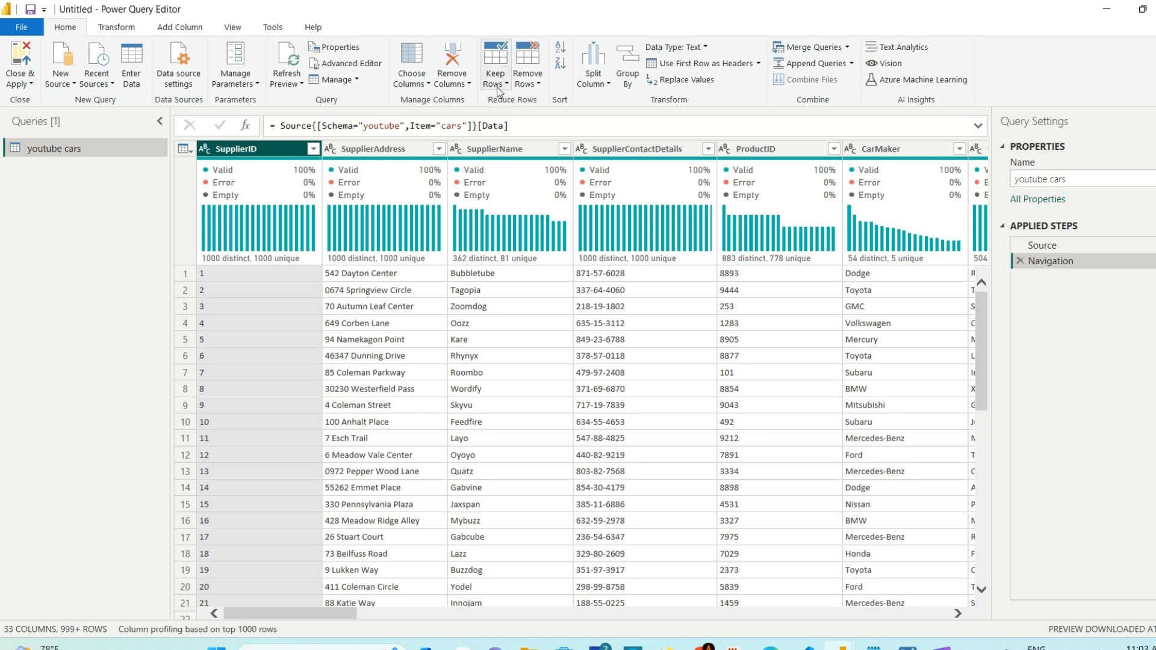
pyautogui.click(472, 85)
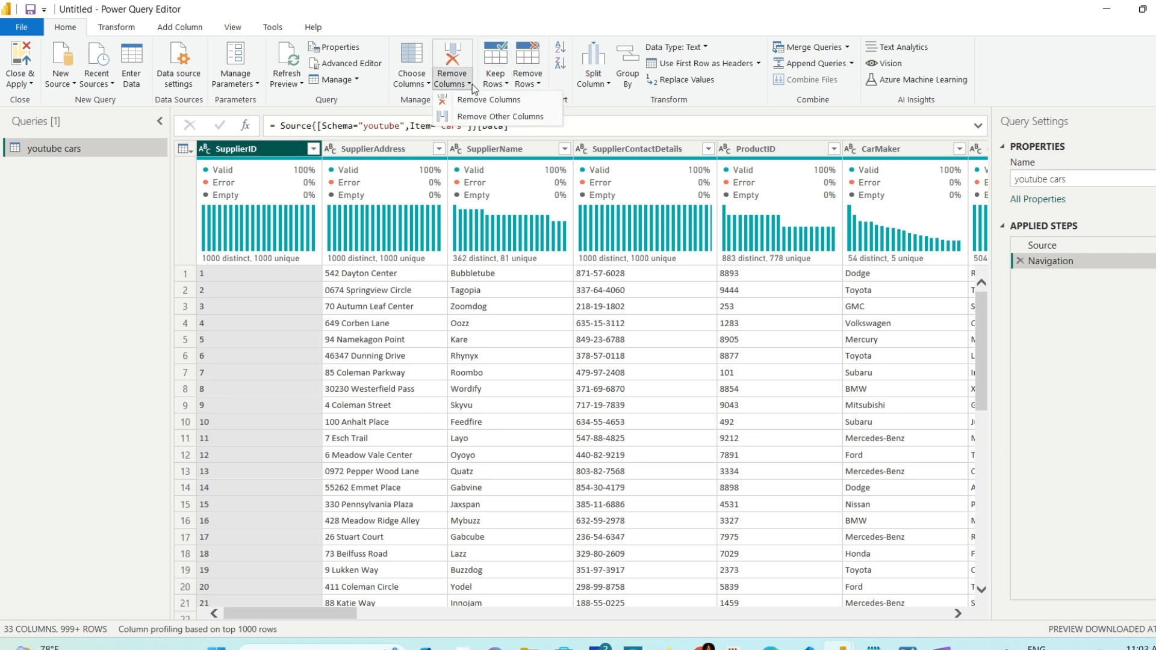
pyautogui.click(476, 118)
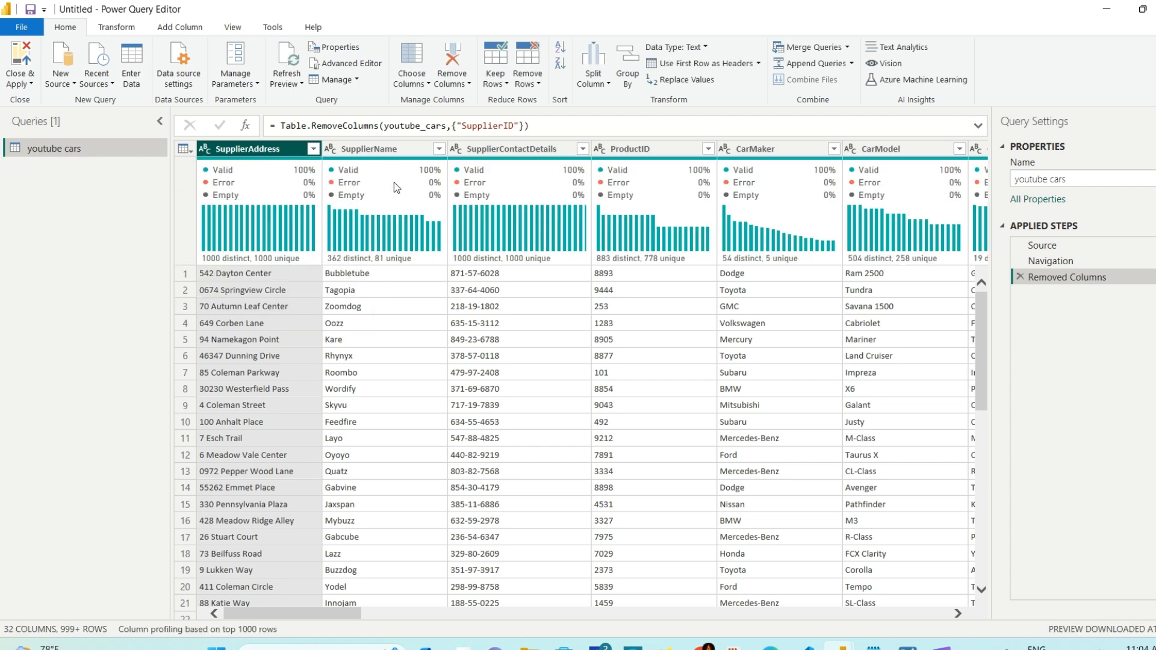
# Step: Remove the SupplierAddress, SupplierName, SupplierContactDetails and ProductID columns from the youtube cars query together
pyautogui.keyDown('ctrl'); pyautogui.click(372, 147); pyautogui.keyUp('ctrl')
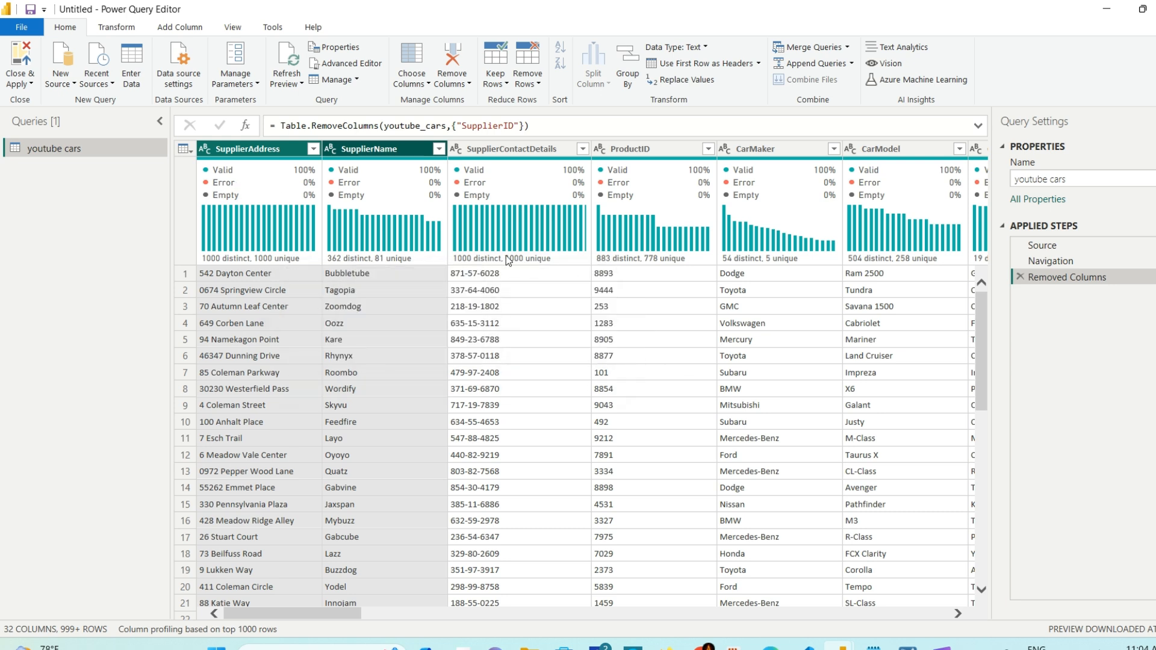
pyautogui.keyDown('ctrl'); pyautogui.click(522, 151); pyautogui.keyUp('ctrl')
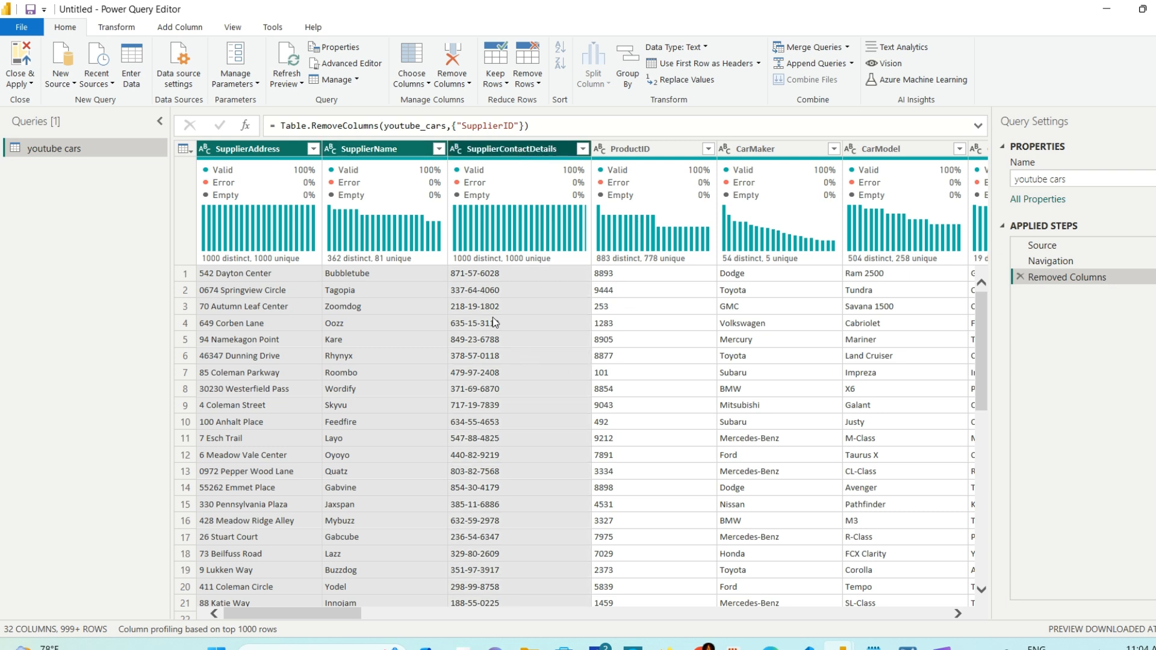
pyautogui.keyDown('ctrl'); pyautogui.click(651, 148); pyautogui.keyUp('ctrl')
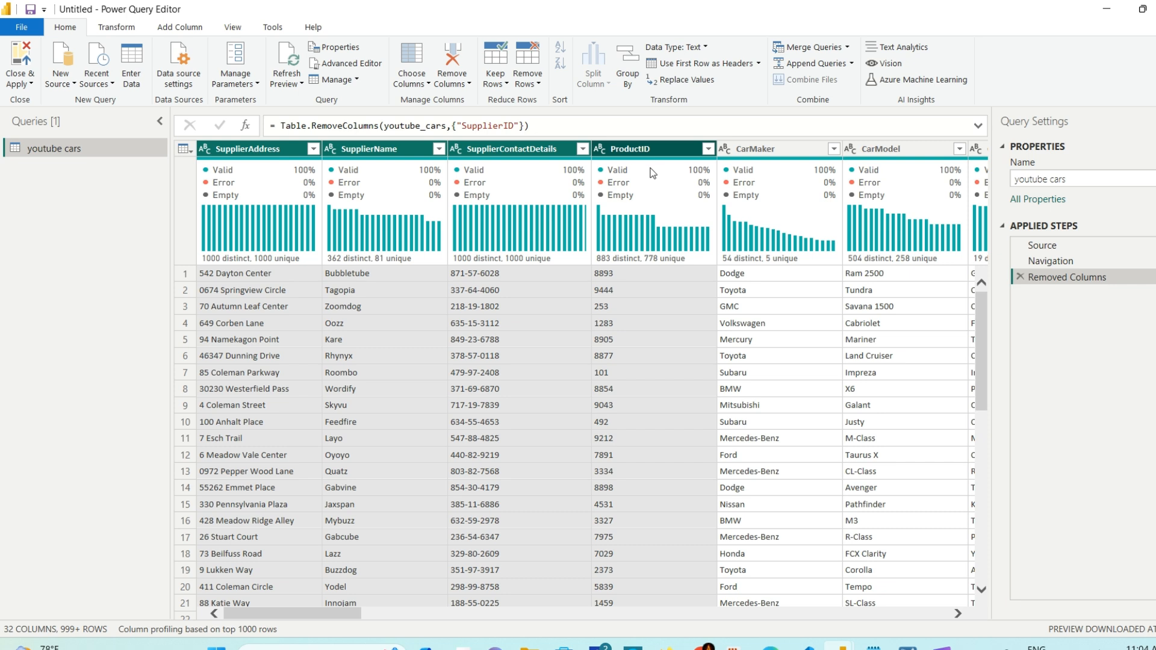
pyautogui.click(469, 84)
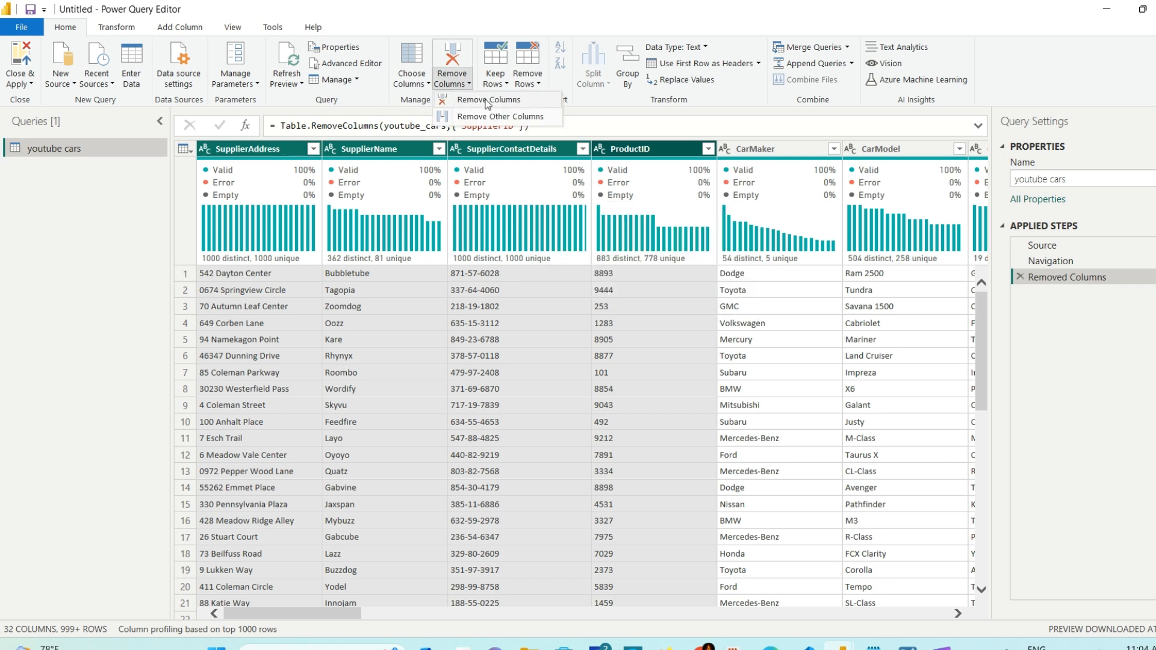
pyautogui.click(488, 102)
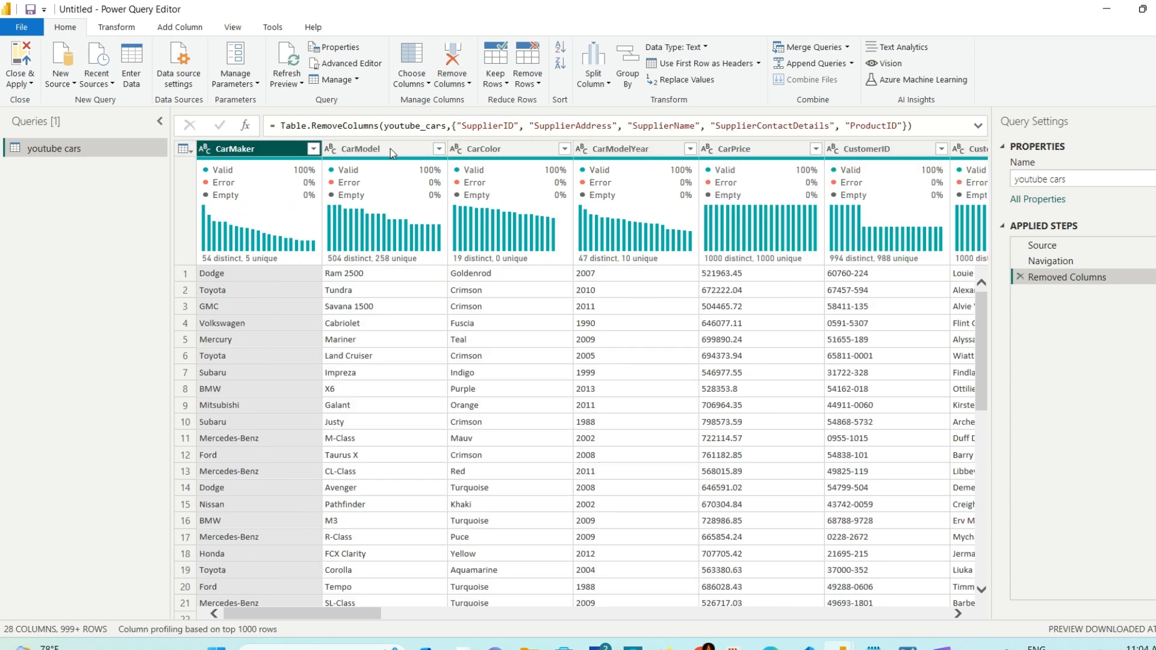
# Step: Go through the car columns, keeping CarModel and CarColor, and remove the CarModelYear column
pyautogui.click(368, 150)
pyautogui.moveTo(380, 182)
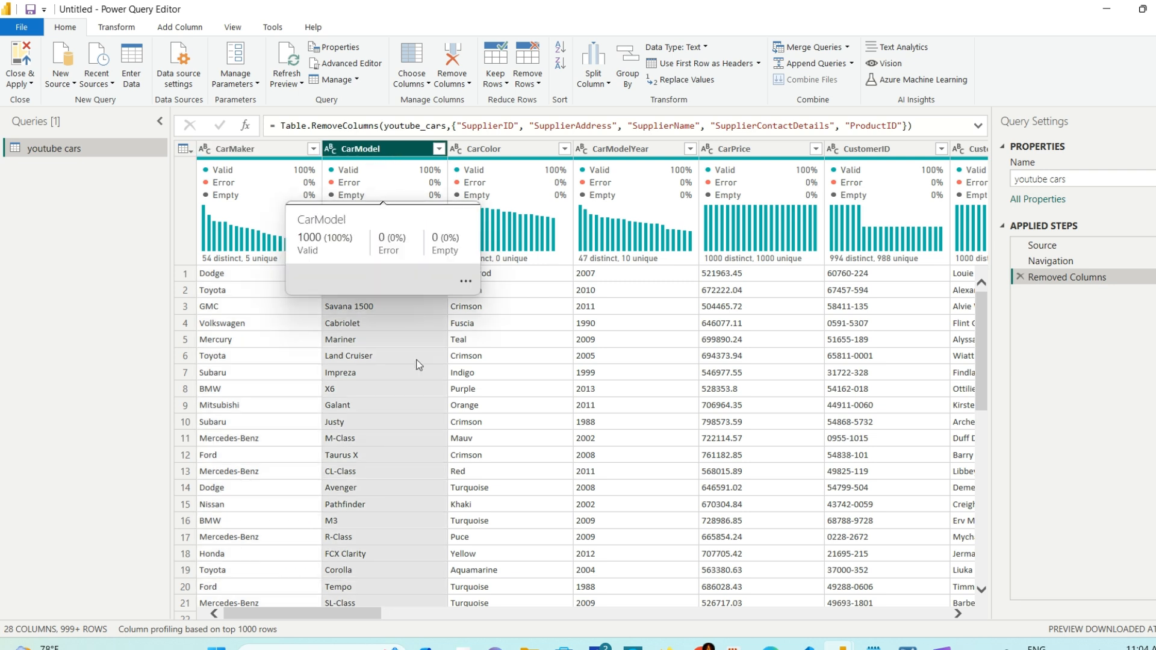
pyautogui.click(509, 147)
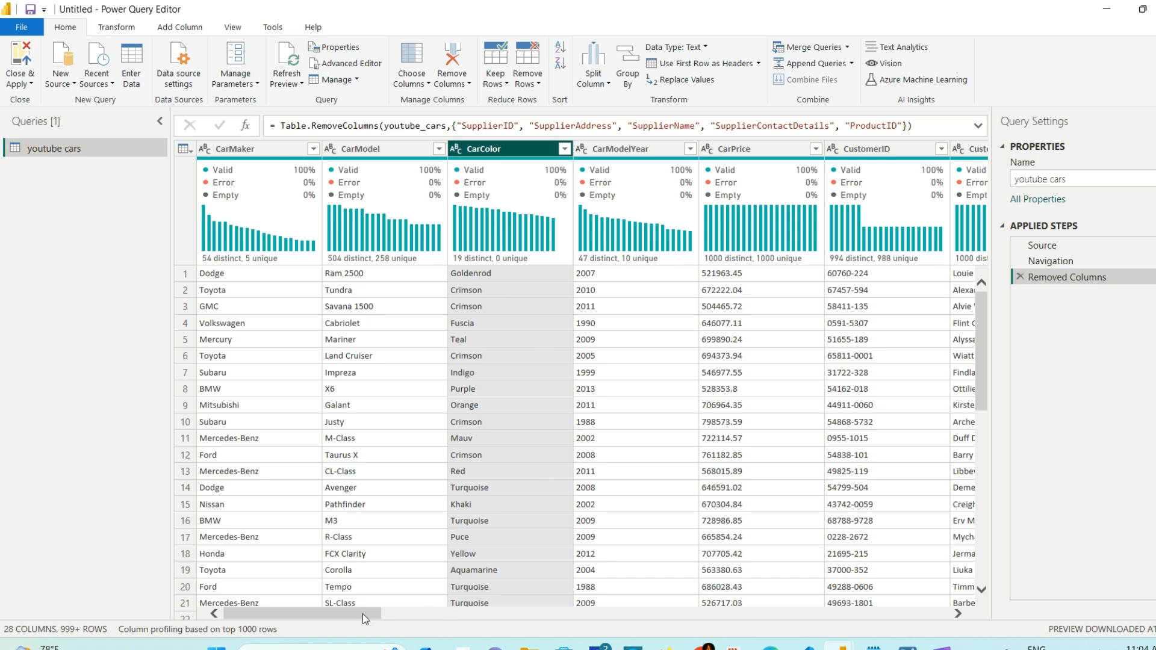
pyautogui.moveTo(362, 613); pyautogui.dragTo(396, 612)
pyautogui.click(485, 149)
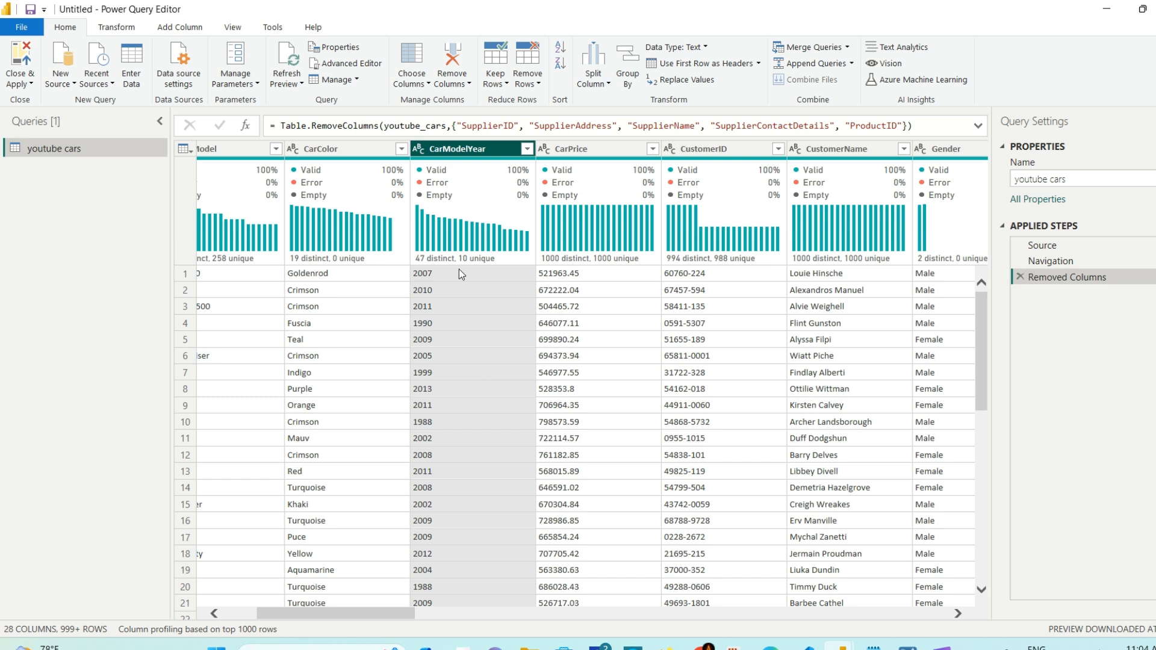
pyautogui.moveTo(479, 191)
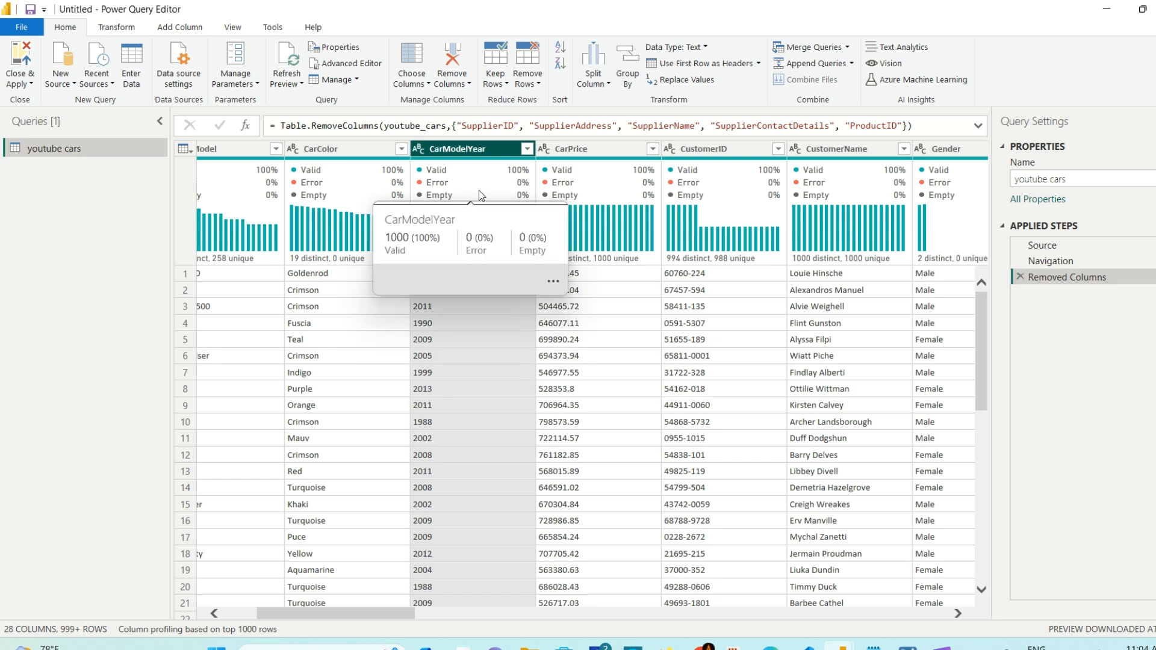
pyautogui.click(463, 83)
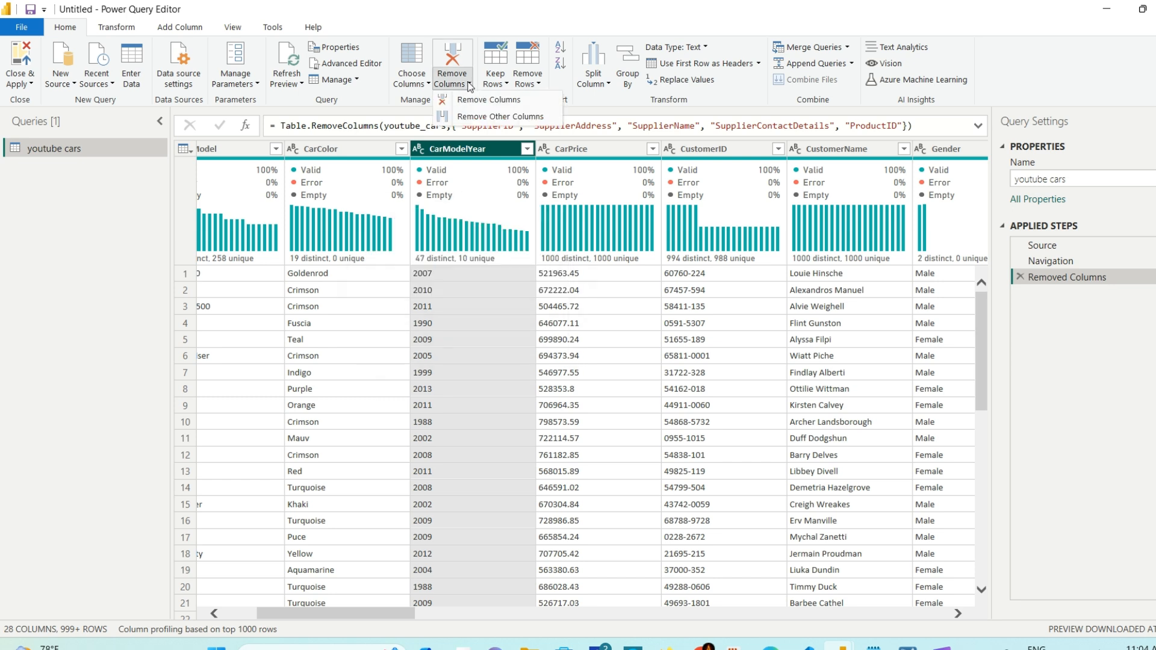
pyautogui.click(476, 100)
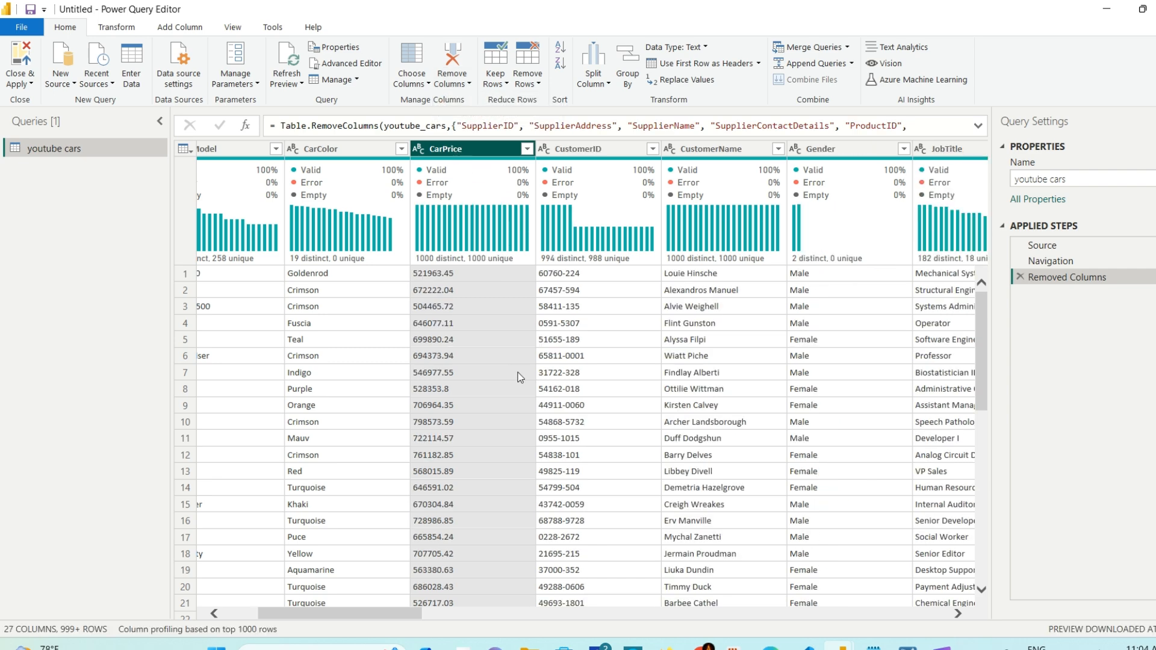
# Step: Remove the CustomerID column that follows CarPrice from the youtube cars query
pyautogui.moveTo(416, 614); pyautogui.dragTo(444, 613)
pyautogui.click(481, 144)
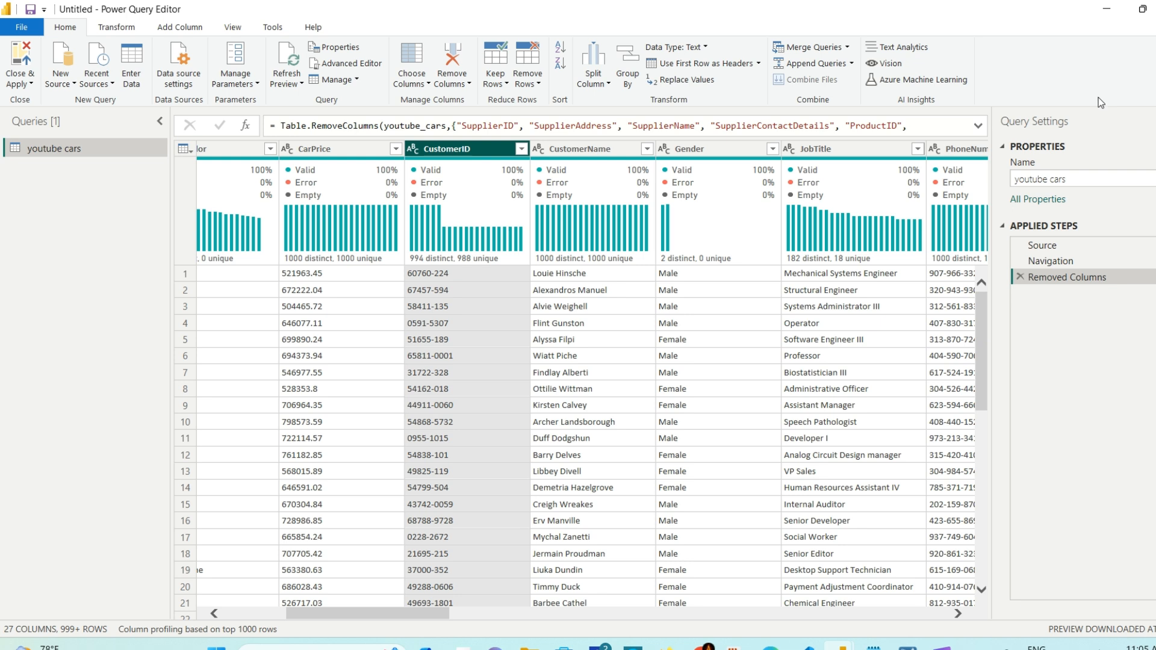
pyautogui.click(469, 84)
pyautogui.click(491, 100)
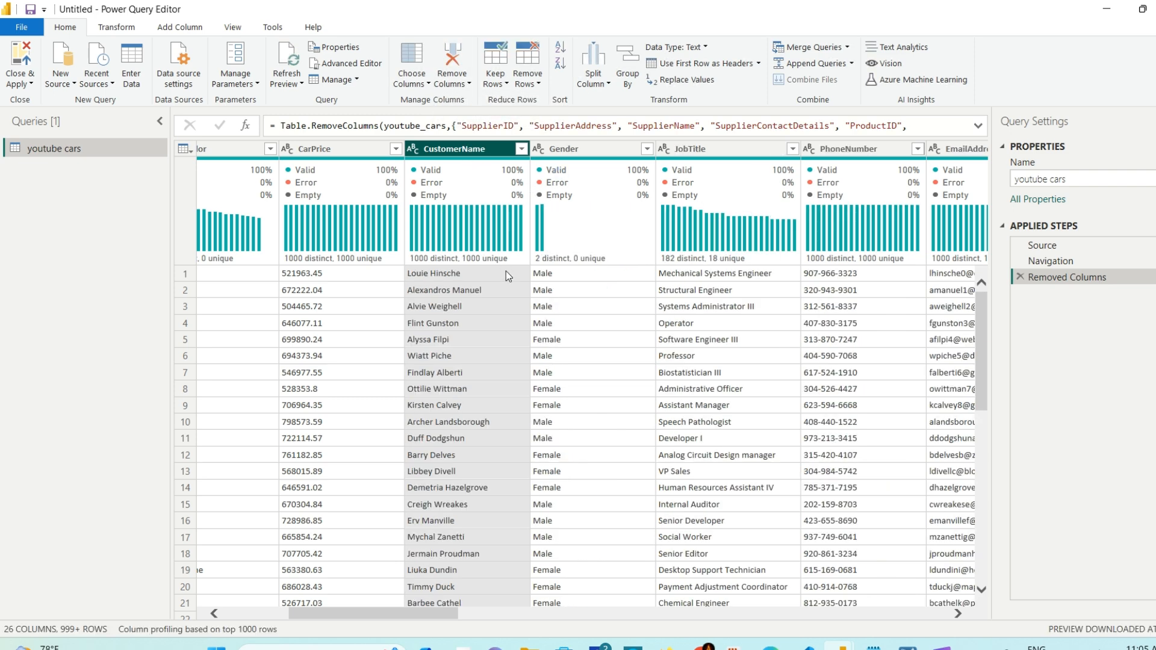
# Step: Keep the Gender column and remove the JobTitle, PhoneNumber and EmailAddress columns together
pyautogui.moveTo(418, 614); pyautogui.dragTo(449, 620)
pyautogui.click(467, 146)
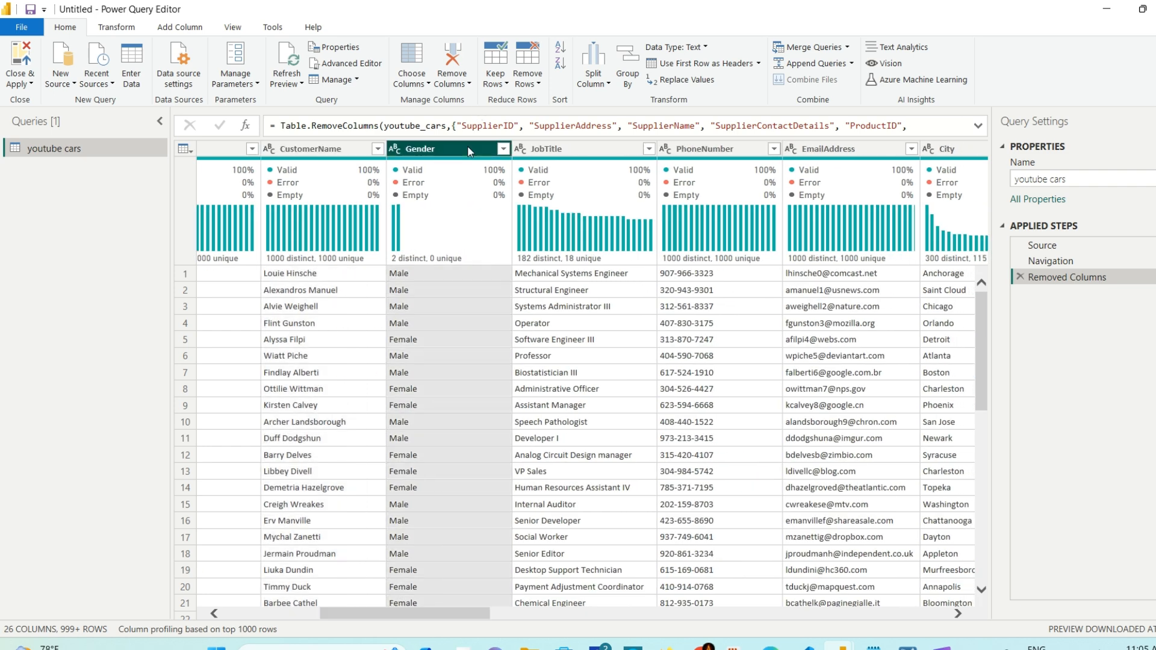
pyautogui.click(572, 150)
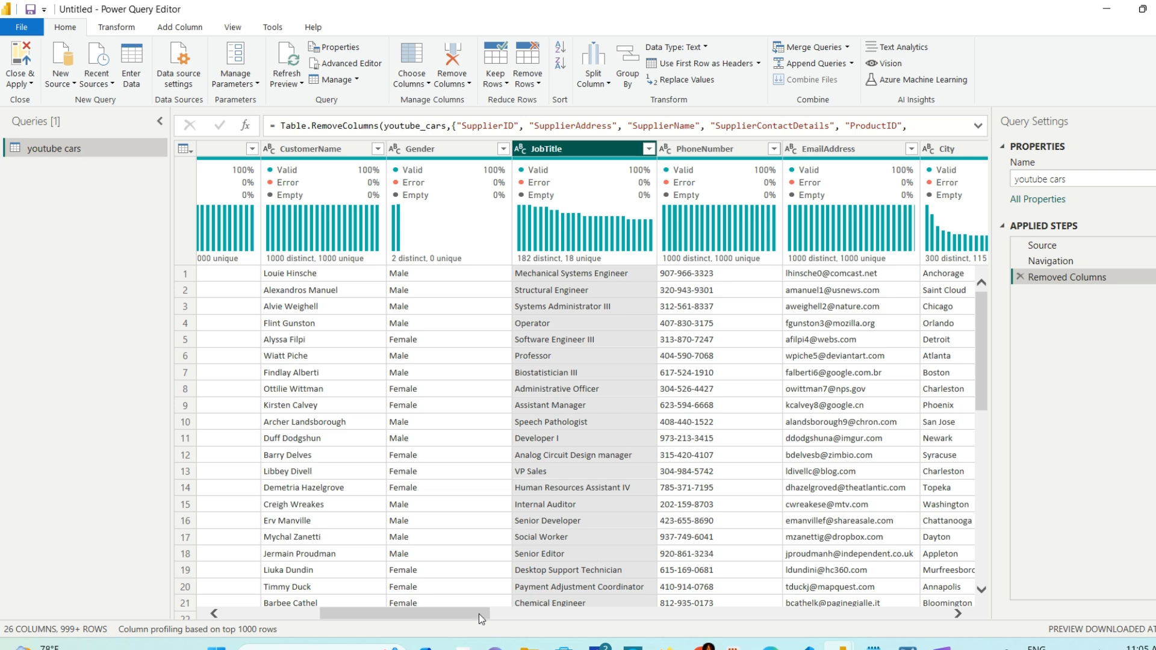
pyautogui.moveTo(479, 613); pyautogui.dragTo(508, 619)
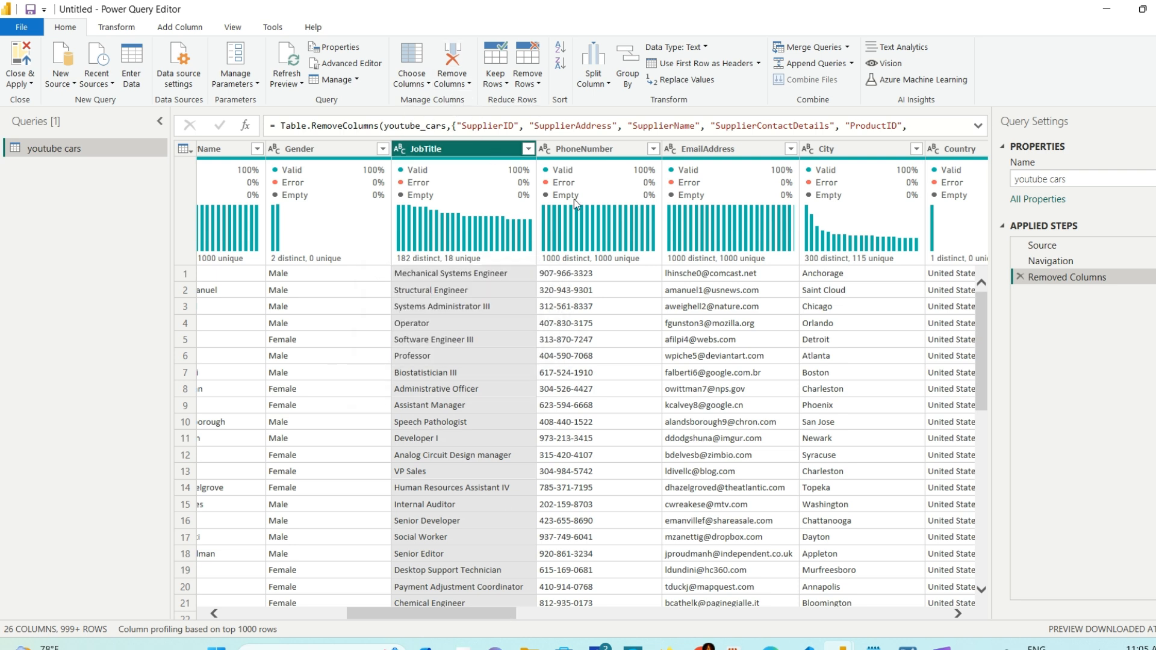
pyautogui.keyDown('ctrl'); pyautogui.click(605, 147); pyautogui.keyUp('ctrl')
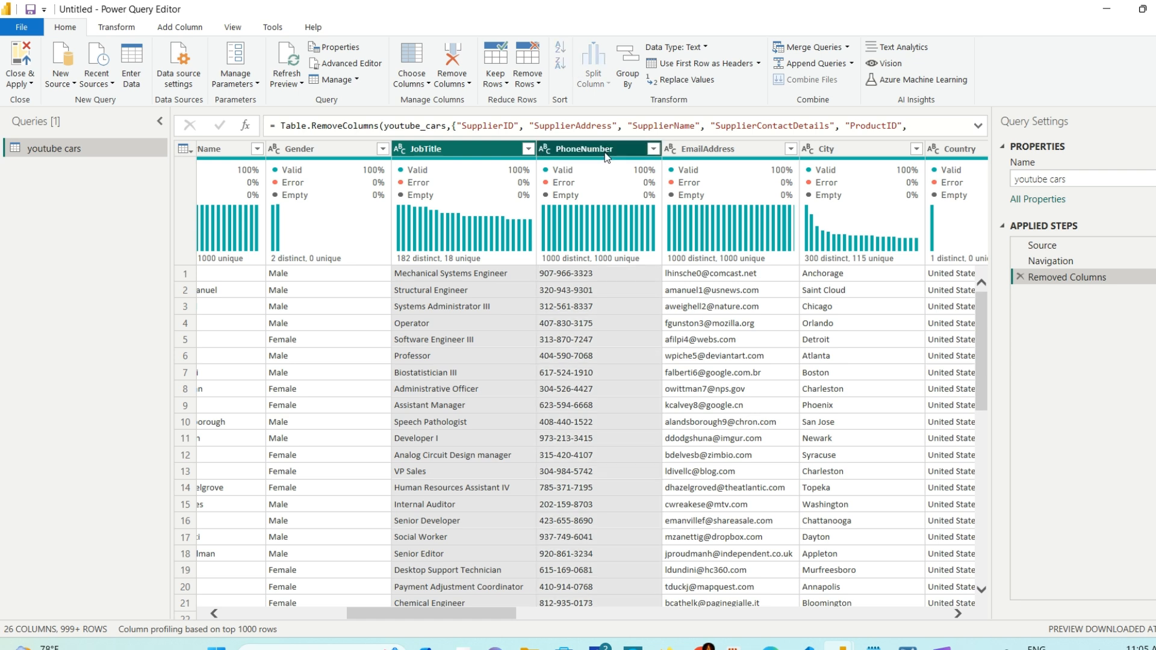
pyautogui.keyDown('ctrl'); pyautogui.click(739, 149); pyautogui.keyUp('ctrl')
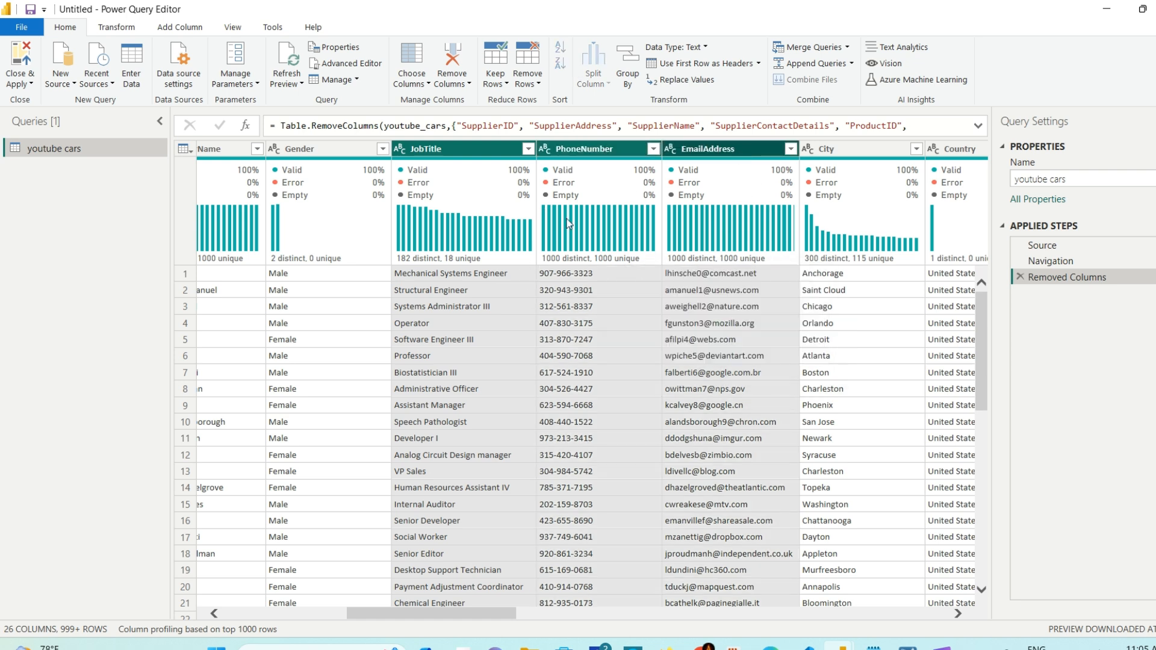
pyautogui.click(470, 85)
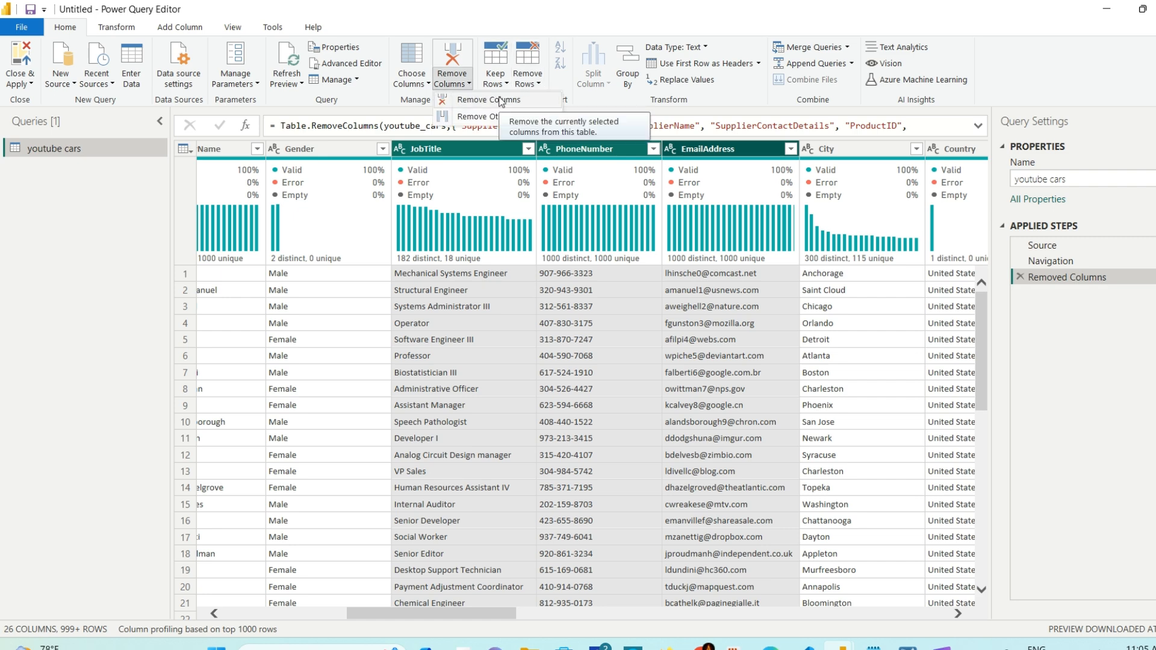
pyautogui.click(499, 102)
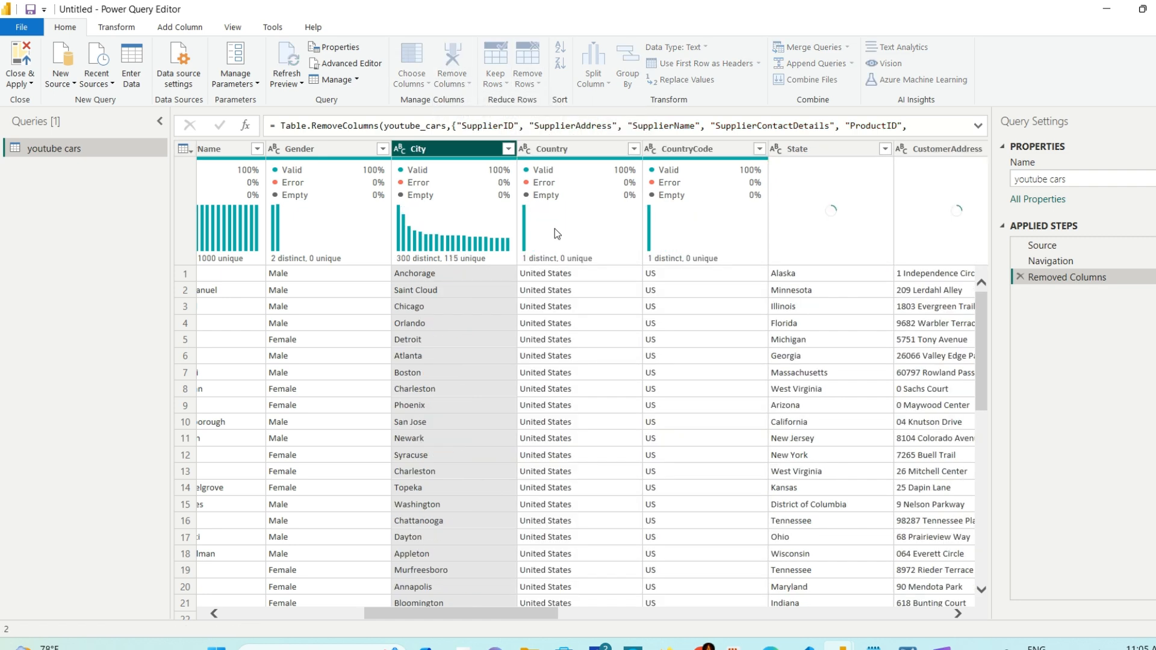
# Step: Keep the Country column and remove the CountryCode column next to it
pyautogui.click(566, 149)
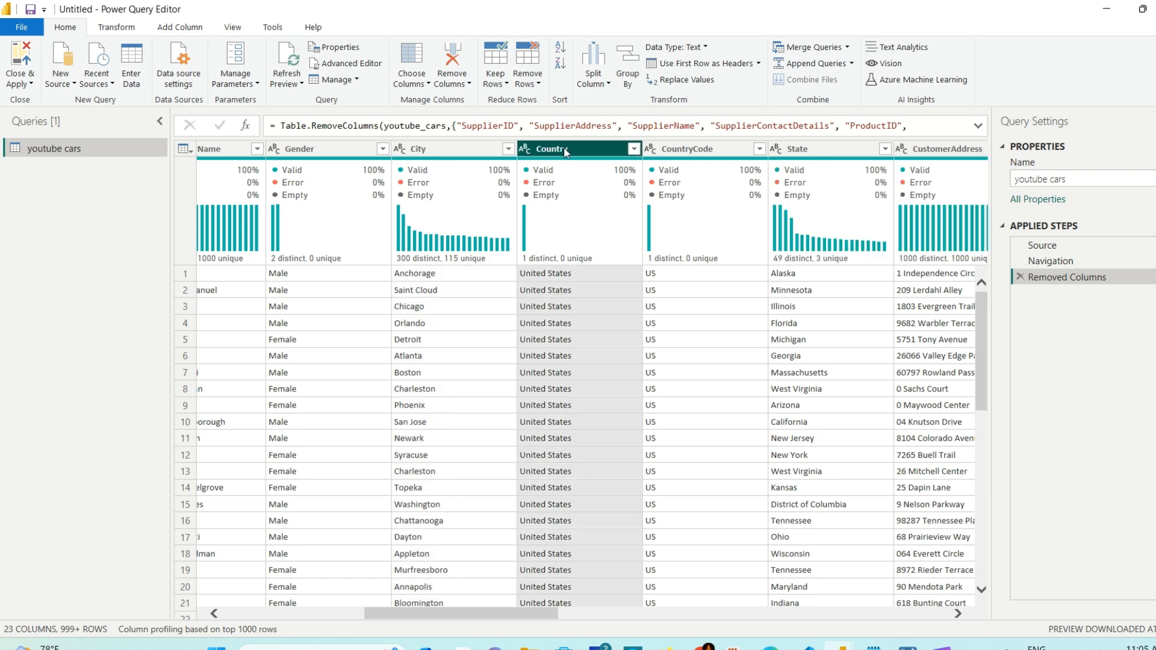
pyautogui.click(689, 149)
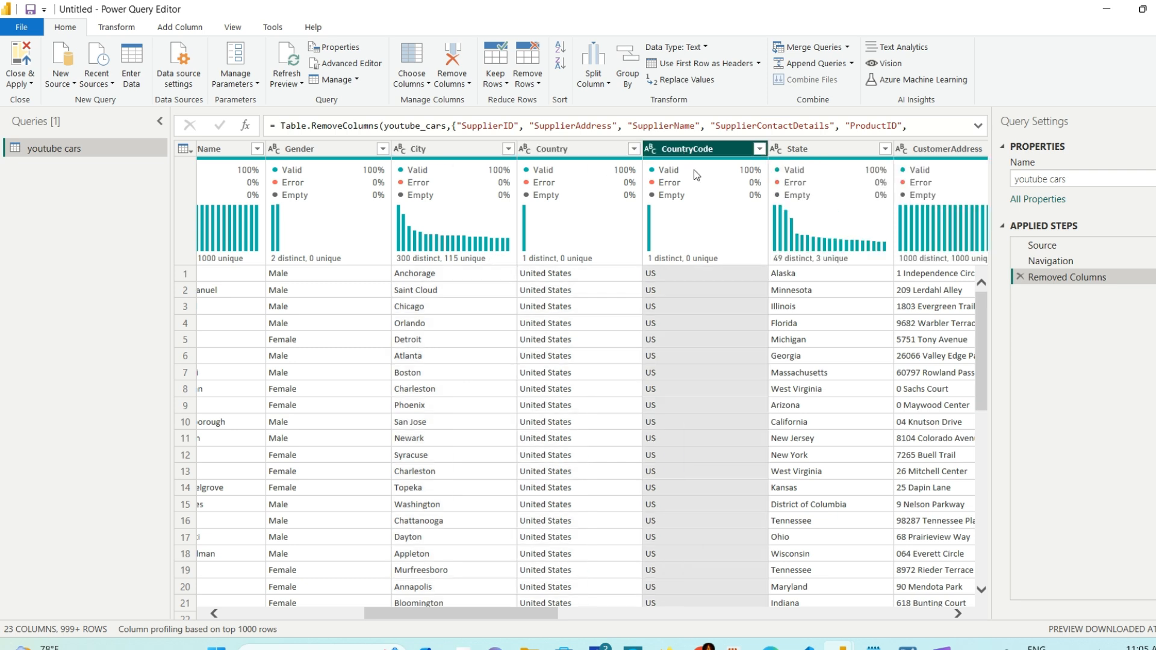
pyautogui.click(460, 82)
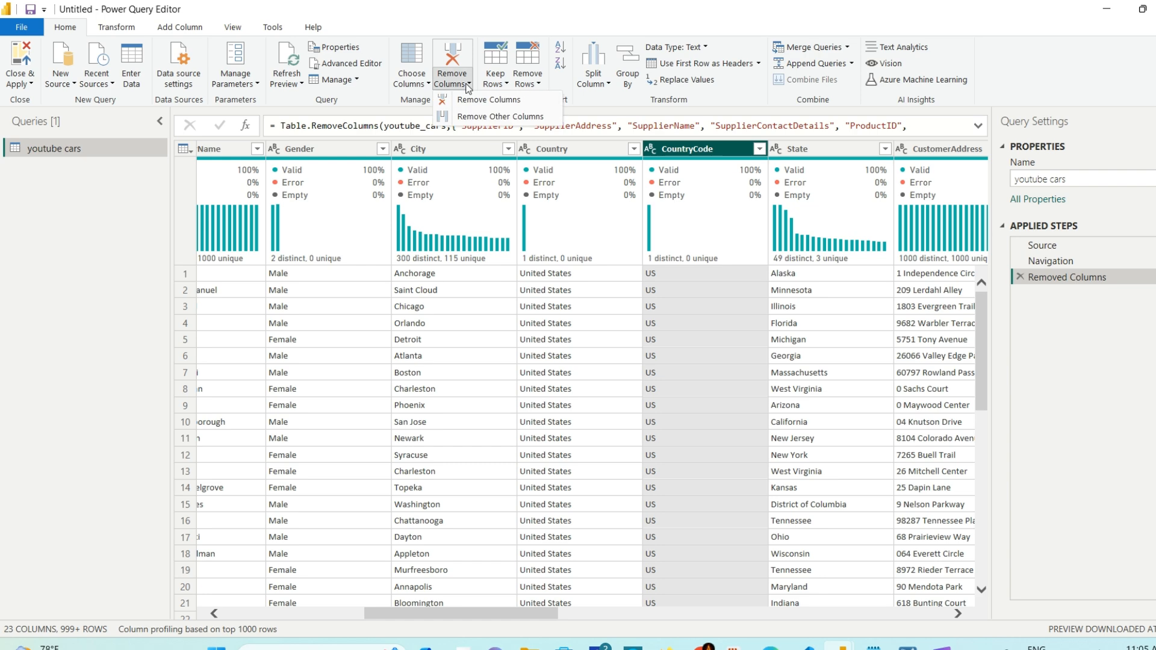
pyautogui.click(522, 103)
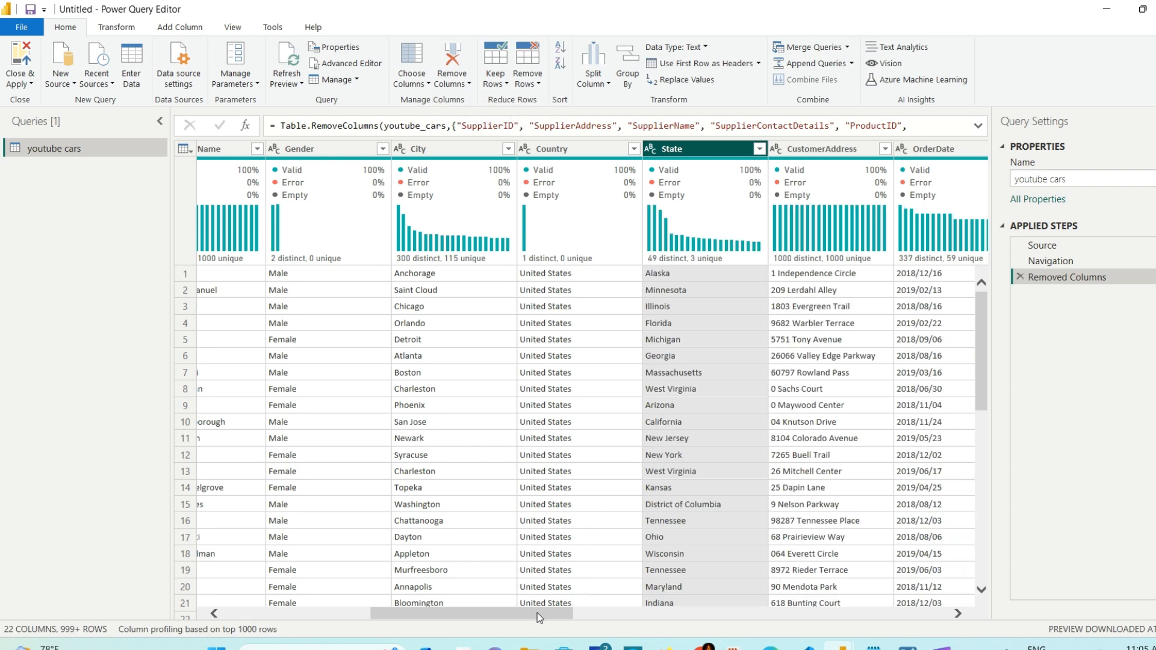
# Step: Remove the CustomerAddress and OrderID columns, keeping OrderDate in the youtube cars query
pyautogui.moveTo(537, 613); pyautogui.dragTo(622, 611)
pyautogui.click(535, 150)
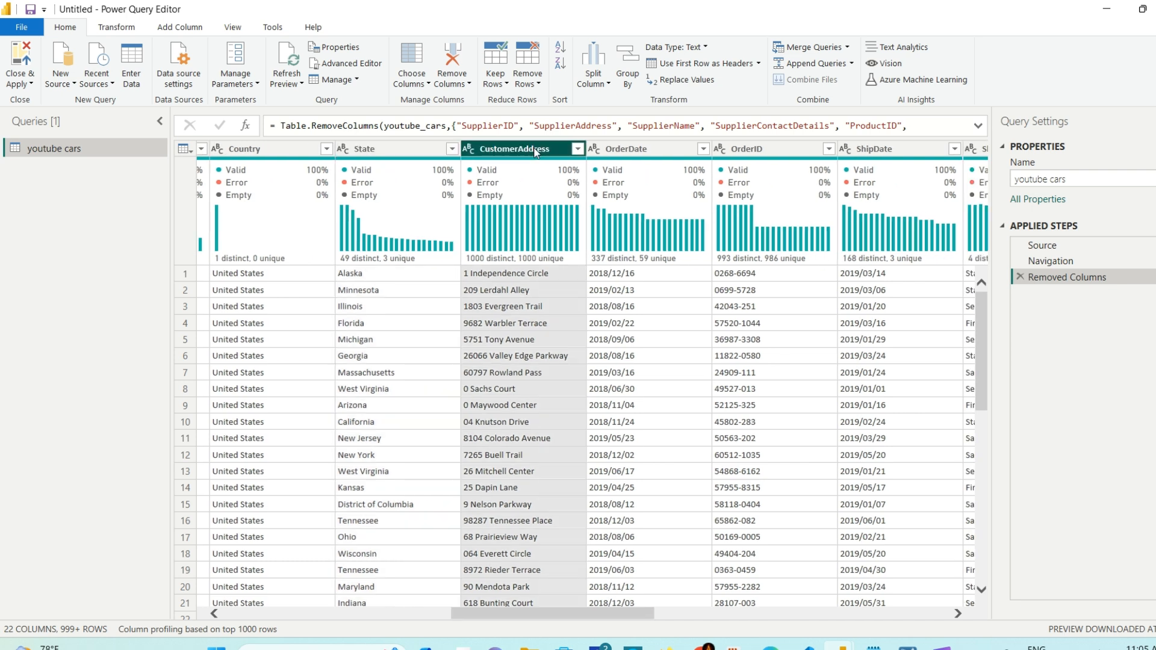
pyautogui.click(452, 83)
pyautogui.click(493, 100)
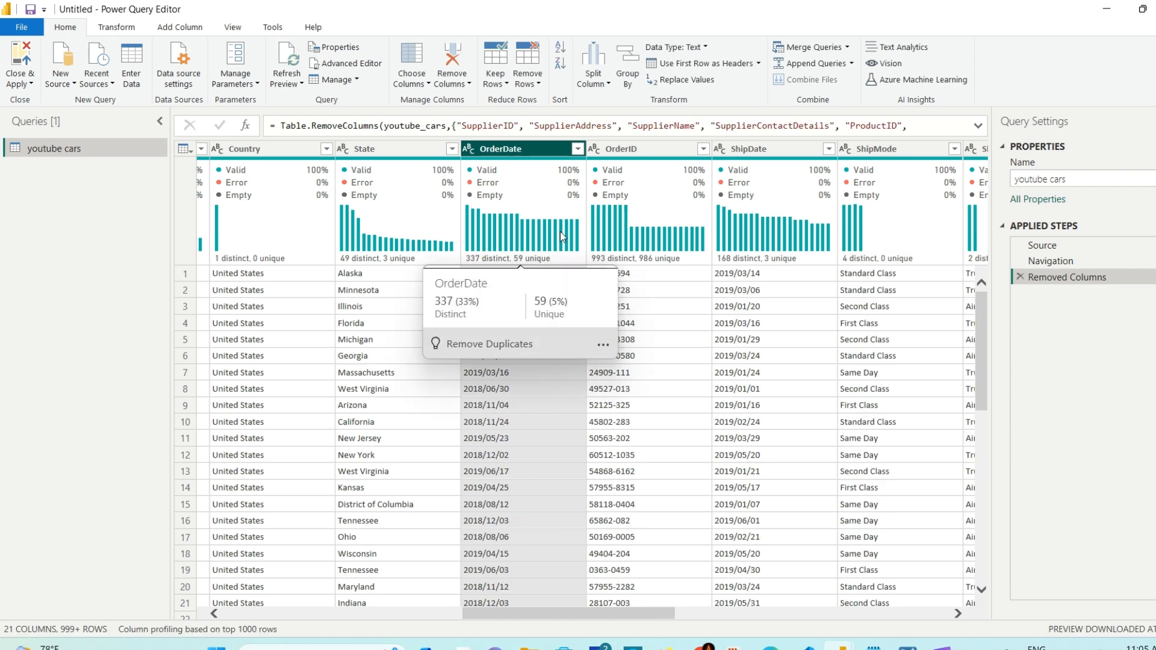
pyautogui.click(654, 148)
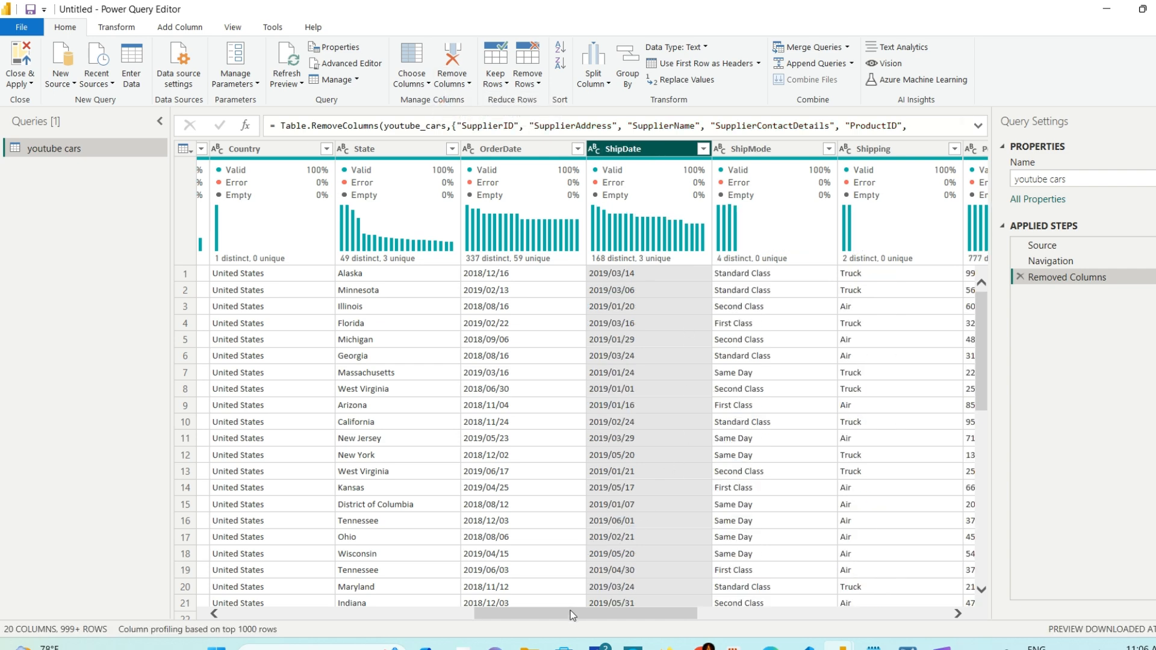
# Step: Keep the ShipMode and Shipping columns and remove the PostalCode column
pyautogui.moveTo(572, 613); pyautogui.dragTo(646, 610)
pyautogui.click(543, 145)
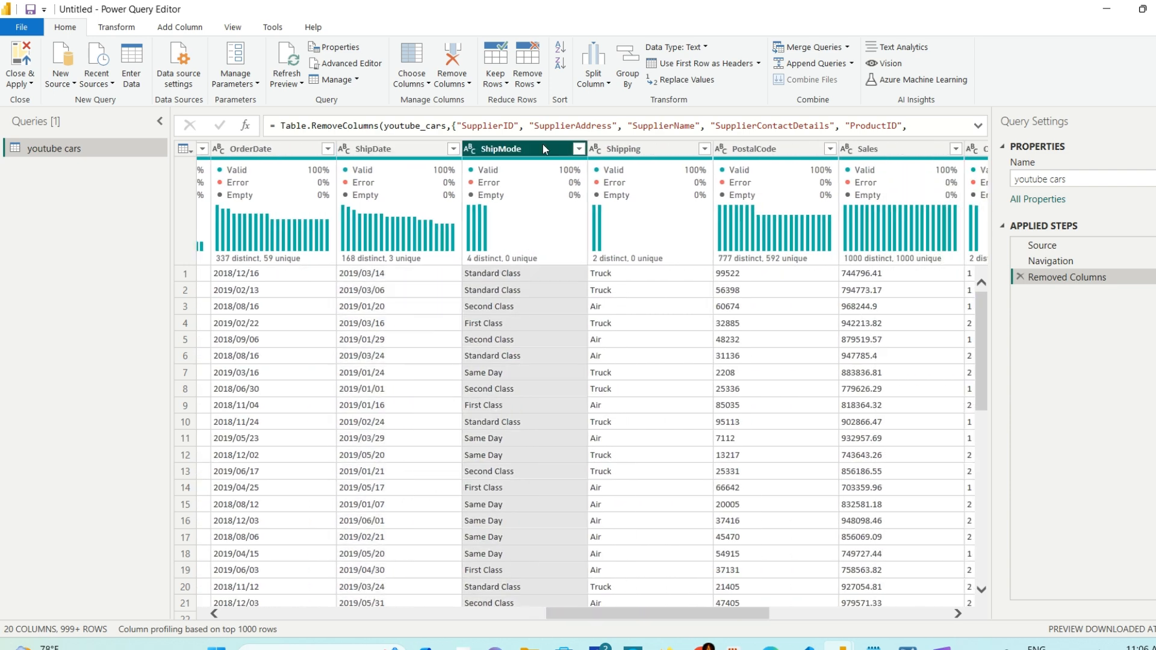
pyautogui.click(649, 155)
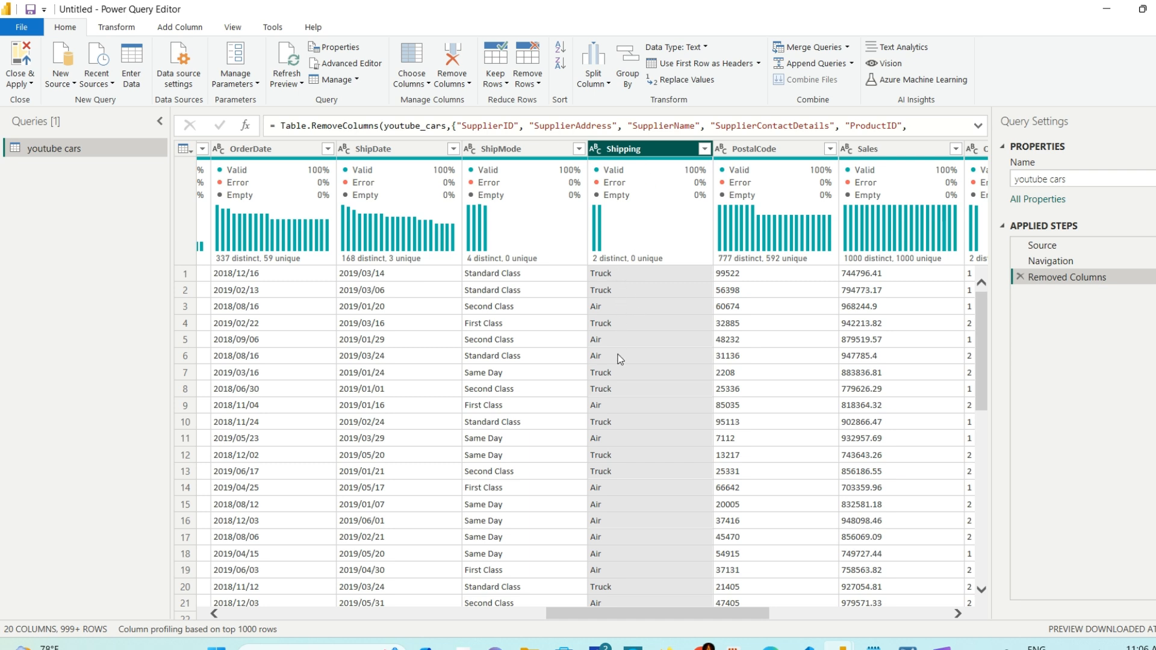
pyautogui.click(767, 147)
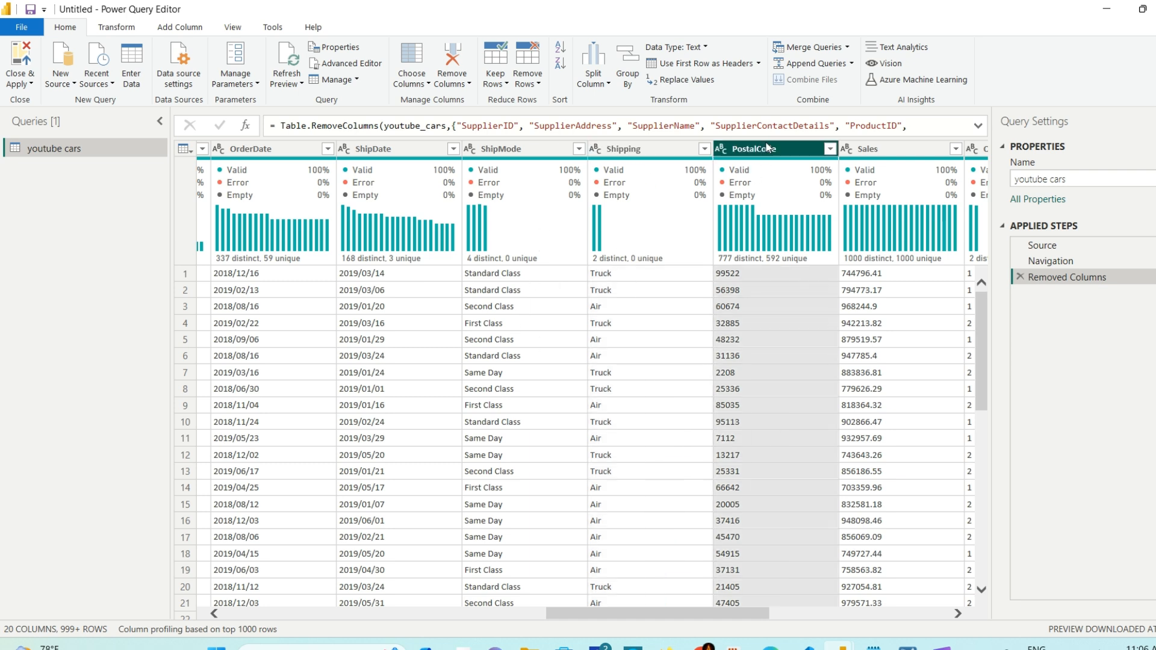
pyautogui.click(469, 84)
pyautogui.click(504, 99)
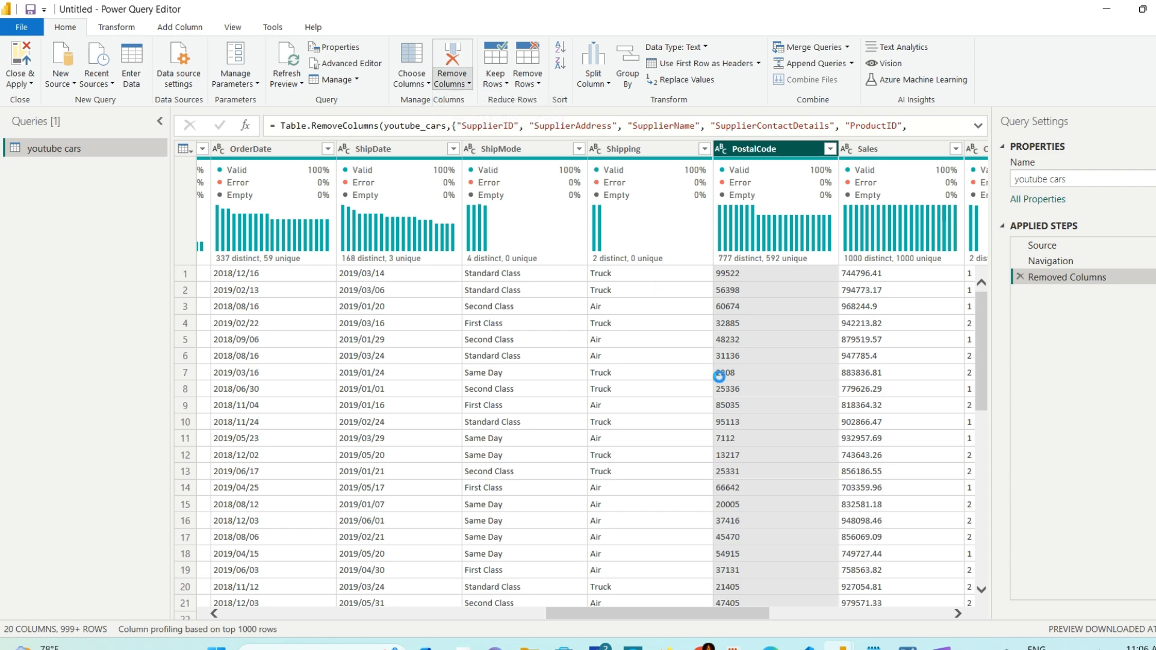
# Step: Keep the Sales, Quantity and Discount columns and remove the CreditCardType and CreditCard columns together
pyautogui.moveTo(721, 614); pyautogui.dragTo(841, 610)
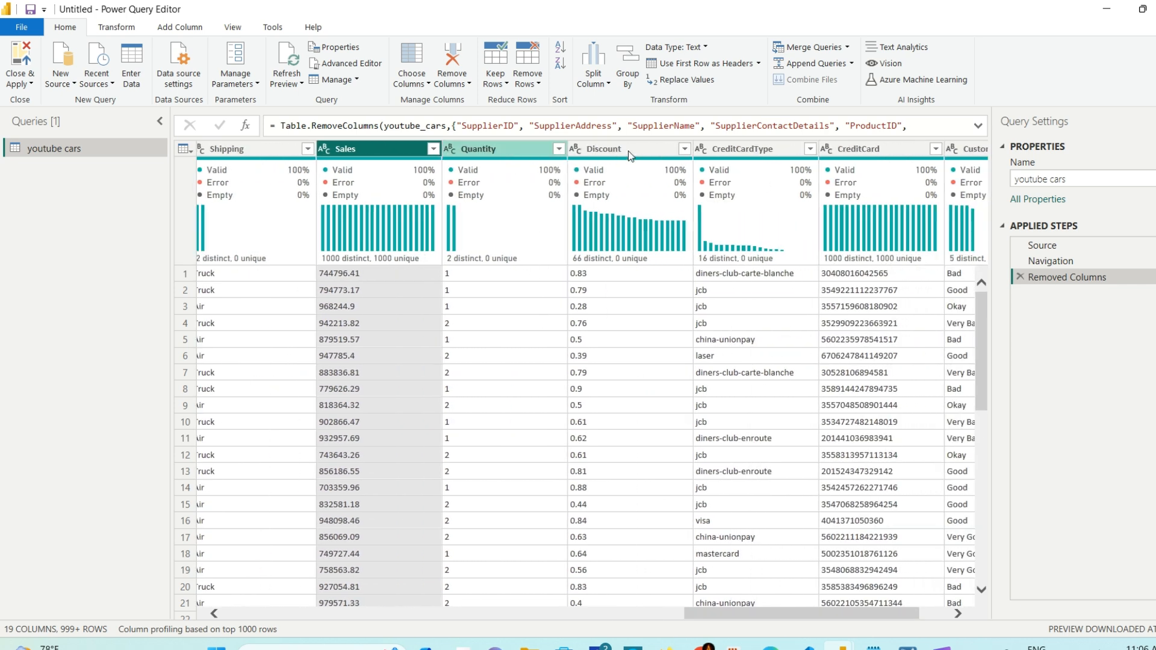
pyautogui.click(578, 160)
pyautogui.click(405, 158)
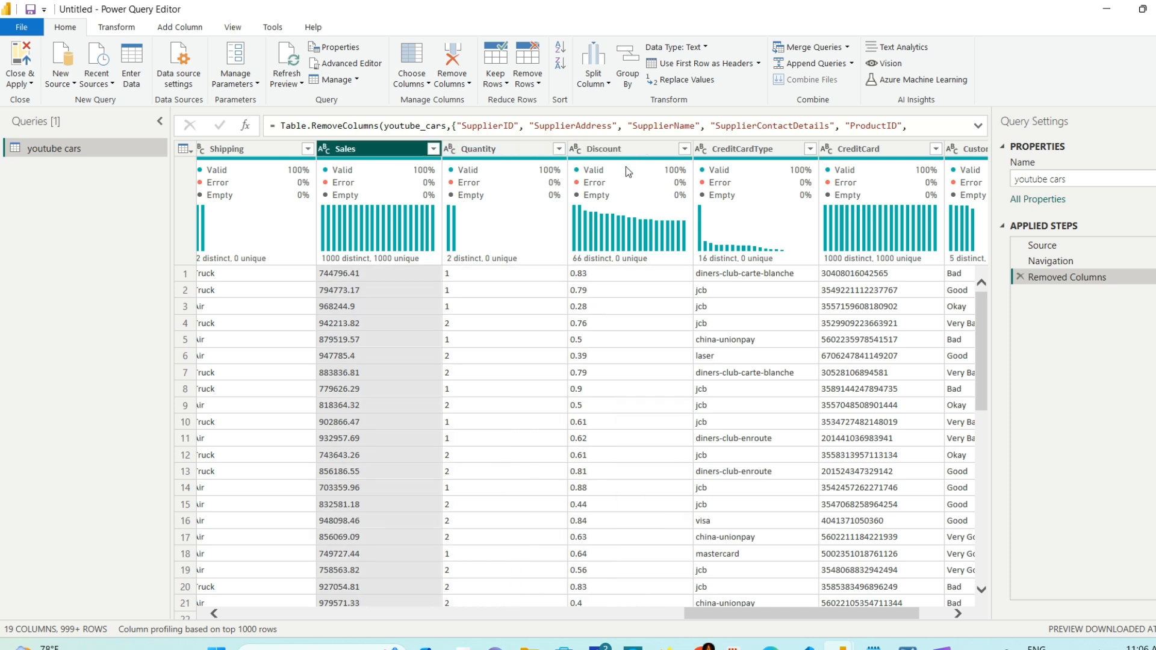
pyautogui.click(743, 150)
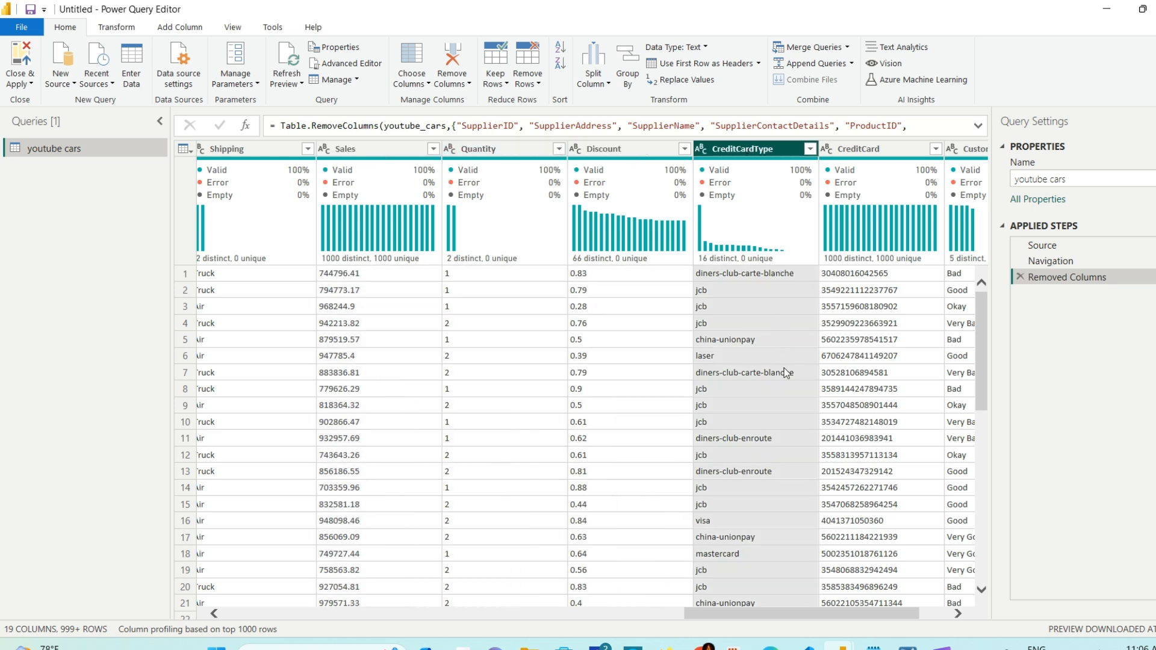
pyautogui.keyDown('ctrl'); pyautogui.click(876, 150); pyautogui.keyUp('ctrl')
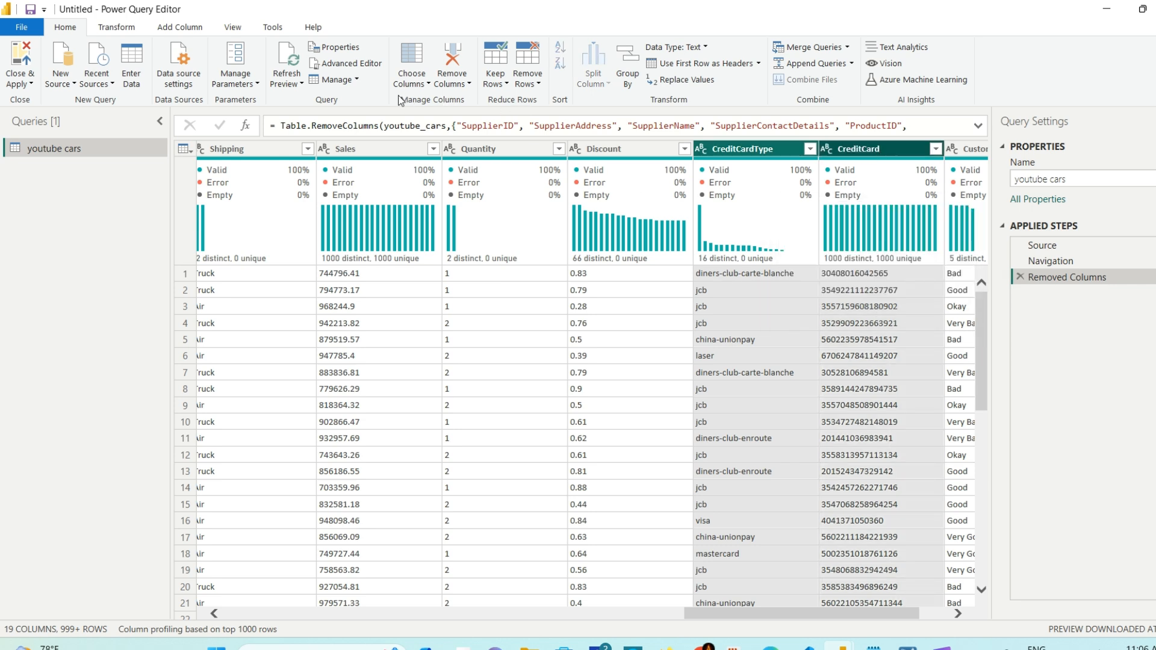
pyautogui.click(468, 86)
pyautogui.click(479, 99)
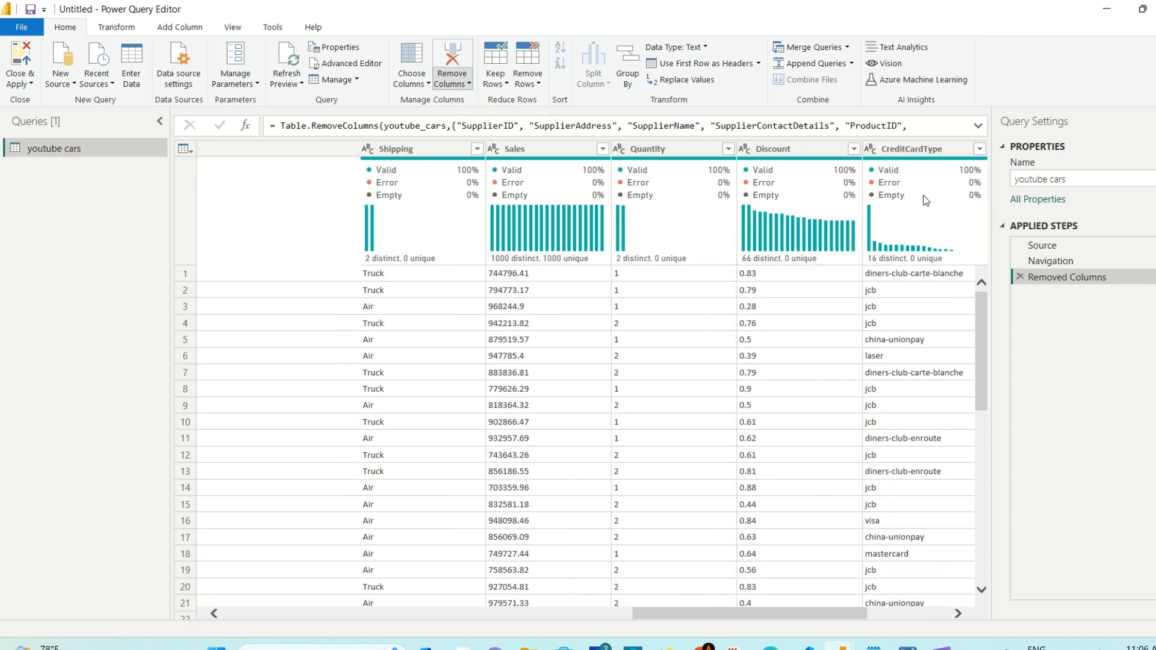
pyautogui.moveTo(795, 612); pyautogui.dragTo(844, 608)
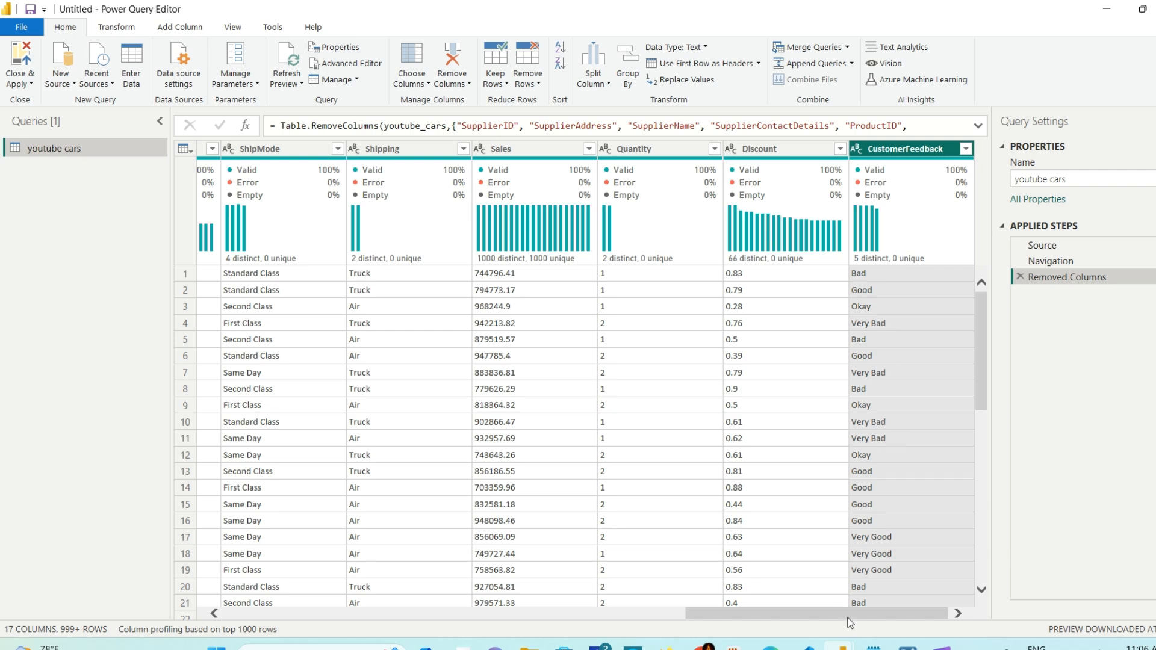
# Step: Rename the youtube cars query as cars_data
pyautogui.moveTo(850, 616); pyautogui.dragTo(273, 600)
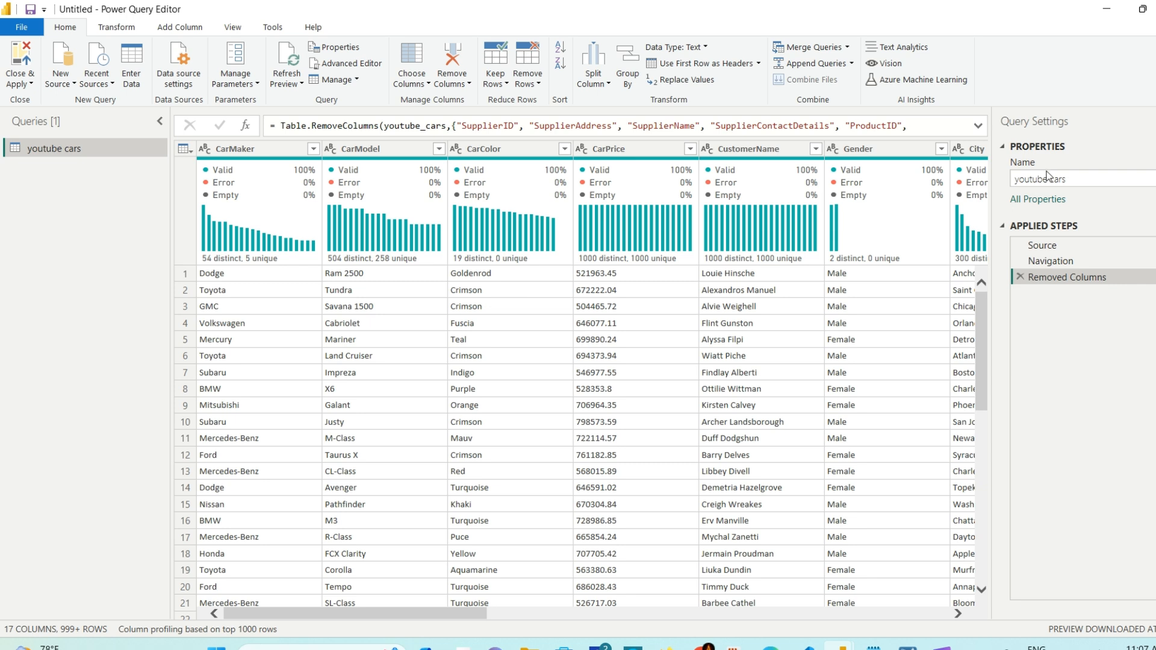
pyautogui.click(1094, 181)
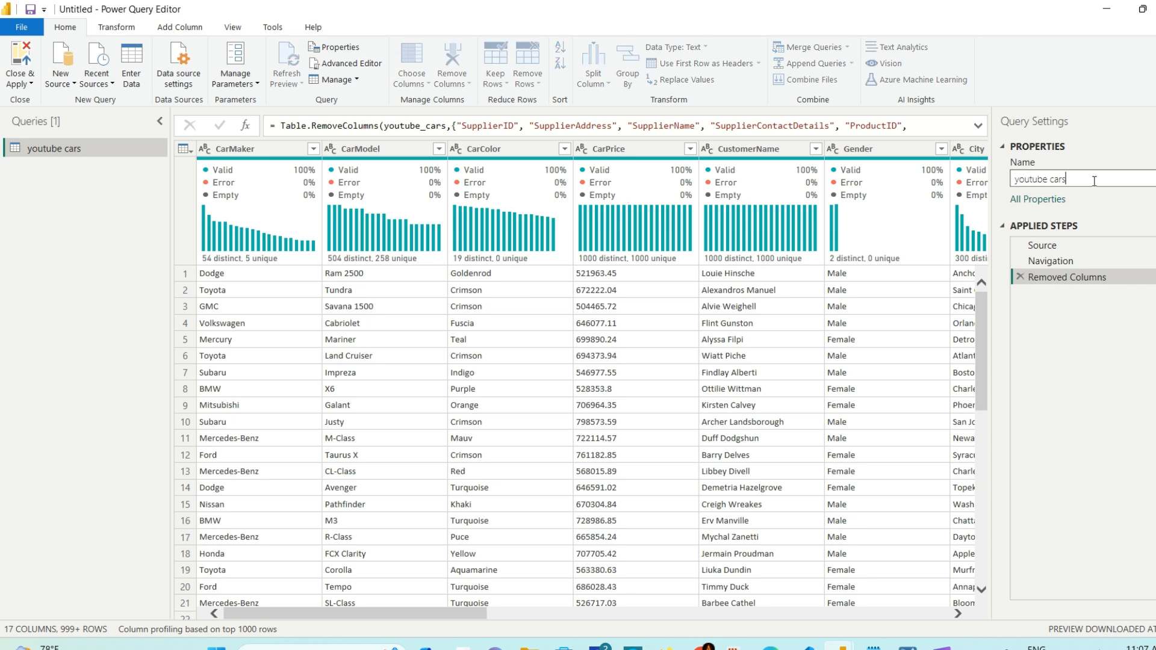
pyautogui.moveTo(1022, 190); pyautogui.dragTo(988, 189)
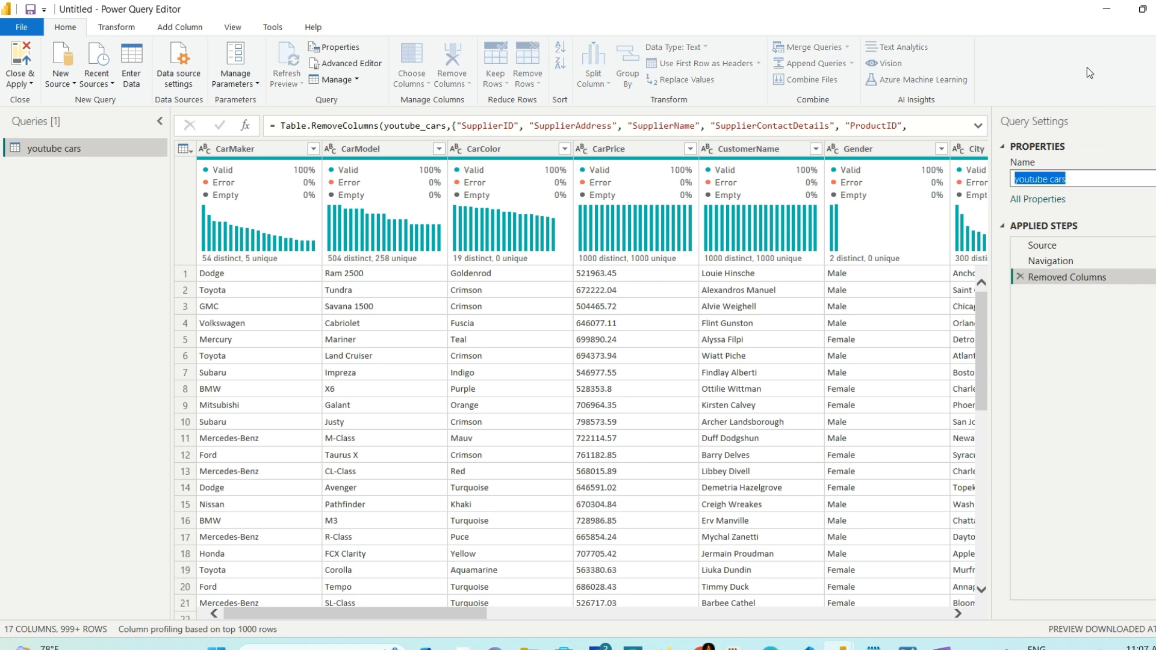
pyautogui.write('cars')
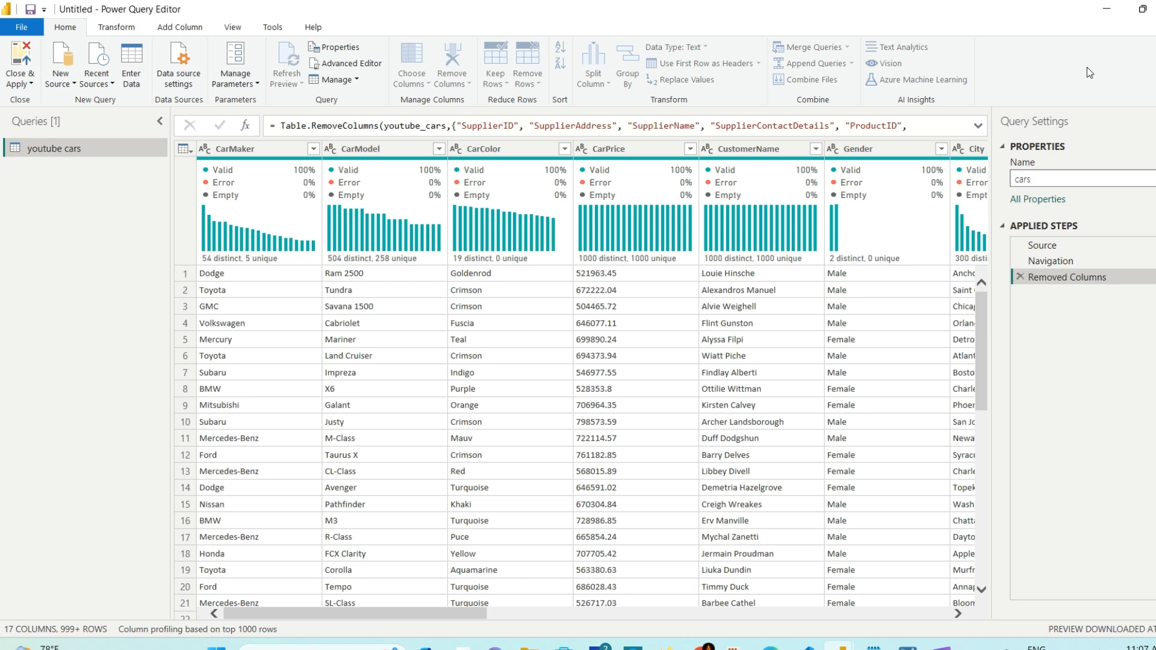
pyautogui.write('_data')
pyautogui.moveTo(835, 643)
pyautogui.moveTo(700, 597)
pyautogui.press('Return')
# Step: Rename the Removed Columns applied step as "Removed unnecessary Columns"
pyautogui.rightClick(1115, 276)
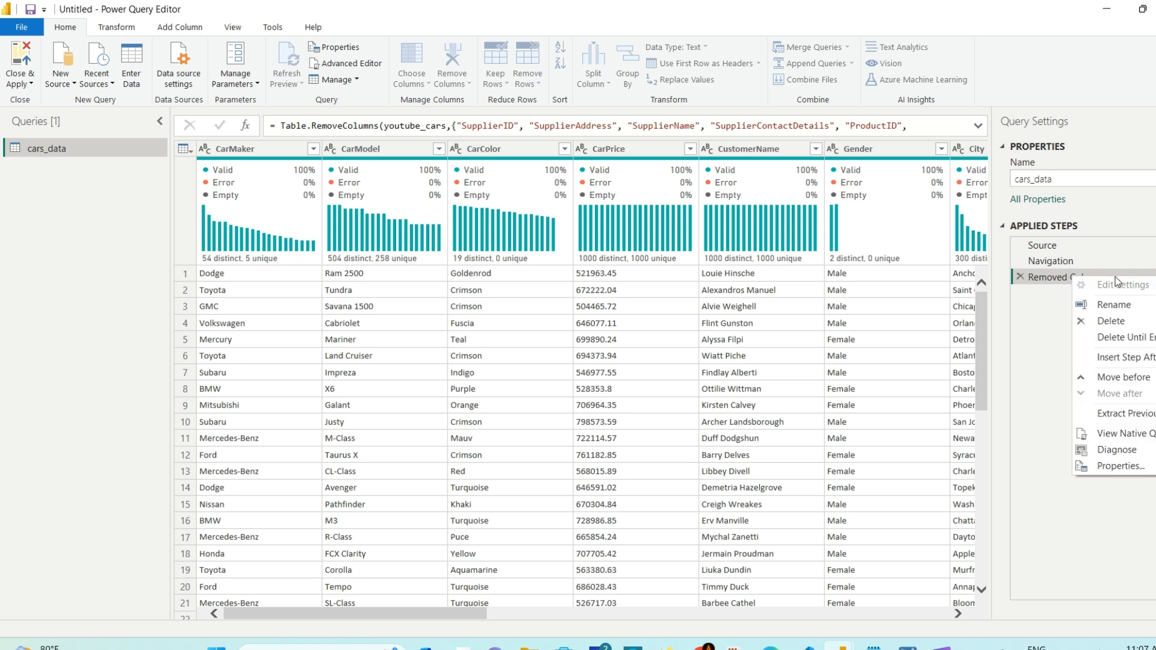
pyautogui.click(1107, 305)
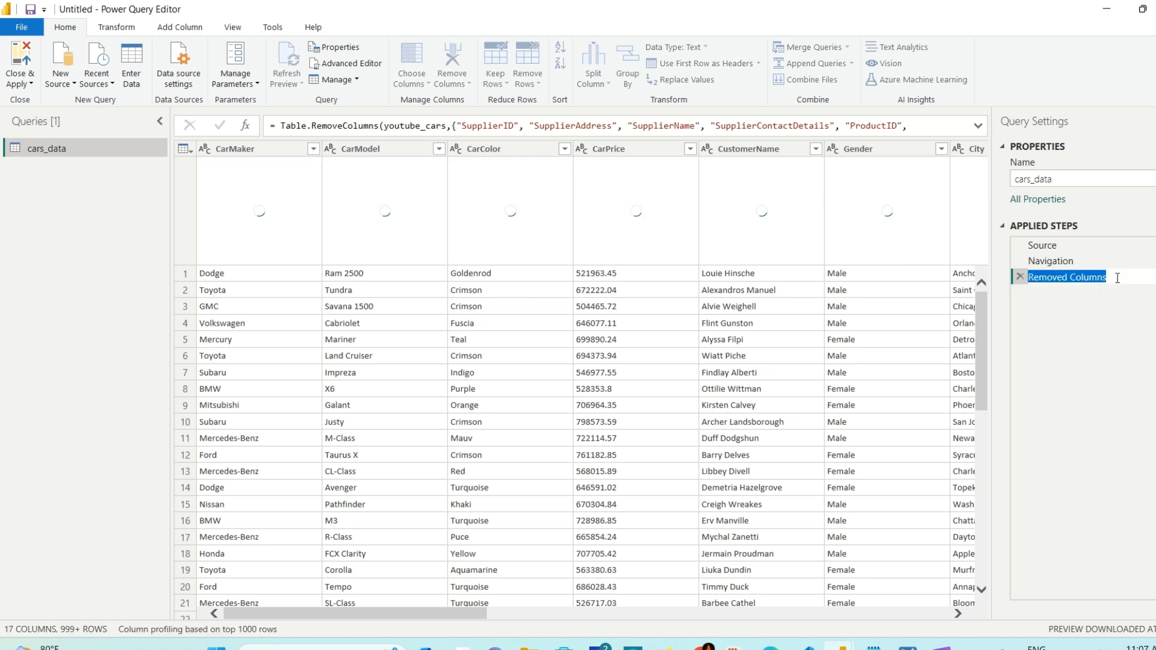
pyautogui.click(1118, 278)
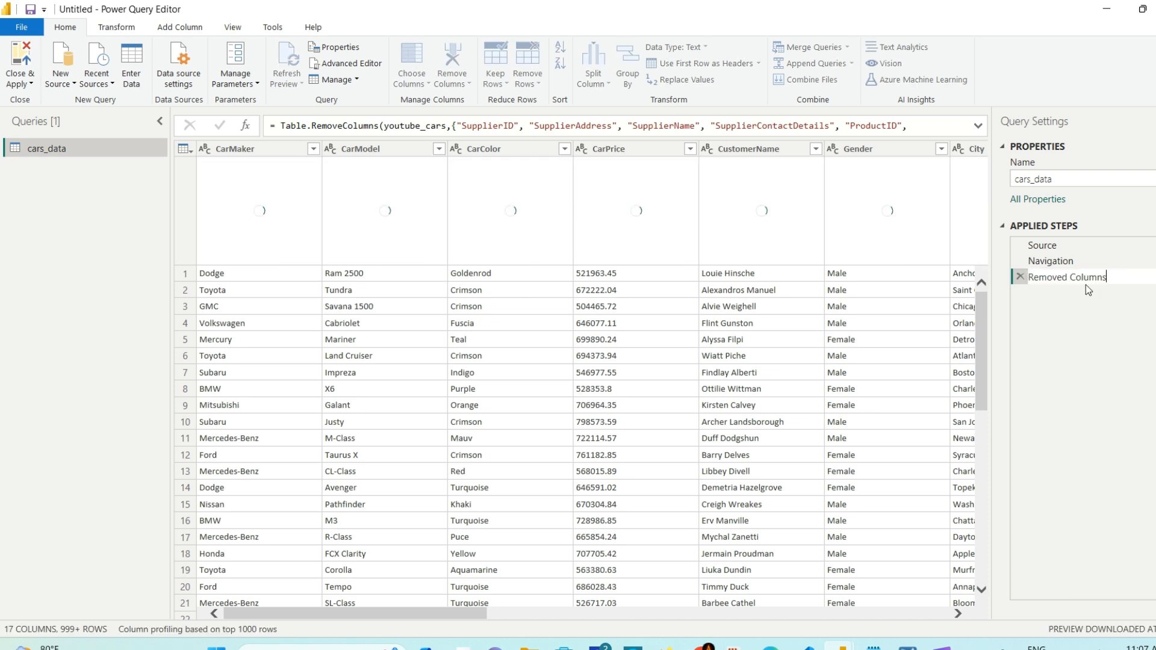
pyautogui.click(1067, 277)
pyautogui.write('unnecessary')
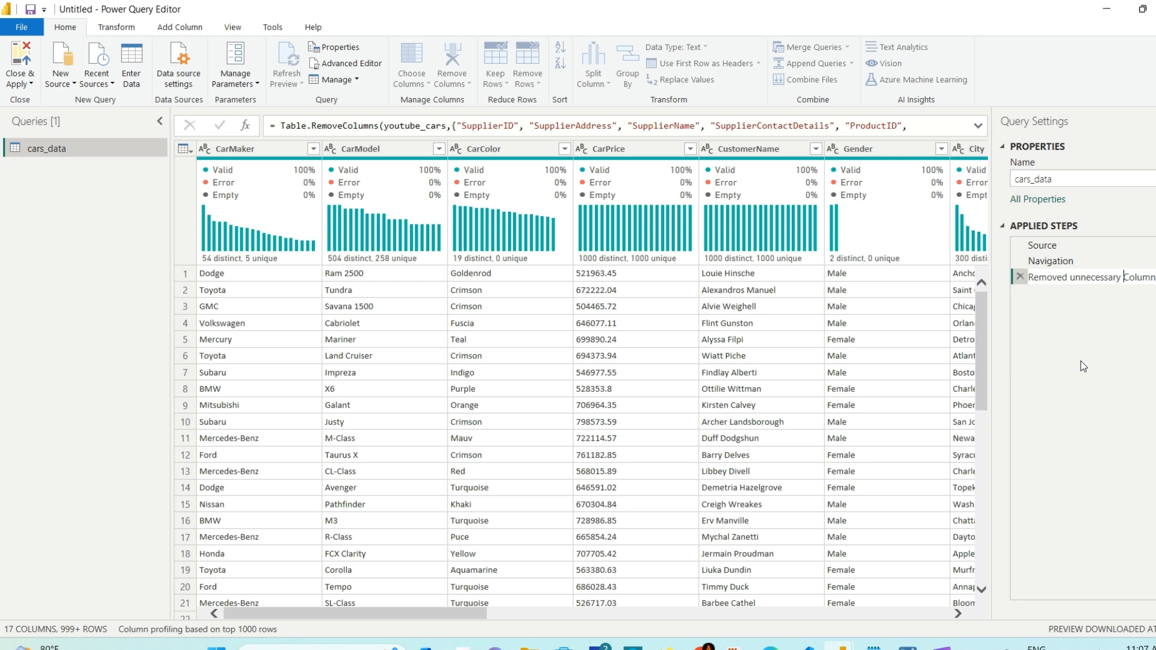
pyautogui.click(1104, 319)
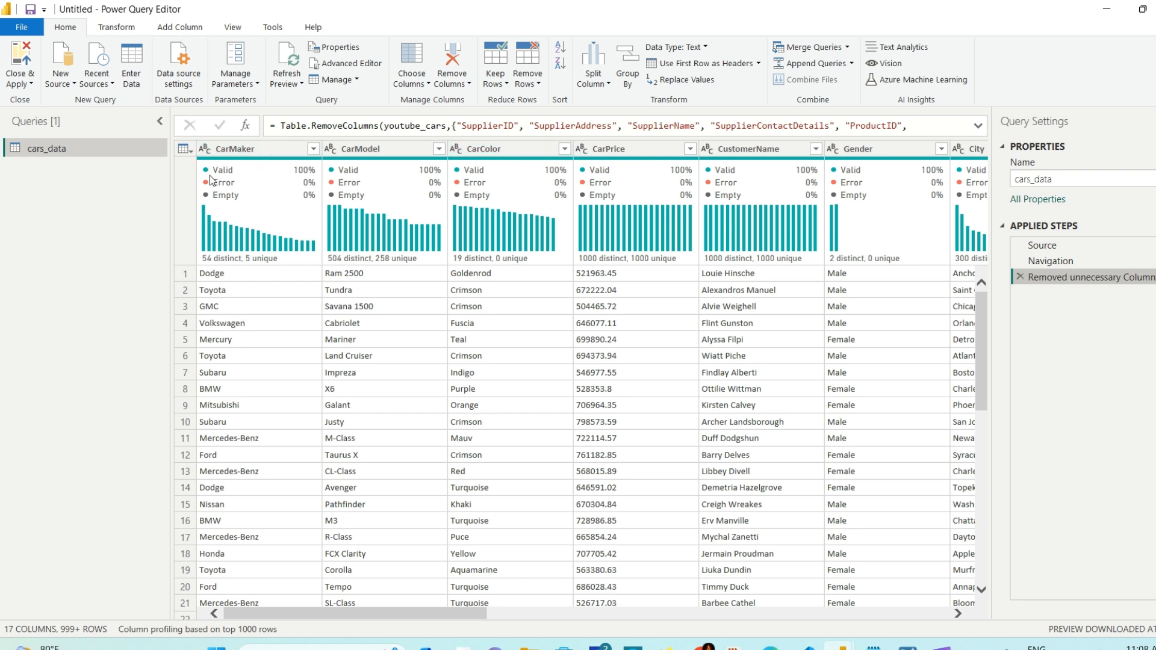
# Step: Keep the CarMaker column as text and change the CarPrice column's data type to Decimal Number
pyautogui.click(204, 149)
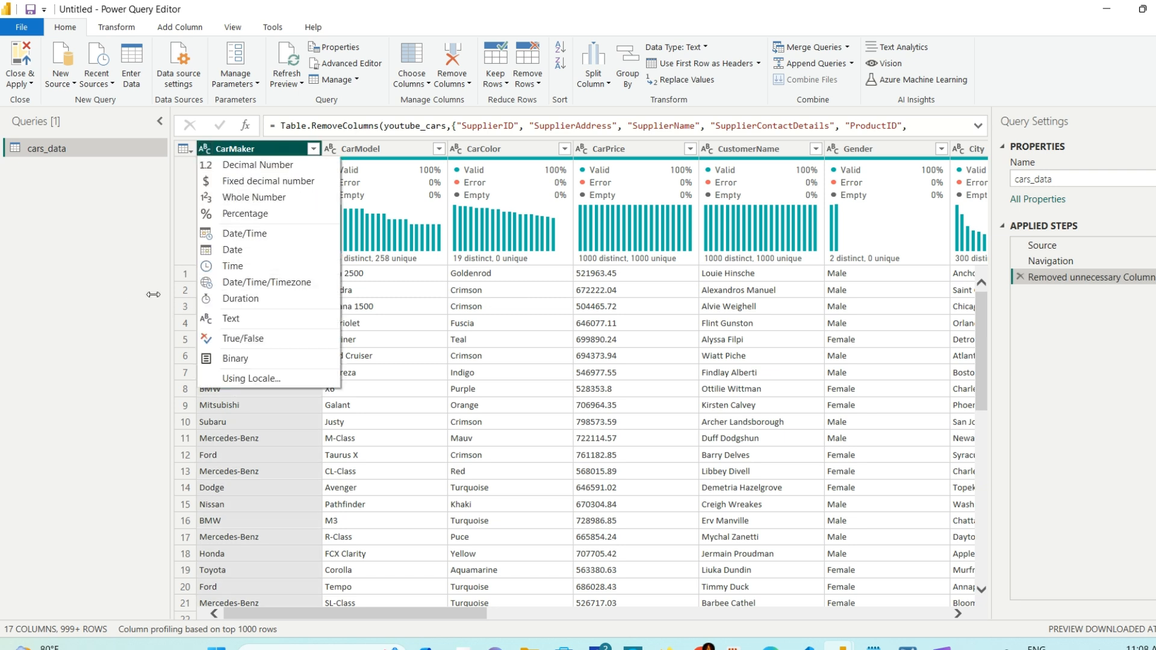
pyautogui.click(128, 282)
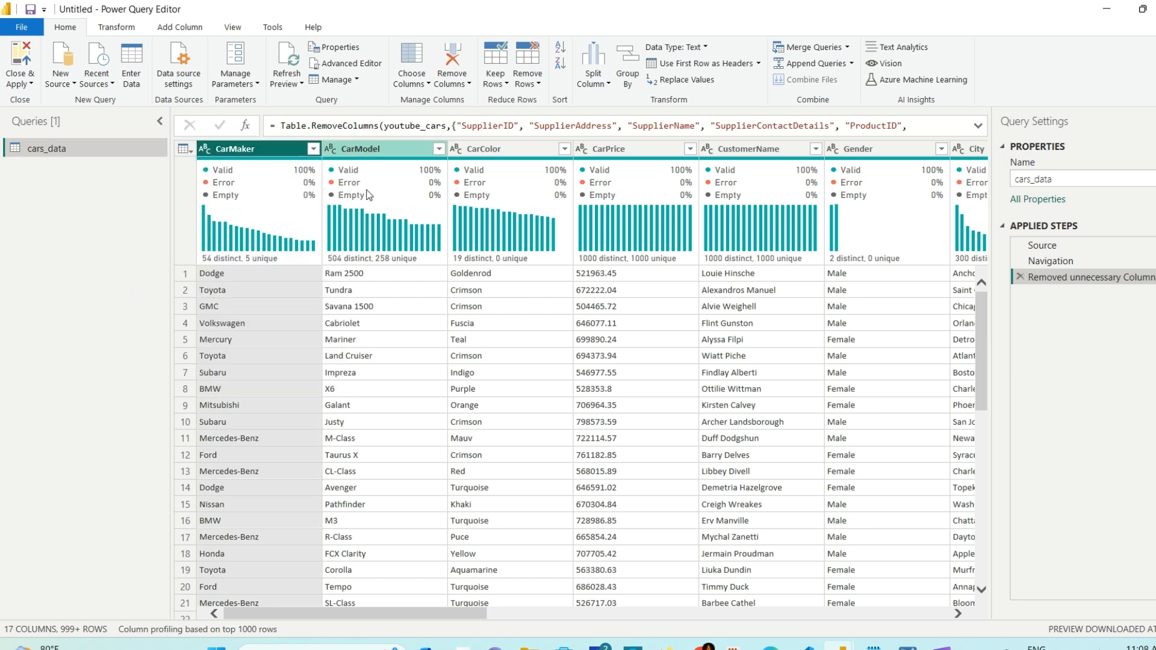
pyautogui.click(607, 154)
pyautogui.click(581, 150)
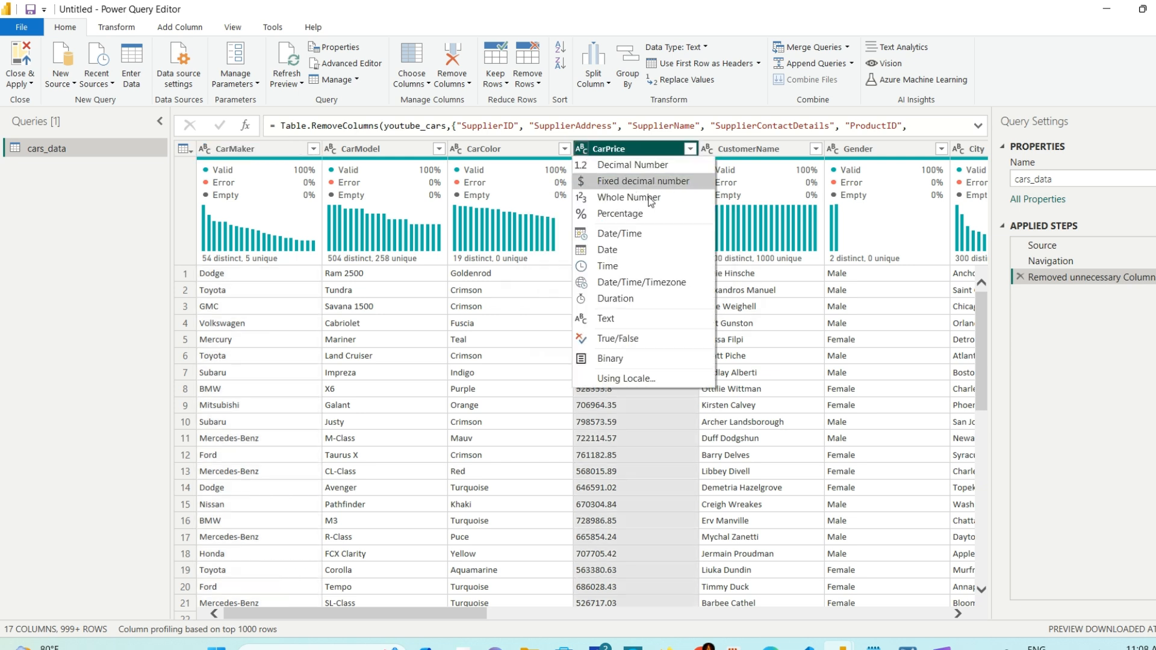
pyautogui.click(639, 165)
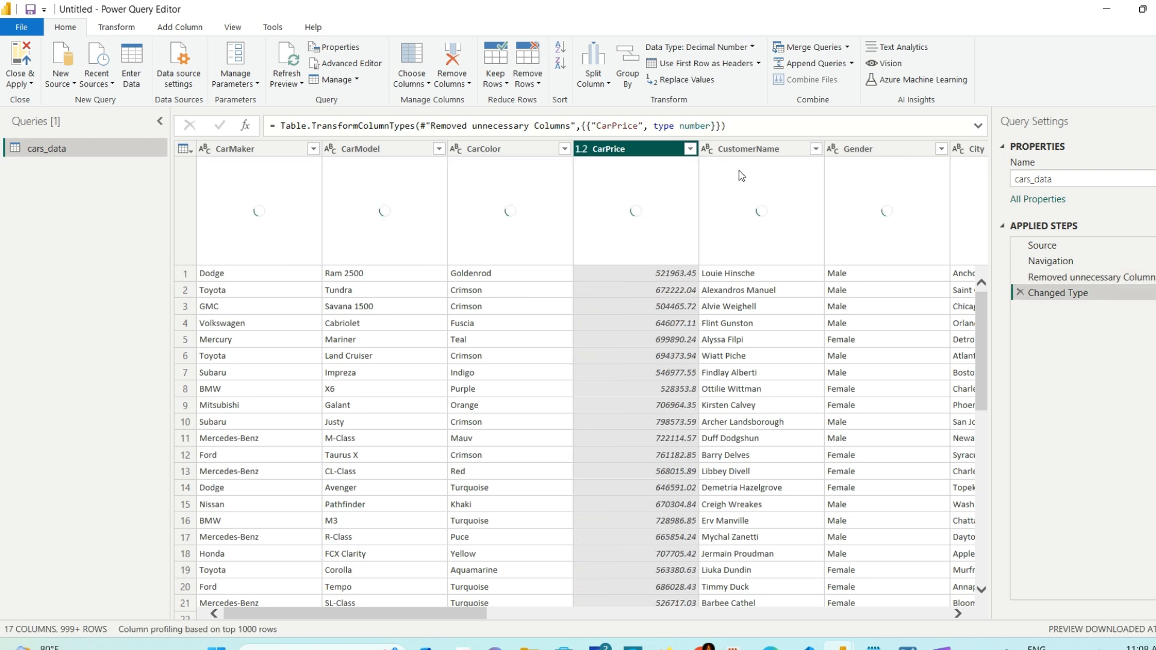
# Step: Change the data type of the OrderDate and ShipDate columns from text to Date
pyautogui.moveTo(472, 612); pyautogui.dragTo(715, 625)
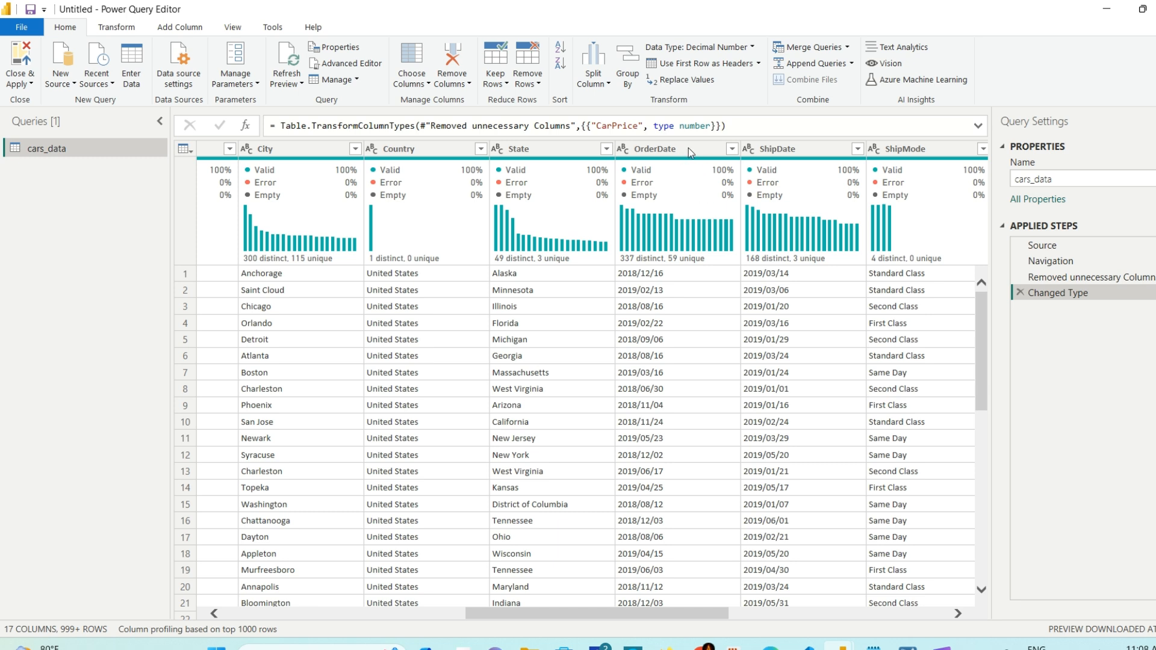
pyautogui.click(690, 150)
pyautogui.click(624, 150)
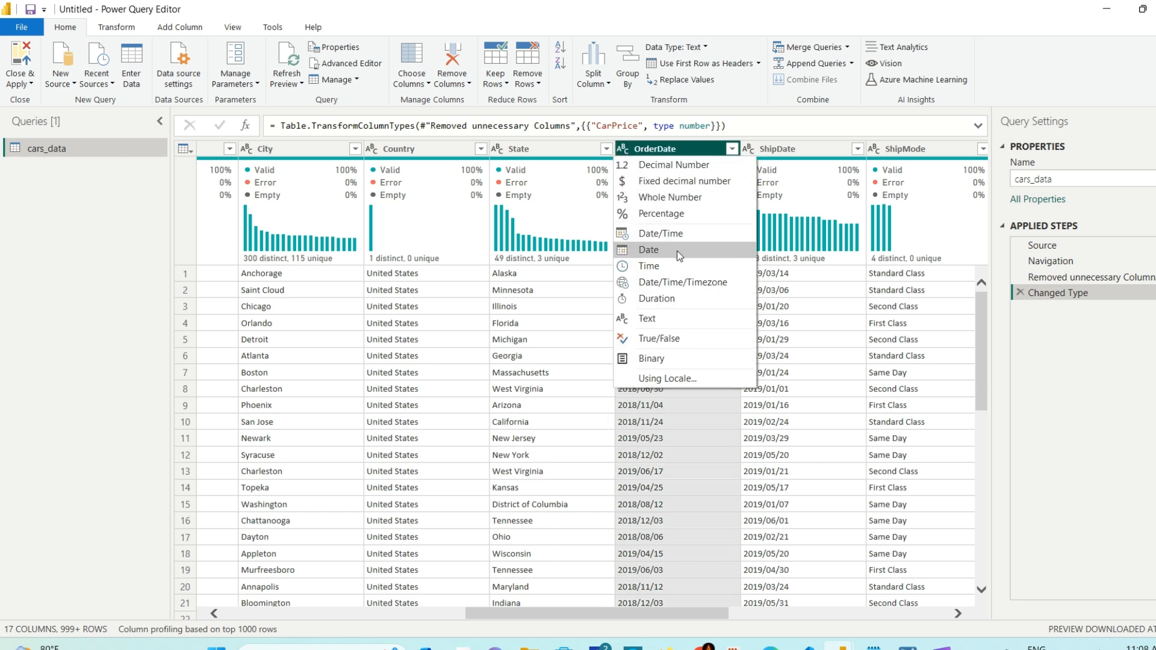
pyautogui.click(662, 252)
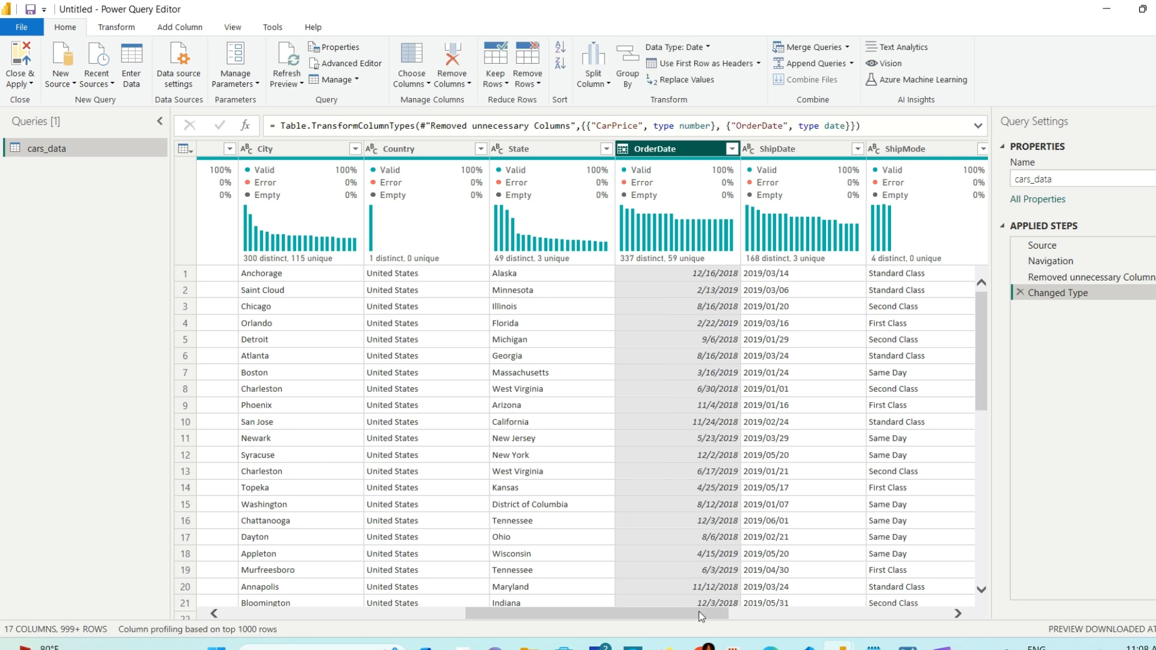
pyautogui.hscroll(2, 724, 609)
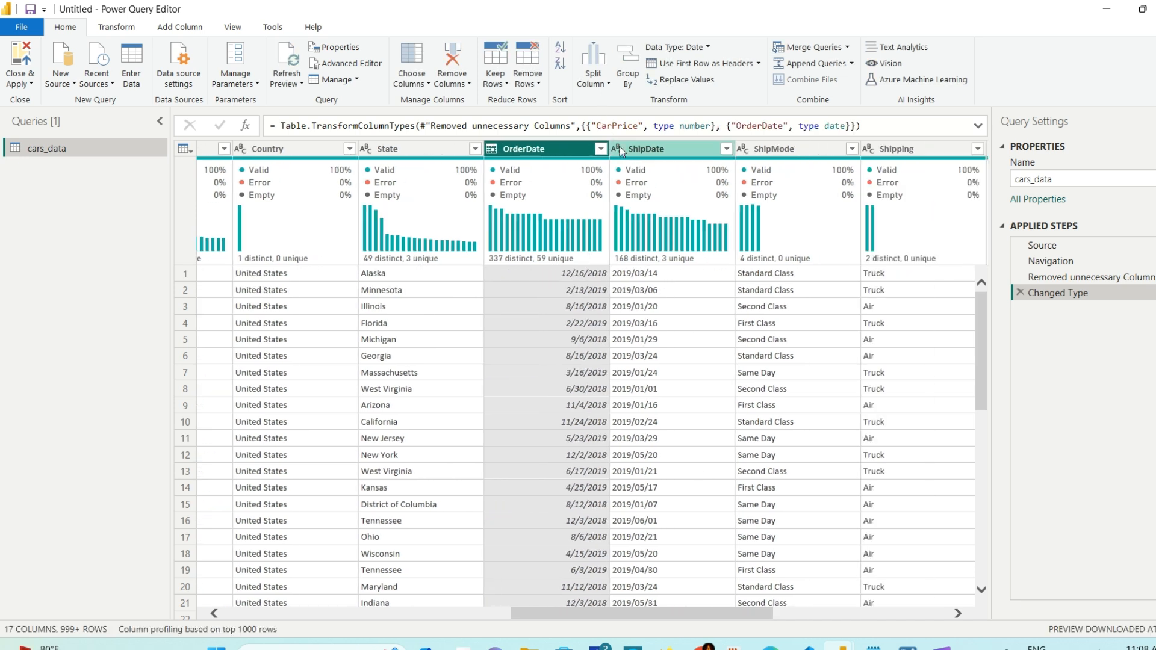
pyautogui.click(617, 149)
pyautogui.click(663, 245)
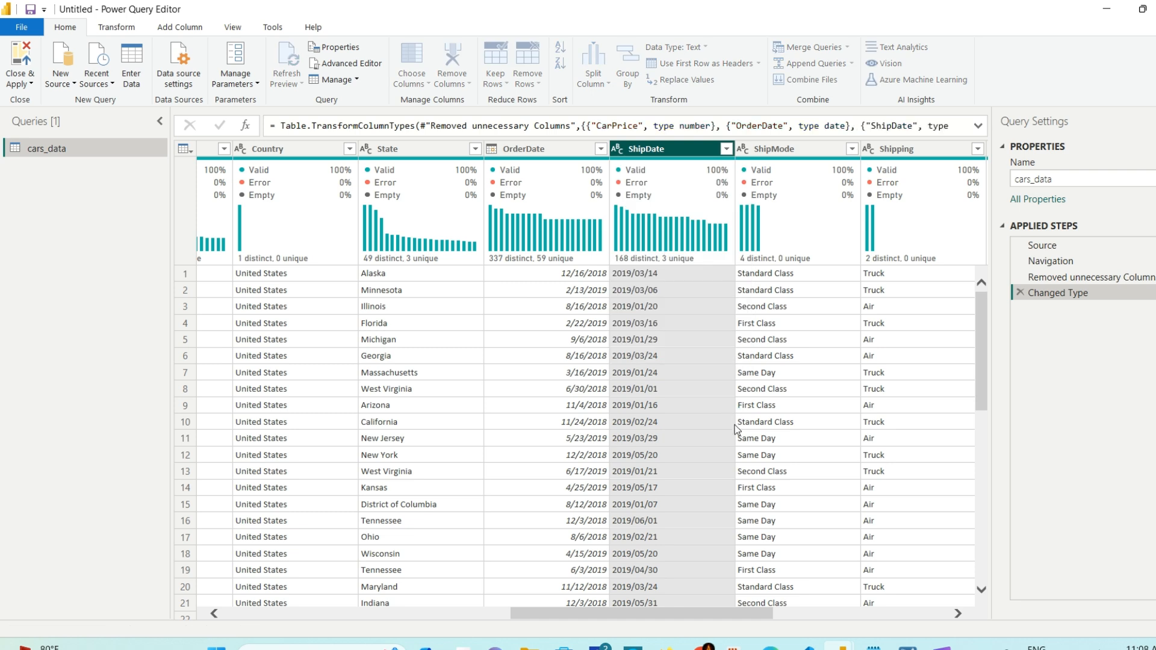
# Step: Set the Sales column's data type to Decimal Number and the Quantity column's to Whole Number
pyautogui.moveTo(710, 619); pyautogui.dragTo(807, 603)
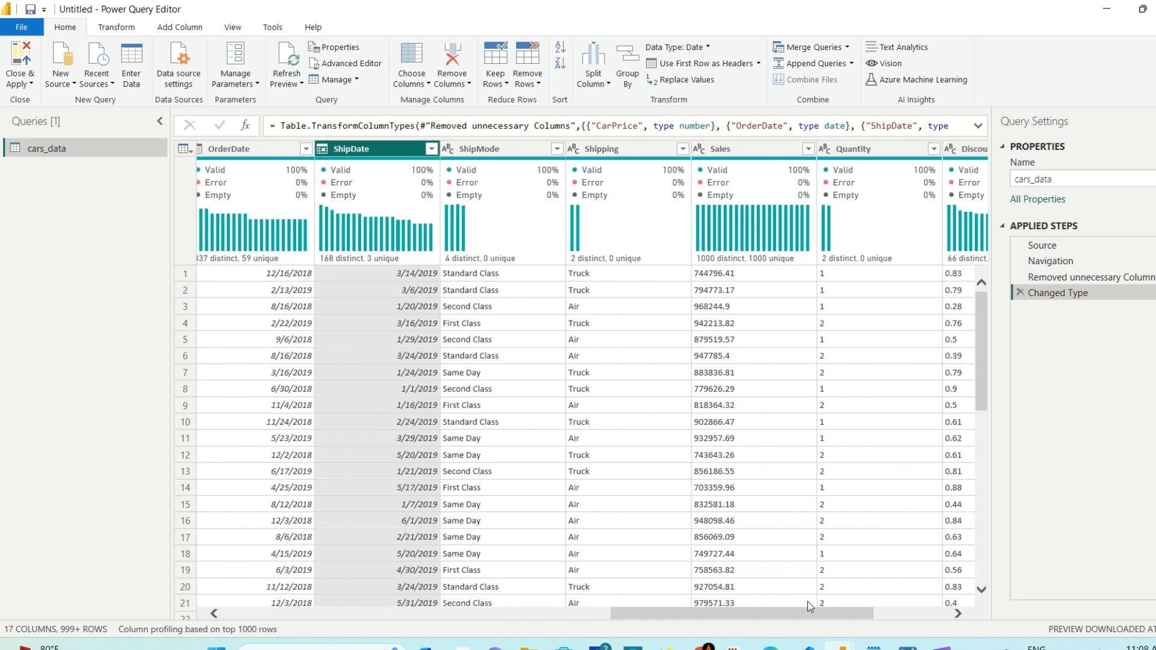
pyautogui.click(697, 149)
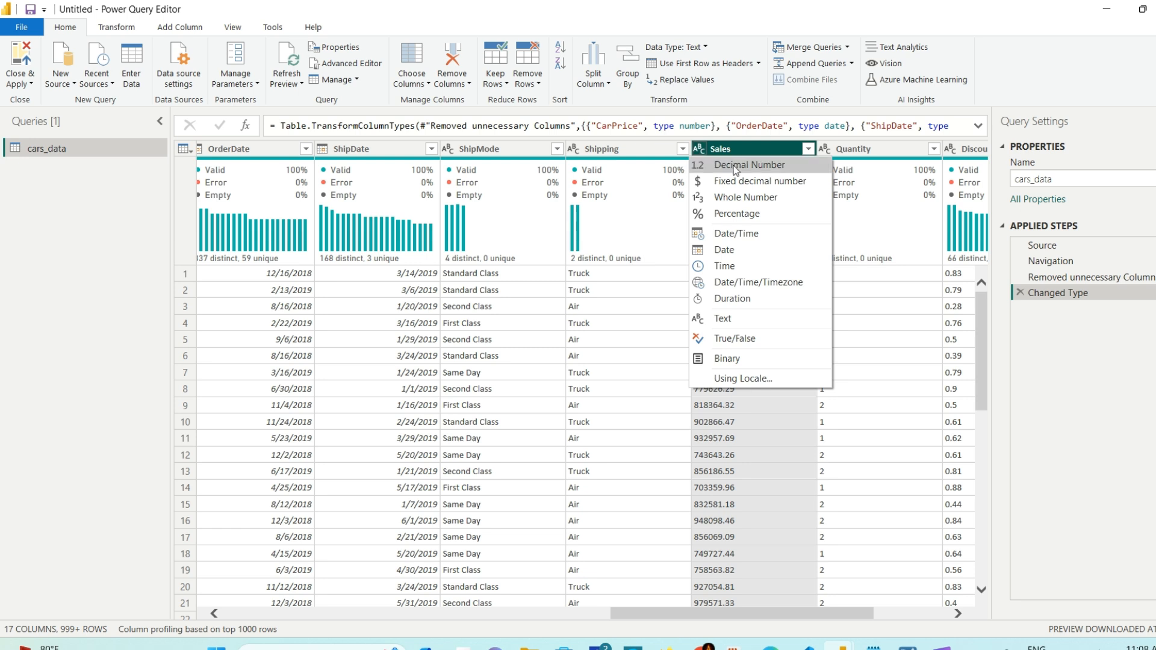
pyautogui.click(735, 169)
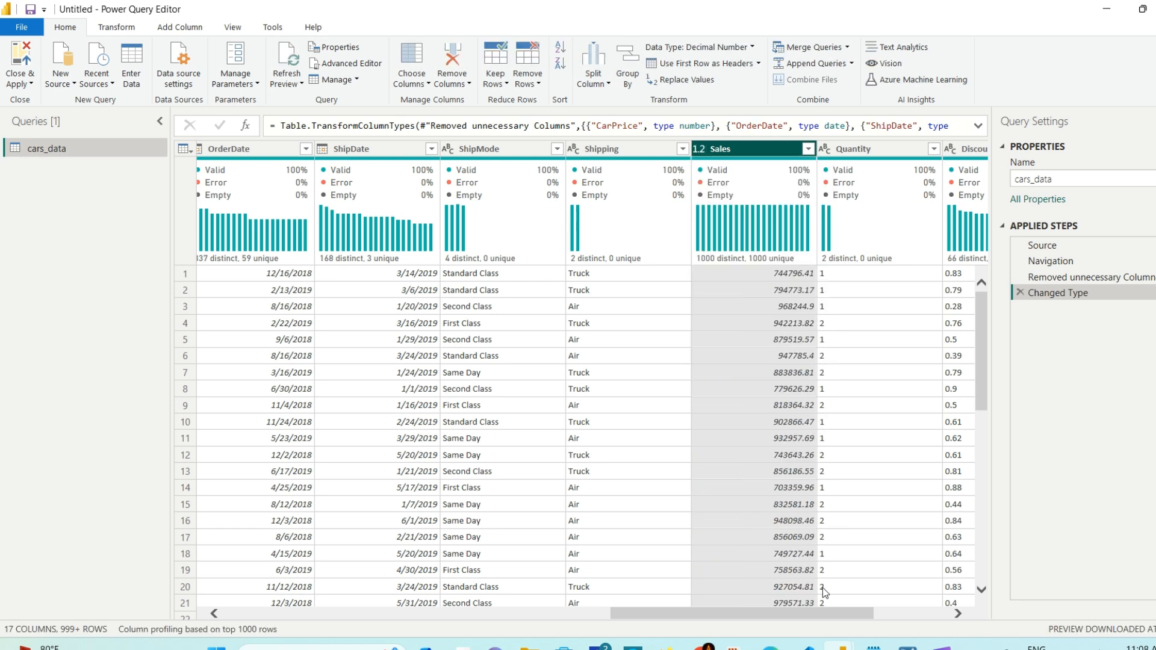
pyautogui.moveTo(818, 616); pyautogui.dragTo(854, 611)
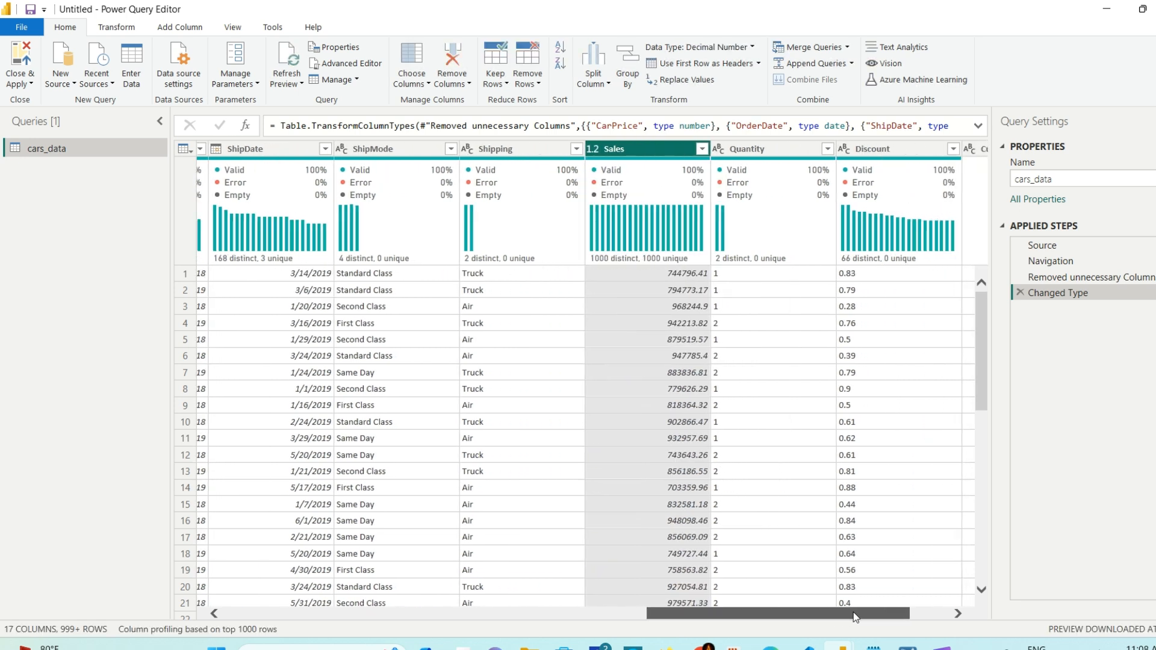
pyautogui.click(718, 149)
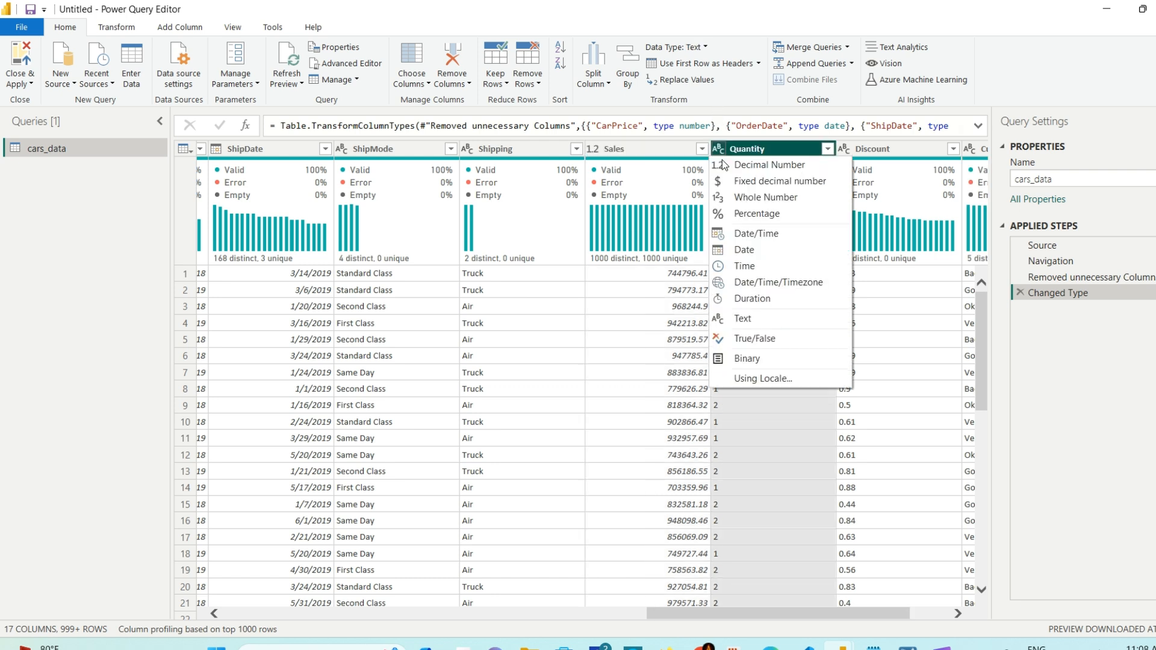
pyautogui.click(801, 201)
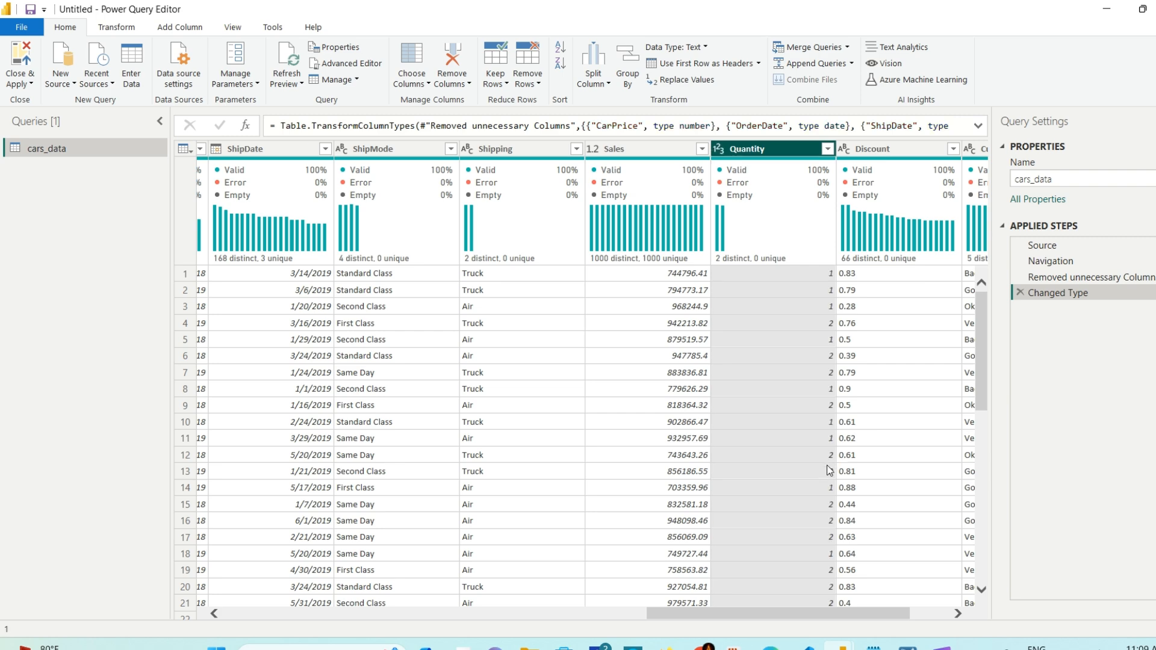
# Step: Set the Discount column's data type to Decimal Number, leaving the CustomerFeedback column as text
pyautogui.moveTo(826, 613); pyautogui.dragTo(884, 615)
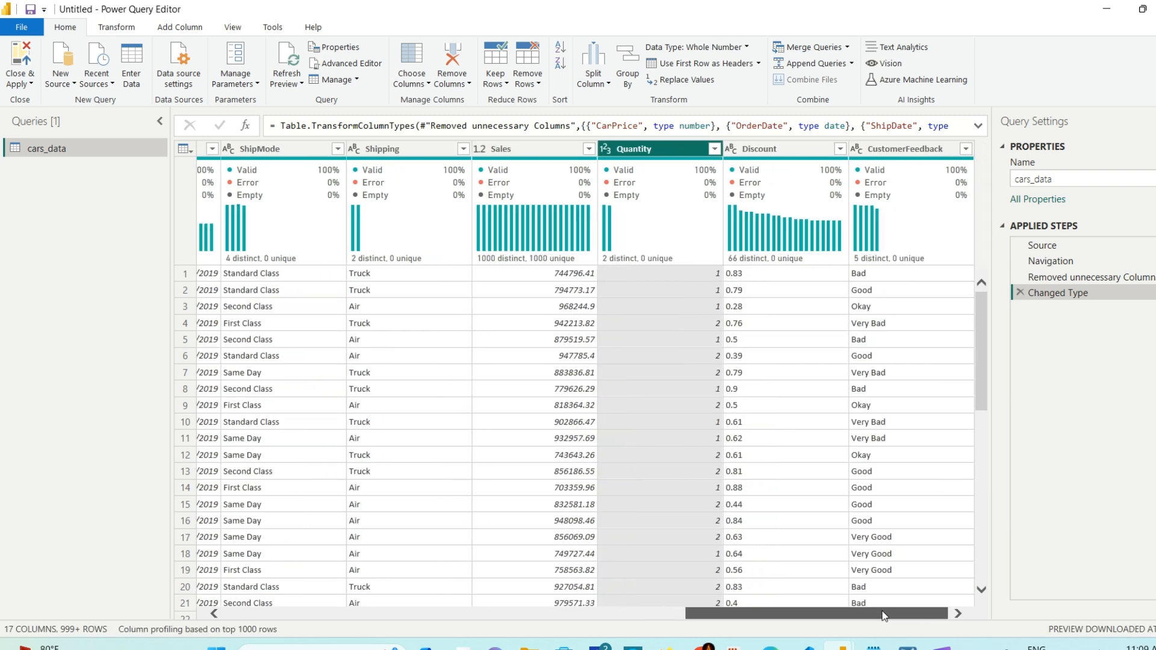
pyautogui.click(730, 148)
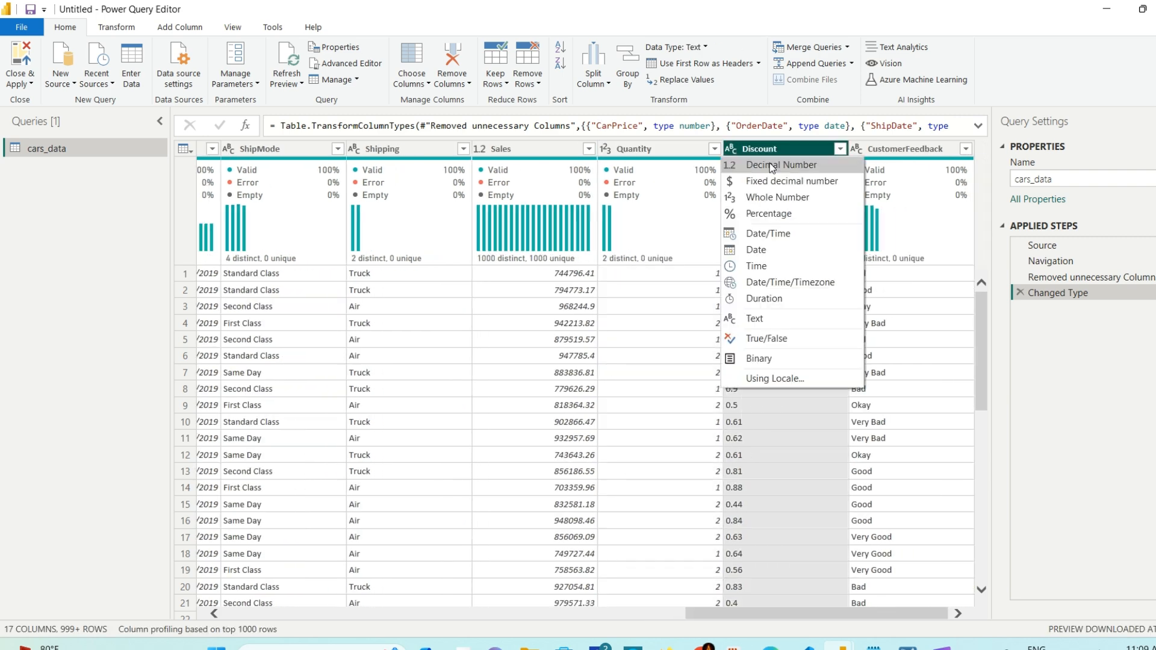
pyautogui.click(767, 169)
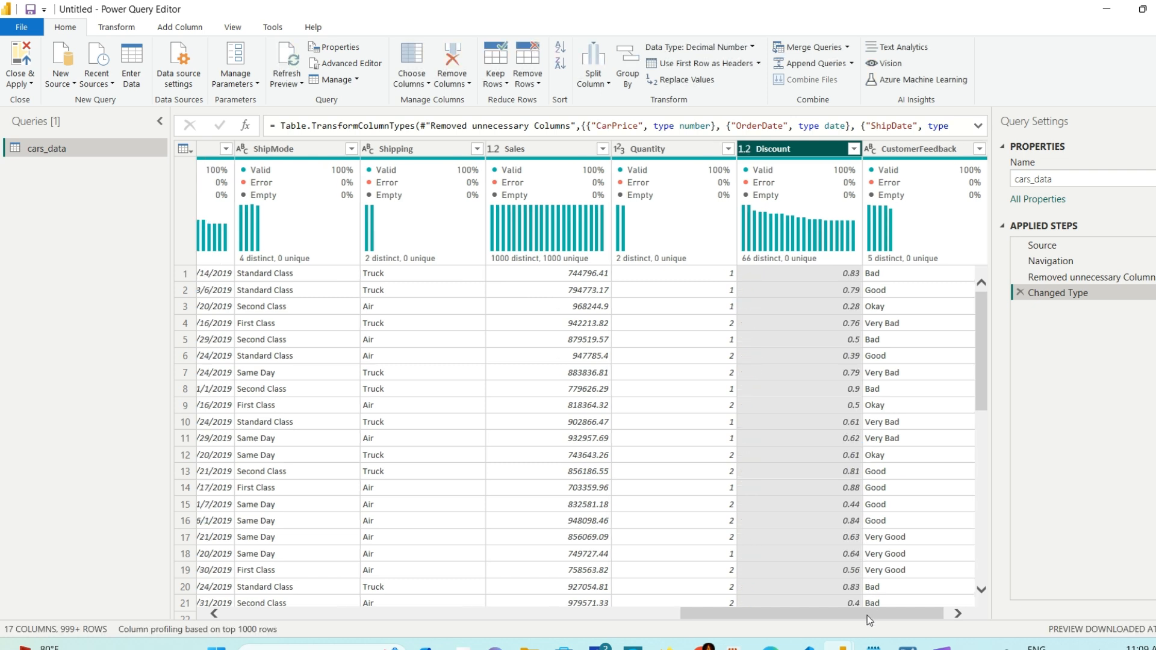
pyautogui.moveTo(912, 614); pyautogui.dragTo(916, 614)
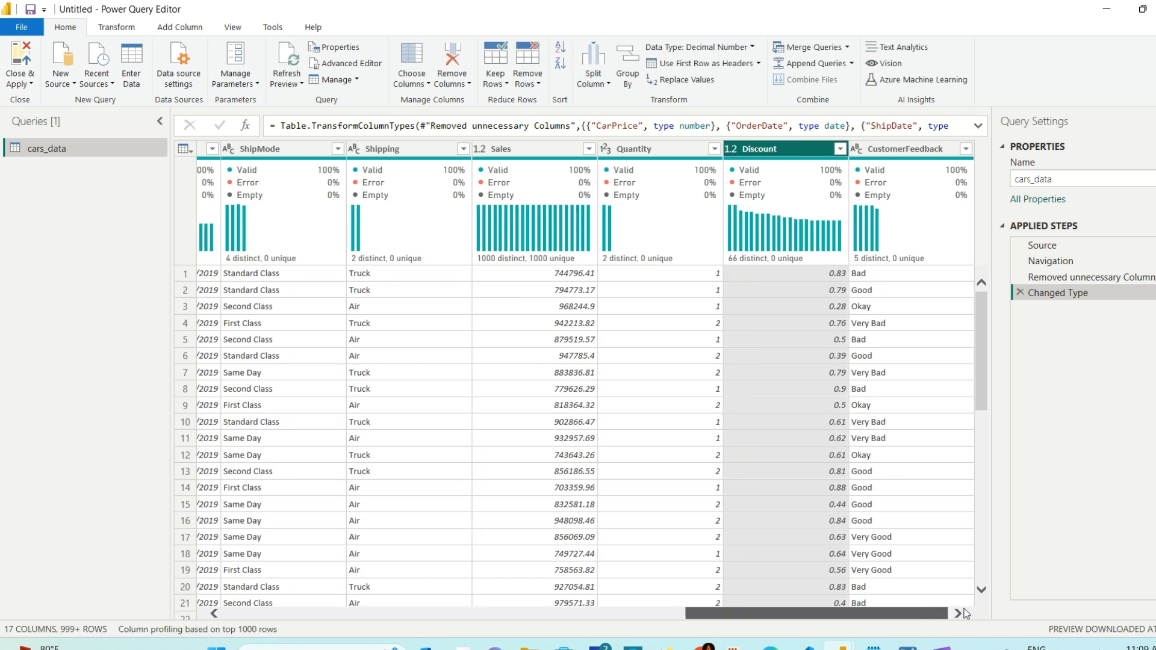
pyautogui.click(867, 150)
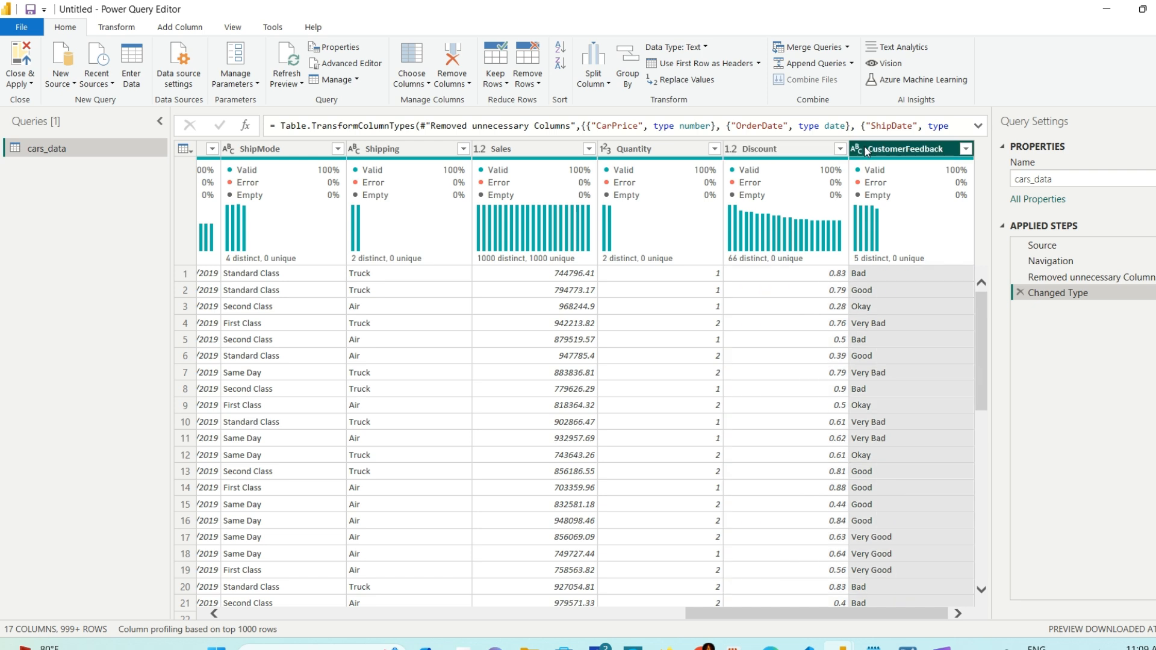
# Step: Check the data type choices for the CustomerFeedback column and look back over the earlier columns up to CustomerName
pyautogui.click(857, 149)
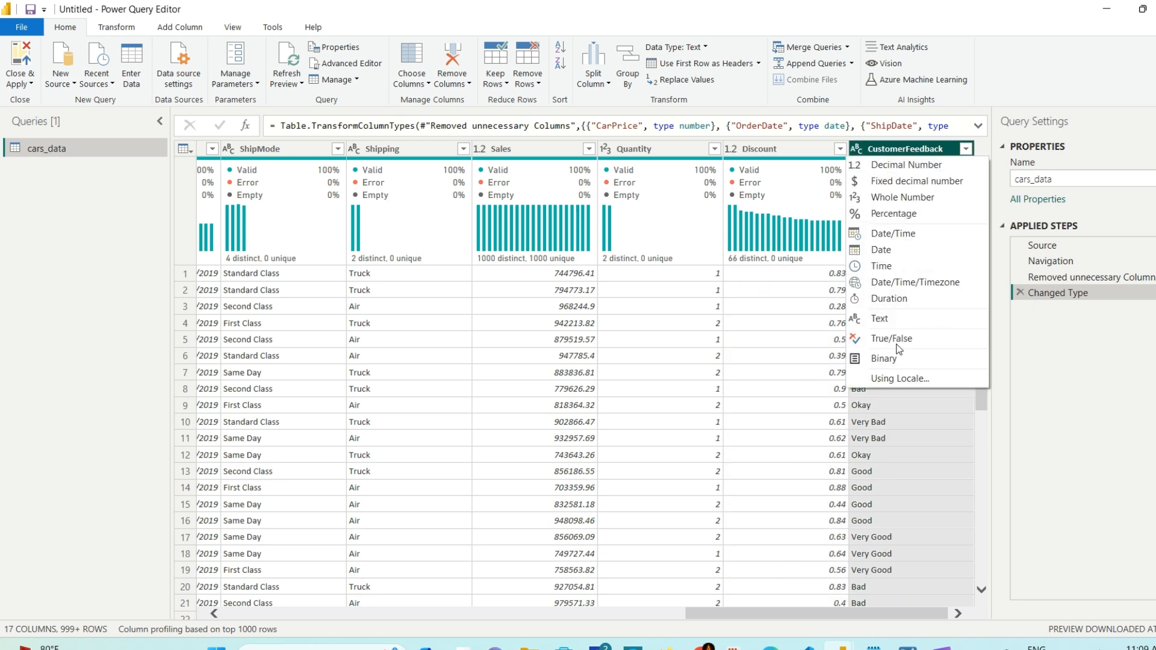
pyautogui.click(69, 314)
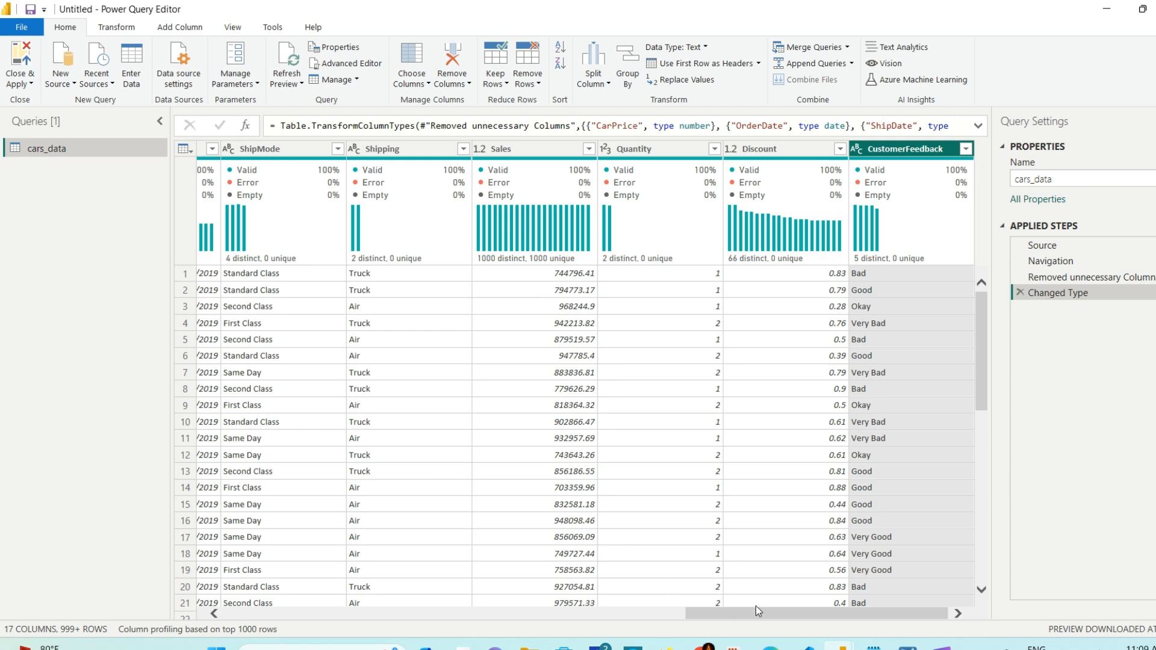
pyautogui.moveTo(766, 618); pyautogui.dragTo(190, 576)
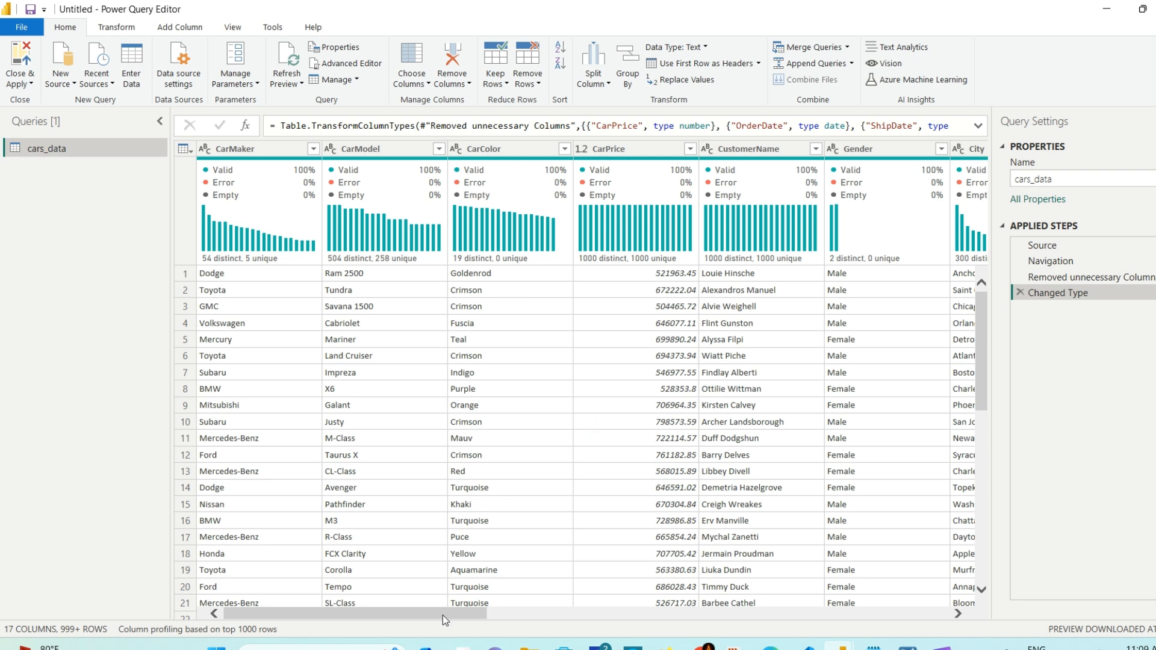
pyautogui.click(778, 152)
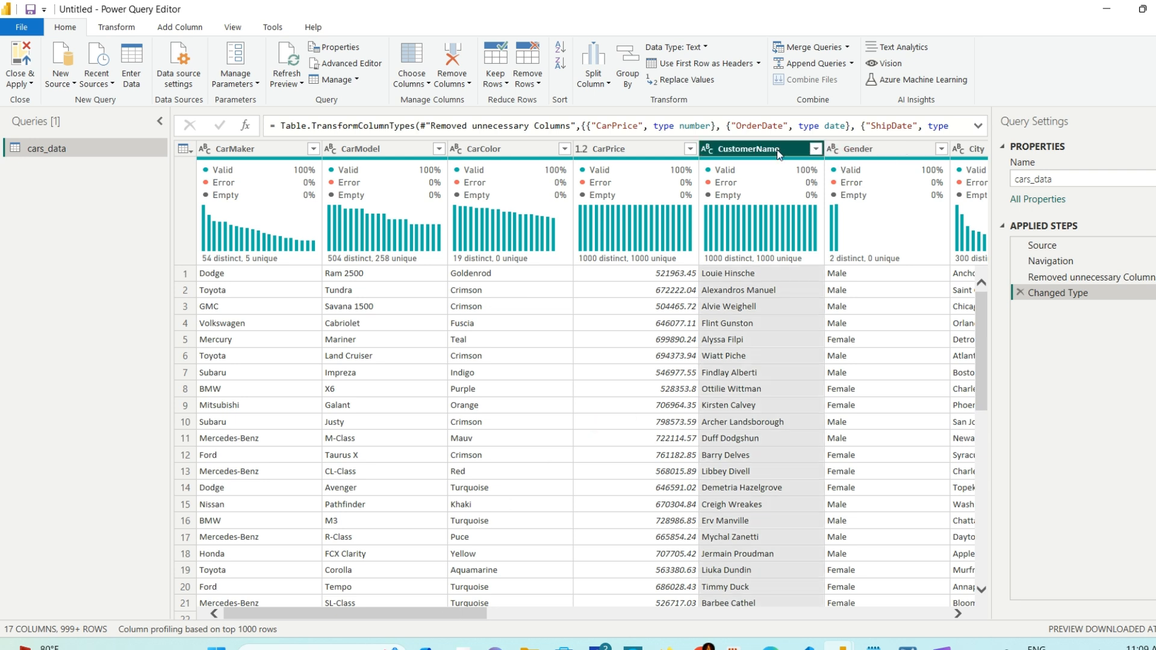
pyautogui.moveTo(731, 265)
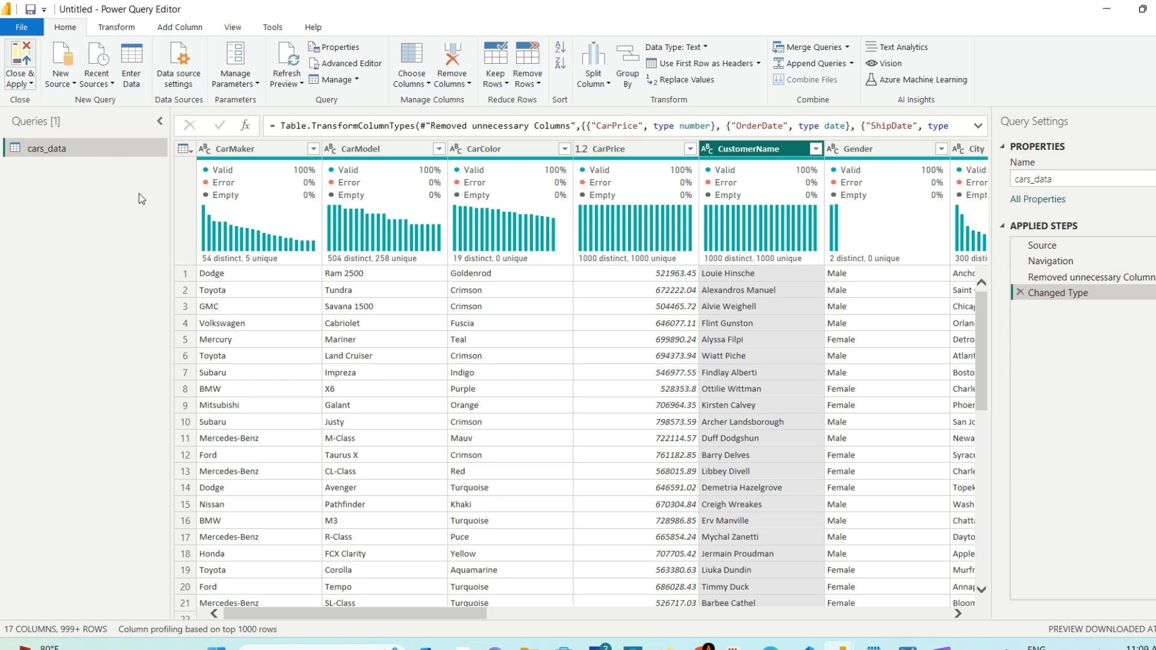
# Step: Apply the query changes, switch to the untitled Power BI Desktop report and show the loaded data in Table view
pyautogui.hotkey('alt', 'Tab')
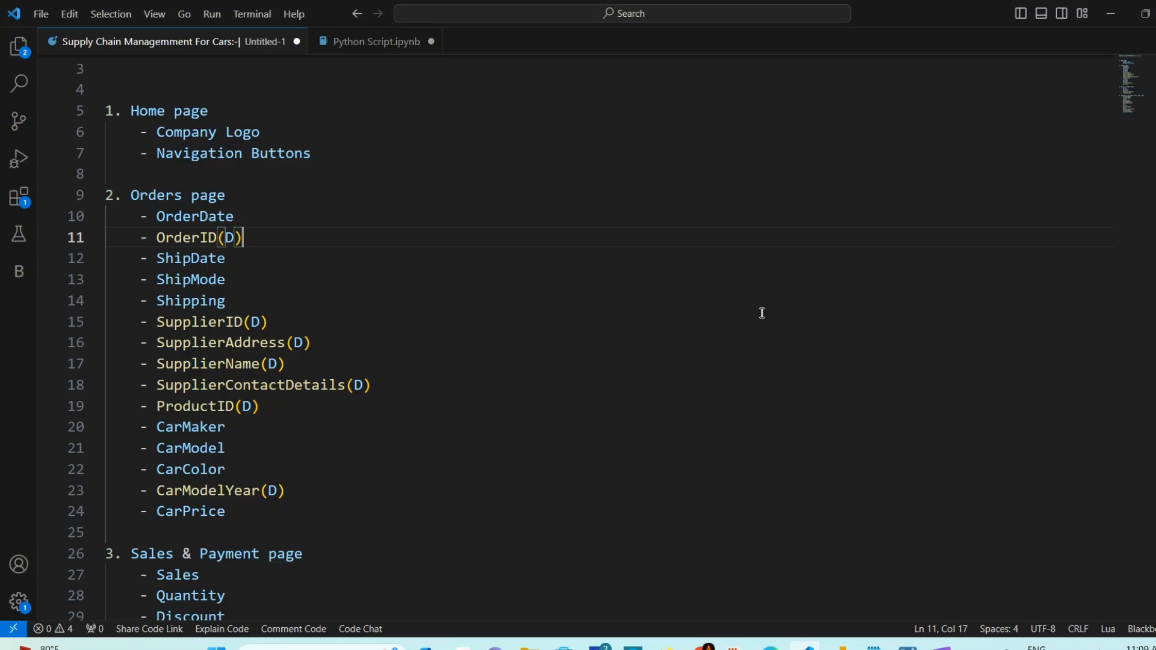
pyautogui.moveTo(838, 643)
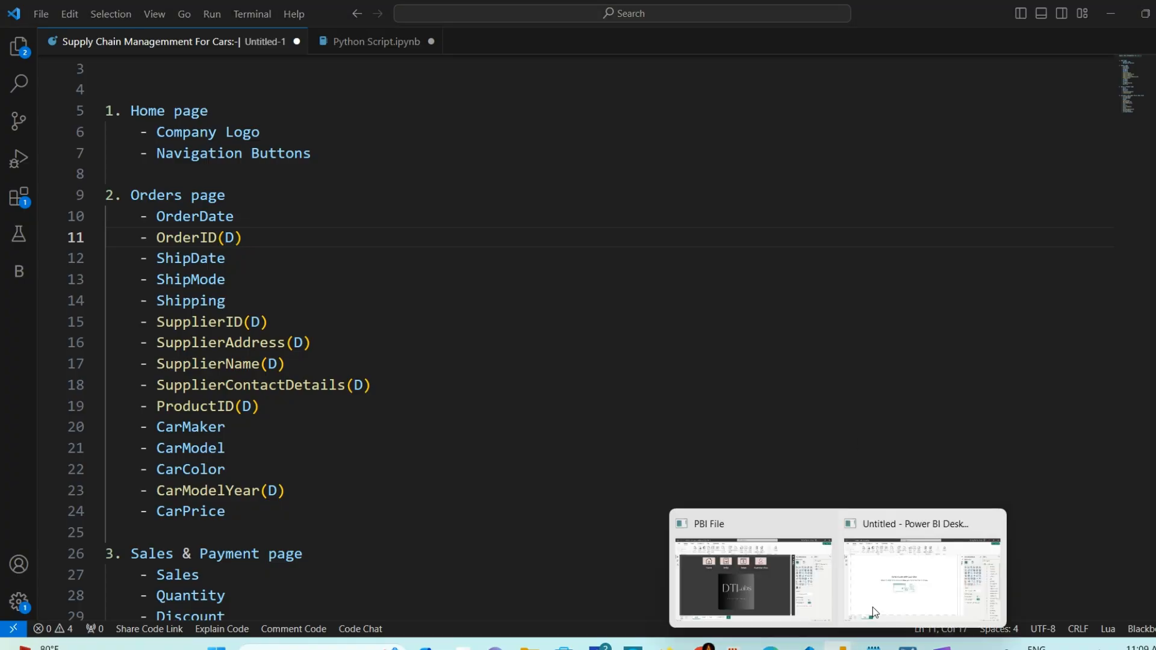
pyautogui.click(881, 567)
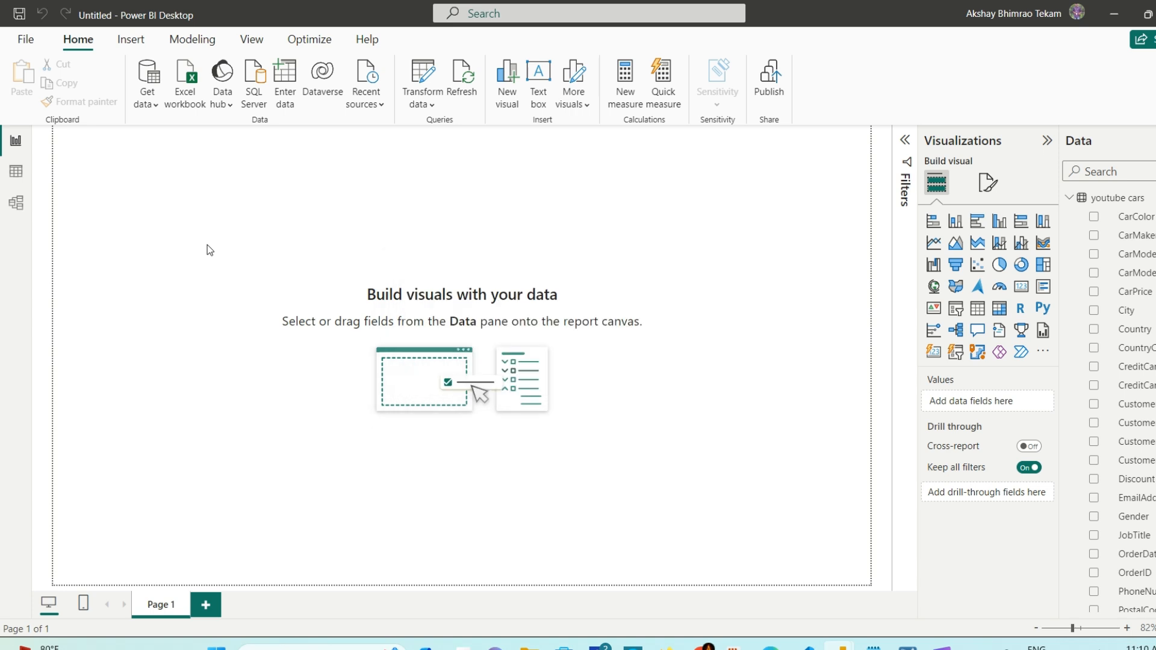
pyautogui.click(16, 173)
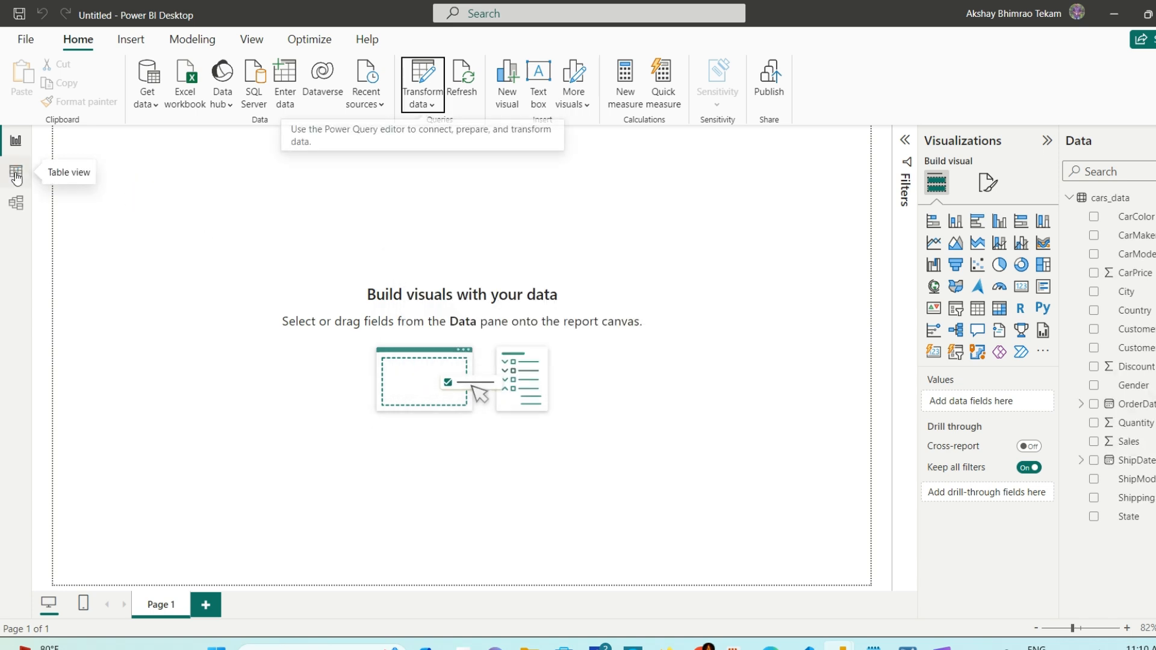
pyautogui.click(16, 172)
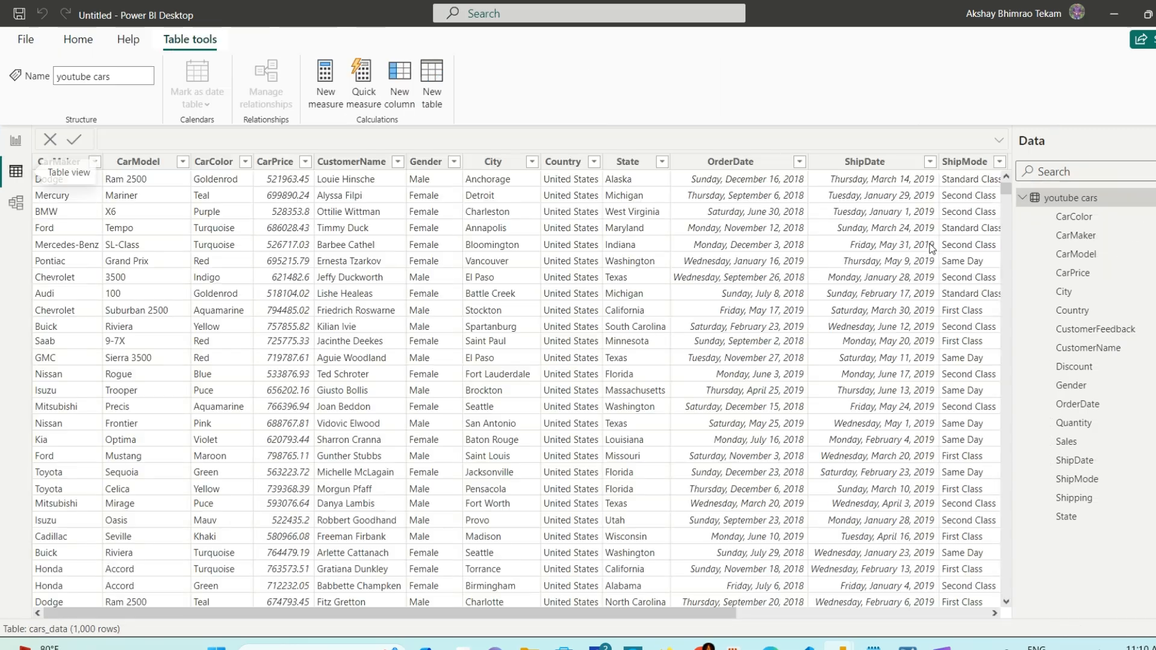
# Step: Examine the loaded cars_data table, in particular the OrderDate and ShipDate columns
pyautogui.moveTo(1009, 192)
pyautogui.mouseDown()
pyautogui.moveTo(1004, 600)
pyautogui.moveTo(1014, 175)
pyautogui.mouseUp()
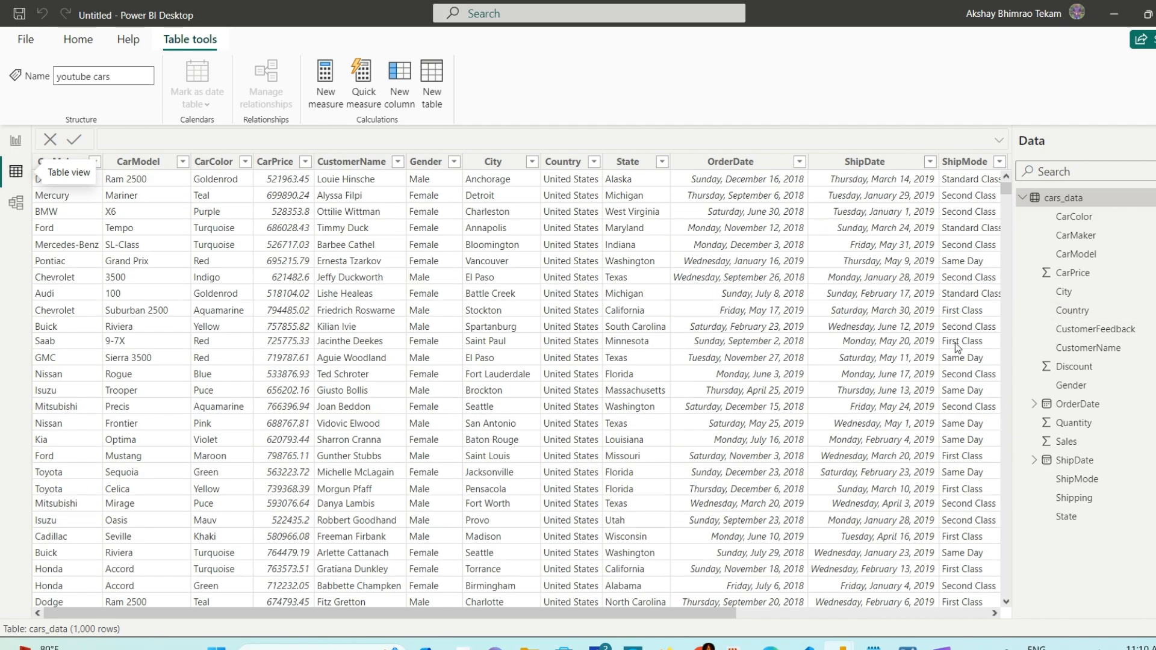
pyautogui.moveTo(601, 614); pyautogui.dragTo(731, 620)
pyautogui.moveTo(541, 591); pyautogui.dragTo(305, 590)
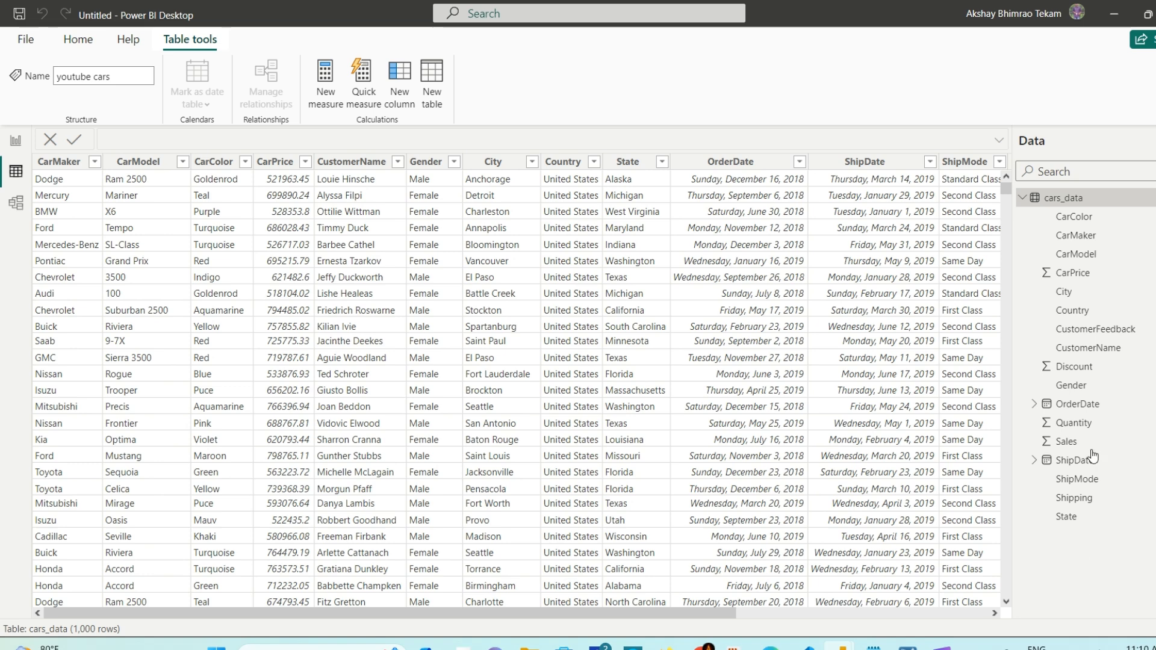
pyautogui.click(734, 163)
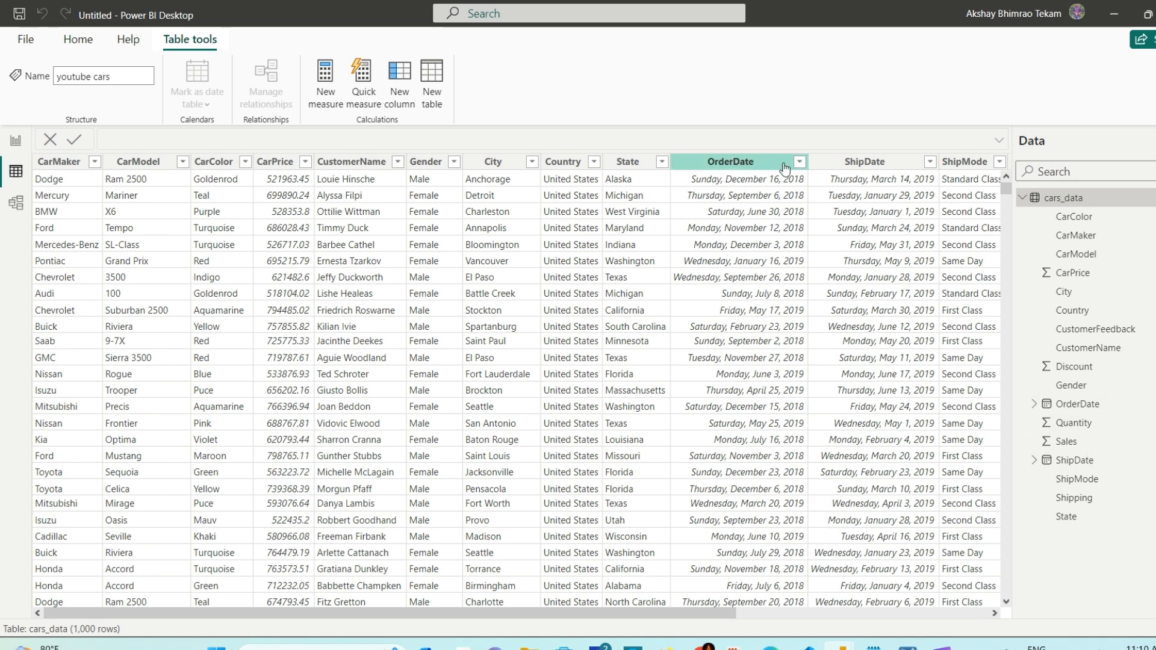
pyautogui.click(871, 165)
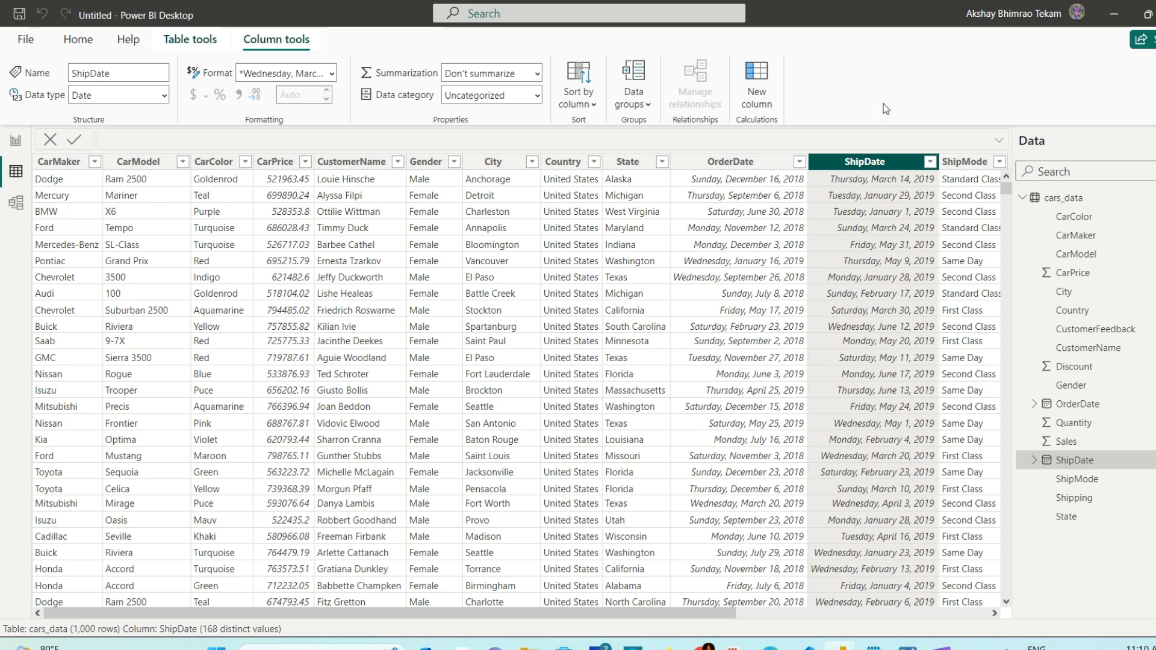
pyautogui.click(738, 164)
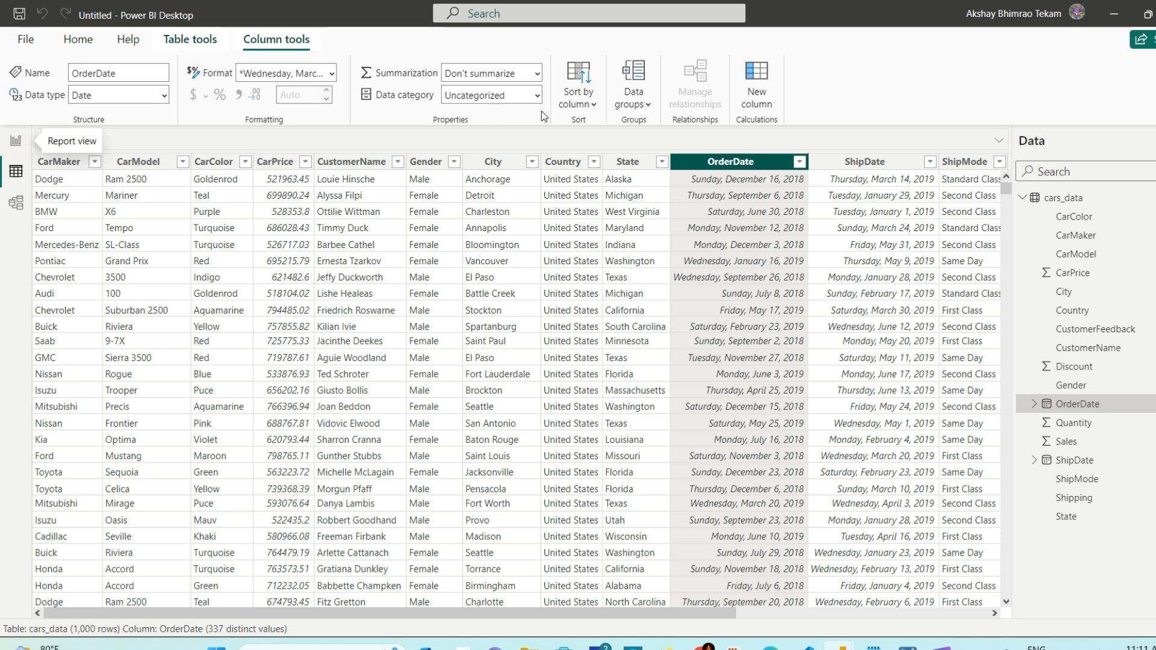
# Step: Create a new calculated table, enlarge the formula text and name the table DateMaster
pyautogui.click(82, 45)
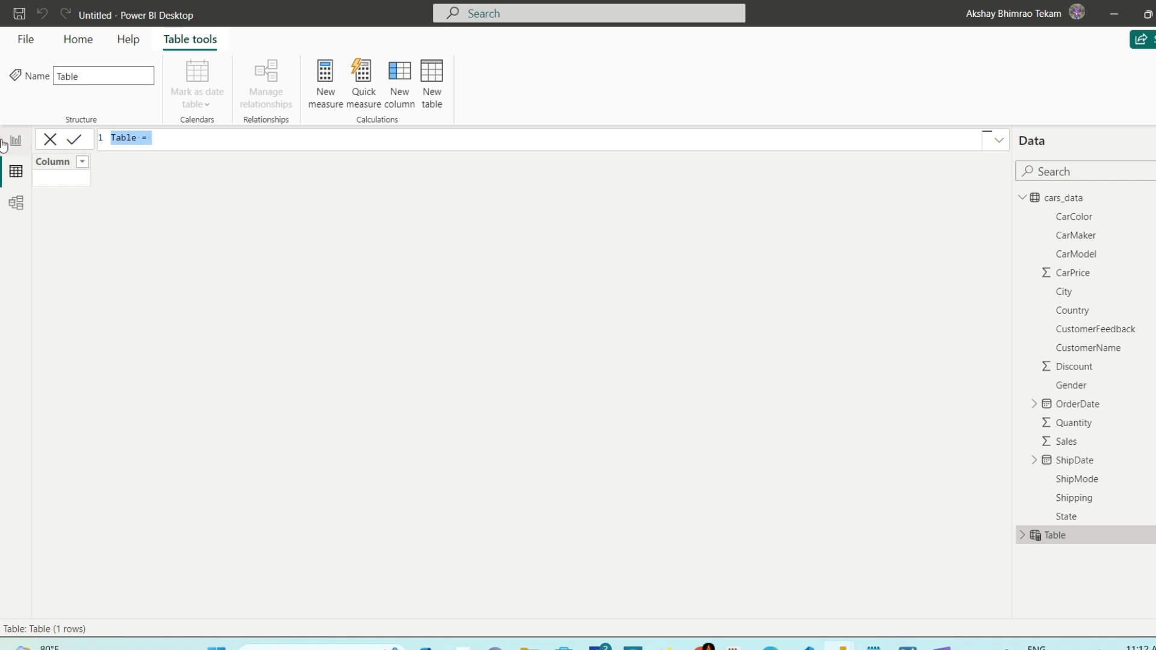
pyautogui.scroll(4, 158, 138)
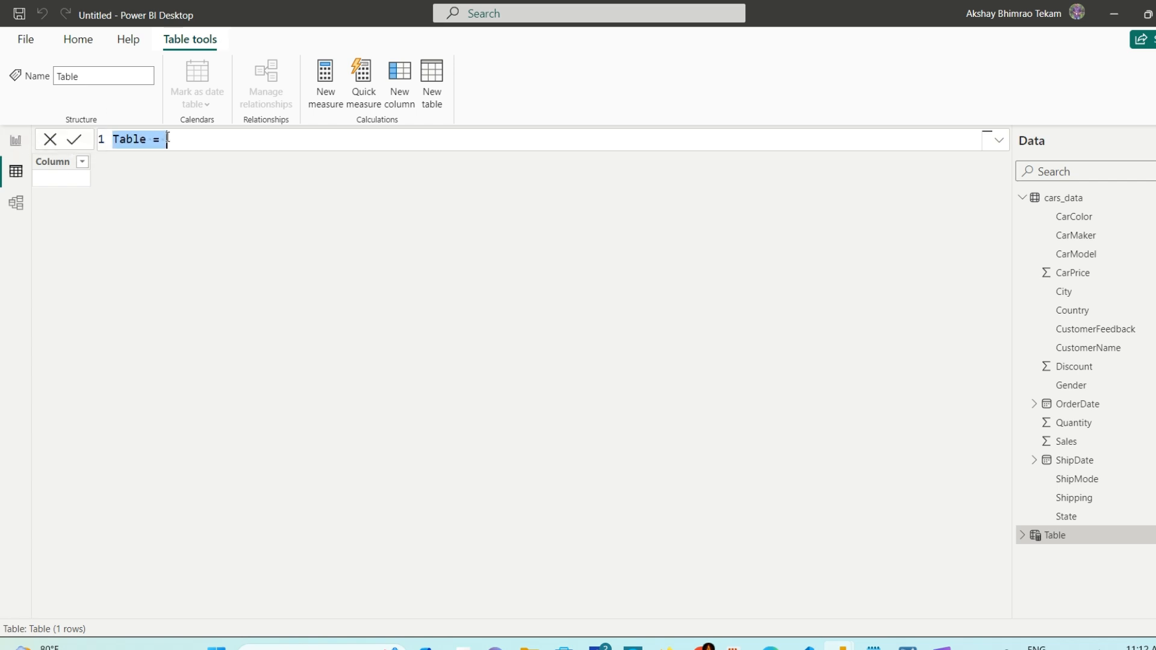
pyautogui.scroll(2, 207, 144)
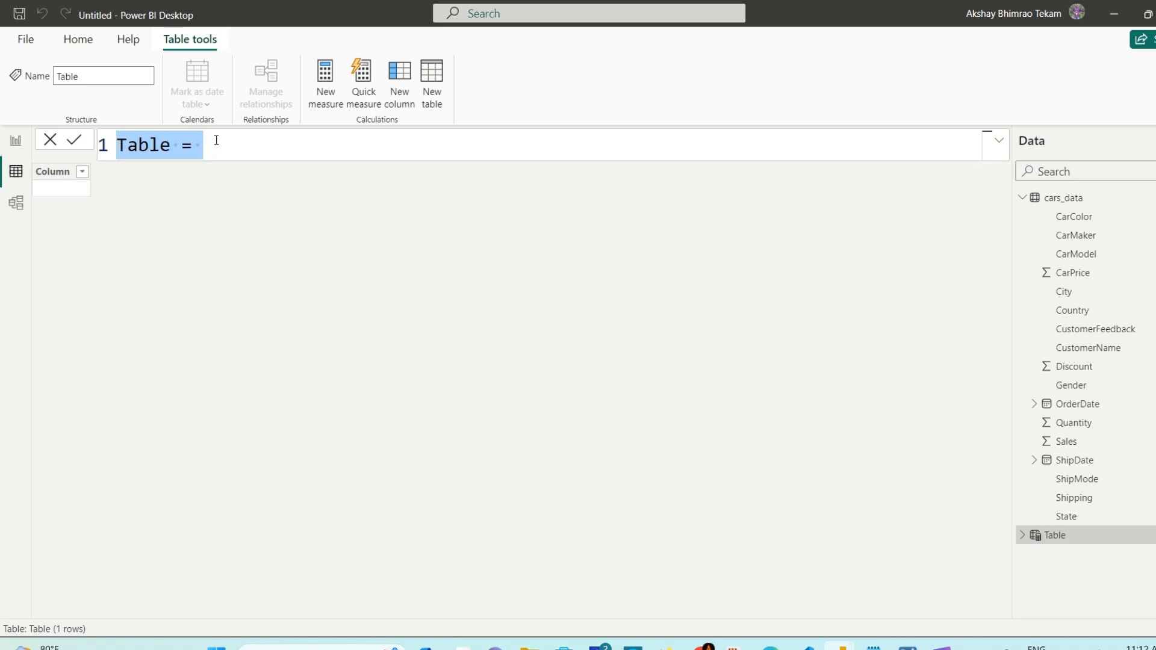
pyautogui.doubleClick(147, 141)
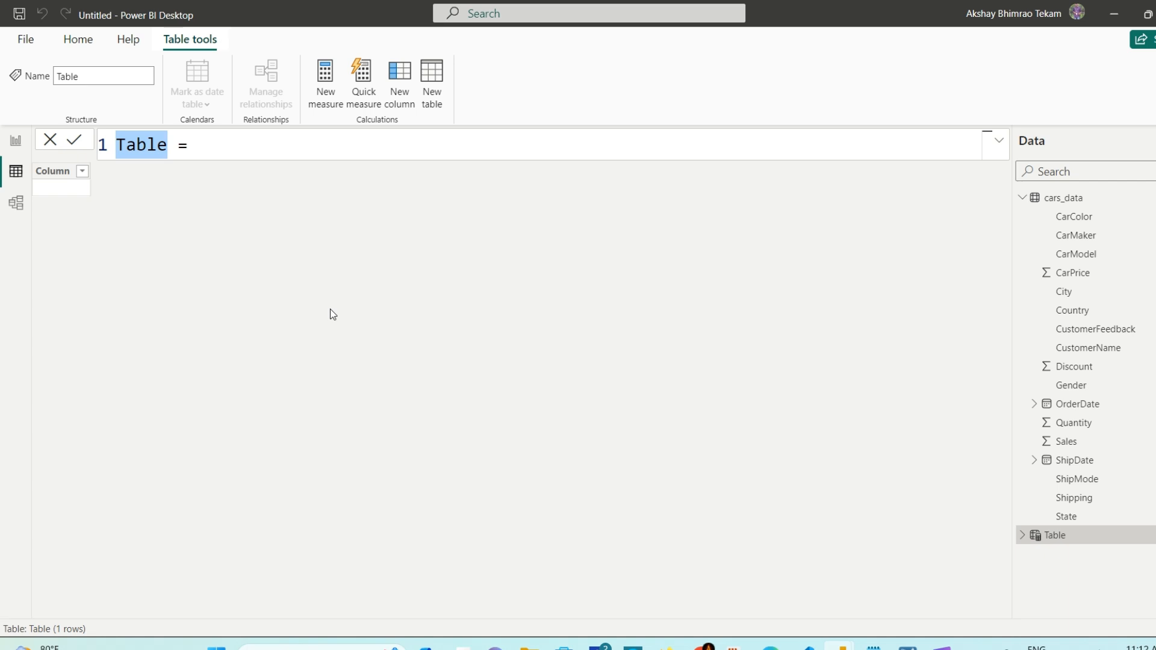
pyautogui.write('DateMaster')
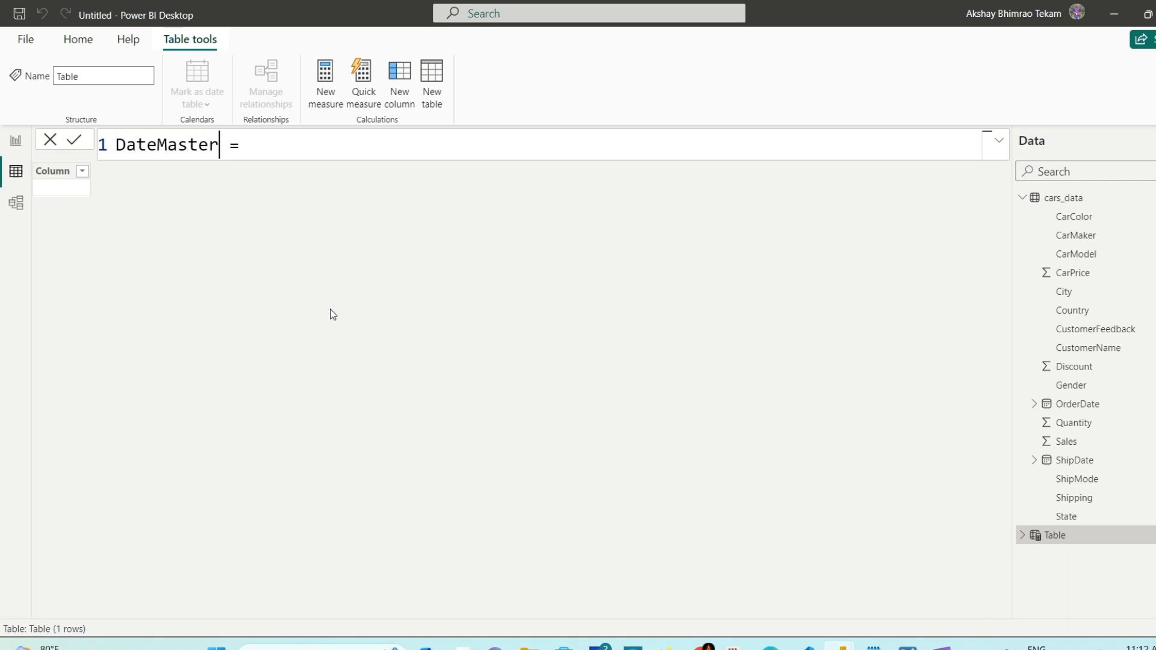
# Step: Define the DateMaster table with the CALENDAR function, leaving its arguments empty between the parentheses
pyautogui.press('Right')
pyautogui.press('Right')
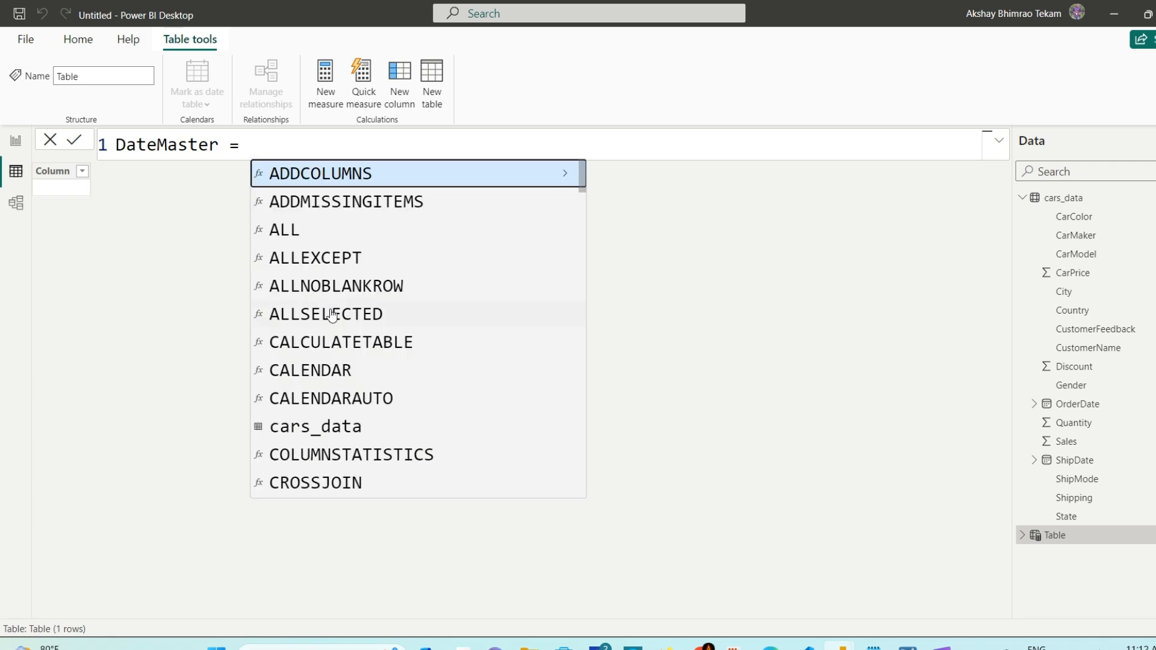
pyautogui.write('C')
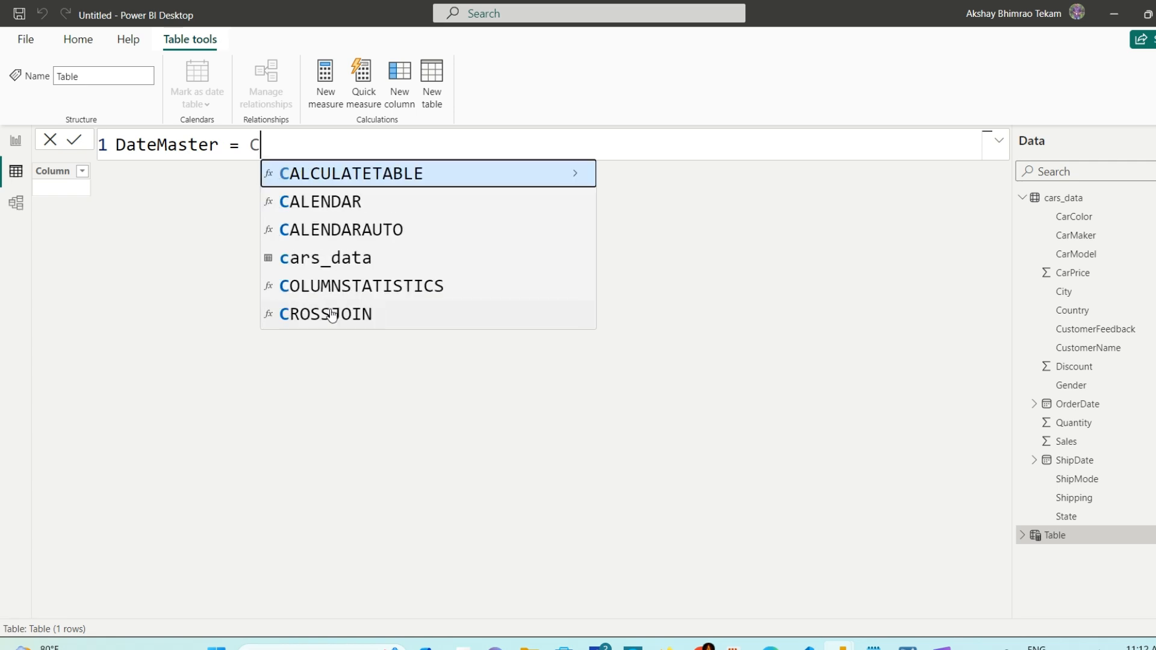
pyautogui.write('ALE')
pyautogui.press('Tab')
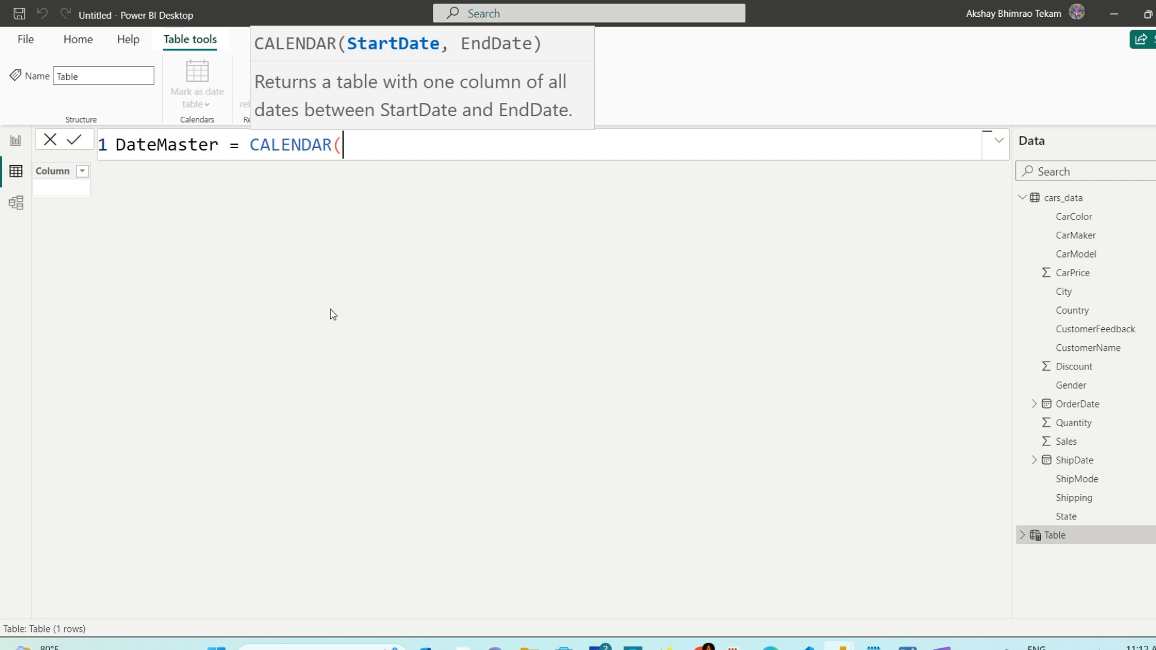
pyautogui.write(')')
pyautogui.press('Left')
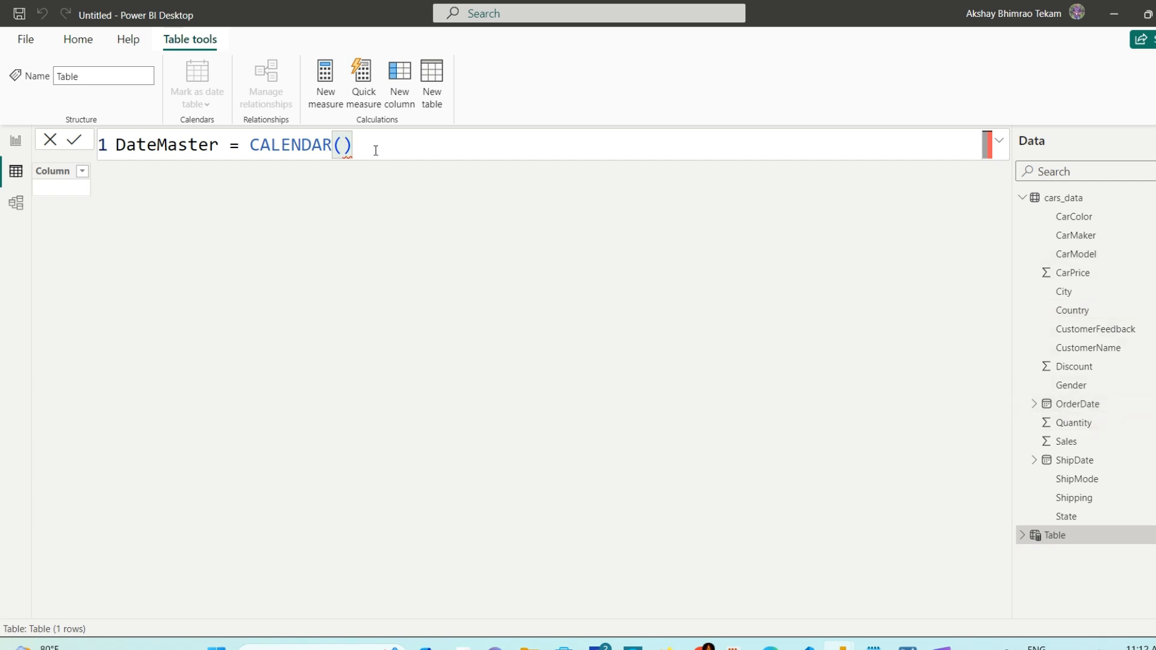
# Step: Set the CALENDAR start date to MIN(cars_data[OrderDate])
pyautogui.write('MI')
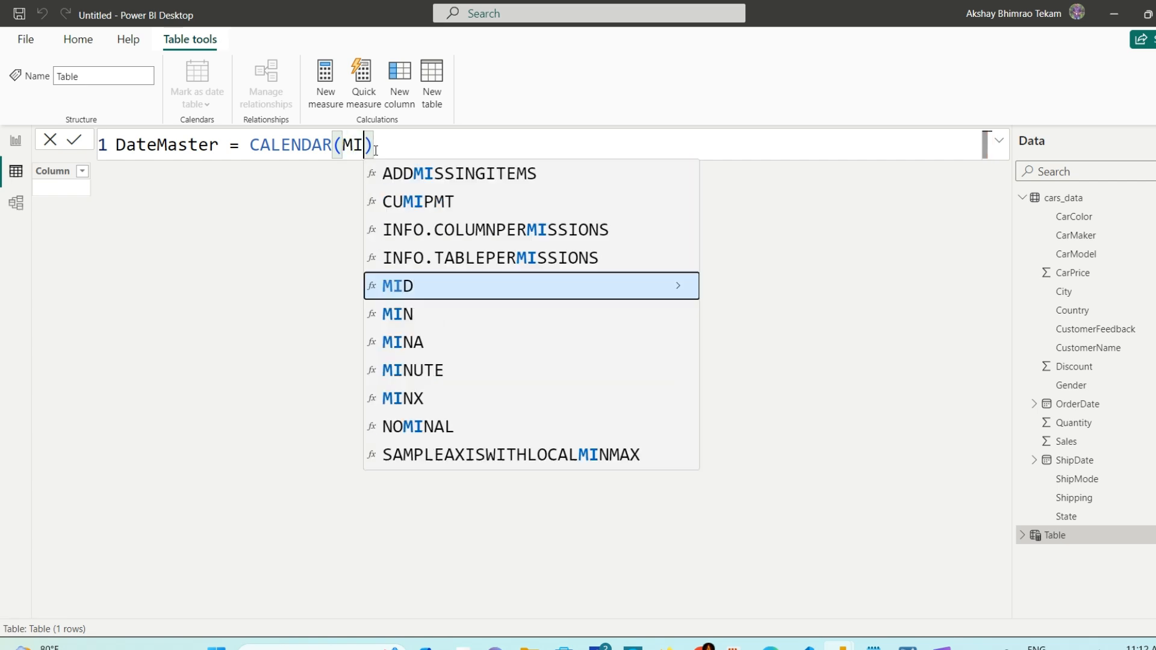
pyautogui.write('N(')
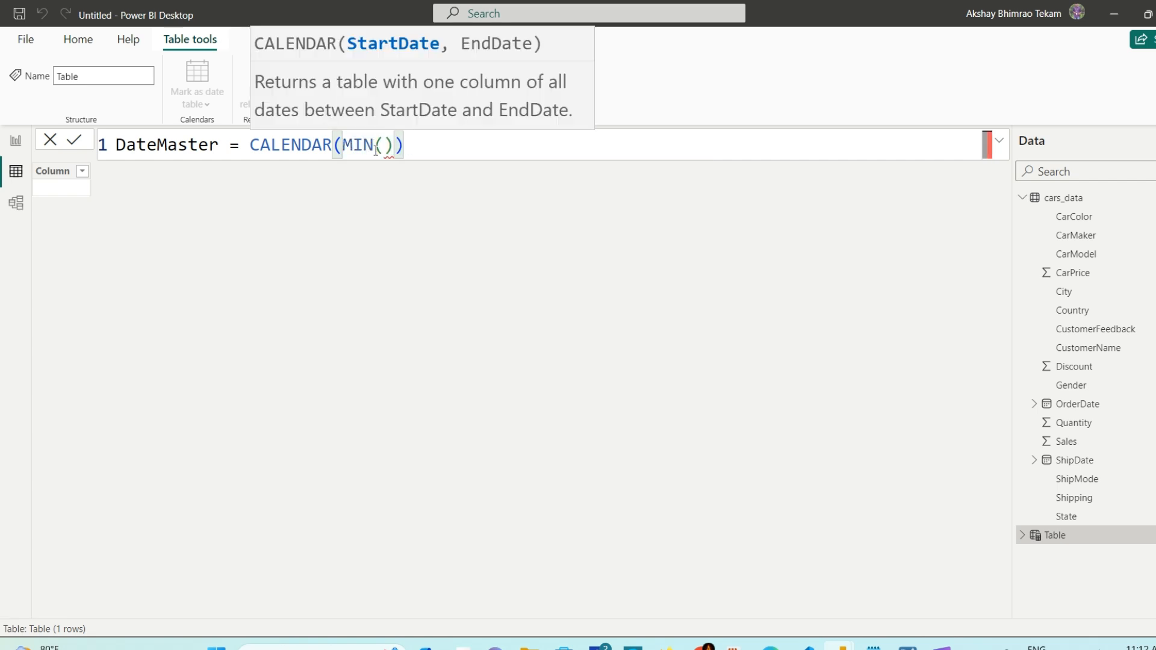
pyautogui.write('O')
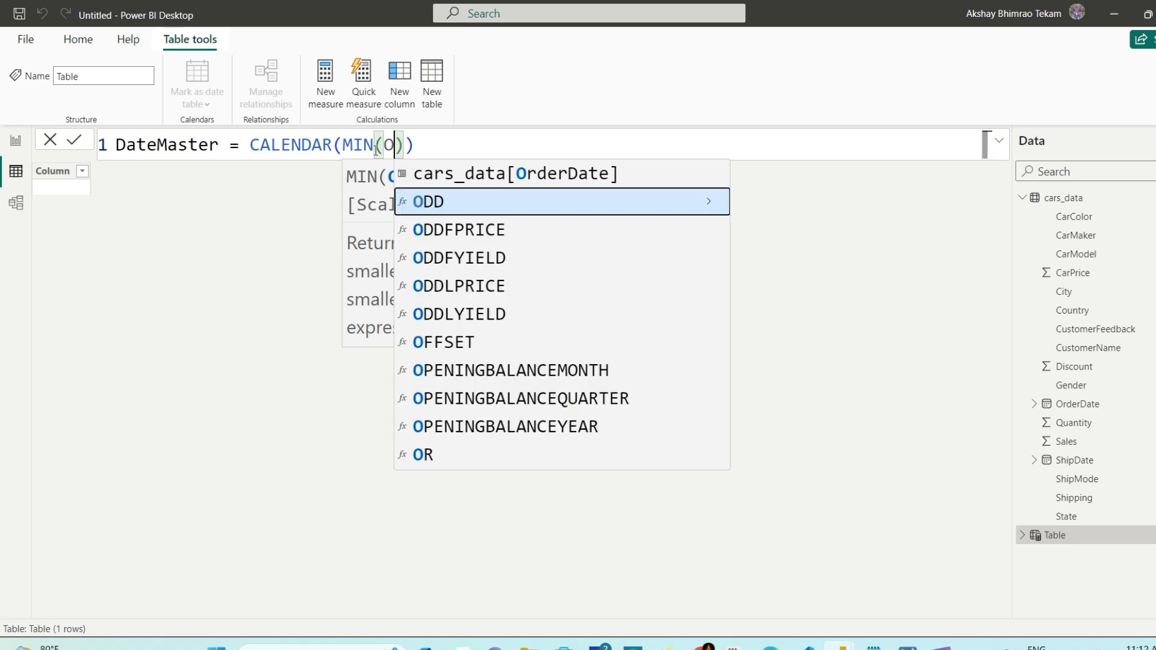
pyautogui.write('rde')
pyautogui.press('Tab')
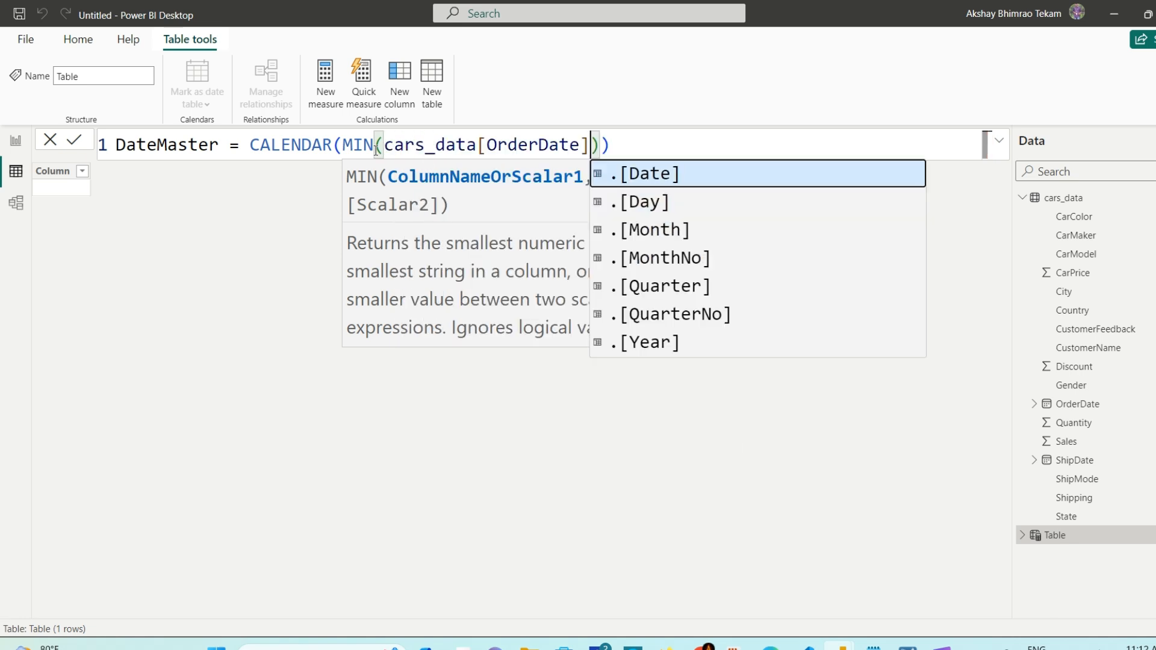
pyautogui.write(')')
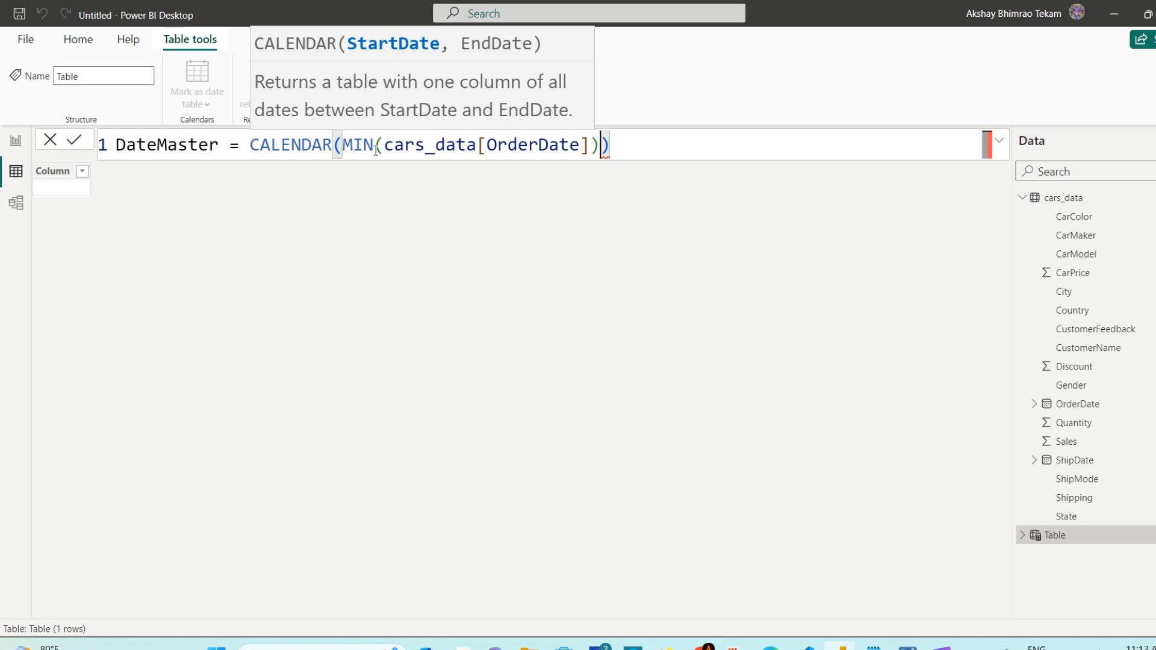
# Step: Add MAX(cars_data[OrderDate]) as the end date of the CALENDAR function
pyautogui.write(', MAX')
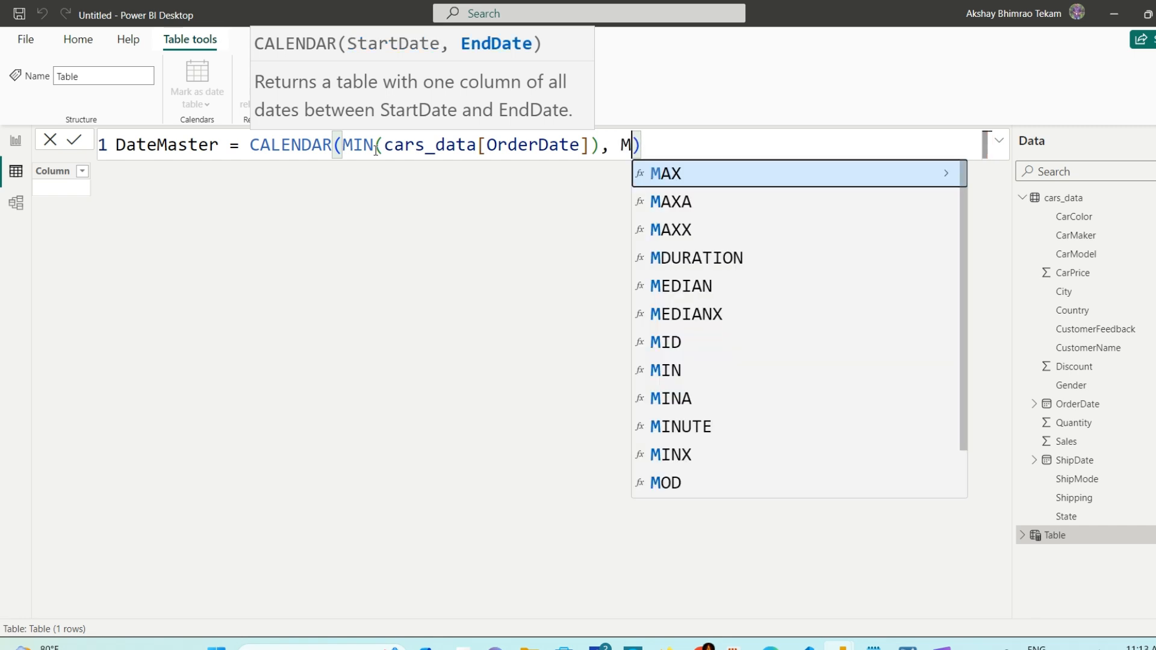
pyautogui.write('(')
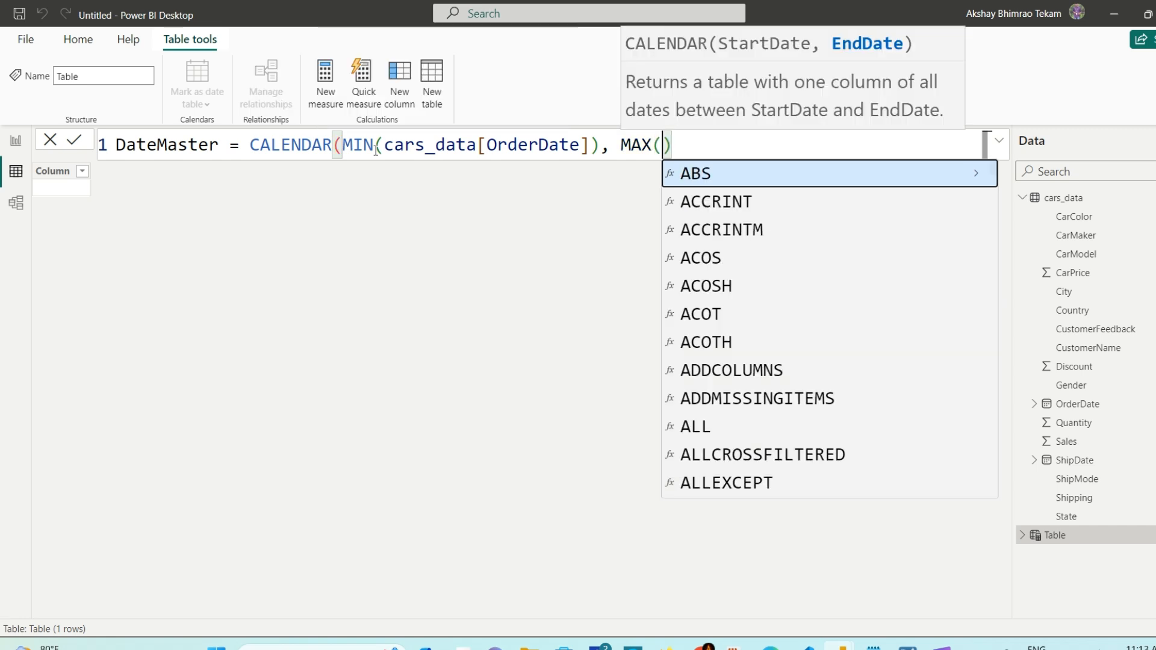
pyautogui.write('))')
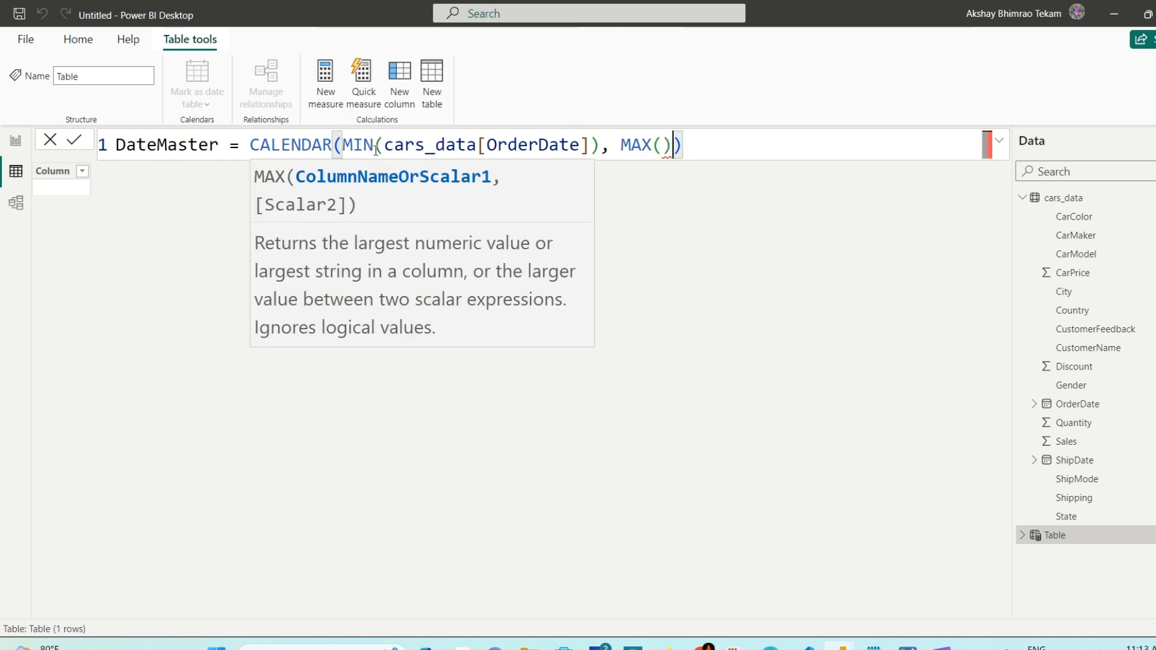
pyautogui.press('Left')
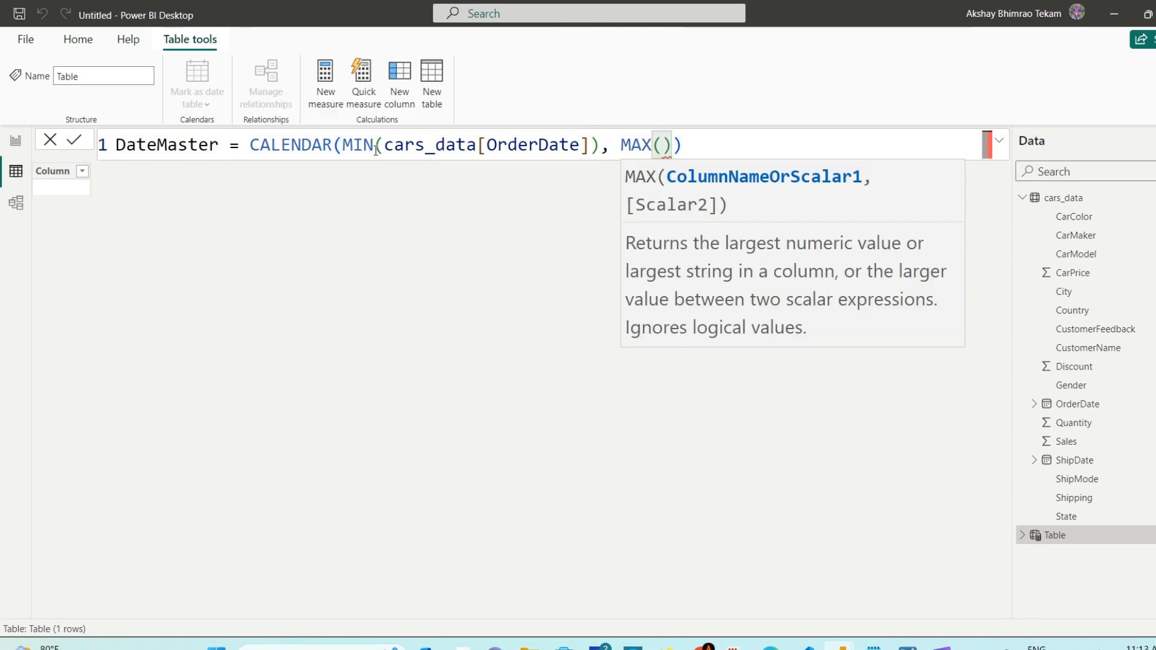
pyautogui.write('Orde')
pyautogui.press('Tab')
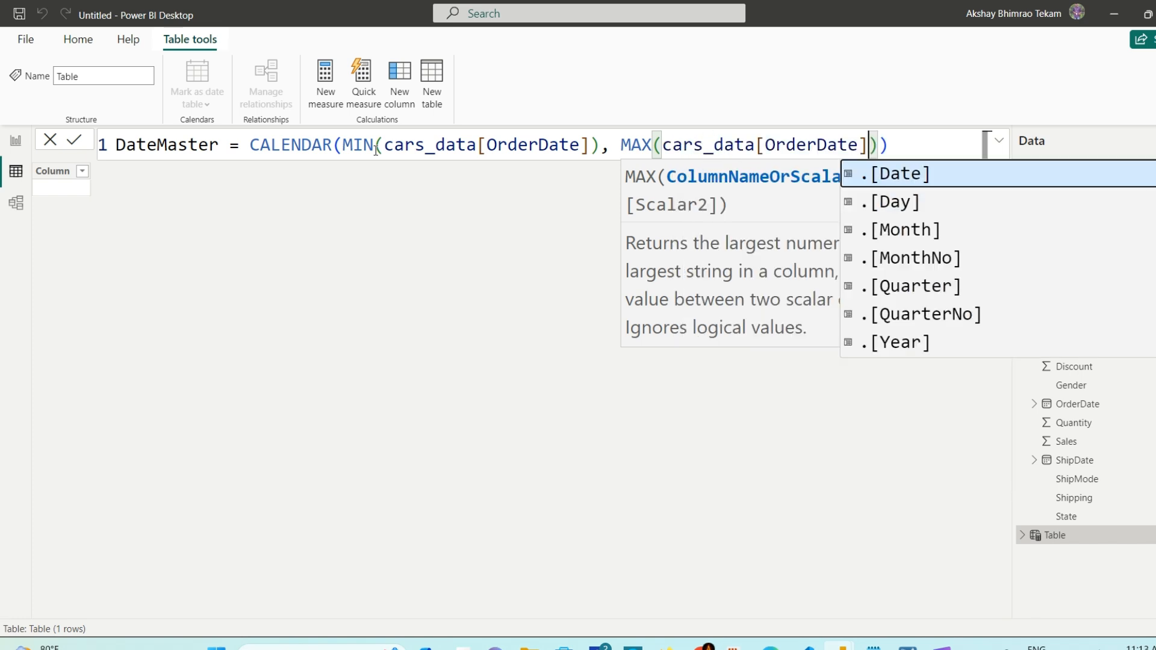
pyautogui.click(529, 145)
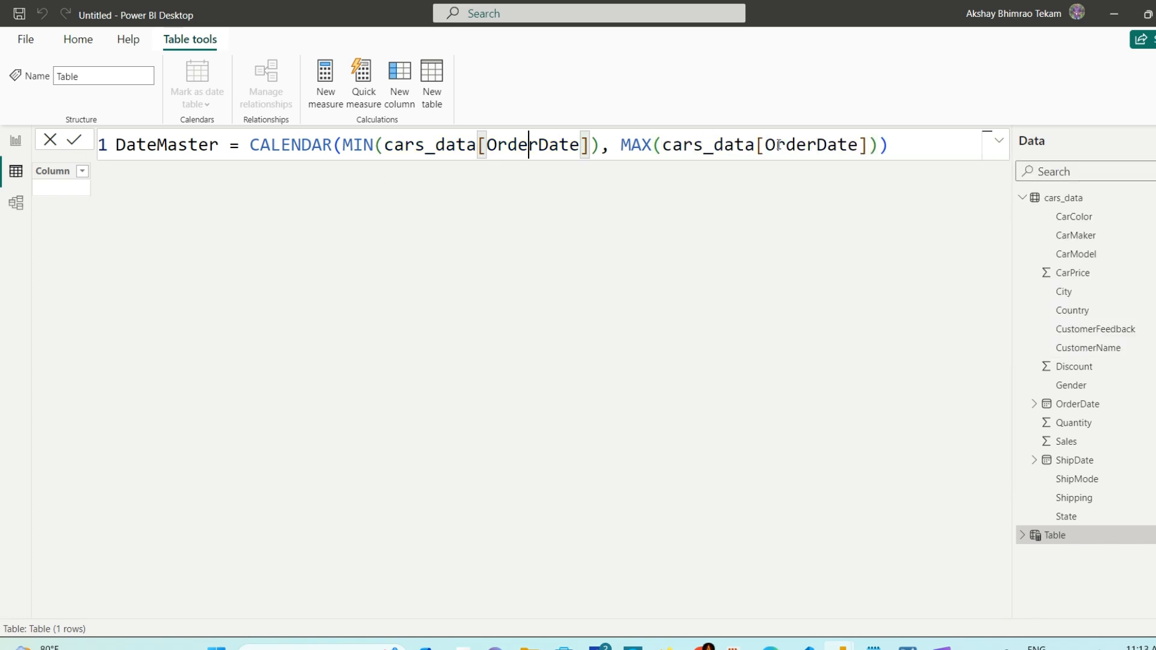
# Step: Commit the DateMaster table formula and list the new table's fields with the cars_data fields collapsed
pyautogui.click(898, 145)
pyautogui.press('Return')
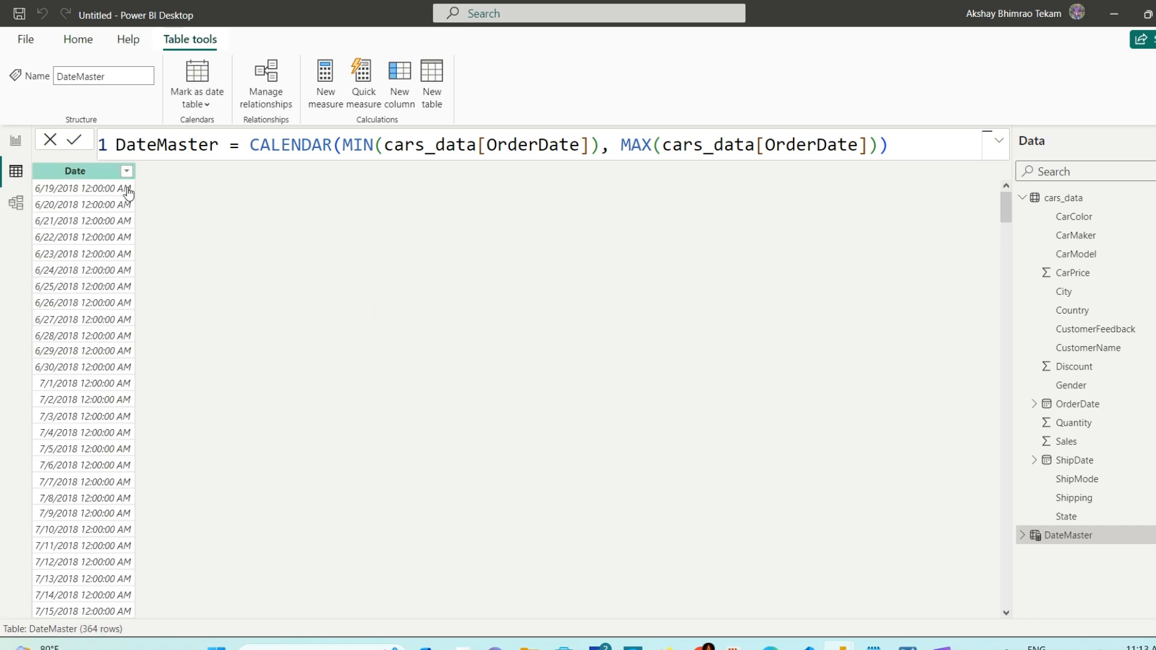
pyautogui.click(1022, 536)
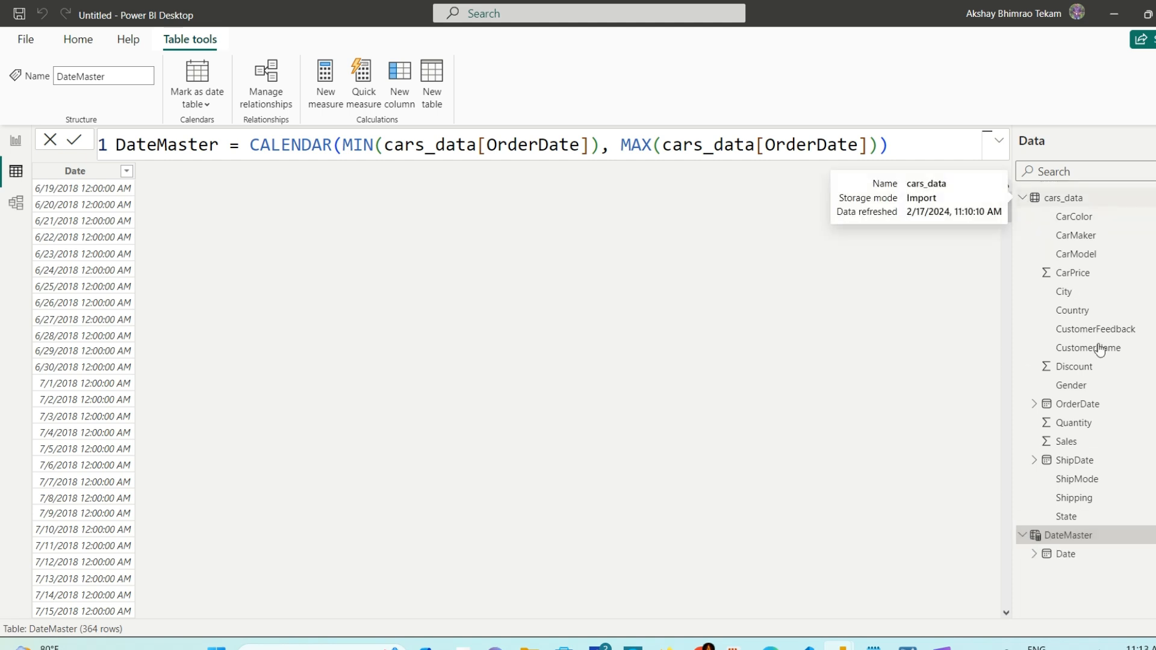
pyautogui.click(1023, 199)
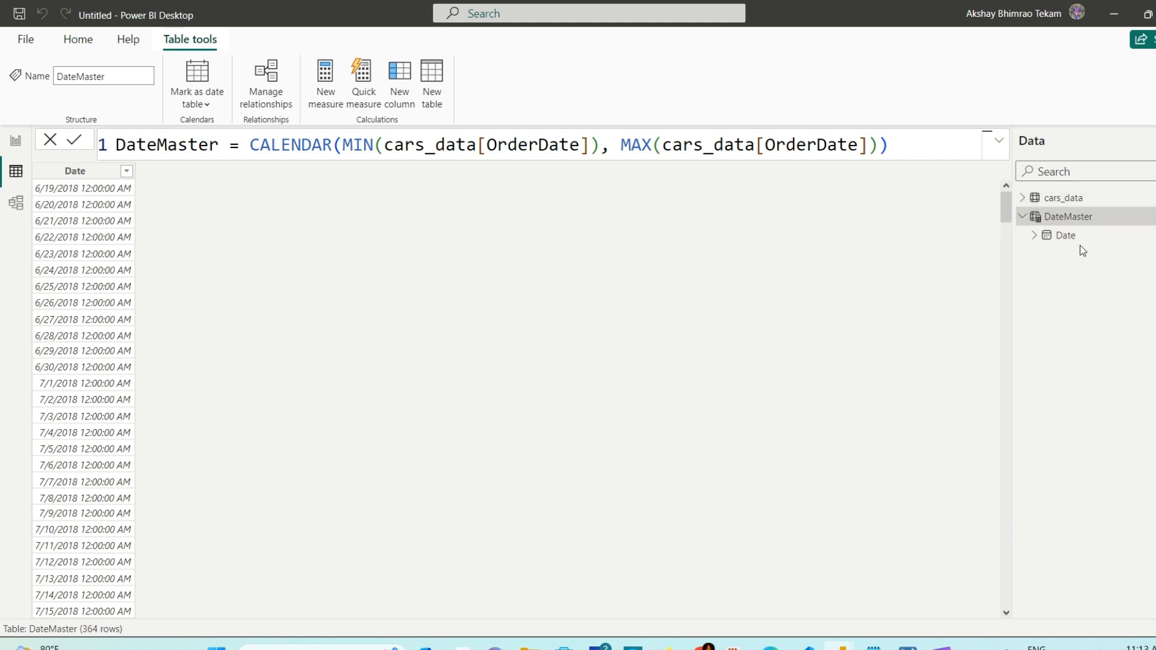
# Step: Rename the Date column of the DateMaster table as OrderDate
pyautogui.rightClick(1060, 235)
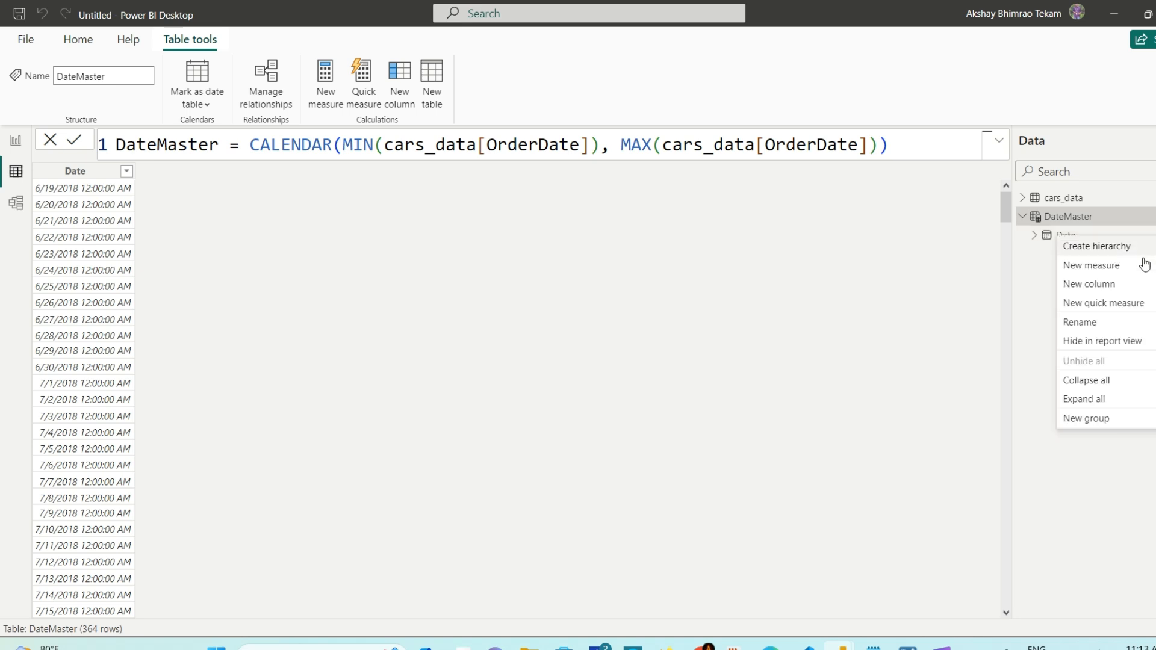
pyautogui.click(1114, 323)
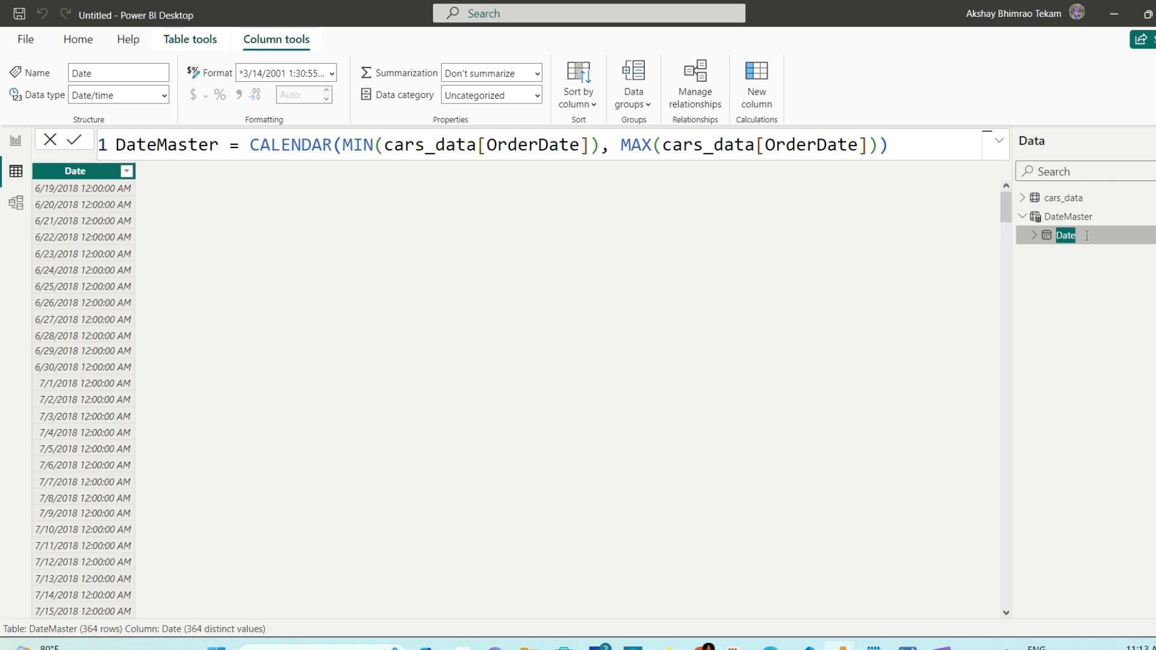
pyautogui.click(1058, 237)
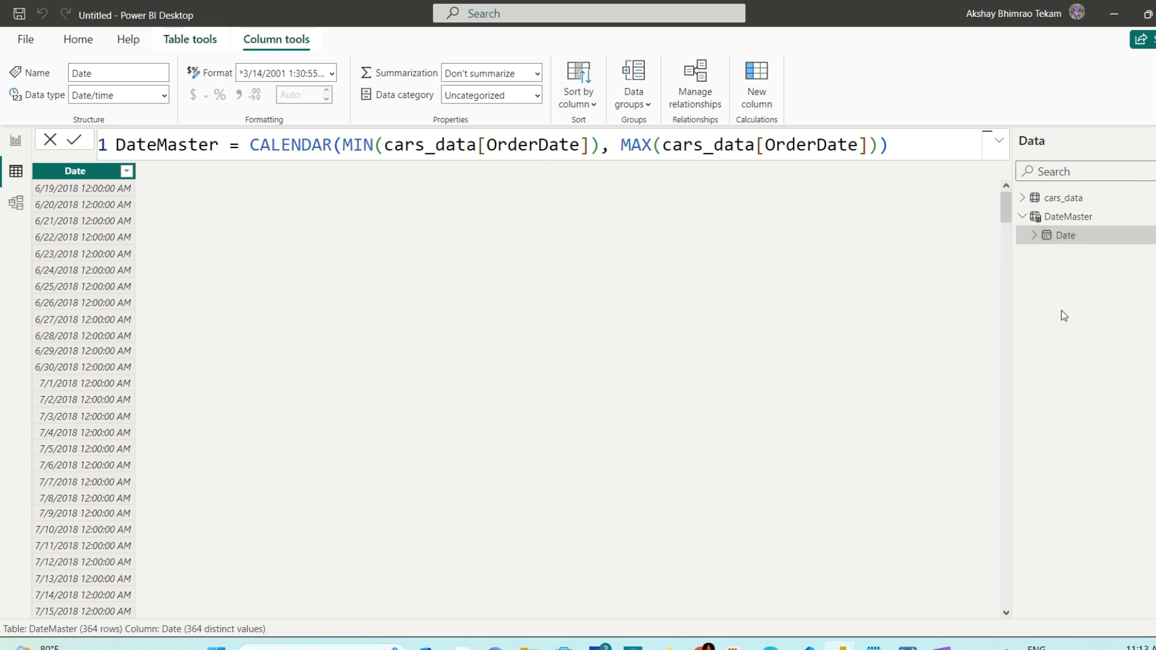
pyautogui.write('Order')
pyautogui.press('Return')
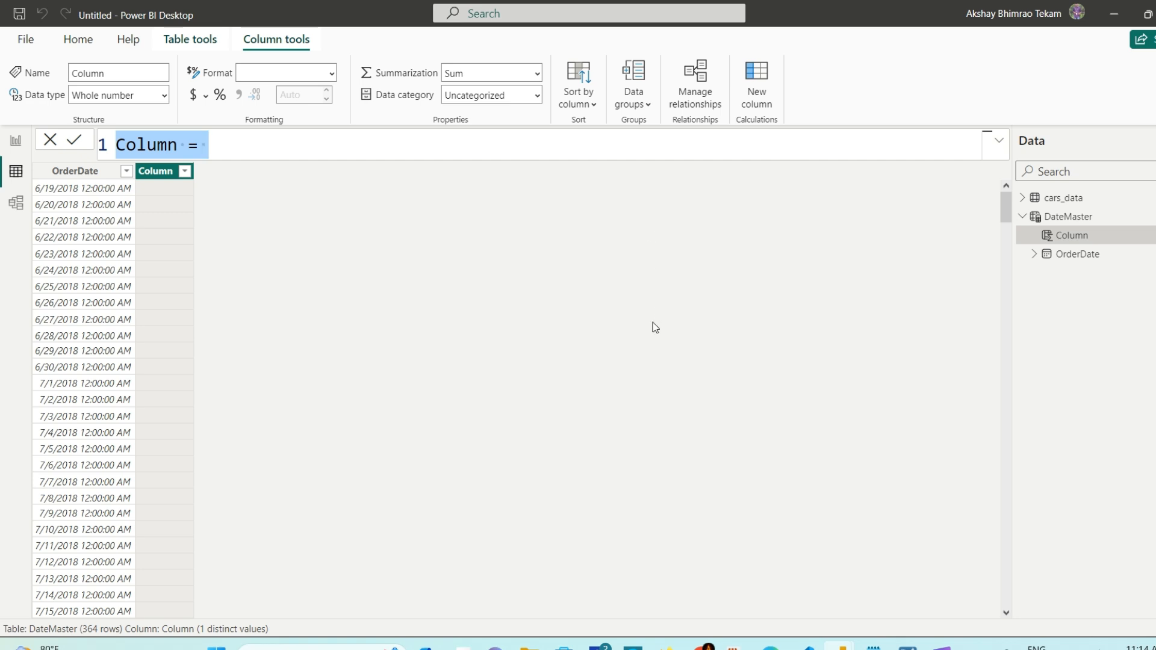
# Step: Name the new DateMaster calculated column OrderMonth Num and begin its formula with the MONTH function
pyautogui.write('Order')
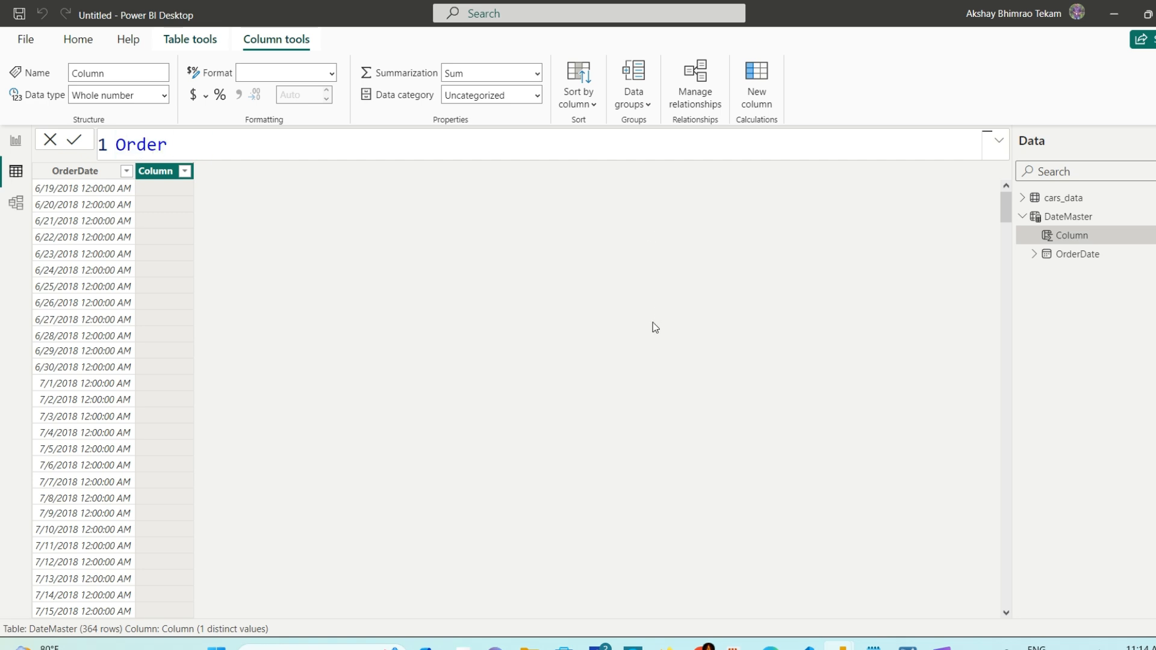
pyautogui.write('Month Num')
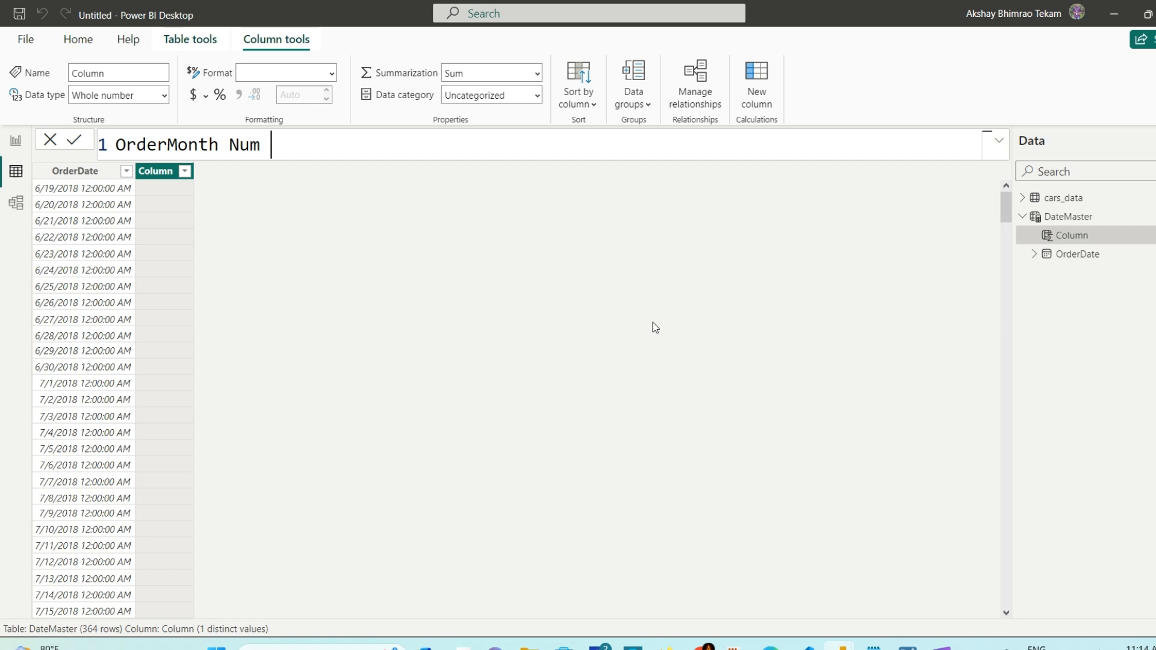
pyautogui.write(' = ')
pyautogui.write('Mon')
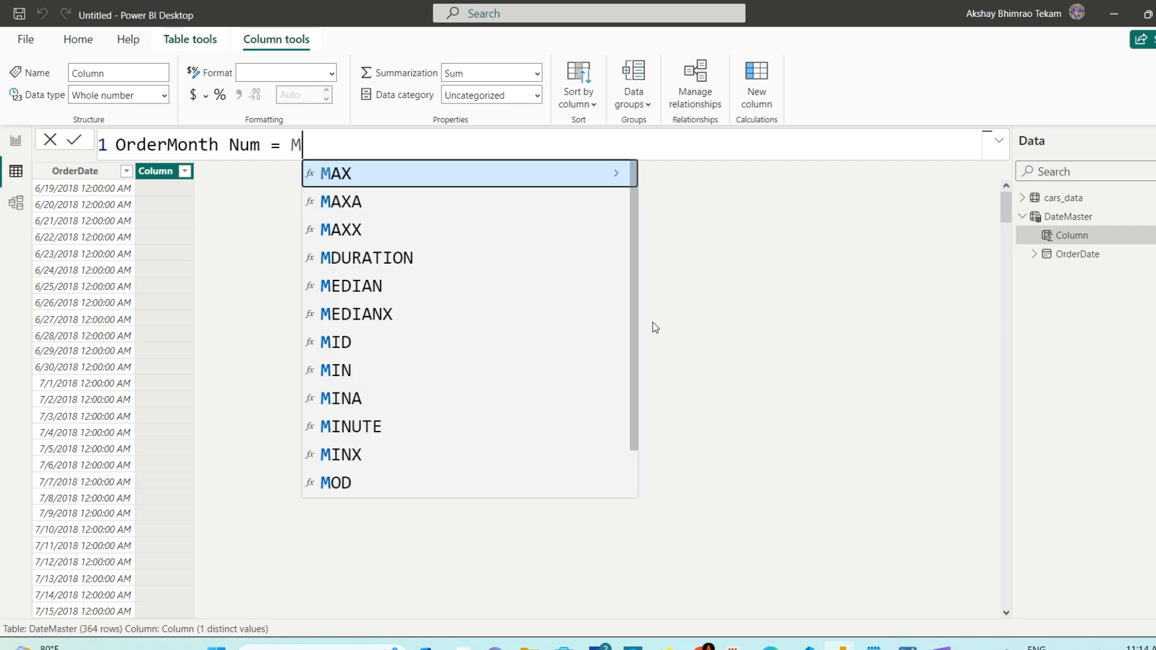
pyautogui.press('Tab')
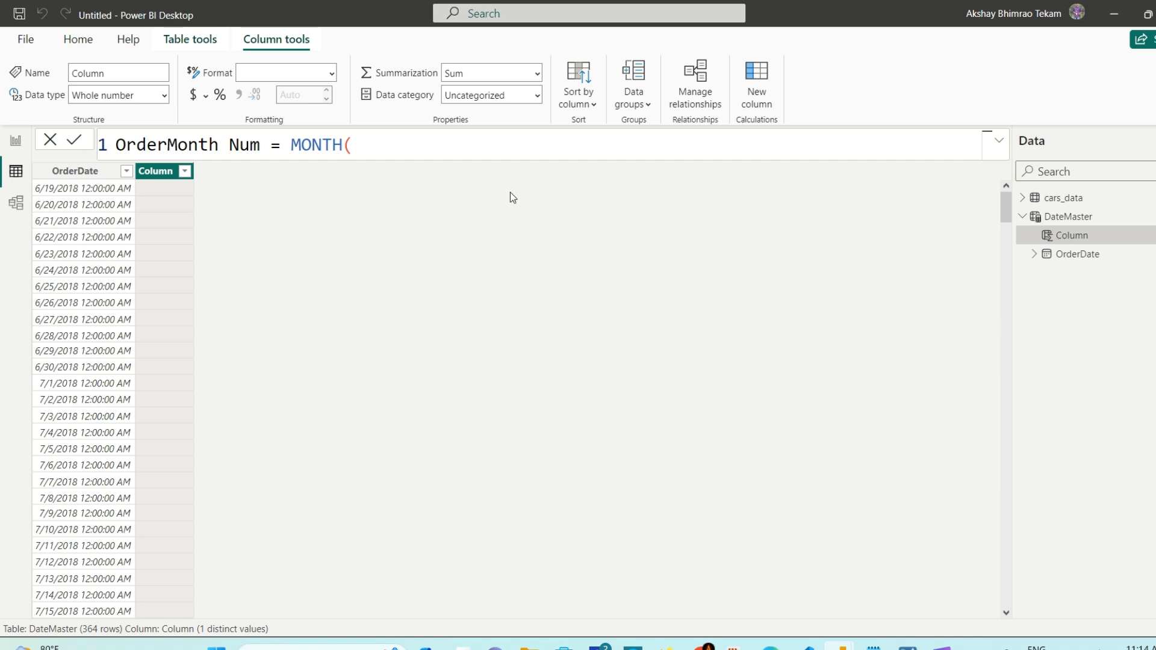
# Step: Close the MONTH function with a single parenthesis, pass DateMaster[OrderDate] as its argument and commit the formula
pyautogui.click(365, 145)
pyautogui.write('))')
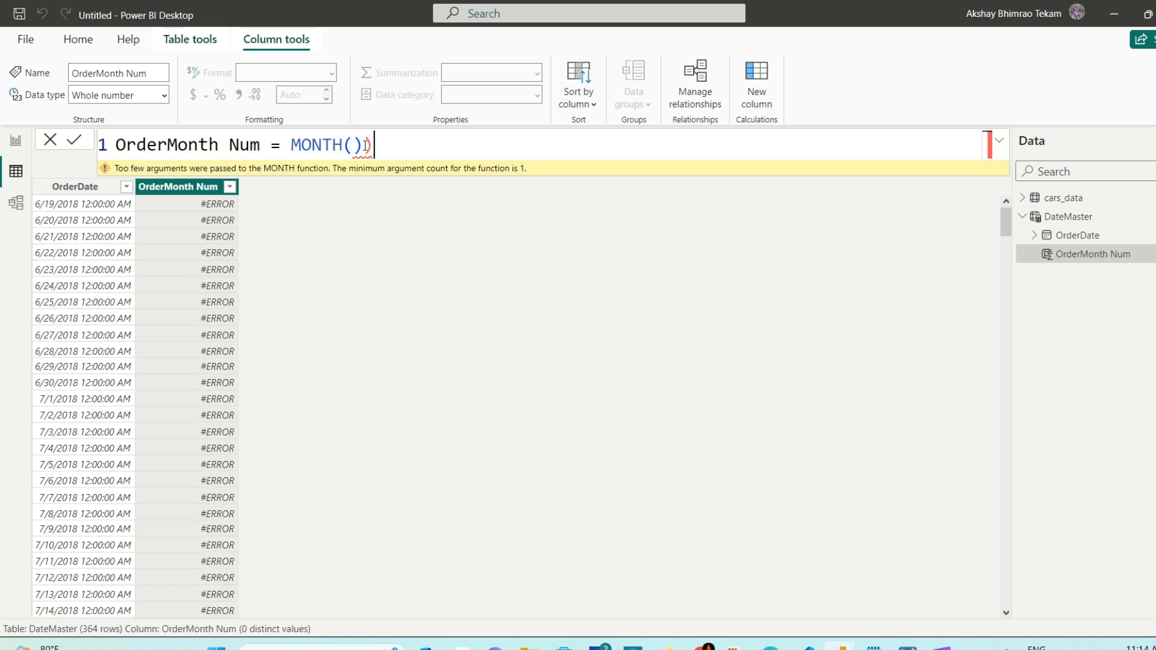
pyautogui.press('BackSpace')
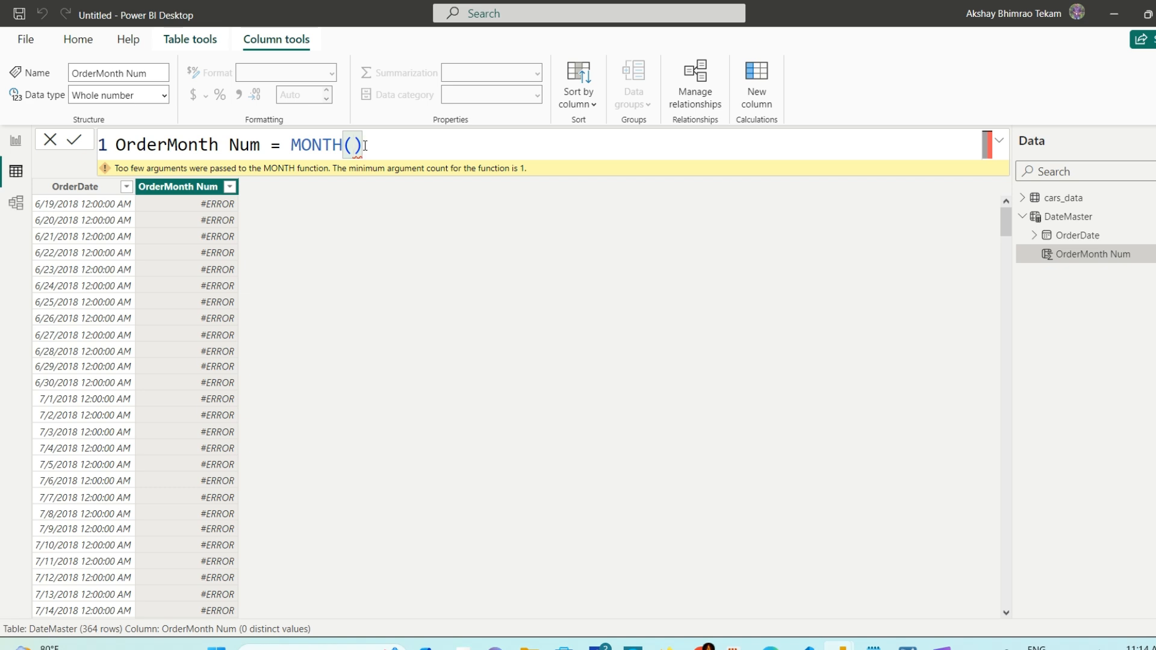
pyautogui.press('Left')
pyautogui.write('Ord')
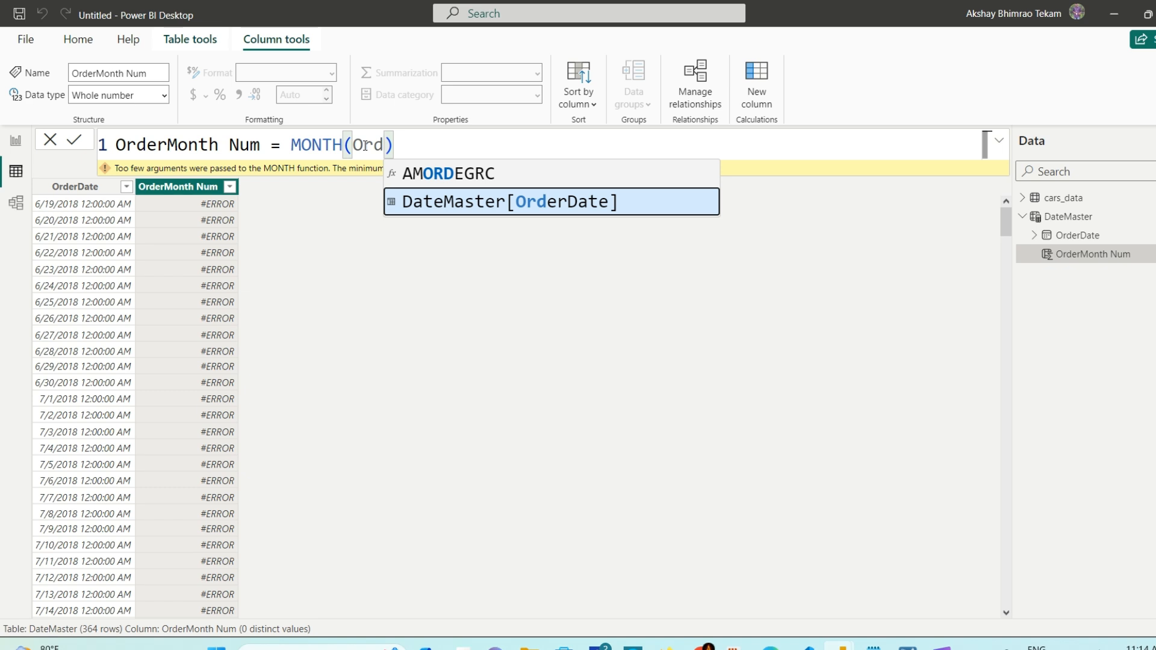
pyautogui.press('Tab')
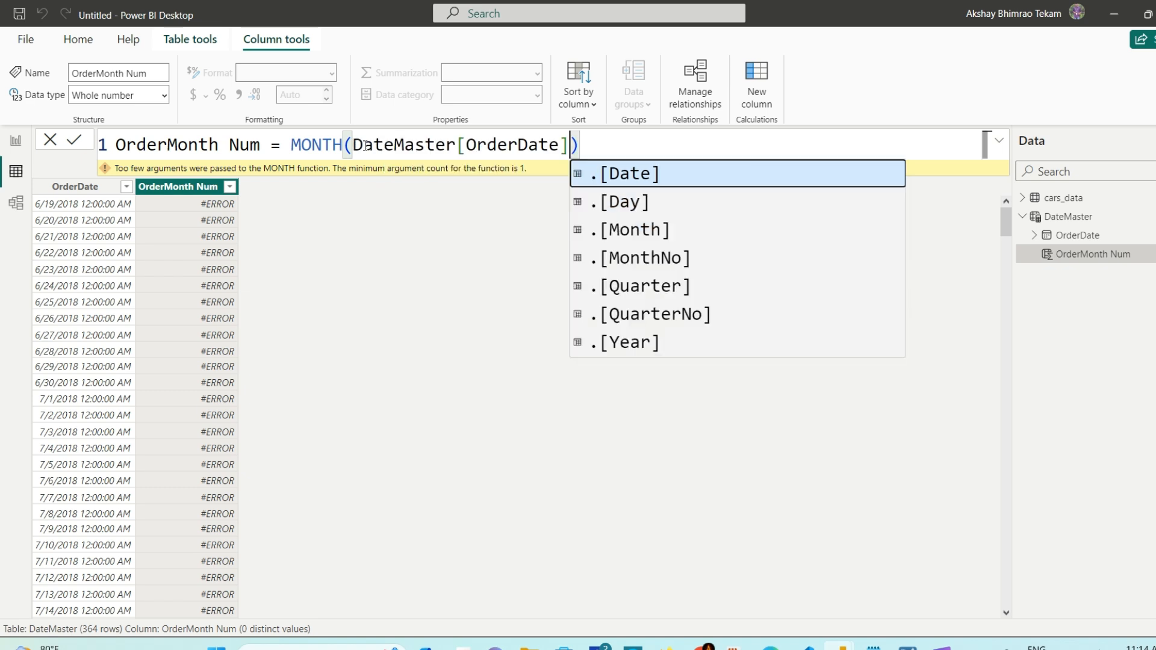
pyautogui.press('Right')
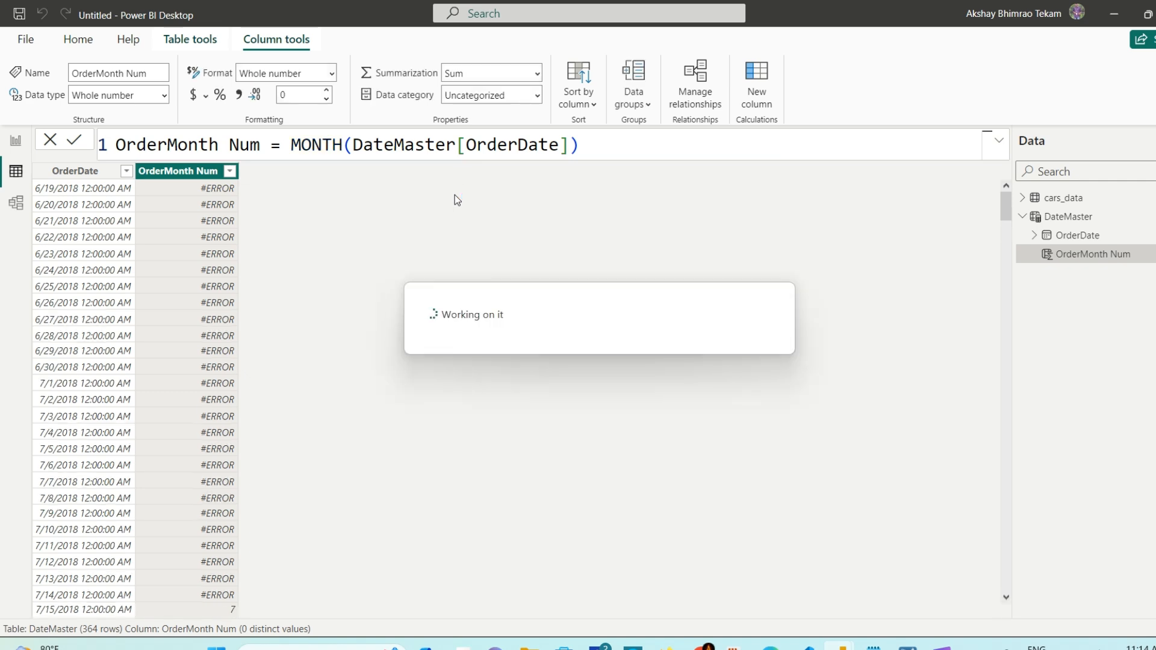
# Step: Set the display format of DateMaster's OrderDate column to Short Date (*3/14/2001)
pyautogui.click(78, 172)
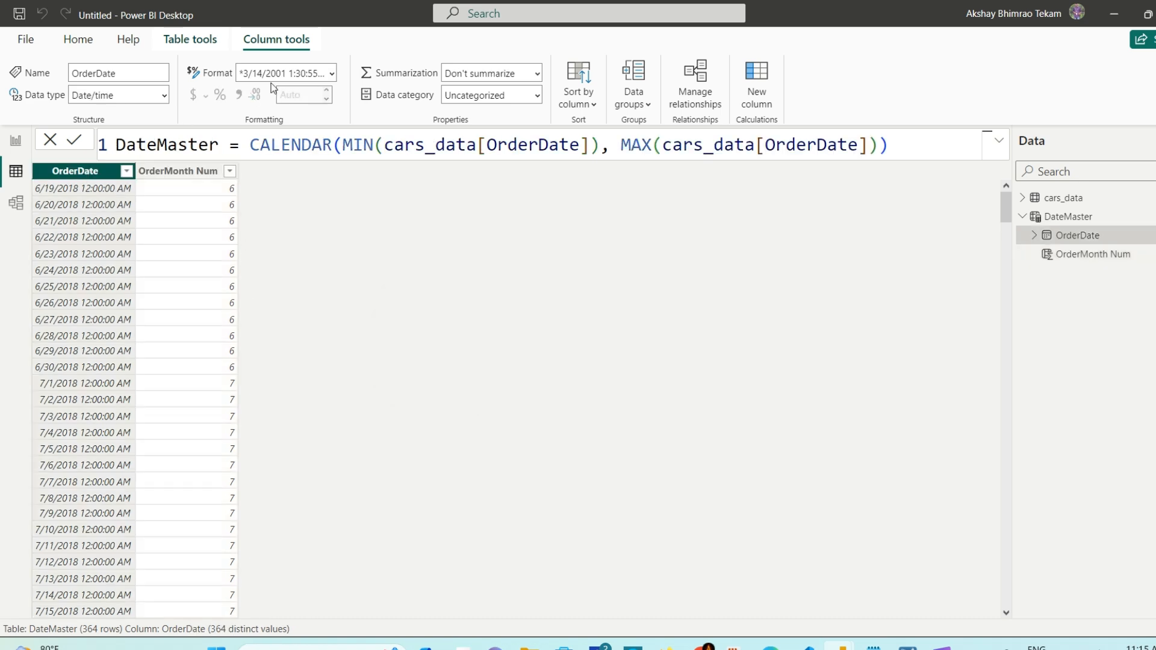
pyautogui.click(333, 74)
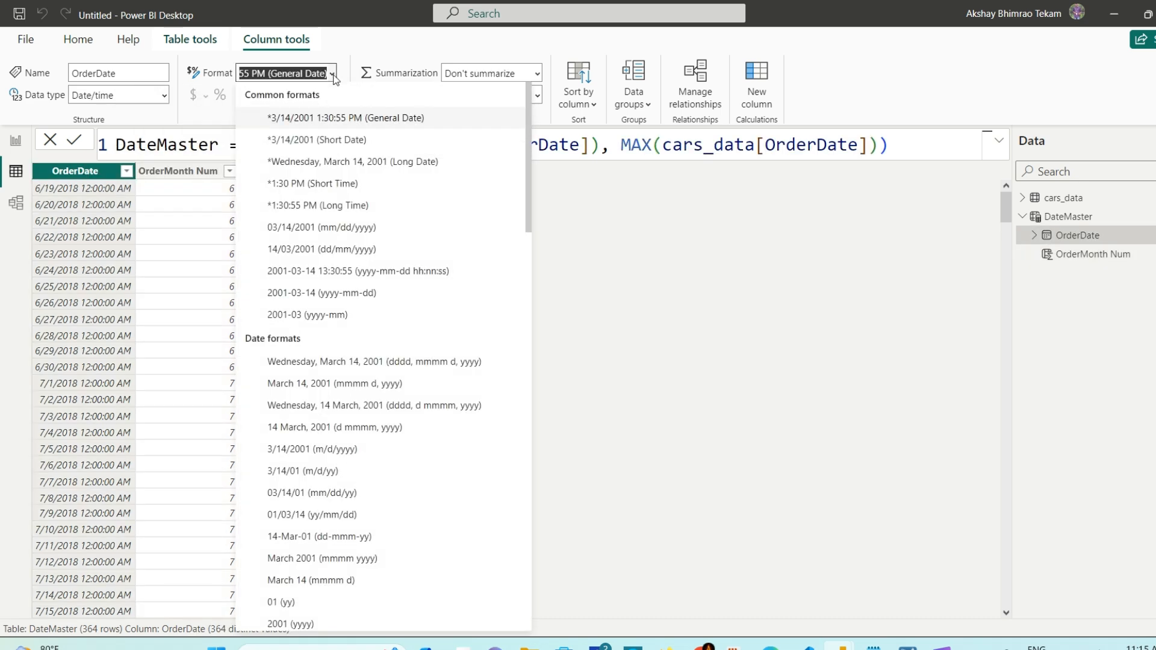
pyautogui.press('Escape')
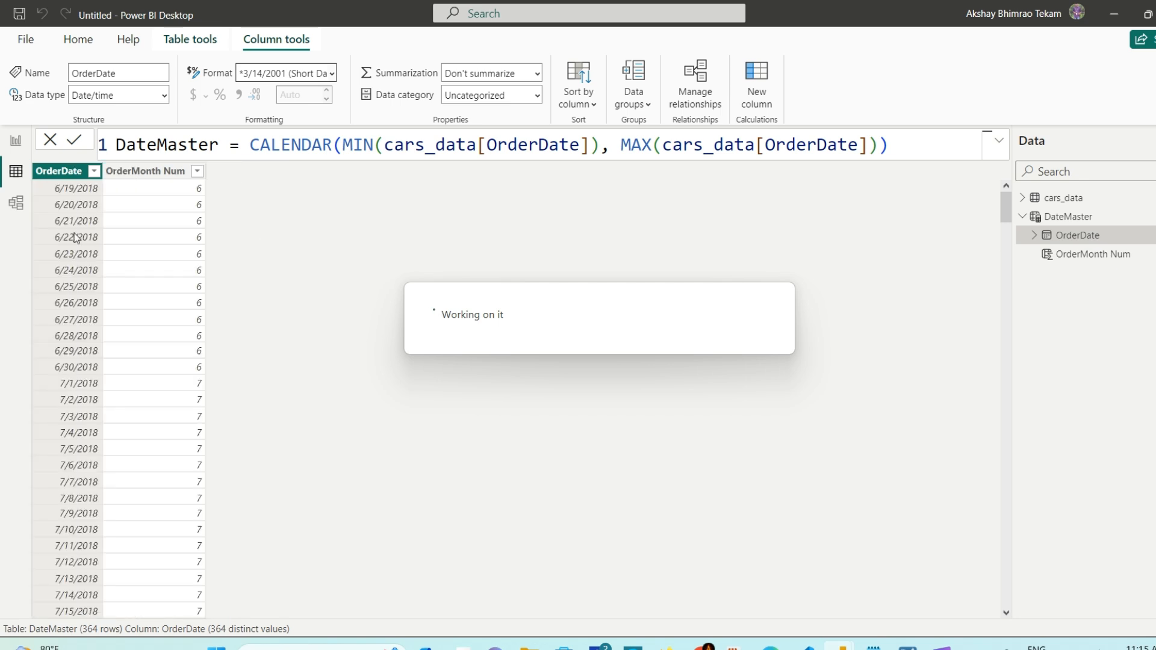
# Step: Add a DateMaster calculated column named OrderMonth Name using the FORMAT function with DateMaster[OrderDate] as its value
pyautogui.click(150, 172)
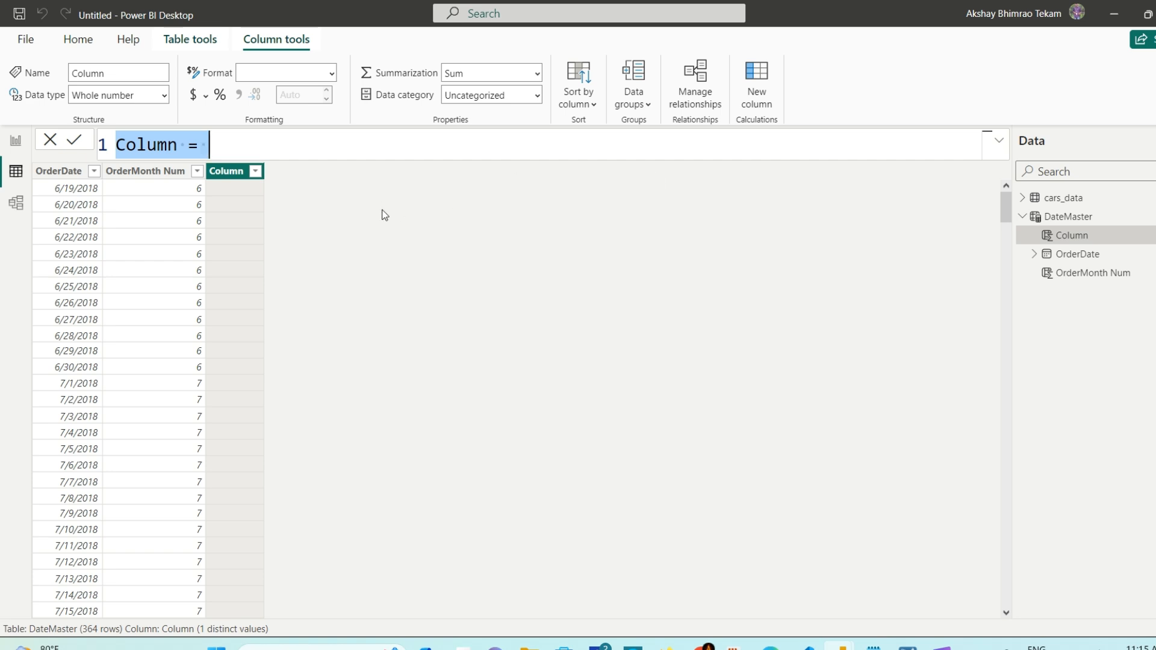
pyautogui.write('Order')
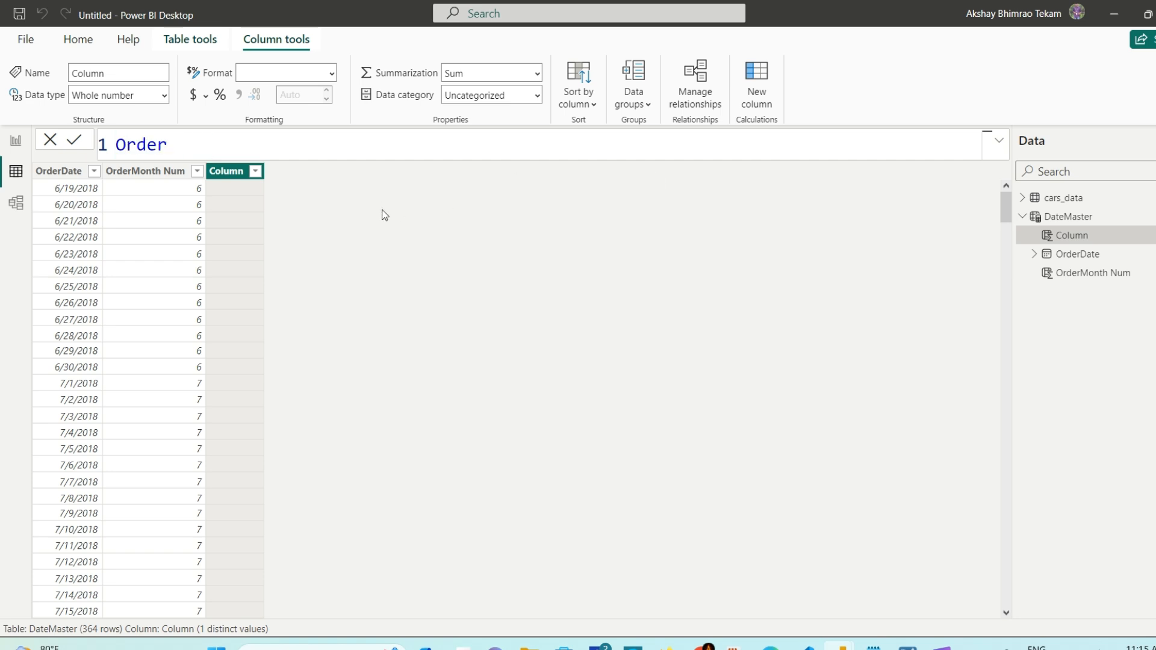
pyautogui.write('Month Name = ')
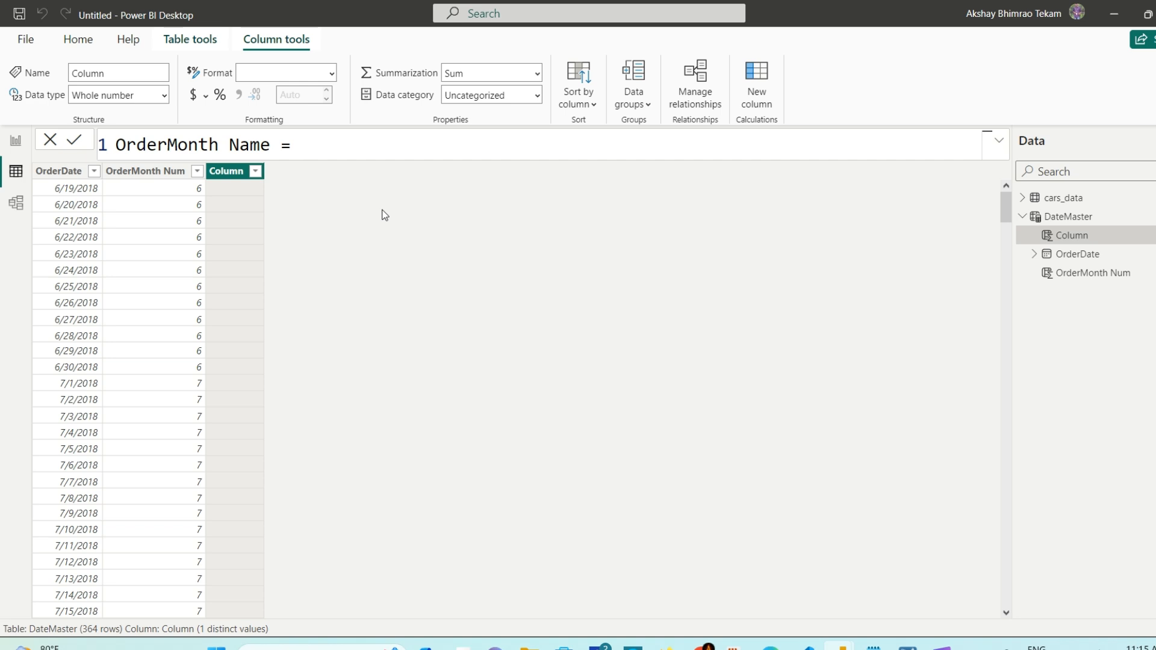
pyautogui.write('FORMAT(')
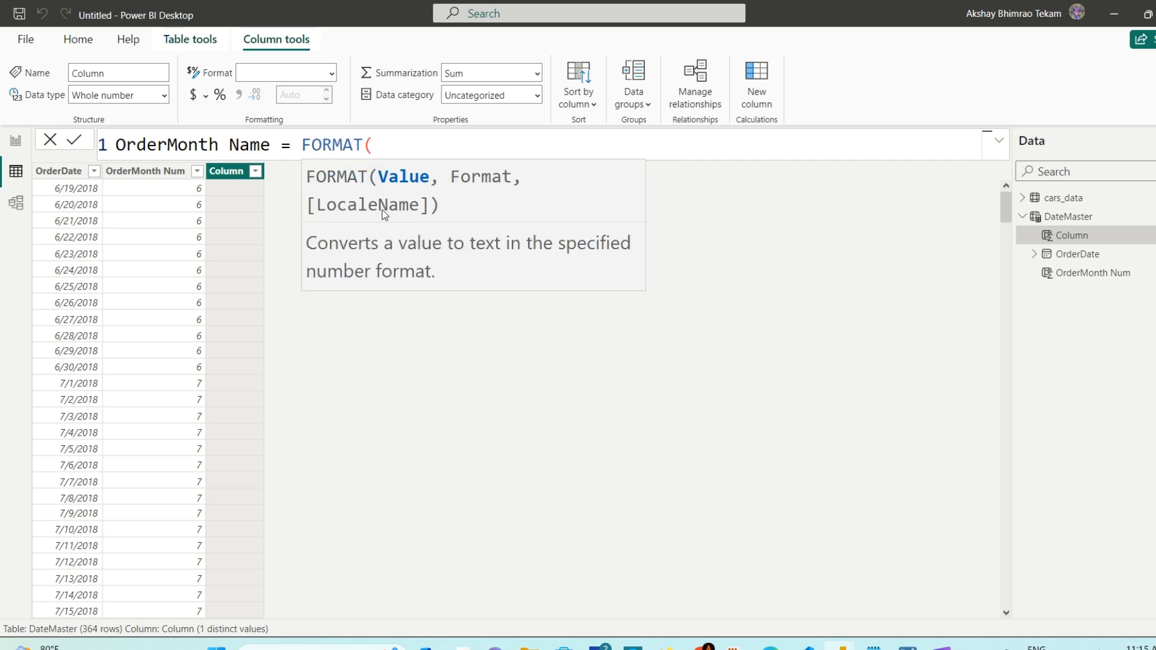
pyautogui.write(')')
pyautogui.press('Left')
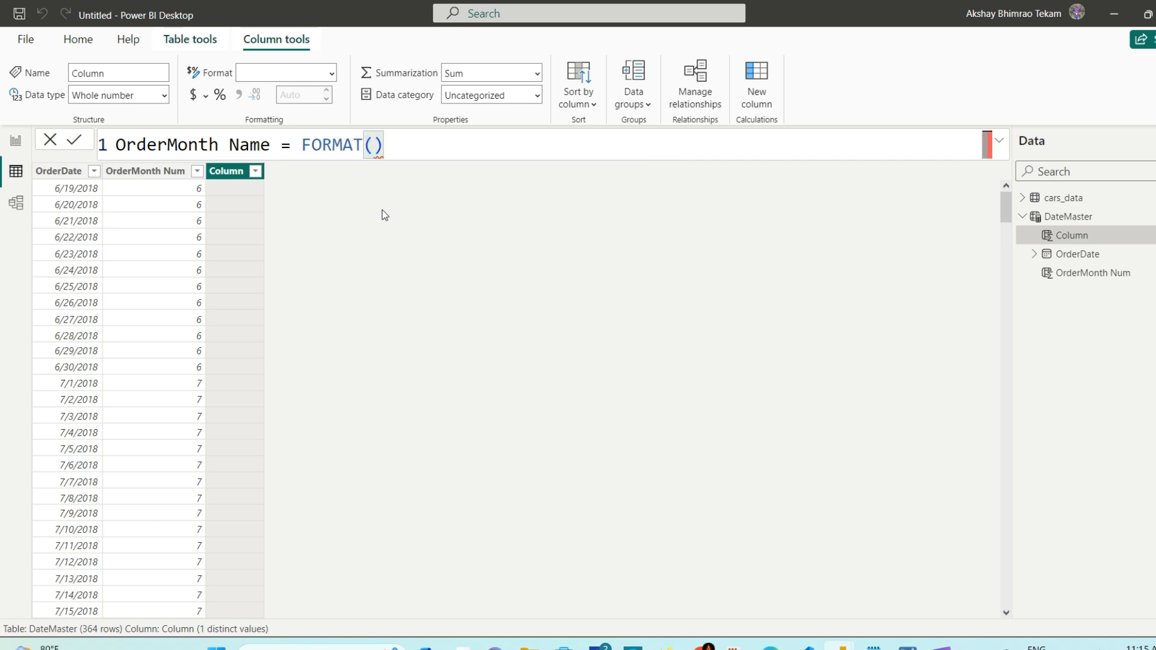
pyautogui.write('O')
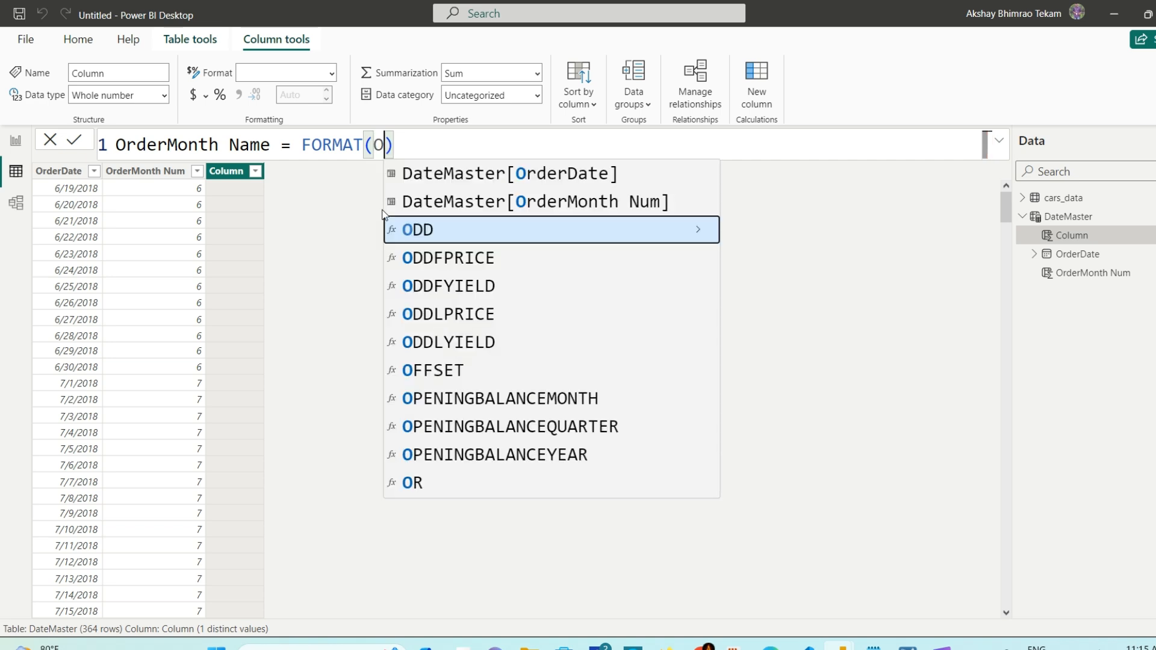
pyautogui.write('rde')
pyautogui.press('Tab')
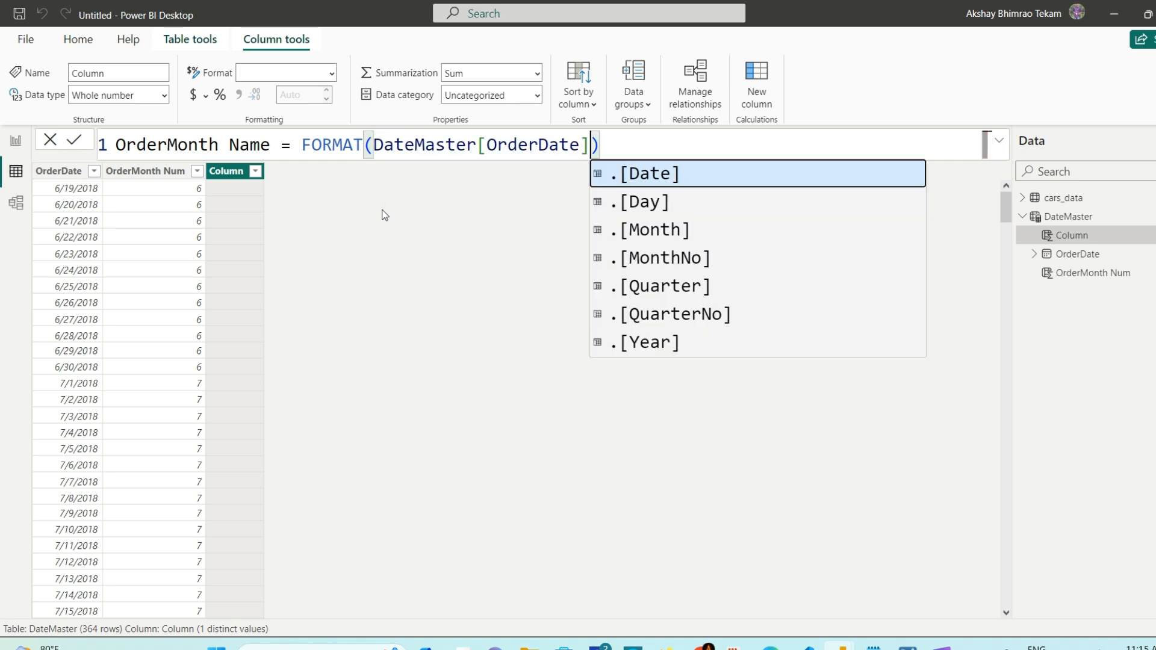
# Step: Set the FORMAT function's format argument to "MMMM" and commit the OrderMonth Name formula
pyautogui.write(', ')
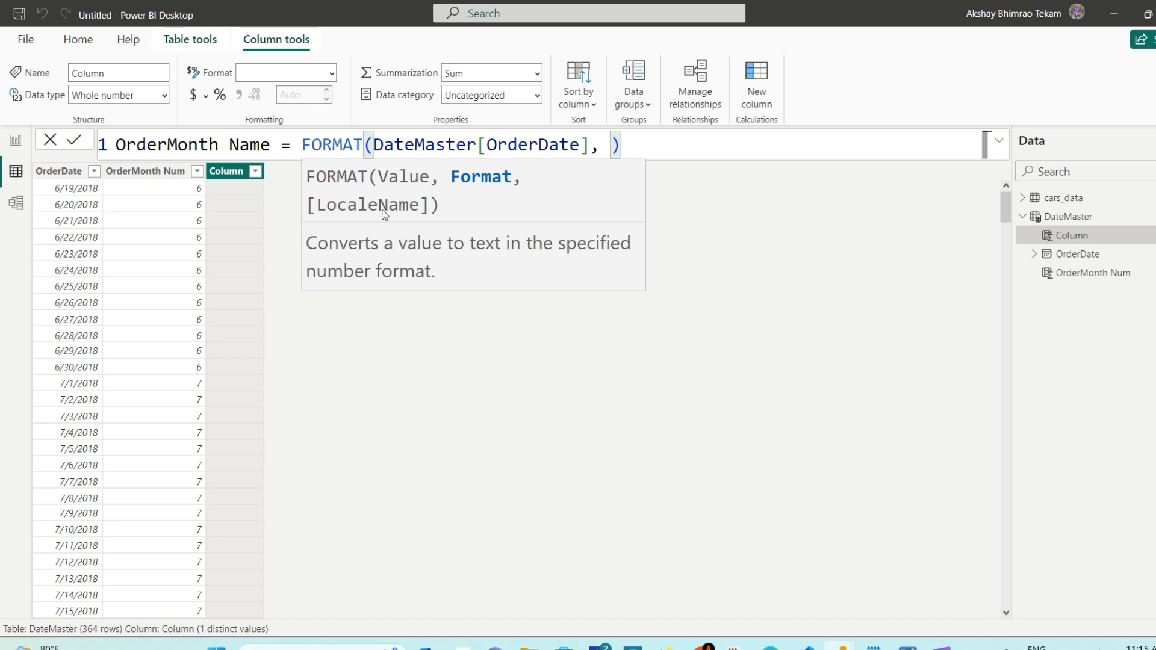
pyautogui.write('""')
pyautogui.press('Left')
pyautogui.write('MMM')
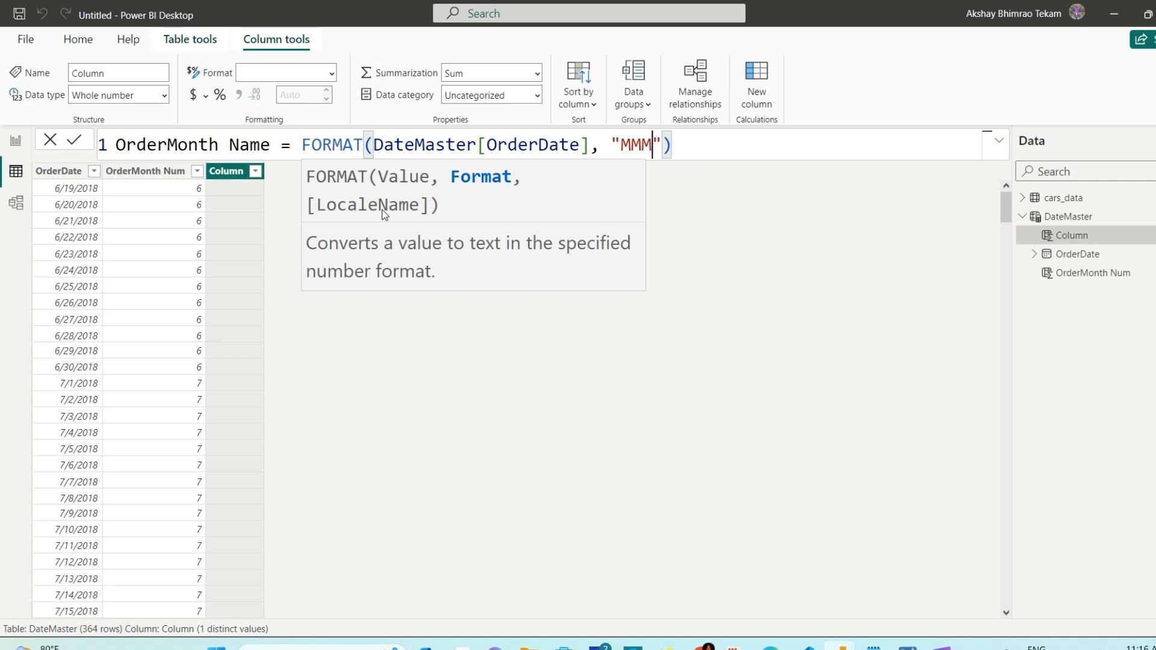
pyautogui.write('MM')
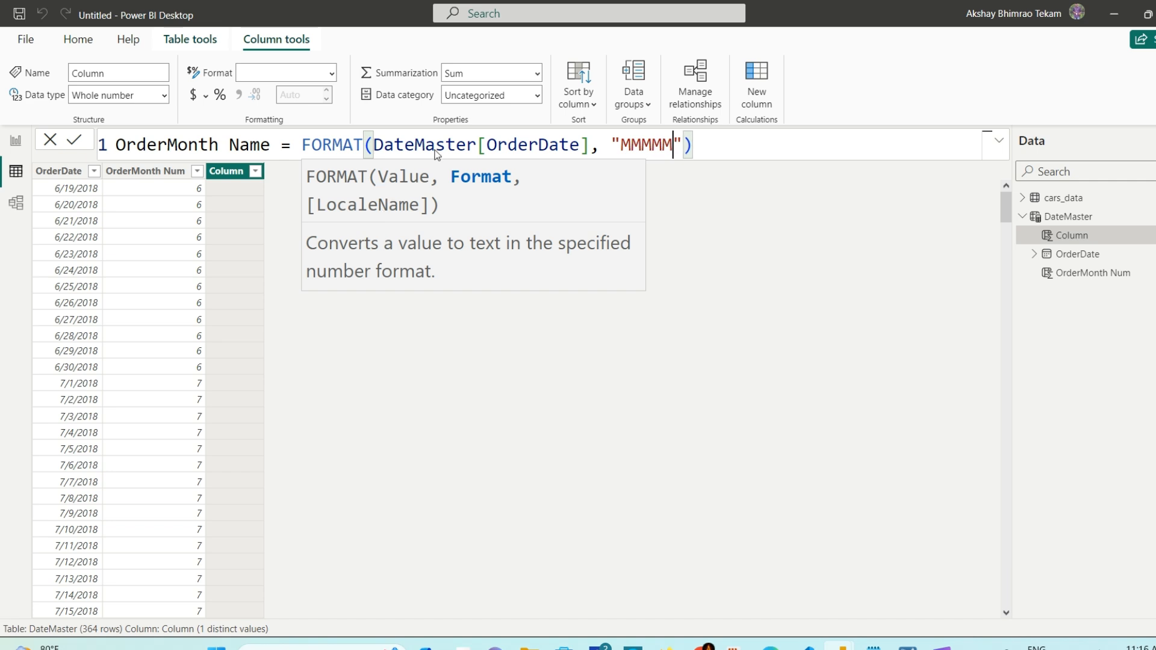
pyautogui.press('BackSpace')
pyautogui.click(730, 149)
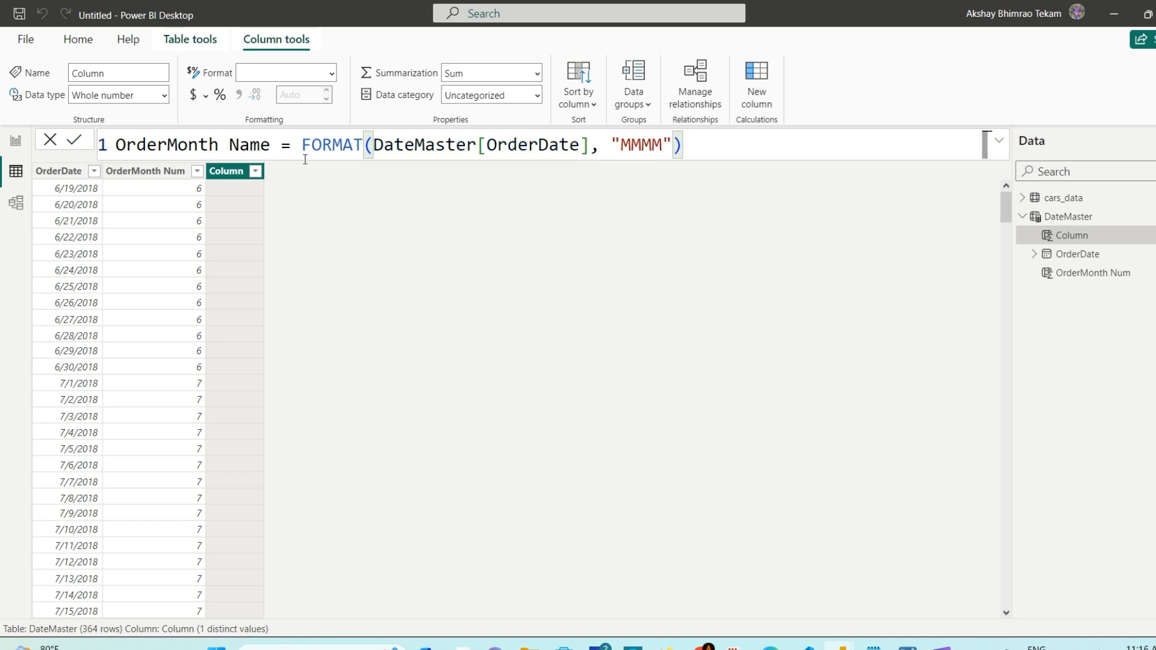
pyautogui.click(75, 140)
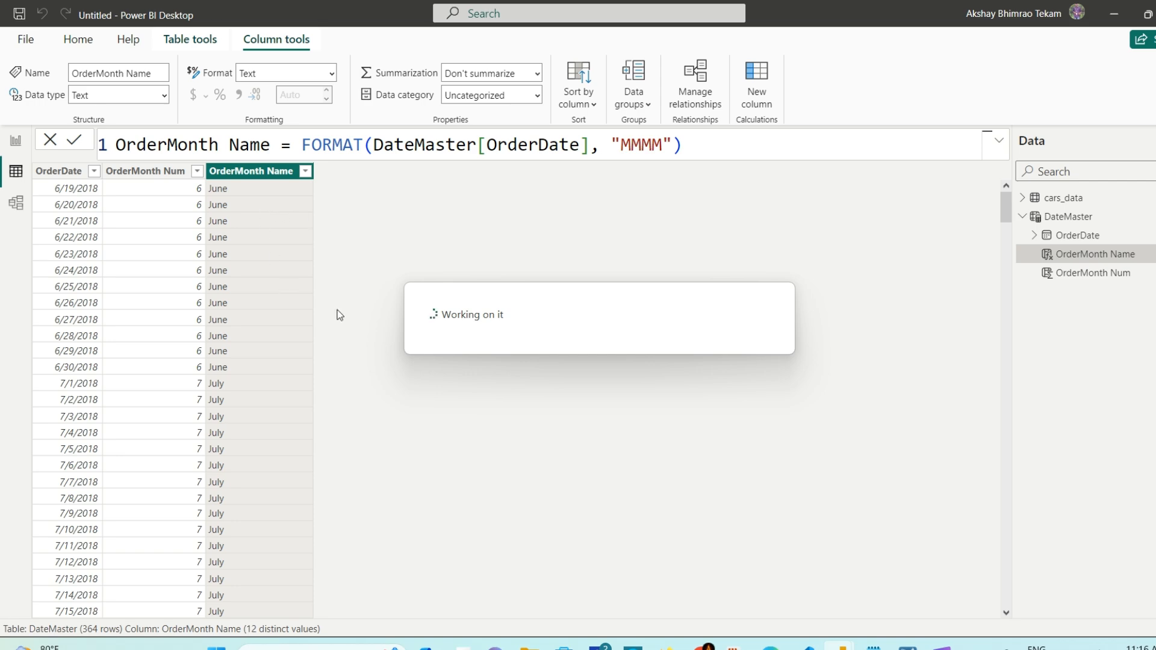
pyautogui.moveTo(1004, 201)
pyautogui.mouseDown()
pyautogui.moveTo(1013, 355)
pyautogui.moveTo(1005, 198)
pyautogui.mouseUp()
# Step: Change the format in the OrderMonth Name formula to "MMM", commit it and check the column's month names
pyautogui.click(660, 144)
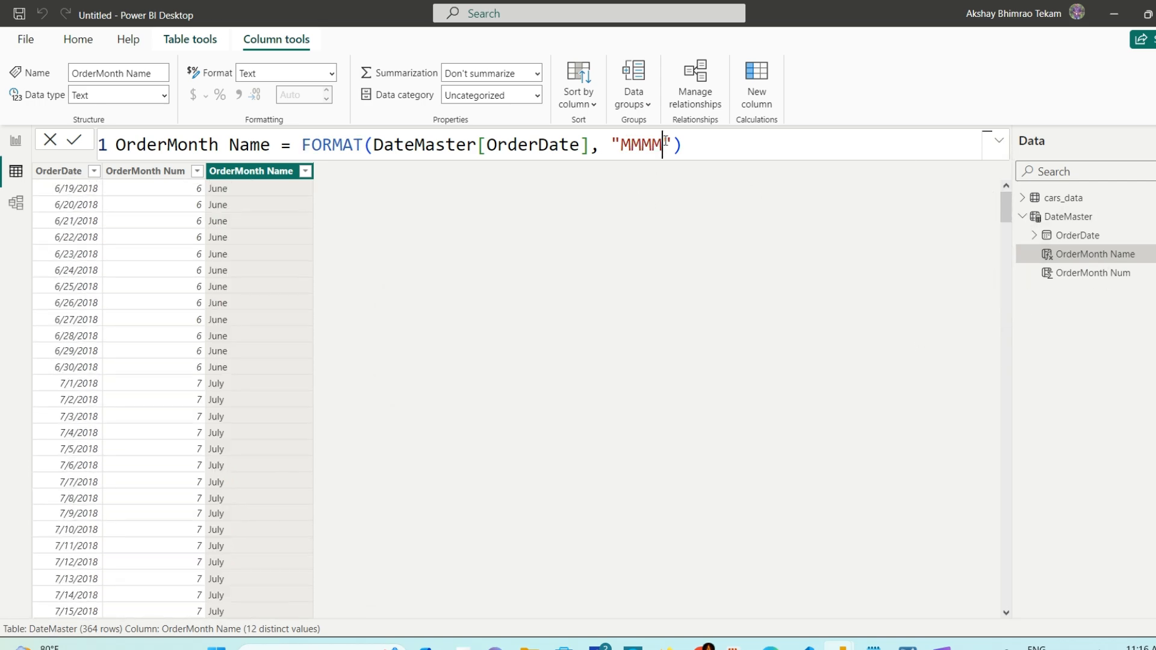
pyautogui.press('BackSpace')
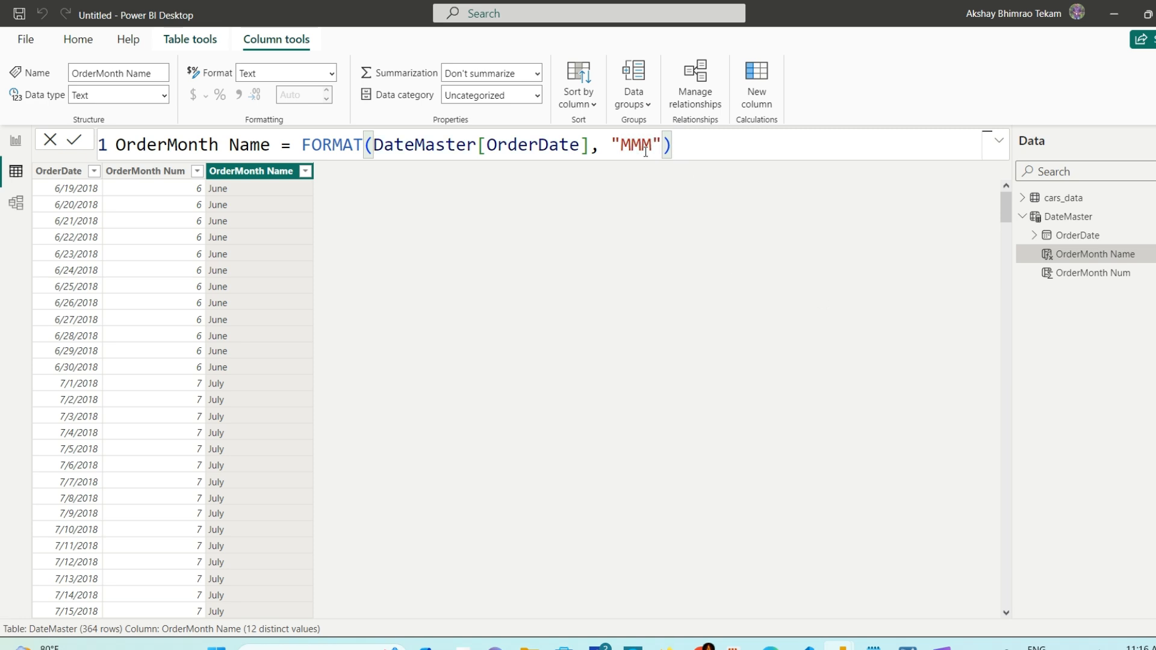
pyautogui.click(74, 139)
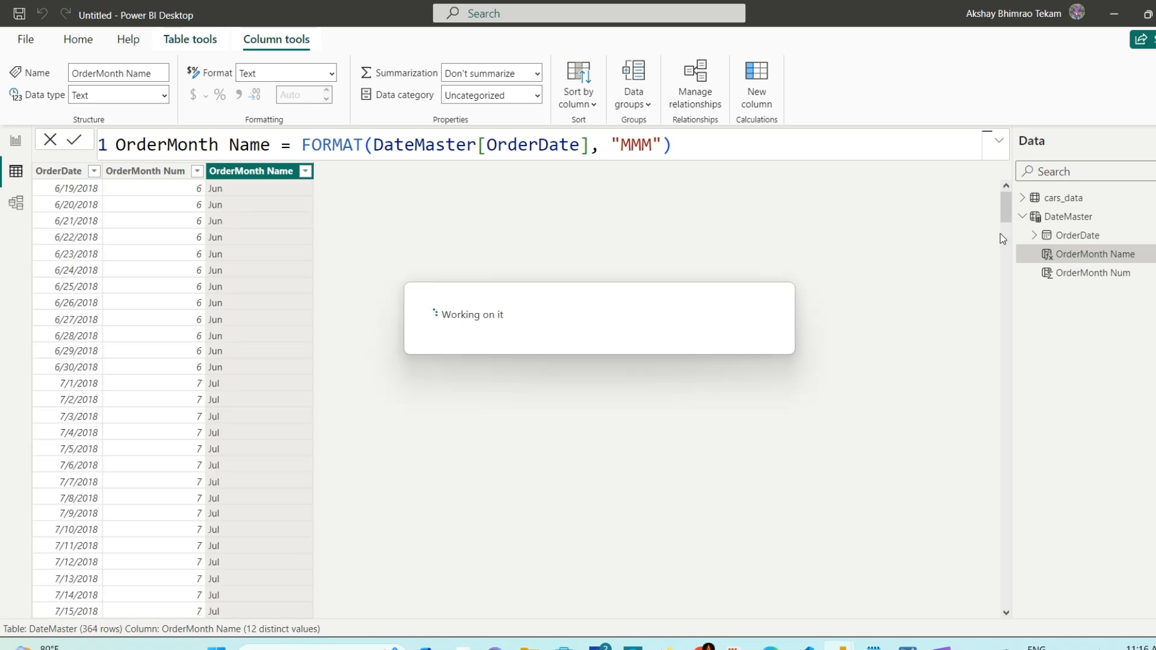
pyautogui.moveTo(1003, 216); pyautogui.dragTo(1003, 178)
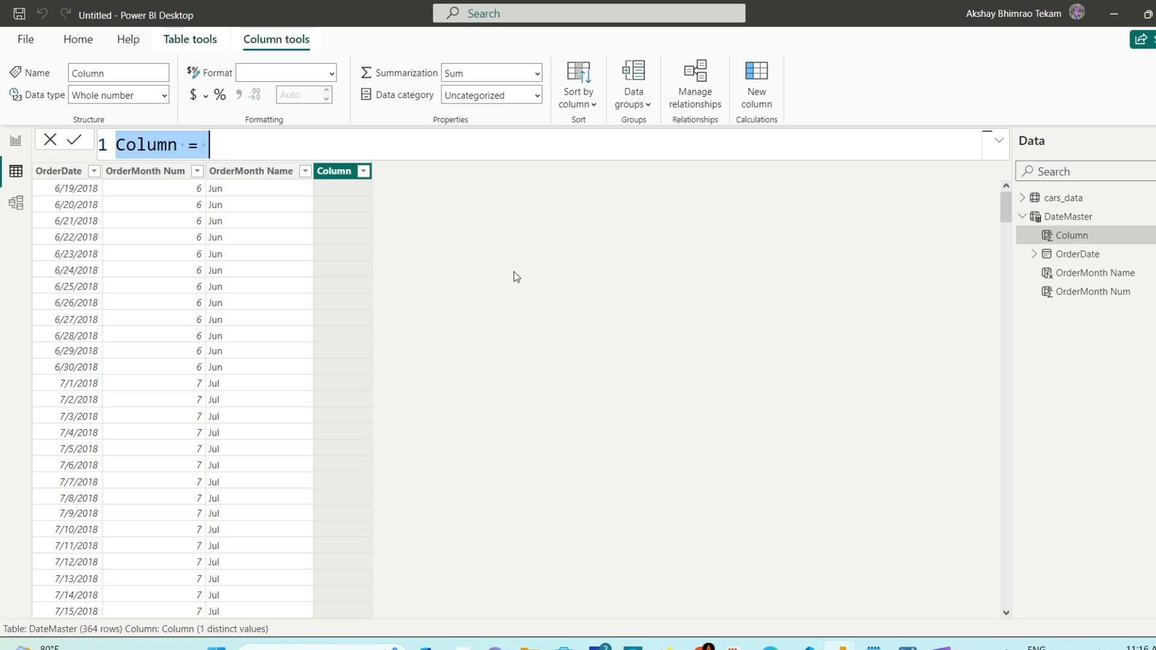
# Step: Name the new DateMaster calculated column OrderQuarter Num and start its formula with the QUARTER function
pyautogui.write('Order')
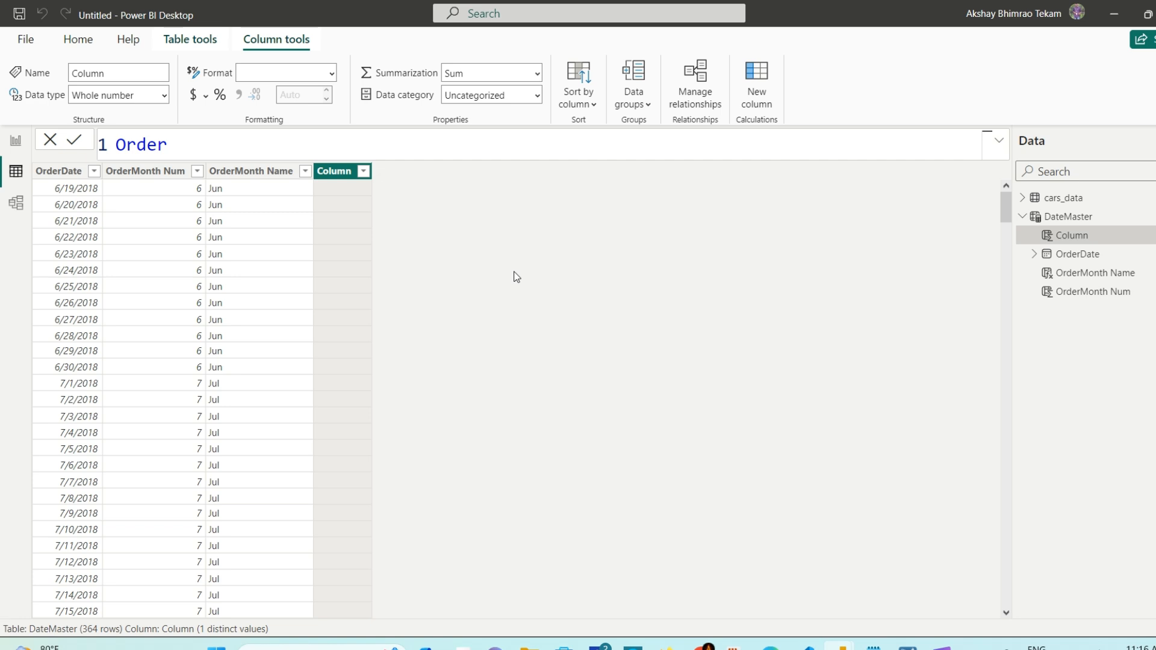
pyautogui.write('Quarter')
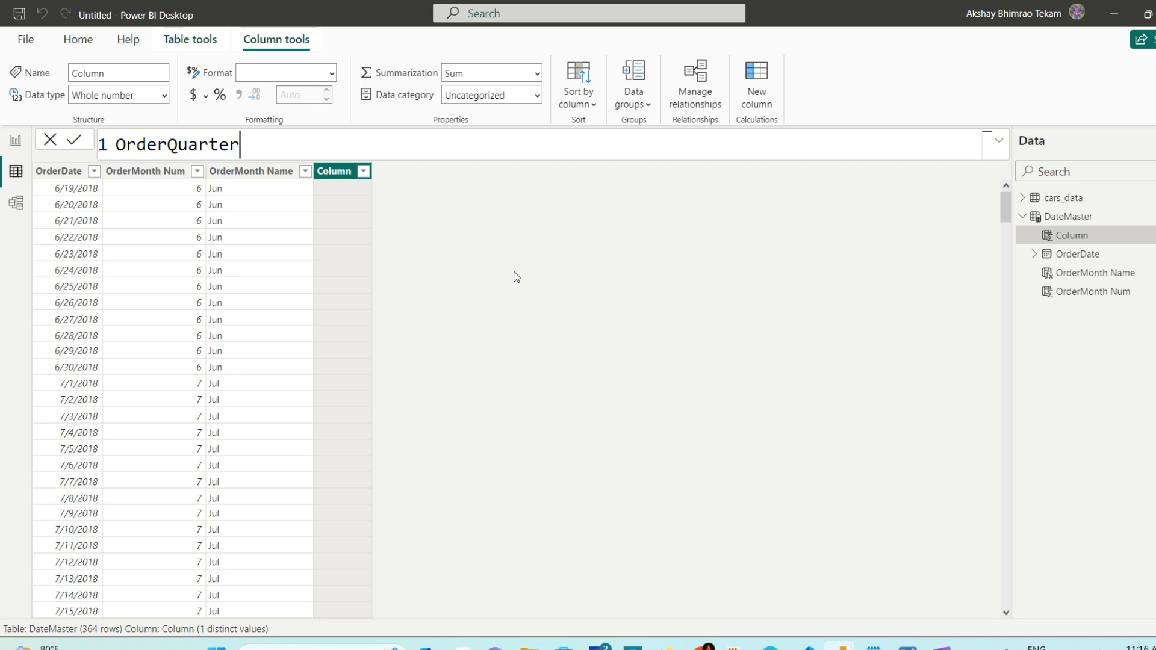
pyautogui.write(' Num = AQU')
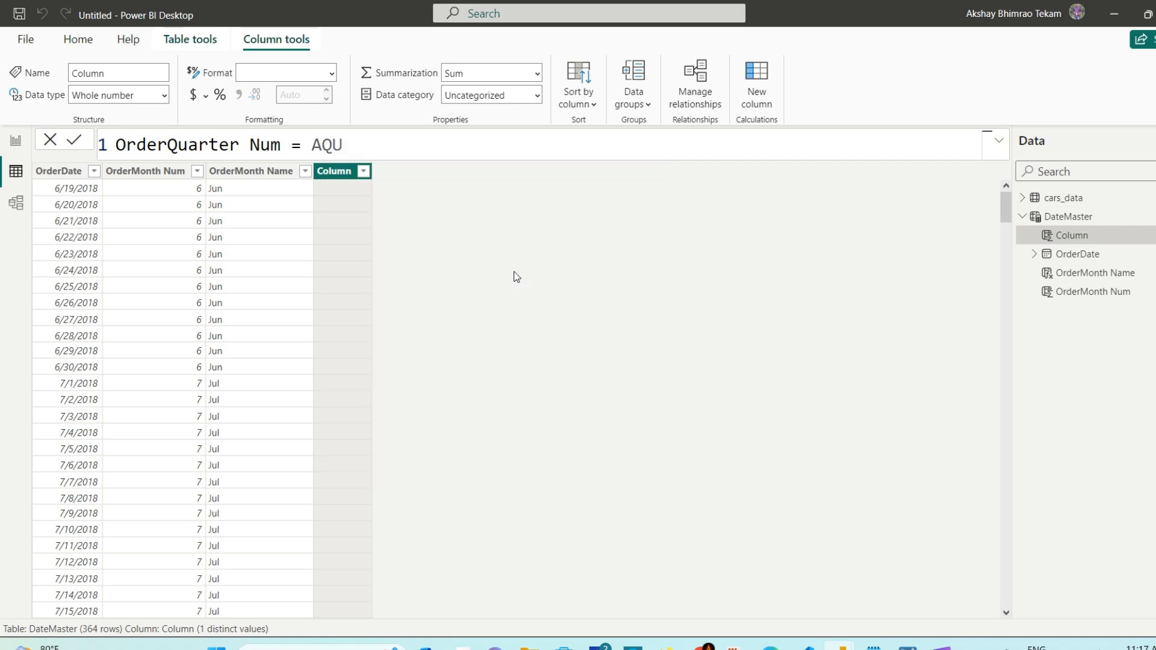
pyautogui.press('BackSpace')
pyautogui.press('BackSpace')
pyautogui.press('BackSpace')
pyautogui.write('QUA')
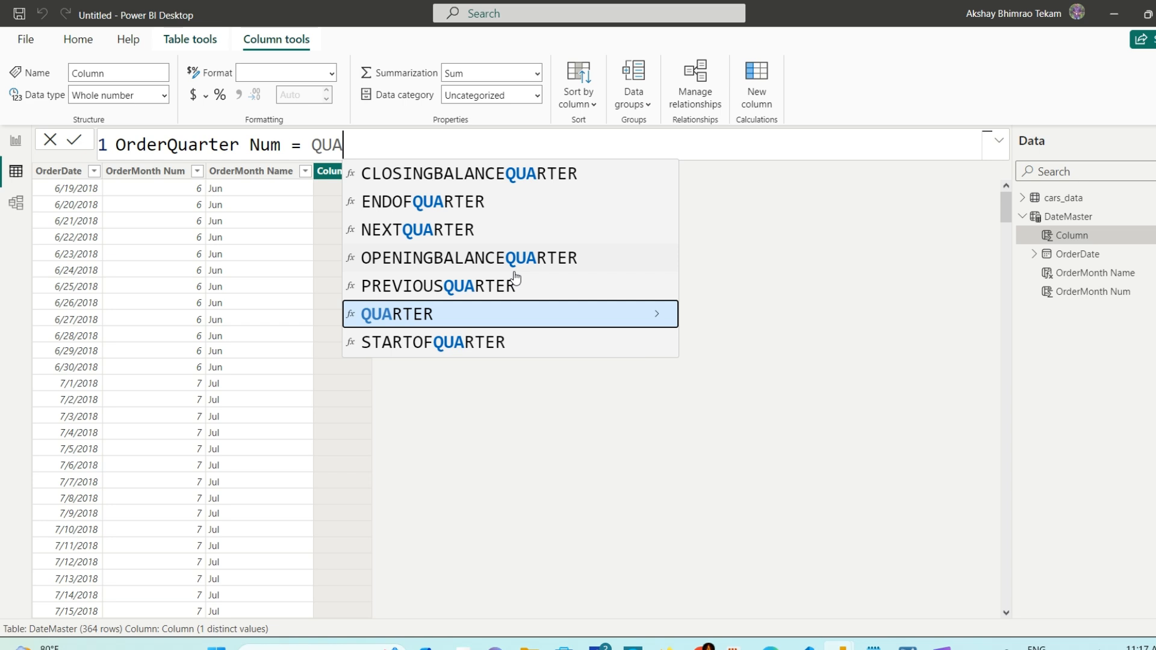
pyautogui.press('Tab')
pyautogui.write(')')
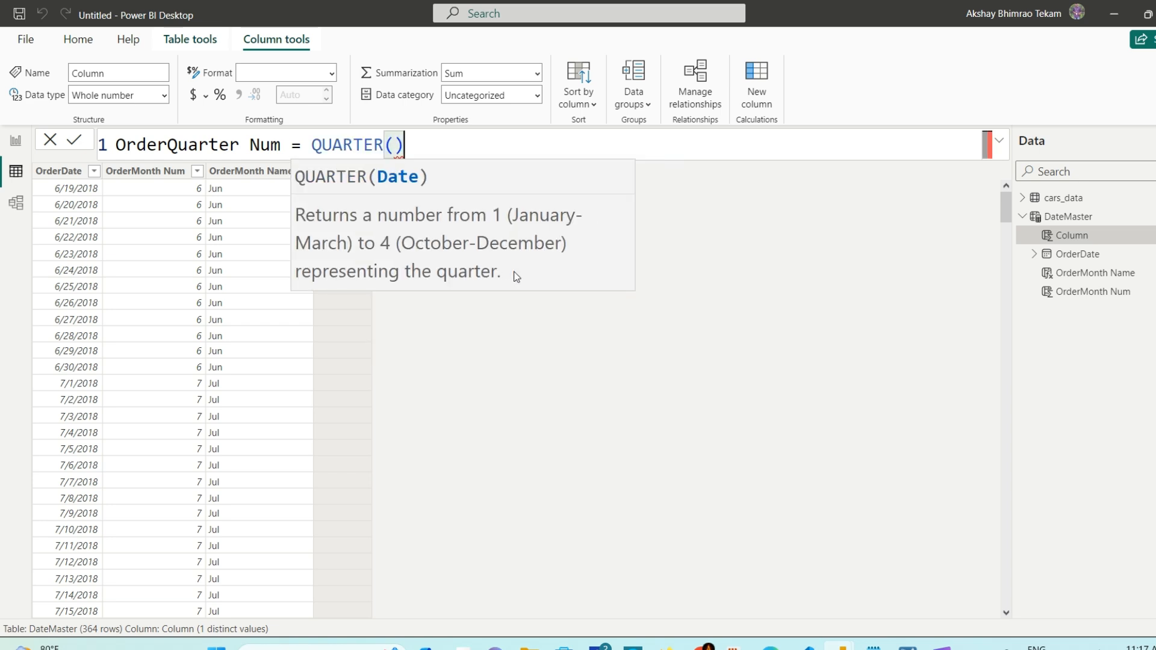
# Step: Pass DateMaster[OrderDate] to the QUARTER function, commit the OrderQuarter Num formula and check the column's quarter numbers
pyautogui.press('Left')
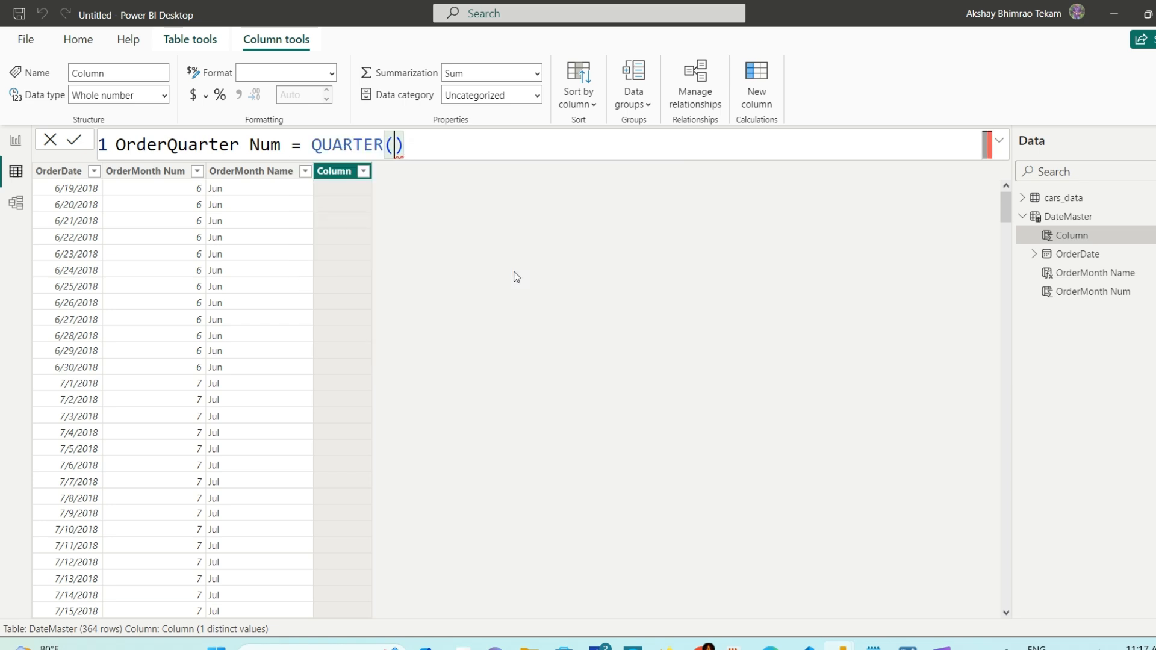
pyautogui.write('Order')
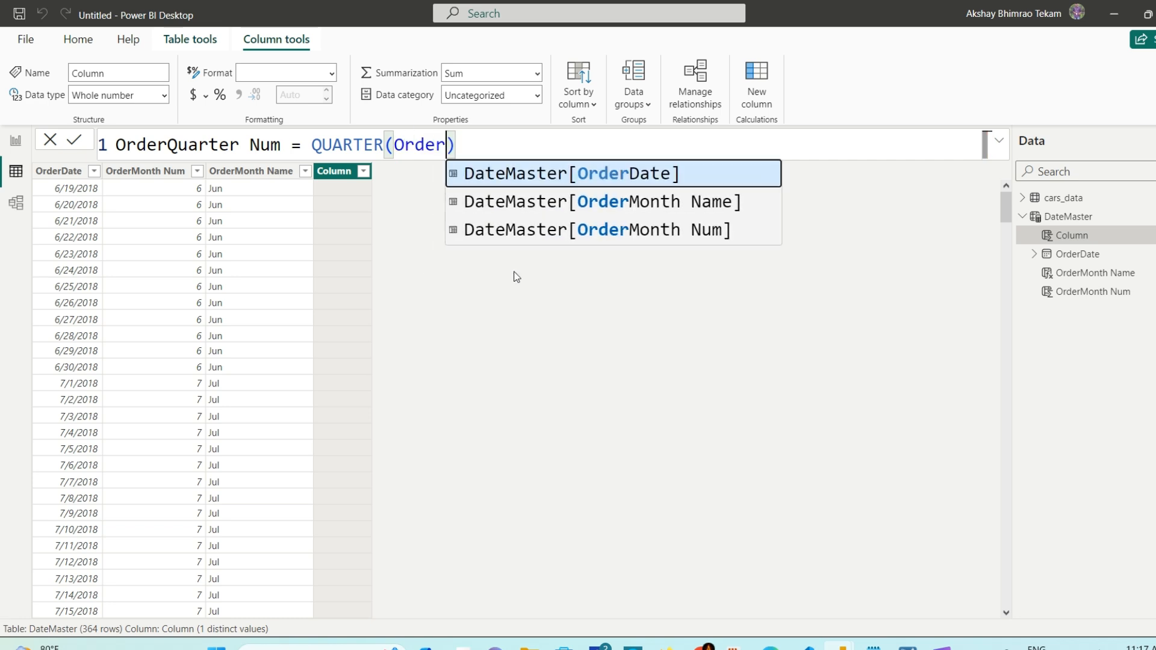
pyautogui.press('Tab')
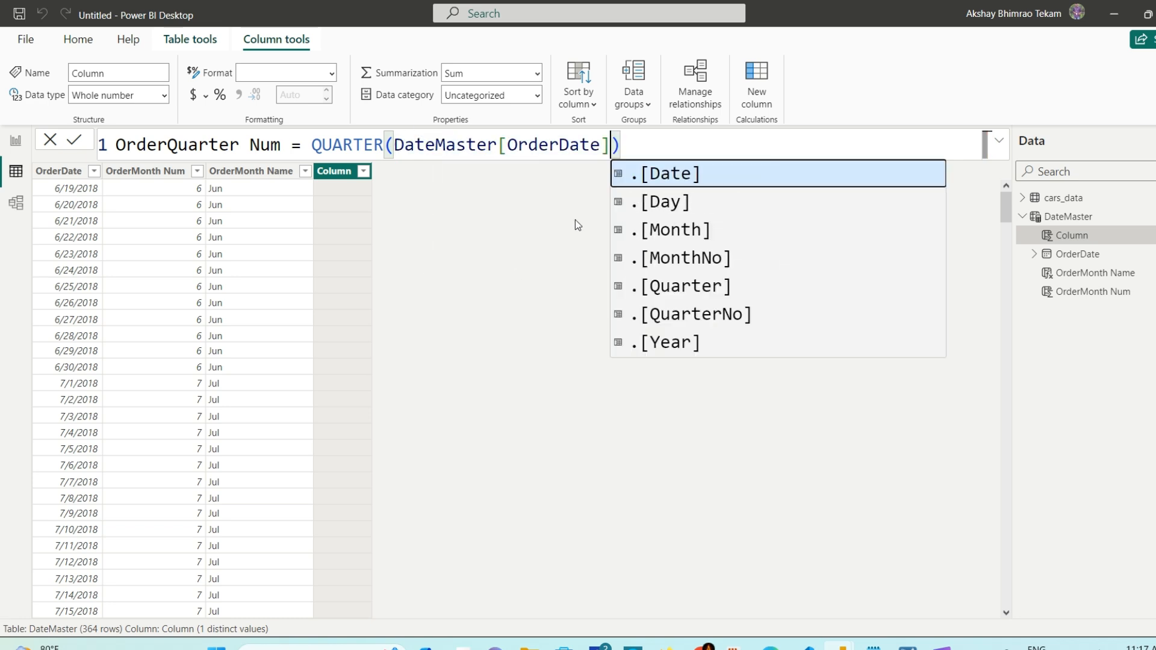
pyautogui.click(634, 142)
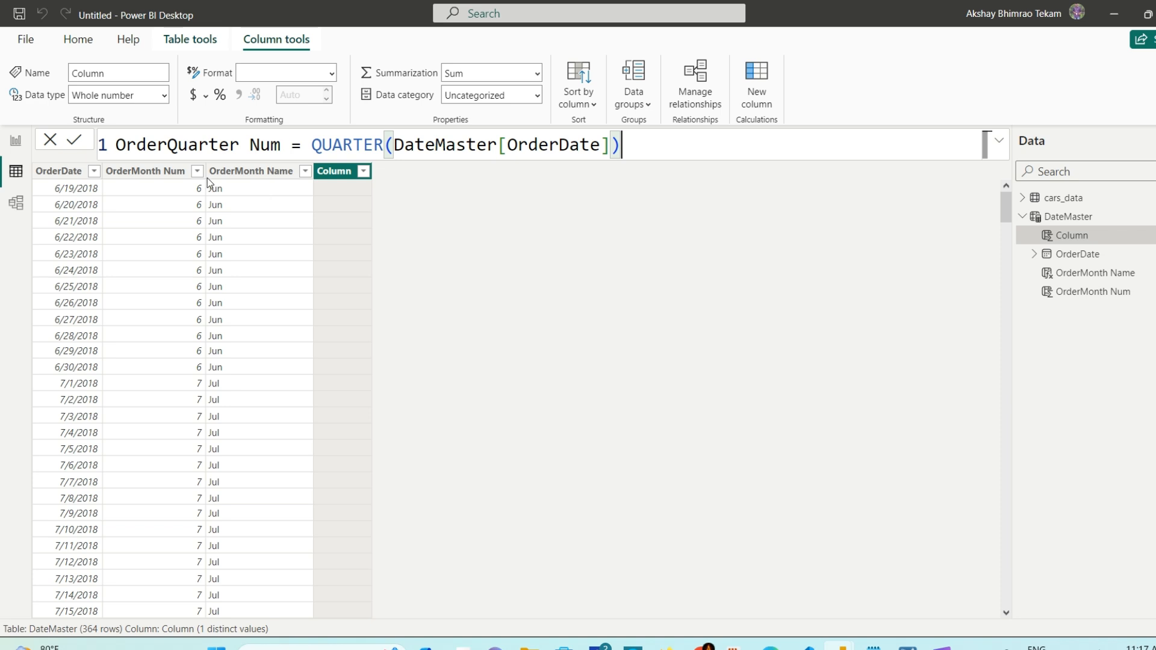
pyautogui.click(74, 145)
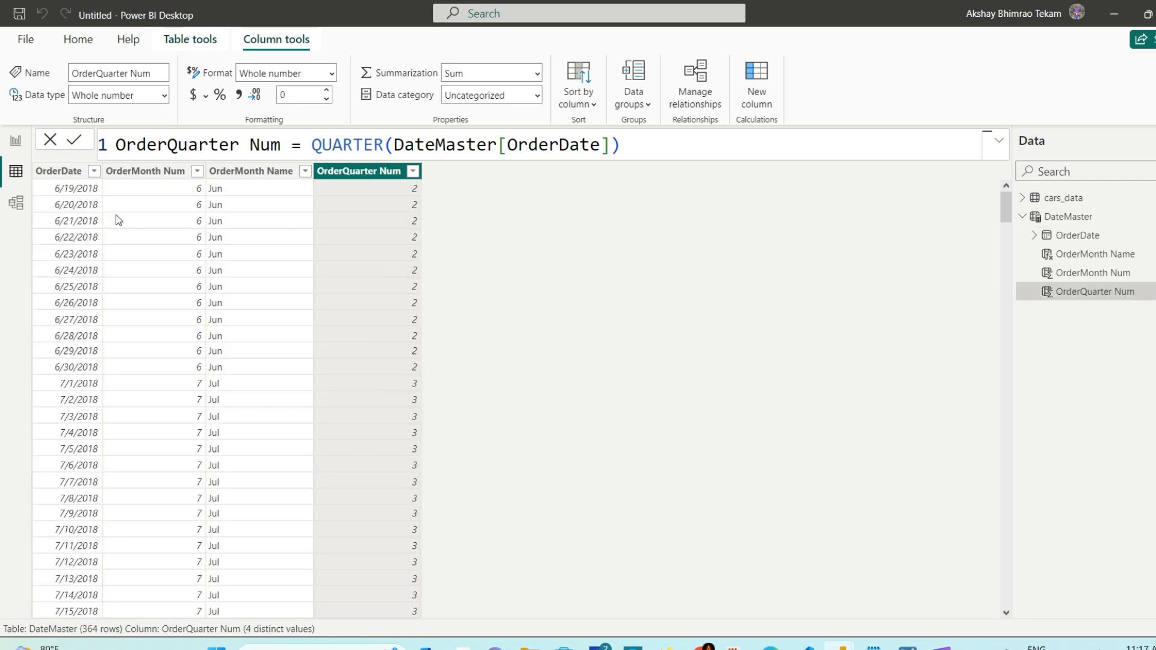
pyautogui.moveTo(1003, 208); pyautogui.dragTo(989, 173)
# Step: Collapse the DateMaster field list and review the fields and rows of the cars_data table
pyautogui.click(1023, 216)
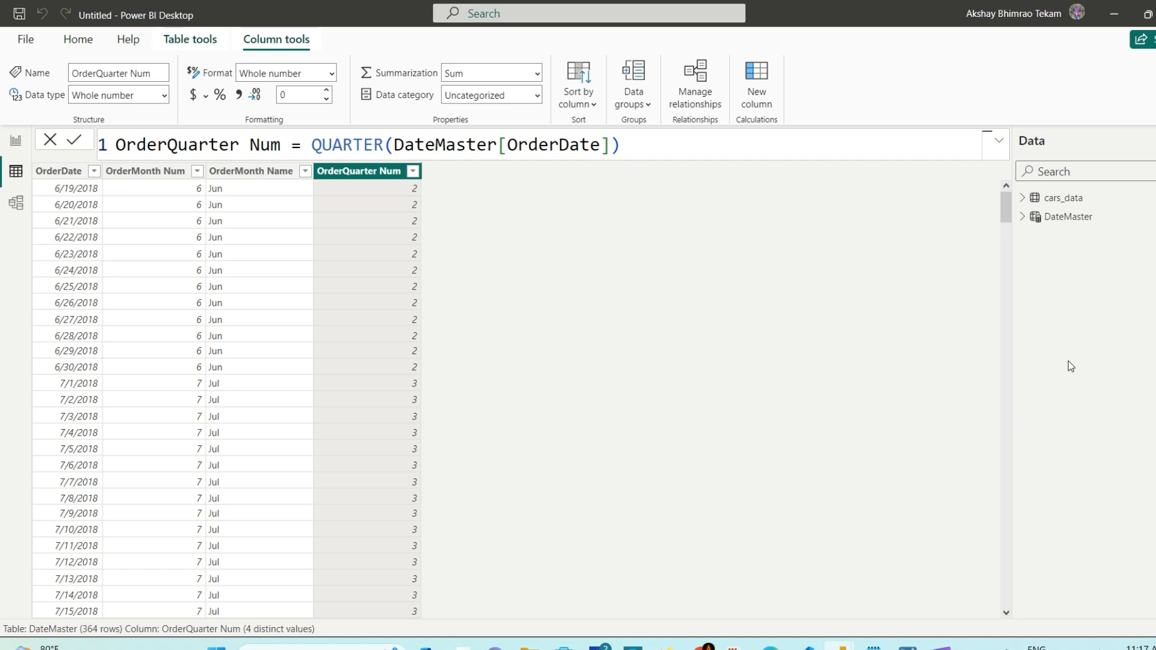
pyautogui.click(1024, 202)
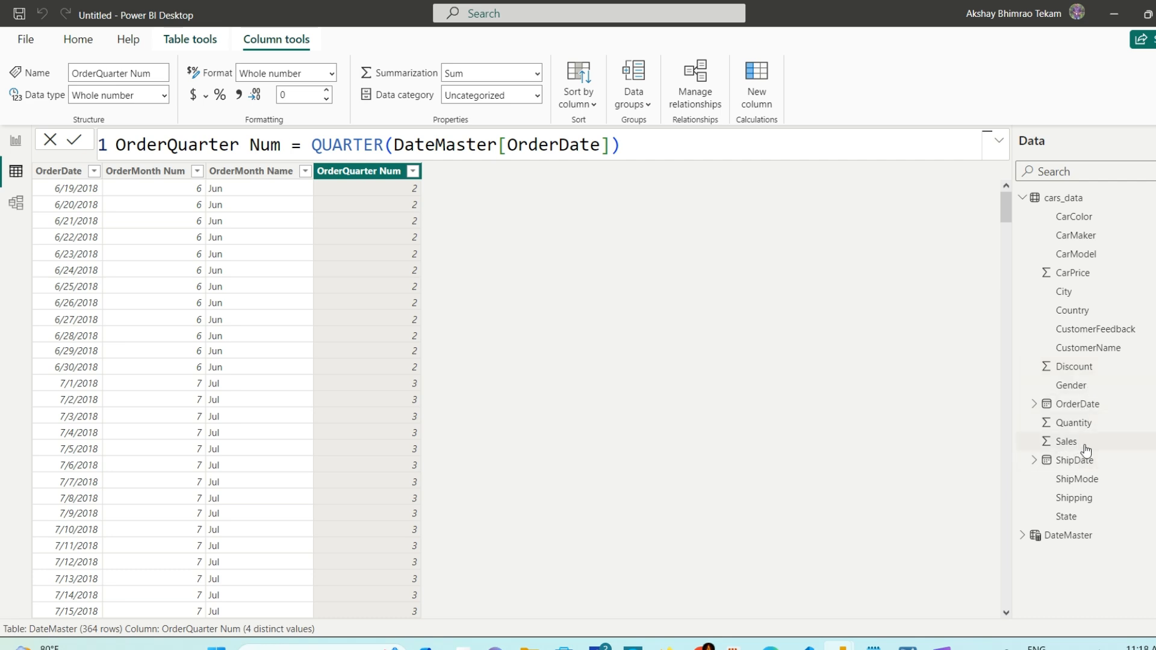
pyautogui.click(1027, 203)
pyautogui.click(1024, 201)
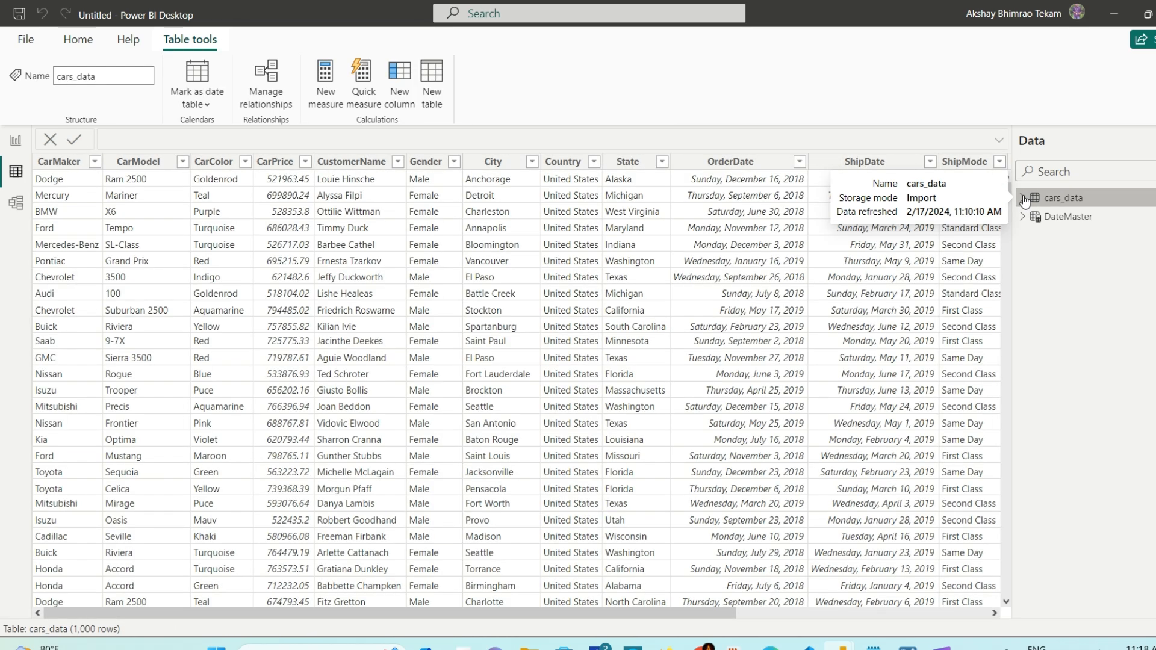
pyautogui.click(1024, 200)
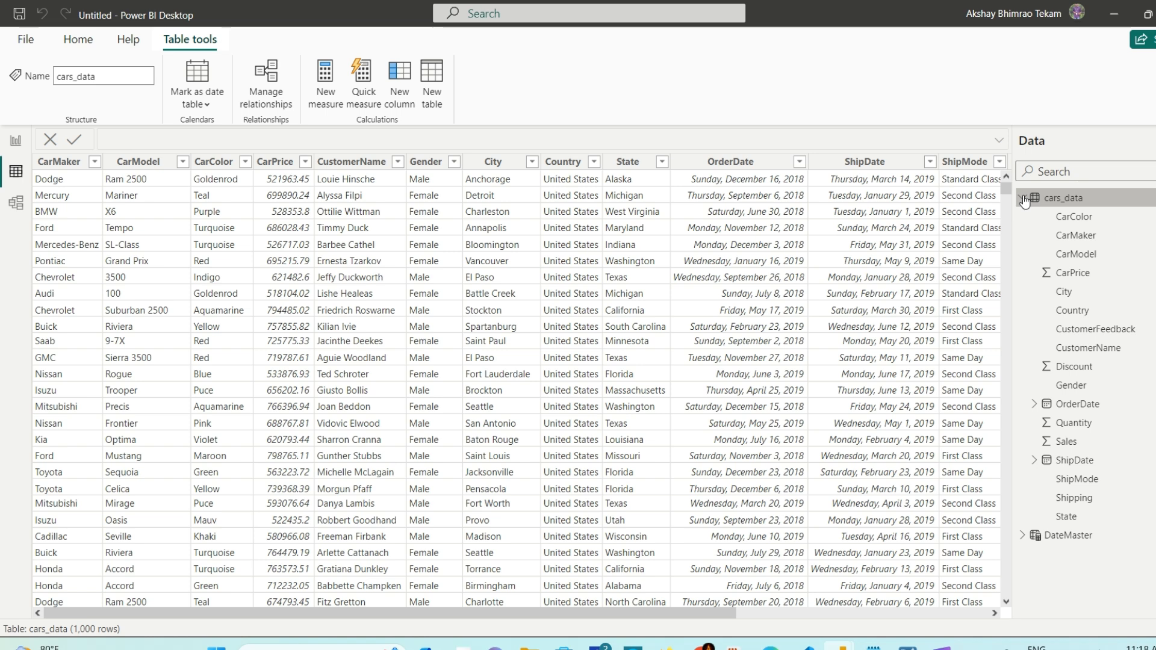
pyautogui.click(1023, 199)
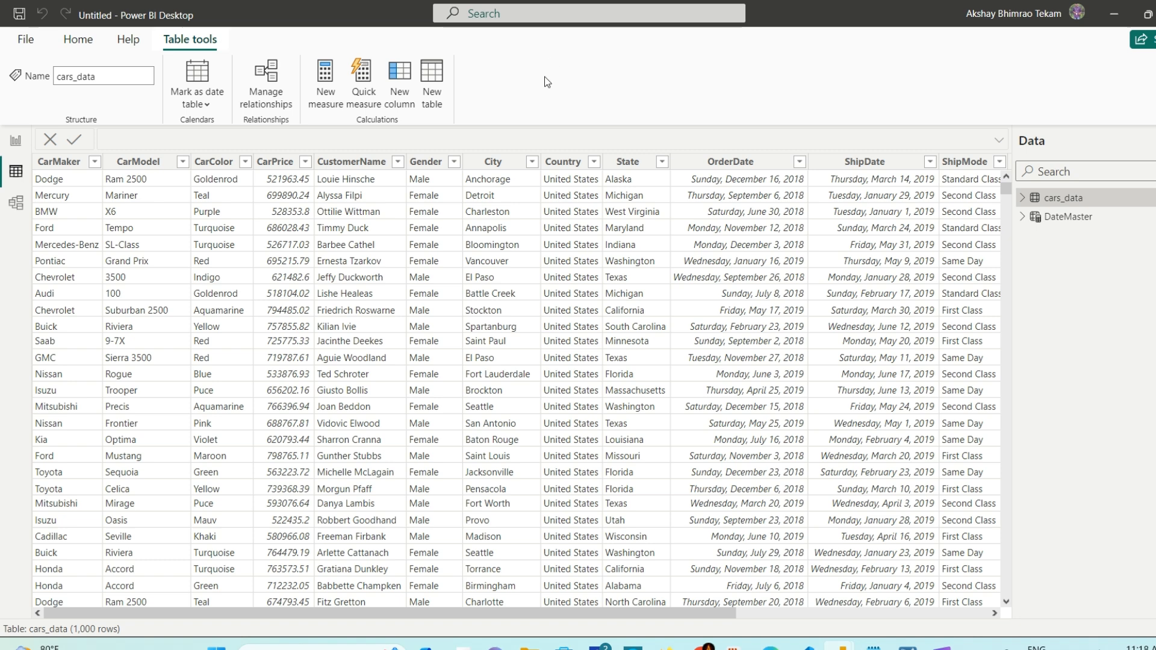
# Step: Create an empty manually entered table named DAX Measures and load it into the model
pyautogui.click(90, 42)
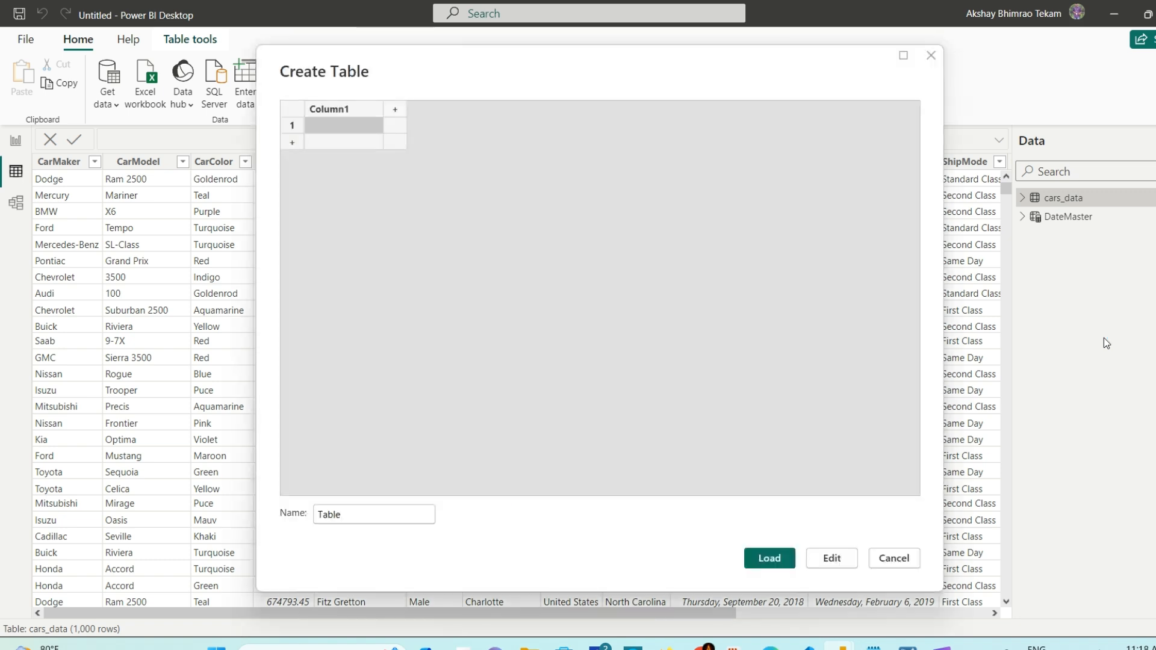
pyautogui.click(366, 516)
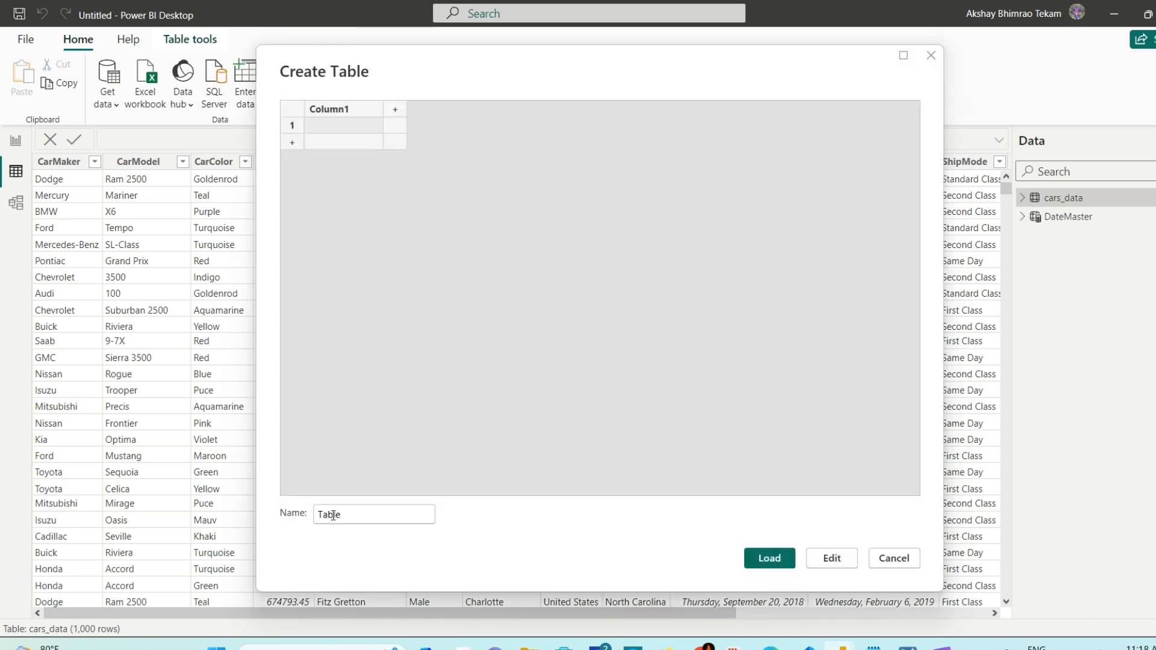
pyautogui.doubleClick(367, 516)
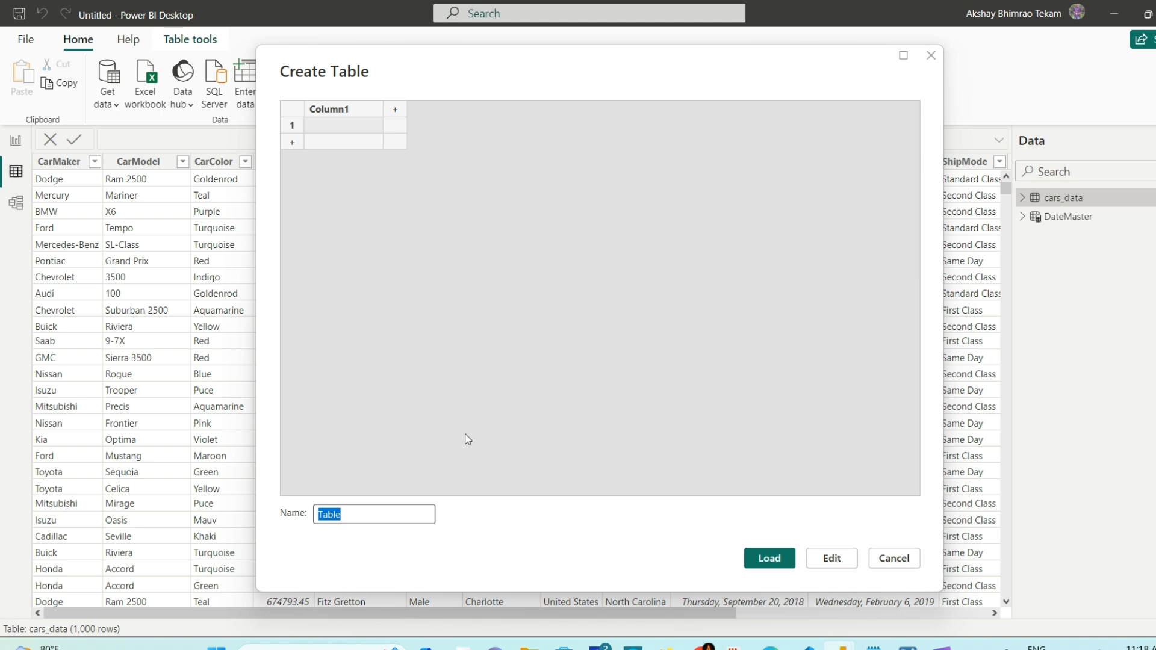
pyautogui.write('DAX Me')
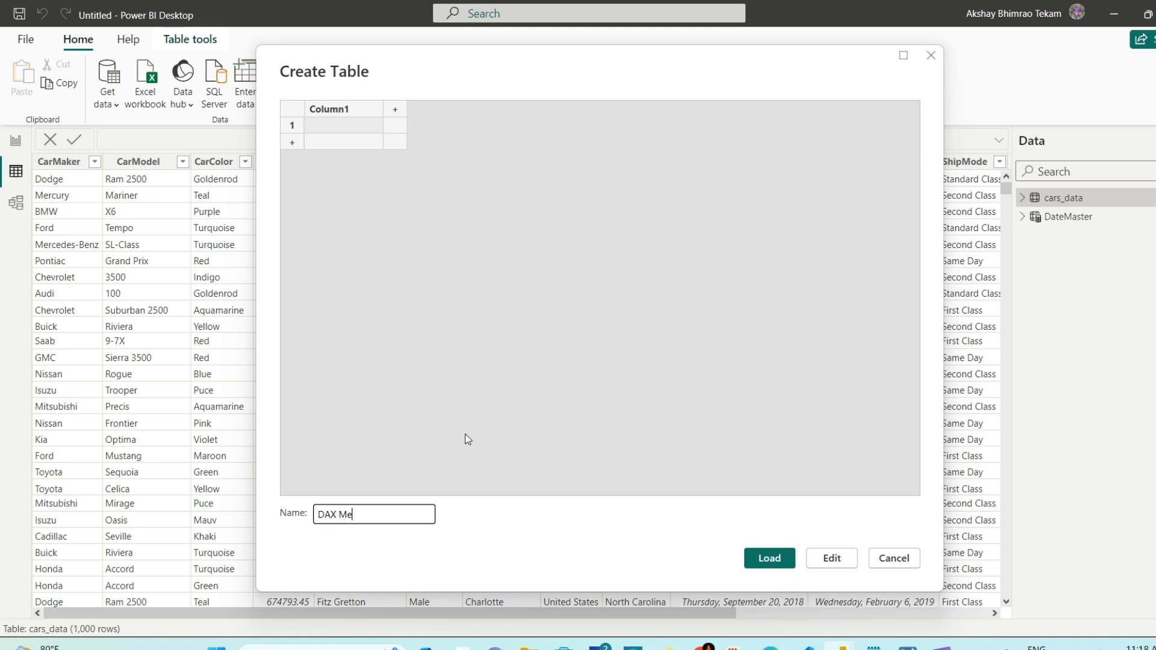
pyautogui.write('asures')
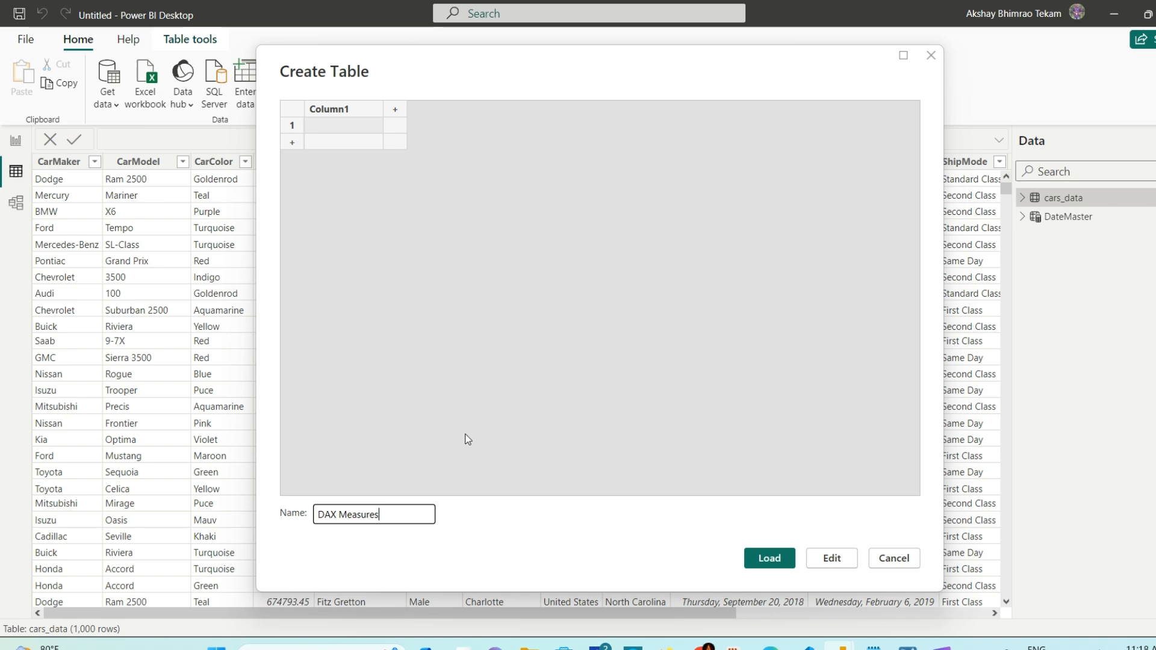
pyautogui.click(776, 560)
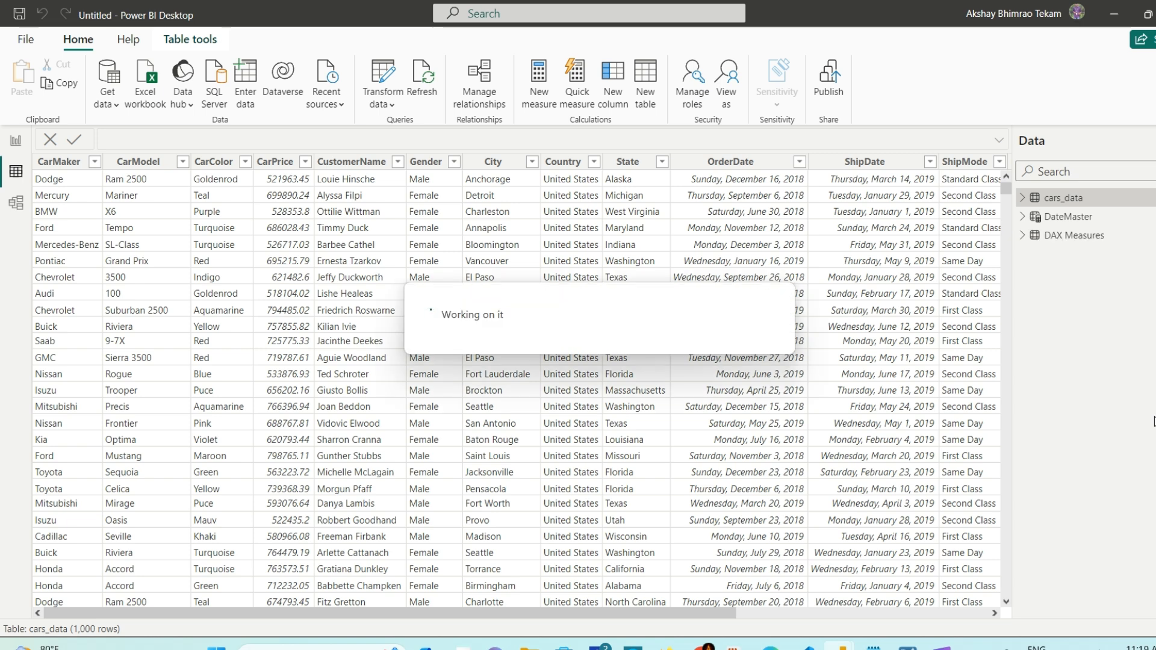
# Step: Add a new measure named TotalSales to the DAX Measures table
pyautogui.click(1039, 241)
pyautogui.click(1025, 237)
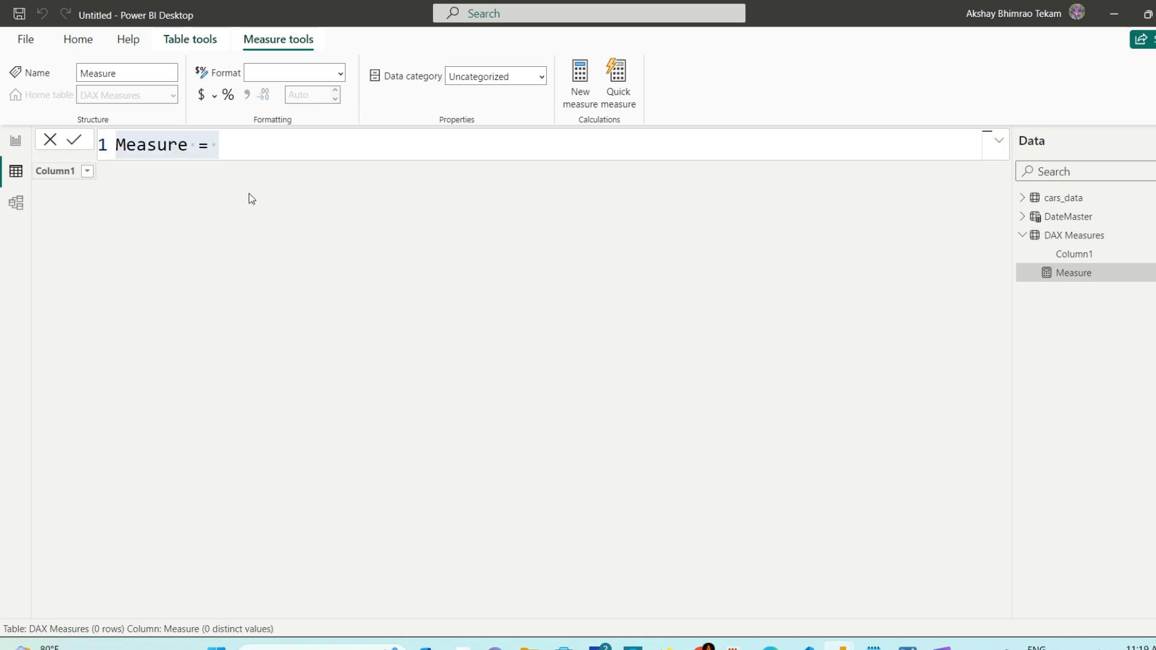
pyautogui.doubleClick(148, 147)
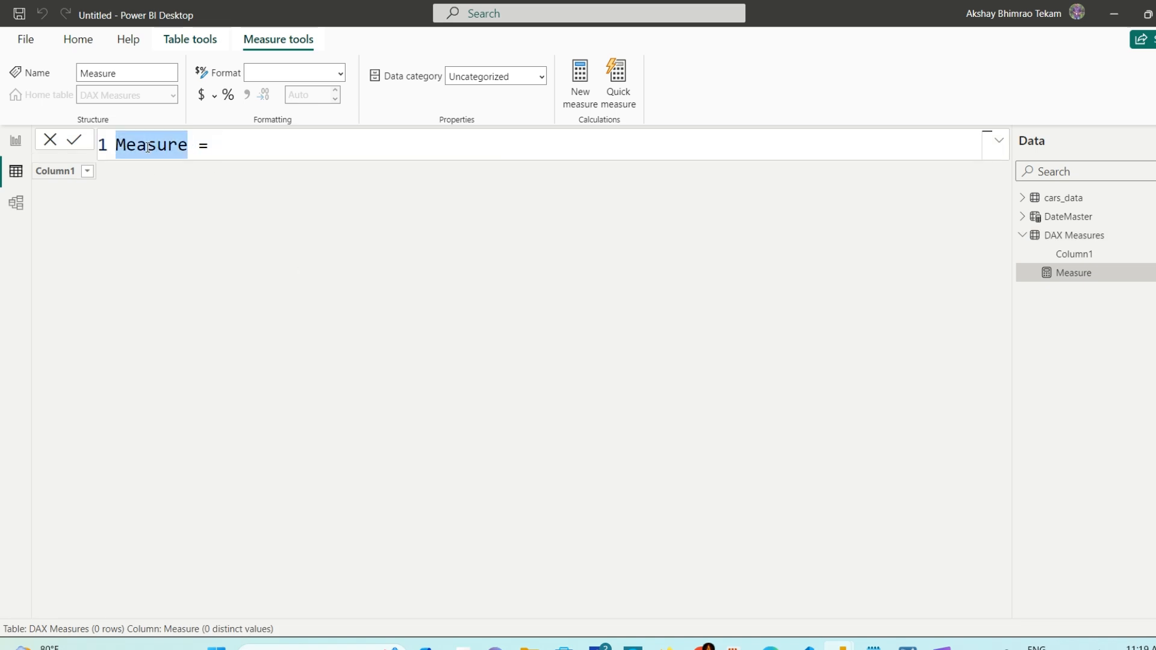
pyautogui.write('TotalSales')
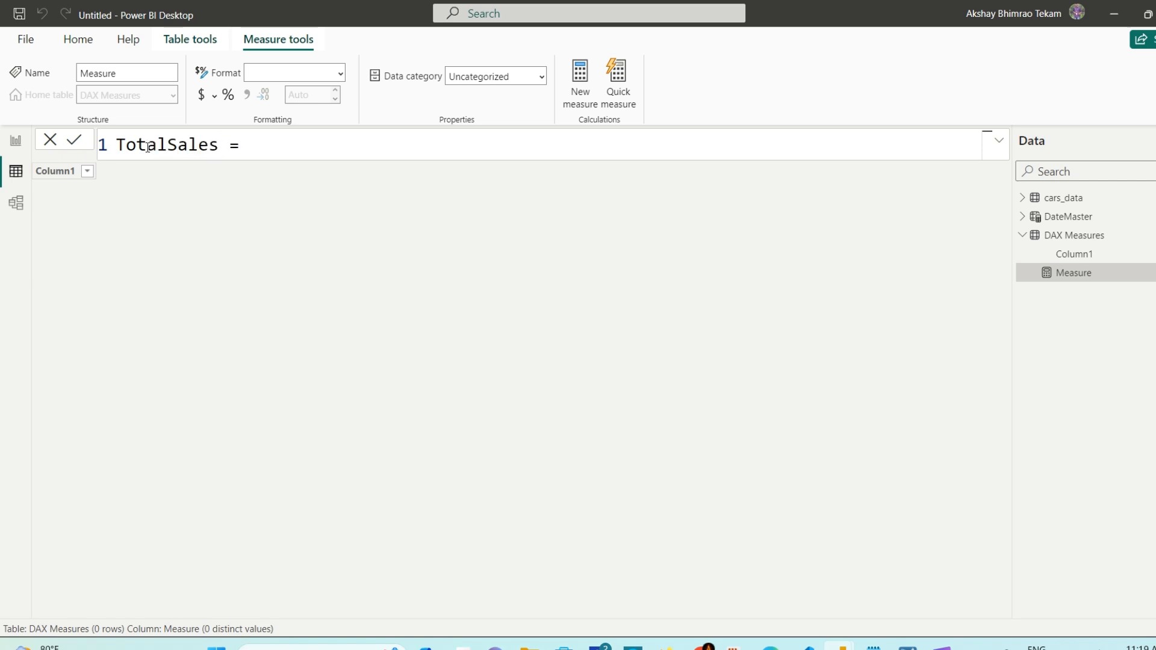
# Step: Define the TotalSales measure as SUM(cars_data[Sales]) and commit the formula
pyautogui.press('Right')
pyautogui.press('Right')
pyautogui.write('SUM')
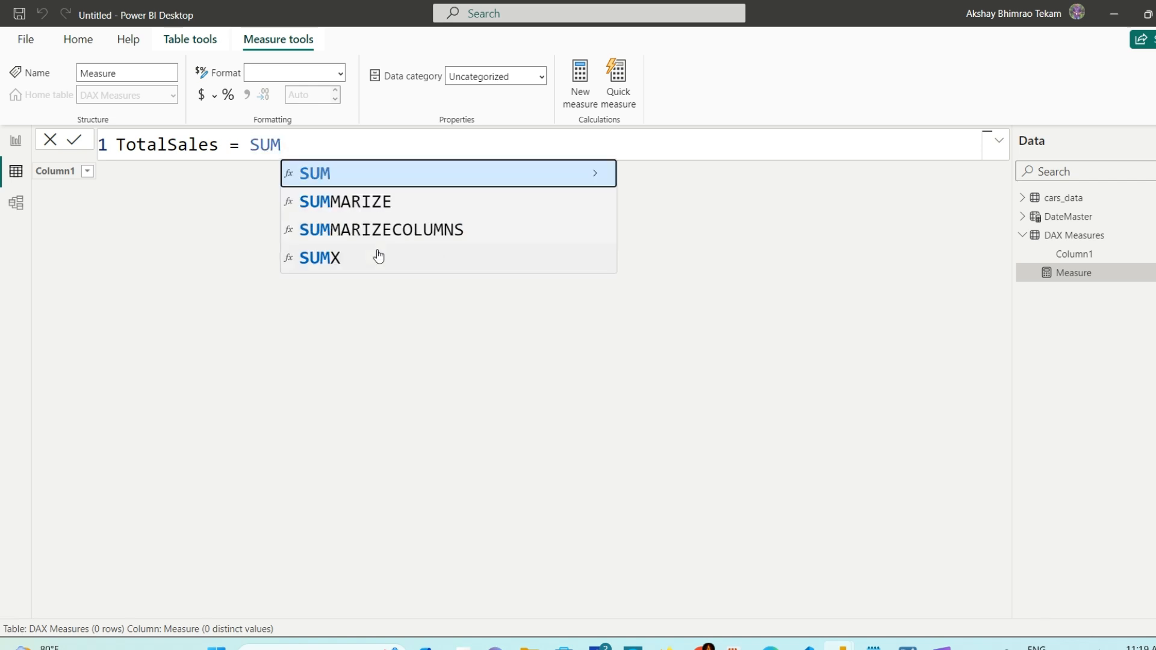
pyautogui.write('(')
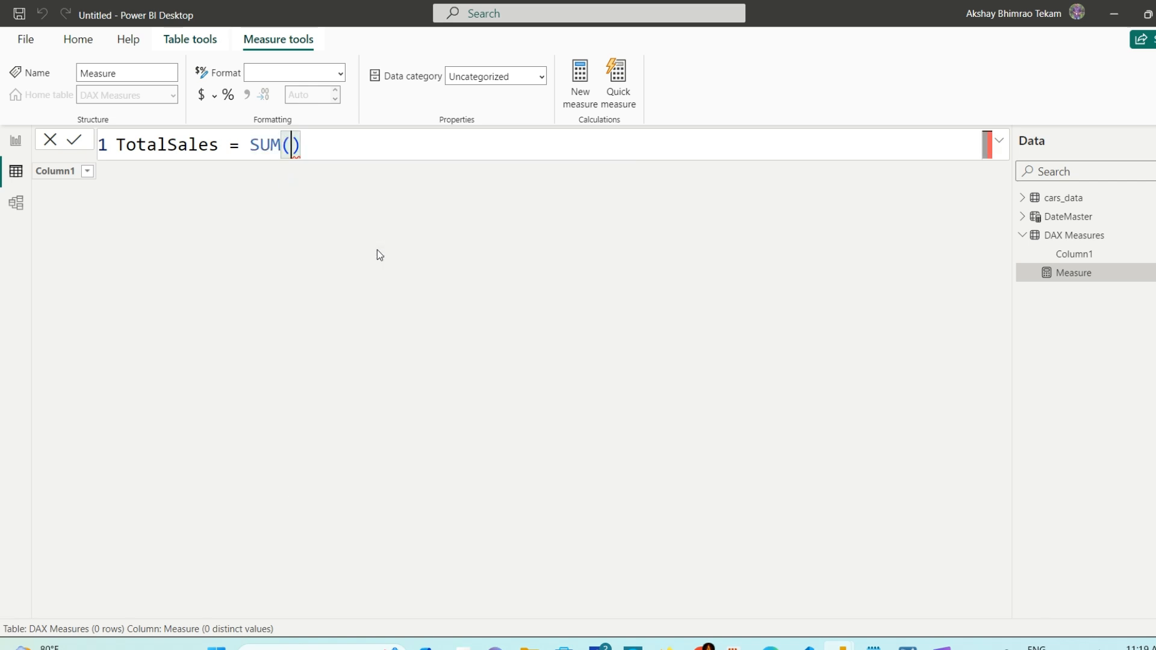
pyautogui.write('Sal')
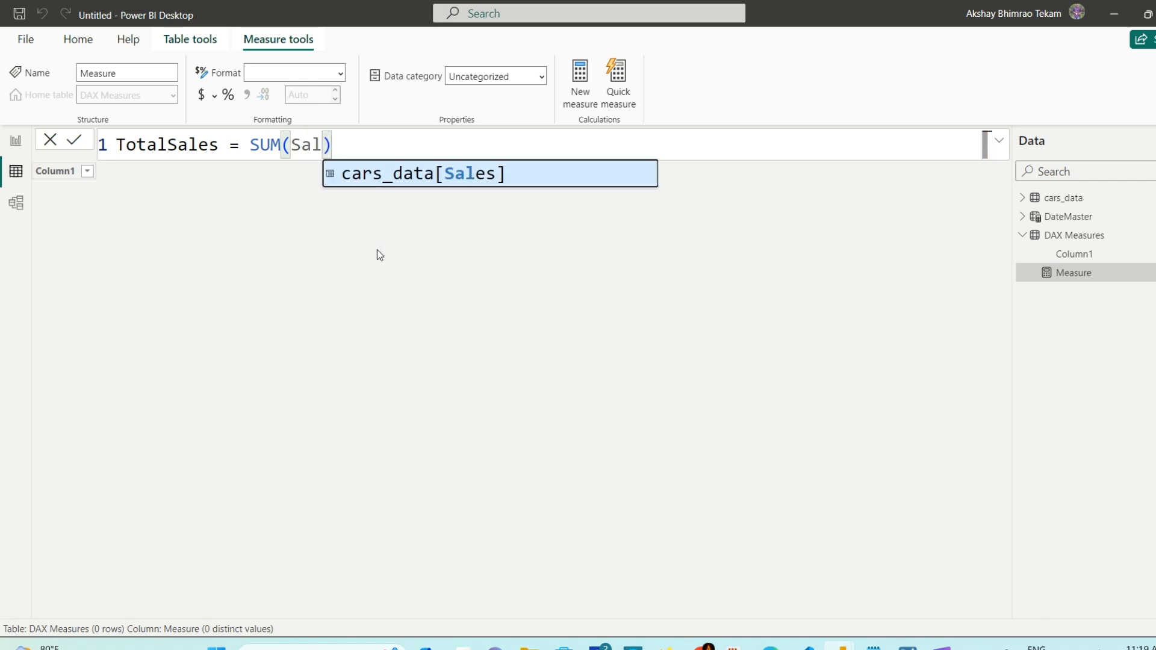
pyautogui.press('Tab')
pyautogui.click(477, 141)
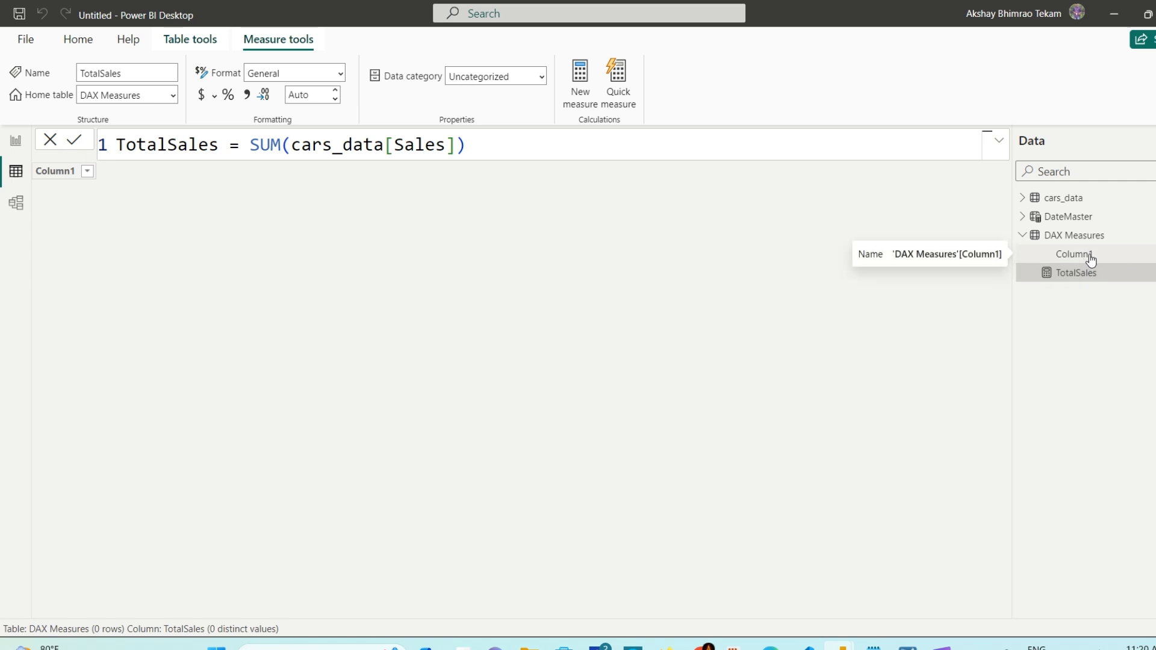
# Step: Delete the placeholder Column1 from the DAX Measures table in the model and confirm the deletion
pyautogui.rightClick(1058, 253)
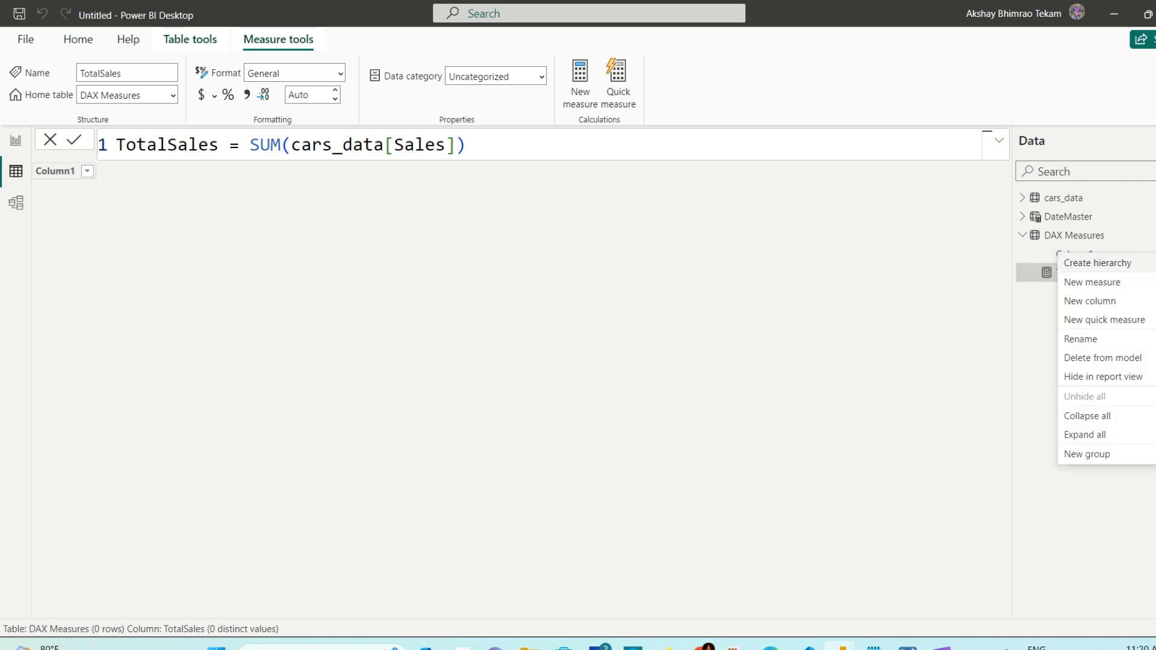
pyautogui.click(1130, 359)
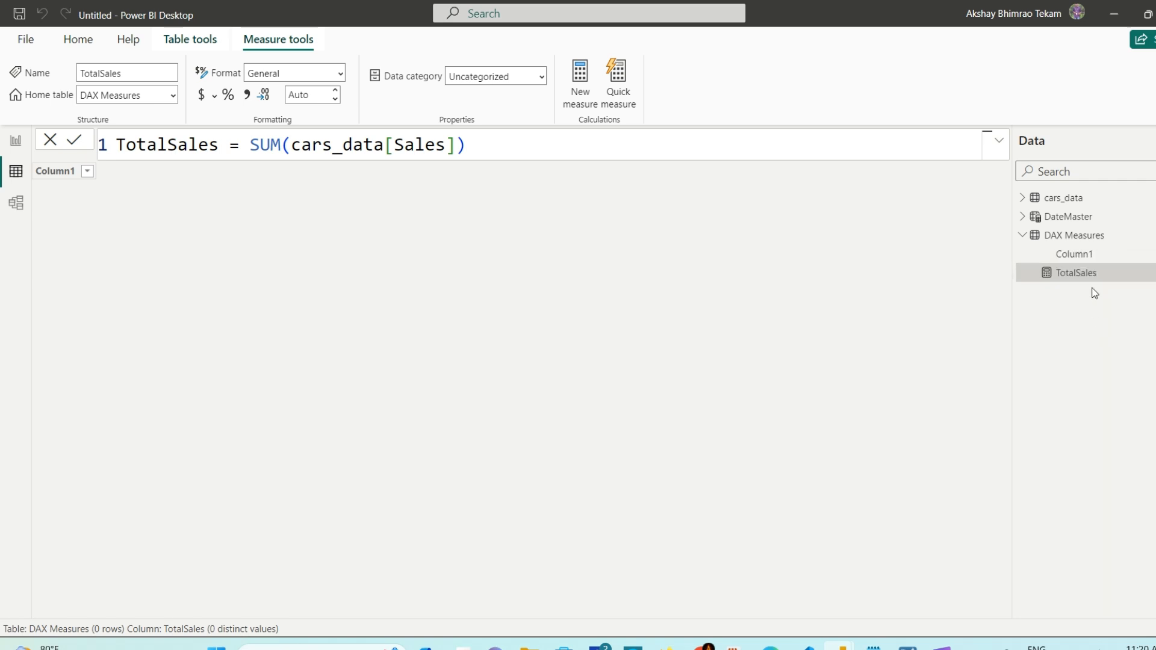
pyautogui.click(710, 356)
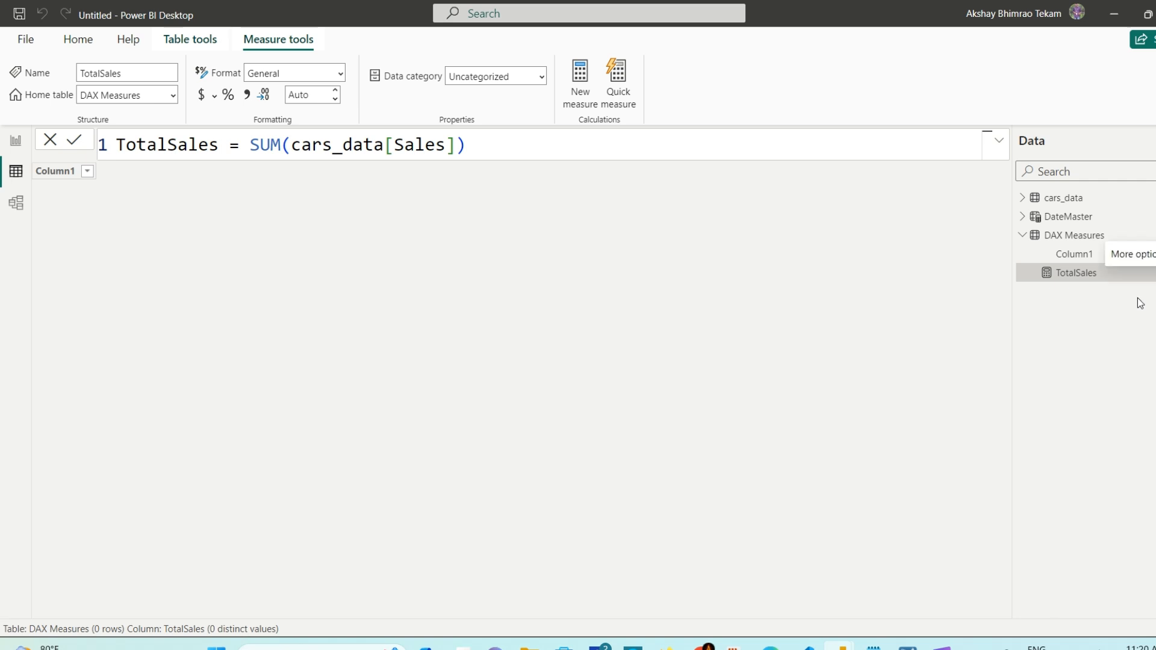
# Step: Switch to the report view and collapse the field lists of DAX Measures, cars_data and DateMaster
pyautogui.click(15, 141)
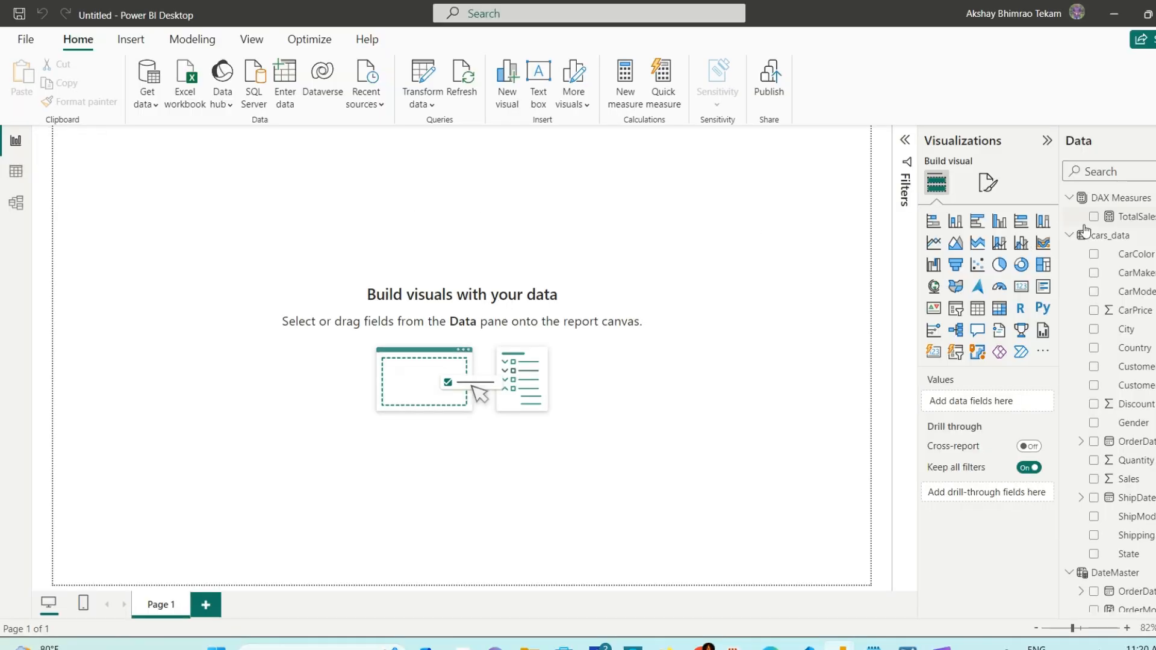
pyautogui.click(1070, 200)
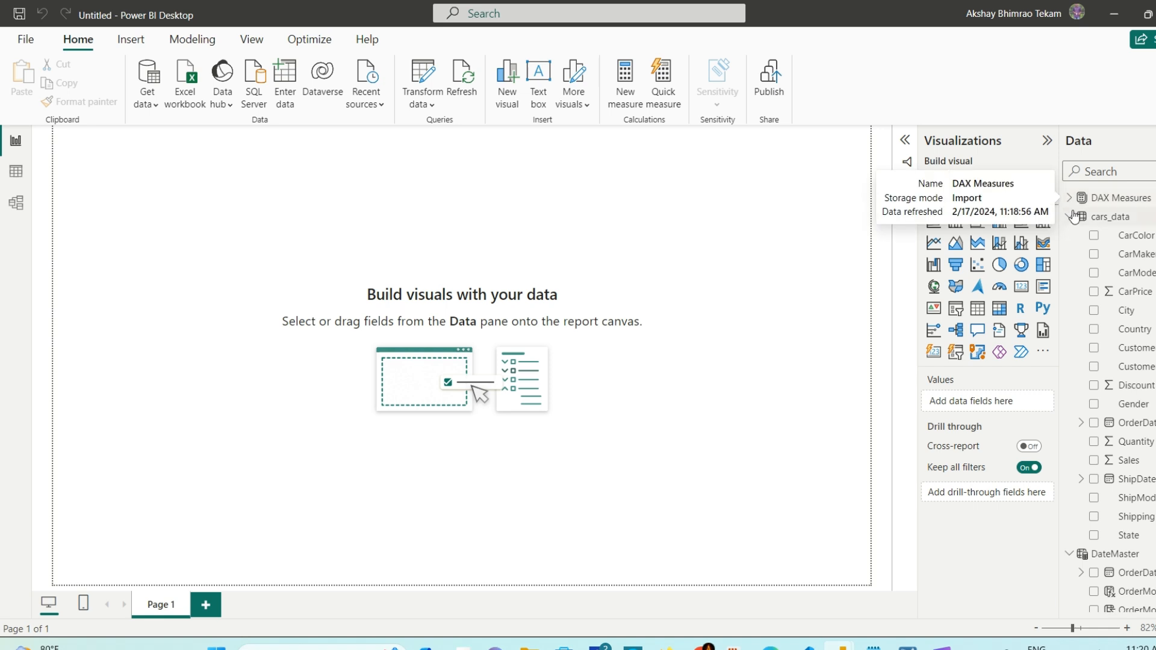
pyautogui.click(1070, 216)
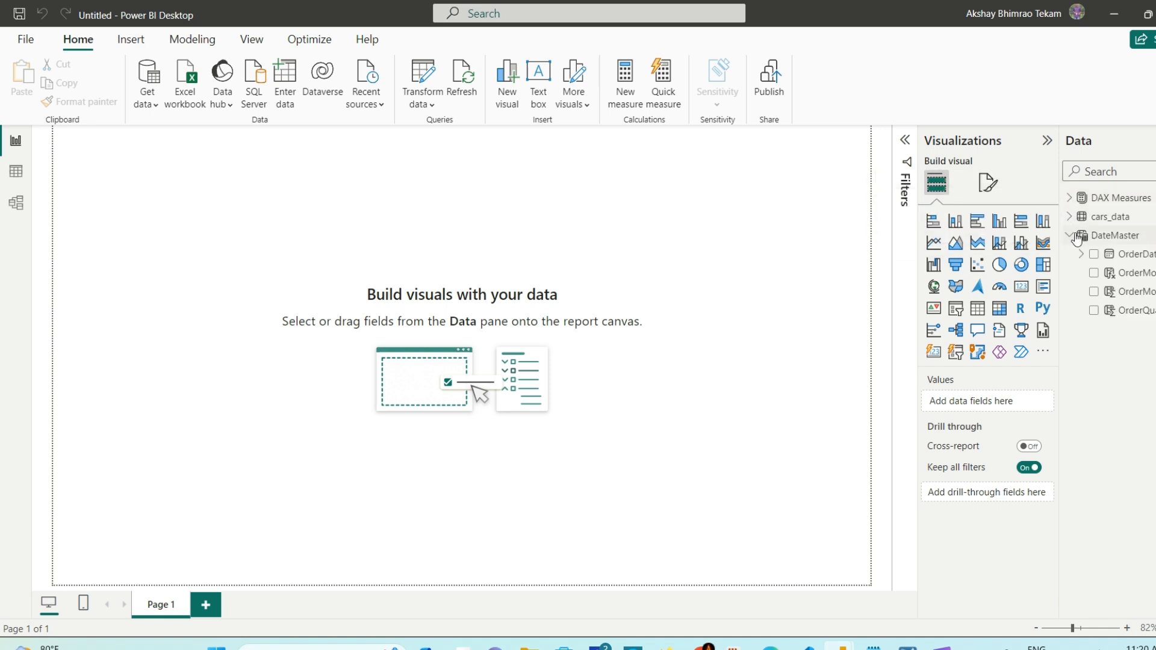
pyautogui.click(1071, 236)
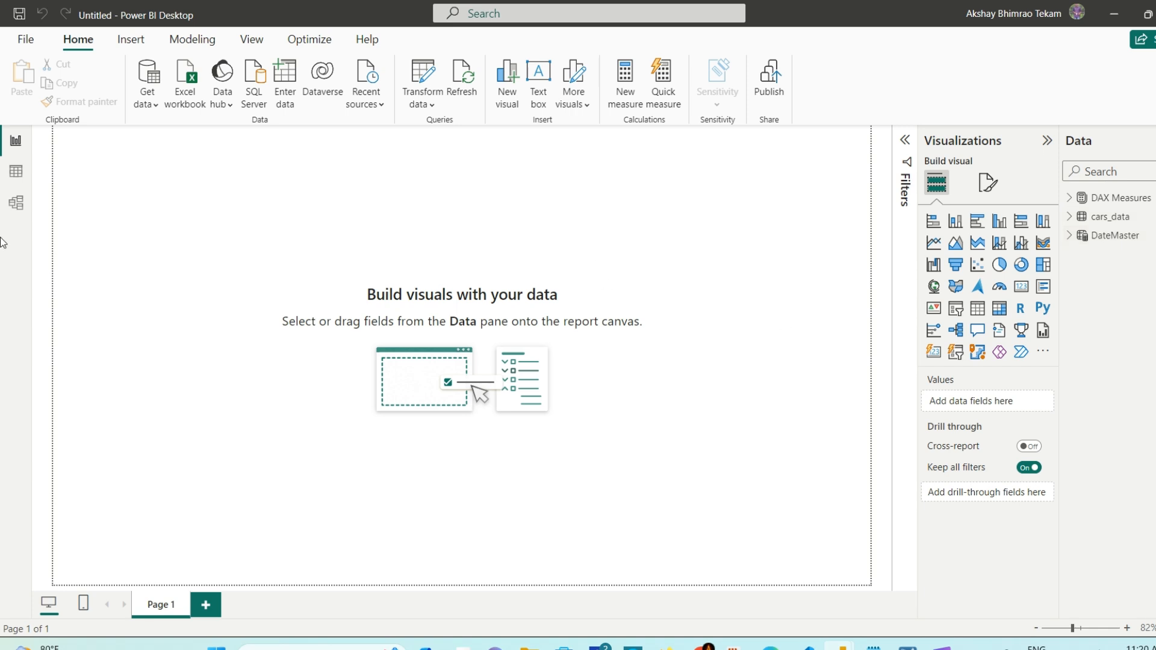
# Step: Open the model view, collapse the properties pane and spread the DAX Measures, DateMaster and cars_data tables apart
pyautogui.click(15, 205)
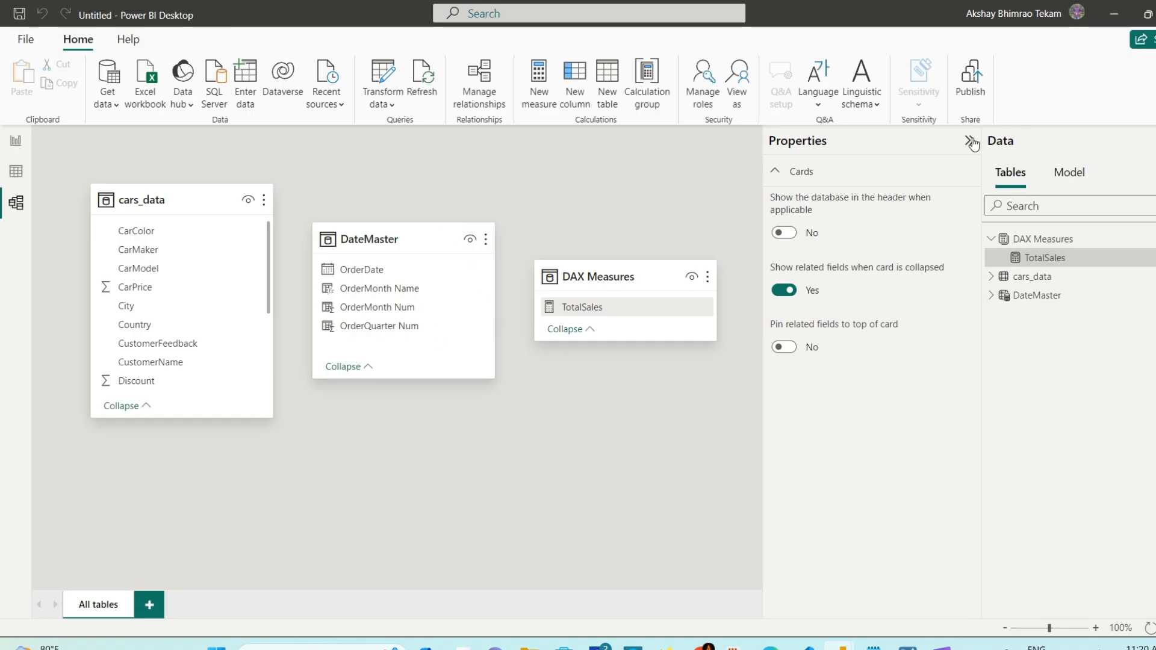
pyautogui.click(970, 140)
pyautogui.moveTo(656, 274); pyautogui.dragTo(783, 234)
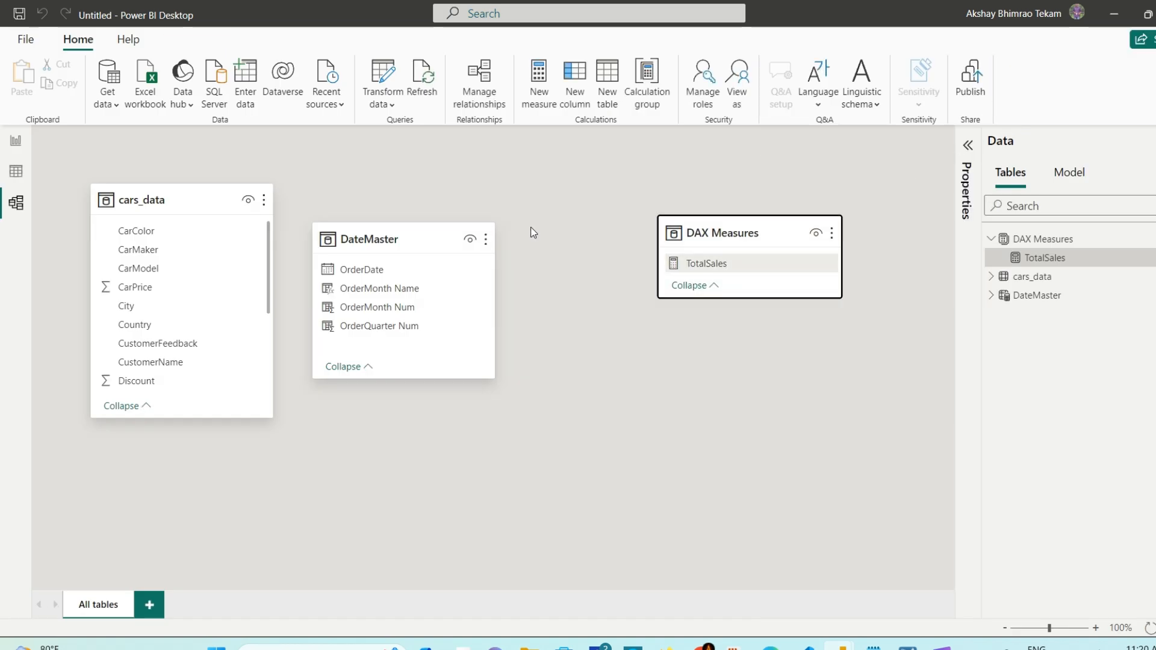
pyautogui.moveTo(439, 238); pyautogui.dragTo(535, 242)
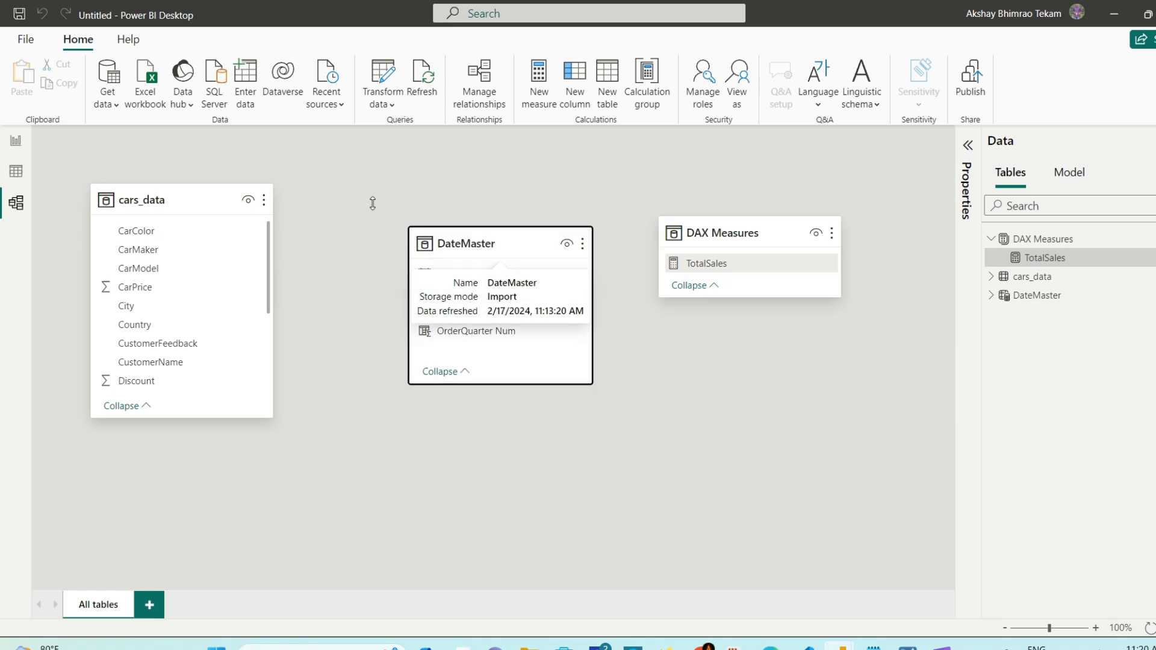
pyautogui.moveTo(201, 190); pyautogui.dragTo(217, 190)
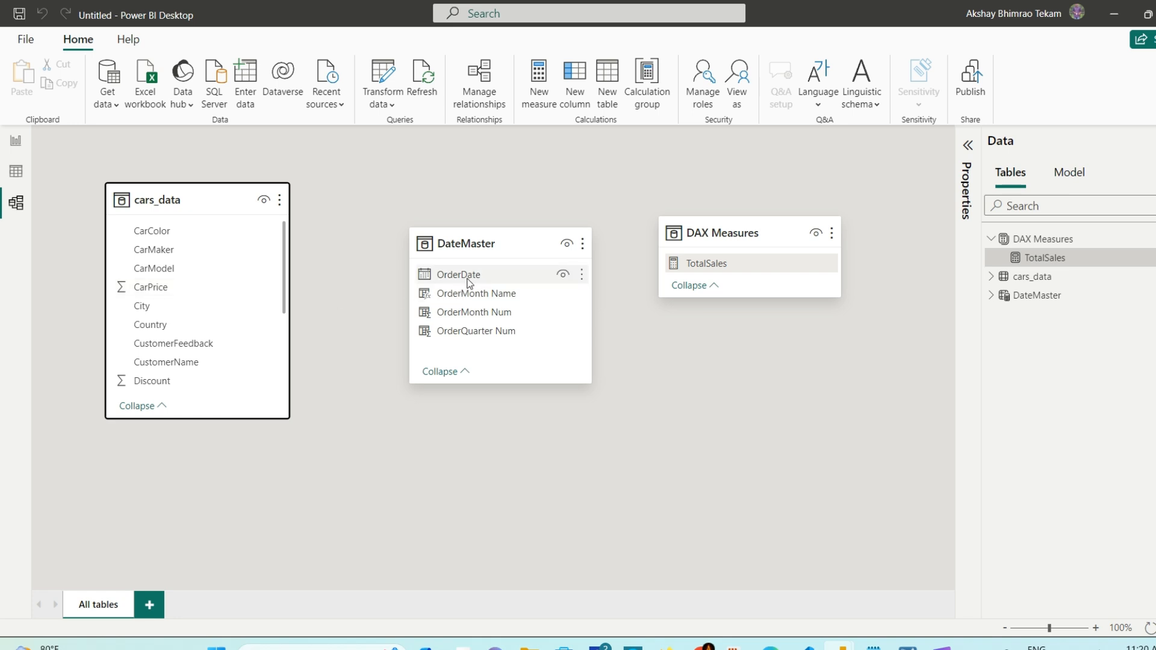
# Step: Create a relationship between OrderDate in DateMaster and OrderDate in cars_data
pyautogui.scroll(-1, 183, 271)
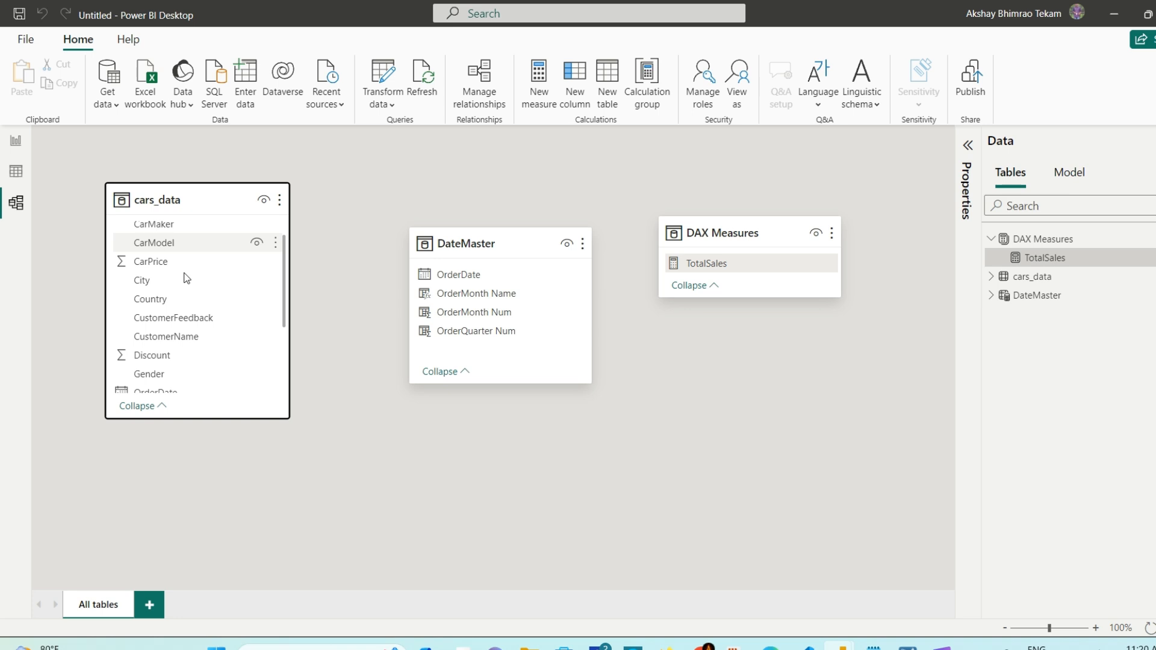
pyautogui.scroll(1, 186, 276)
pyautogui.scroll(-7, 183, 280)
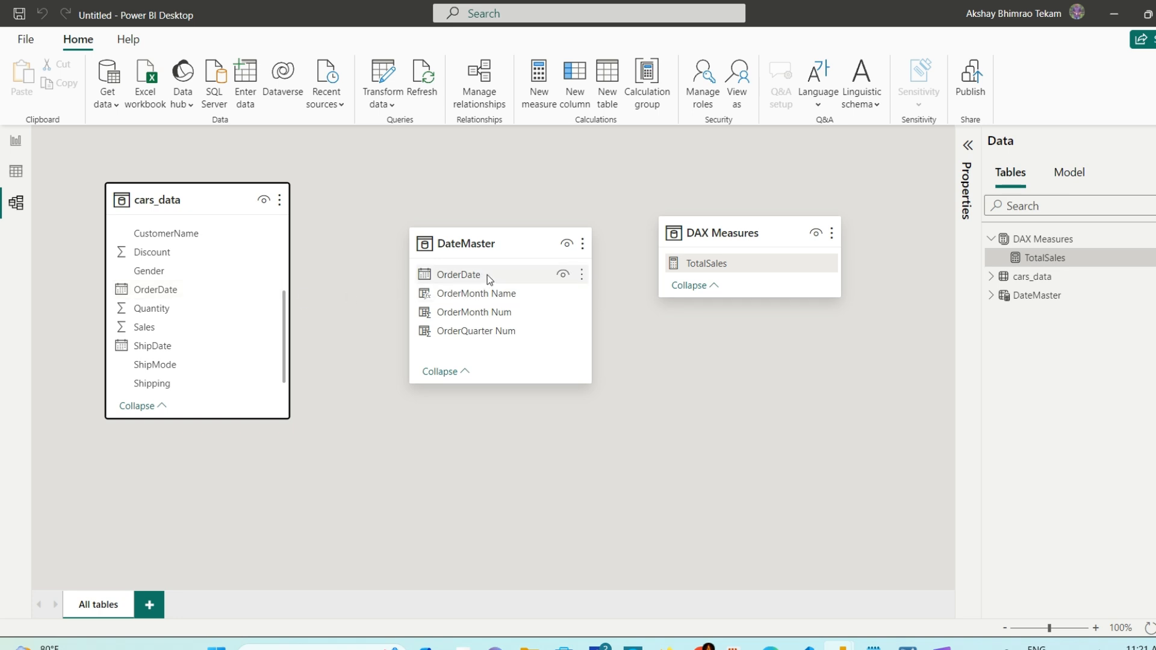
pyautogui.moveTo(488, 279); pyautogui.dragTo(191, 291)
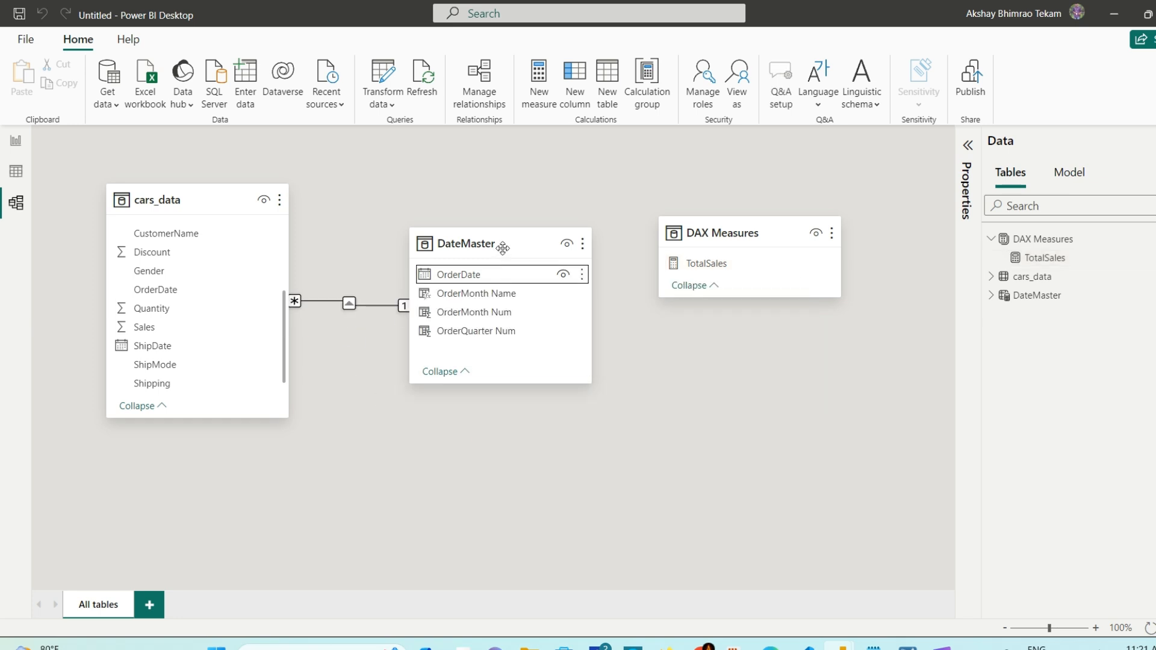
# Step: Reposition the DateMaster table lower and the DAX Measures table higher in the diagram, and return to the report view
pyautogui.moveTo(521, 243)
pyautogui.mouseDown()
pyautogui.moveTo(560, 312)
pyautogui.moveTo(550, 305)
pyautogui.mouseUp()
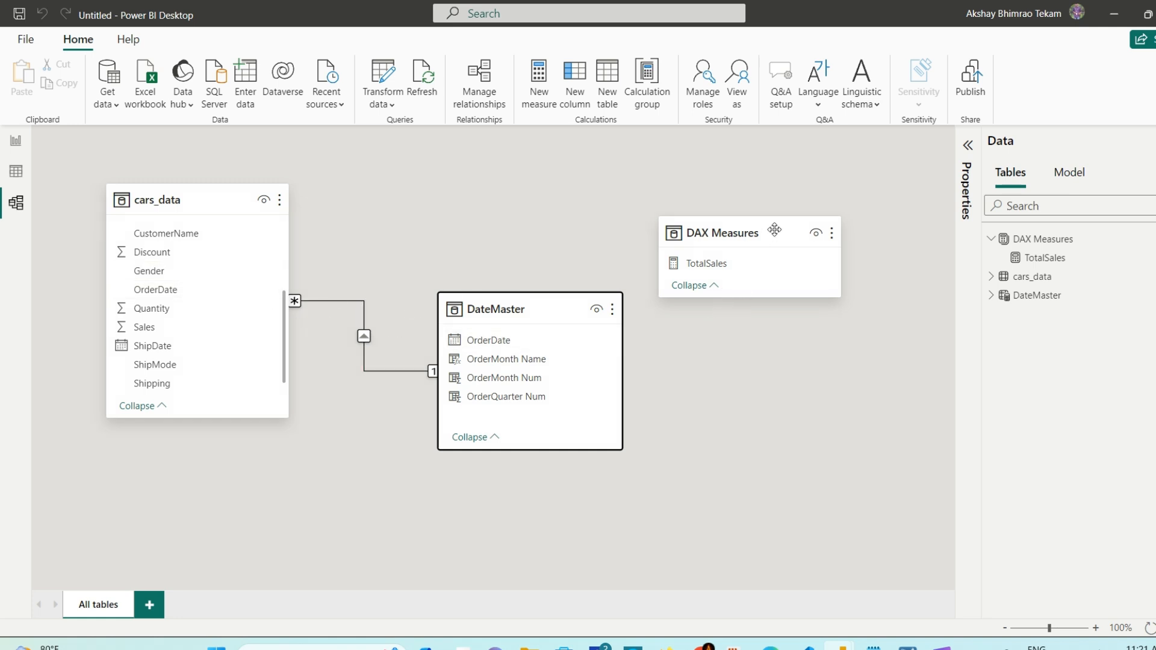
pyautogui.moveTo(773, 229); pyautogui.dragTo(778, 199)
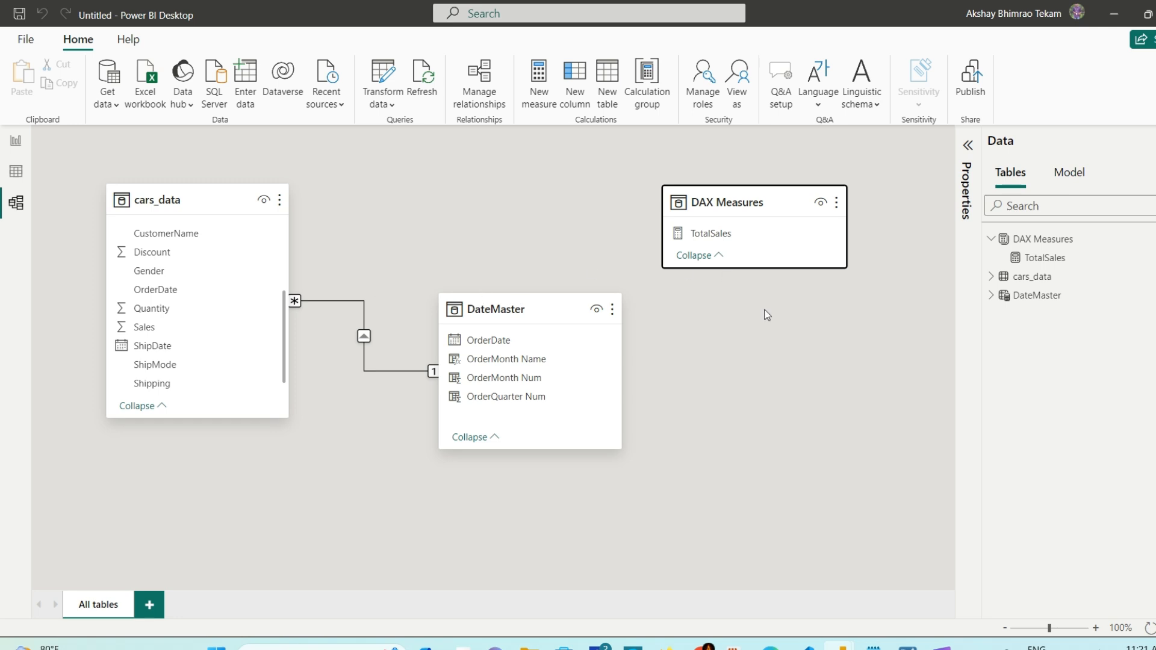
pyautogui.click(16, 145)
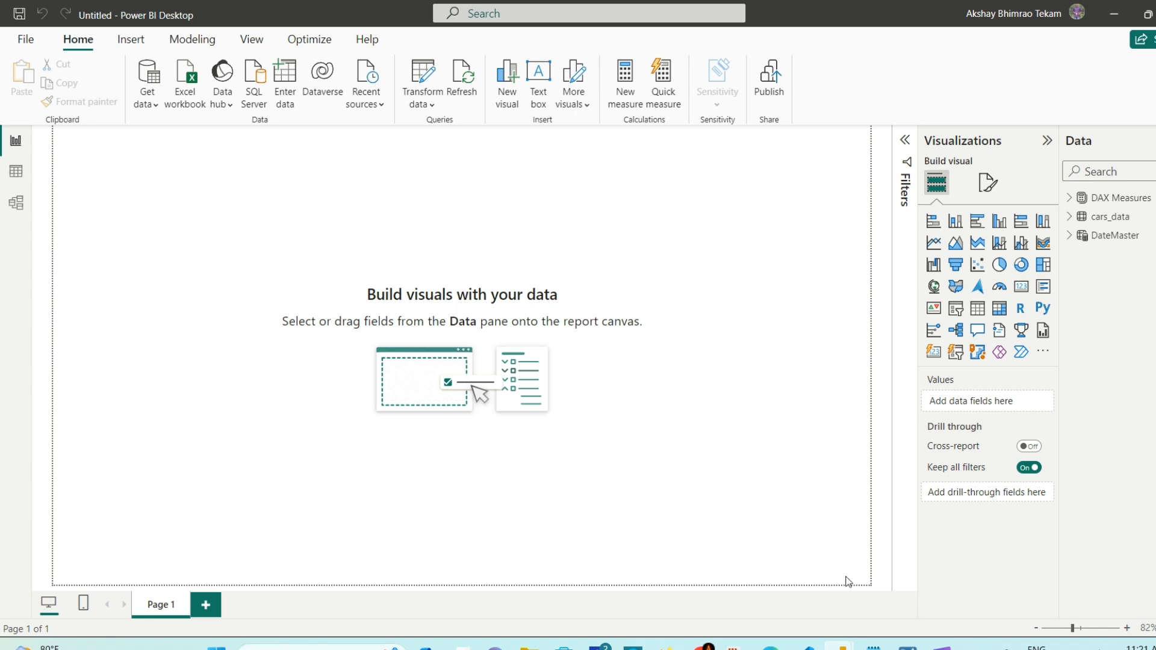
# Step: Switch to the PBI File report and review its Order, Sales and Customer View pages, ending on Home
pyautogui.moveTo(843, 648)
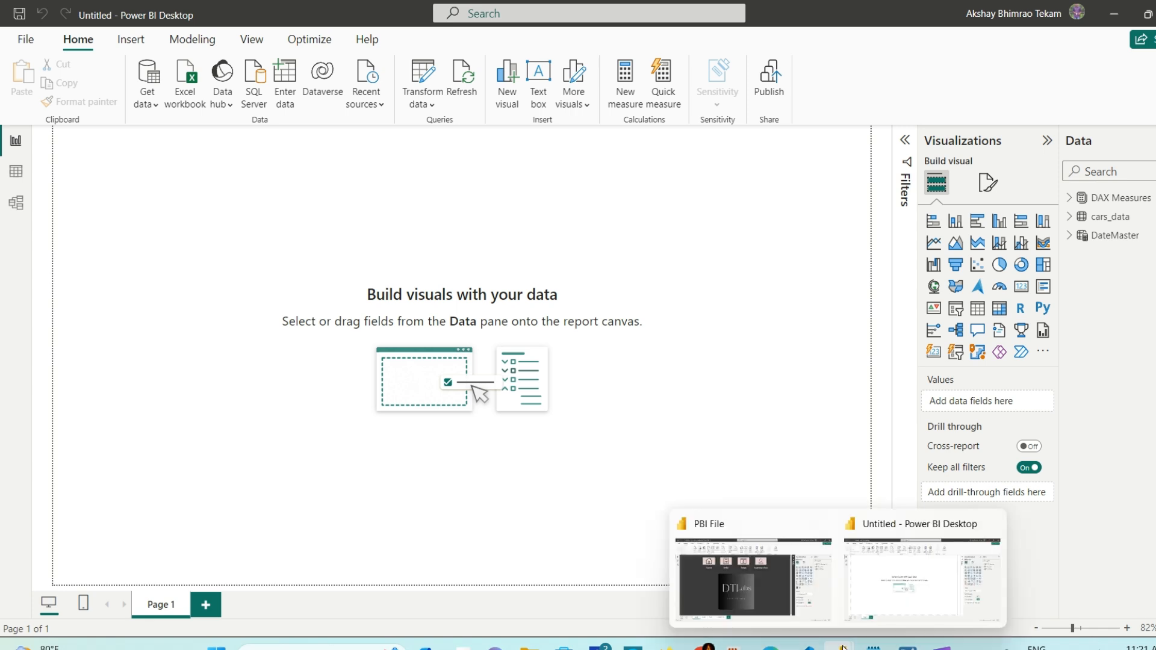
pyautogui.click(781, 582)
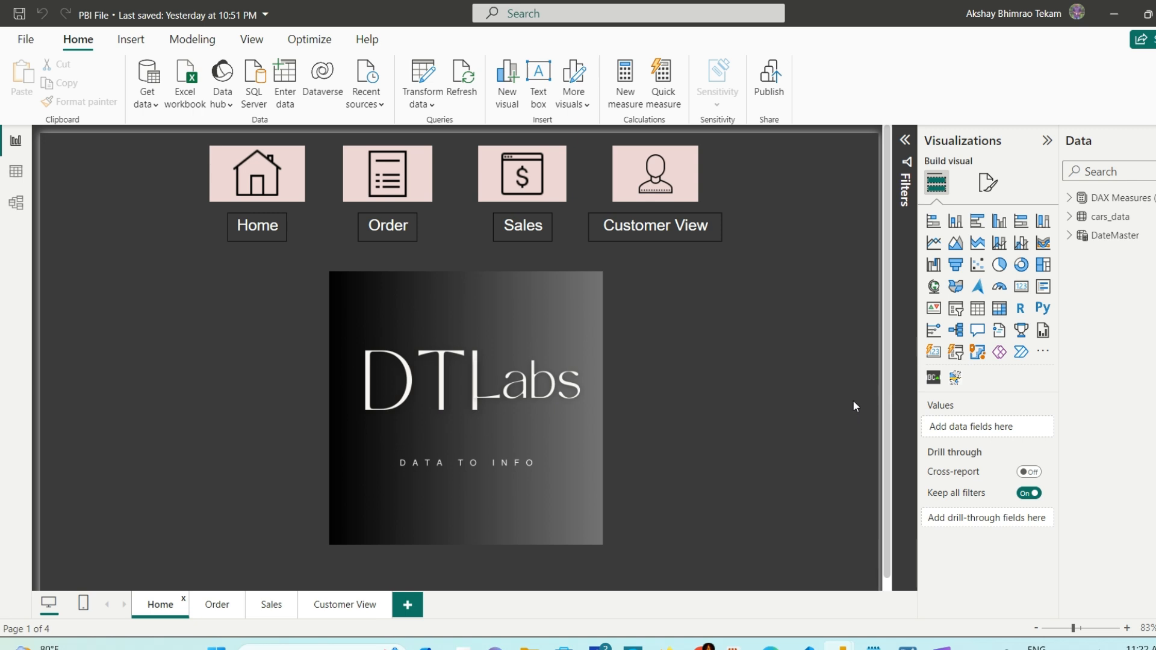
pyautogui.click(234, 600)
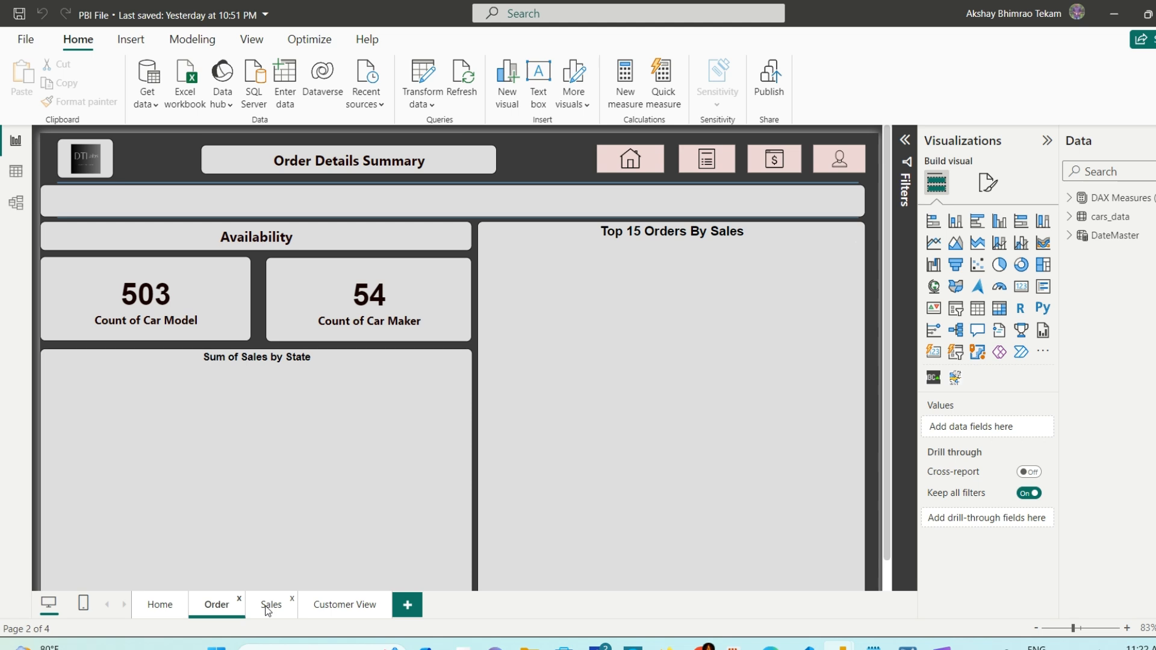
pyautogui.click(269, 605)
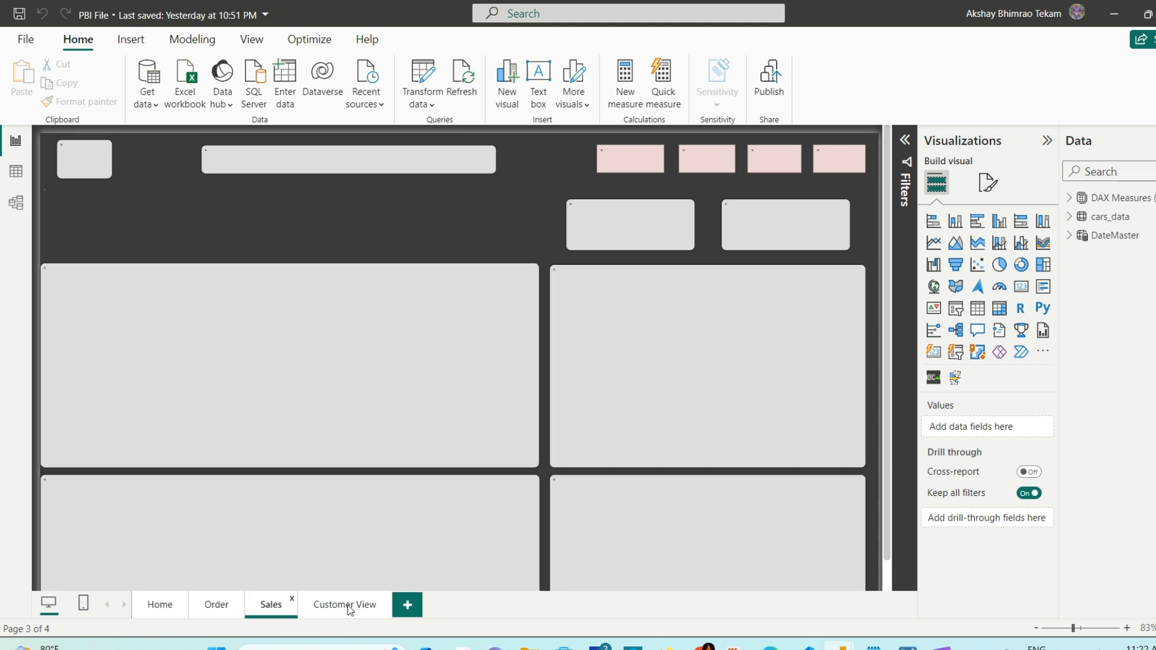
pyautogui.click(346, 606)
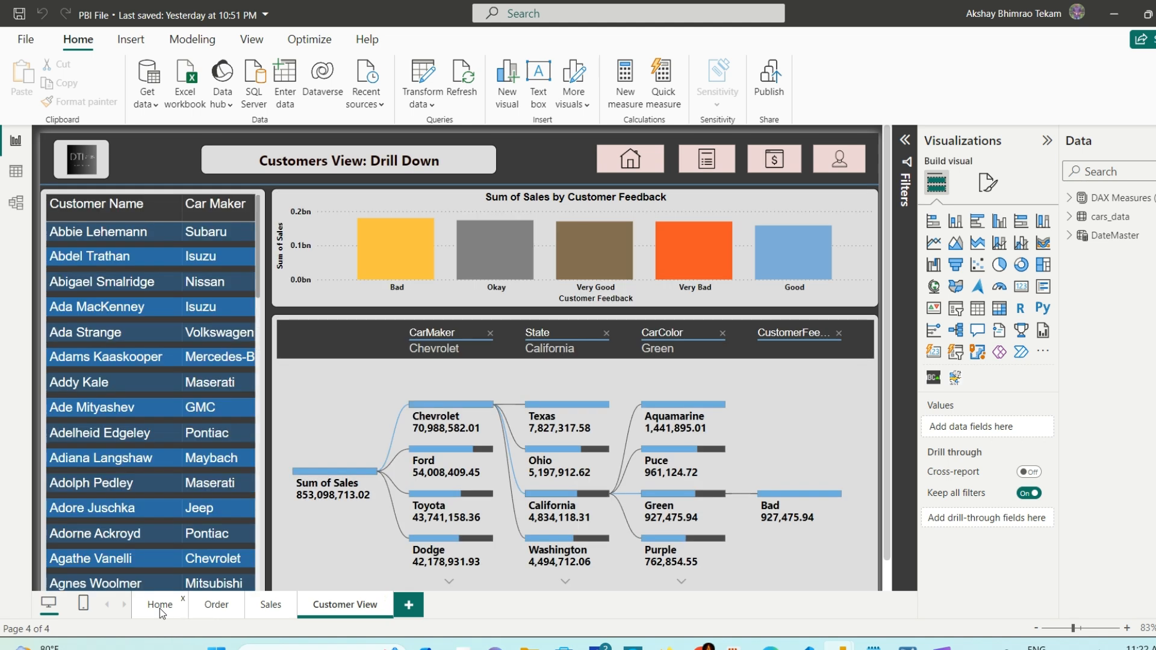
pyautogui.click(168, 606)
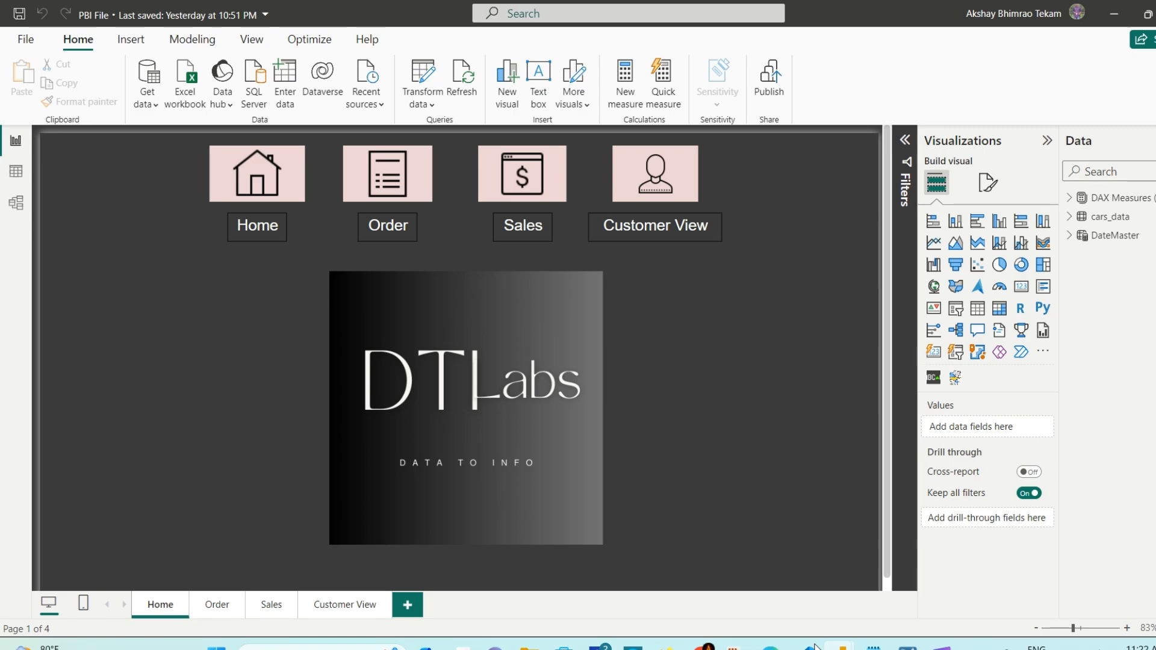
# Step: Return to the Untitled report and open the Power BI visuals gallery for getting more visuals
pyautogui.moveTo(841, 646)
pyautogui.click(925, 590)
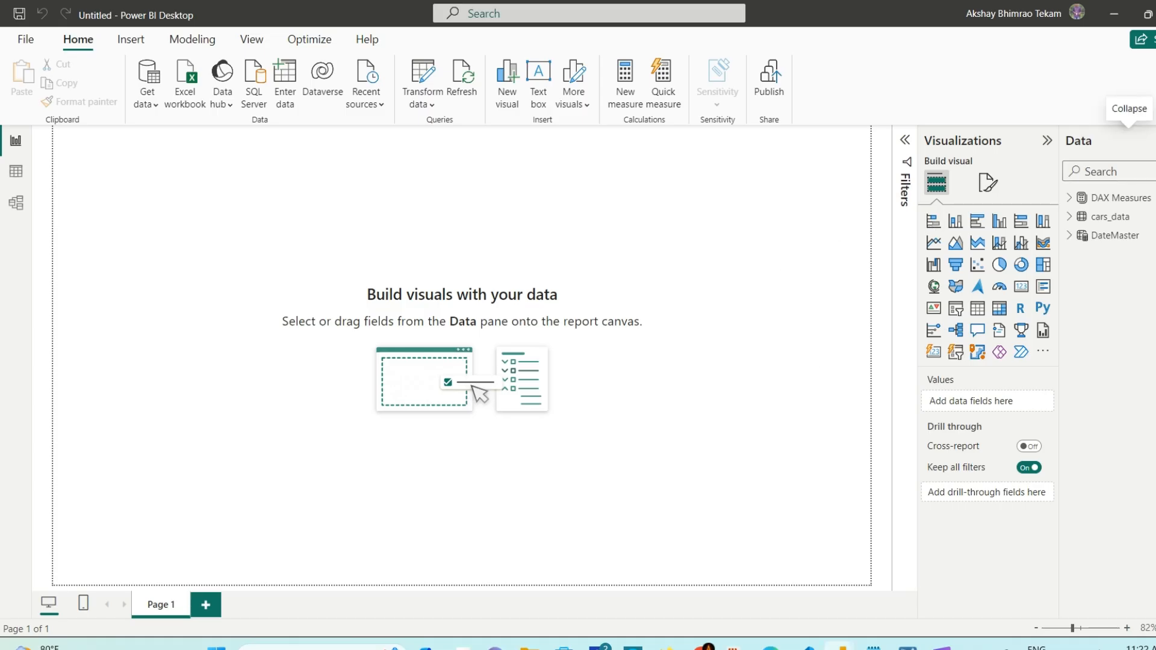
pyautogui.click(1147, 140)
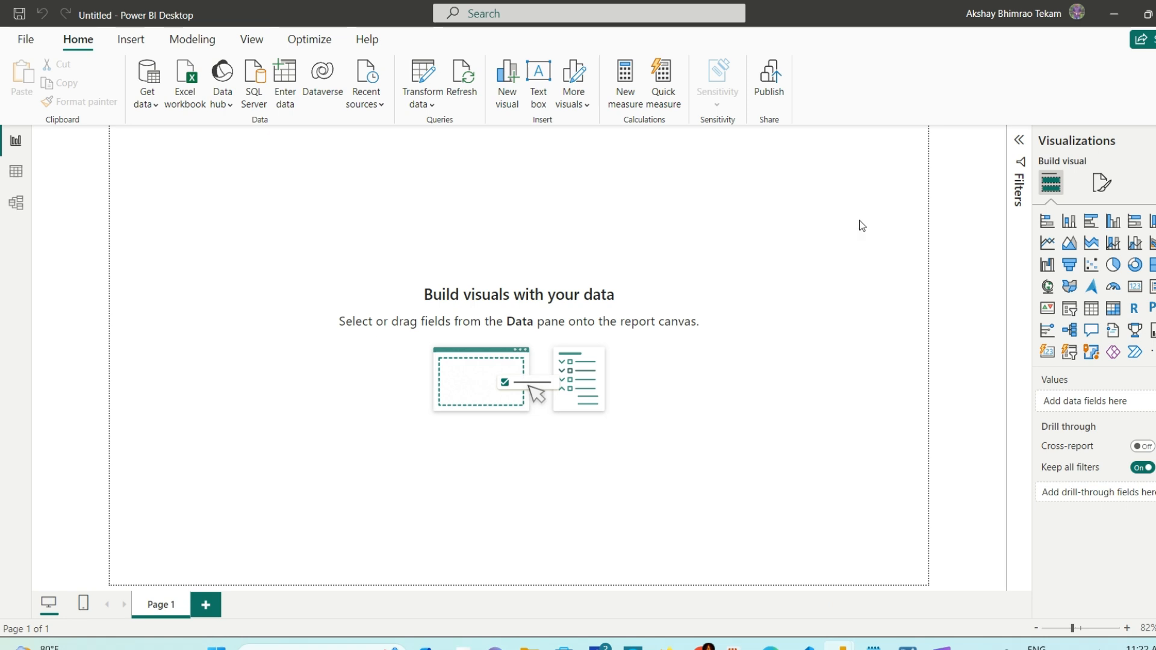
pyautogui.click(1147, 362)
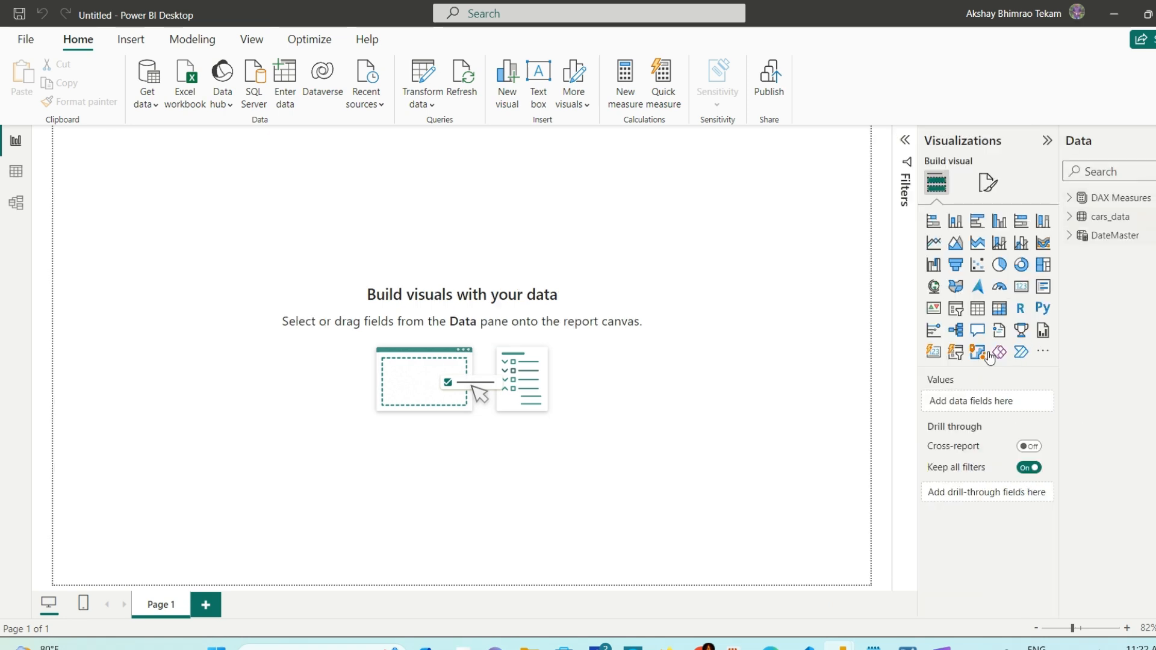
pyautogui.click(1042, 351)
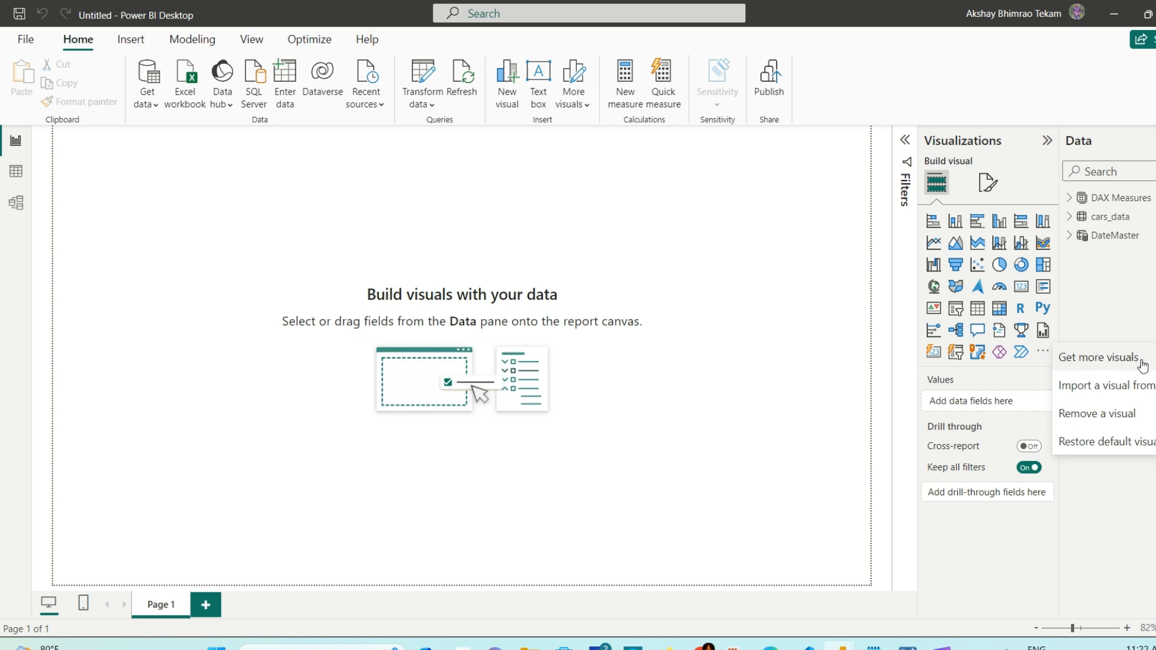
pyautogui.click(1042, 352)
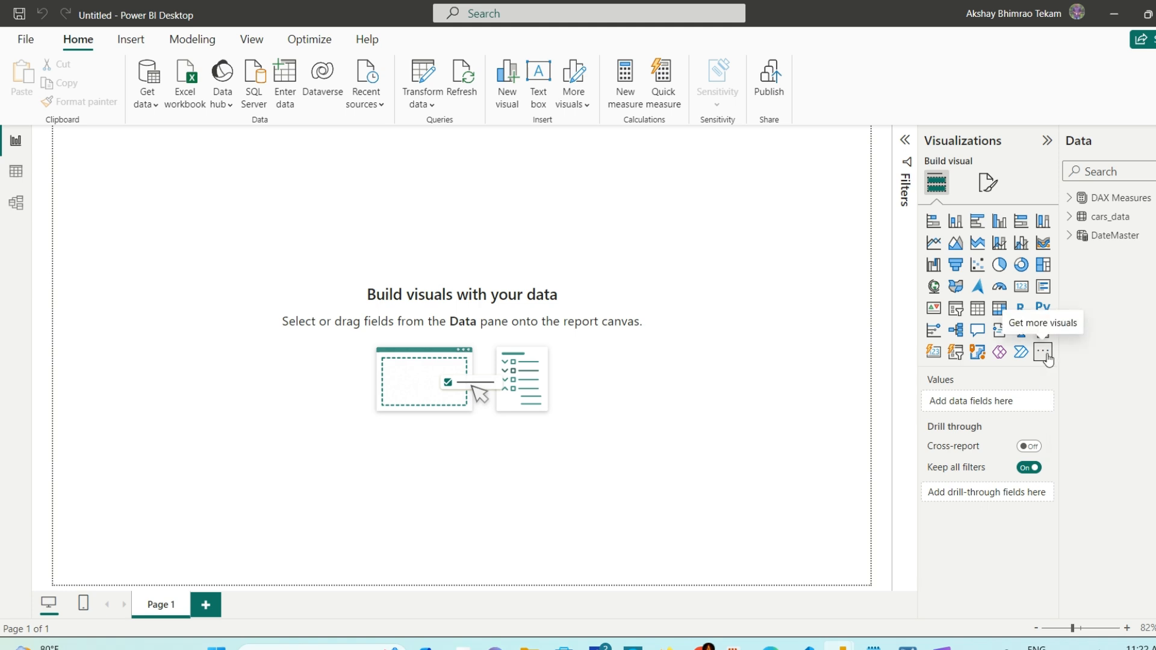
pyautogui.click(1042, 351)
pyautogui.click(1102, 357)
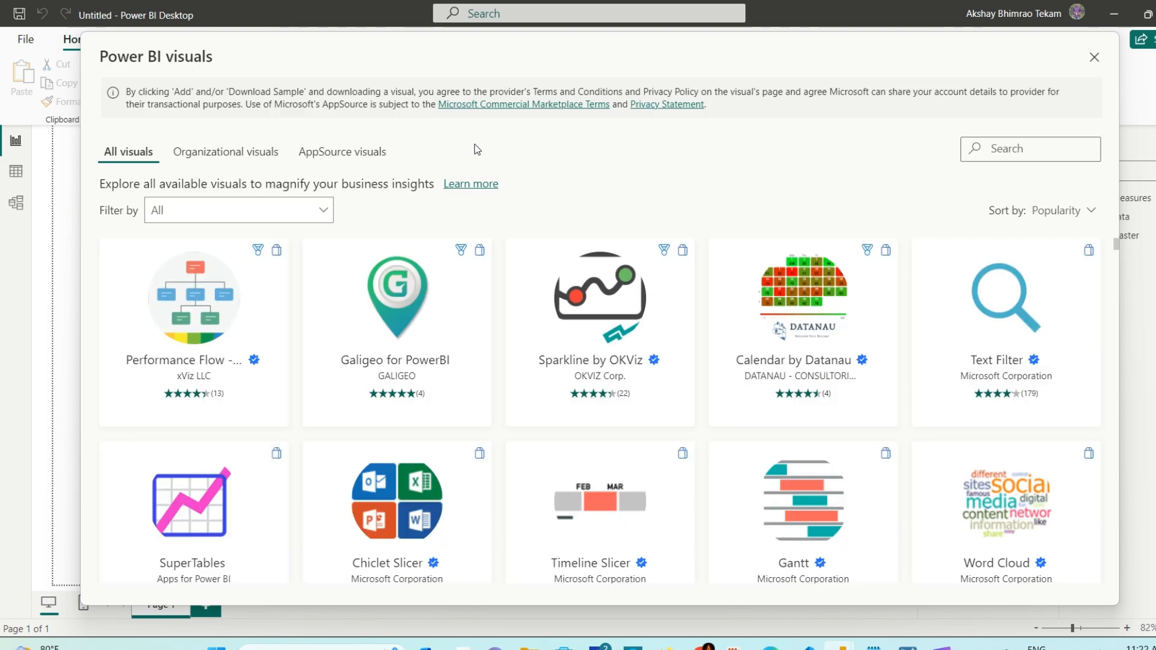
# Step: Search the visuals gallery for "scro", add the Scroller visual to the report and dismiss the import message
pyautogui.click(1005, 149)
pyautogui.write('scro')
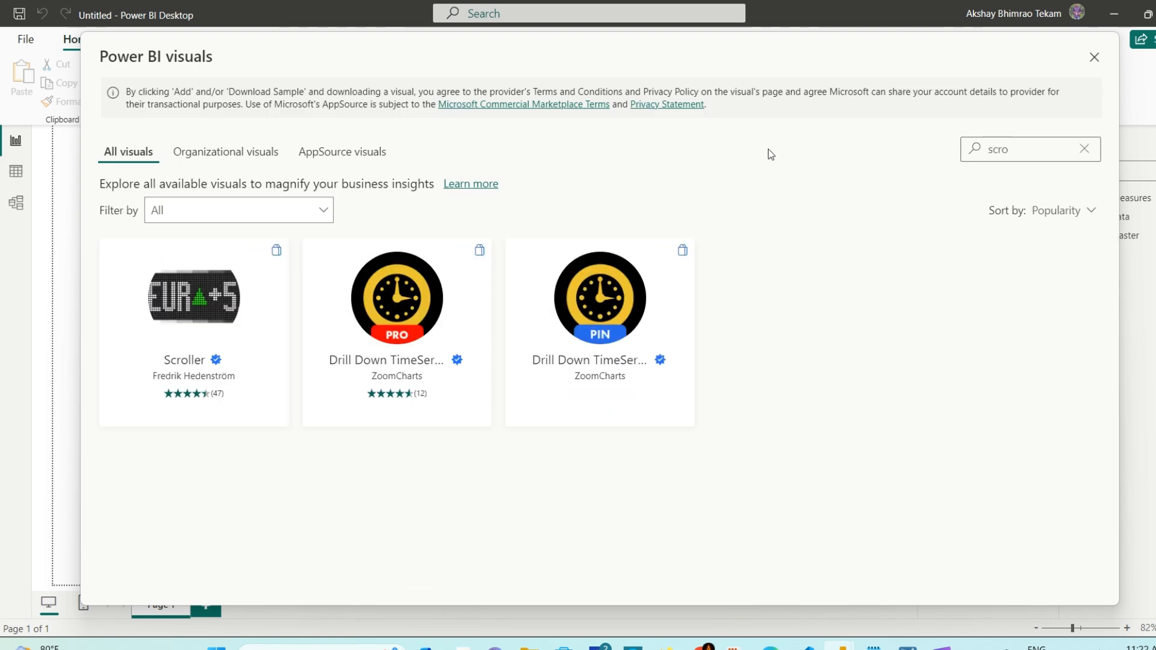
pyautogui.click(230, 272)
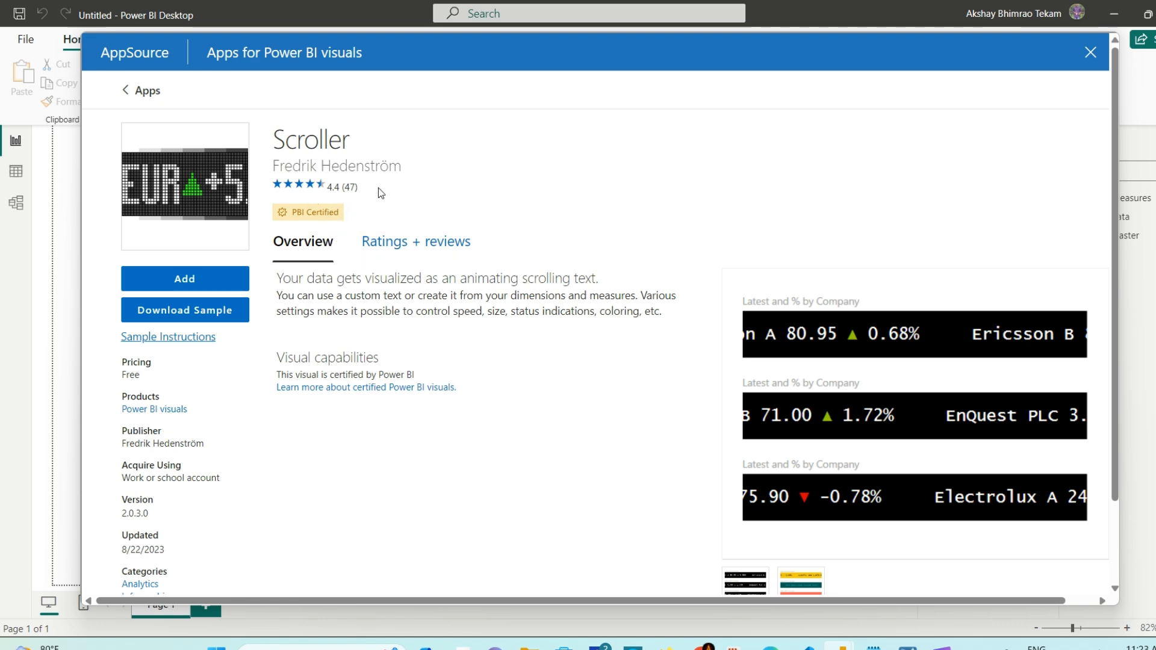
pyautogui.click(179, 282)
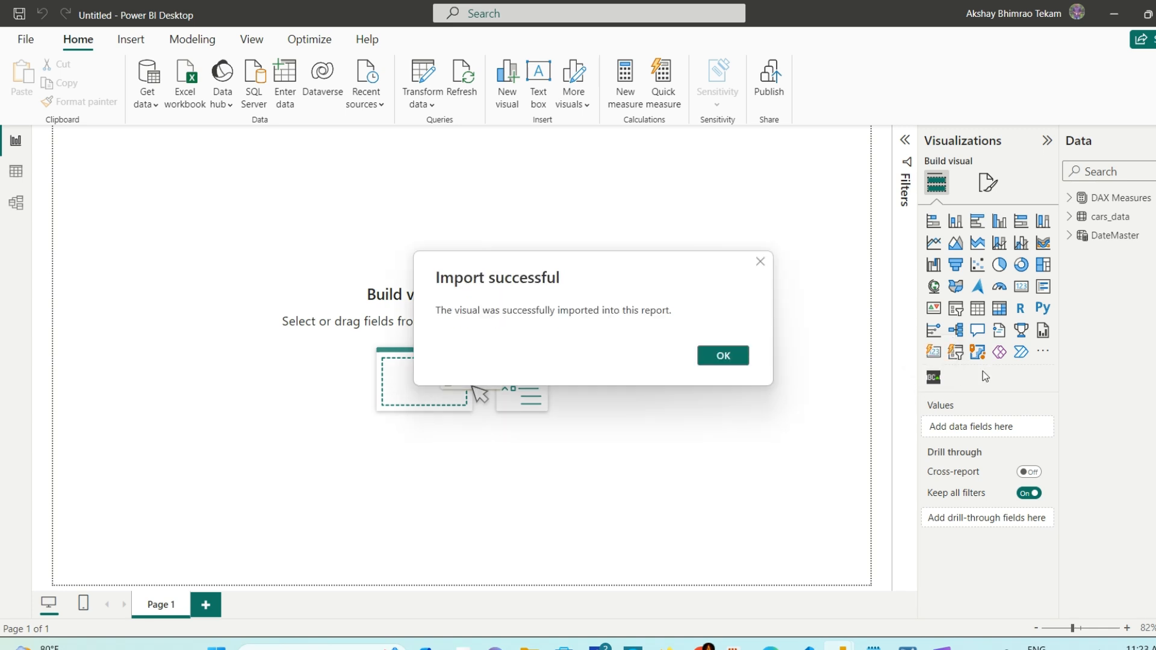
pyautogui.click(747, 363)
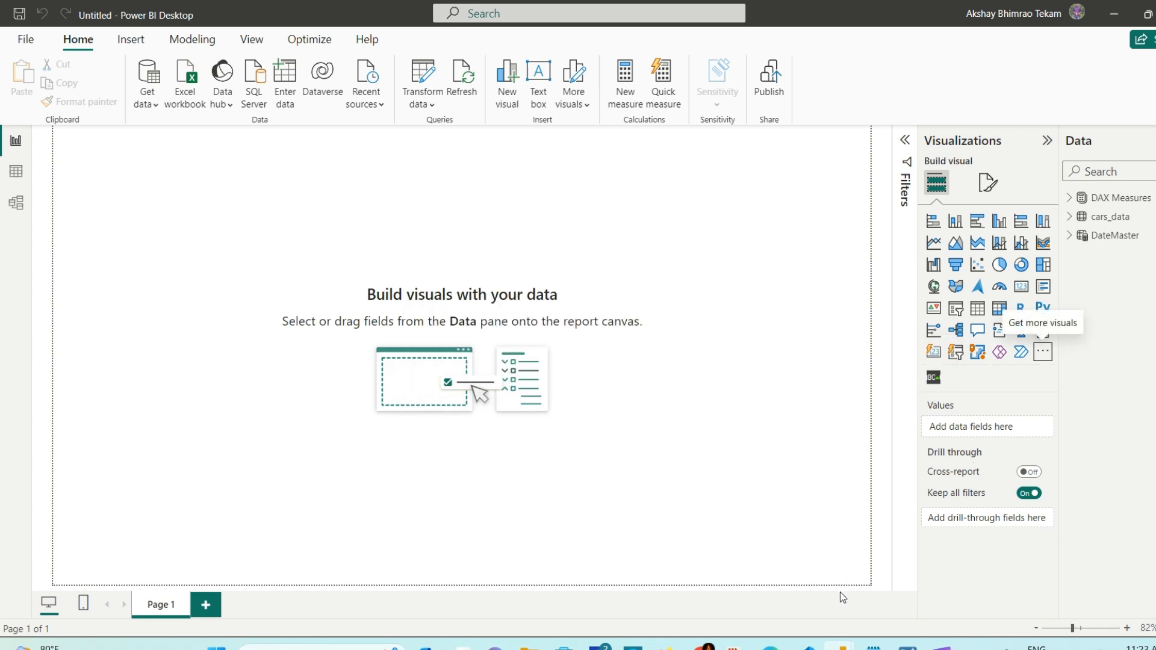
# Step: Switch to the PBI File report and check the About details of its custom Map visual
pyautogui.moveTo(841, 646)
pyautogui.click(775, 588)
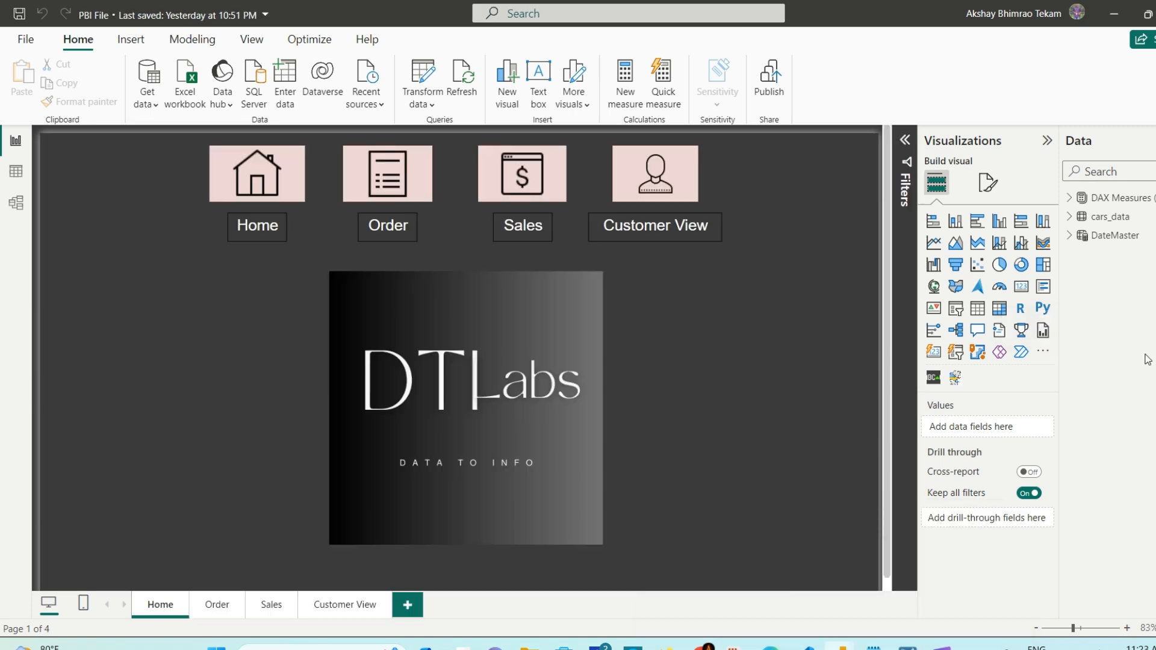
pyautogui.rightClick(951, 382)
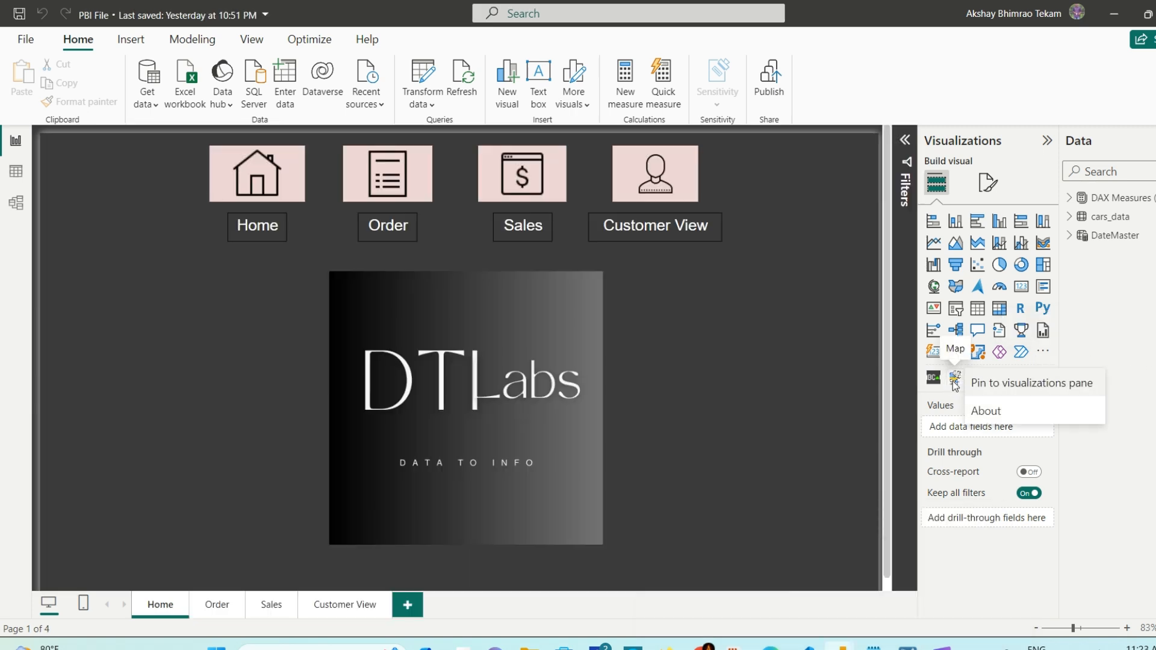
pyautogui.click(1026, 413)
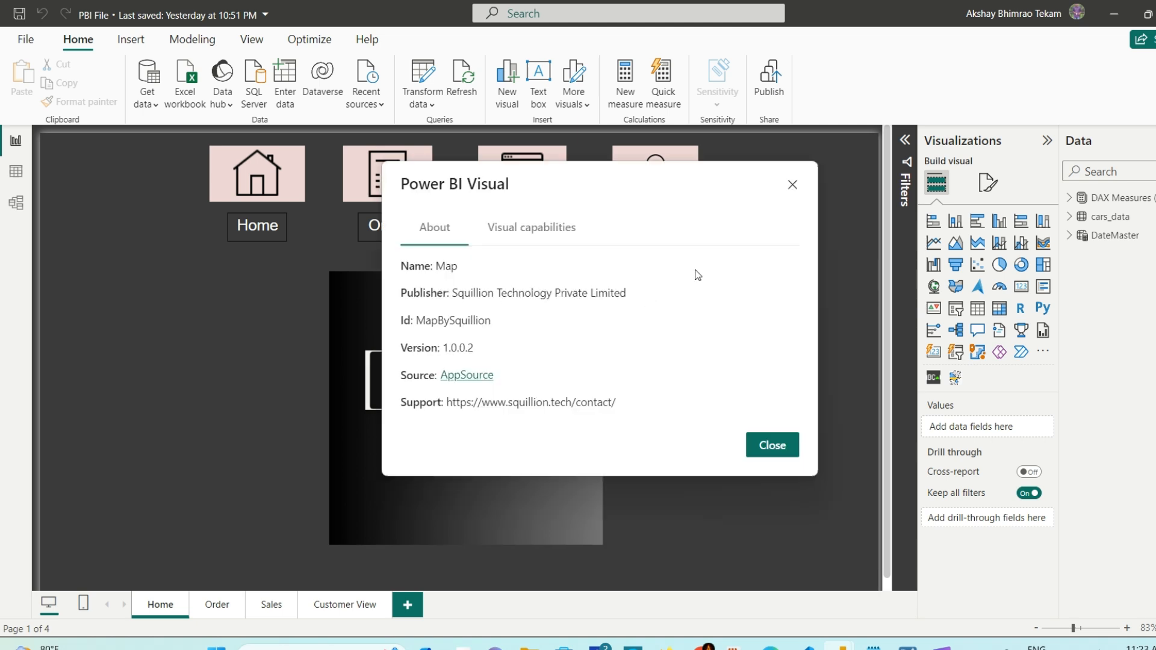
pyautogui.click(792, 185)
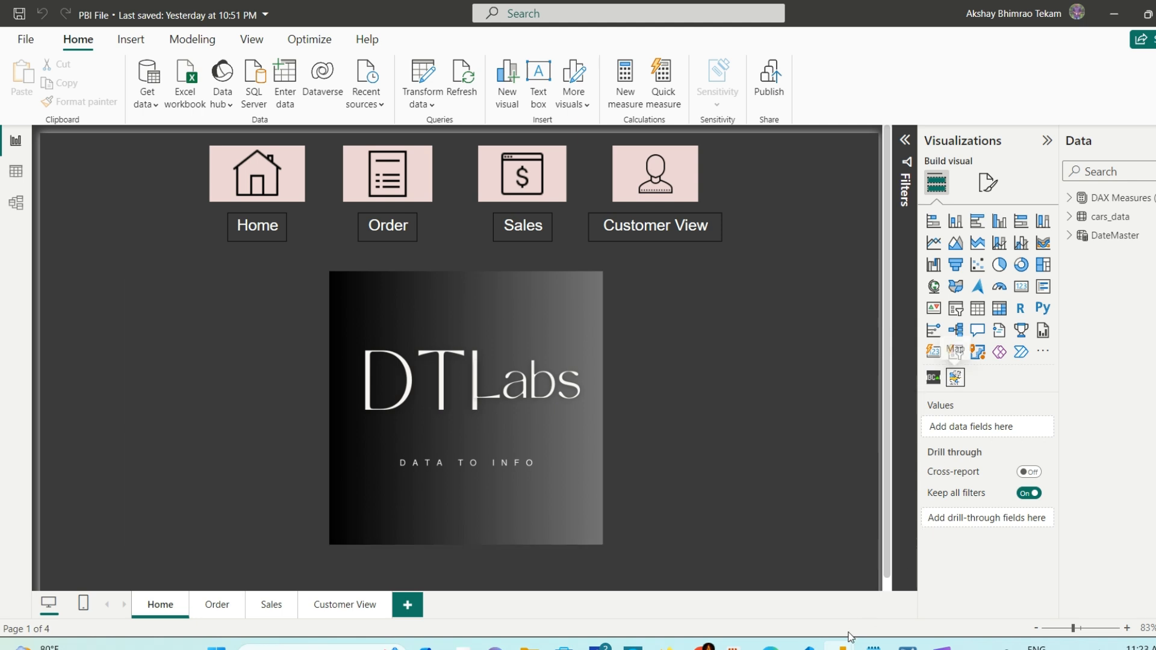
# Step: Return to the Untitled report, reopen the visuals gallery and filter it by the Maps category
pyautogui.moveTo(842, 645)
pyautogui.click(893, 587)
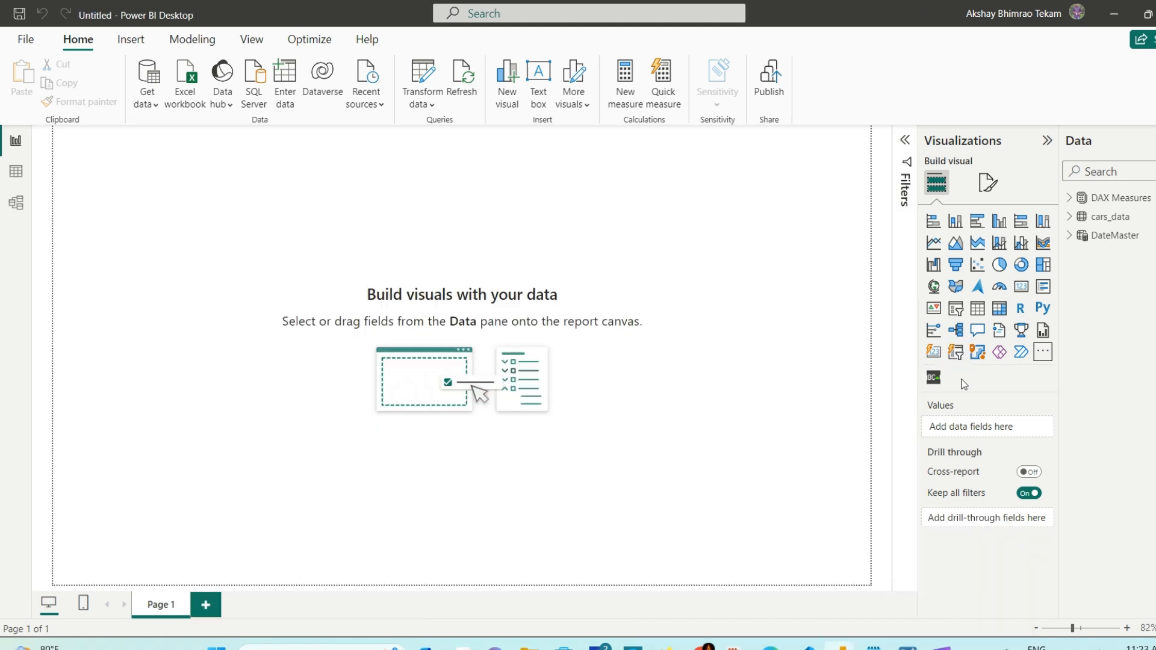
pyautogui.click(1044, 354)
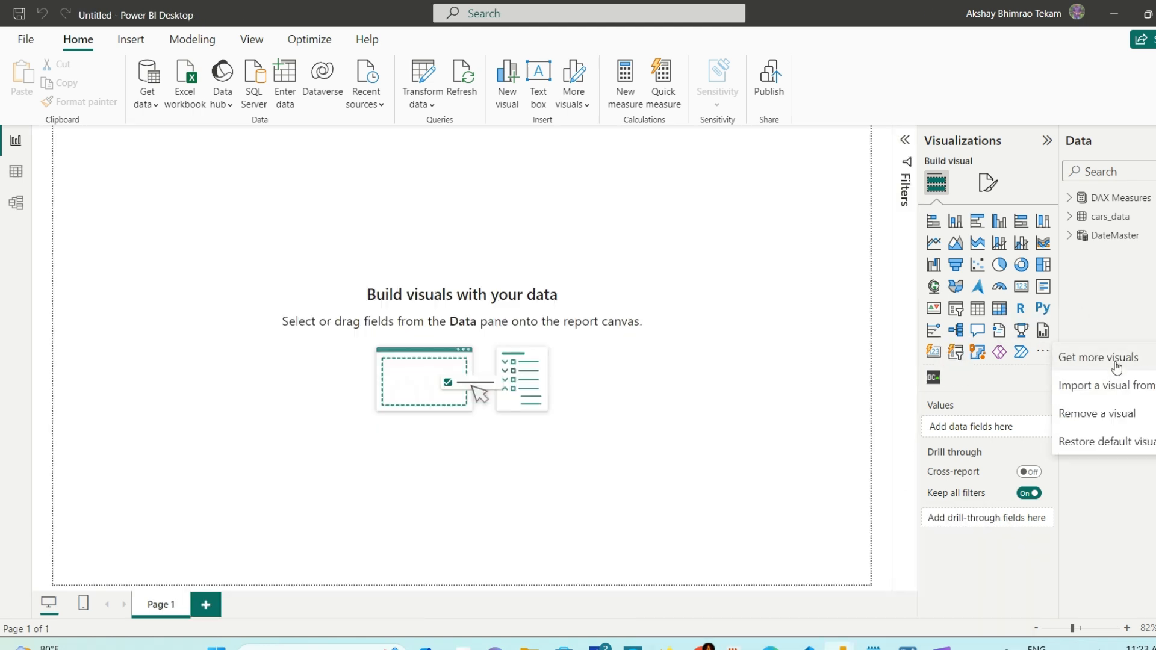
pyautogui.click(1115, 361)
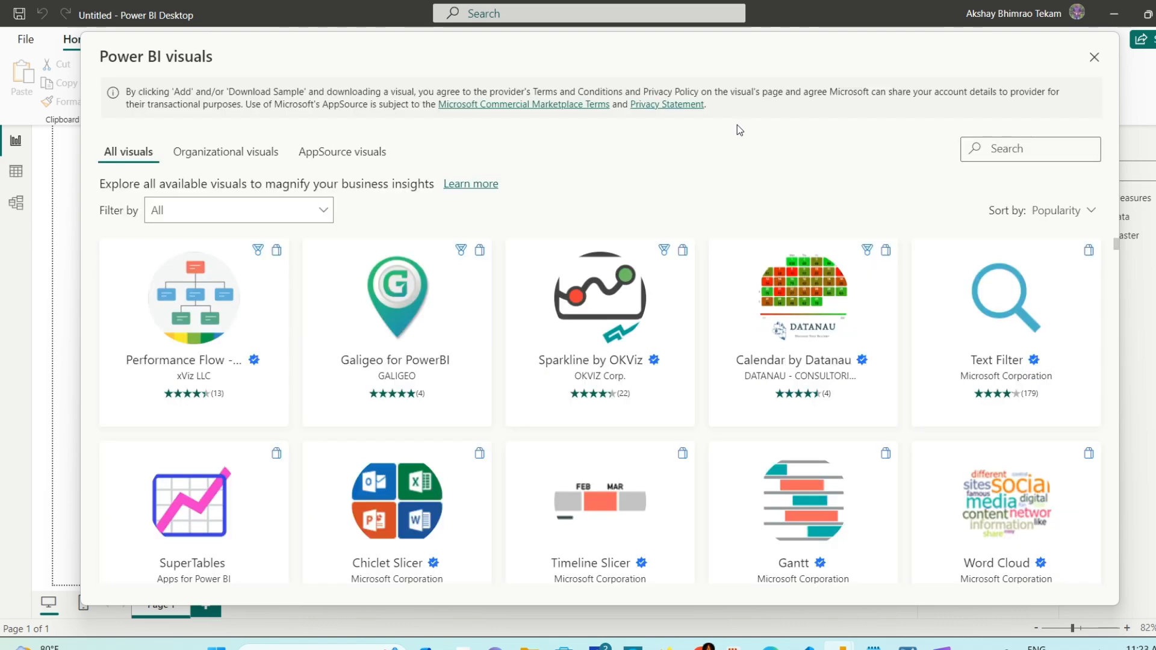
pyautogui.click(324, 210)
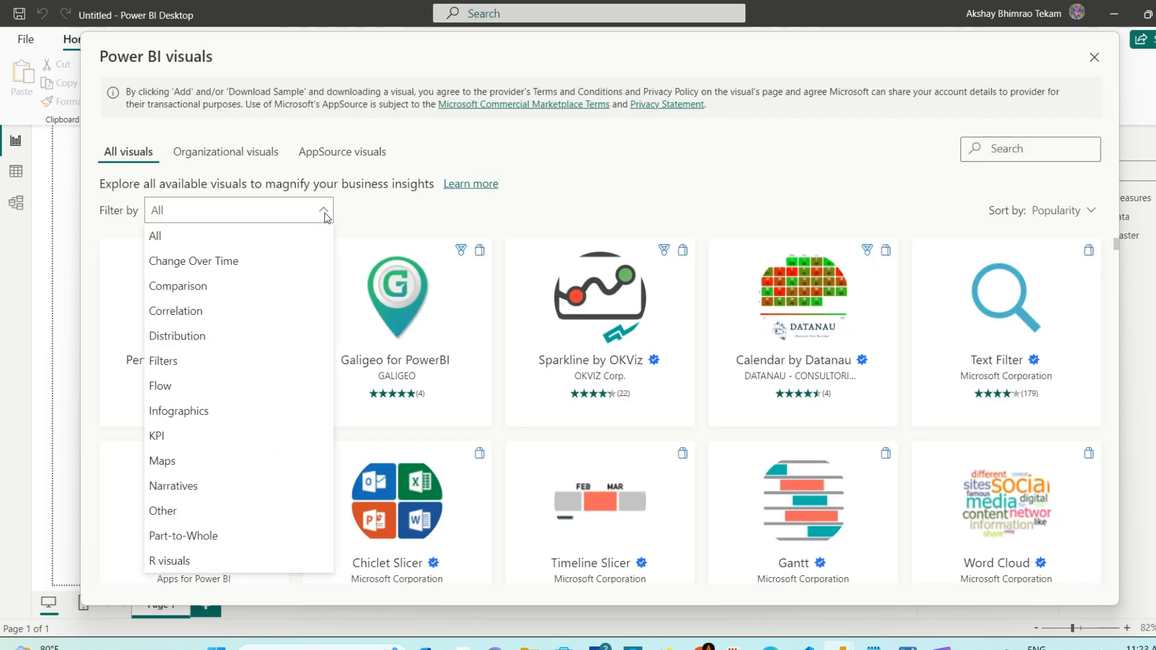
pyautogui.click(191, 462)
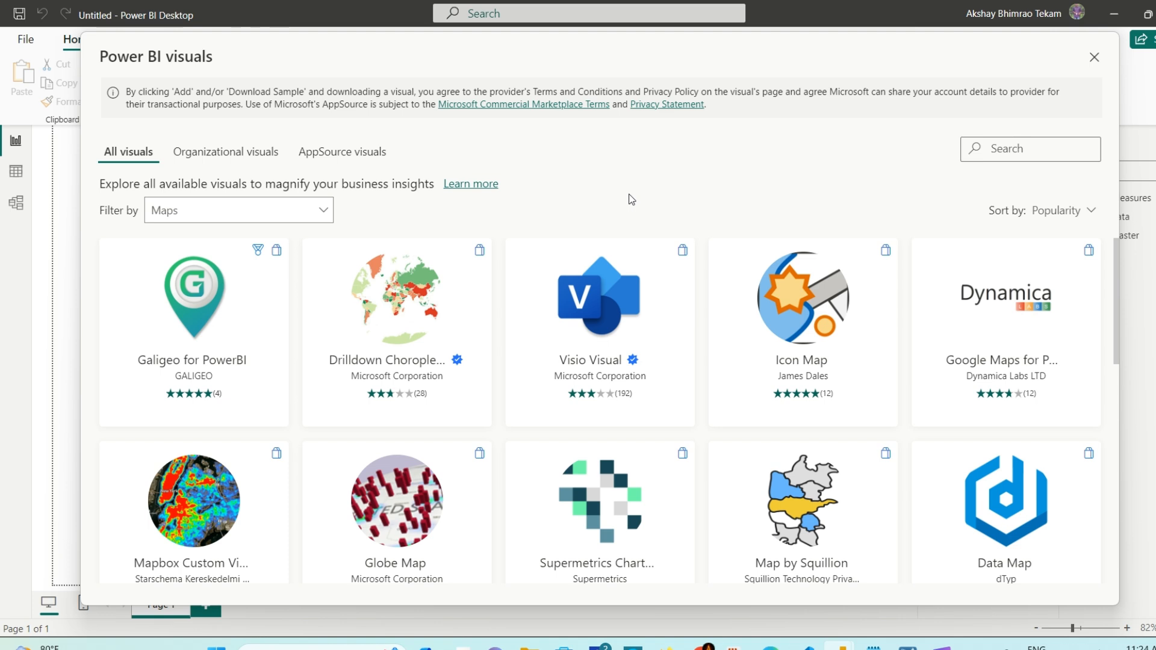
# Step: Search the visuals gallery for "squ", add the Map by Squillion visual to the report and dismiss the import message
pyautogui.moveTo(798, 342)
pyautogui.click(1002, 148)
pyautogui.write('squ')
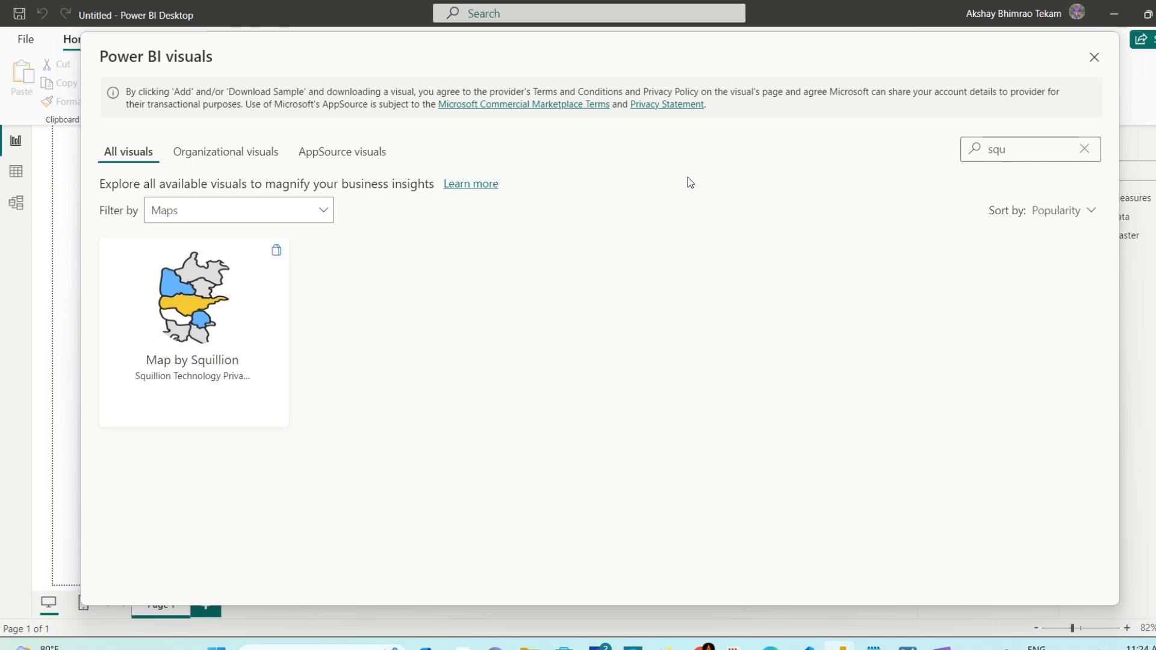
pyautogui.click(229, 305)
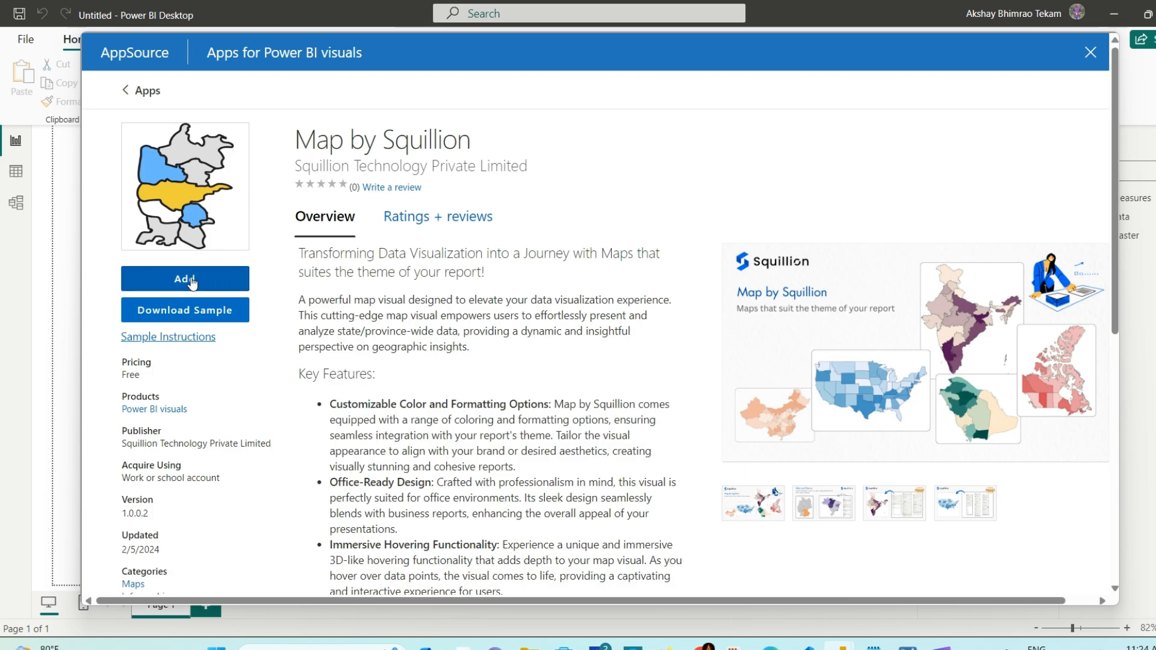
pyautogui.click(191, 281)
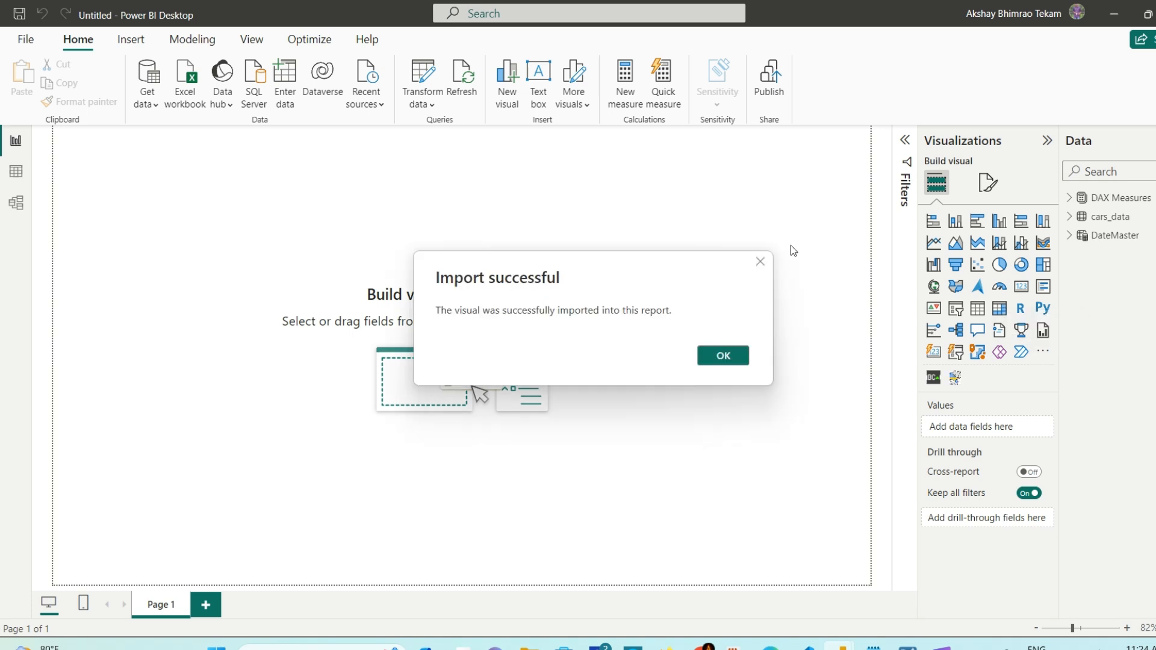
pyautogui.click(740, 356)
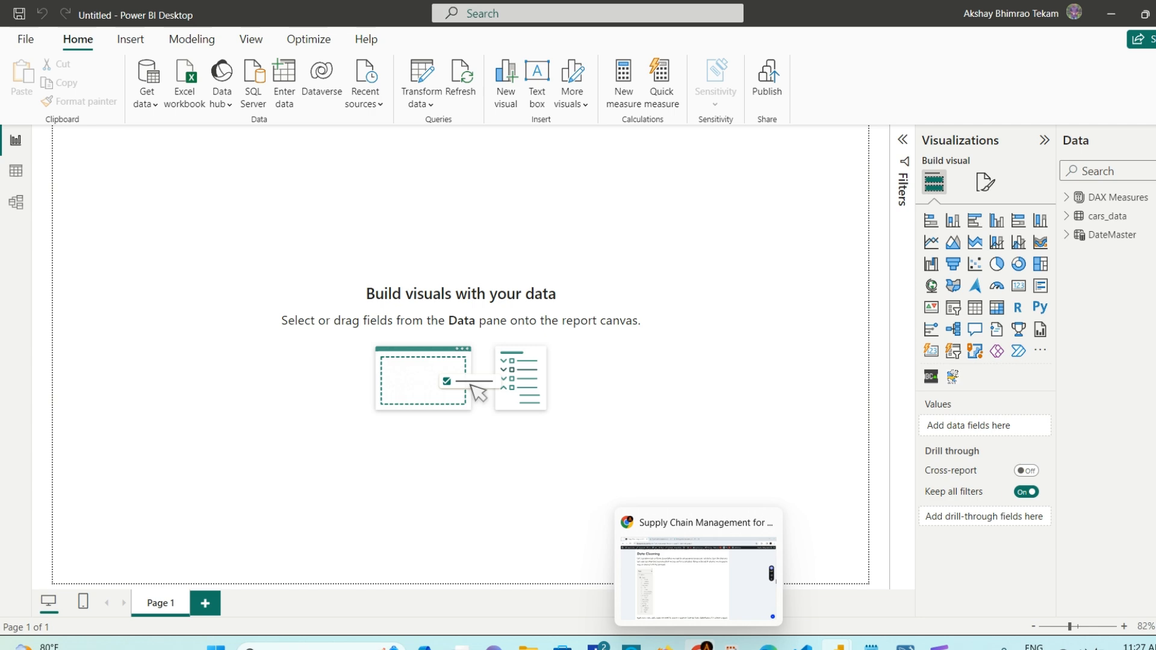
# Step: Switch to Chrome to review the project article's Data Cleaning and DateMaster formula sections, and return to the PBI File report in Power BI Desktop
pyautogui.click(703, 645)
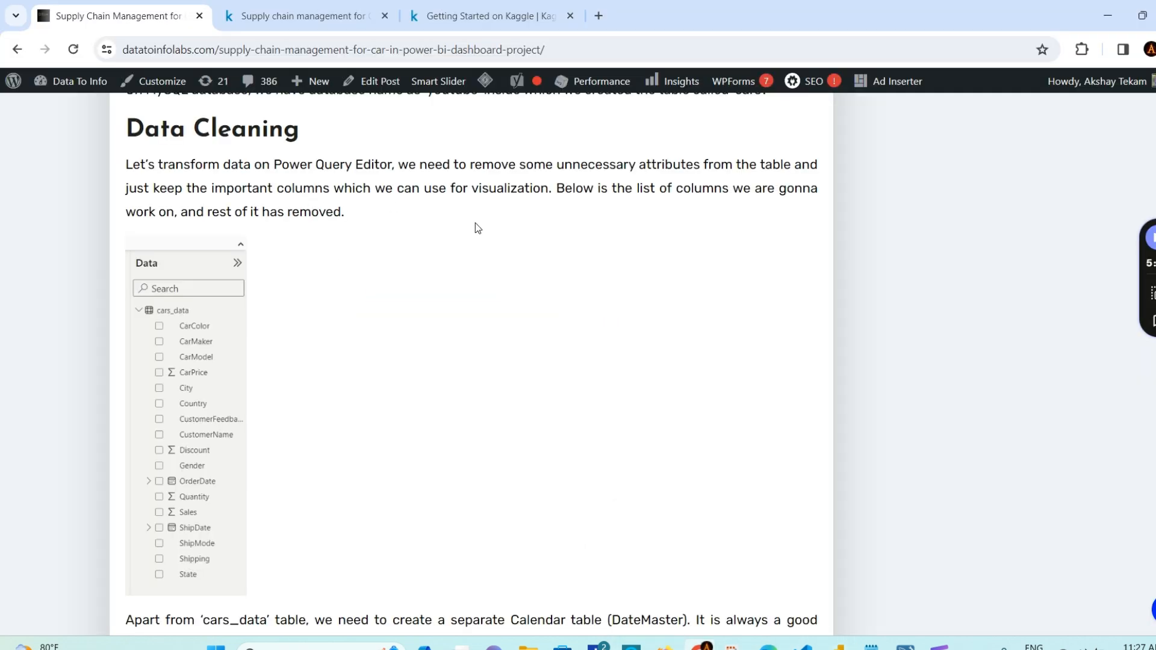
pyautogui.scroll(-8, 551, 312)
pyautogui.scroll(-9, 551, 313)
pyautogui.scroll(9, 551, 312)
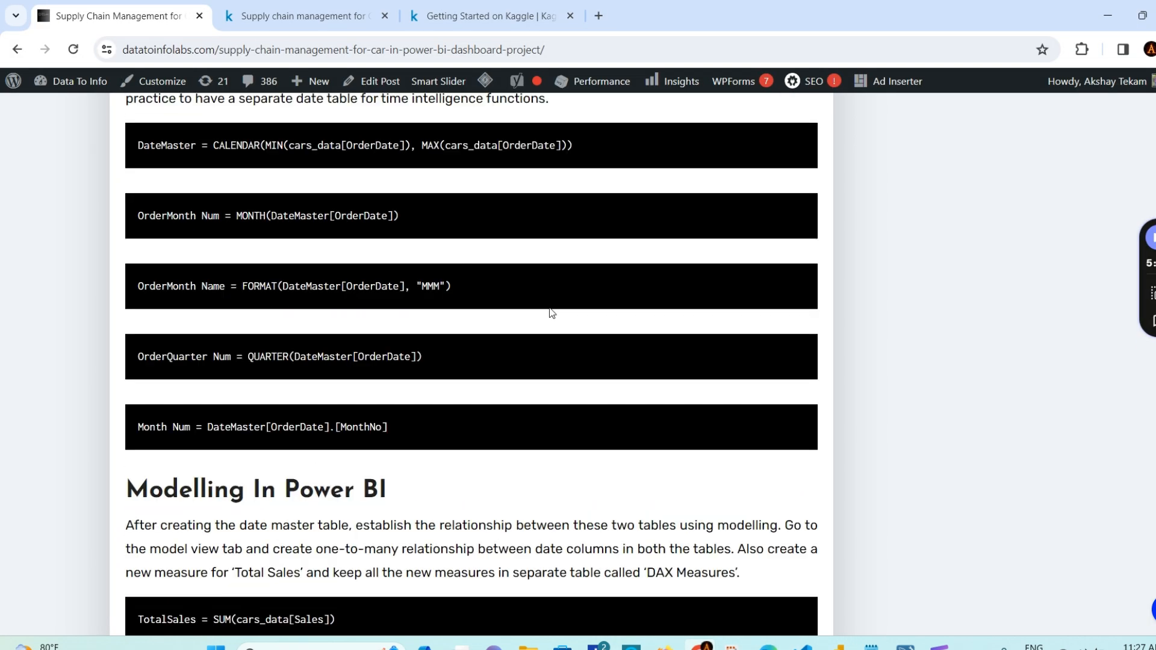
pyautogui.scroll(9, 551, 313)
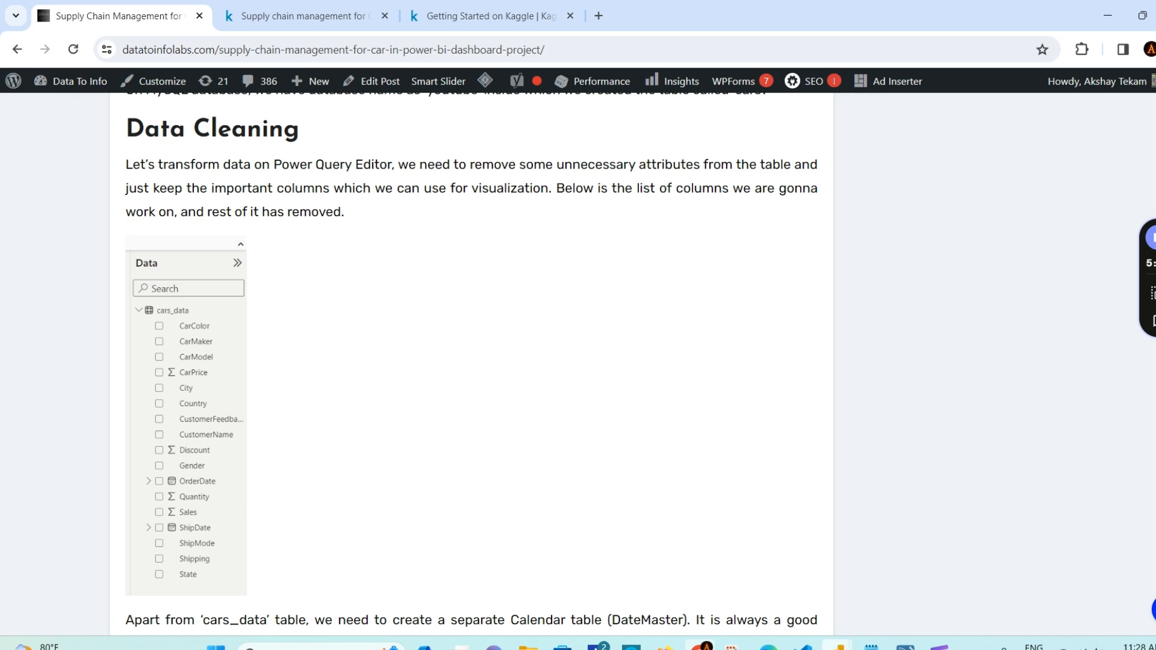
pyautogui.moveTo(840, 643)
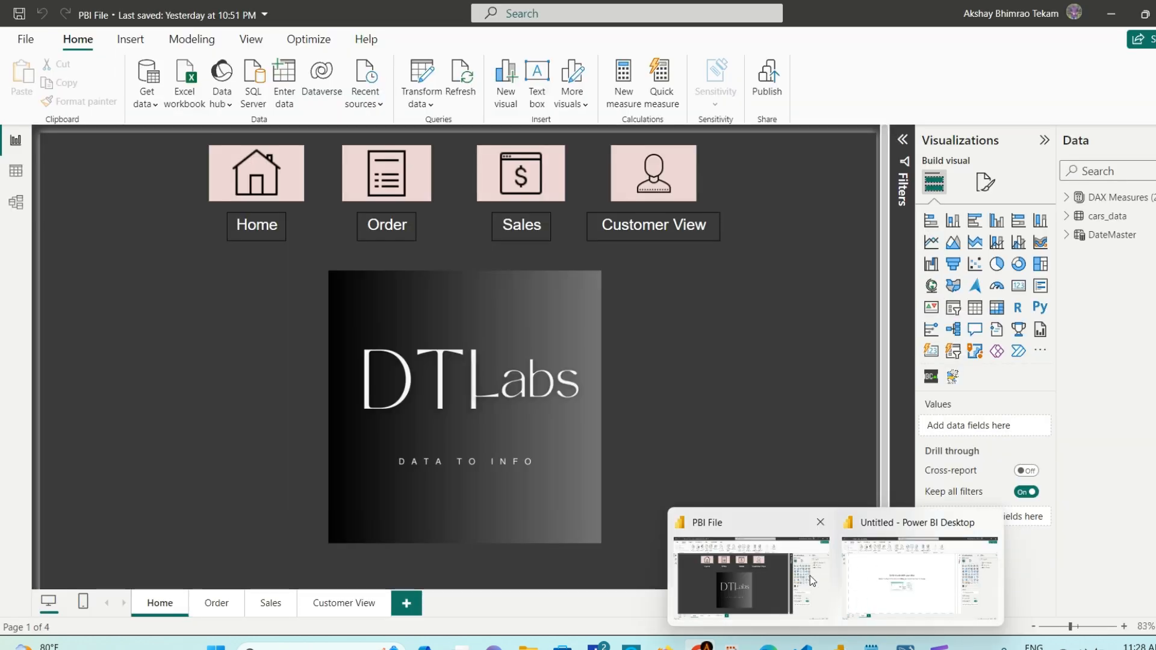
pyautogui.click(813, 589)
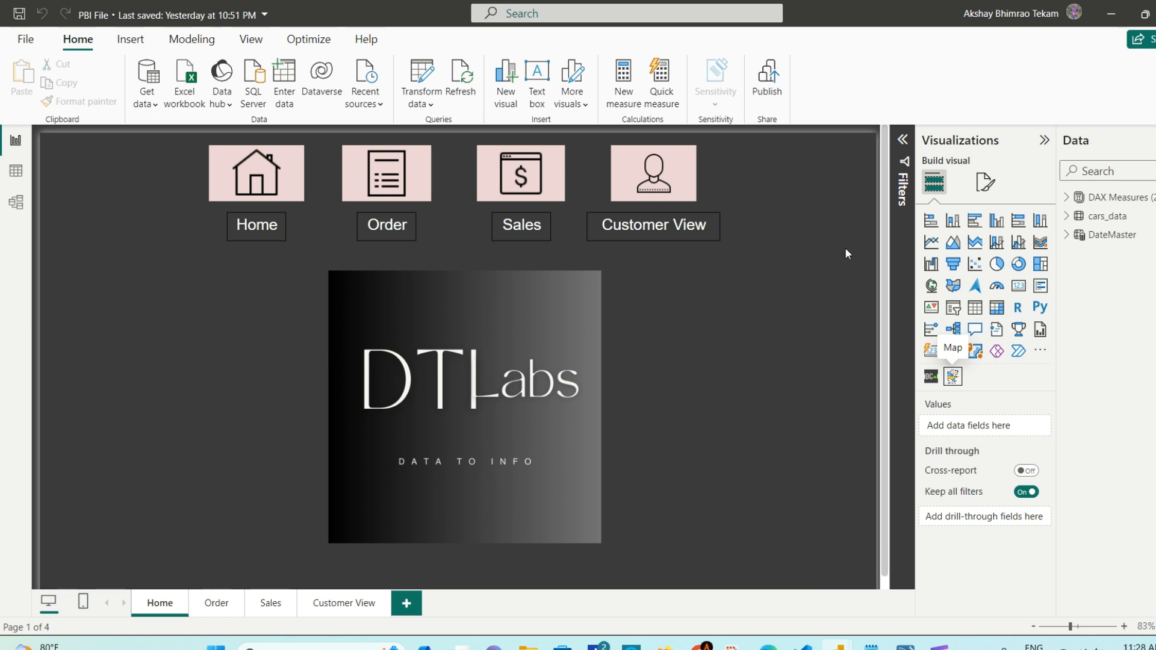